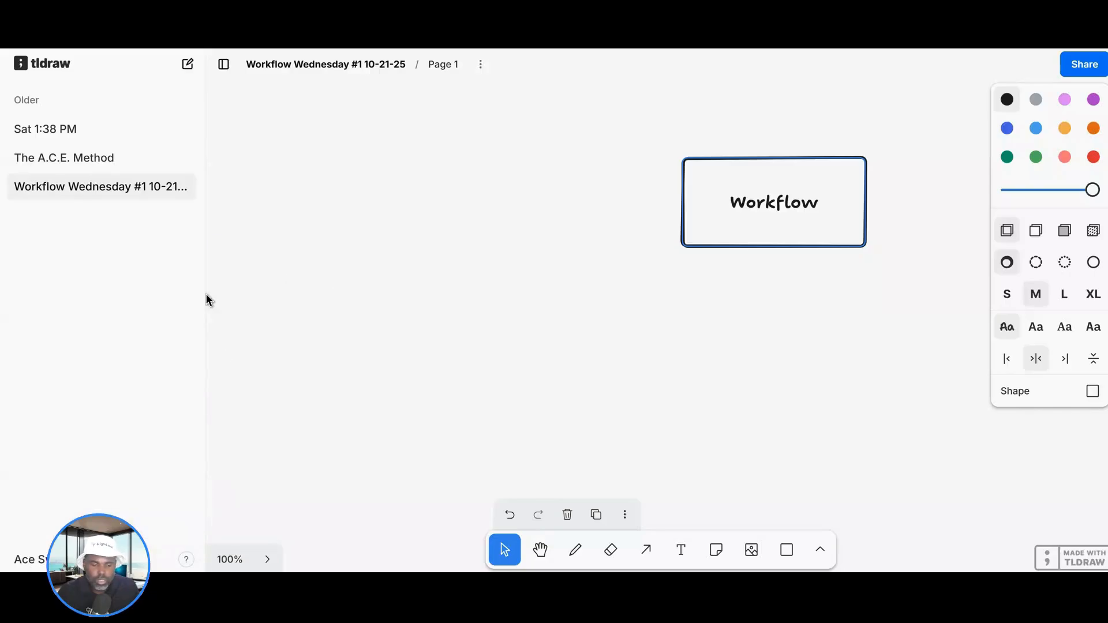
Hide the document sidebar and shift the canvas to leave free space below the Workflow box
click(223, 66)
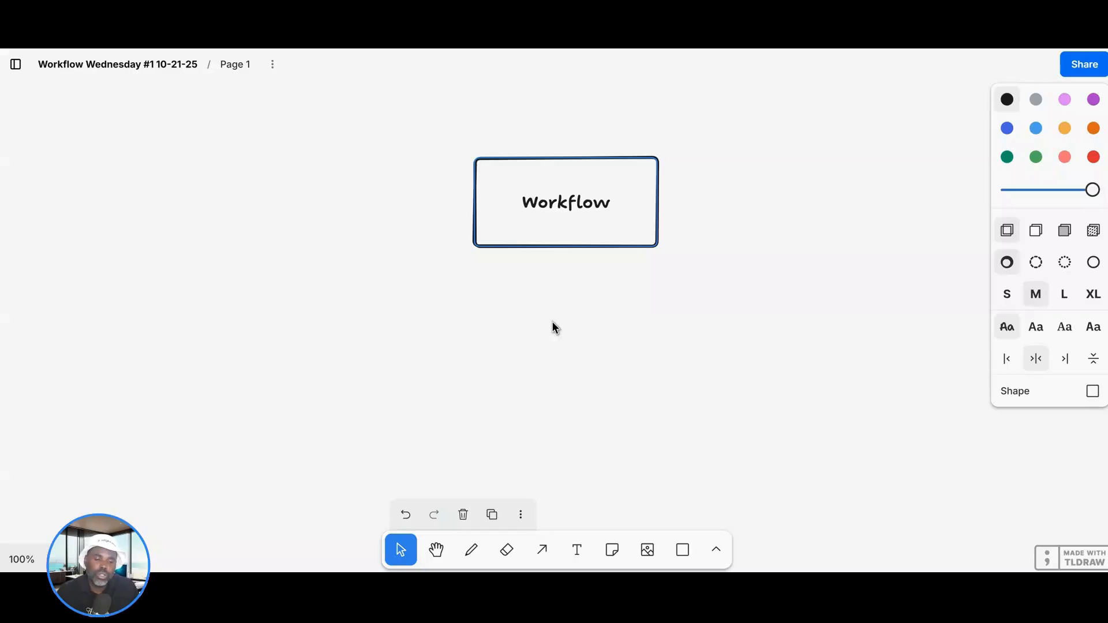
click(690, 284)
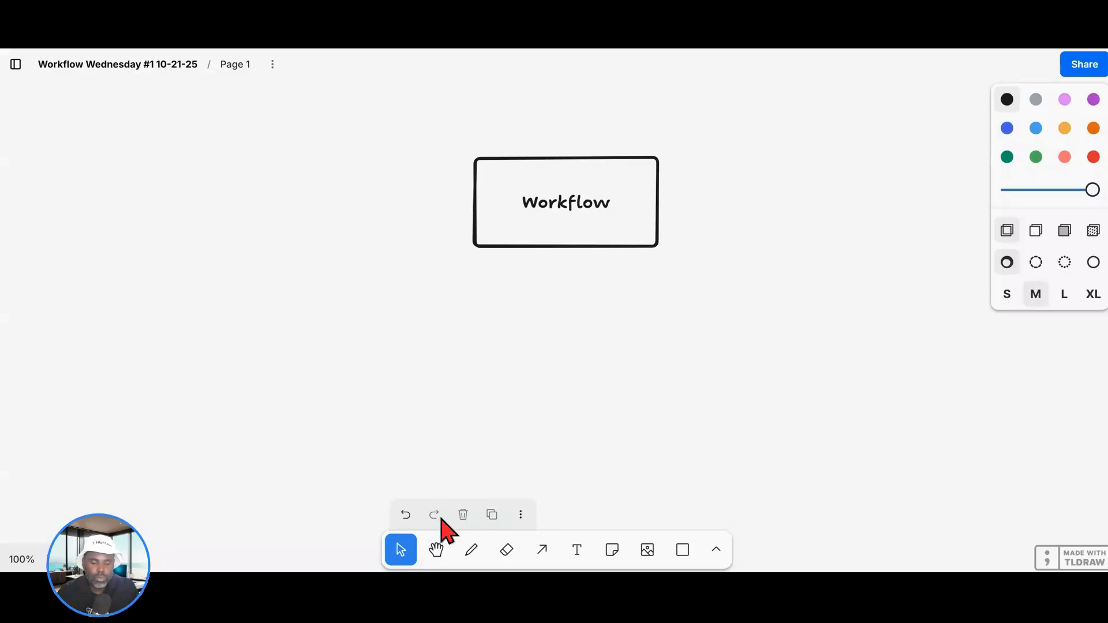
click(444, 552)
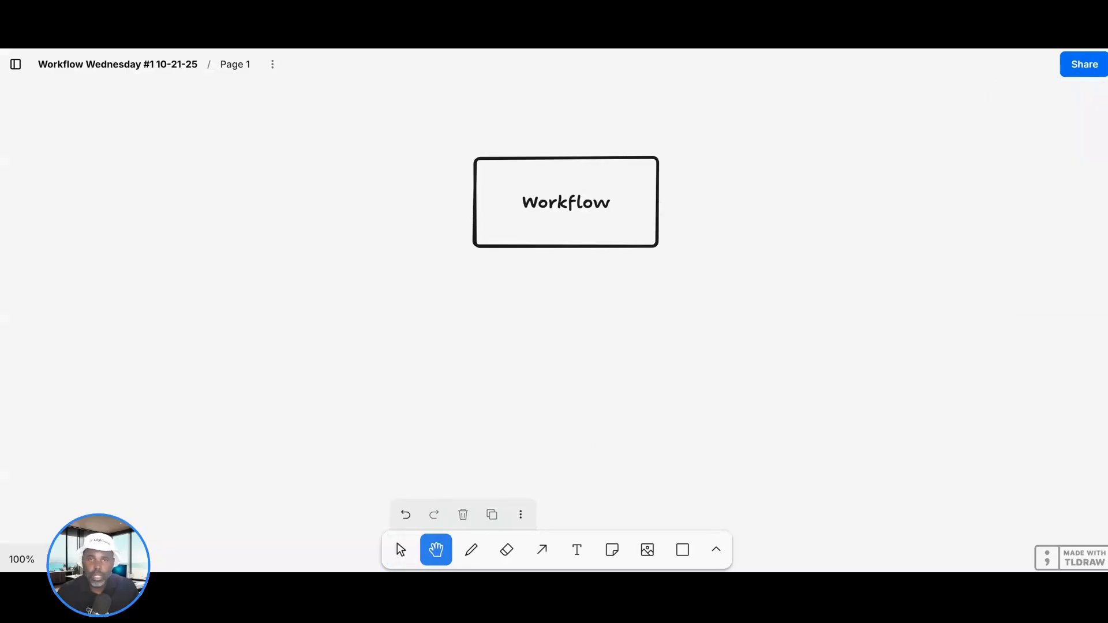
scroll(737, 148, down, 3)
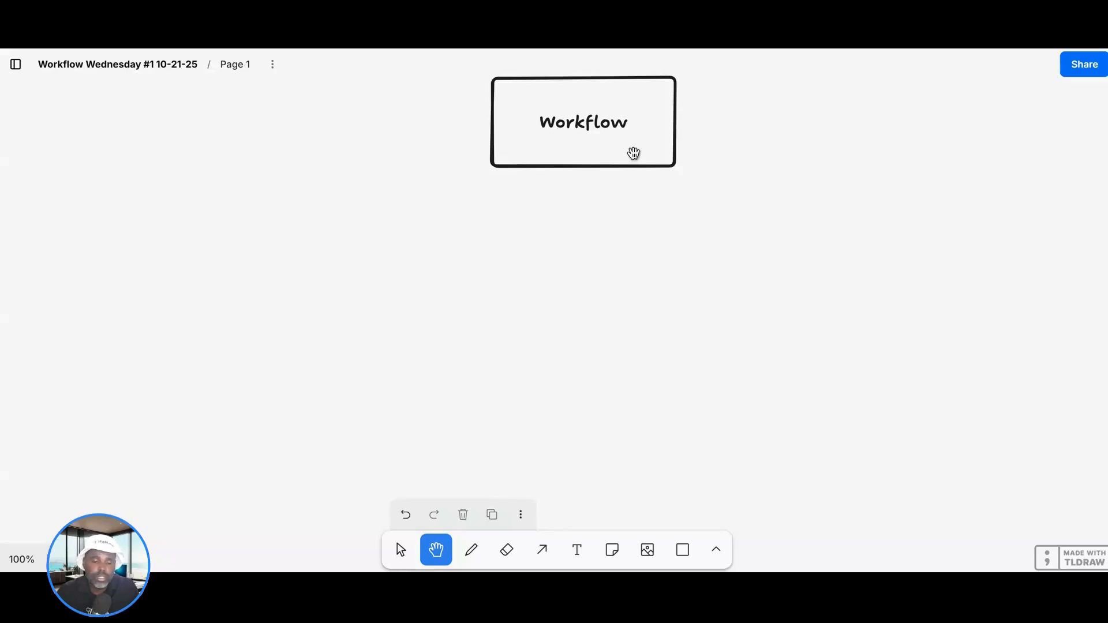
drag(633, 153, 633, 138)
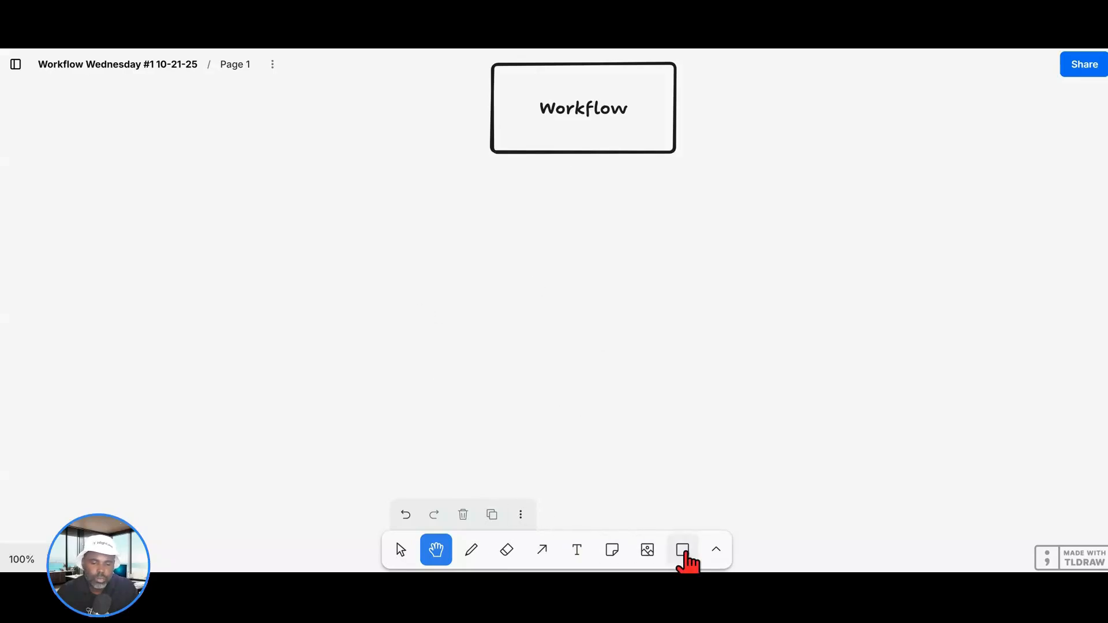
Add a second line reading "(Trigger)" to the label of the Workflow box
click(684, 553)
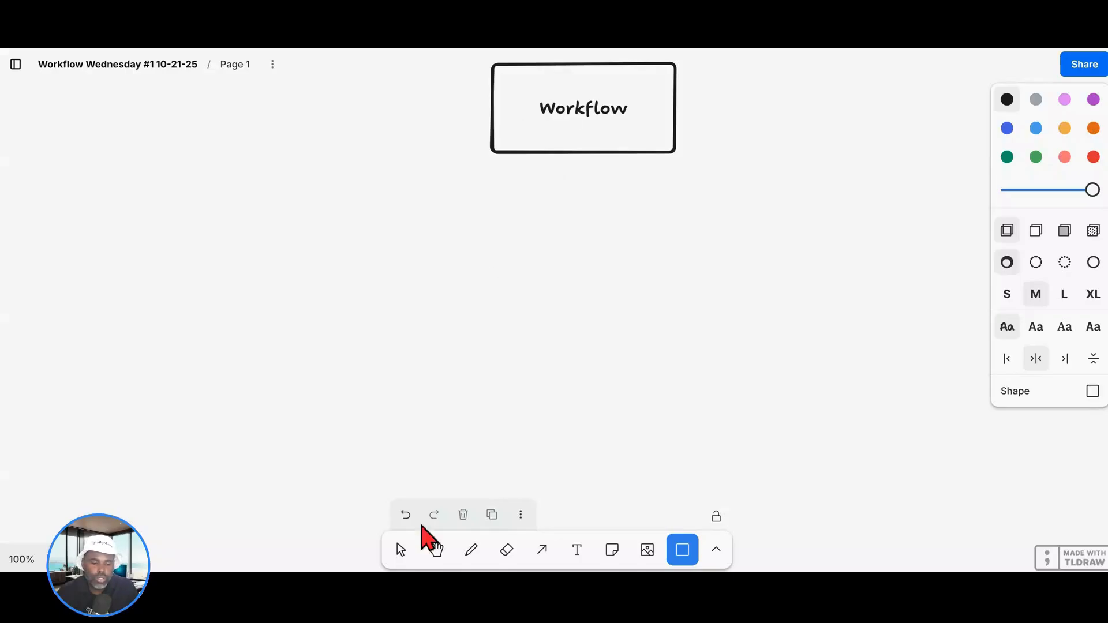
click(400, 549)
double_click(593, 114)
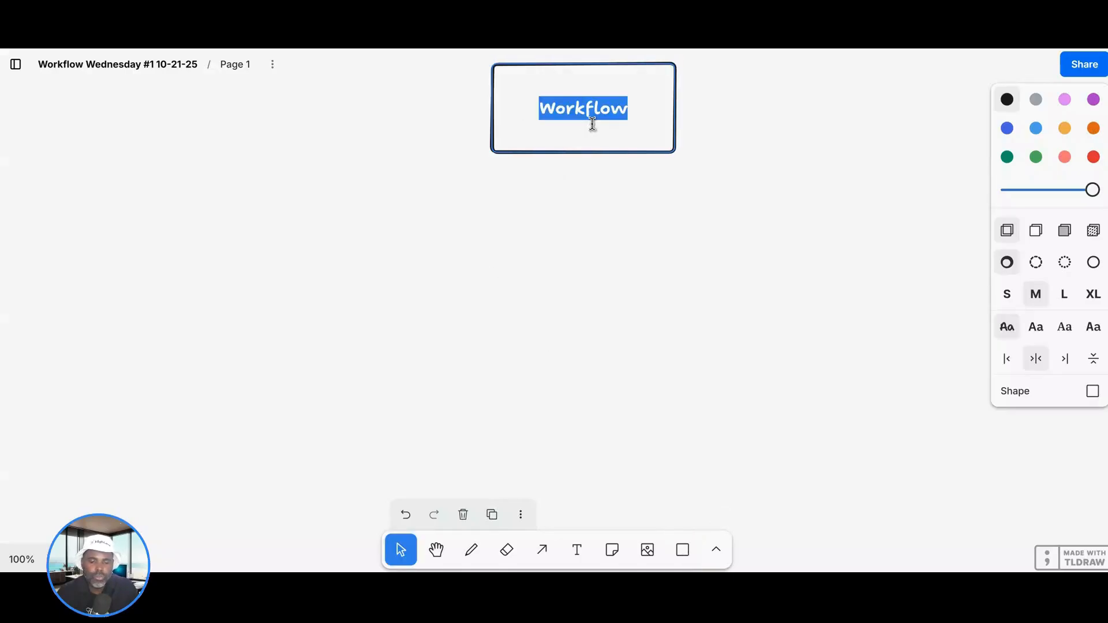
click(632, 119)
key(Return)
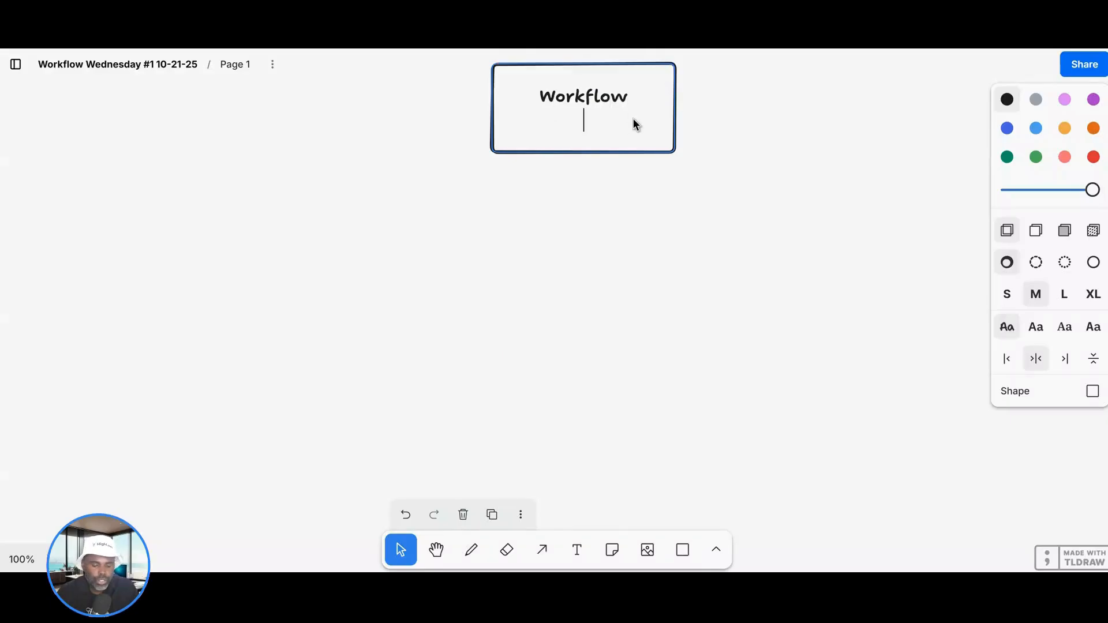
text((Tri)
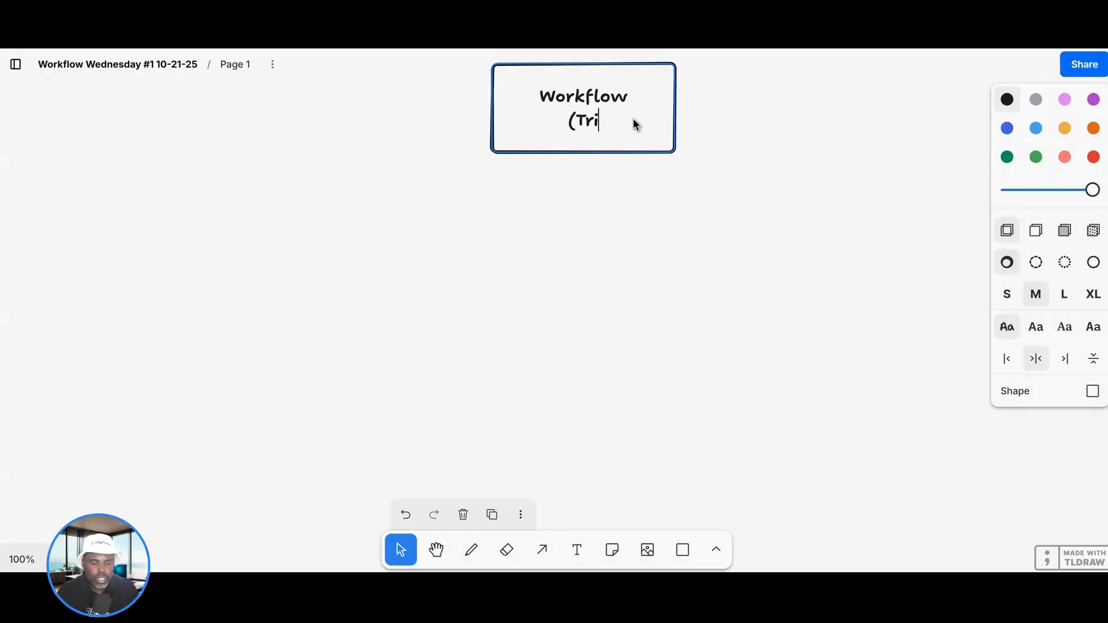
text(gger))
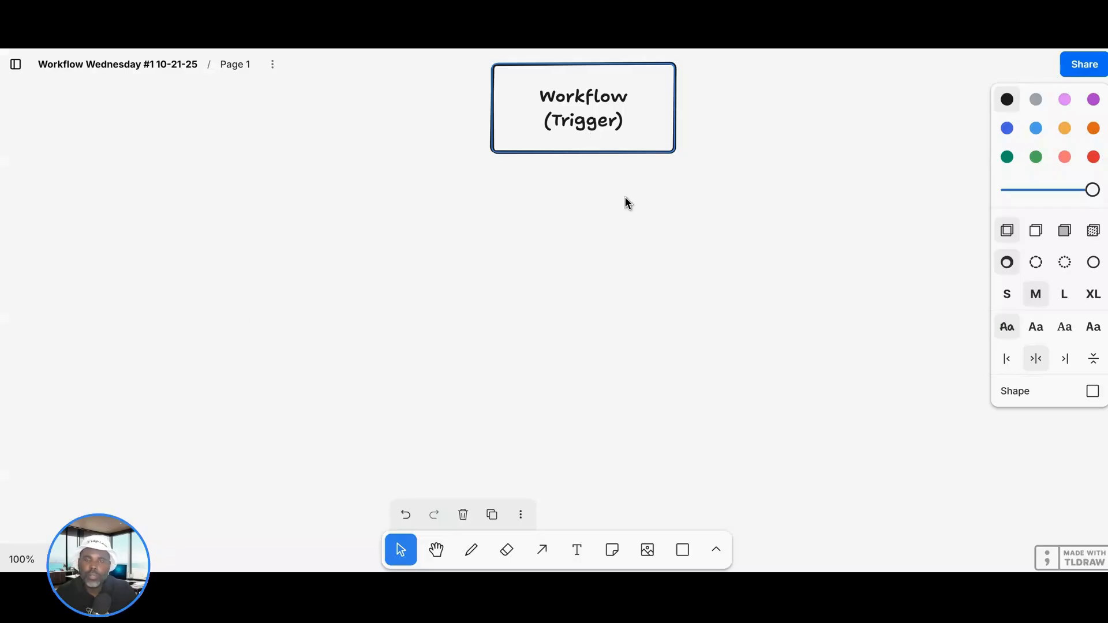
Draw a rectangle below the Workflow box and label it "Drip" with "30 at a time" on a second line
click(682, 550)
drag(500, 173, 663, 263)
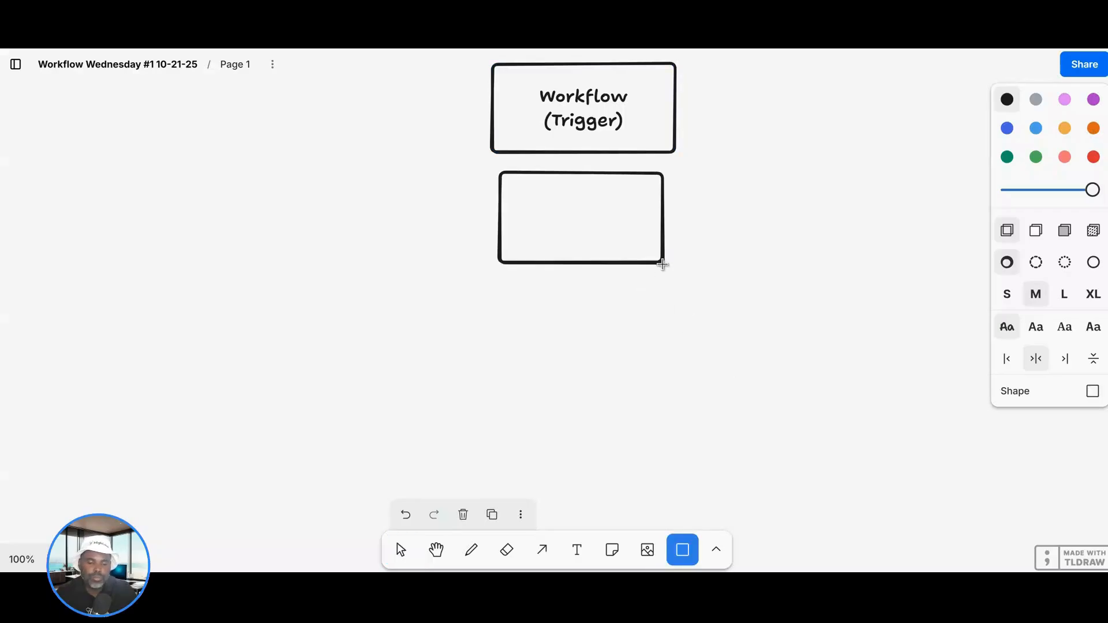
double_click(592, 222)
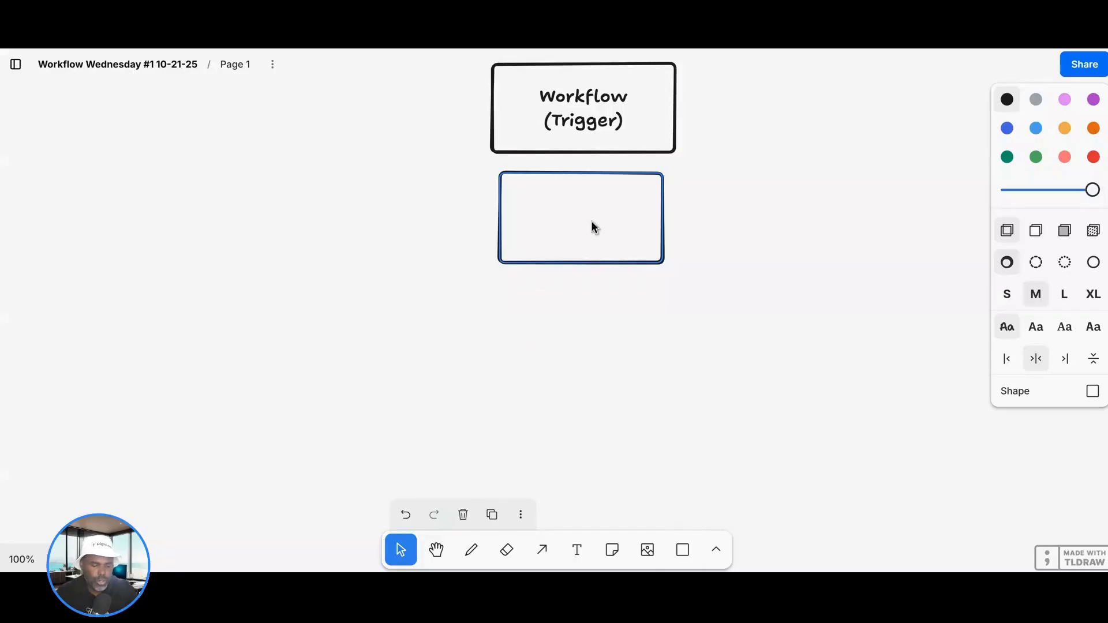
text(Driv)
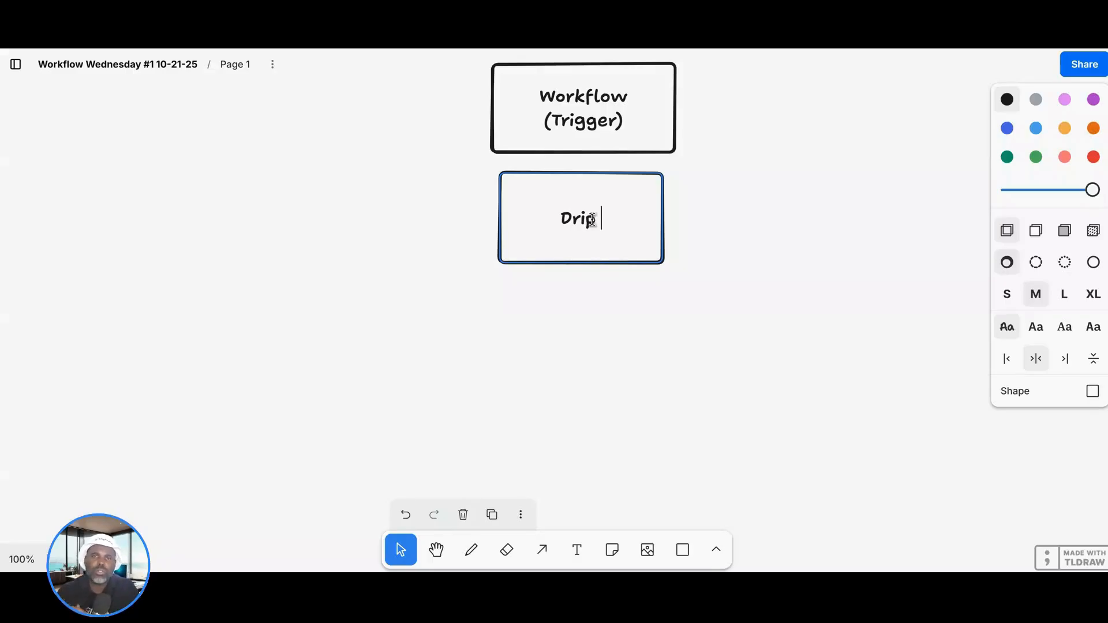
key(Return)
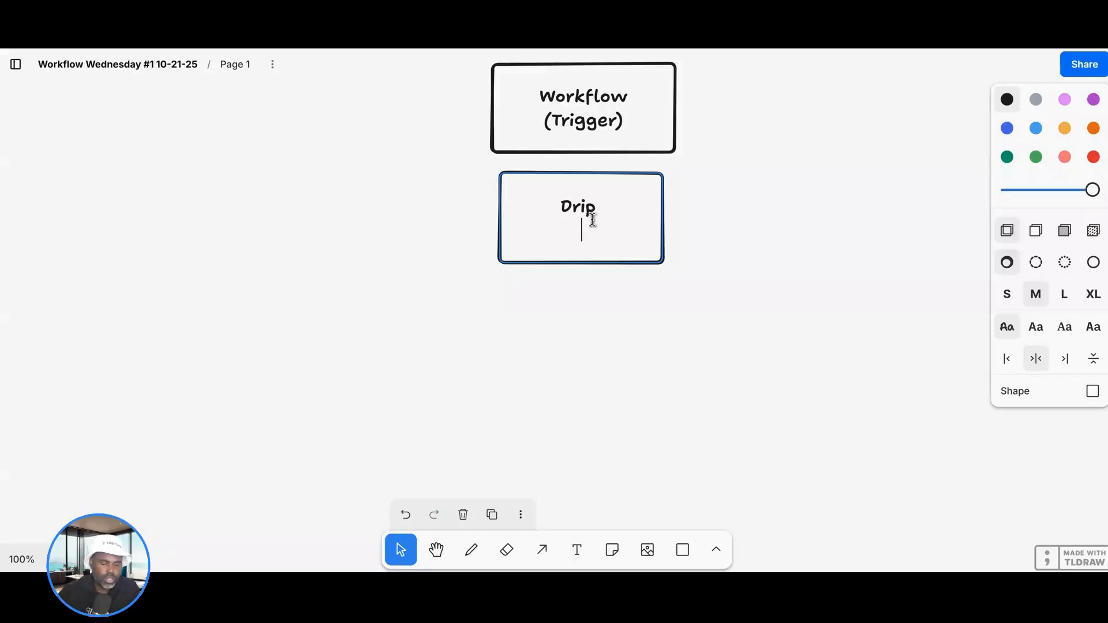
text(30 at a time)
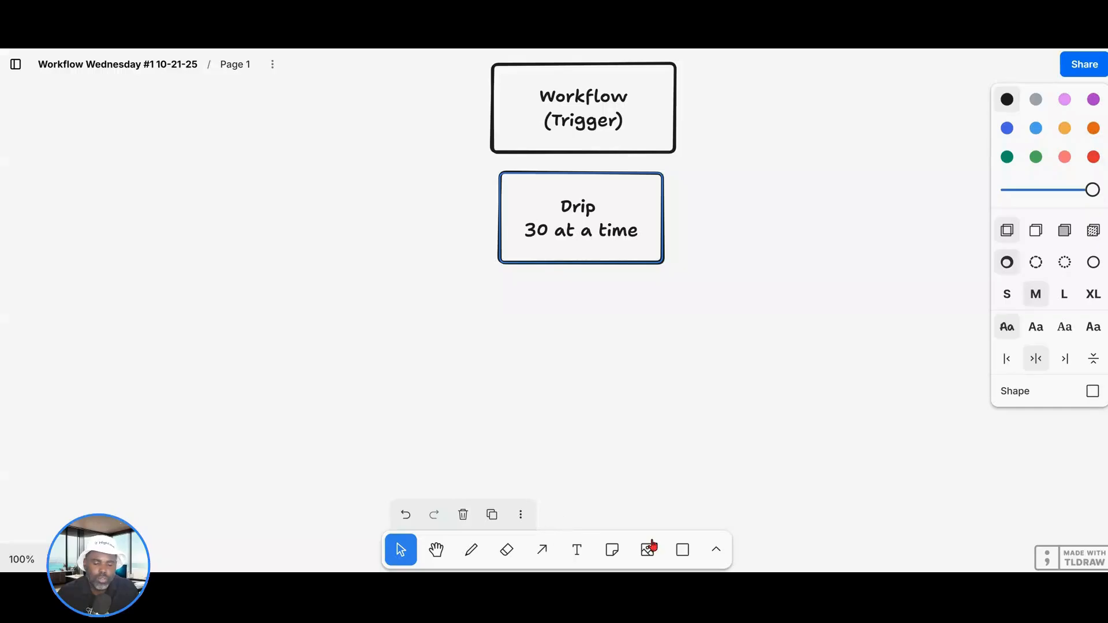
Draw a rectangle of similar size below the Drip box and label it "Weekday Check"
click(686, 553)
mouse_move(500, 291)
mouse_down()
mouse_move(703, 400)
mouse_move(669, 375)
mouse_up()
double_click(545, 324)
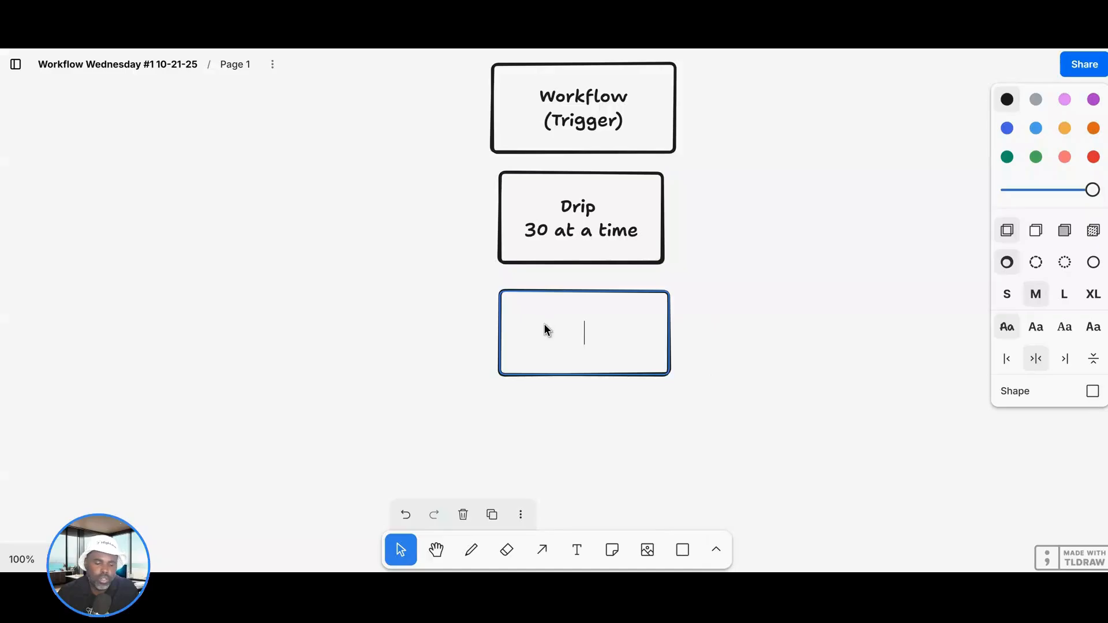
text(Weelday)
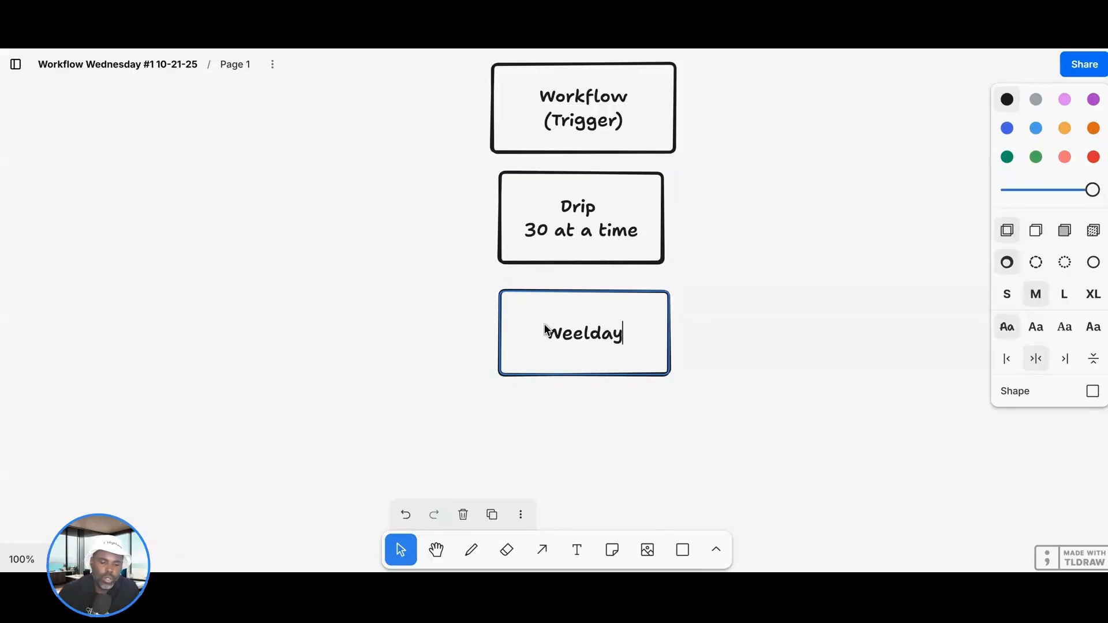
key(BackSpace)
key(BackSpace)
key(BackSpace)
key(BackSpace)
text(kd)
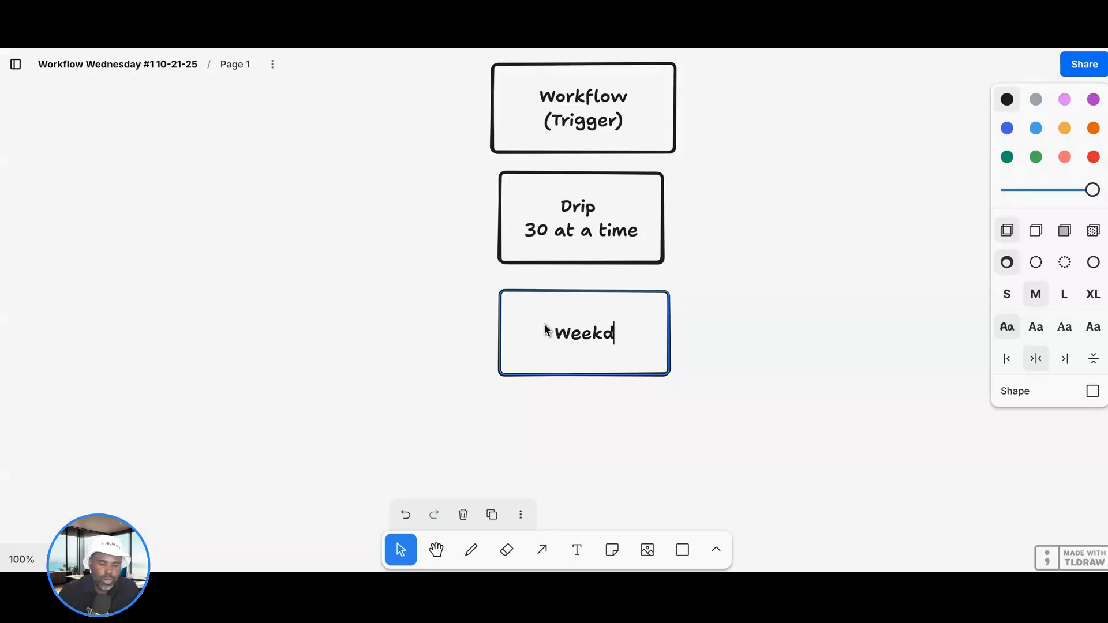
text(ay Check)
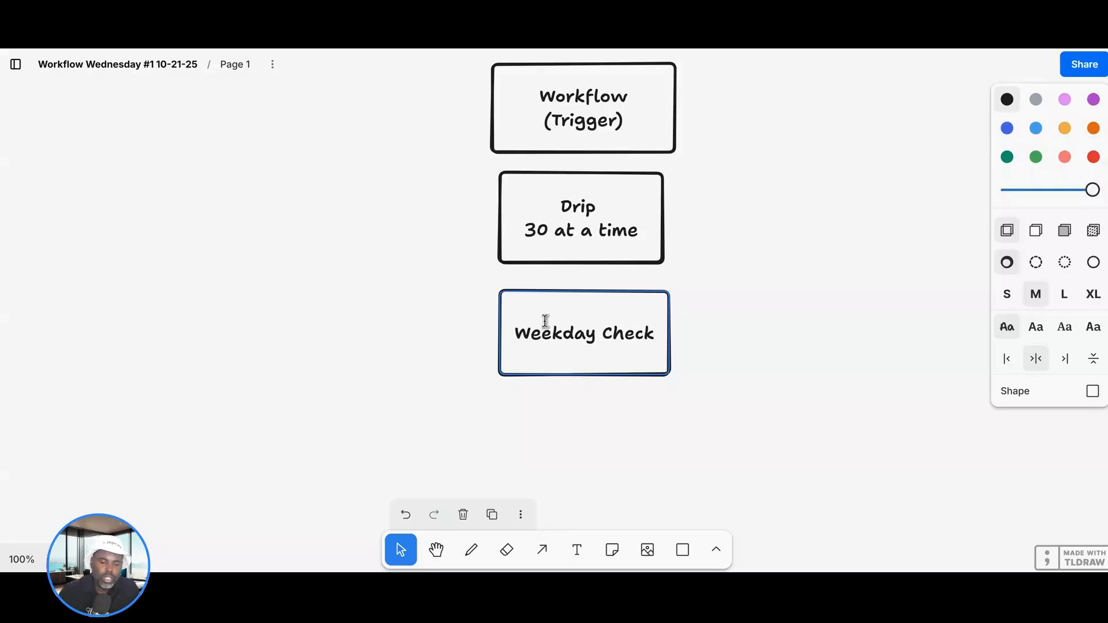
Add "(Biz Hours)" as a second line in the Weekday Check box and finish editing its label
key(Return)
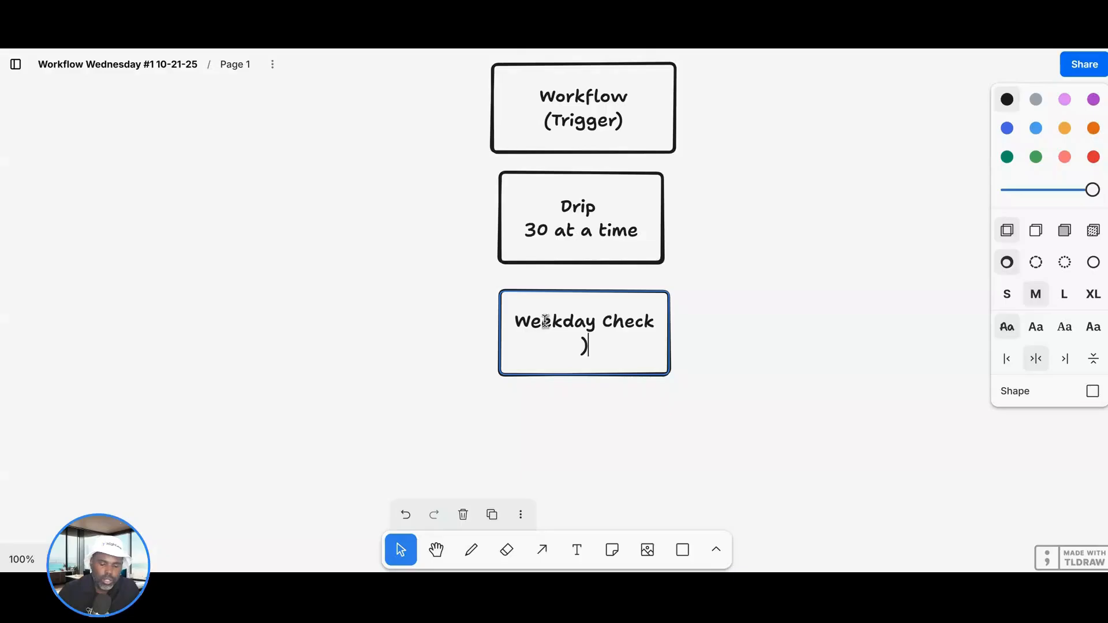
text((Biz H)
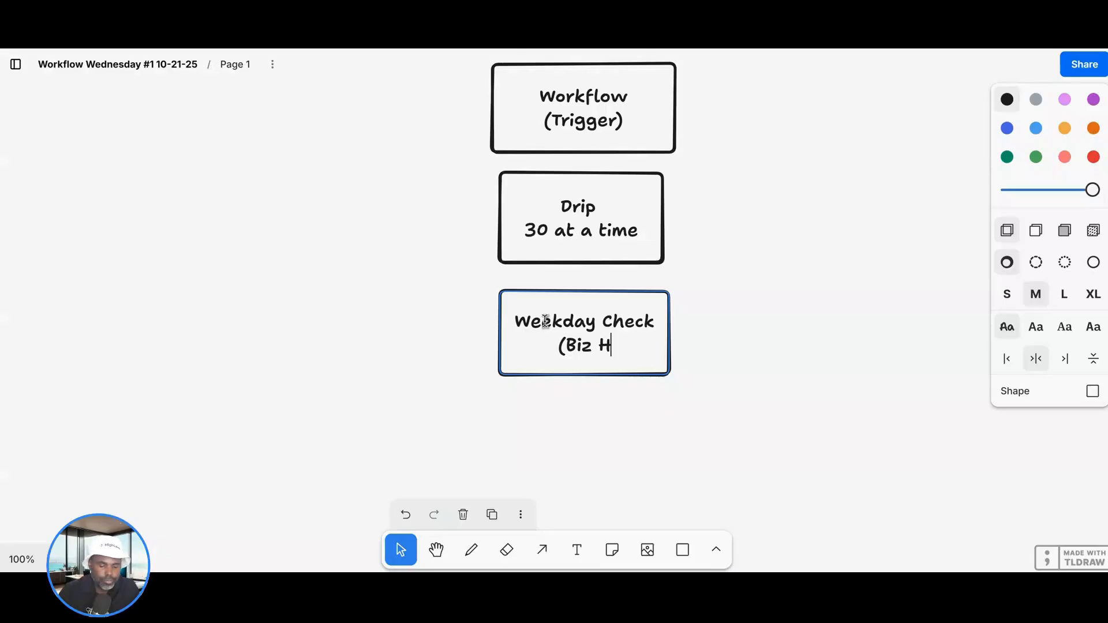
text(ours))
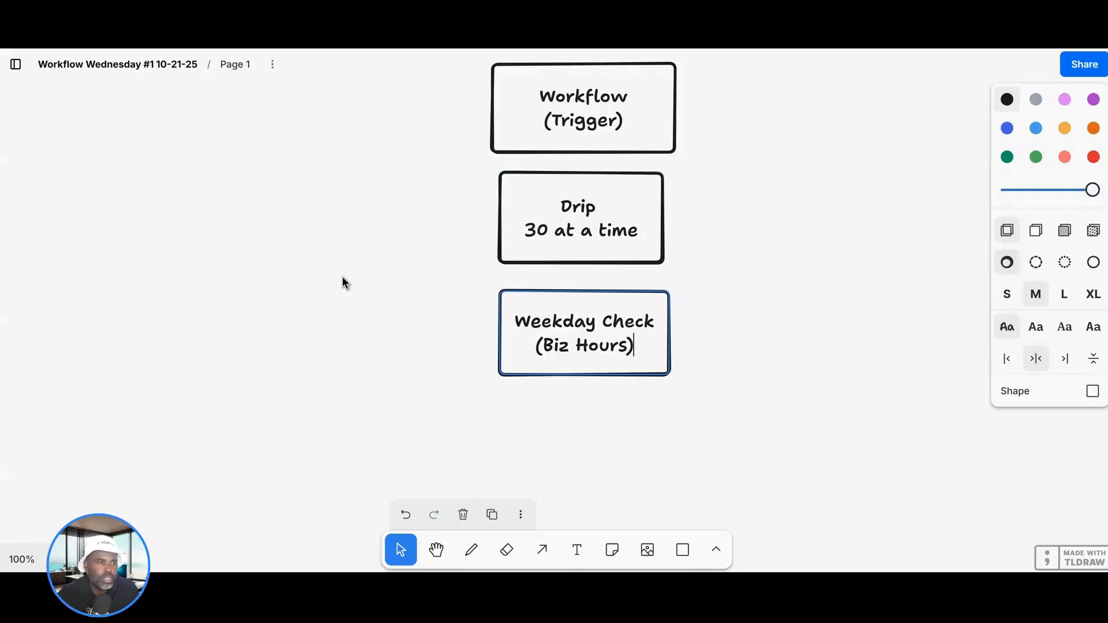
click(716, 339)
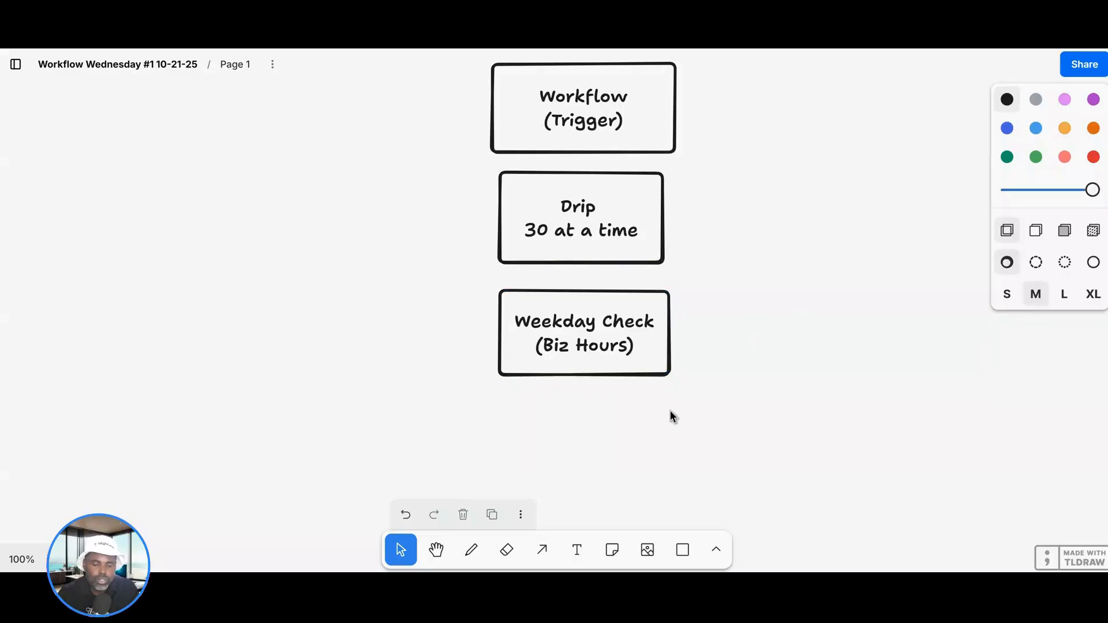
Draw a rectangle below the Weekday Check box and label it "Email #1"
scroll(679, 344, down, 5)
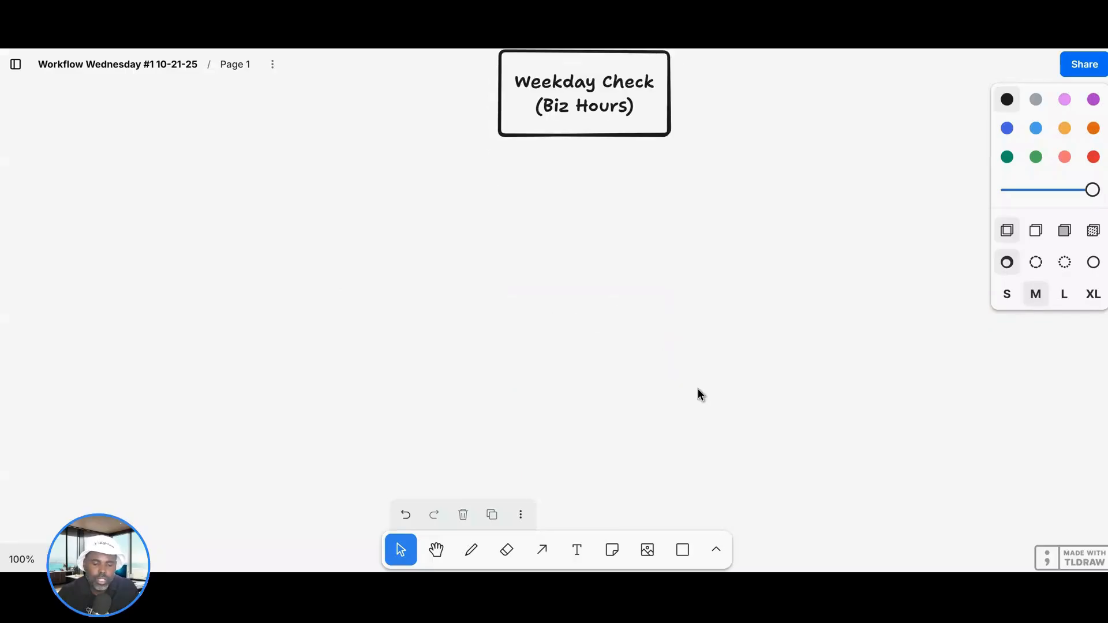
scroll(783, 347, up, 2)
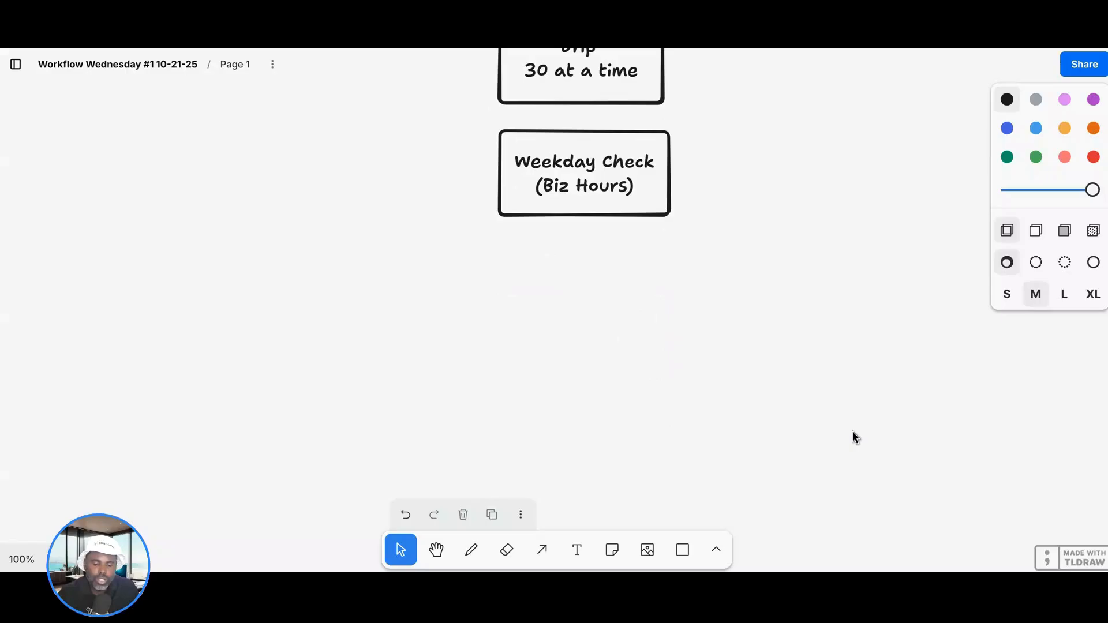
key(r)
drag(499, 242, 683, 307)
double_click(587, 282)
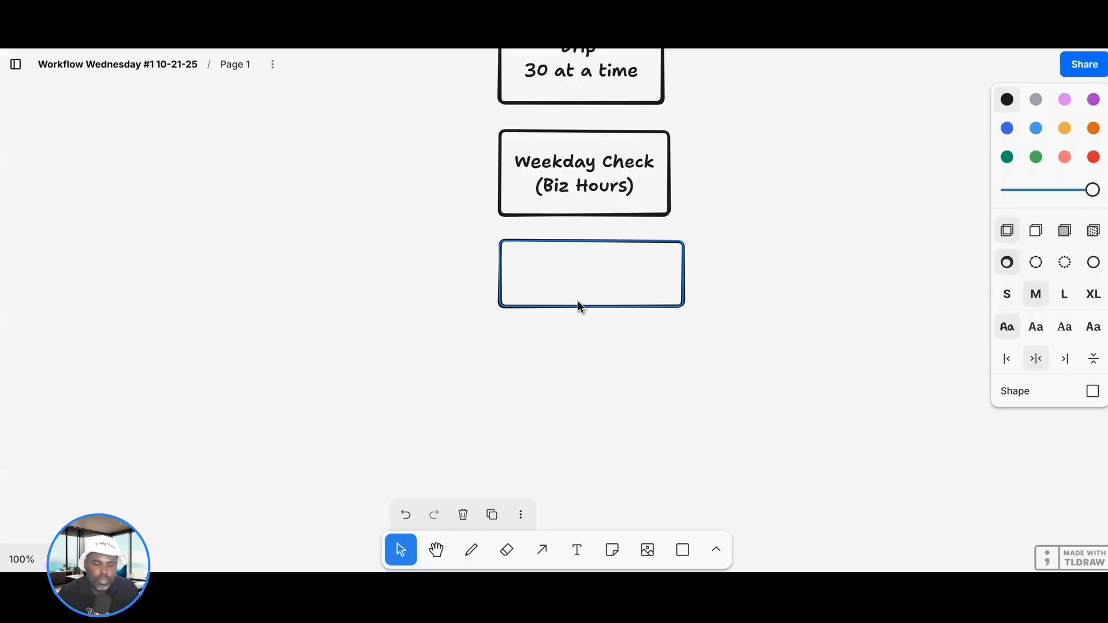
double_click(559, 286)
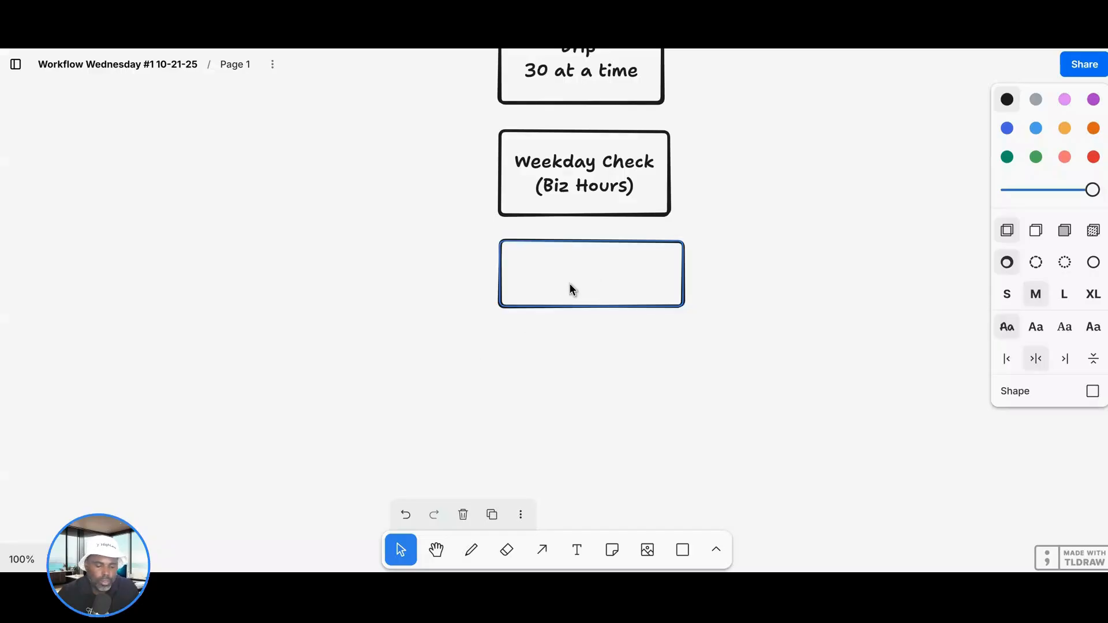
text(Email #1)
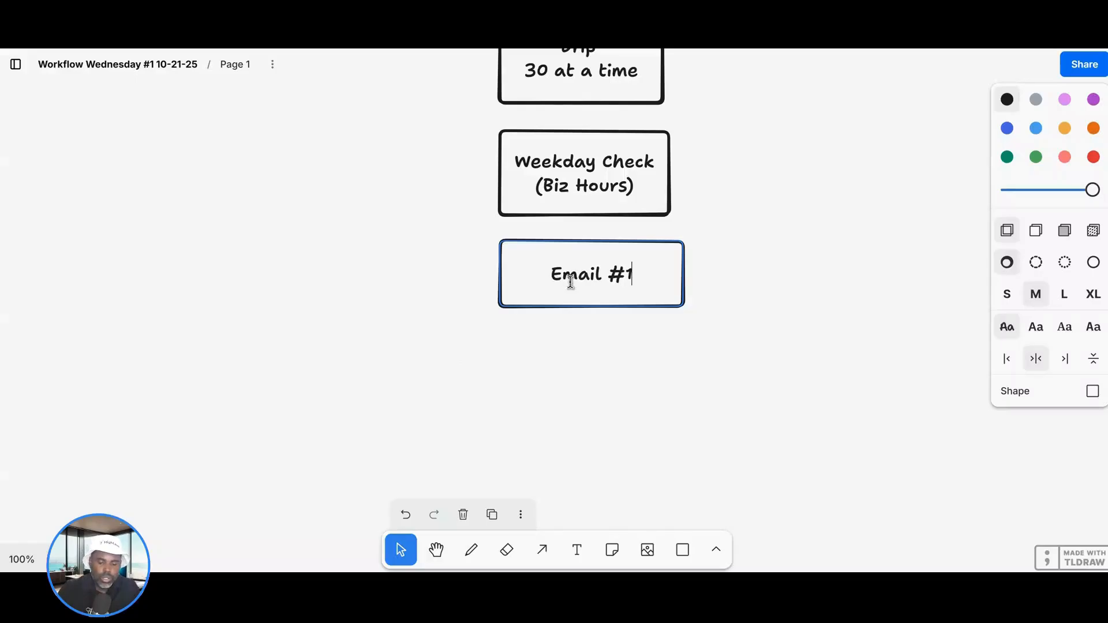
Add "(Intro Offer - Personalized)" beneath the title in the Email #1 box
key(Return)
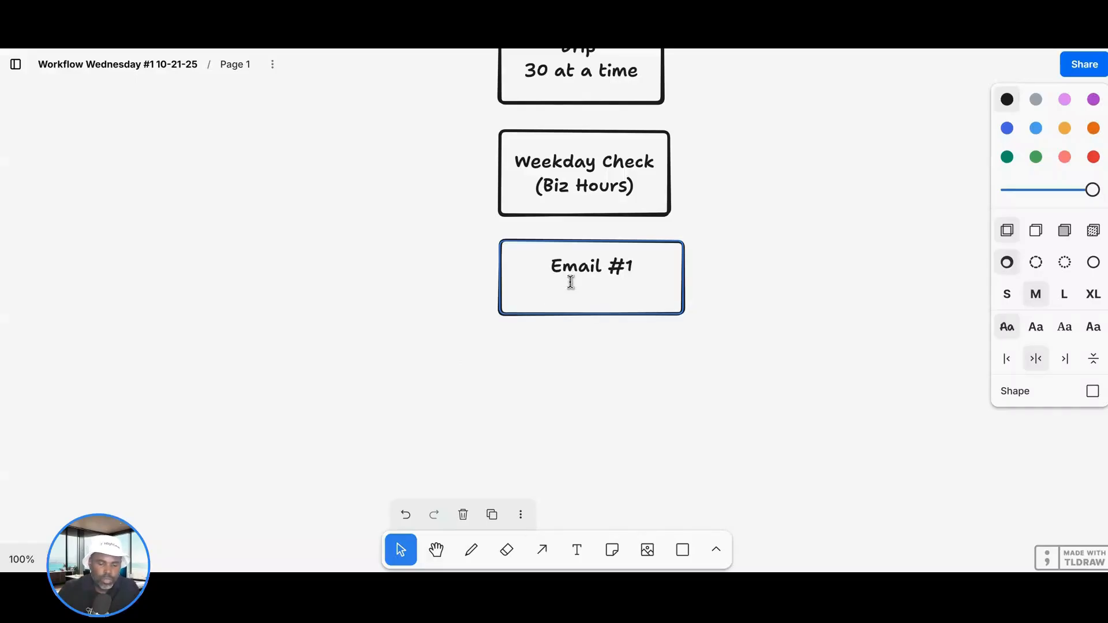
text(()
text(Intr)
key(BackSpace)
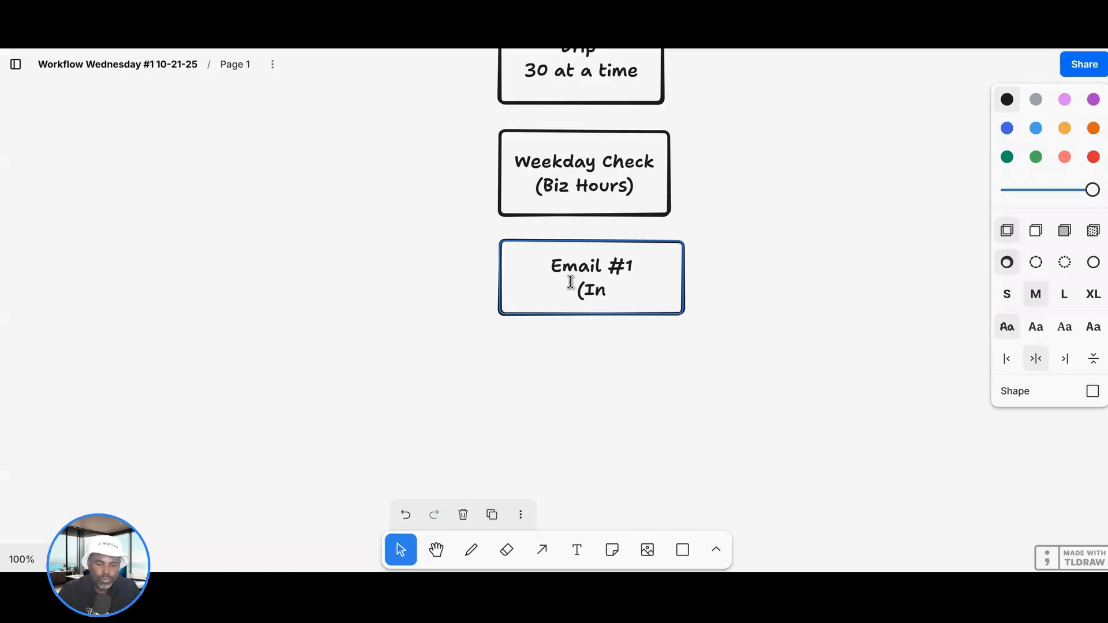
text(tro)
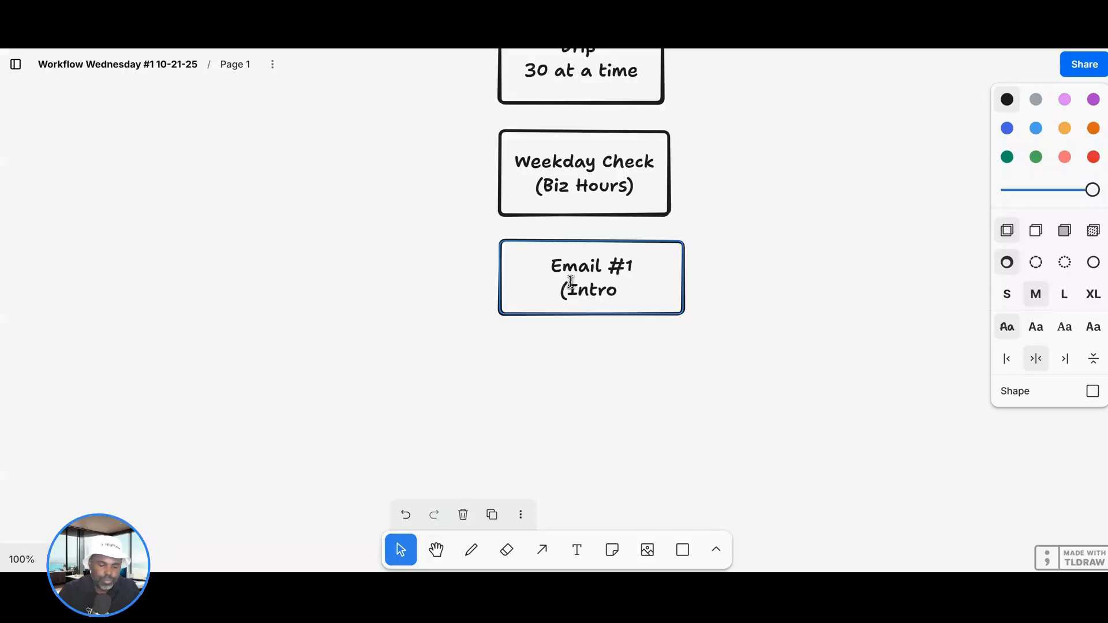
text( Offer -)
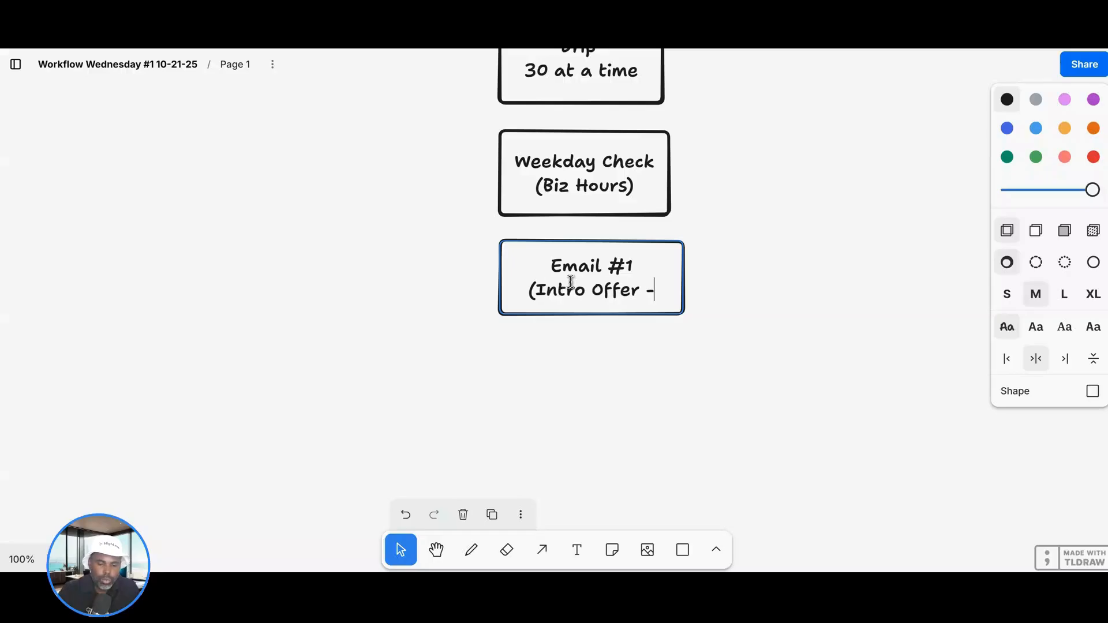
key(Left)
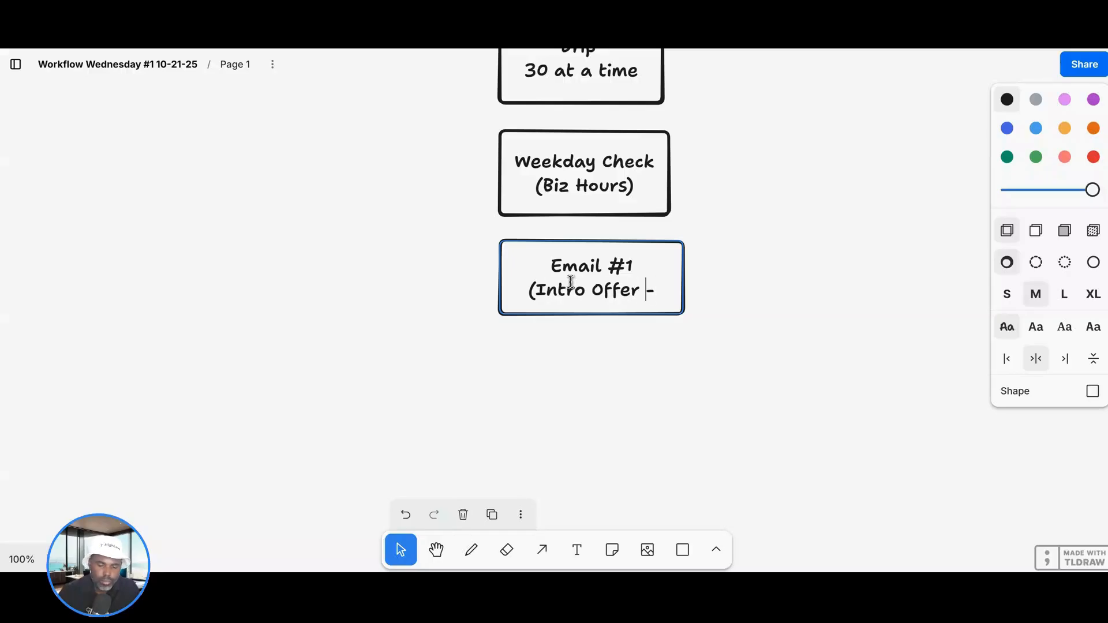
key(Right)
text(Perso)
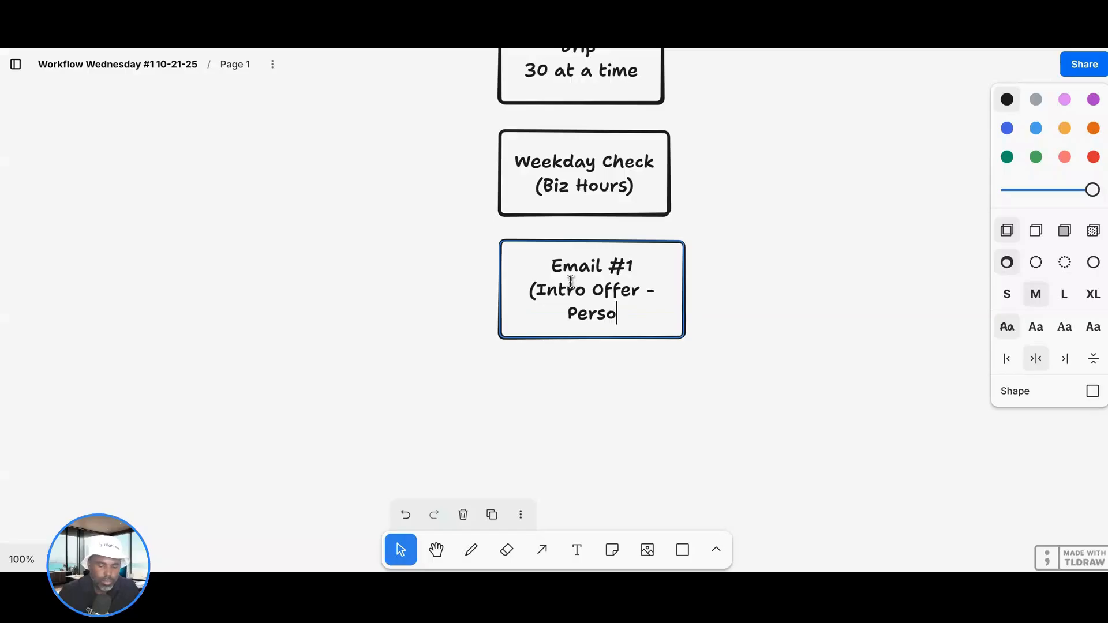
text(nalized)
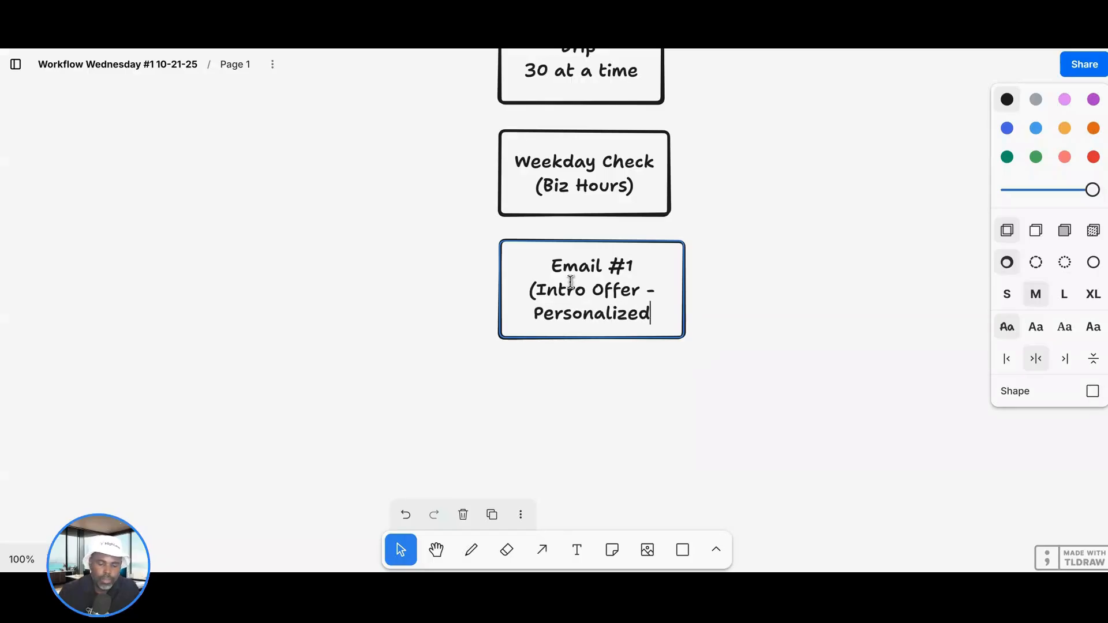
text())
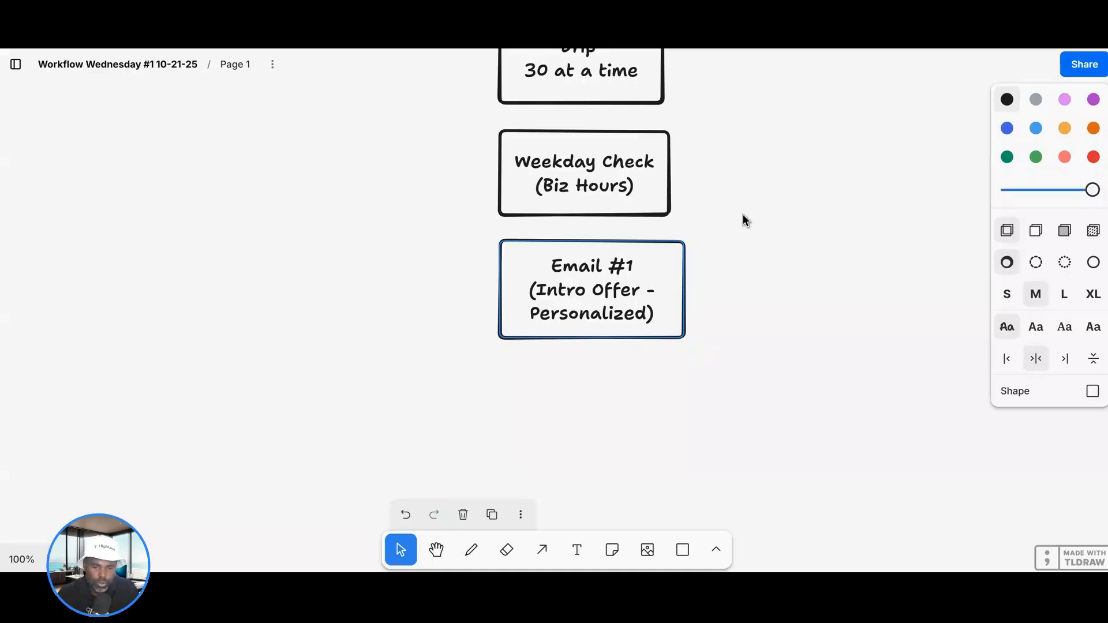
Draw a rectangle below the Email #1 box and label it "Message Counter" with "(+1)" on its own line
scroll(742, 214, down, 1)
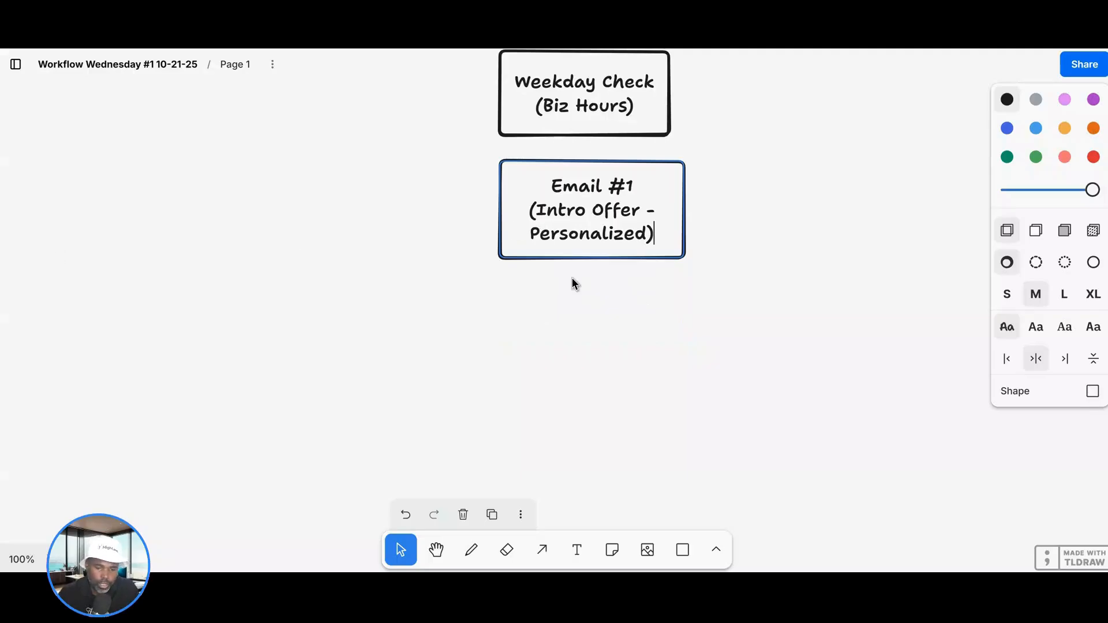
click(684, 550)
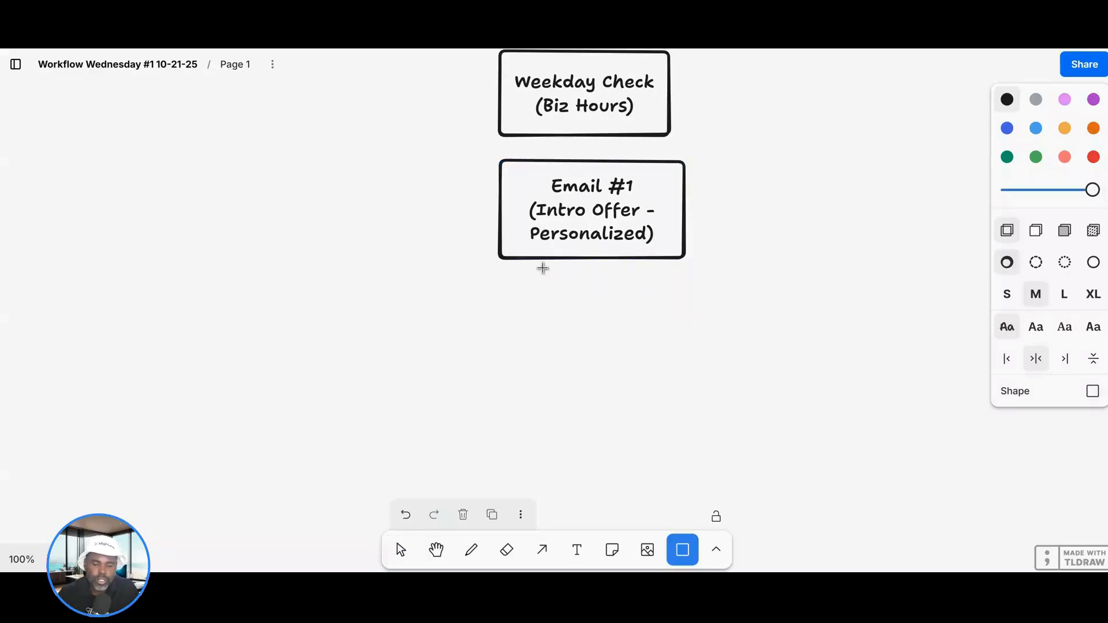
drag(507, 291, 691, 357)
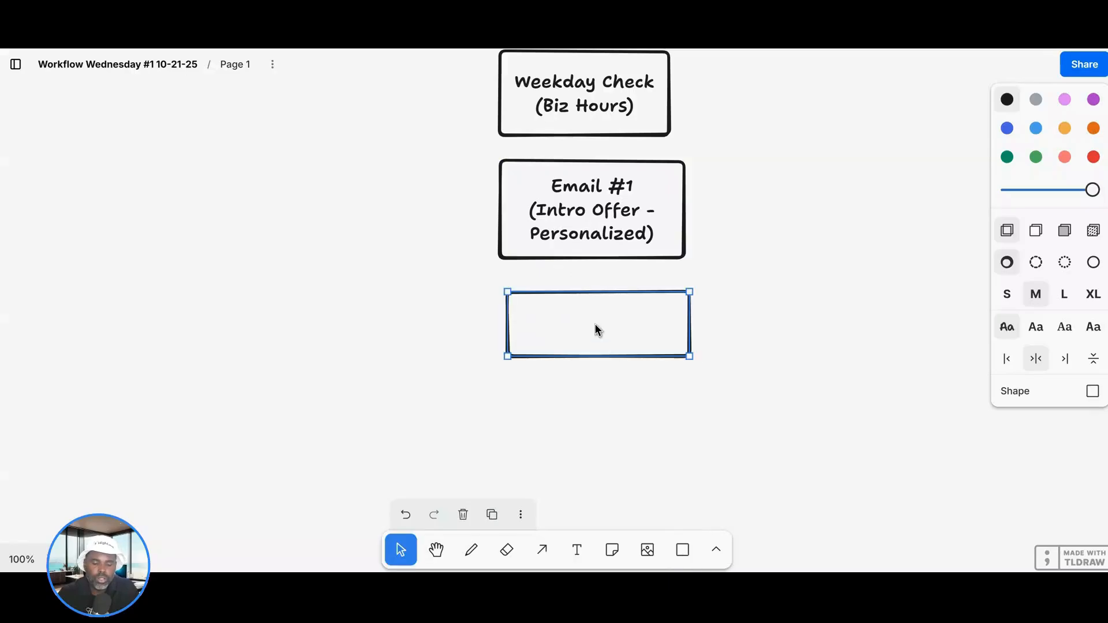
double_click(594, 324)
text(Mess)
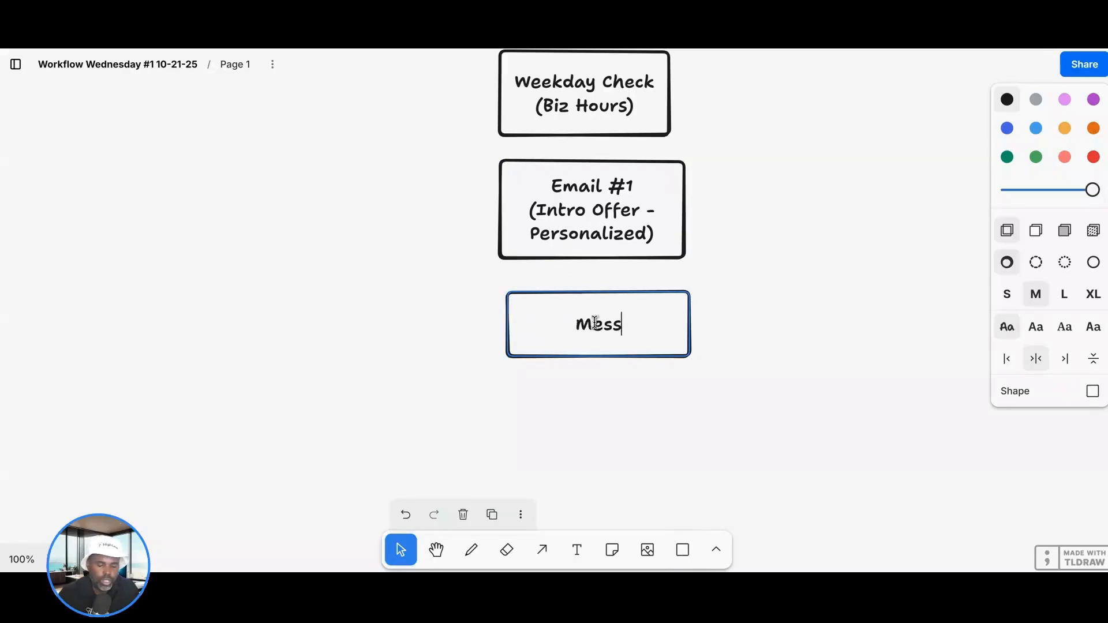
text(age Counter)
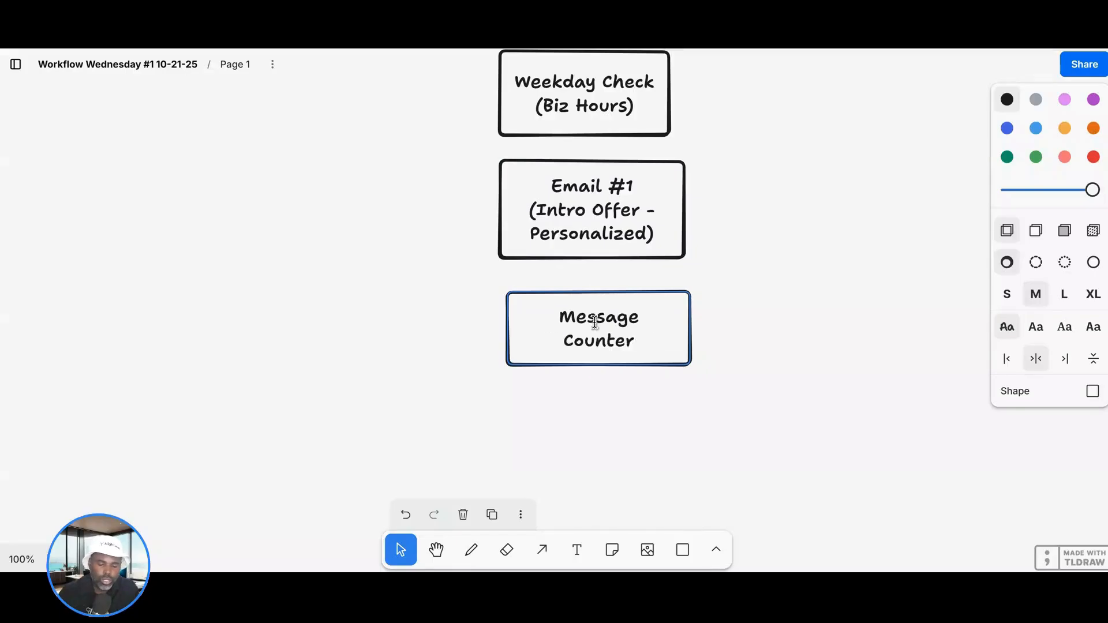
key(Return)
text((=)
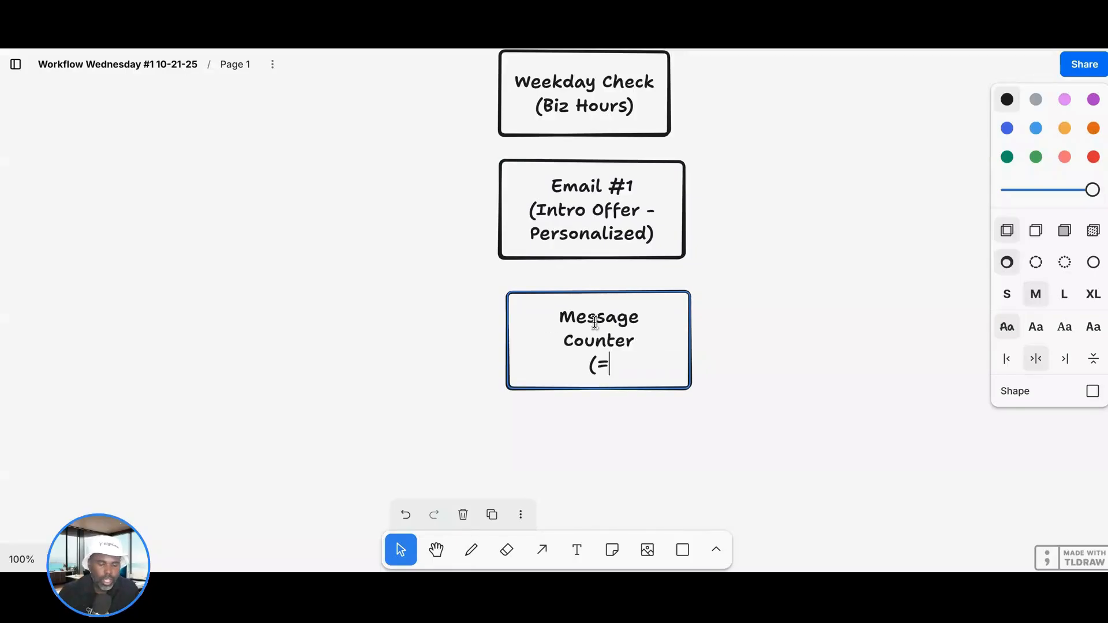
key(BackSpace)
text(+1))
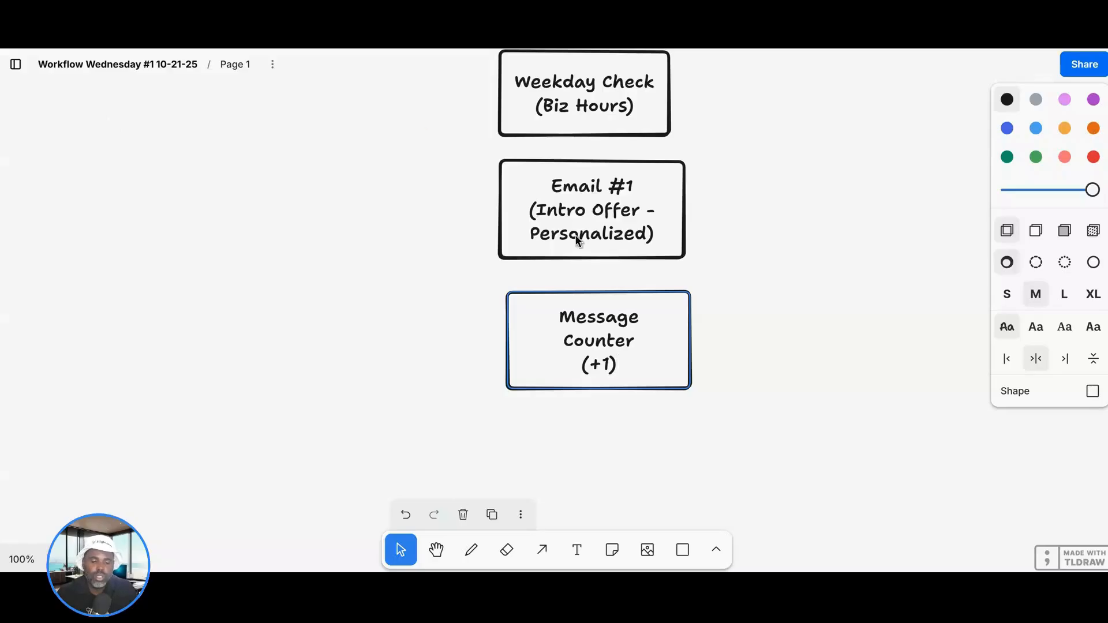
Draw a rectangle of similar width below the Message Counter box and label it "Wait Open"
scroll(668, 353, down, 2)
scroll(668, 351, down, 4)
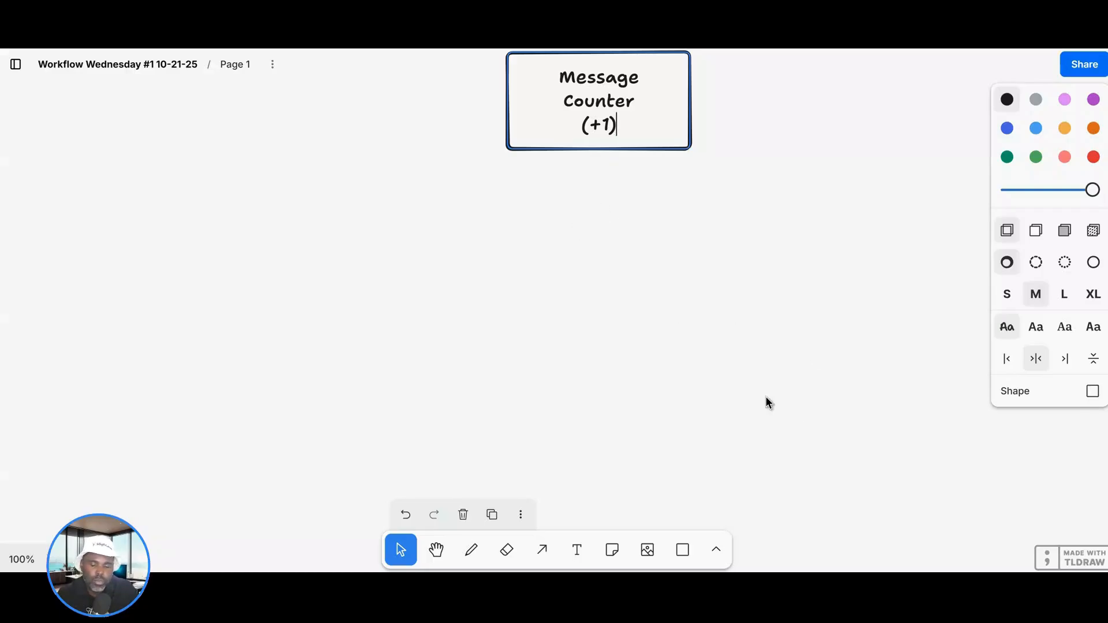
click(693, 559)
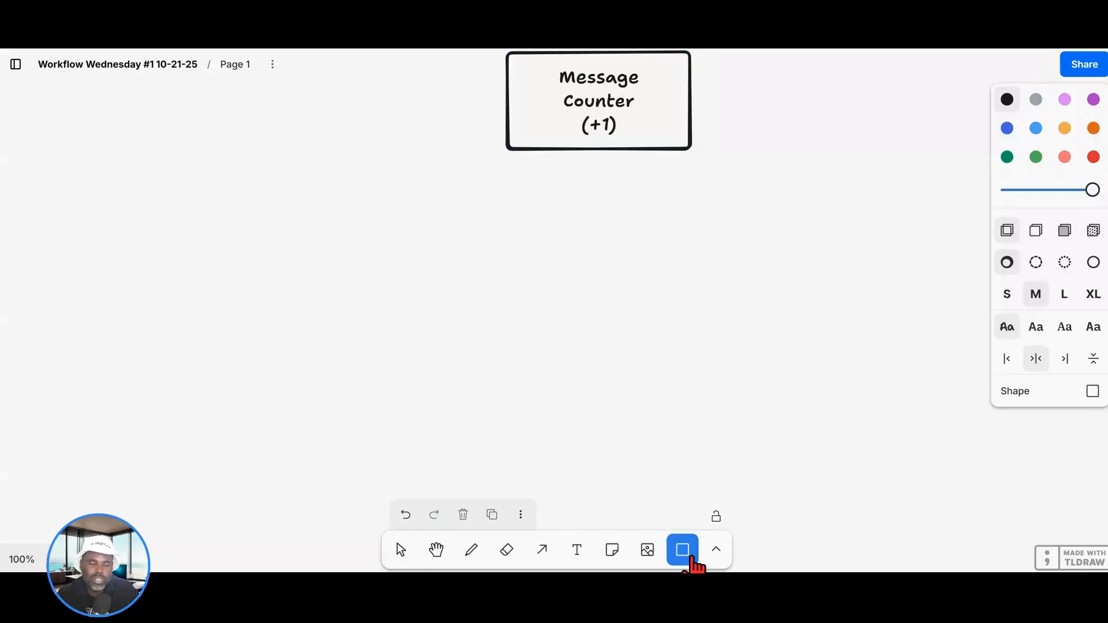
drag(514, 192, 692, 267)
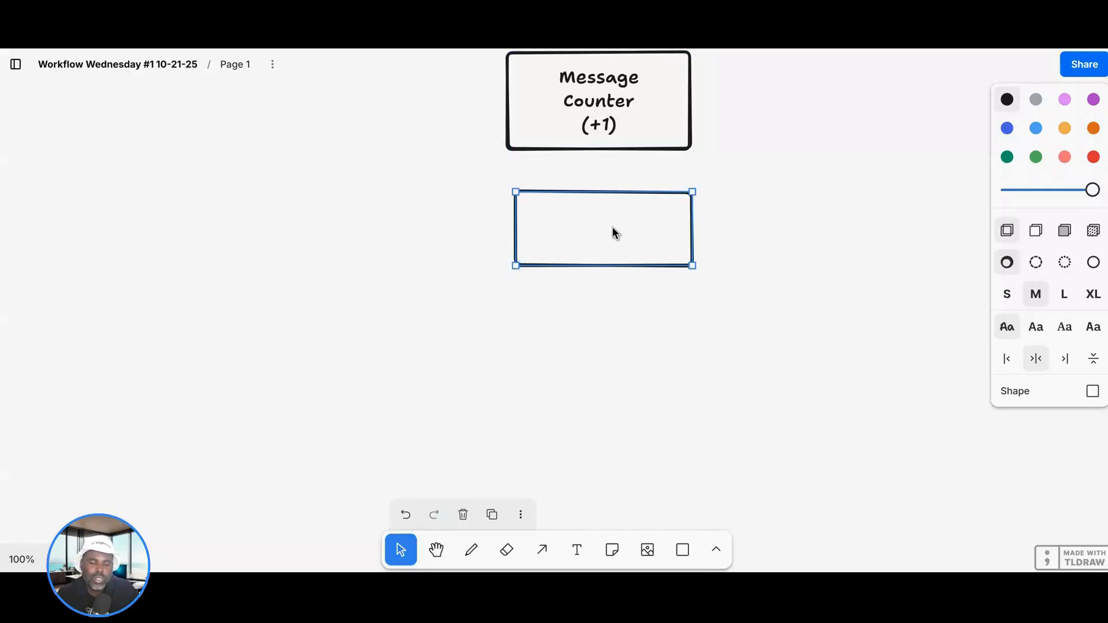
double_click(612, 227)
text(Wait rep)
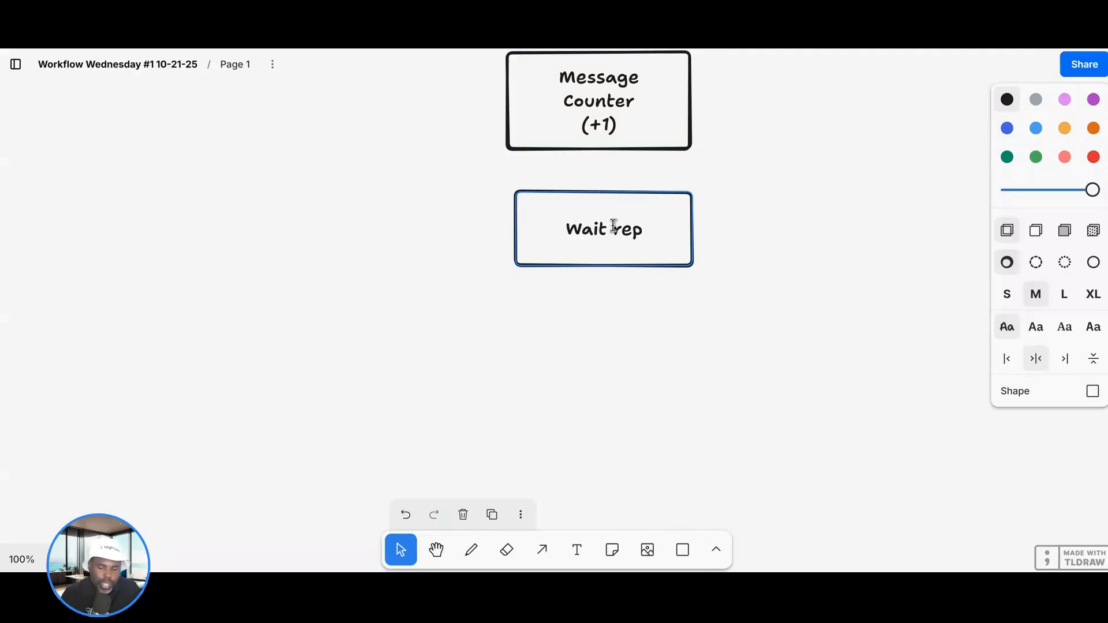
key(BackSpace)
key(BackSpace)
key(BackSpace)
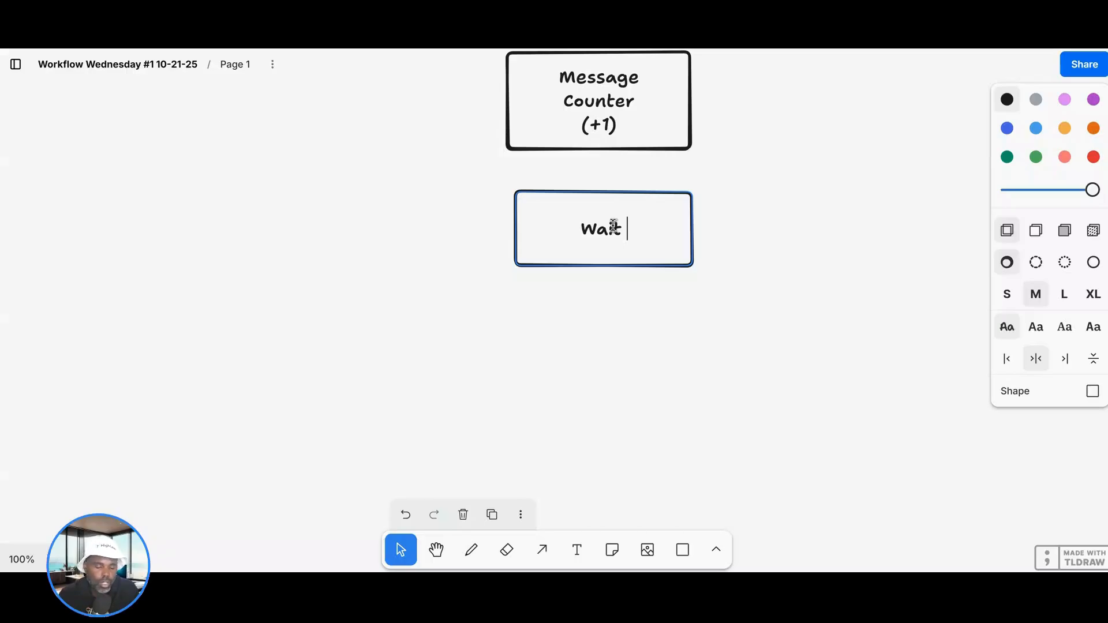
text(Open)
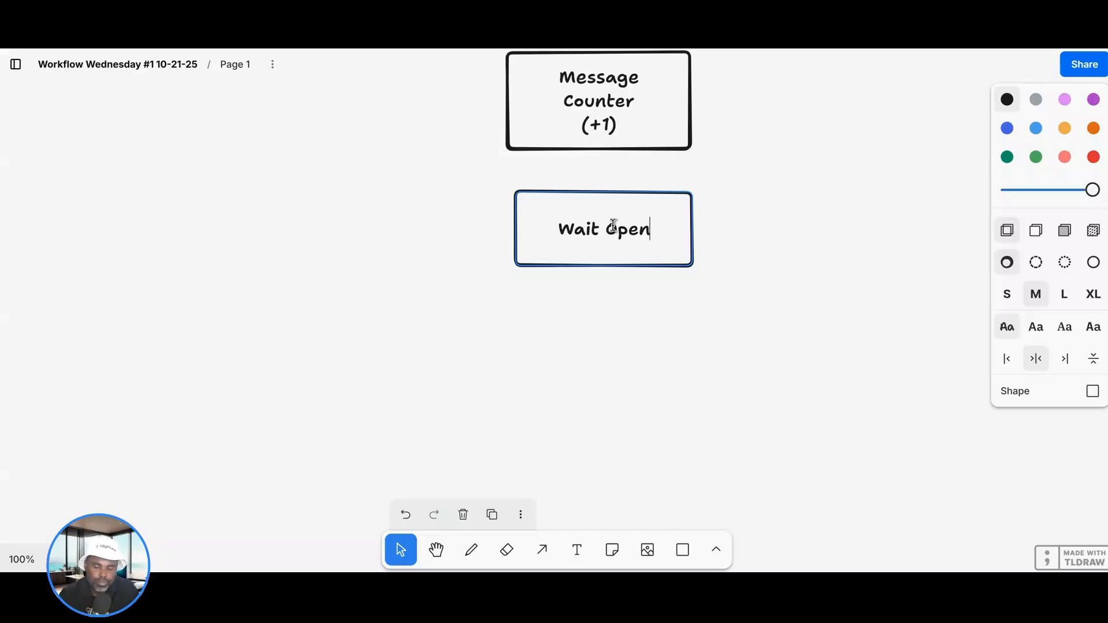
Insert "for email" between "Wait" and "Open" in the new box's label and finish editing it
key(Left)
key(Left)
key(Left)
key(Left)
key(Left)
text(for)
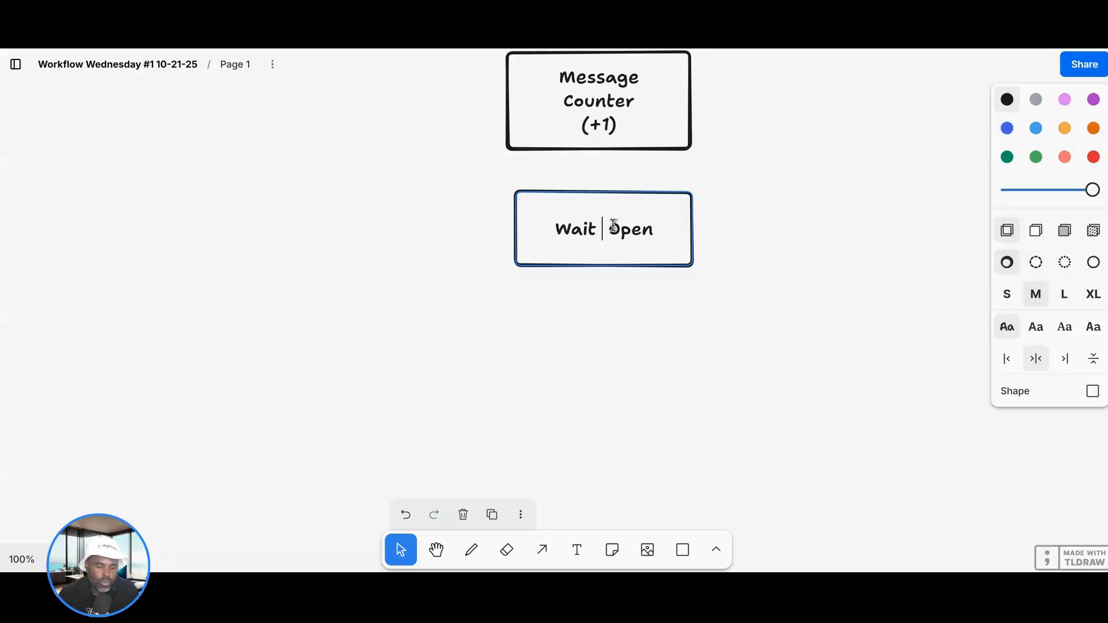
text( email)
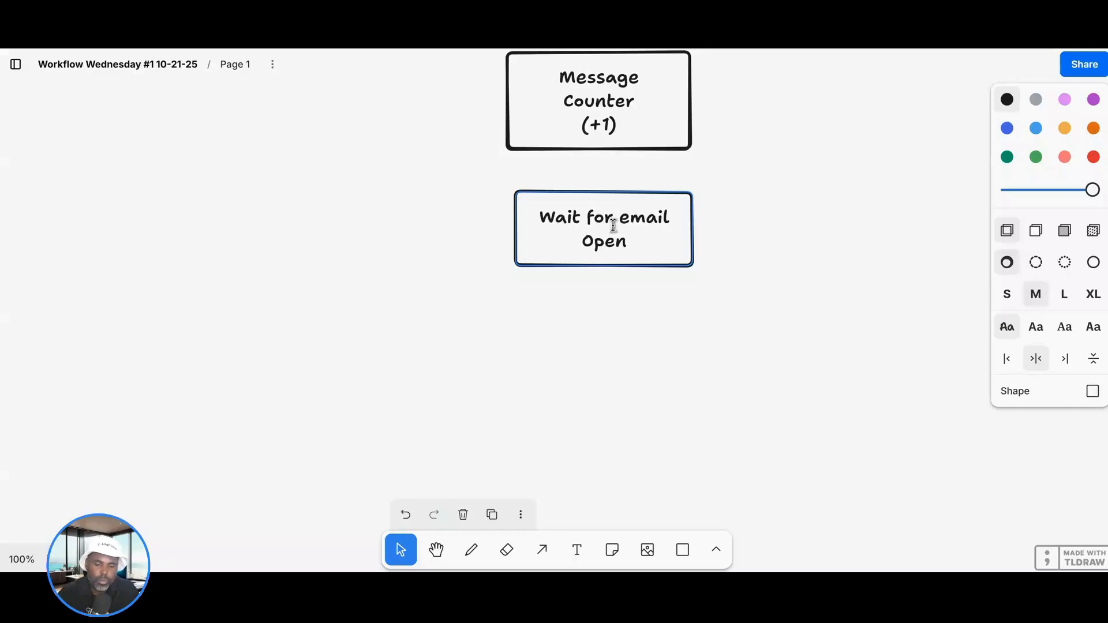
click(632, 369)
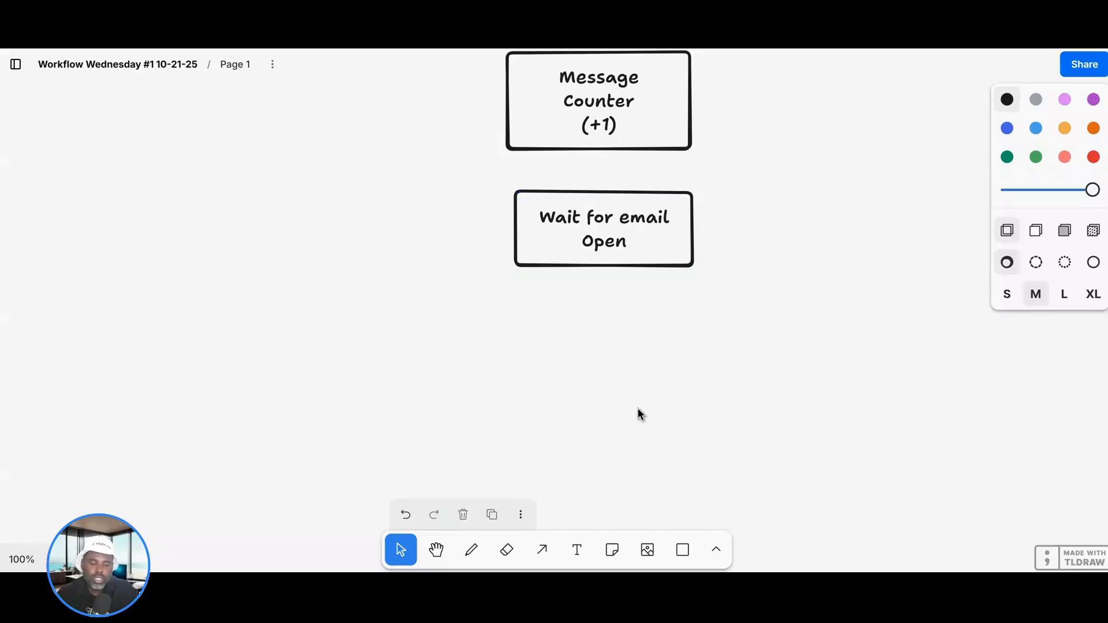
Draw two similar-sized branch rectangles below the "Wait for email Open" box, one to each side, and move the right one roughly level with the left
key(r)
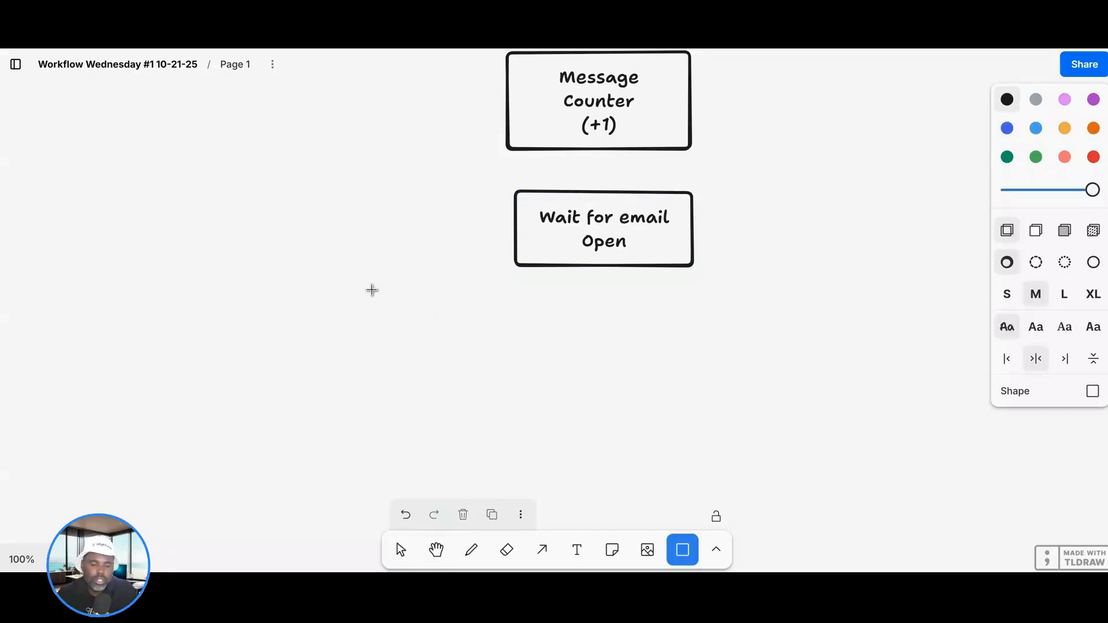
drag(371, 288, 499, 367)
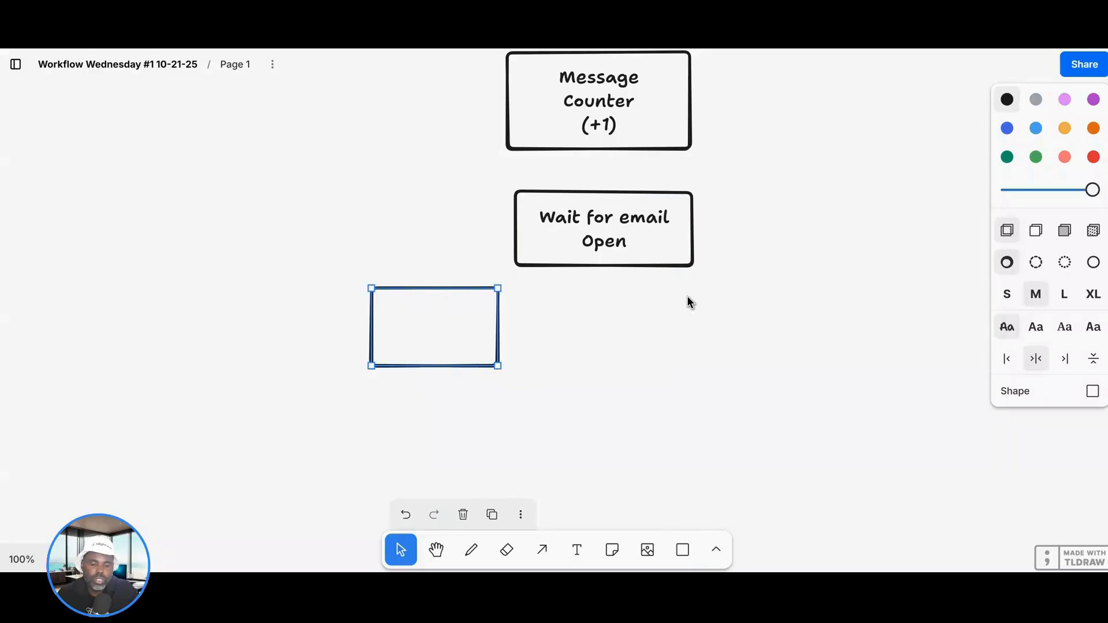
click(683, 549)
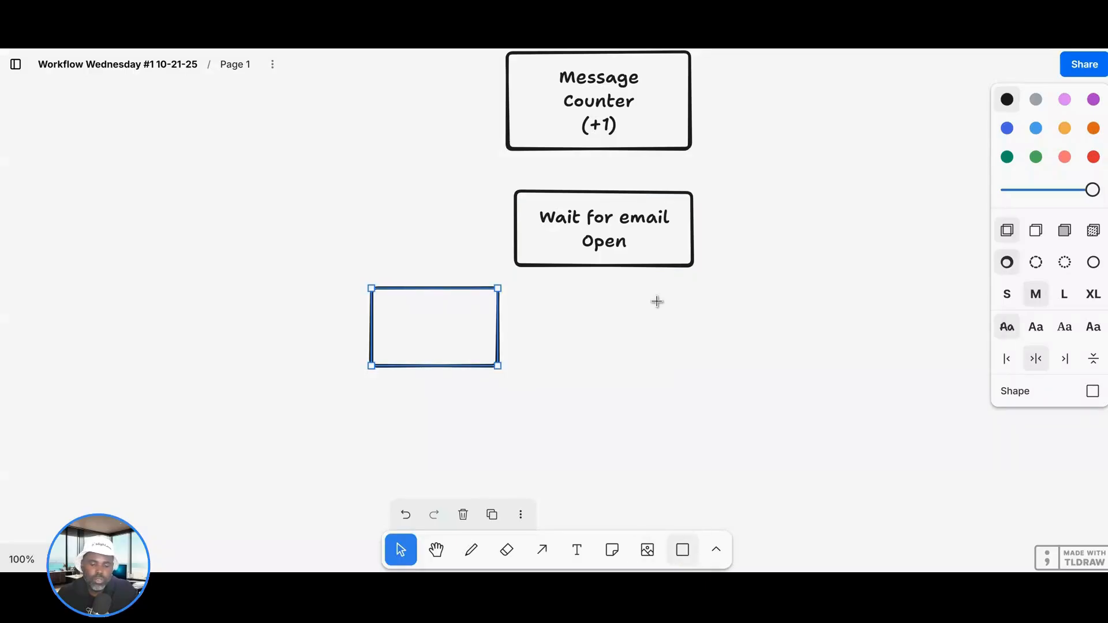
drag(659, 308, 784, 388)
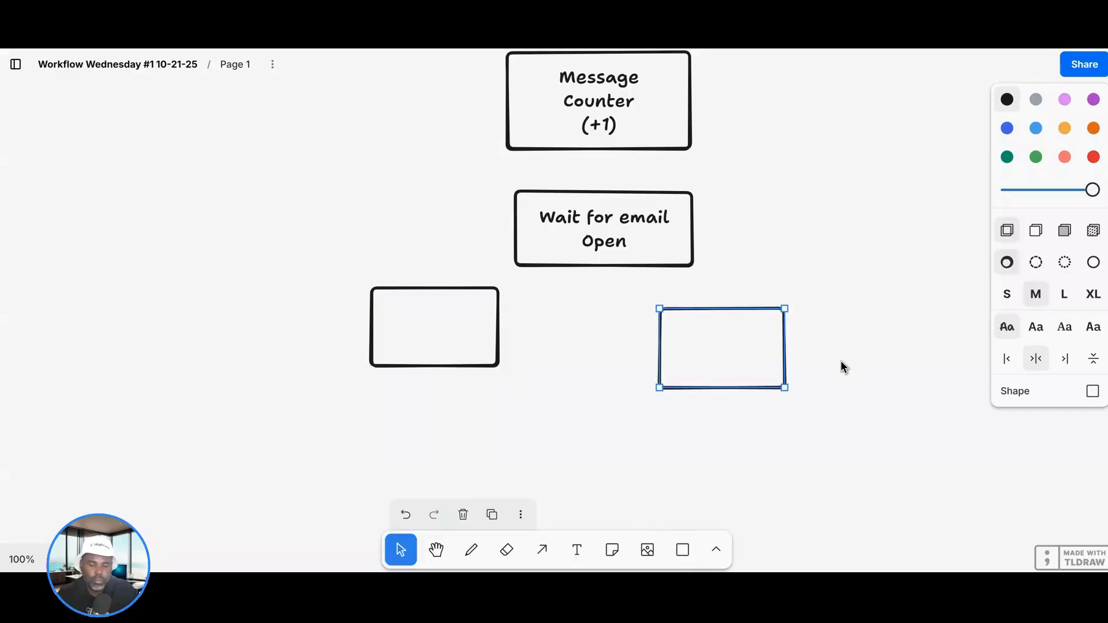
drag(740, 354, 776, 324)
Label the left branch box "Opened" and the right branch box "Did not open", and finish editing
double_click(428, 316)
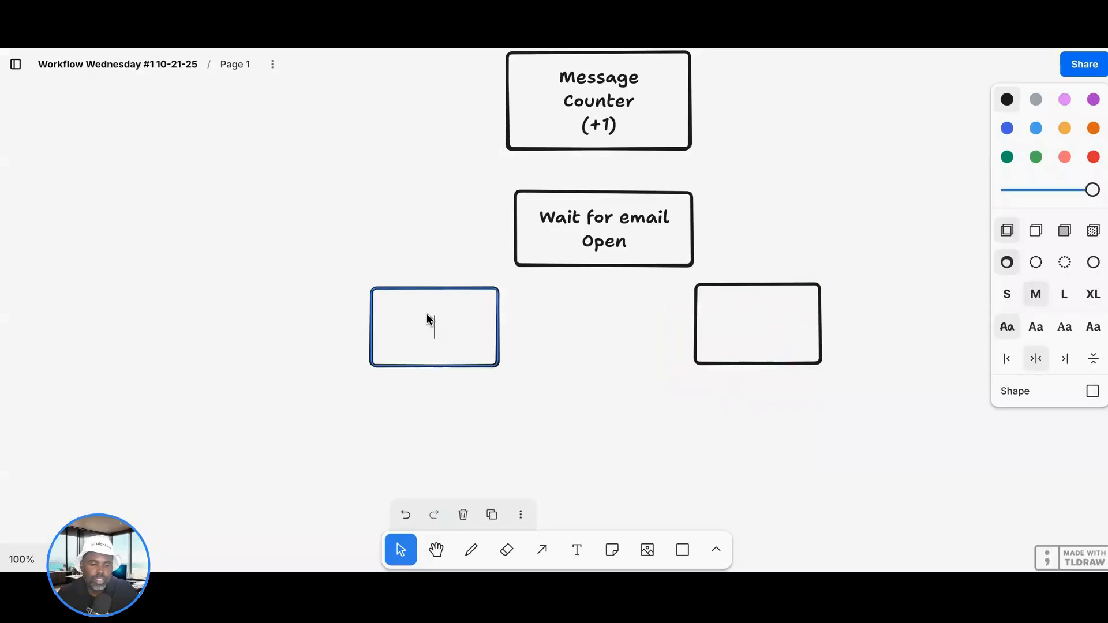
text(Openedd)
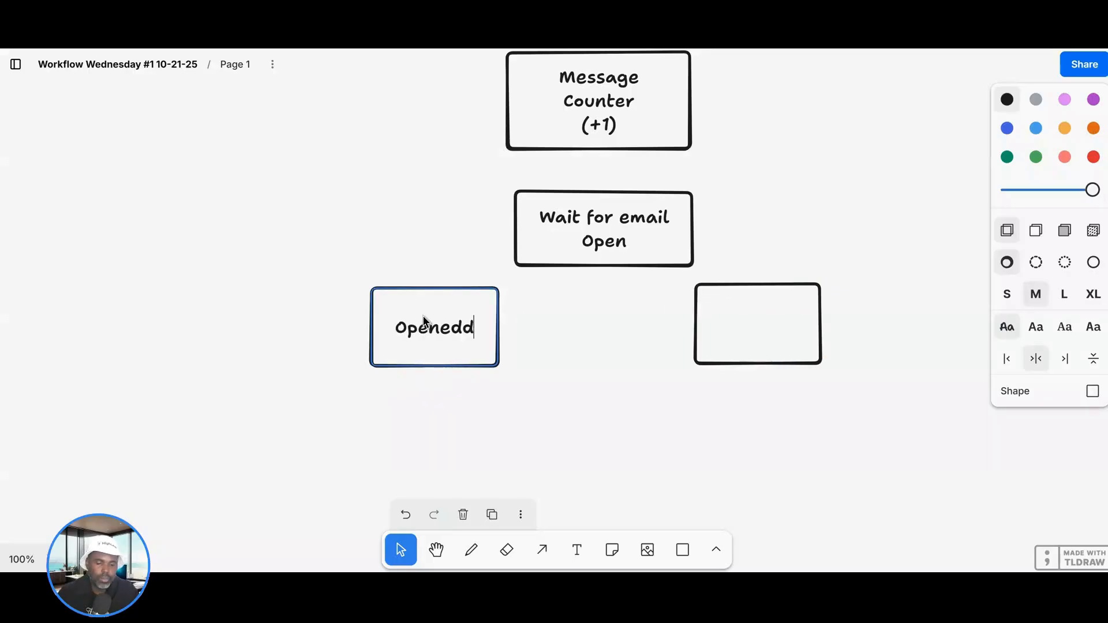
key(BackSpace)
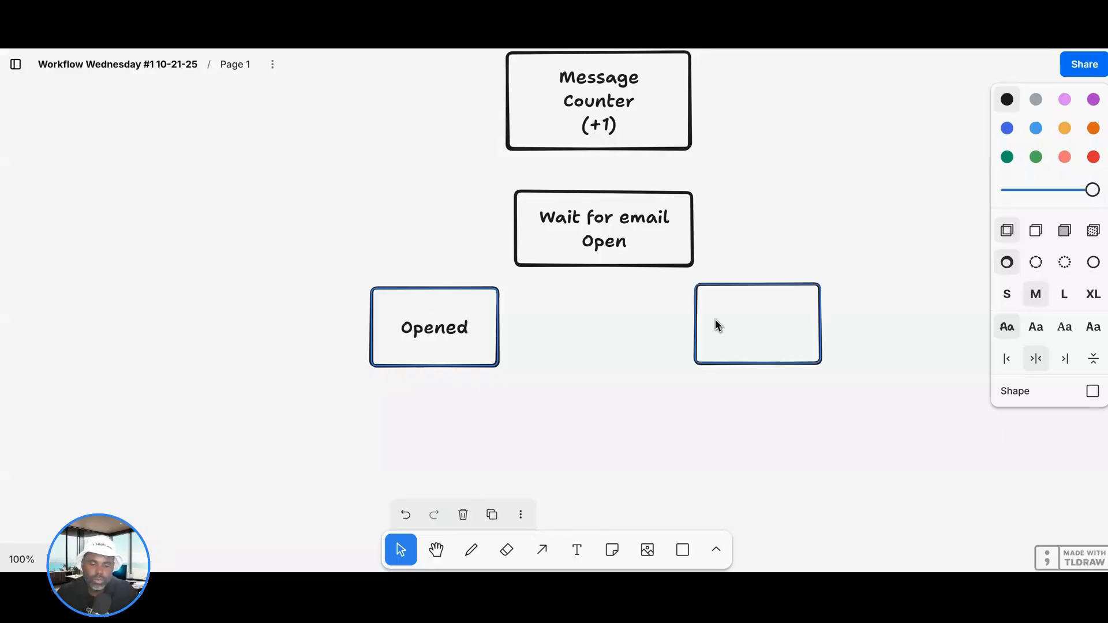
double_click(761, 333)
text(Di)
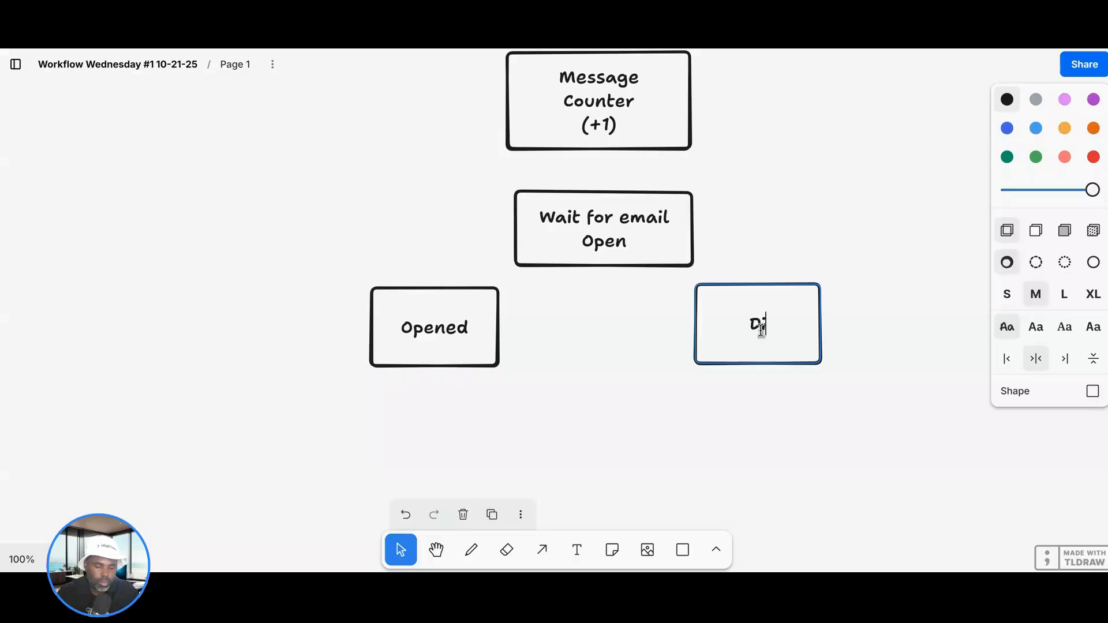
text(d not open)
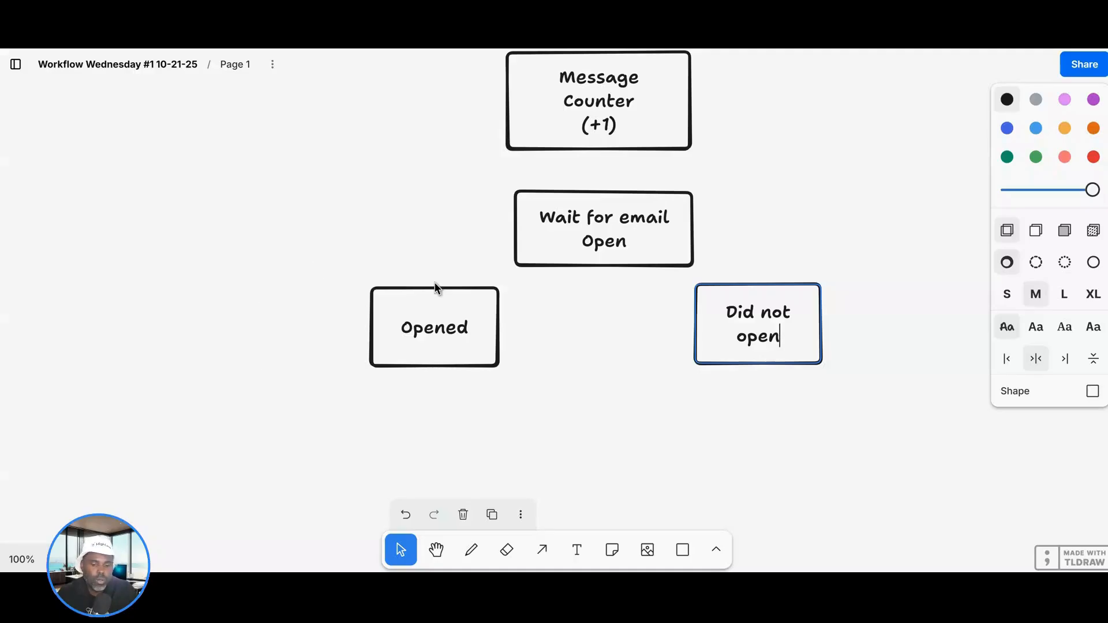
scroll(702, 243, down, 2)
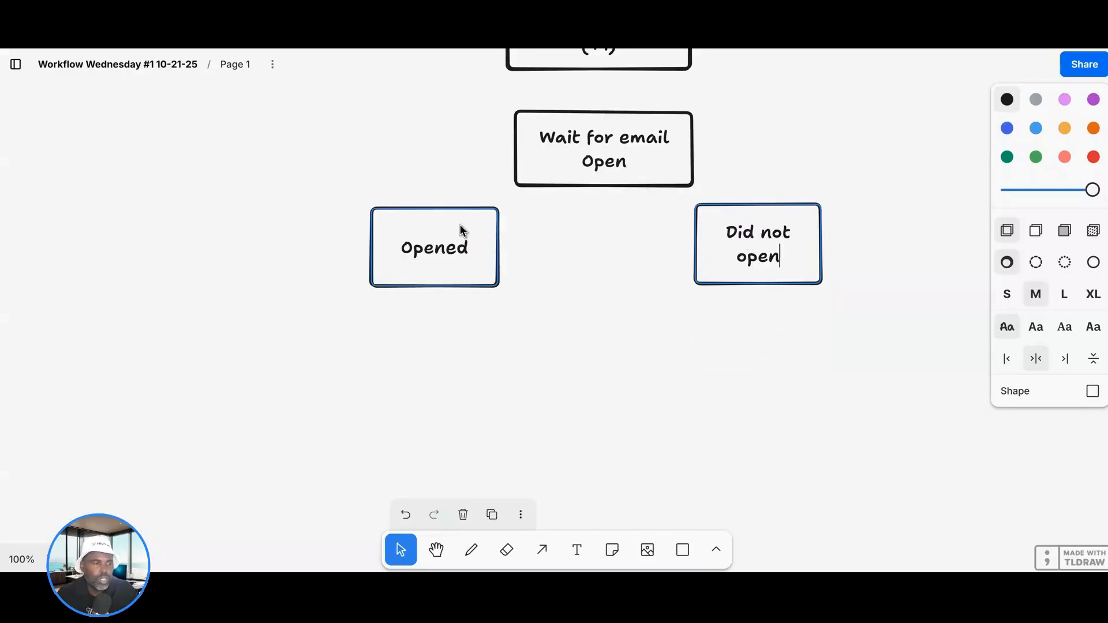
scroll(462, 242, down, 2)
click(427, 265)
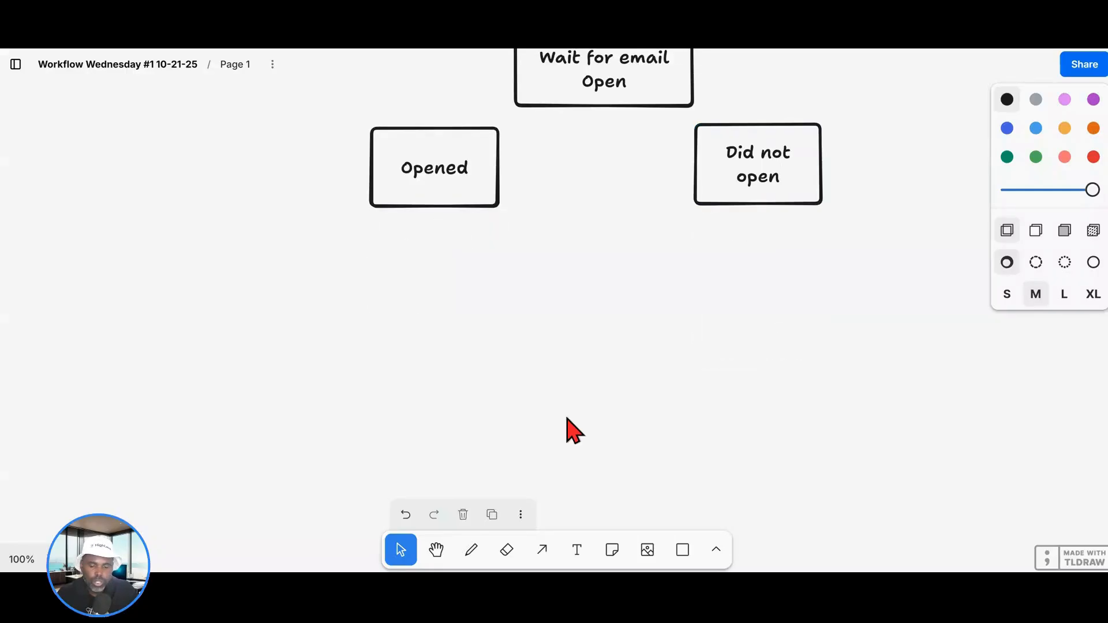
Draw a rectangle of similar size below the "Opened" box and label it "Add opened email tag"
click(682, 549)
drag(367, 240, 510, 314)
double_click(428, 274)
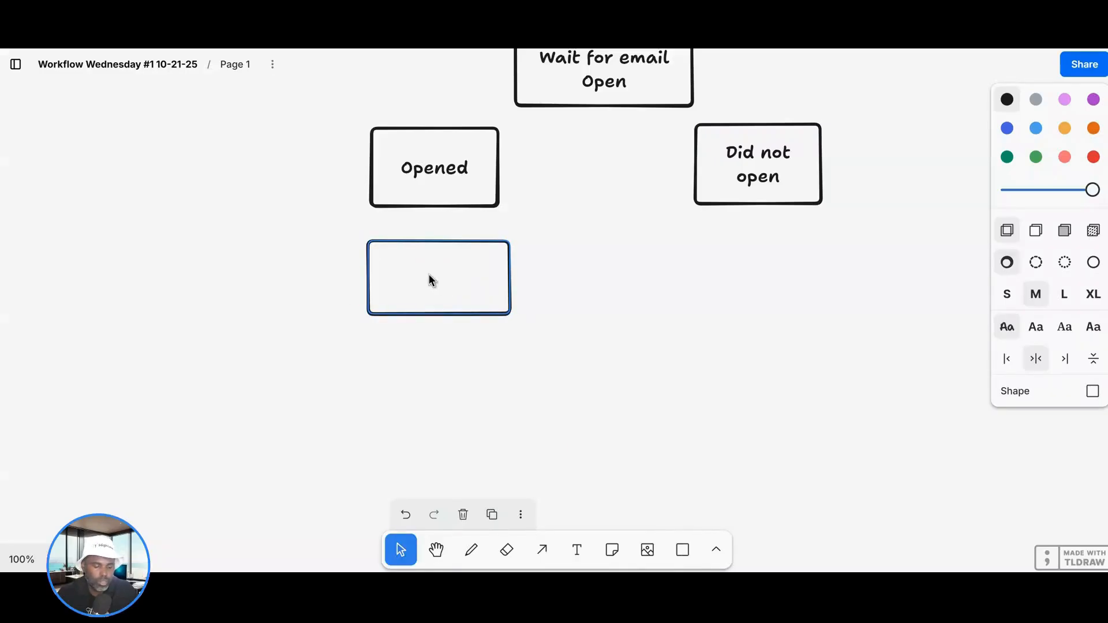
text(Add opene)
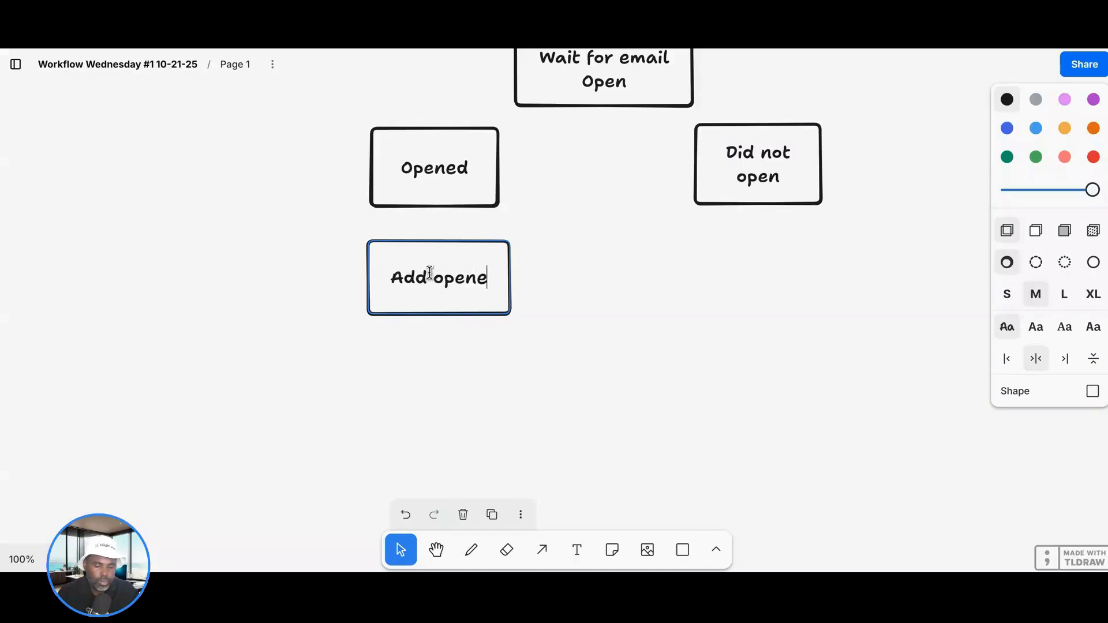
text(d email tag)
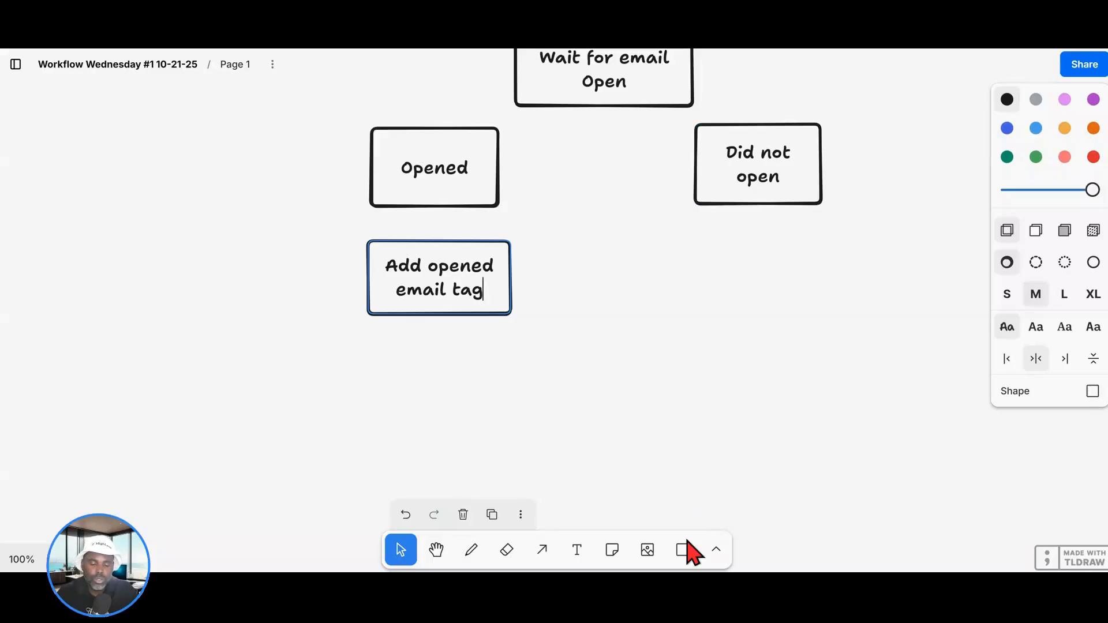
drag(684, 550, 708, 247)
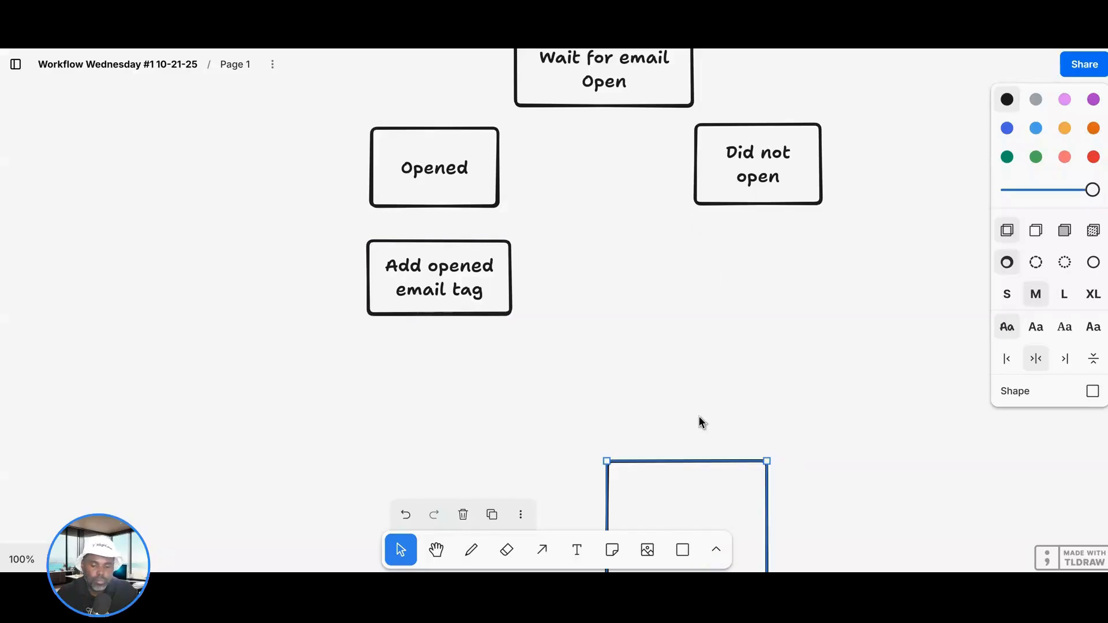
key(r)
drag(669, 502, 626, 508)
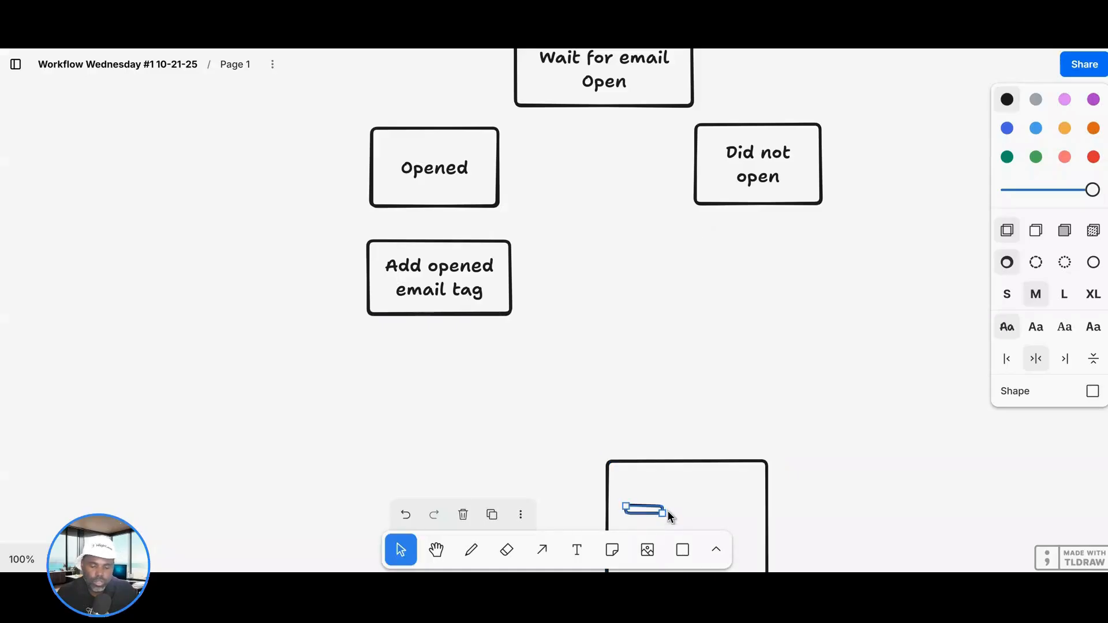
key(Delete)
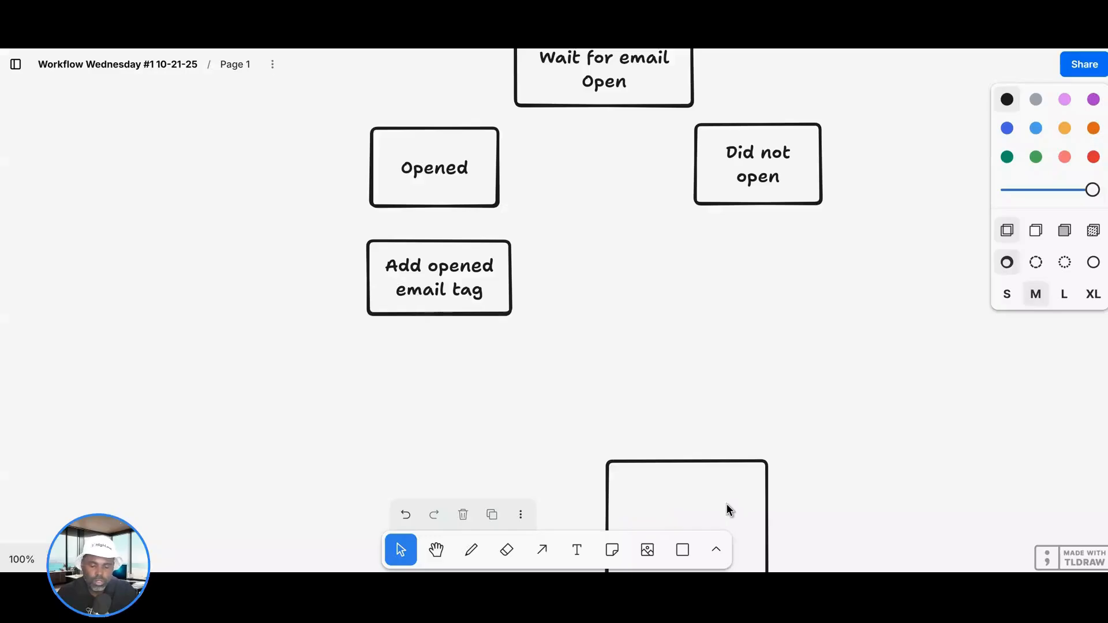
click(607, 517)
key(Delete)
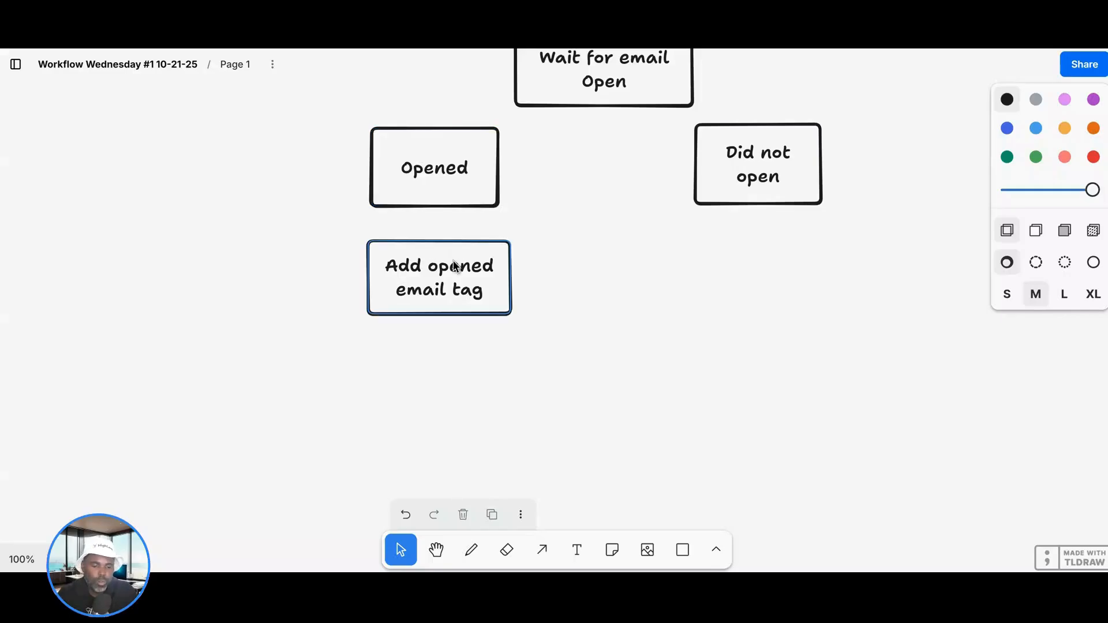
Nudge the "Add opened email tag" box to centre it under "Opened" and draw a similar-sized rectangle below it
drag(455, 265, 445, 257)
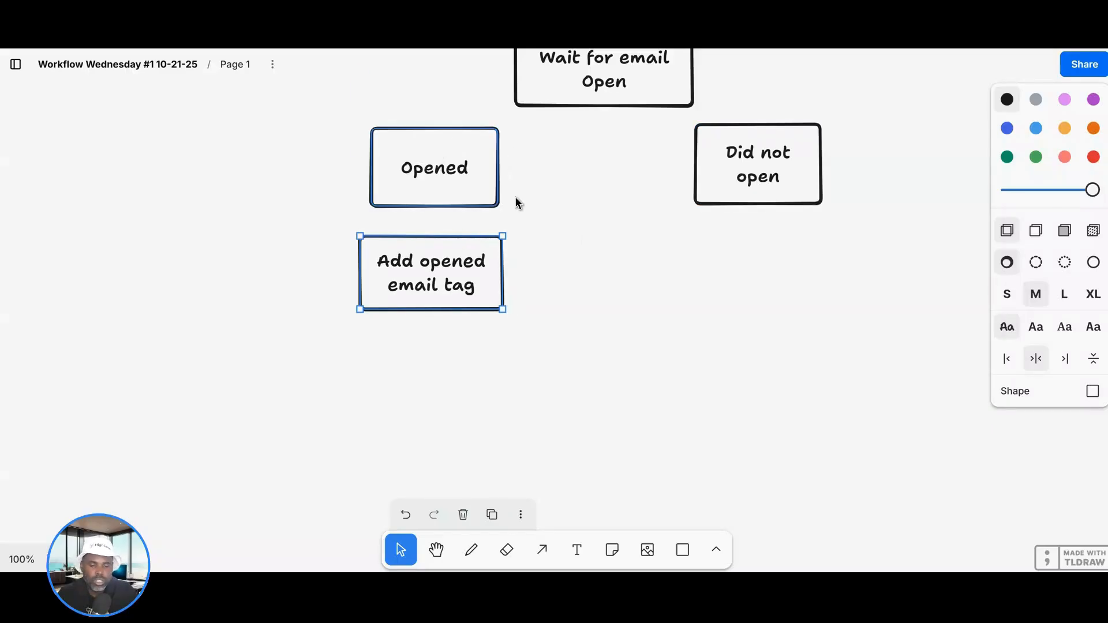
scroll(625, 140, down, 4)
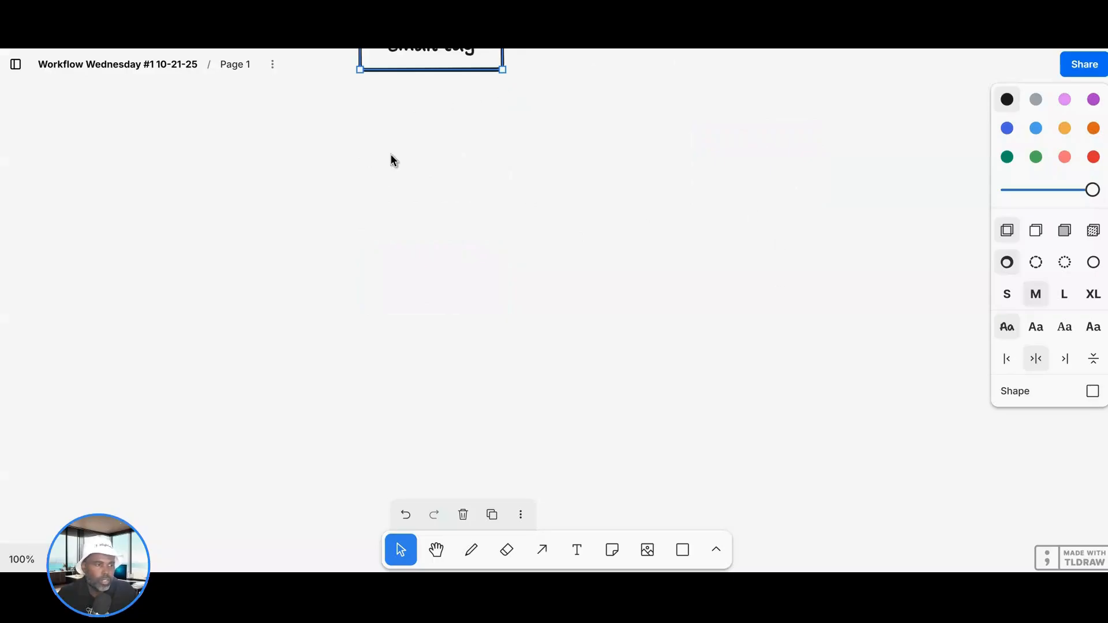
scroll(393, 164, up, 1)
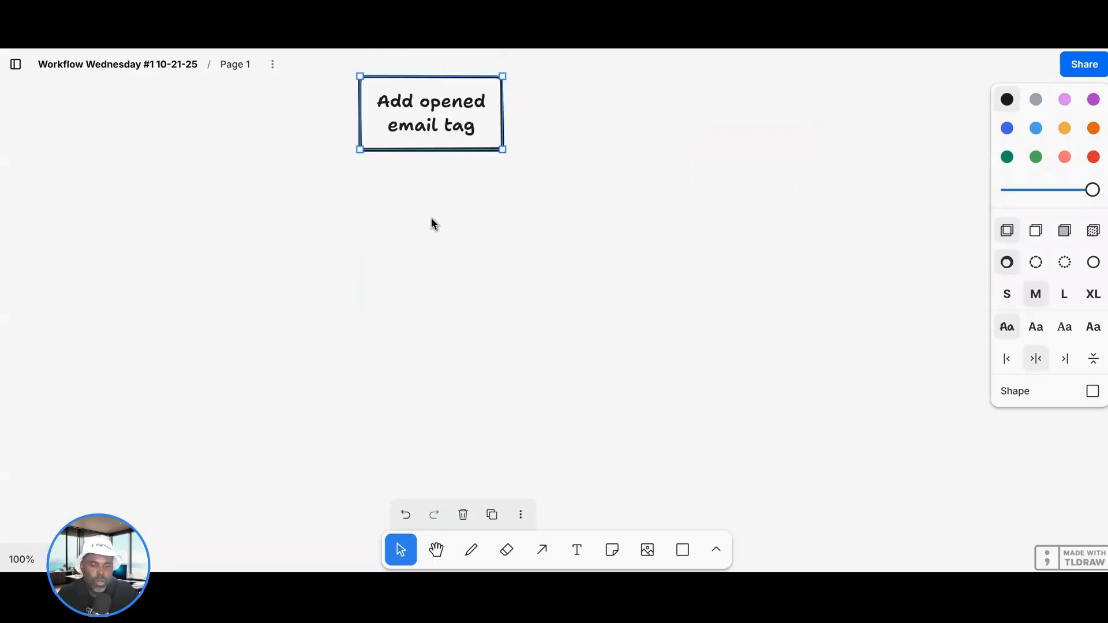
key(r)
drag(367, 201, 508, 277)
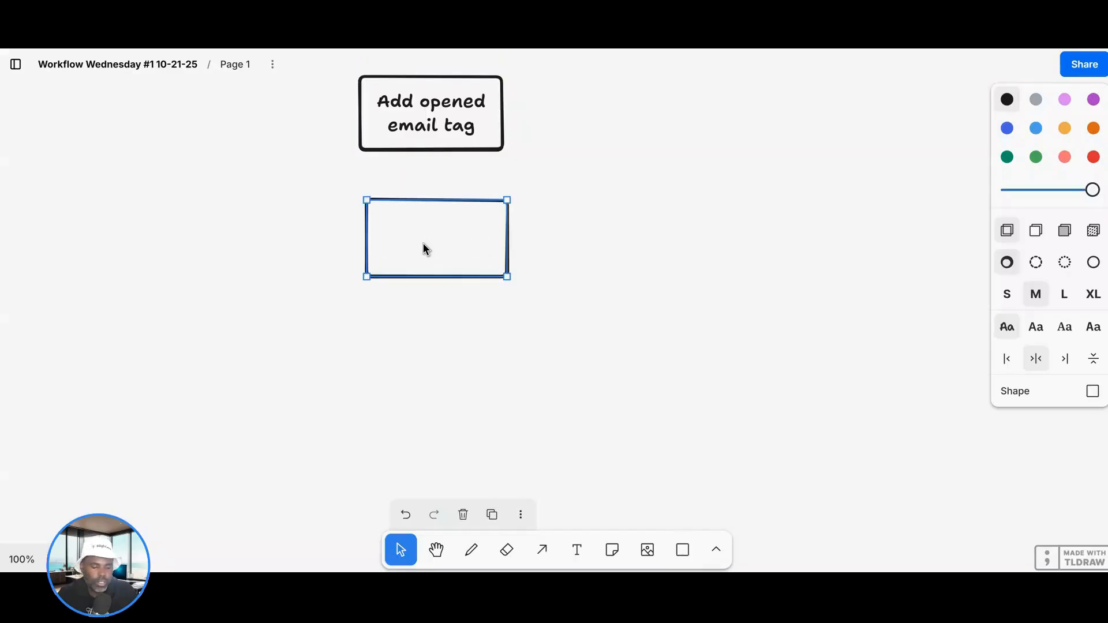
Label the new box below "Add opened email tag" as "Response Check", correcting the spelling
double_click(423, 248)
text(Re)
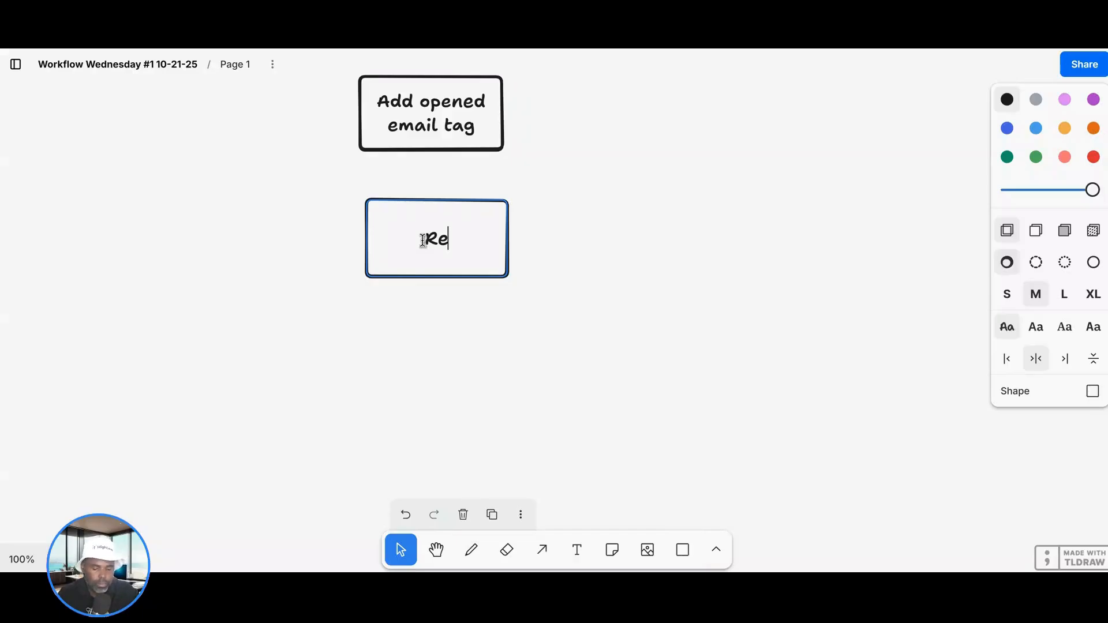
text(ponse Ch)
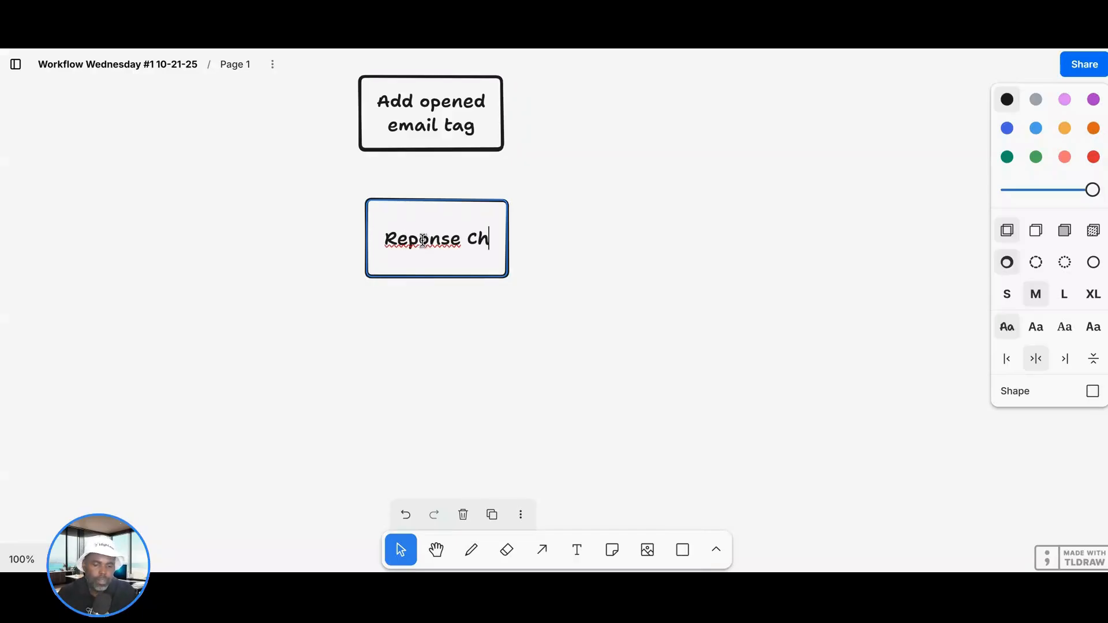
text(eck)
click(423, 227)
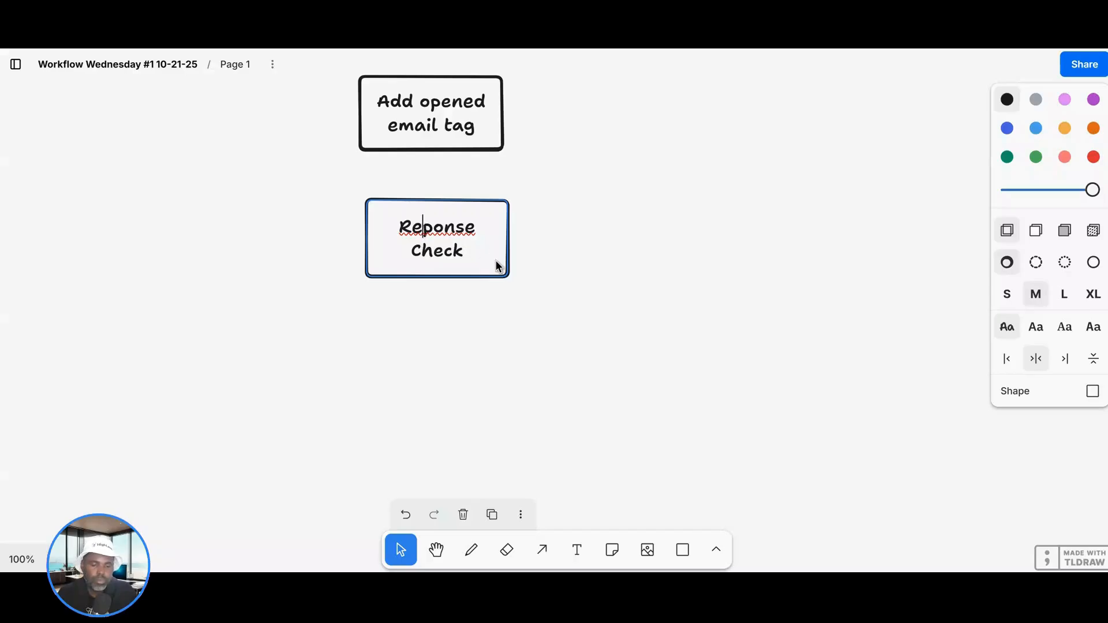
text(s)
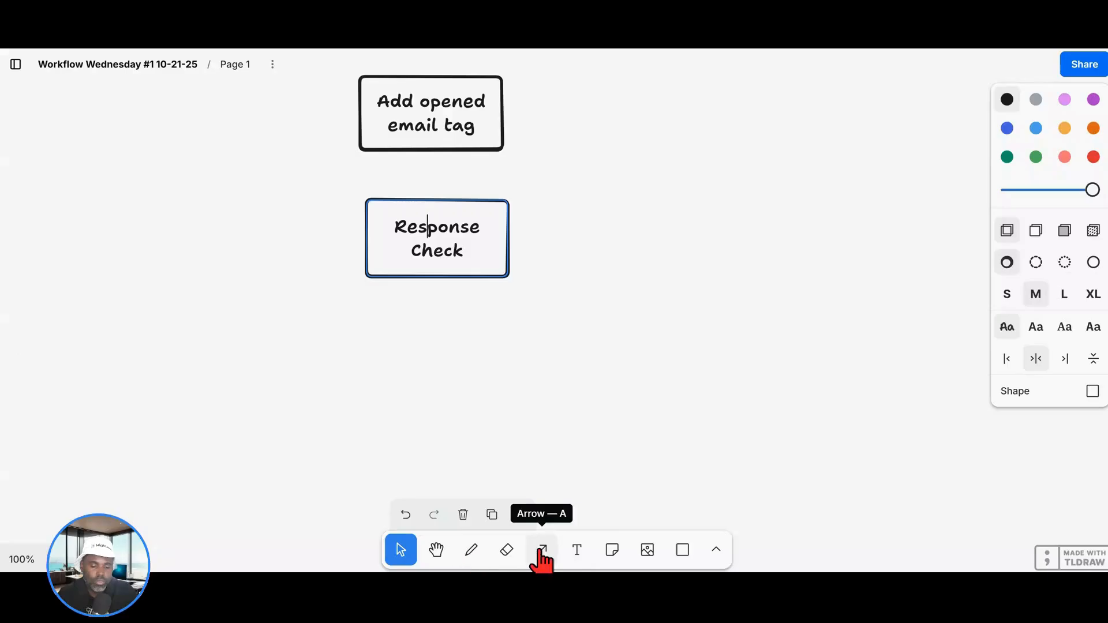
Draw two similar-sized branch rectangles level with each other below the "Response Check" box, one to each side
click(681, 552)
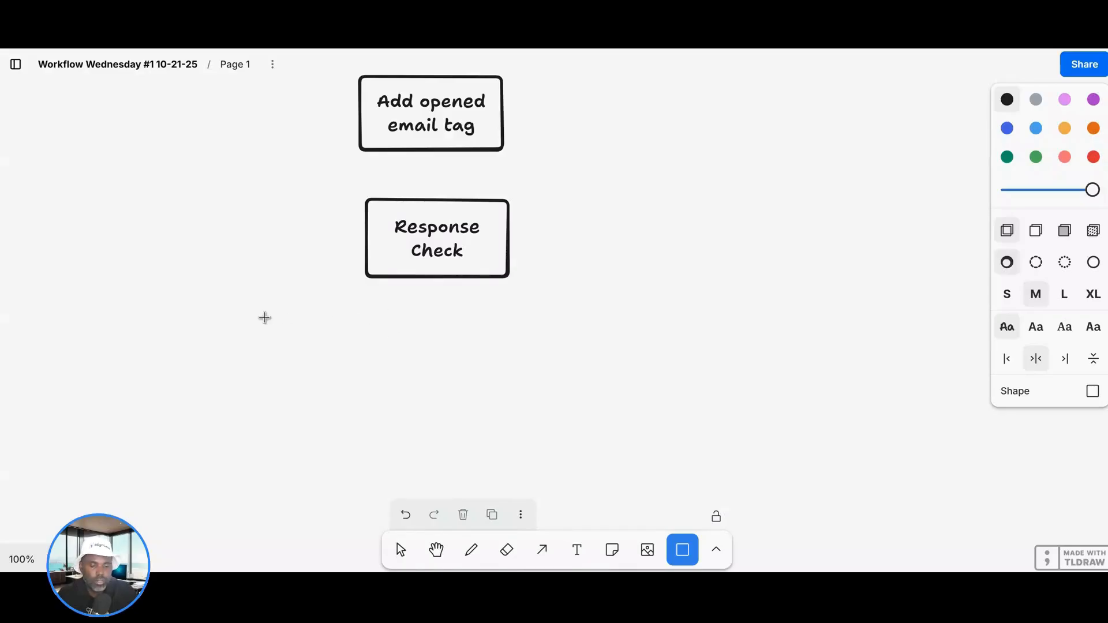
mouse_move(258, 312)
mouse_down()
mouse_move(398, 414)
mouse_move(372, 385)
mouse_up()
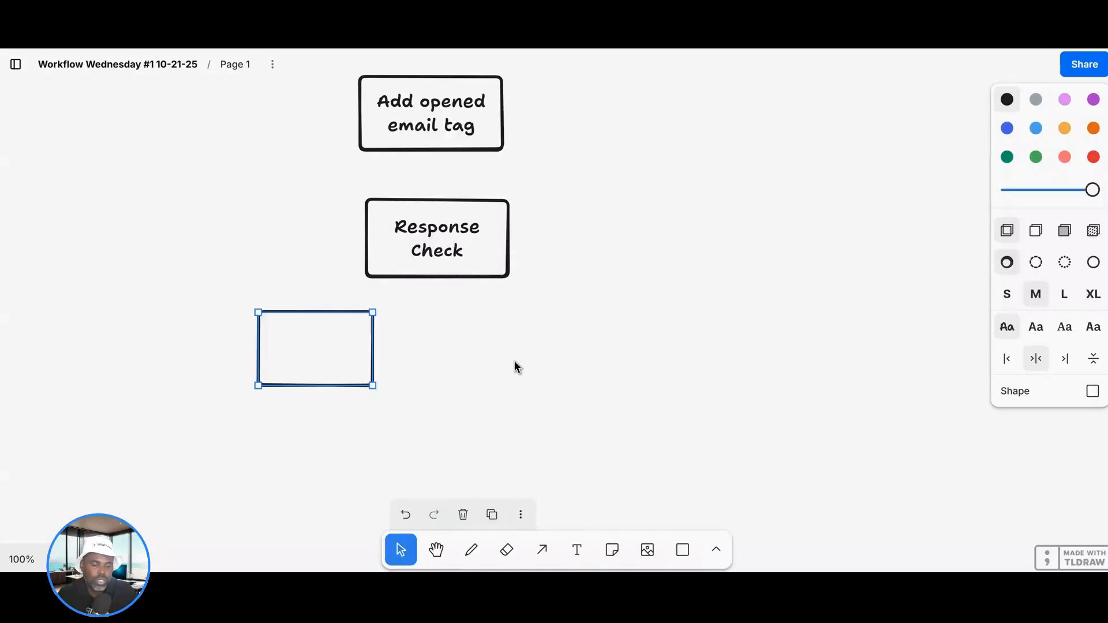
click(684, 560)
drag(501, 313, 623, 386)
Label the left branch box "Responded" and widen it so the word fits on one line
click(321, 353)
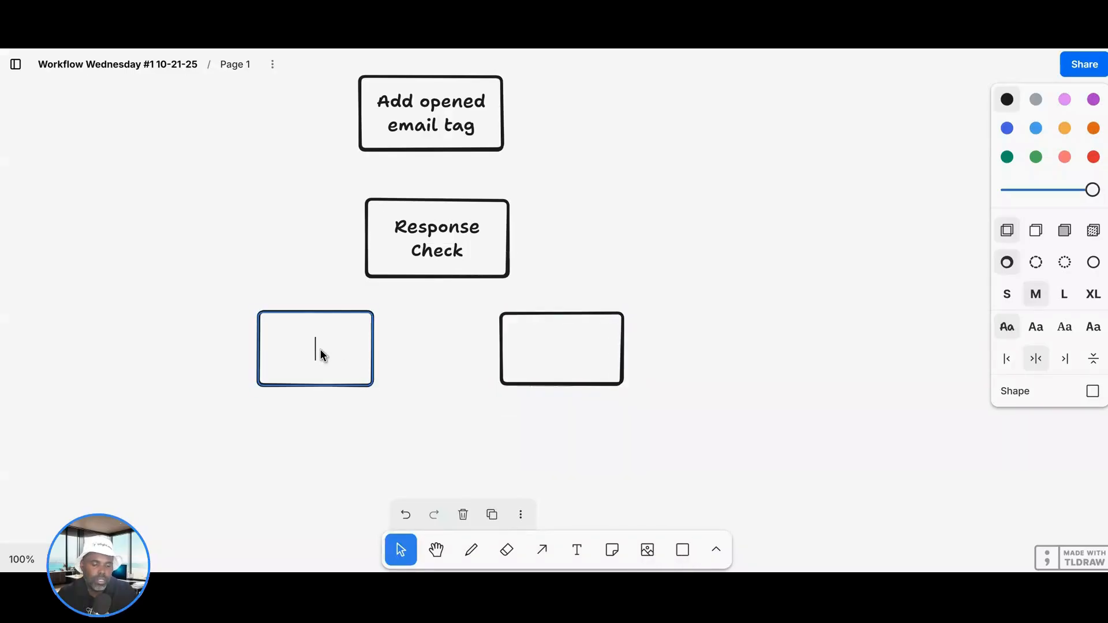
text(Responded)
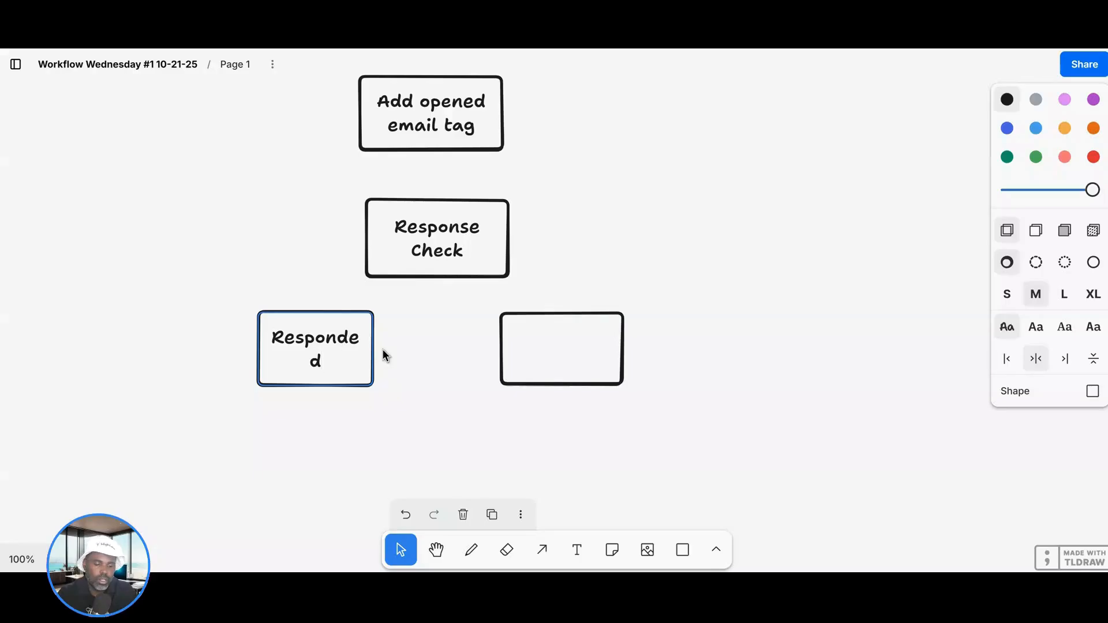
key(Escape)
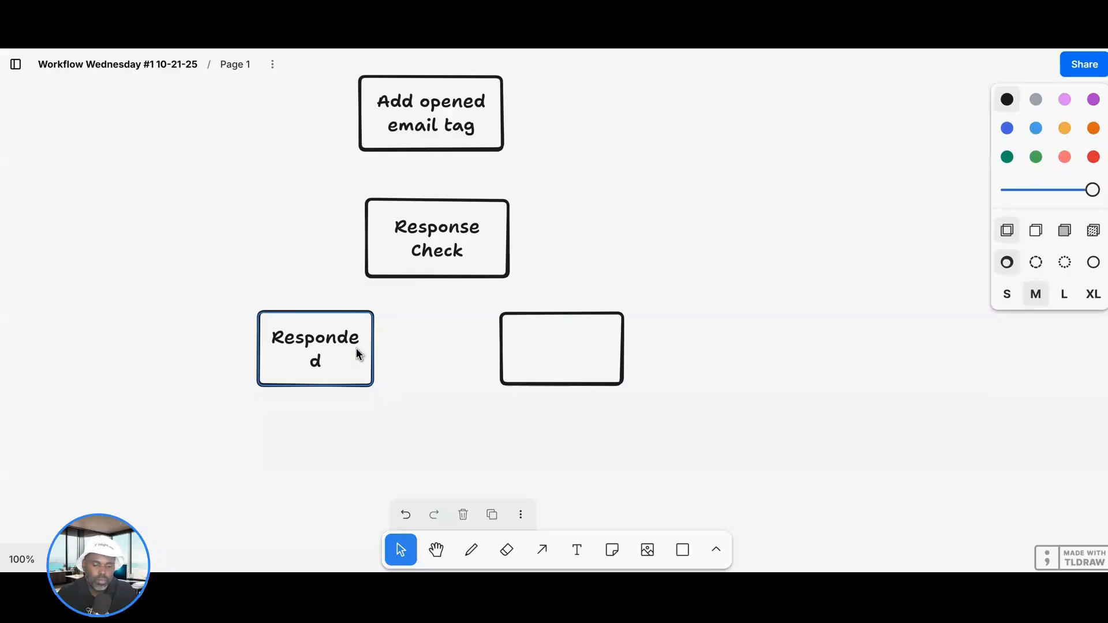
drag(375, 343, 393, 347)
Label the right branch box below "Response Check" as "No response" and finish editing it
click(556, 344)
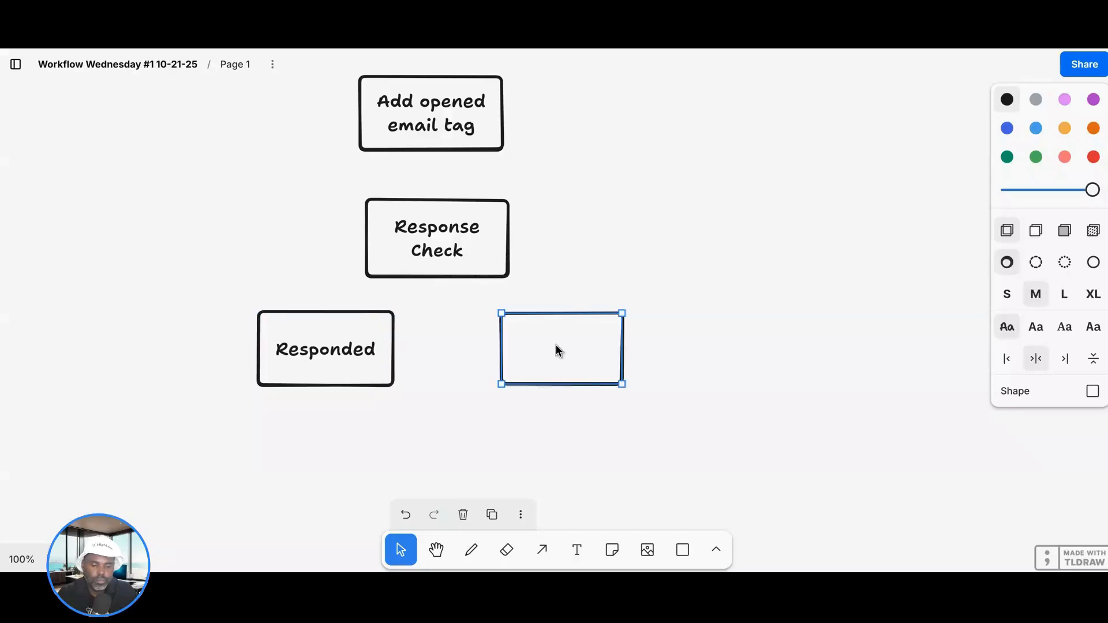
click(558, 347)
text(No re)
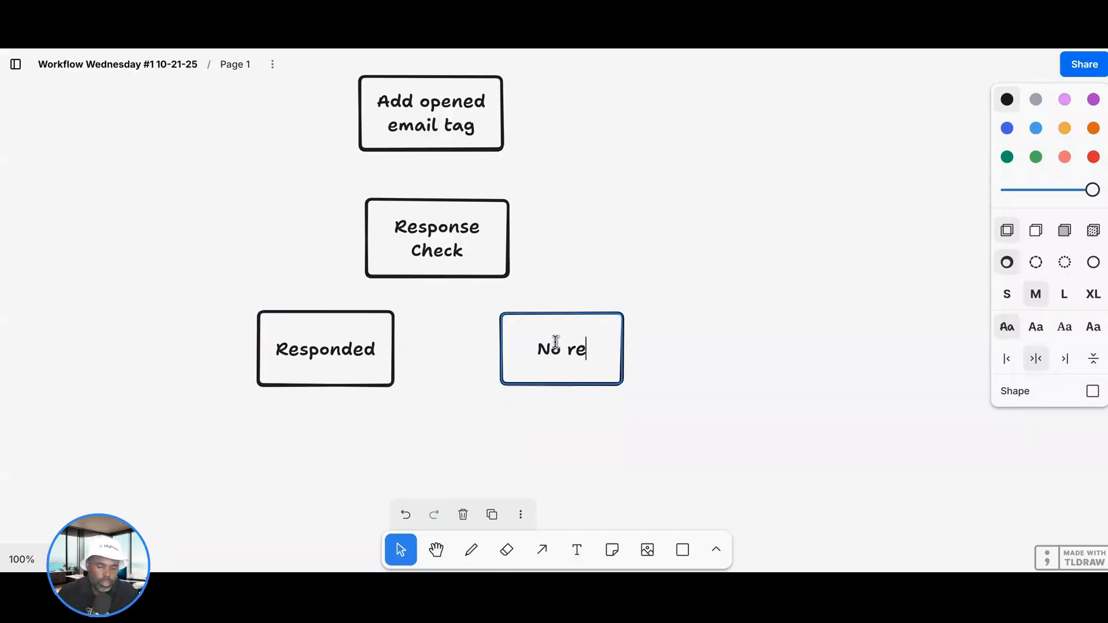
text(sponse)
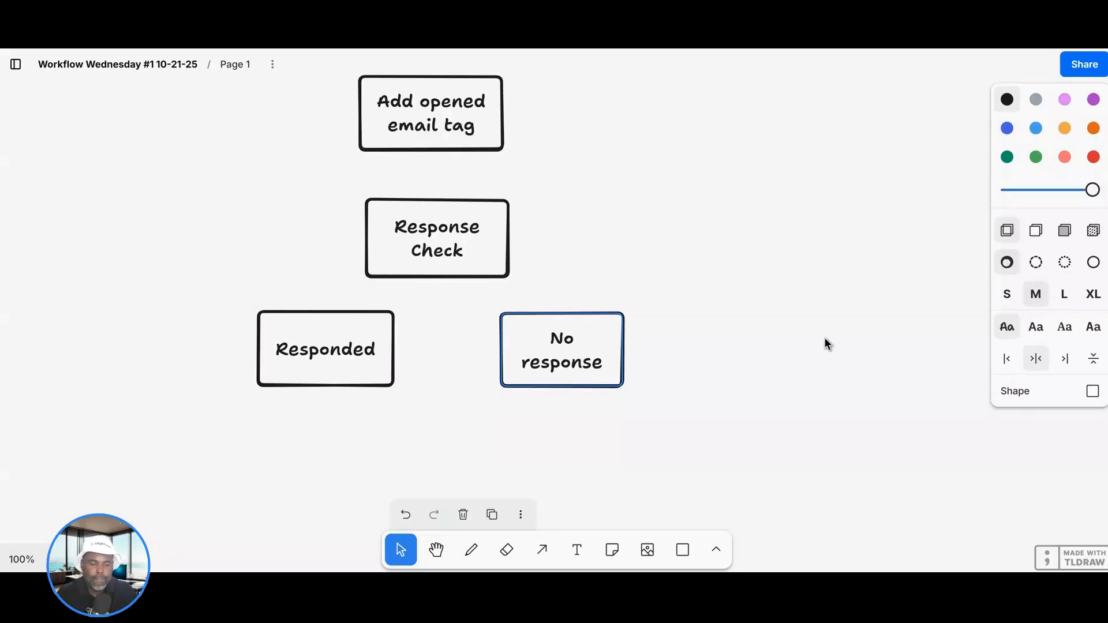
click(824, 337)
Draw a similar-sized rectangle below the "Responded" box, label it "Responded Tag" and finish editing it
scroll(601, 192, down, 3)
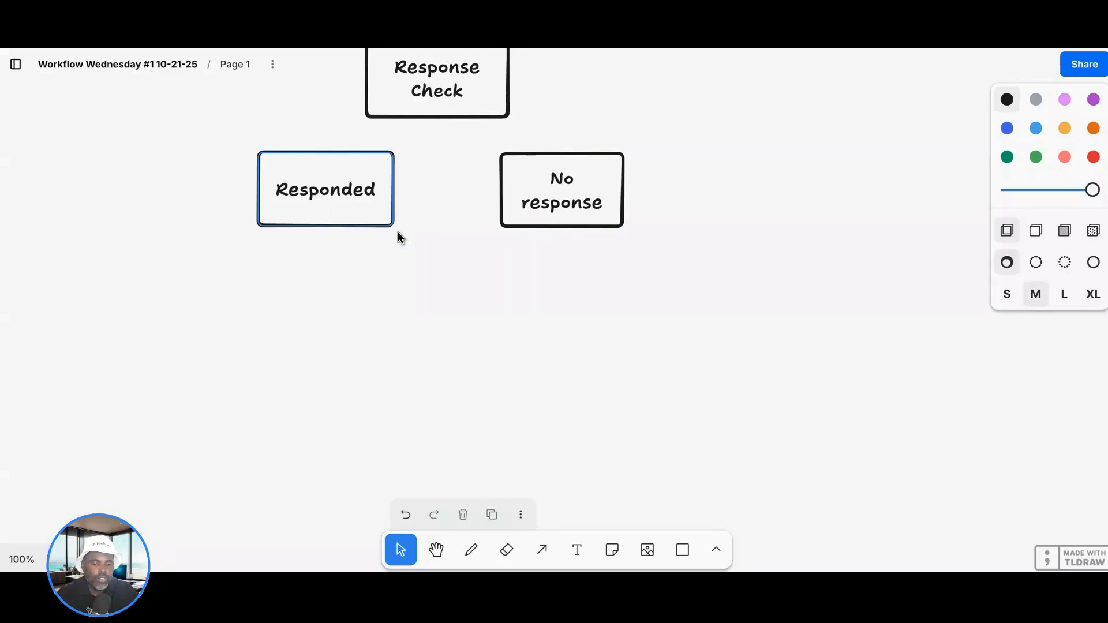
right_click(964, 347)
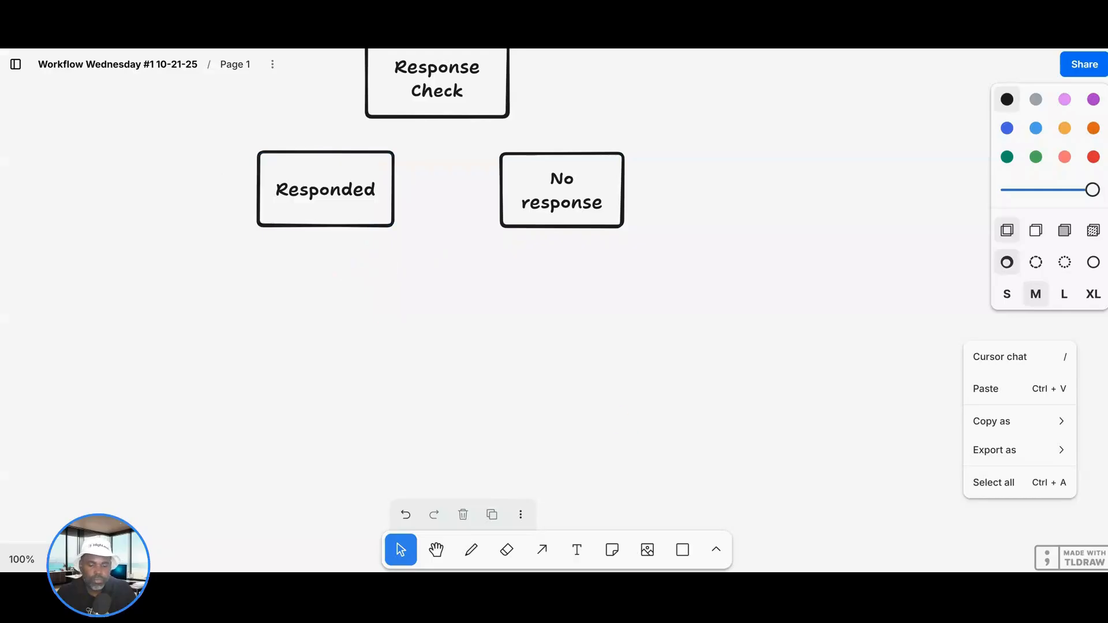
click(682, 551)
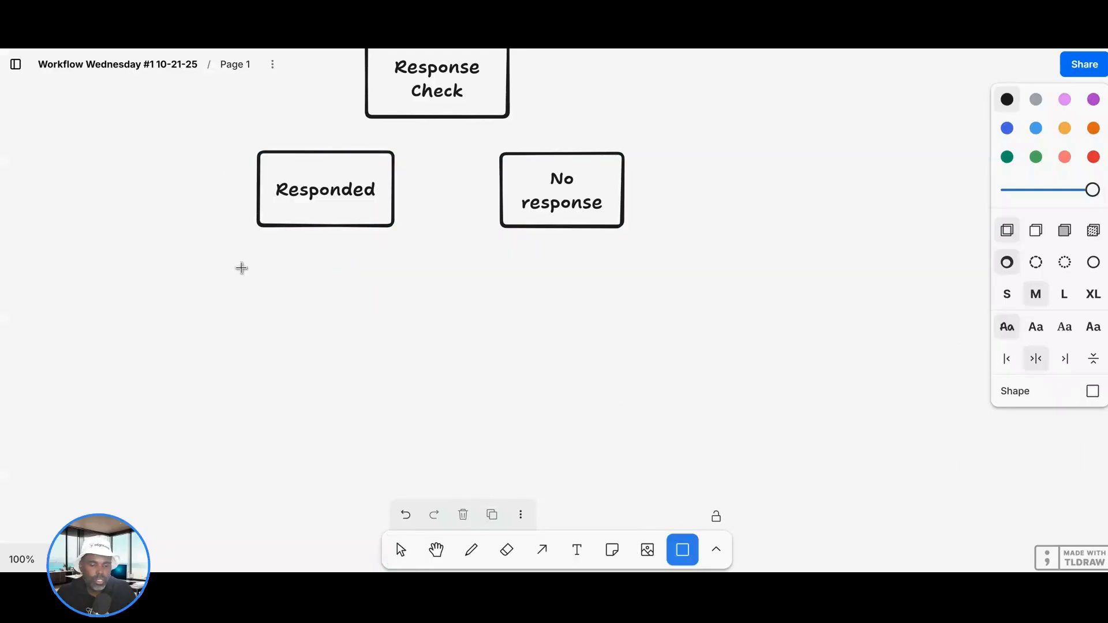
mouse_move(259, 261)
mouse_down()
mouse_move(416, 325)
mouse_move(389, 334)
mouse_up()
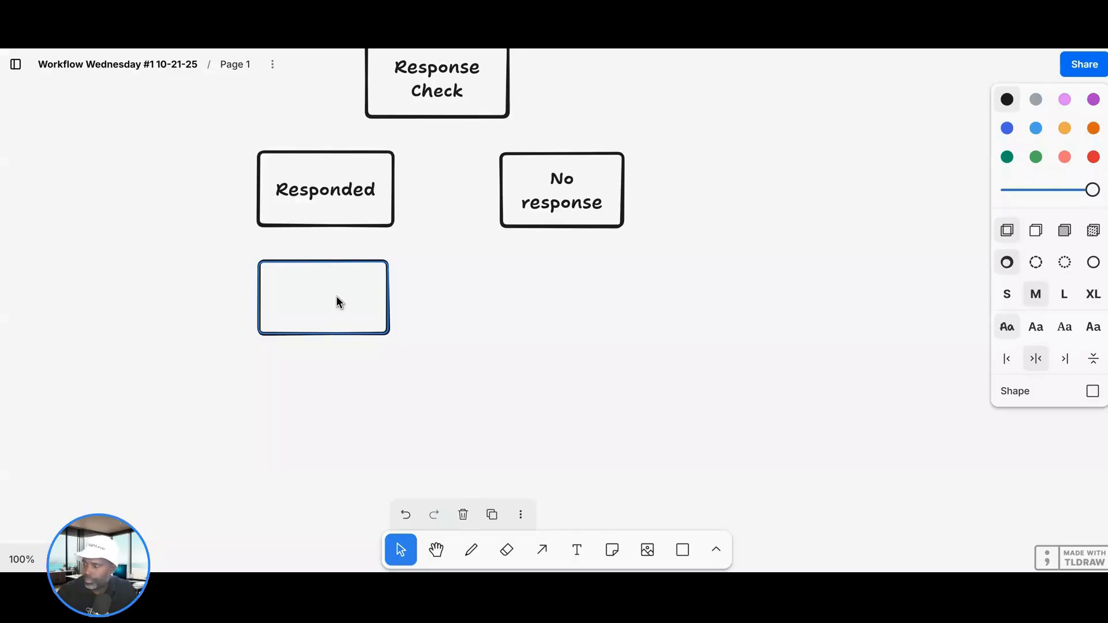
click(388, 367)
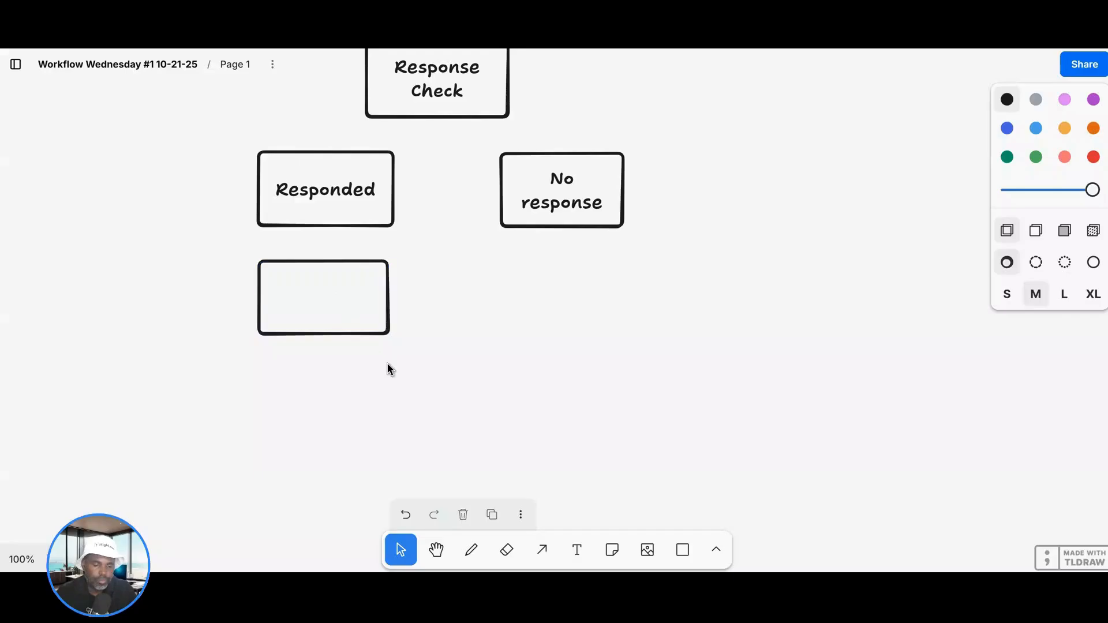
double_click(322, 307)
text(Res)
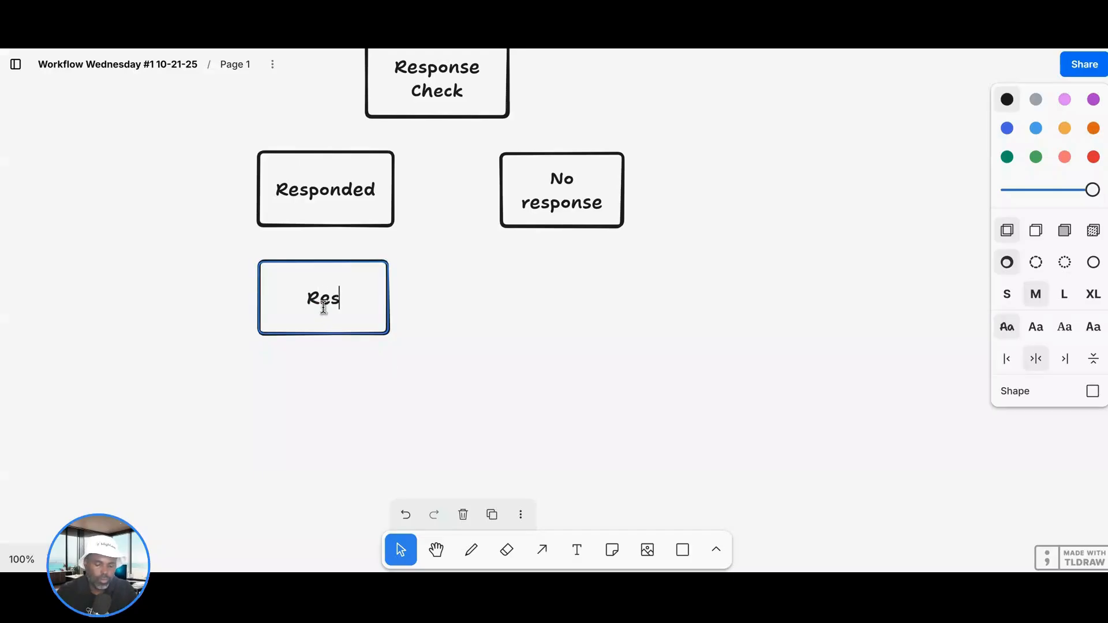
text(ponded Tag)
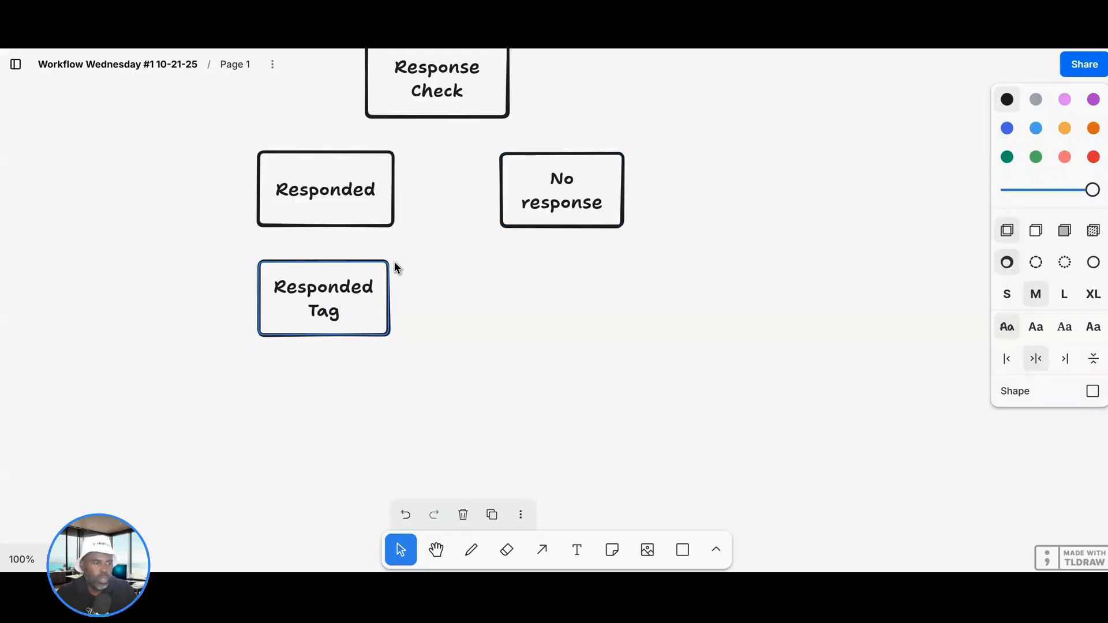
scroll(473, 269, down, 1)
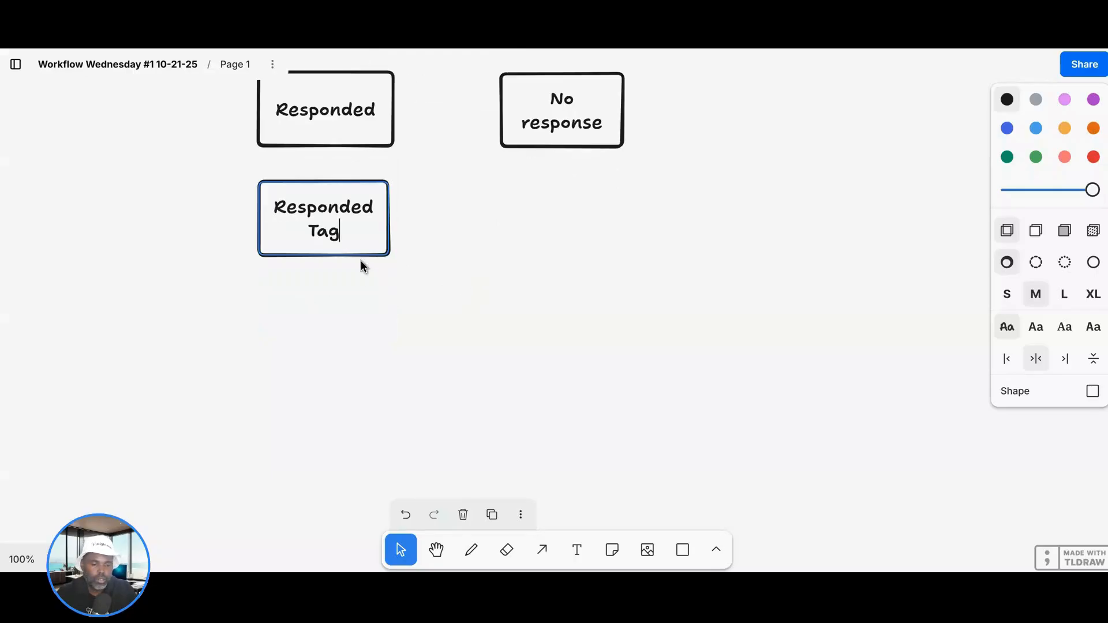
click(309, 293)
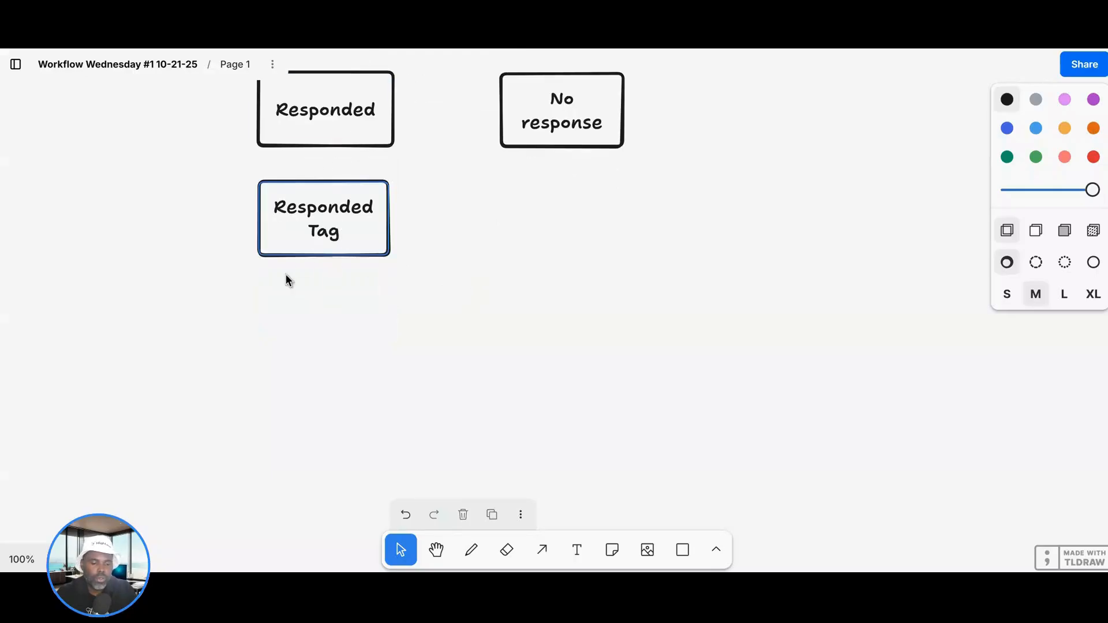
Draw a similar-sized rectangle below the "Responded Tag" box and label it "Response sentiment"
click(681, 551)
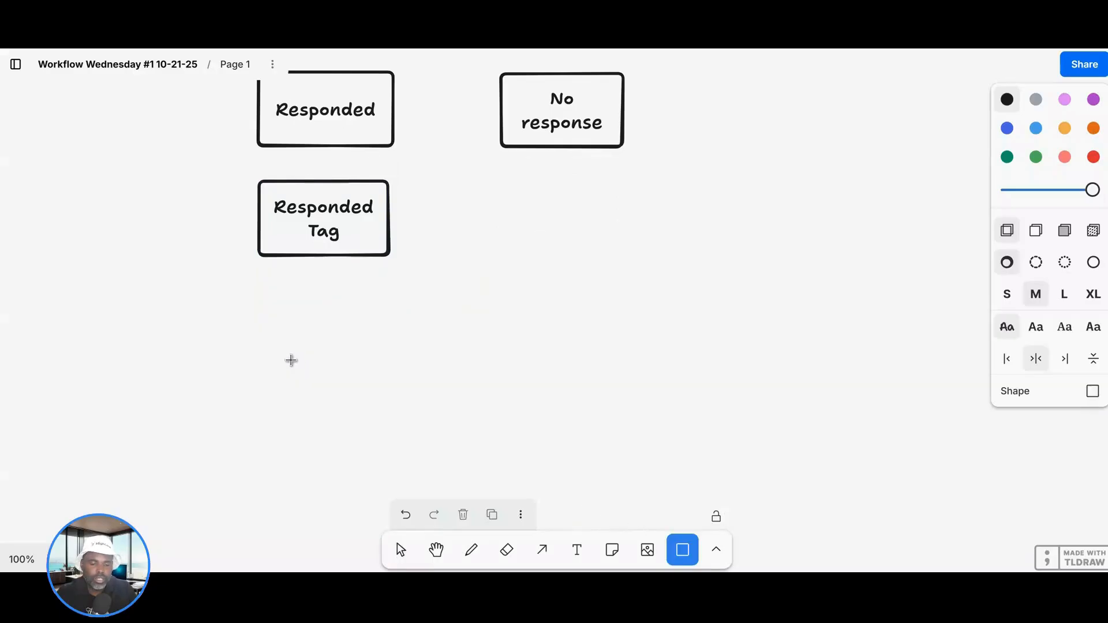
mouse_move(258, 299)
mouse_down()
mouse_move(421, 365)
mouse_move(391, 368)
mouse_up()
double_click(314, 338)
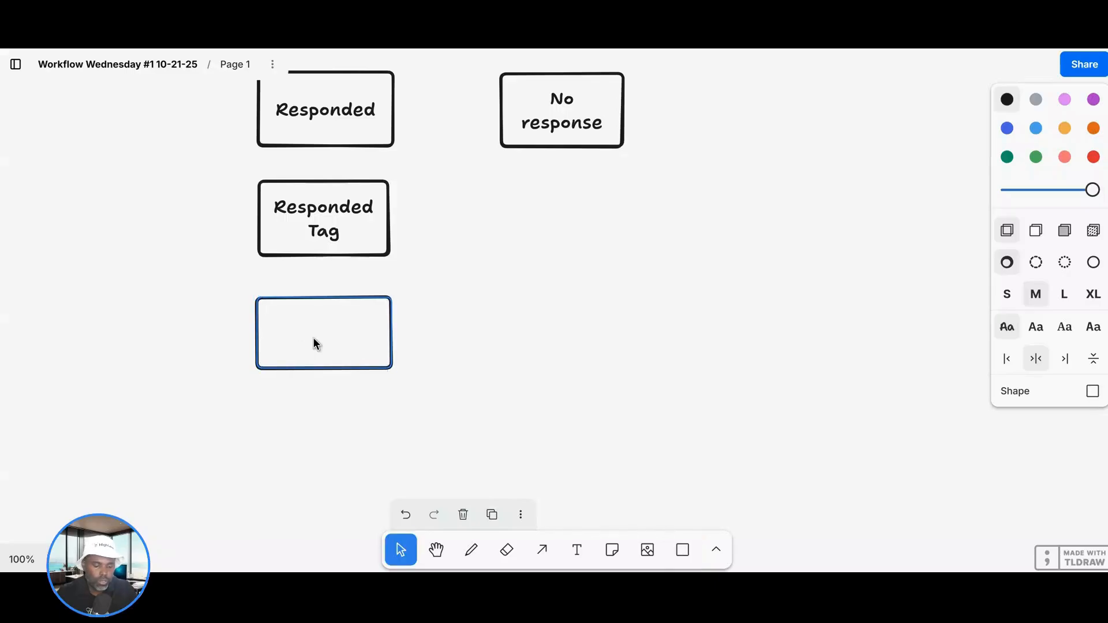
text(Response sen)
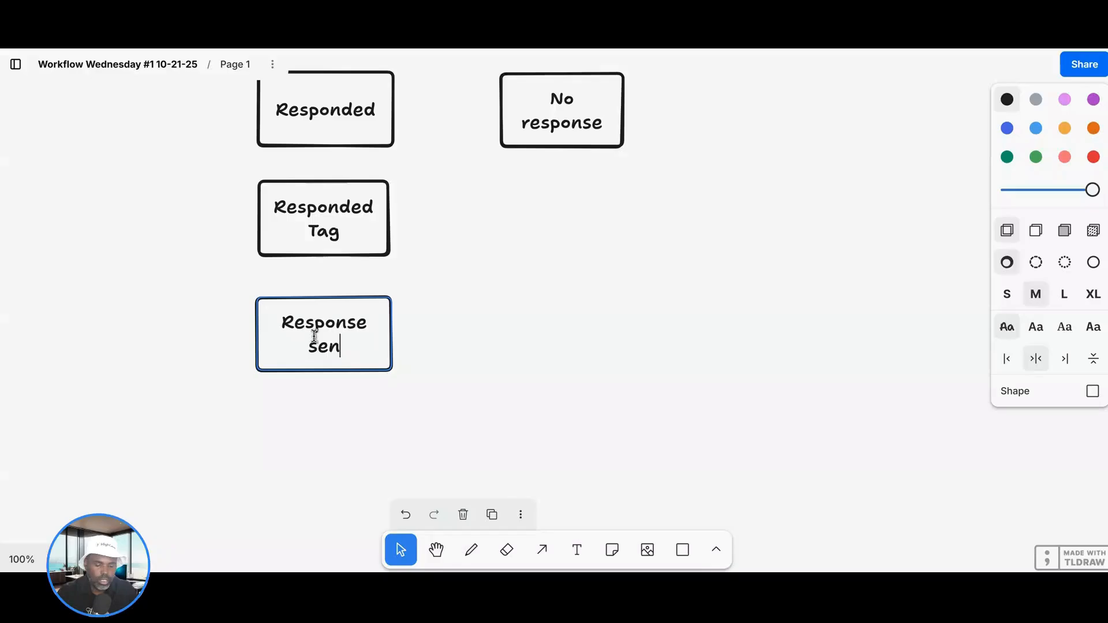
text(timent)
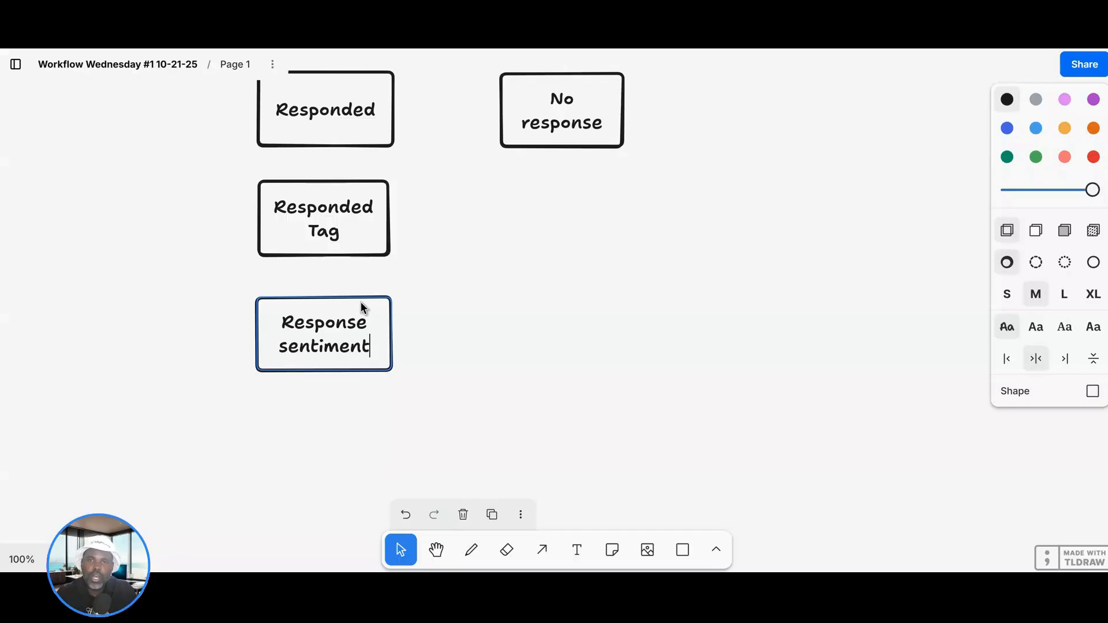
Move the "Response sentiment" box up slightly, closer to the "Responded Tag" box and aligned beneath it
shift+click(345, 301)
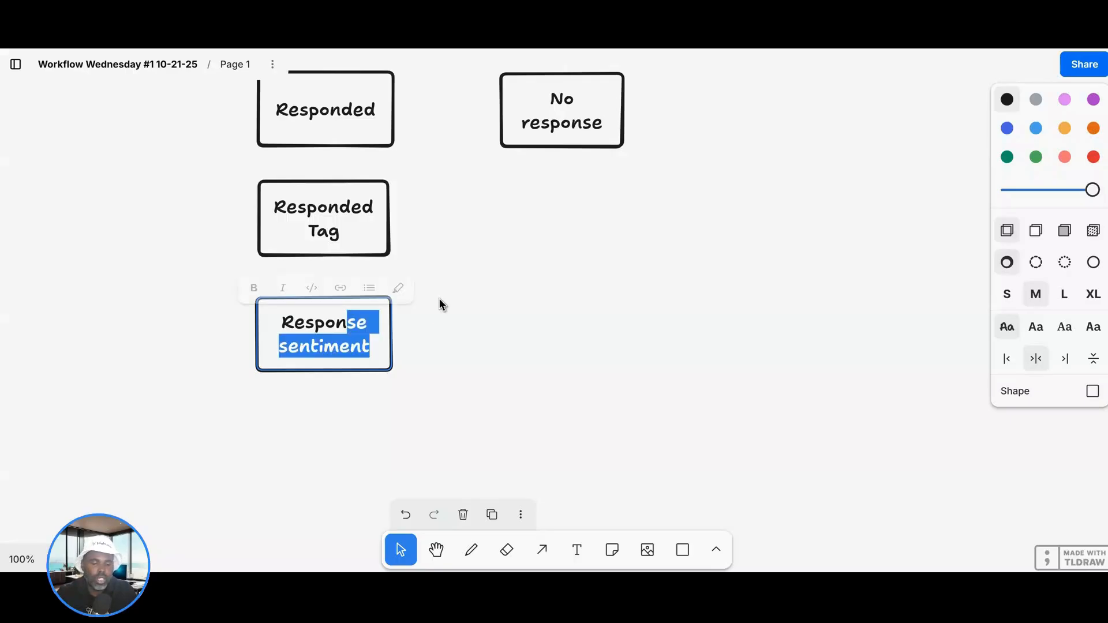
click(344, 296)
key(ctrl+z)
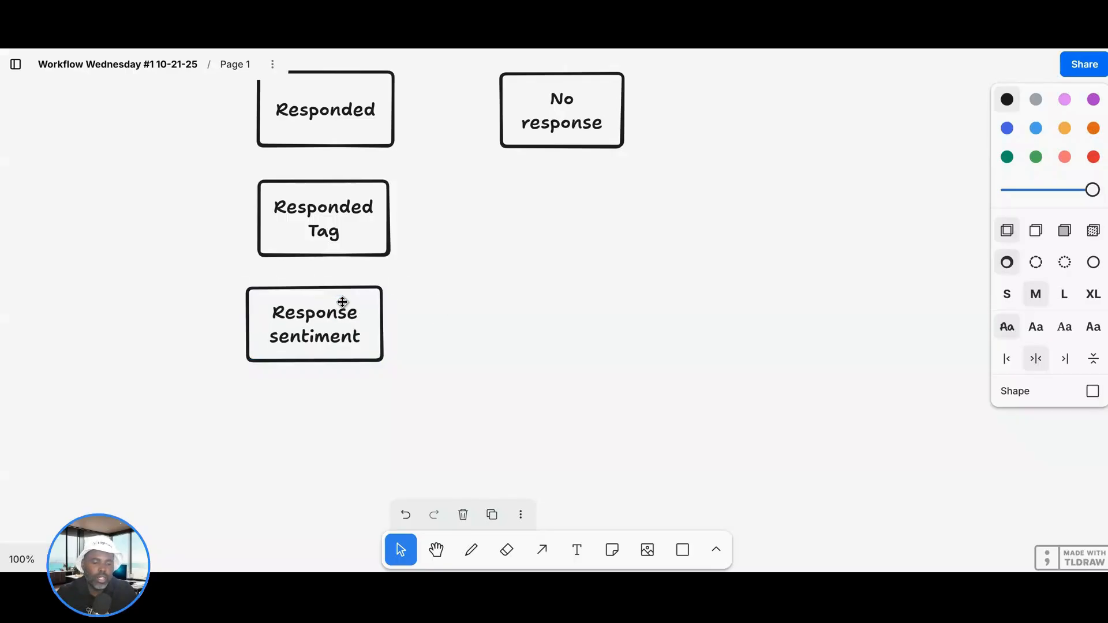
key(ctrl+shift+z)
click(340, 312)
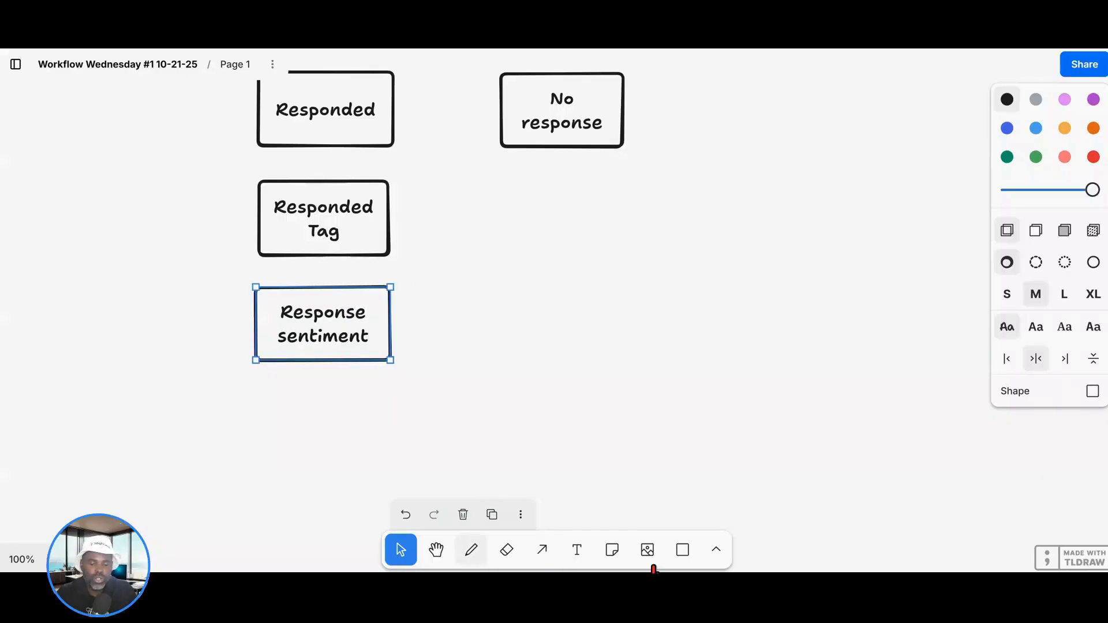
Draw two similar-sized branch rectangles level with each other below the "Response sentiment" box, one to each side
click(681, 551)
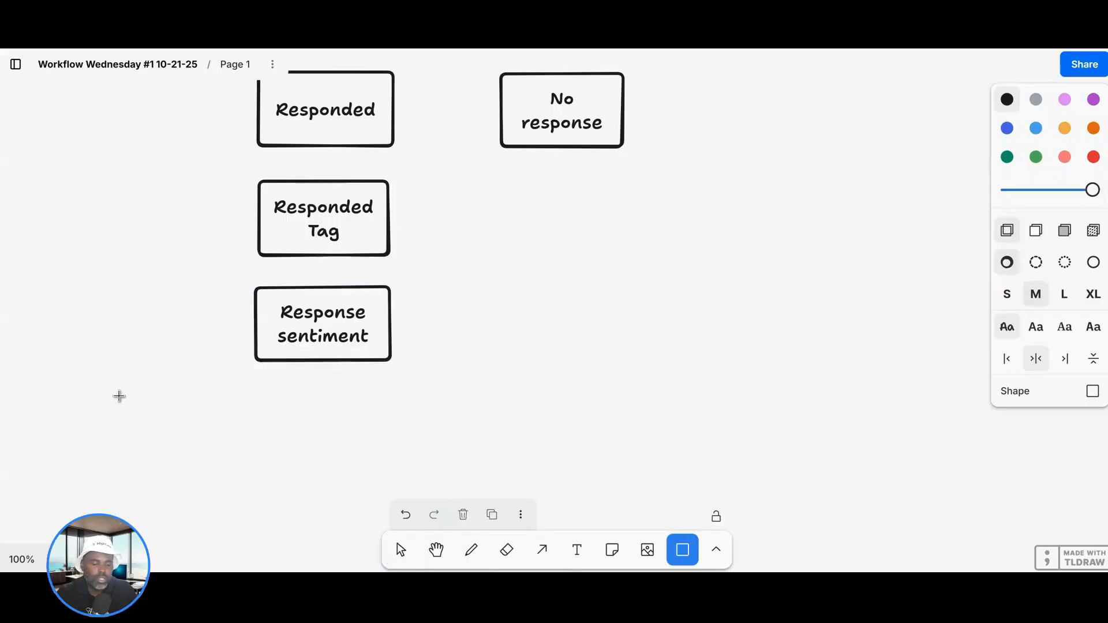
drag(113, 391, 233, 462)
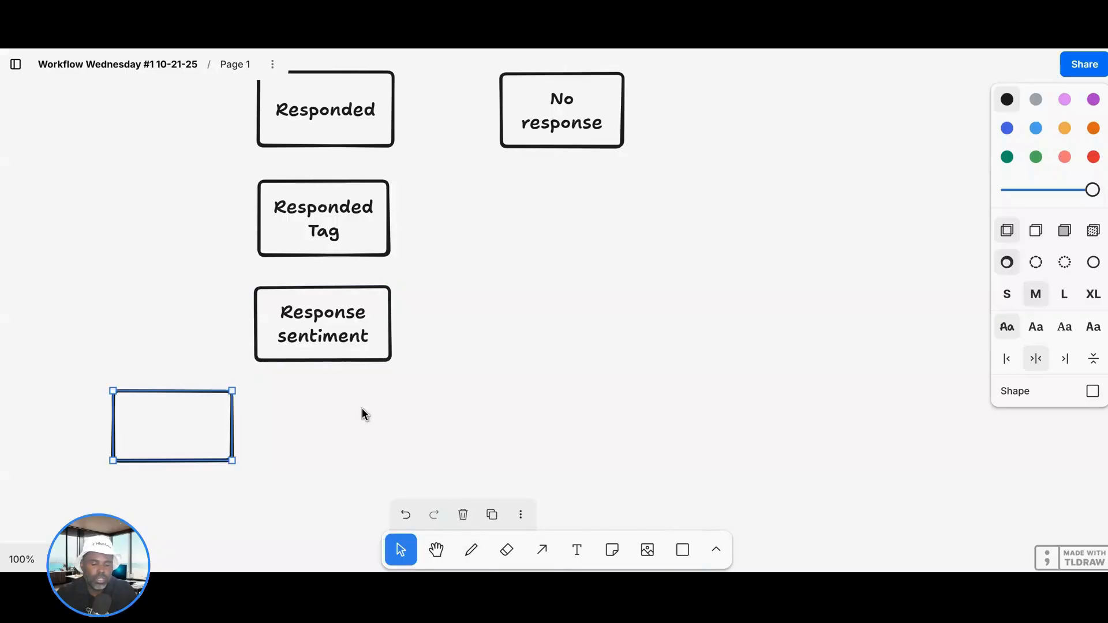
key(r)
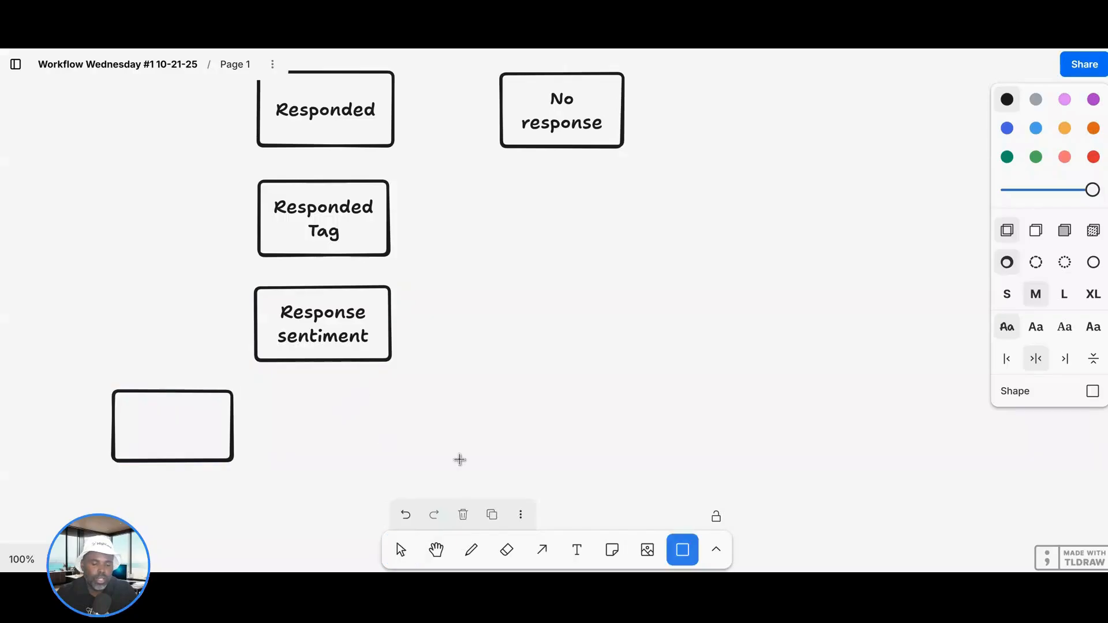
drag(465, 460, 344, 389)
Label the left branch box below "Response sentiment" as "Positive" and the right one as "Negative"
click(148, 418)
double_click(149, 425)
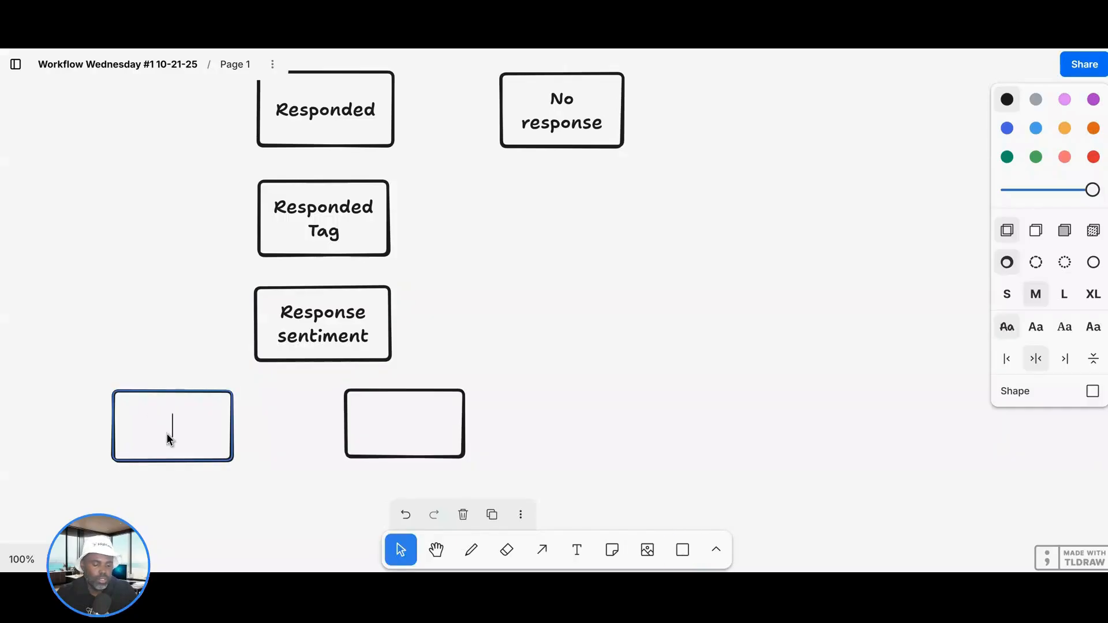
text(Positive)
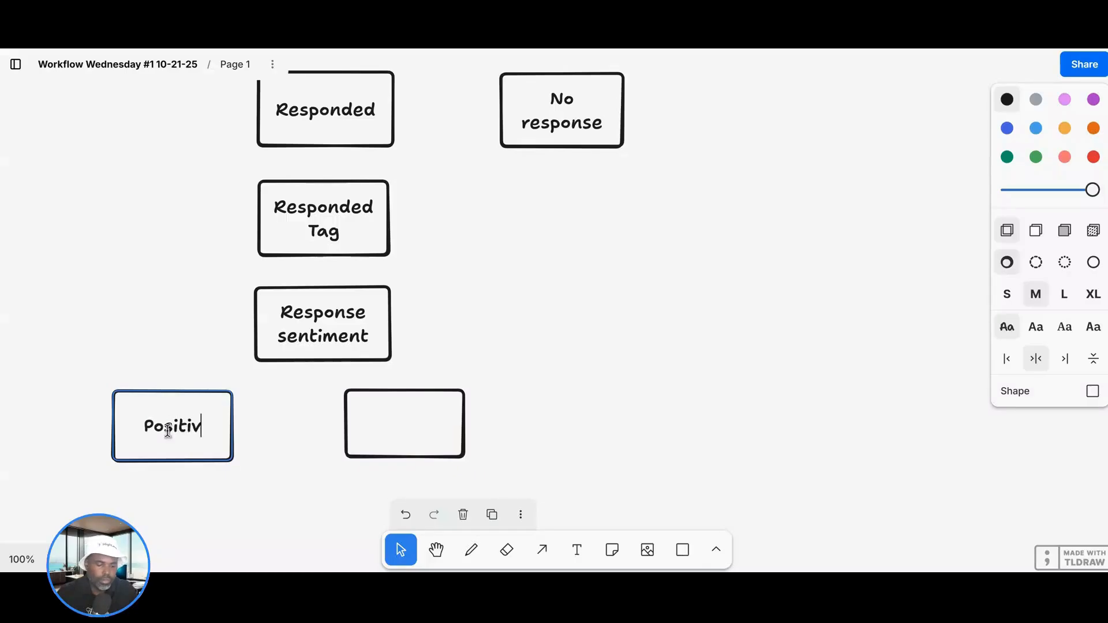
double_click(428, 440)
text(N)
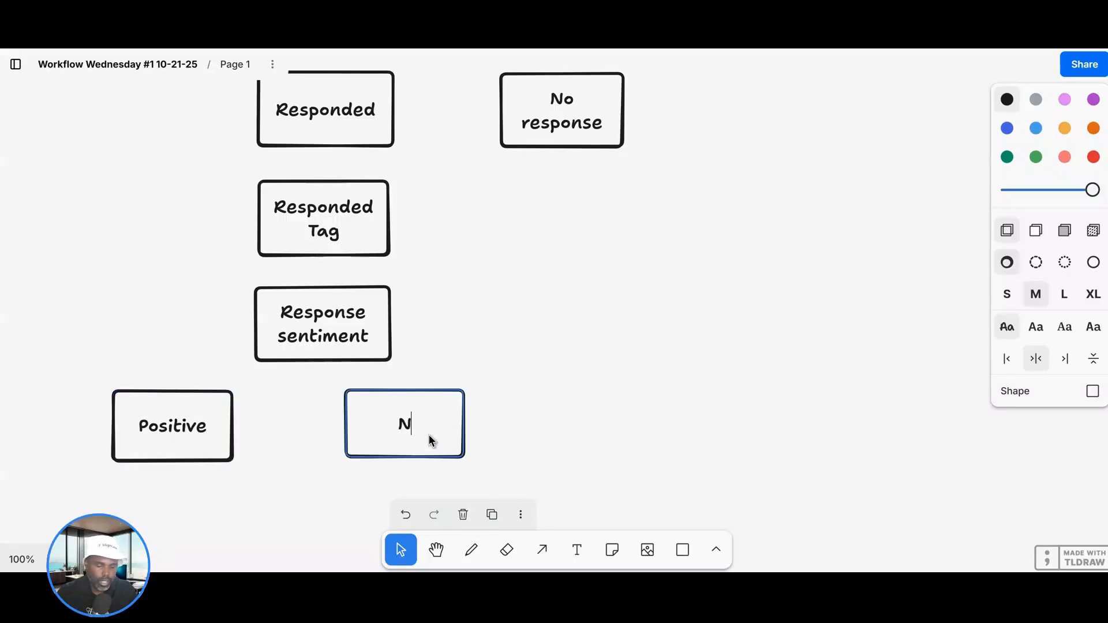
text(egative)
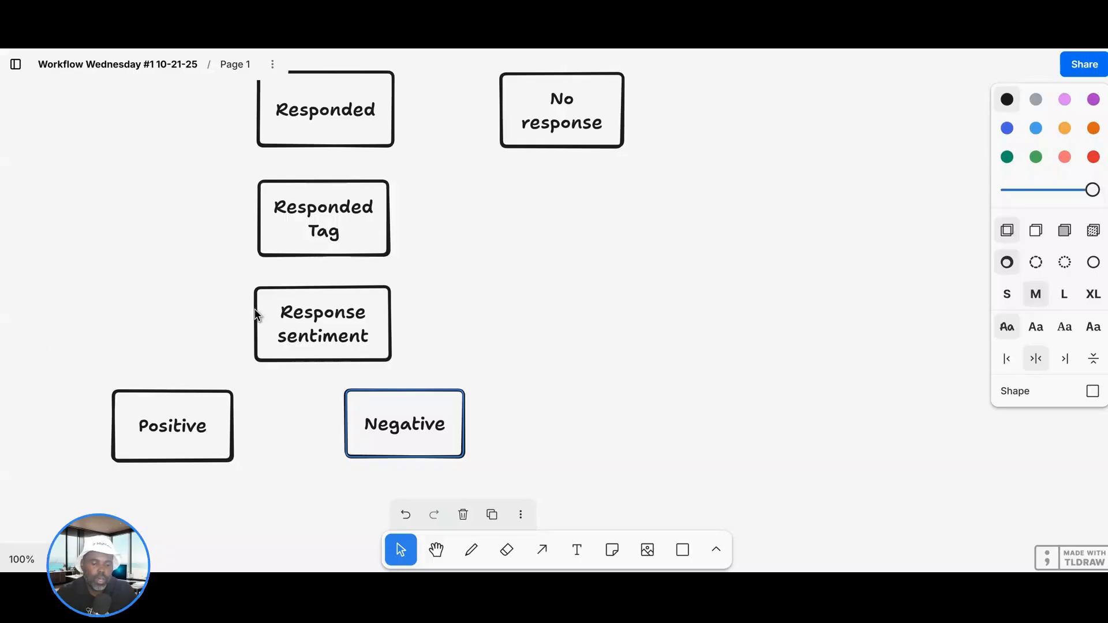
Draw a similar-sized rectangle below the "Positive" box and label it "Positive response tag"
scroll(255, 315, down, 7)
scroll(396, 458, up, 3)
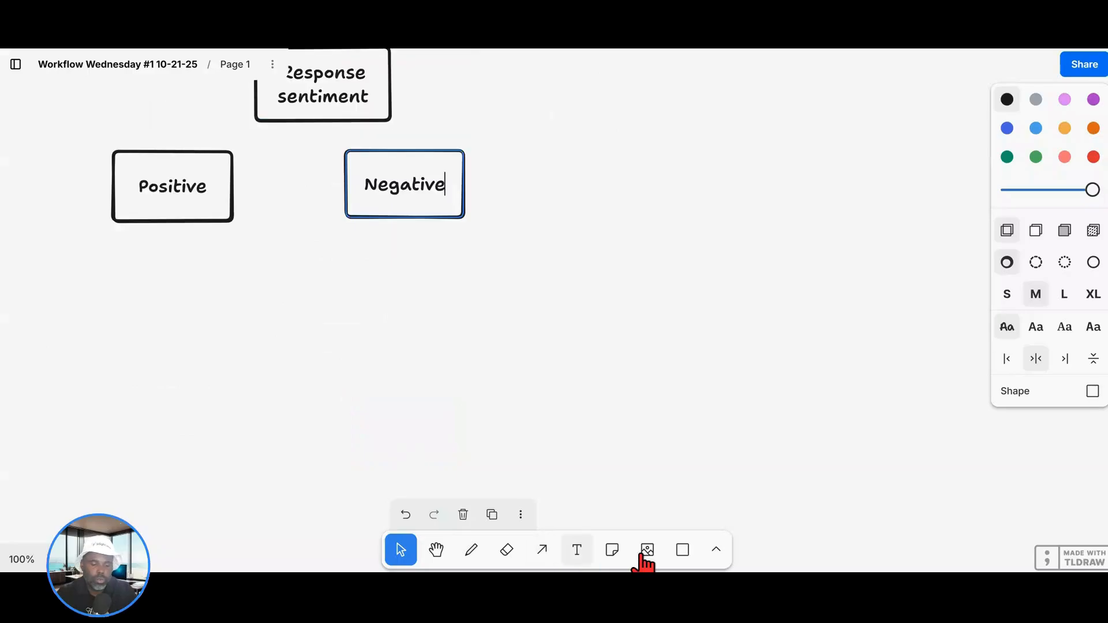
click(683, 550)
mouse_move(116, 246)
mouse_down()
mouse_move(136, 306)
mouse_move(220, 326)
mouse_move(229, 312)
mouse_up()
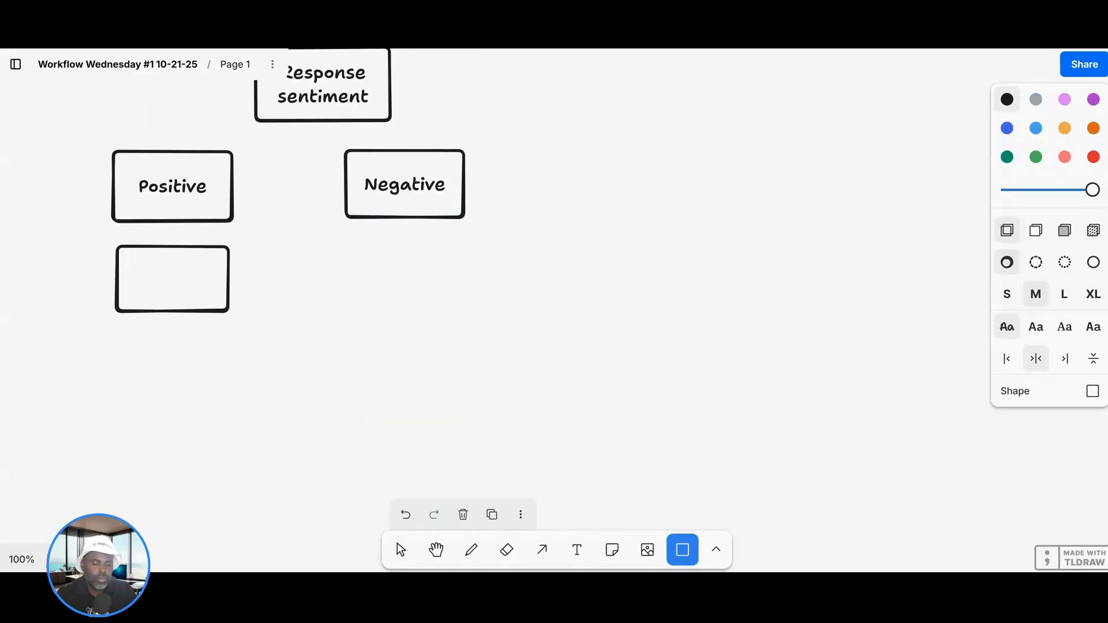
double_click(159, 289)
text(Pos)
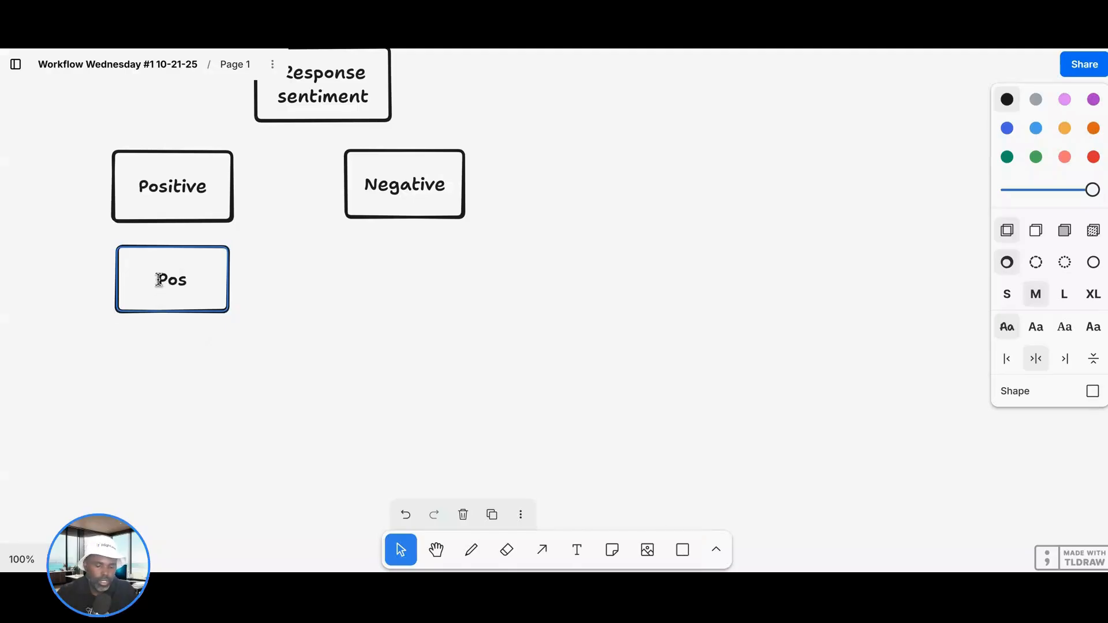
text(itive resp)
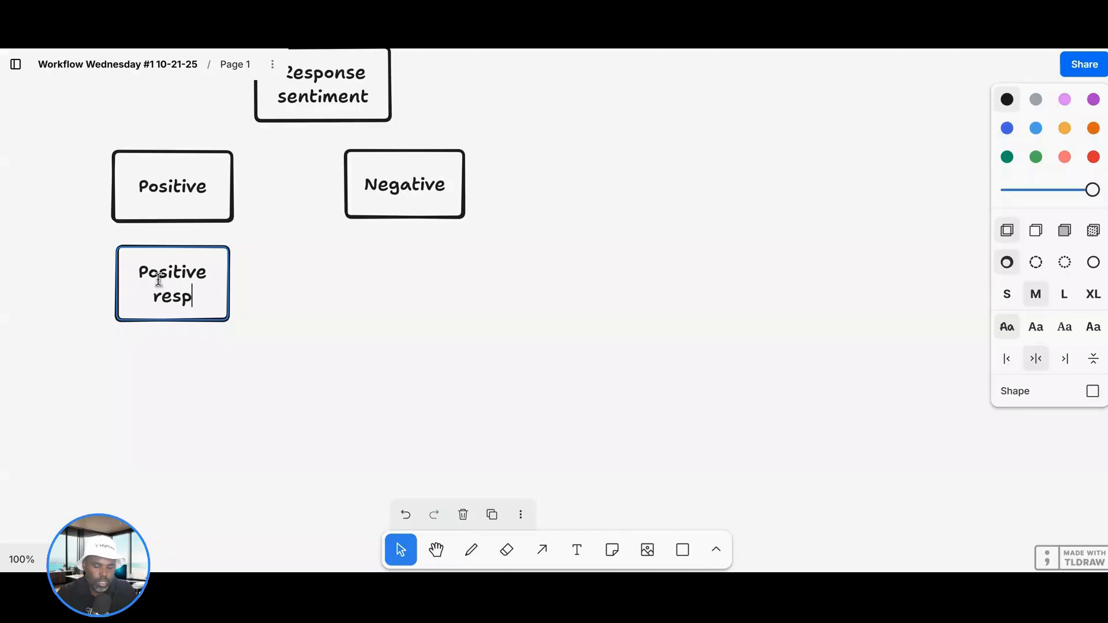
text(one tage)
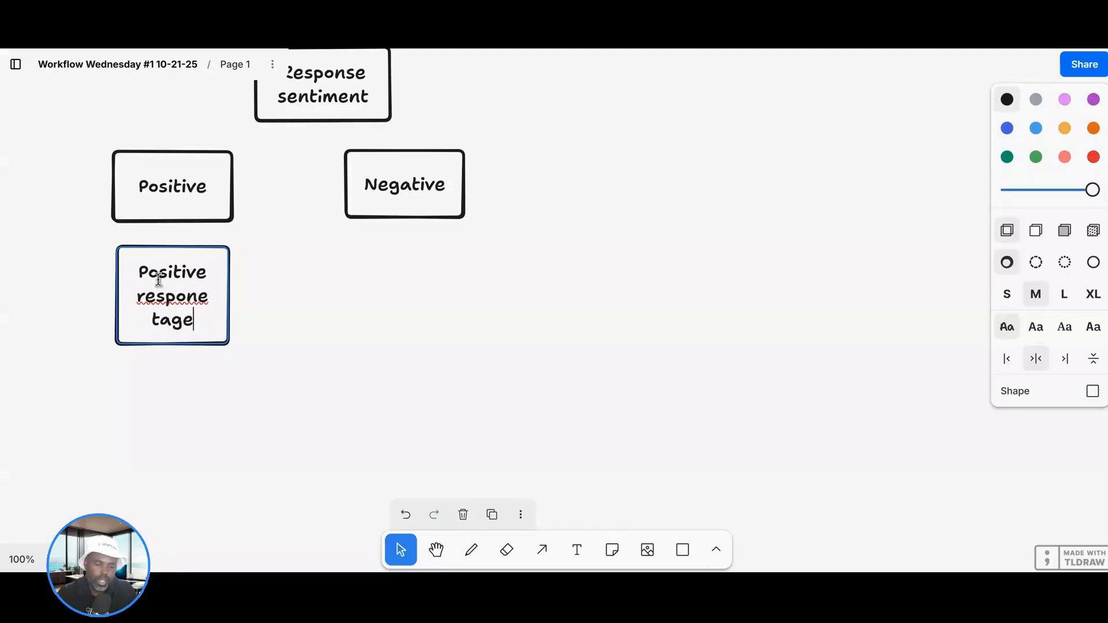
click(198, 297)
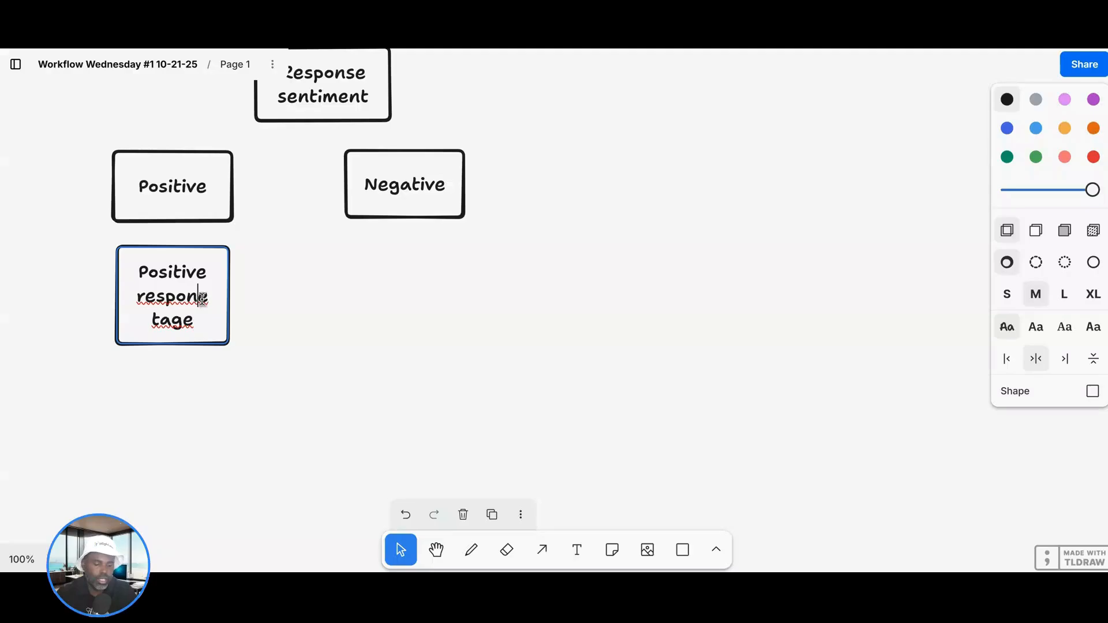
text(s)
click(202, 326)
key(BackSpace)
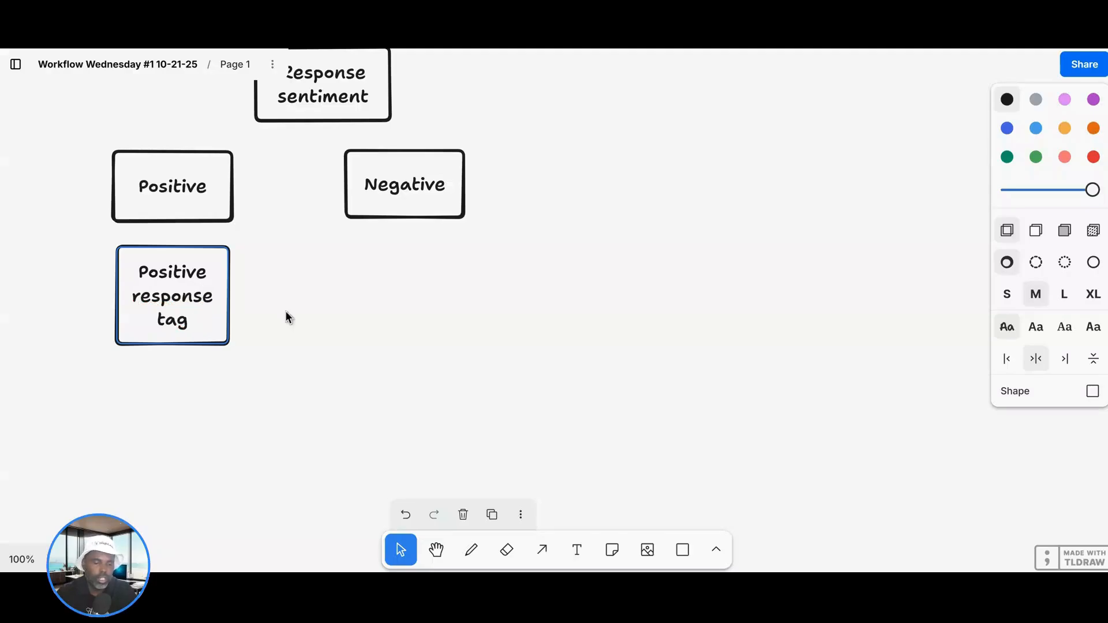
Draw a slightly wider rectangle below the "Negative" box and label it "Negative response tag"
click(684, 560)
mouse_move(345, 261)
mouse_down()
mouse_move(374, 314)
mouse_move(480, 323)
mouse_up()
double_click(406, 295)
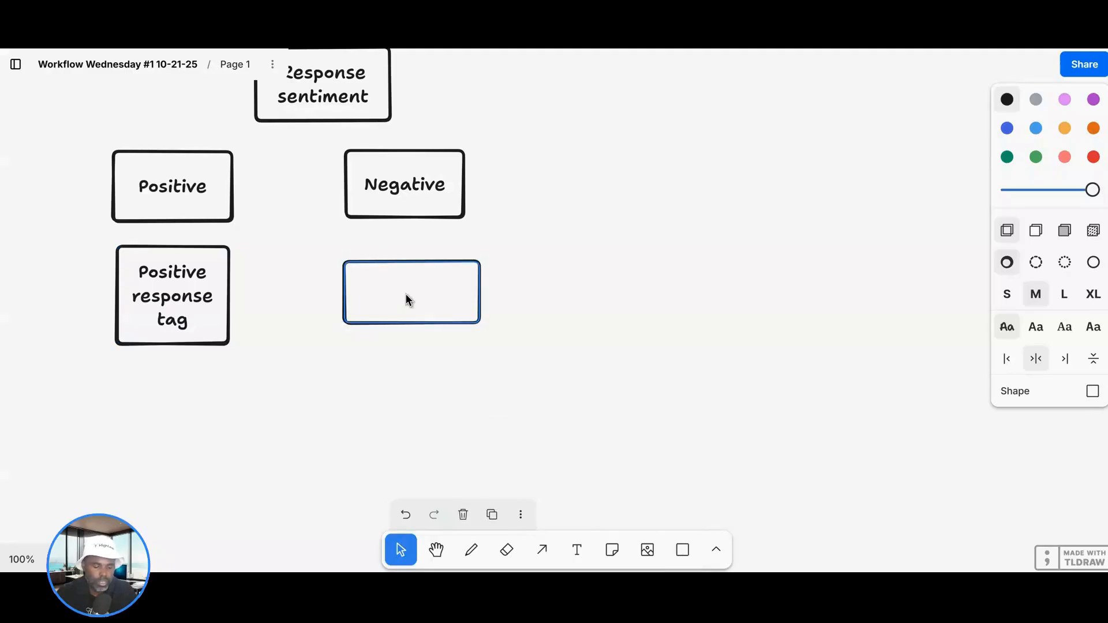
text(Negatiev)
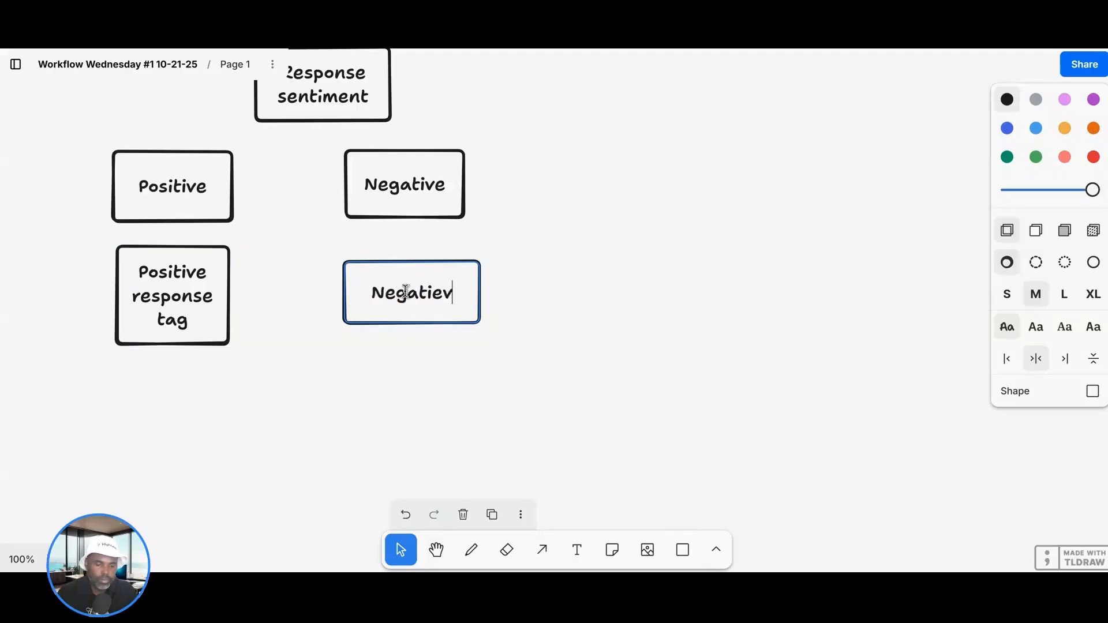
key(BackSpace)
key(BackSpace)
text(ve respo)
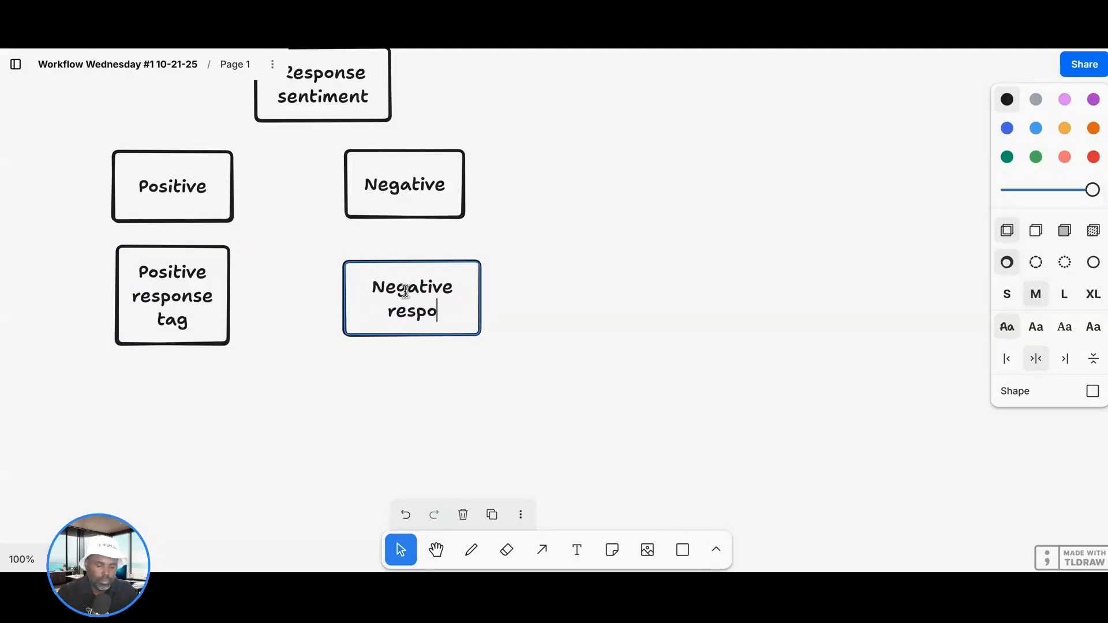
text(nse tag)
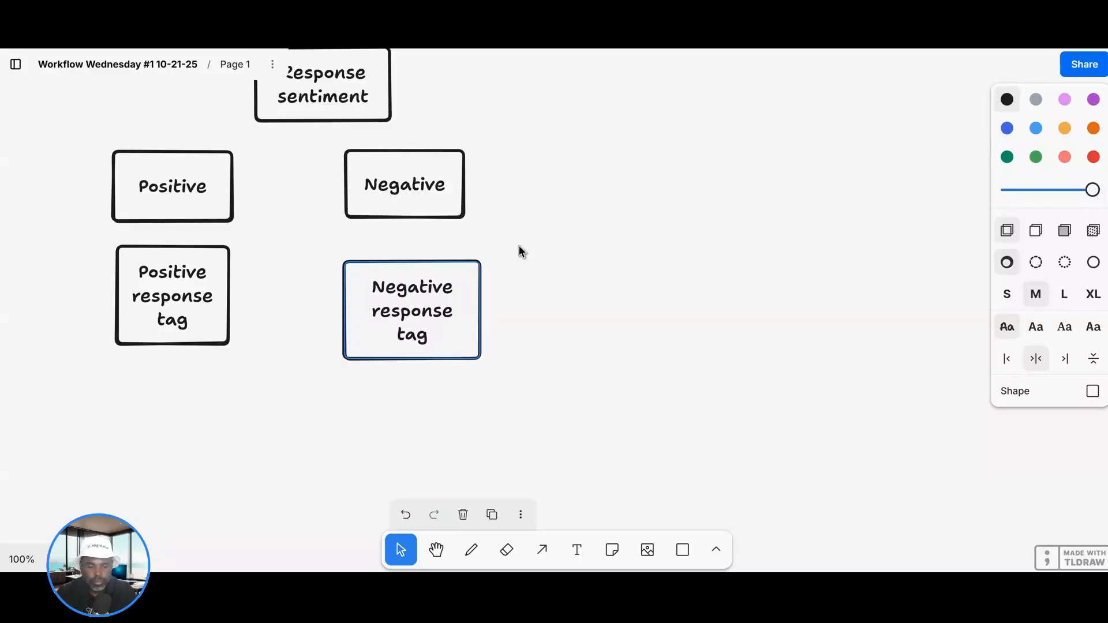
Draw a rectangle of matching width below the "Positive response tag" box and label it "Internal notify to alert staff"
scroll(397, 257, down, 2)
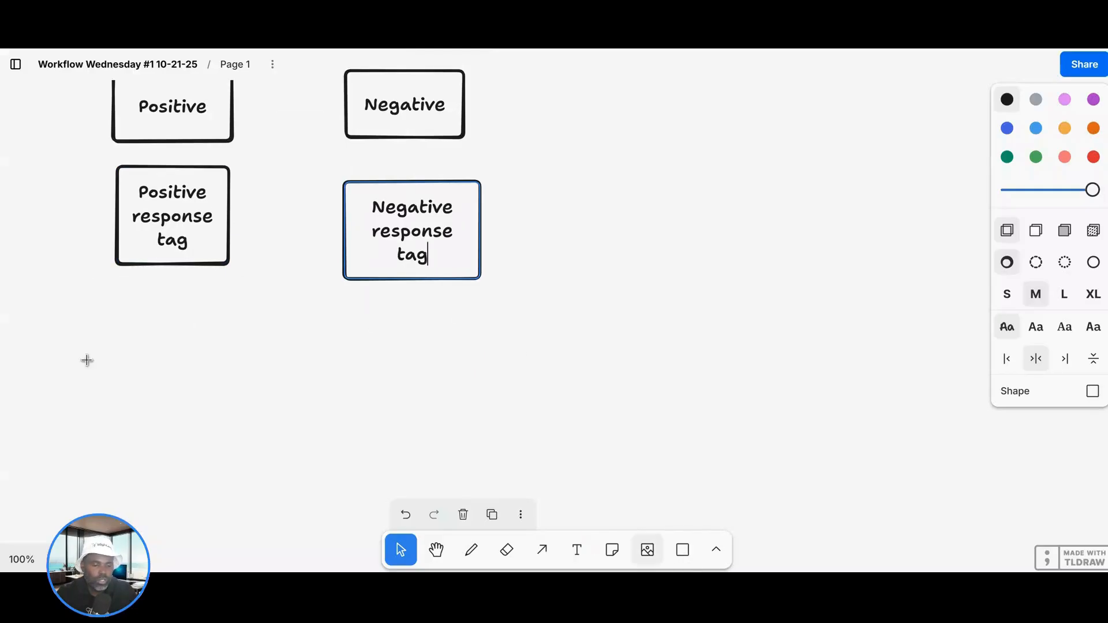
key(Escape)
key(r)
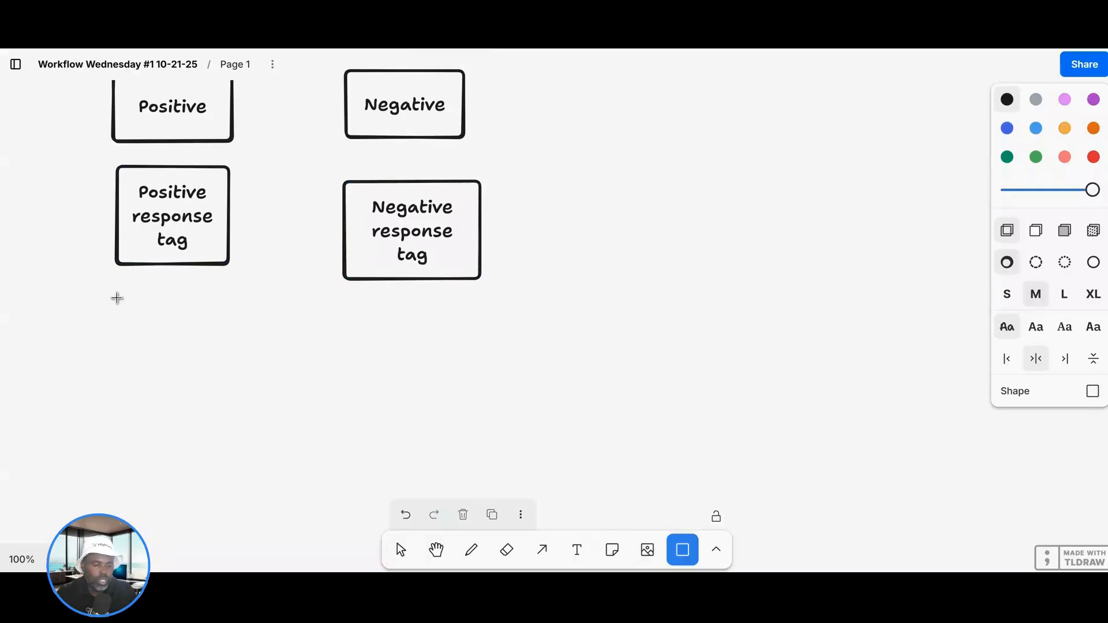
click(160, 337)
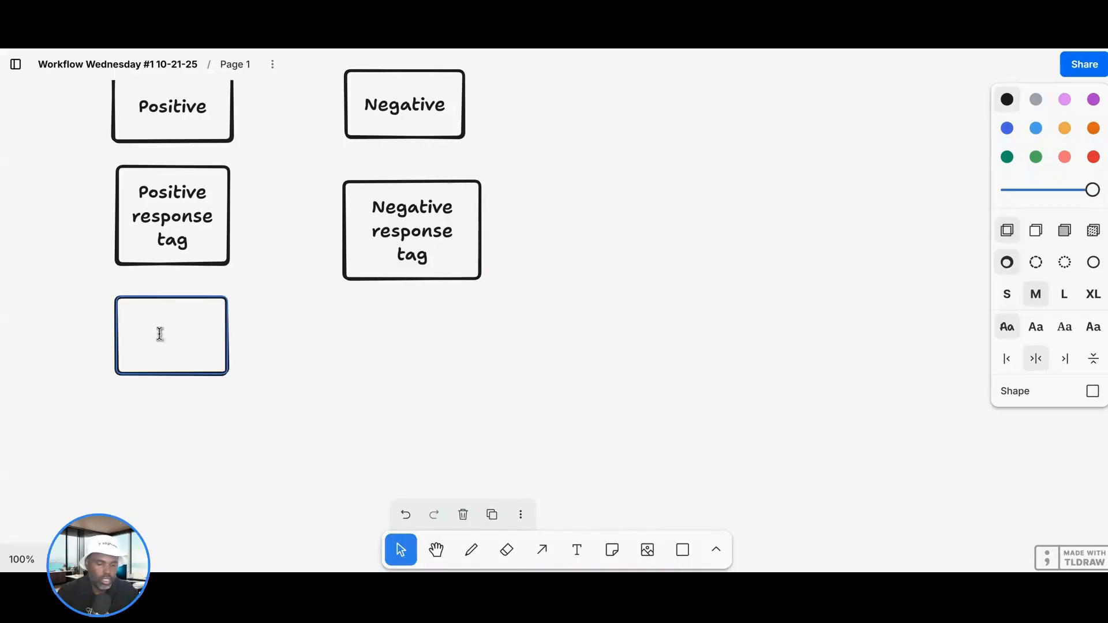
text(Inr)
text(ern)
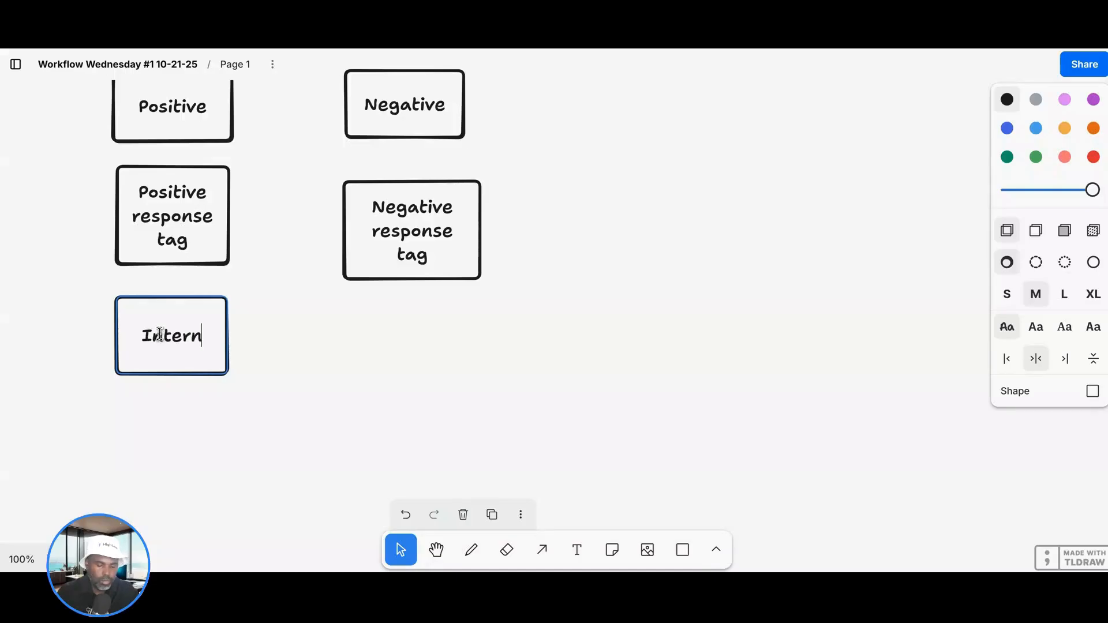
text(al ni)
key(BackSpace)
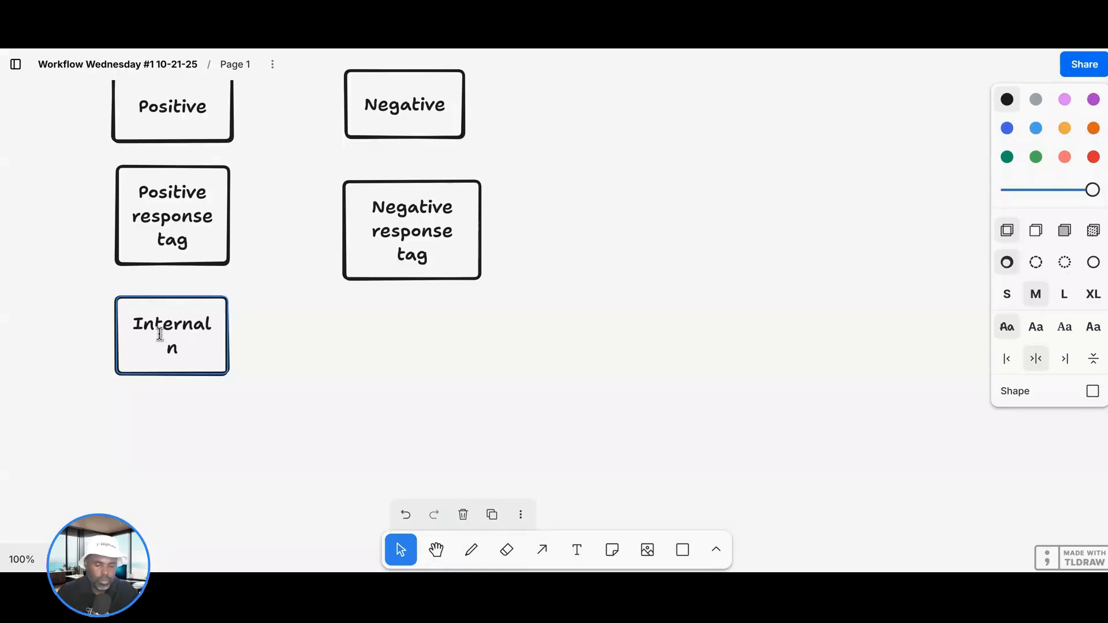
text(otify to alert )
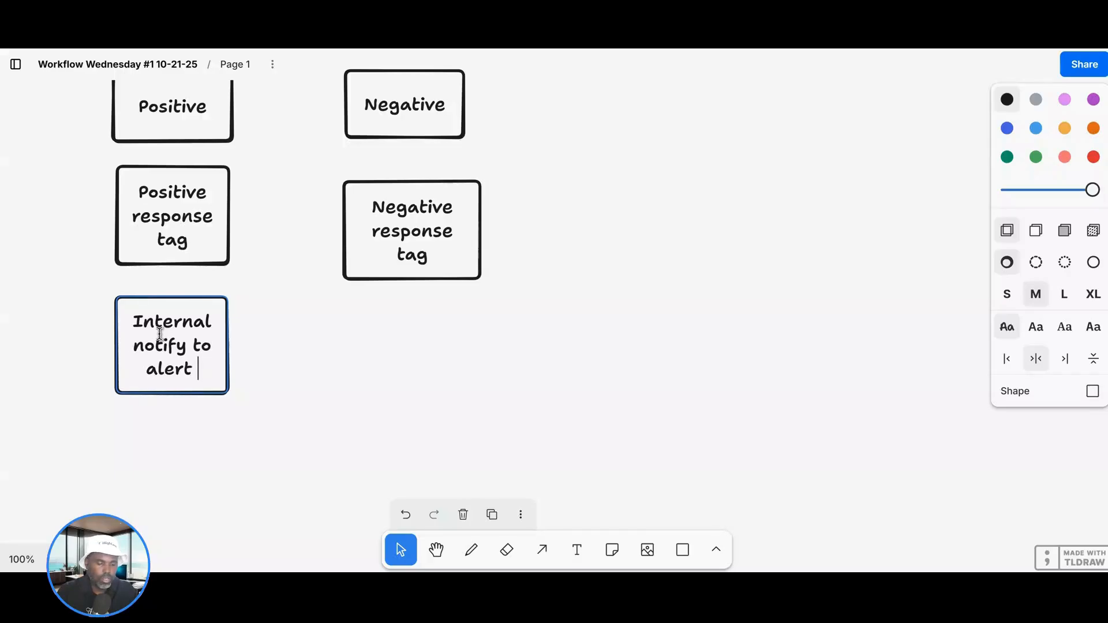
text(admin)
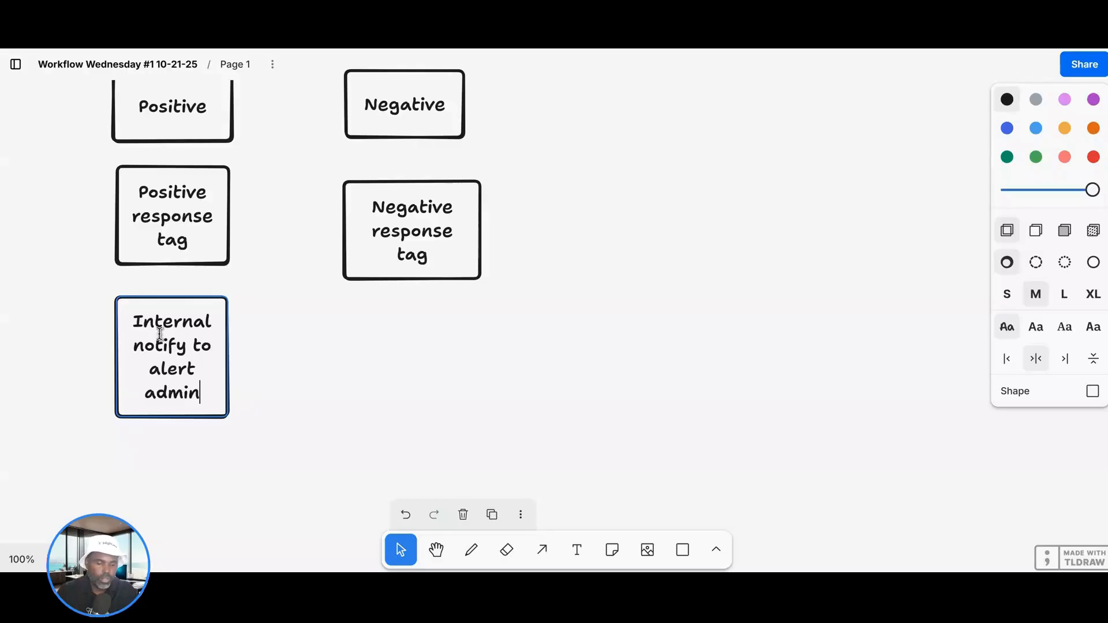
key(ctrl+BackSpace)
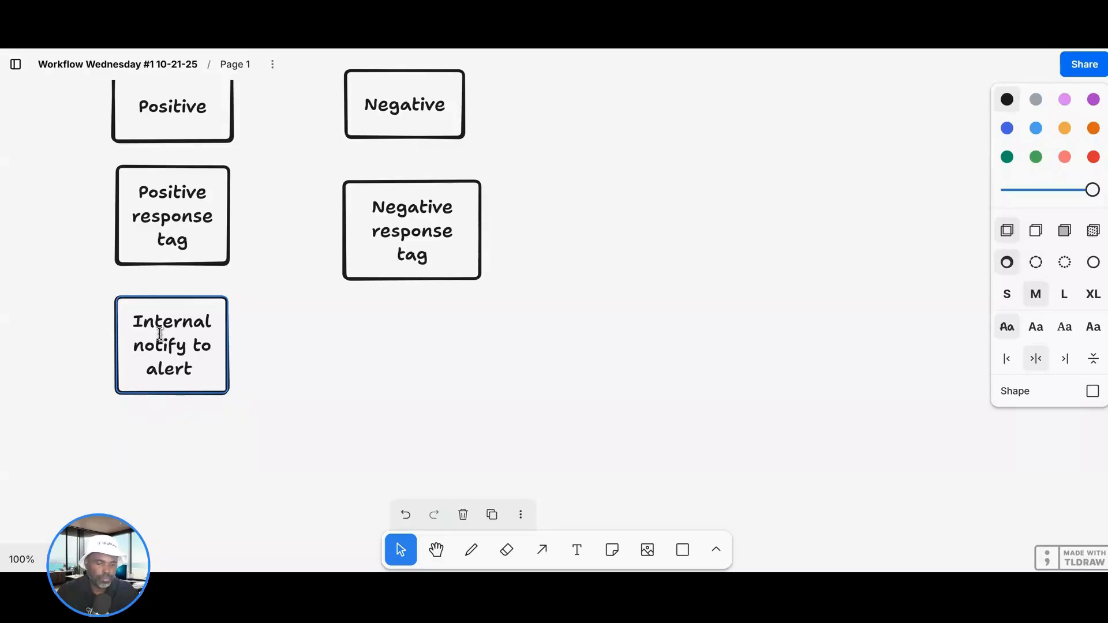
text(staff)
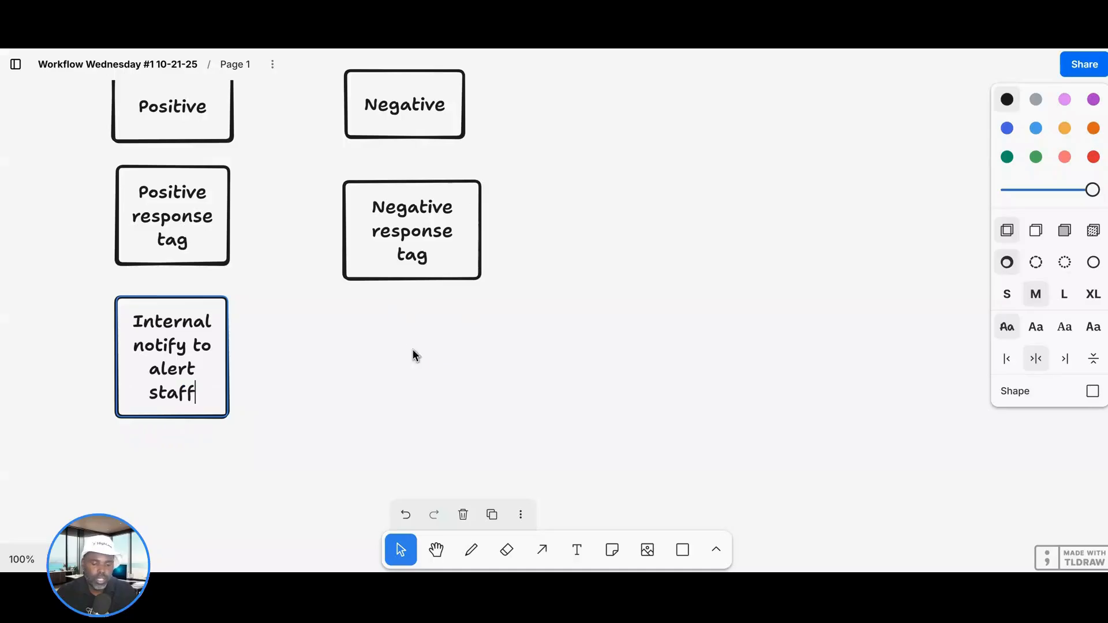
Duplicate the "Internal notify to alert staff" box and place the copy below the "Negative response tag" box
click(492, 514)
drag(263, 379, 404, 391)
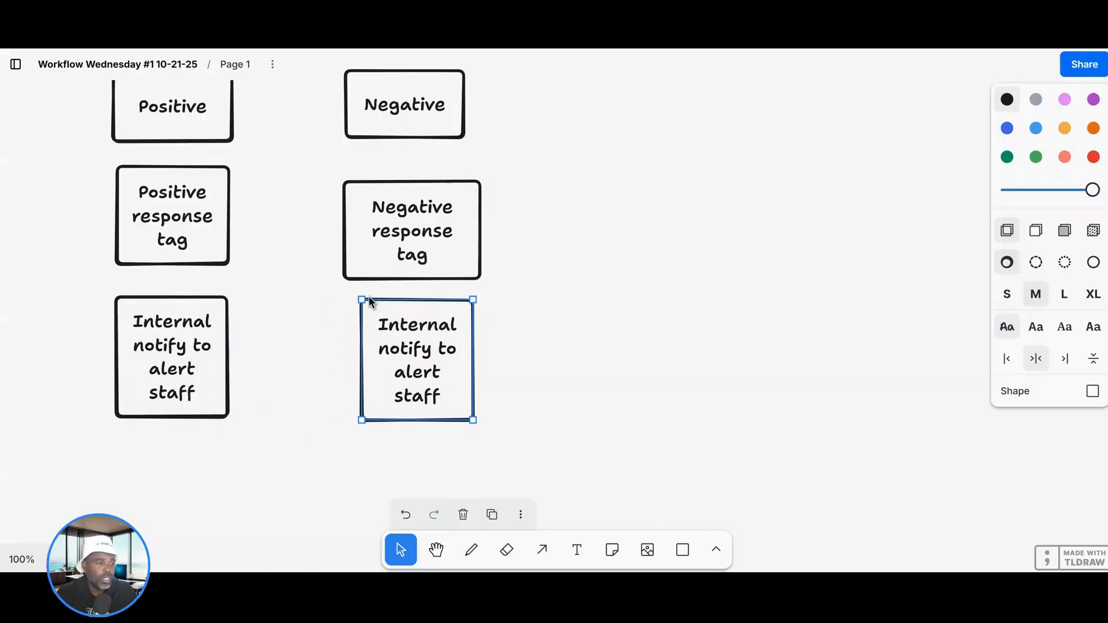
Draw a rectangle below the positive branch's "Internal notify to alert staff" box and label it "Follow up email sent"
scroll(369, 296, down, 3)
scroll(359, 291, down, 2)
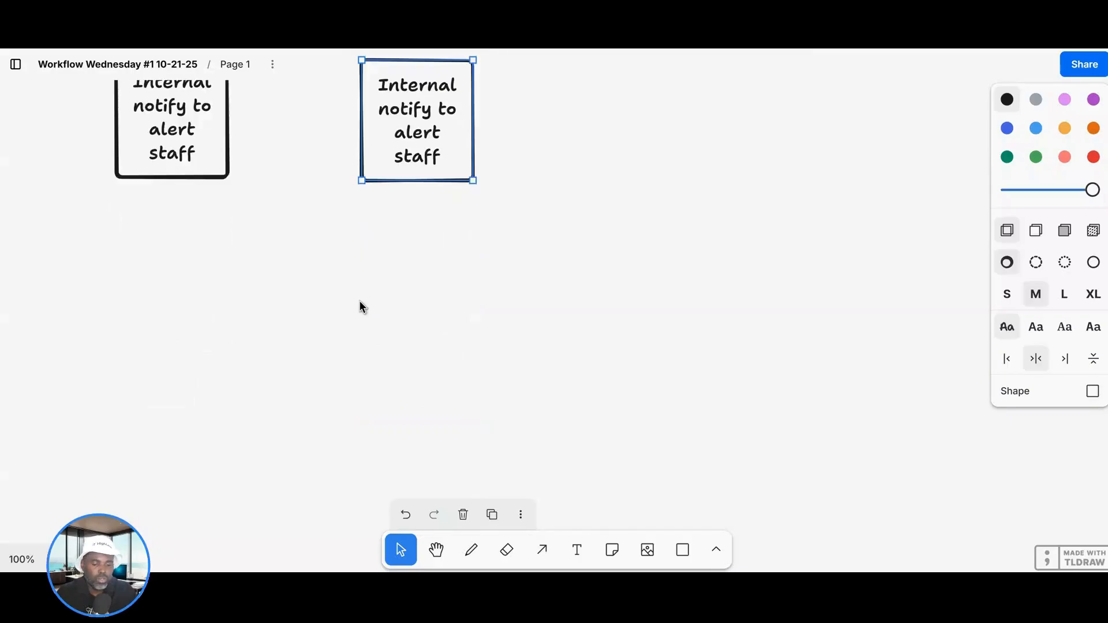
scroll(359, 303, up, 2)
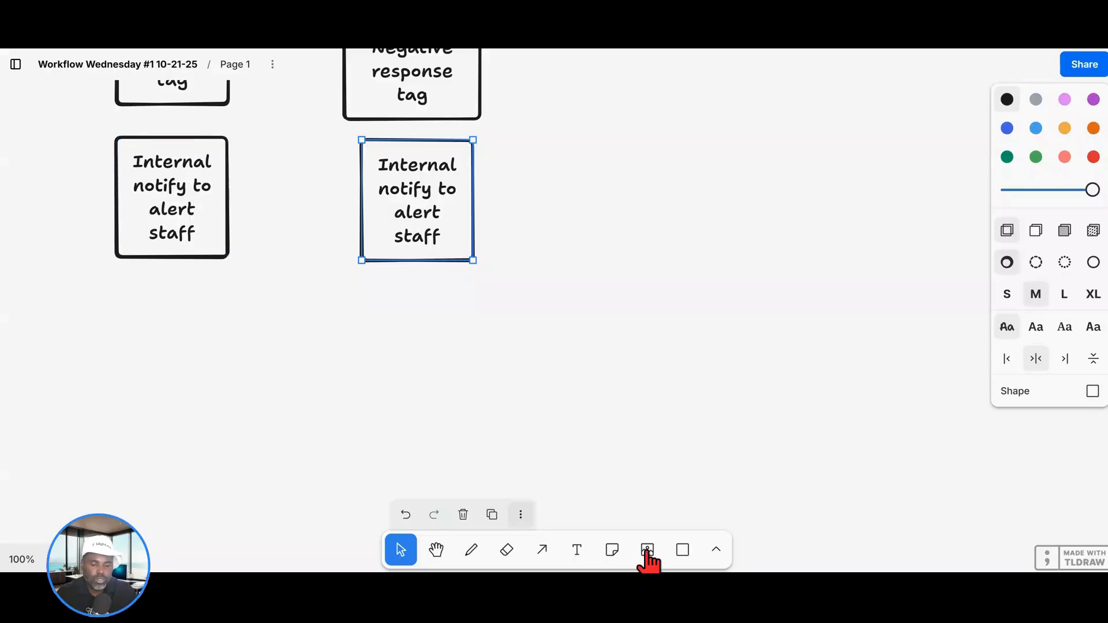
click(683, 550)
mouse_move(127, 297)
mouse_down()
mouse_move(258, 390)
mouse_move(236, 416)
mouse_move(226, 411)
mouse_up()
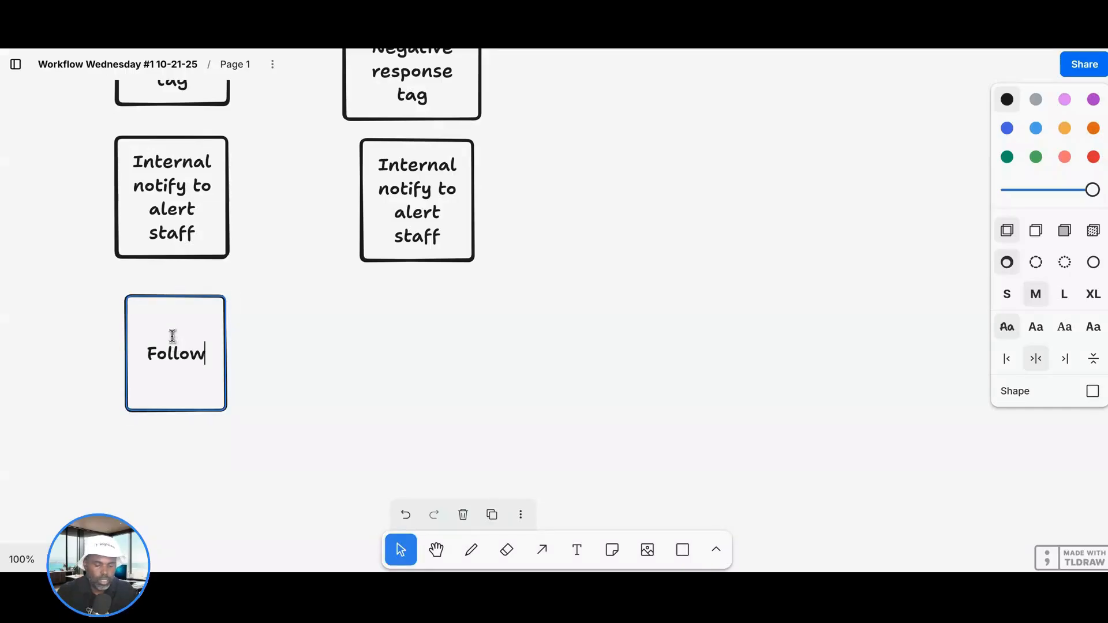
text(Follow up email)
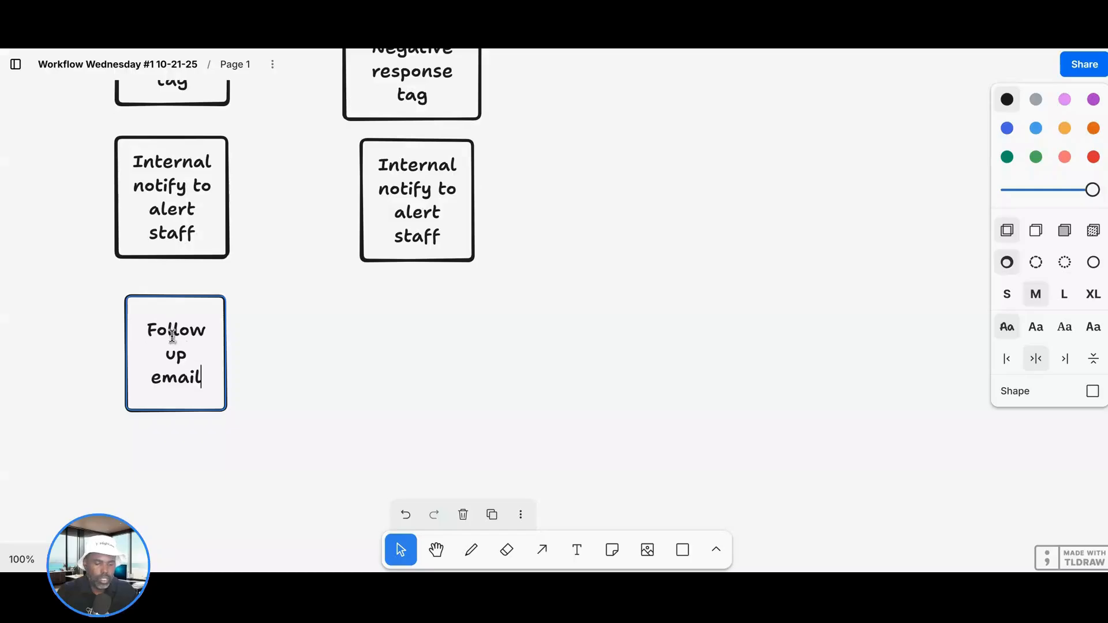
text( sent)
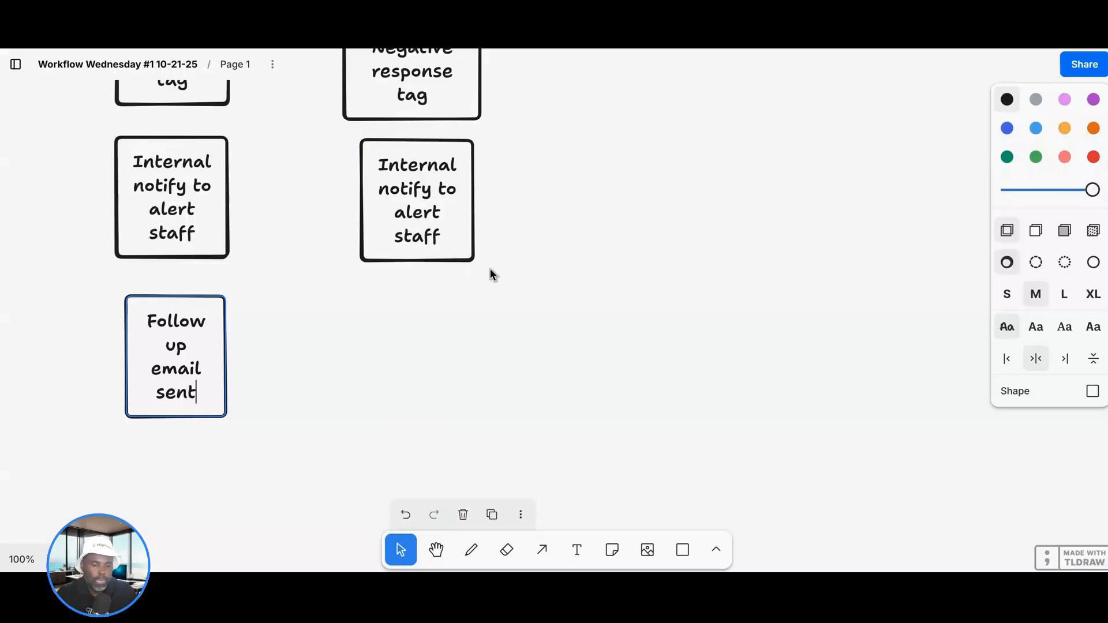
Draw a freehand arrow from the negative branch's "Internal notify to alert staff" box to the "Follow up email sent" box
scroll(491, 275, up, 10)
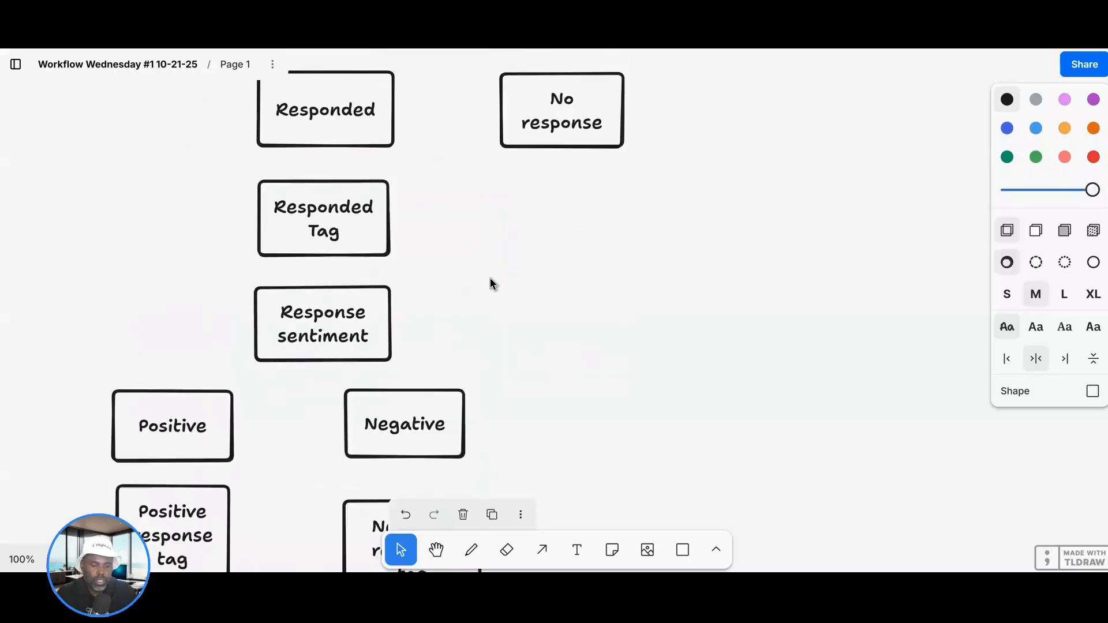
scroll(490, 278, down, 10)
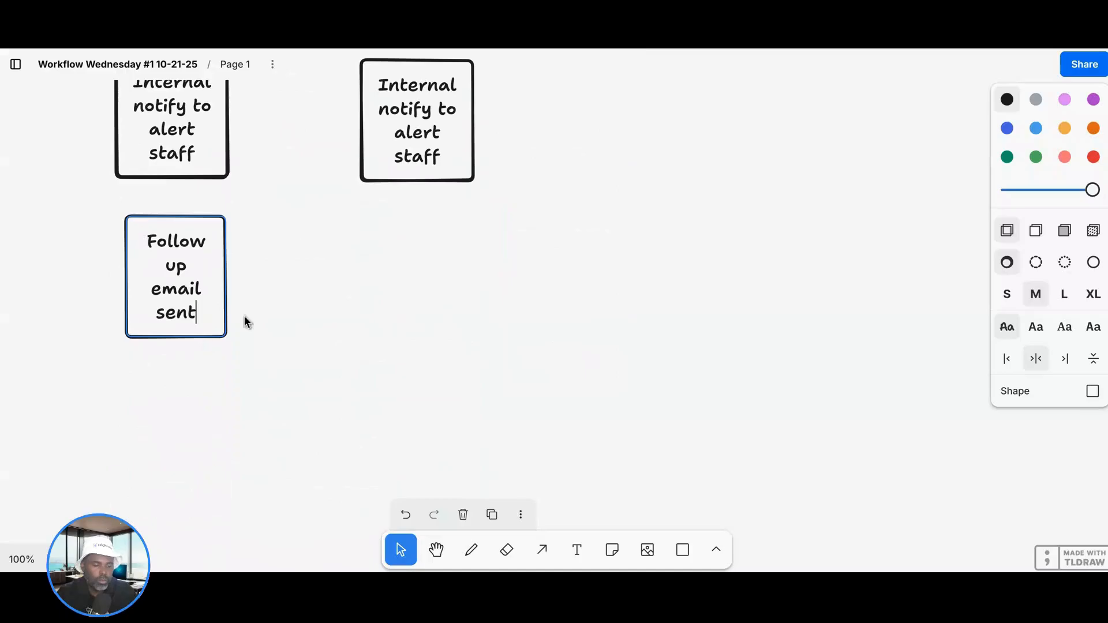
scroll(262, 311, up, 8)
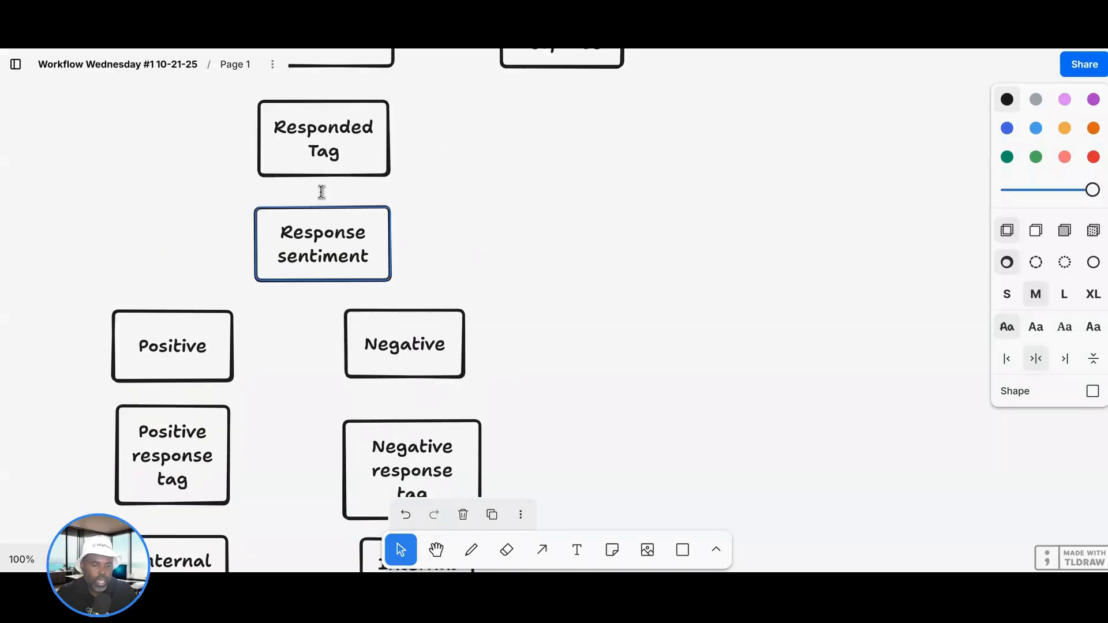
scroll(183, 241, down, 3)
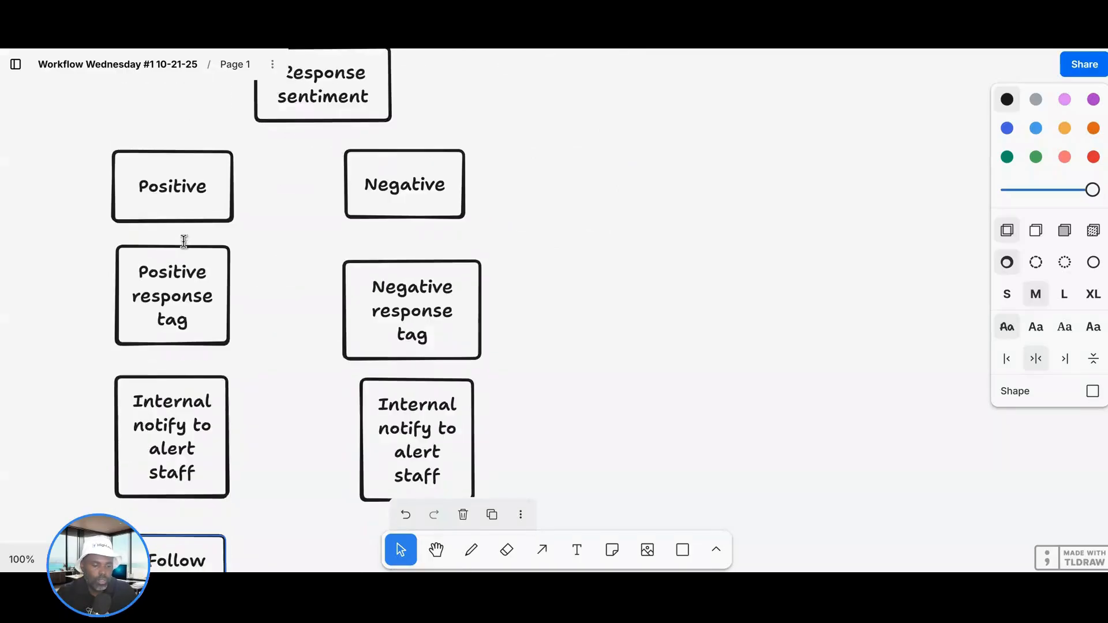
scroll(183, 242, down, 3)
scroll(192, 226, down, 4)
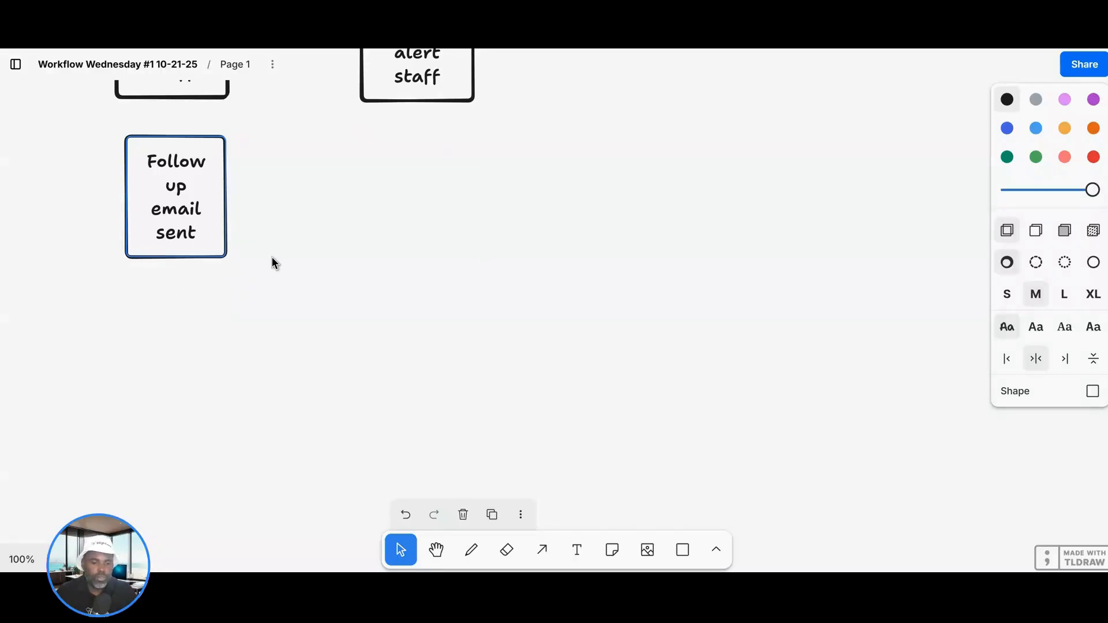
scroll(441, 206, up, 3)
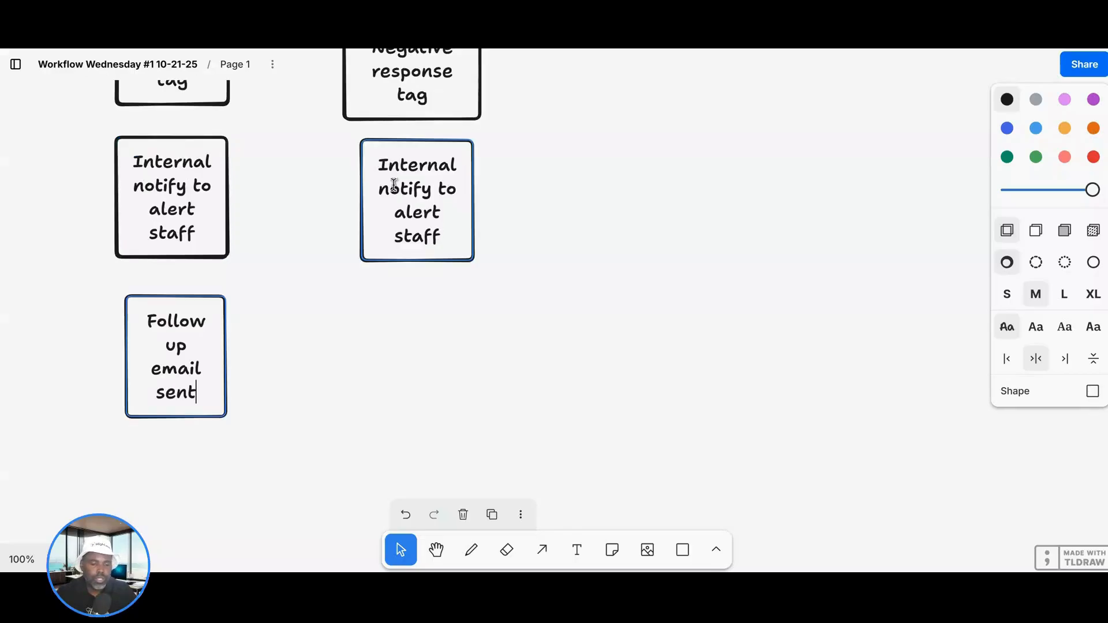
click(551, 559)
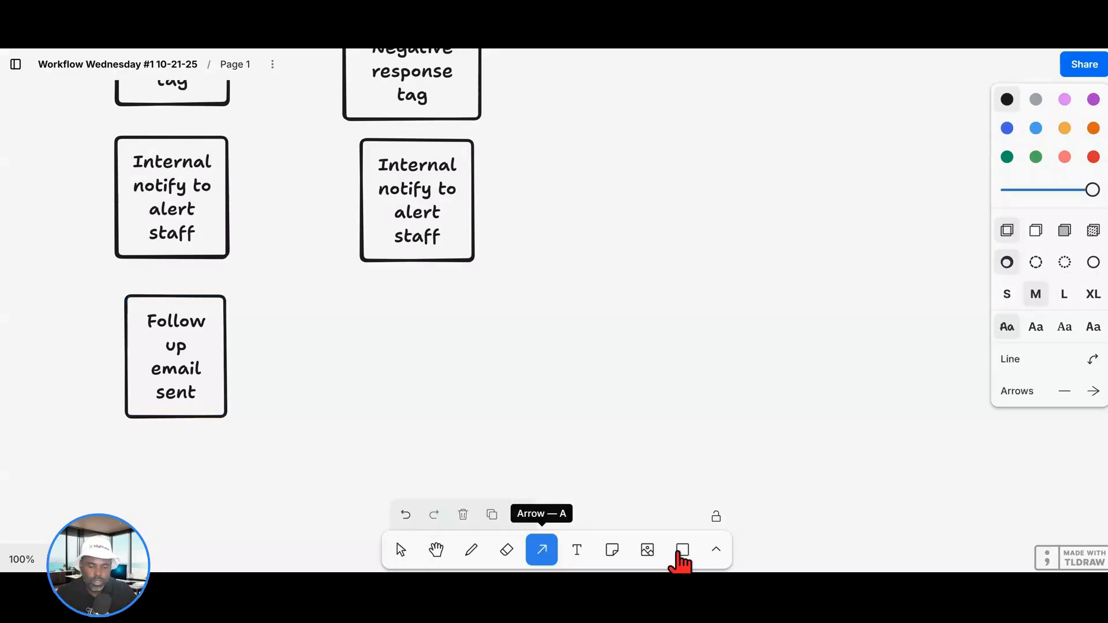
click(715, 553)
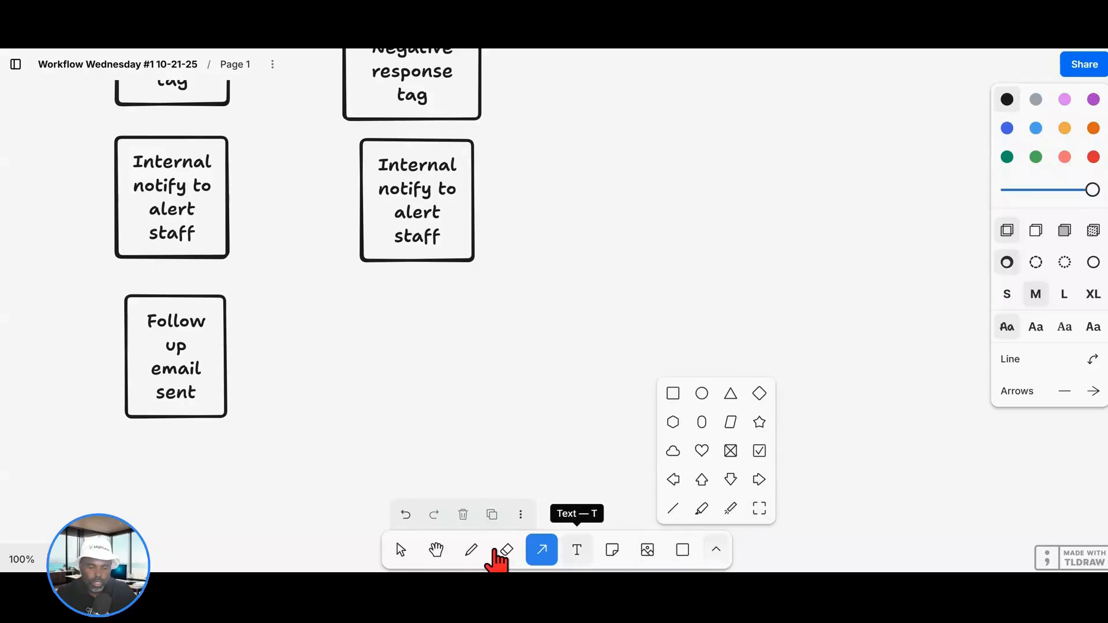
click(471, 550)
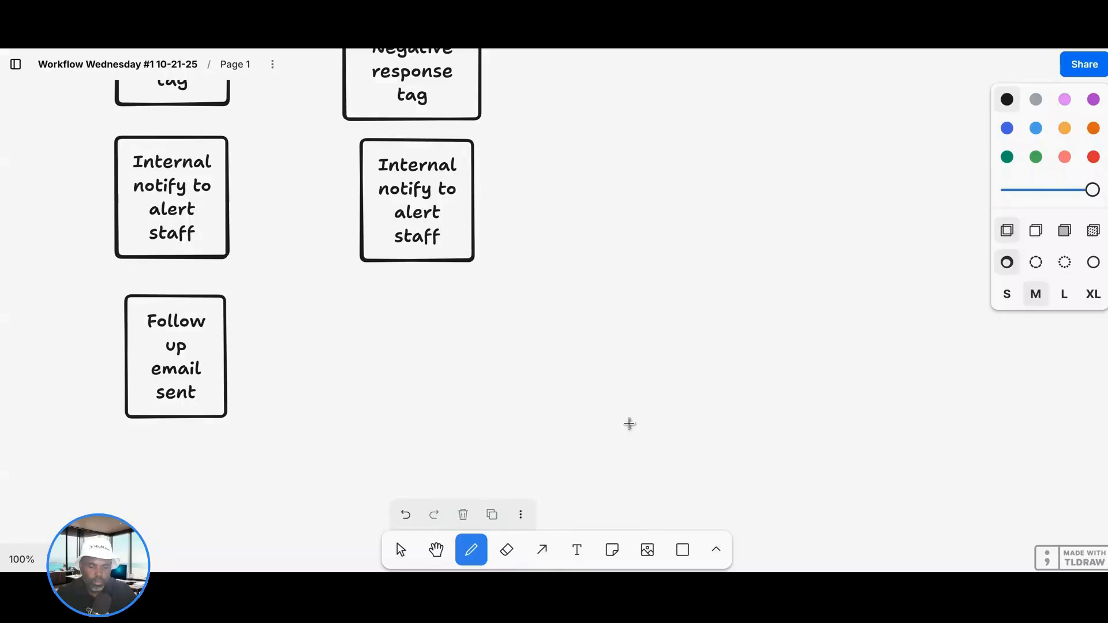
scroll(561, 343, up, 3)
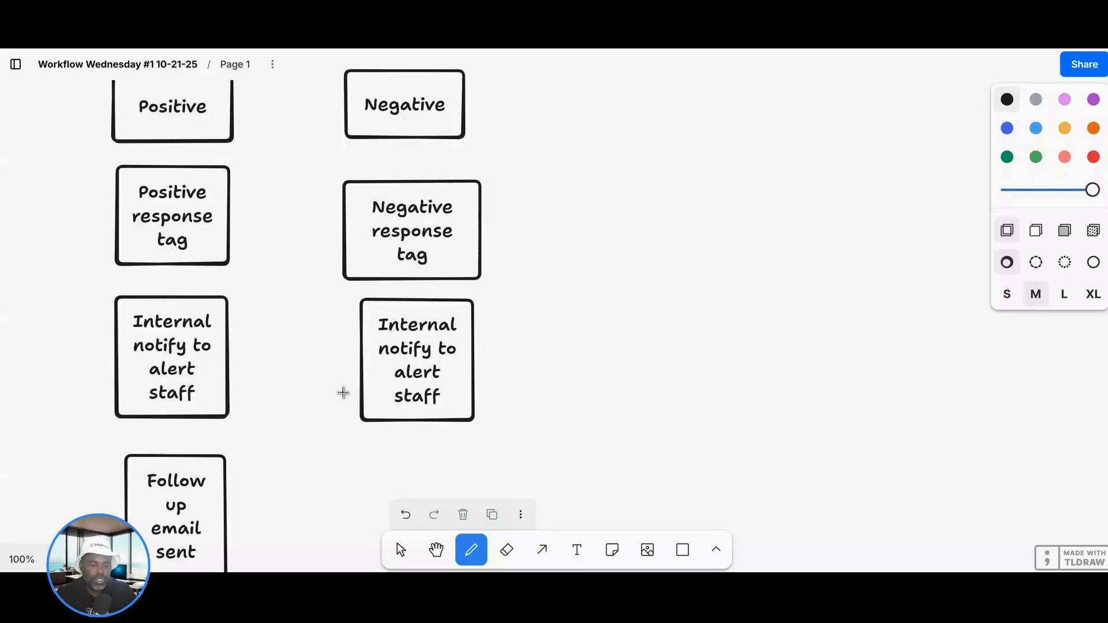
mouse_move(349, 391)
mouse_down()
mouse_move(196, 440)
mouse_move(215, 448)
mouse_up()
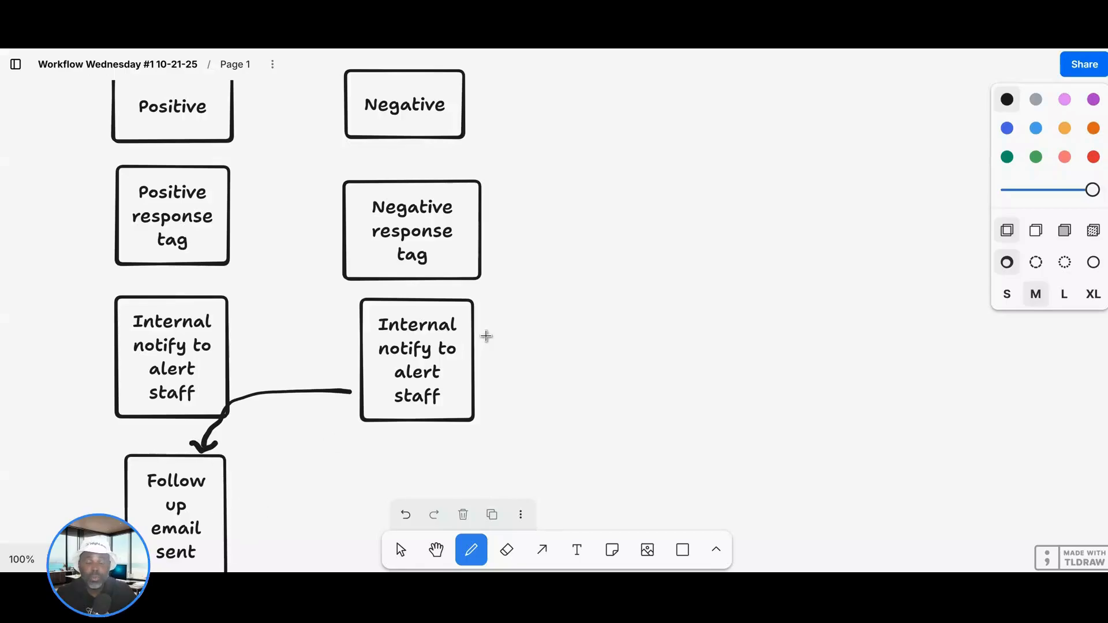
Review the workflow from the sentiment branches back up through the response check and email-open boxes to Email #1
scroll(456, 341, up, 5)
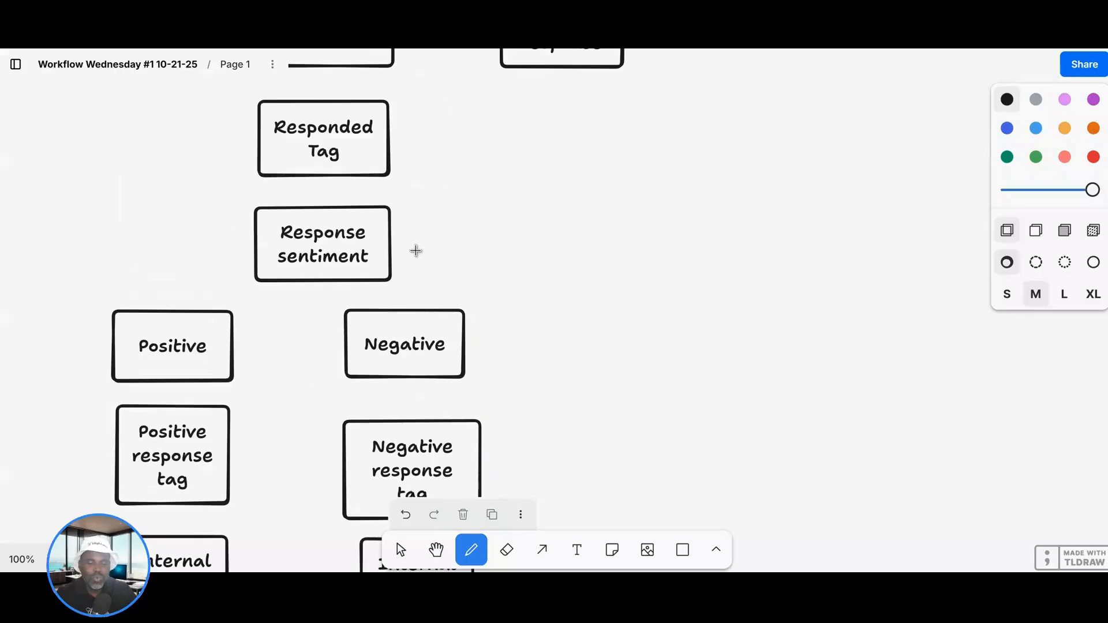
scroll(416, 250, down, 3)
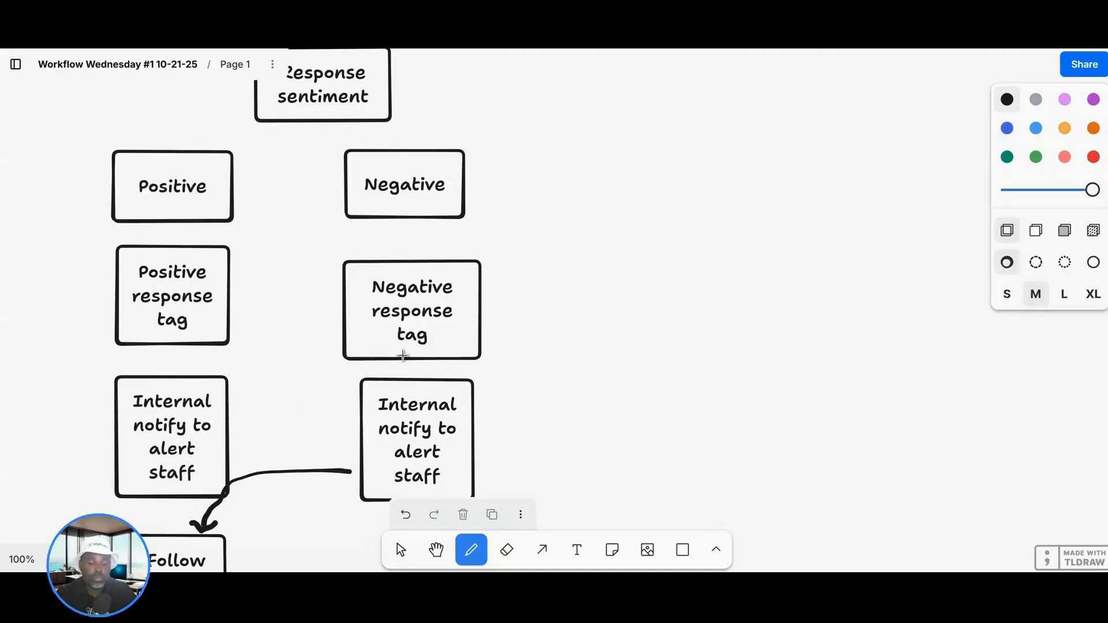
scroll(403, 346, up, 2)
scroll(404, 330, down, 3)
scroll(419, 329, up, 3)
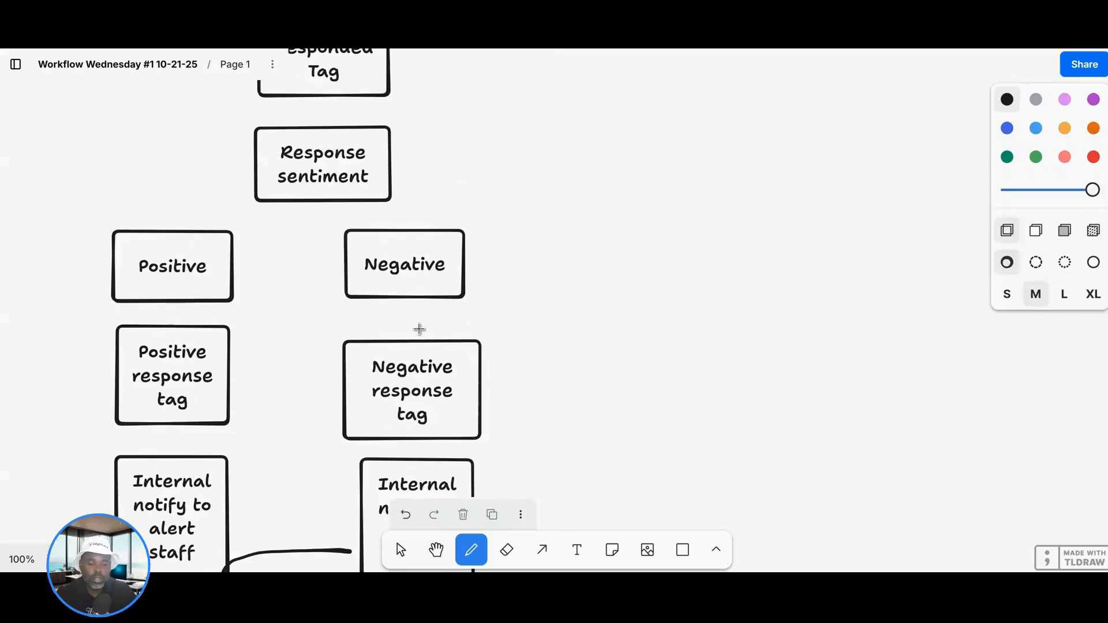
scroll(419, 329, up, 3)
scroll(440, 324, up, 3)
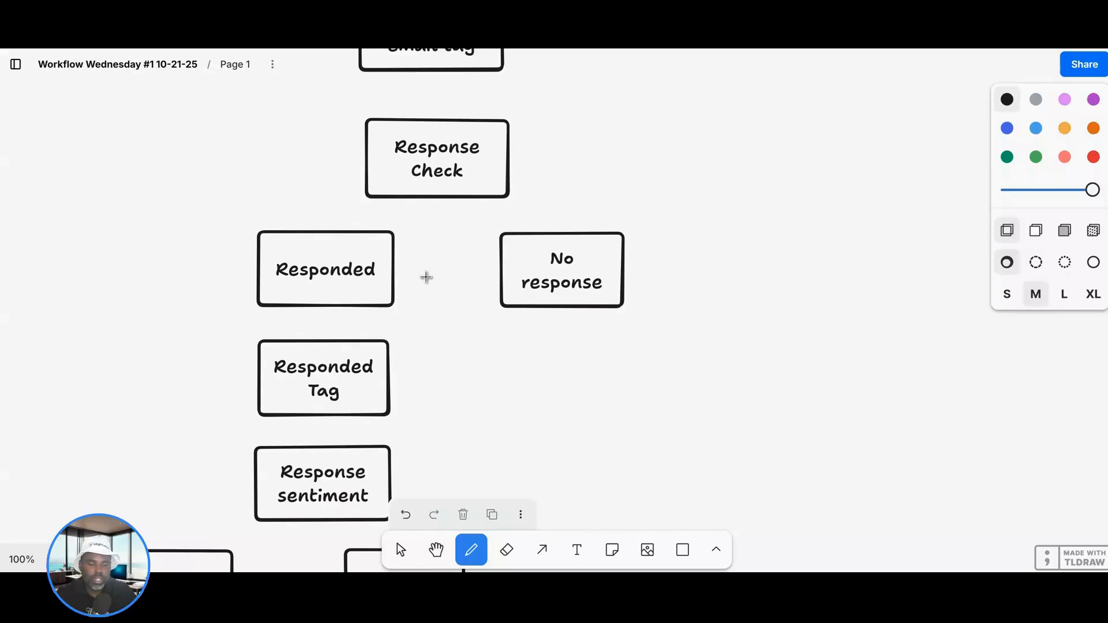
scroll(427, 280, up, 3)
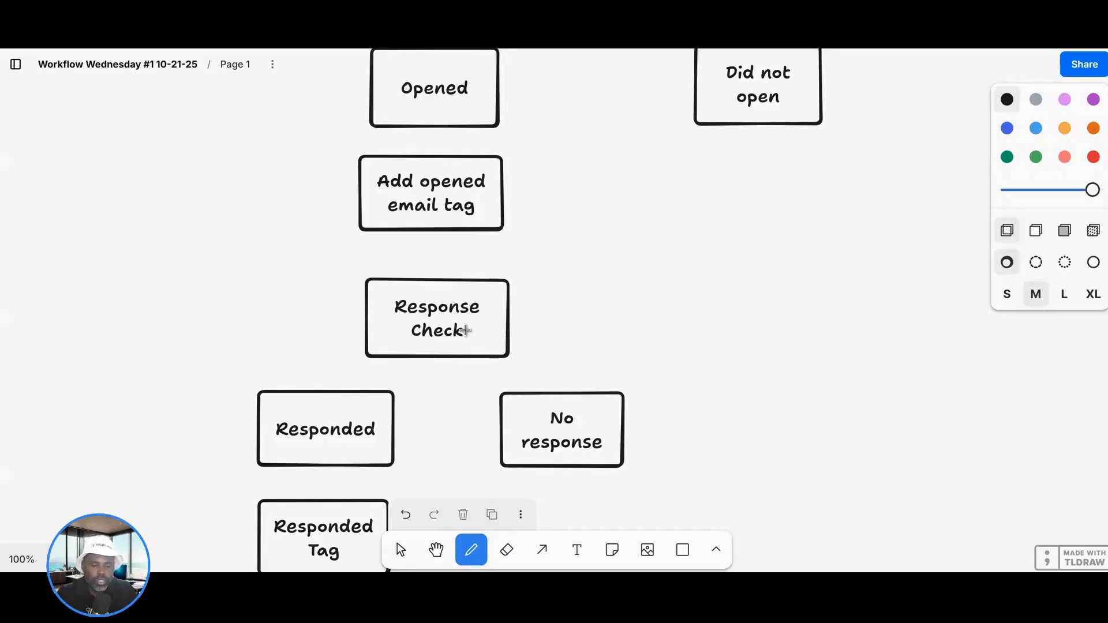
scroll(465, 330, down, 3)
scroll(465, 330, up, 4)
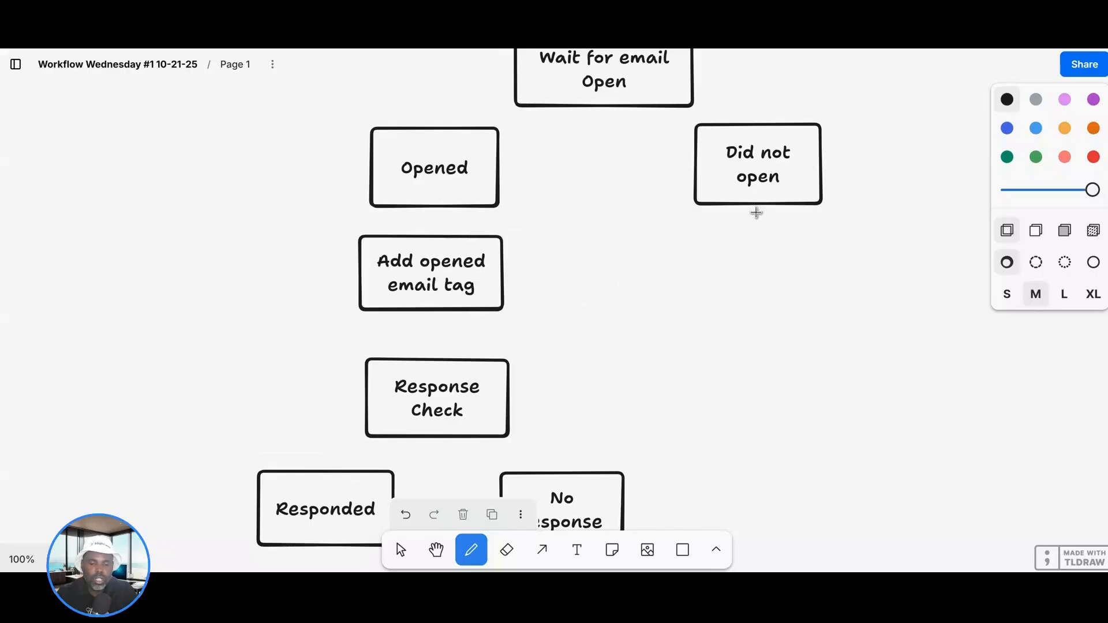
scroll(751, 220, up, 10)
scroll(744, 228, down, 3)
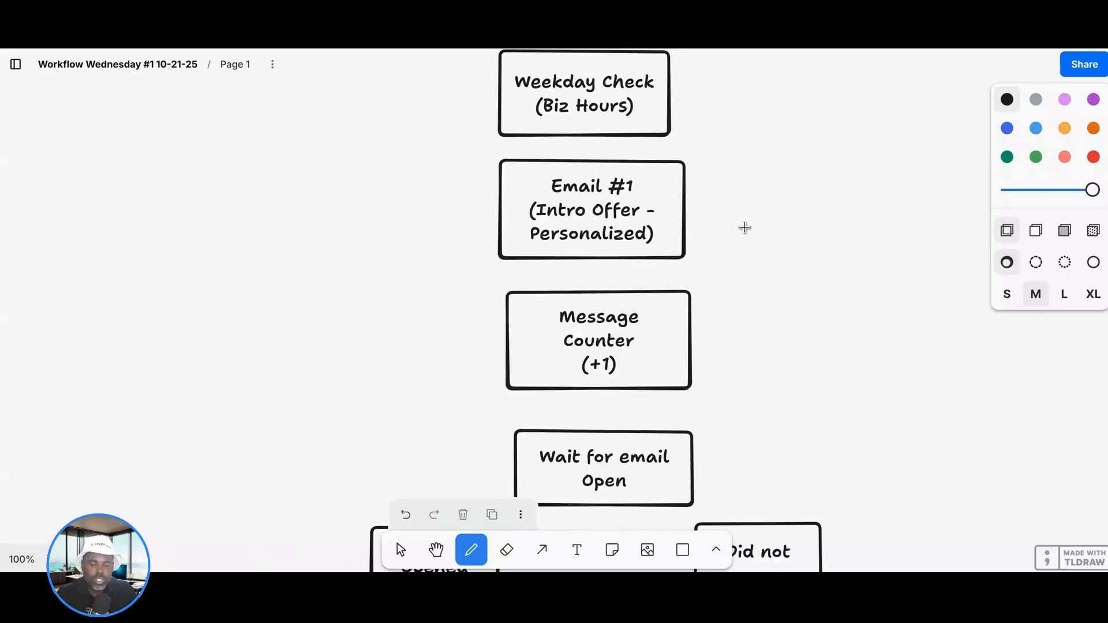
Draw a rectangle of similar width below the "Did not open" box and label it "Follow counter (+1)"
scroll(745, 228, down, 3)
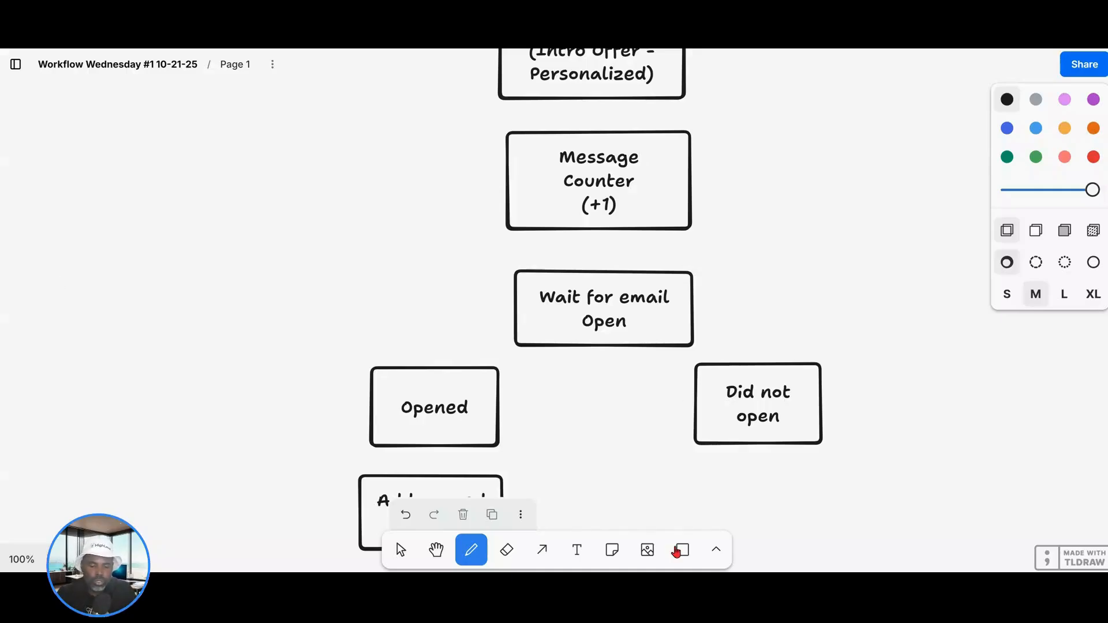
key(r)
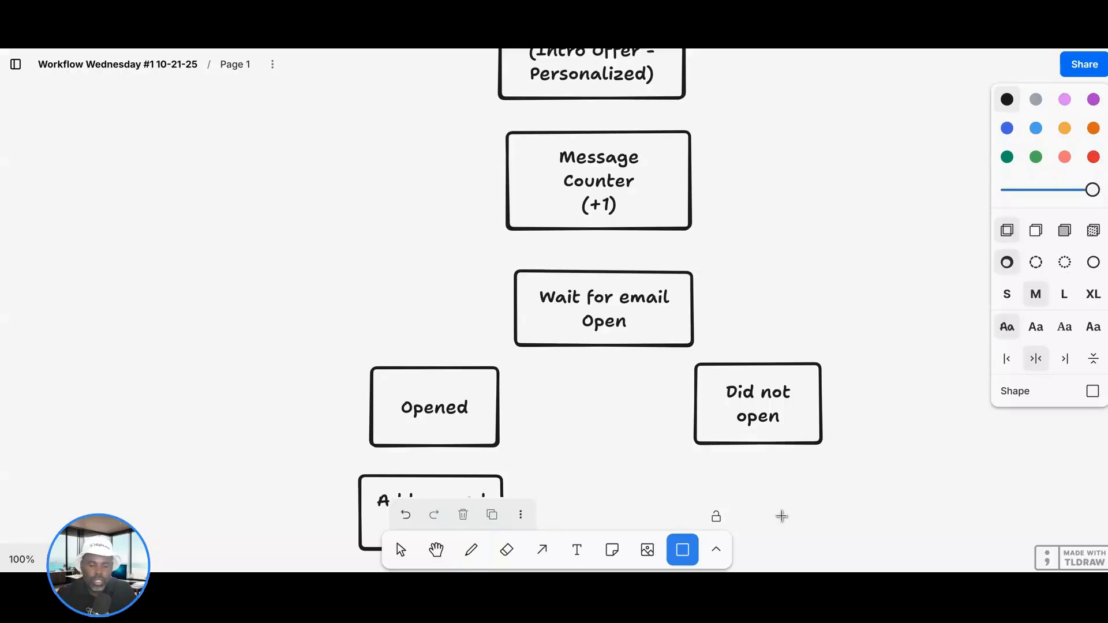
drag(694, 466, 827, 537)
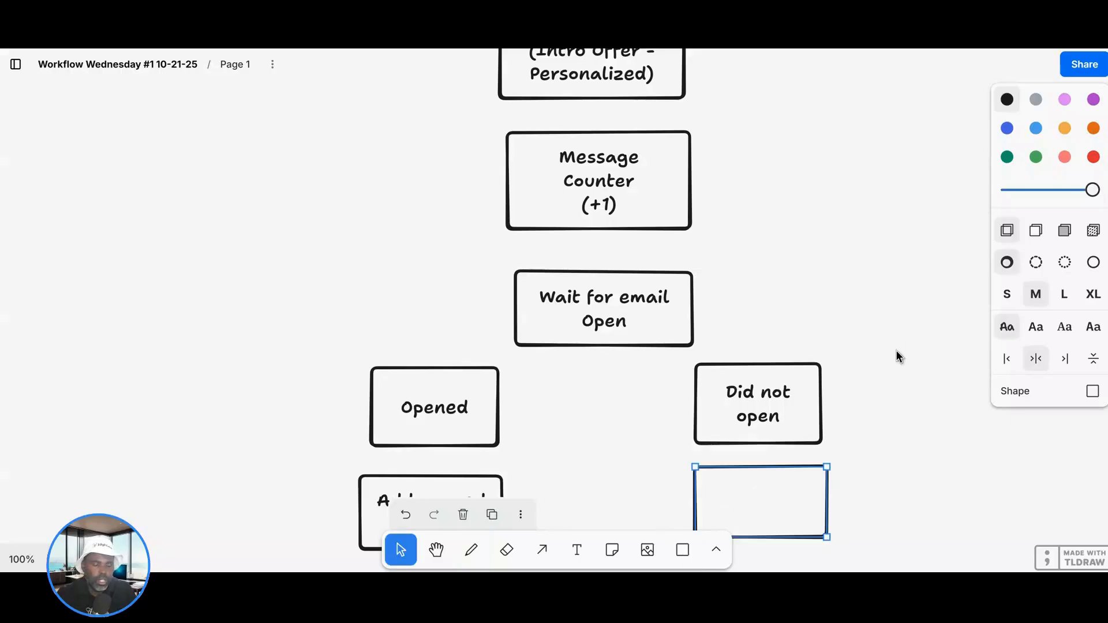
scroll(808, 346, down, 4)
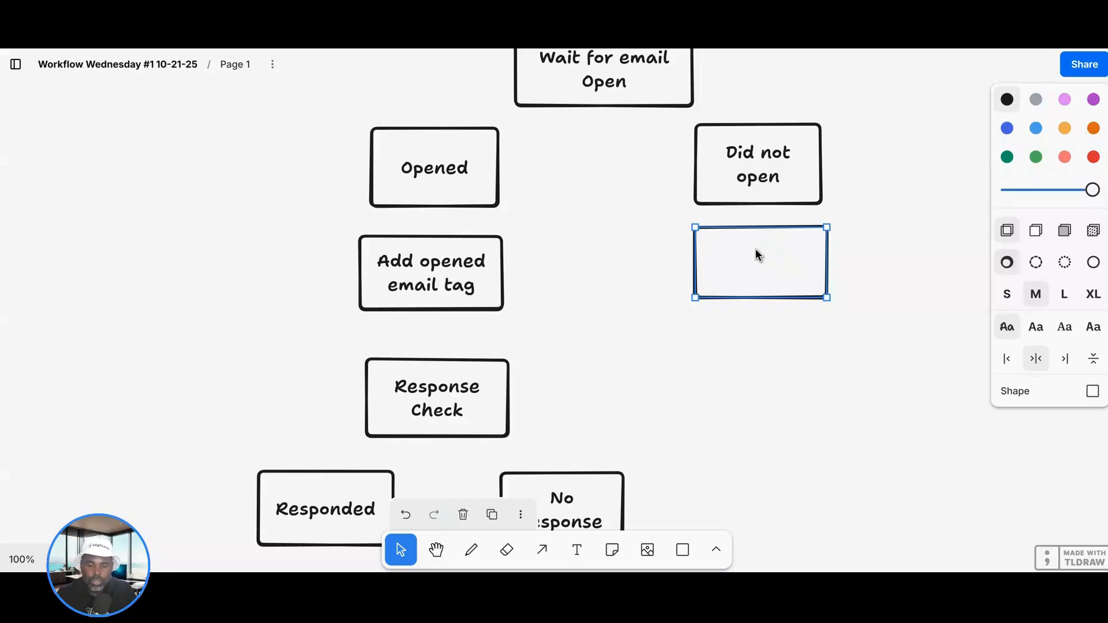
double_click(756, 264)
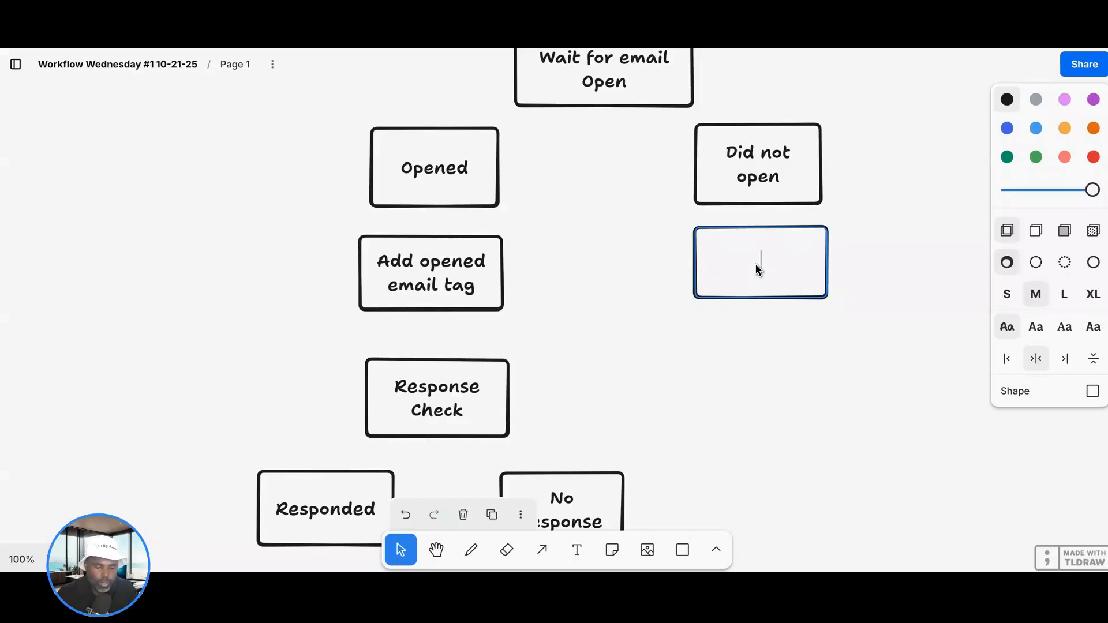
text(Follow )
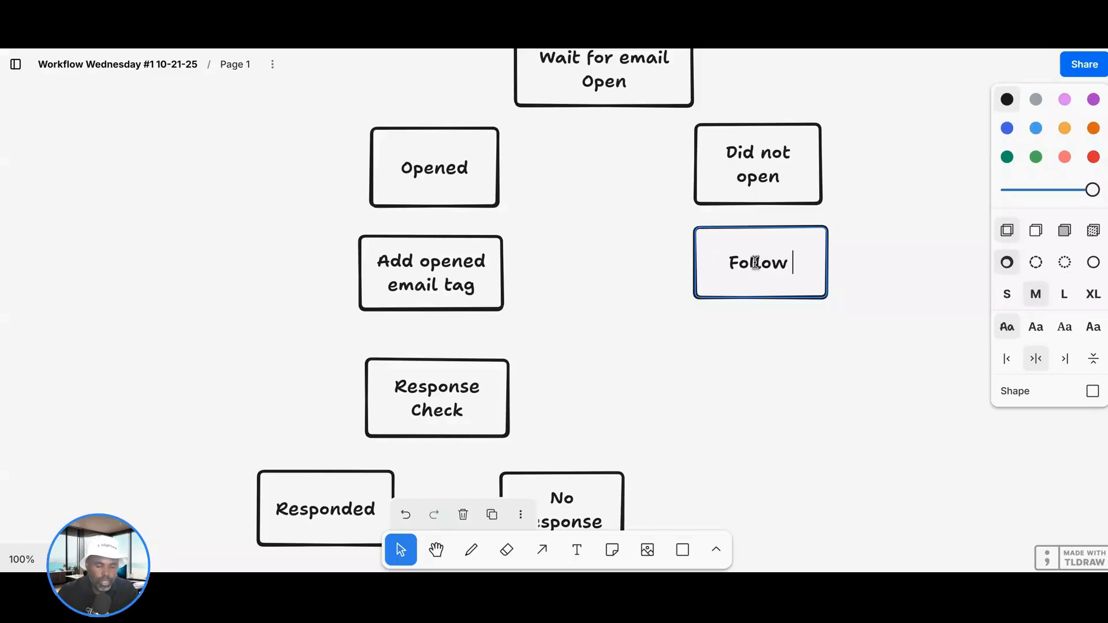
text(counter)
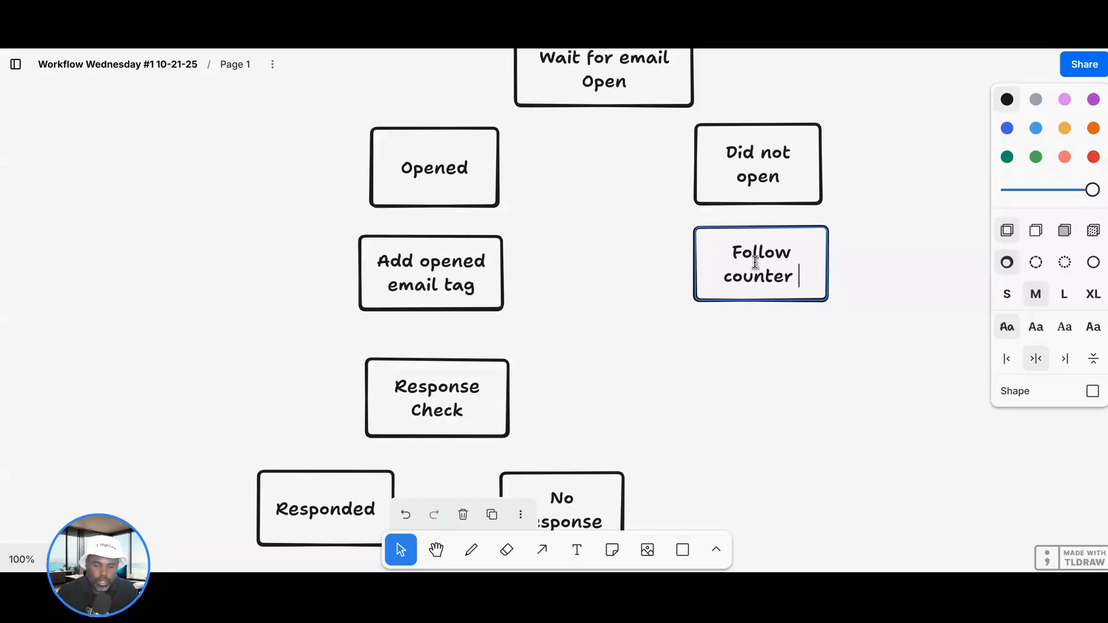
text( ()
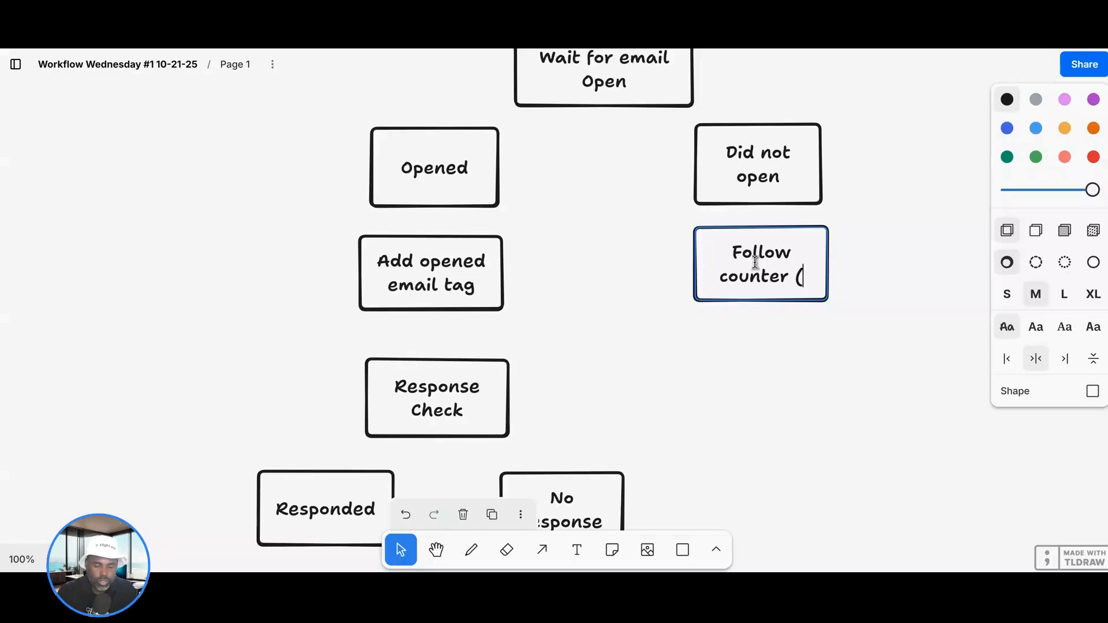
text(+1))
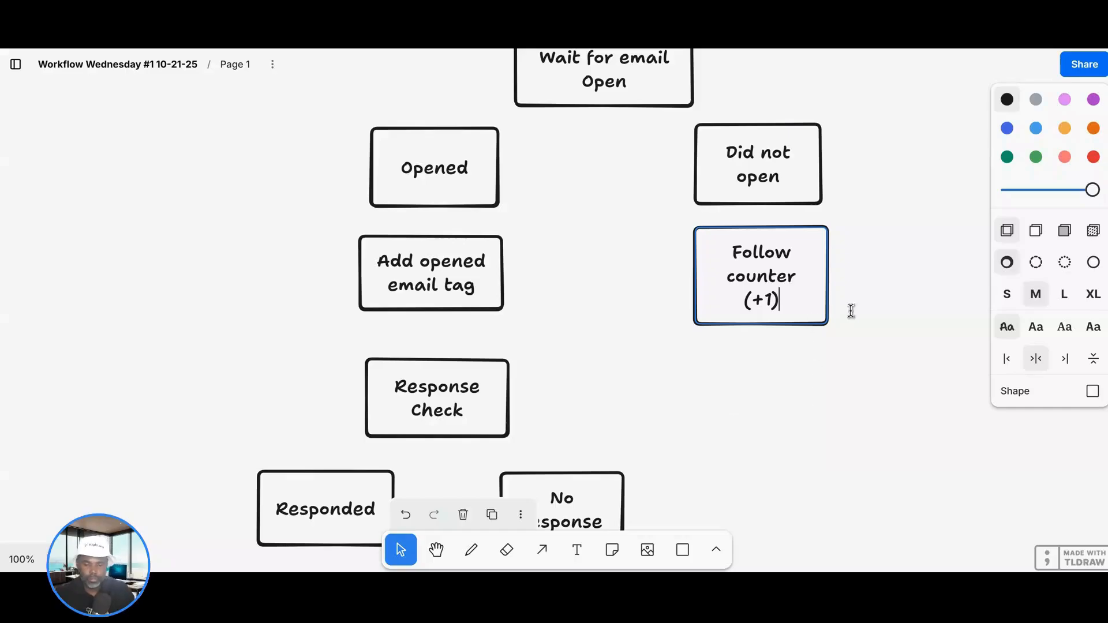
Draw a rectangle below the "Follow counter (+1)" box and label it "Cold email #2"
click(682, 551)
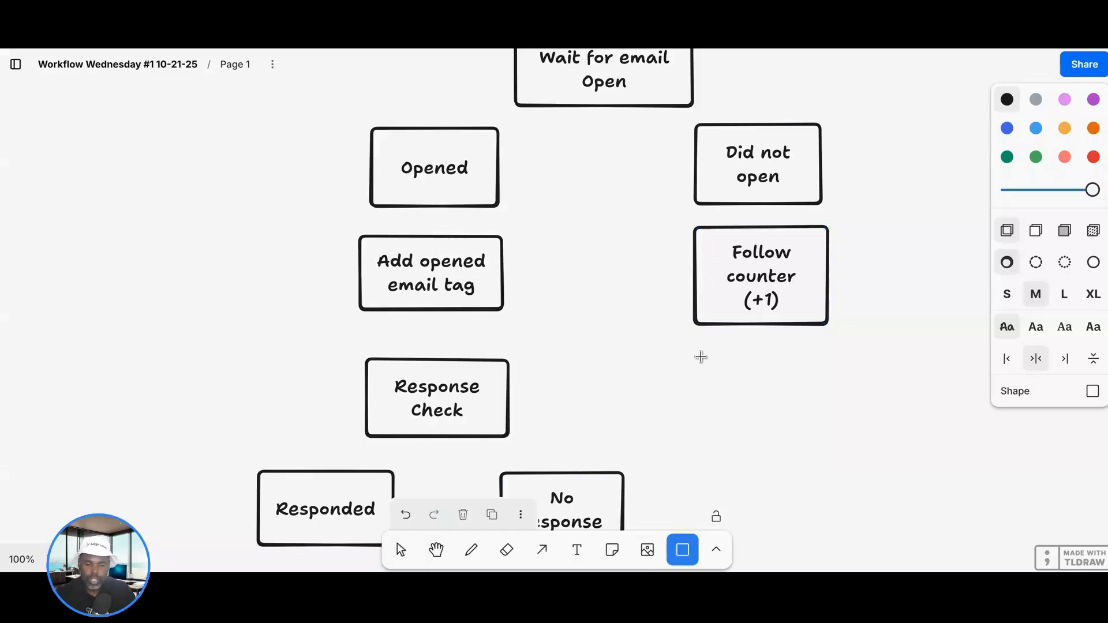
drag(699, 356, 842, 435)
double_click(756, 388)
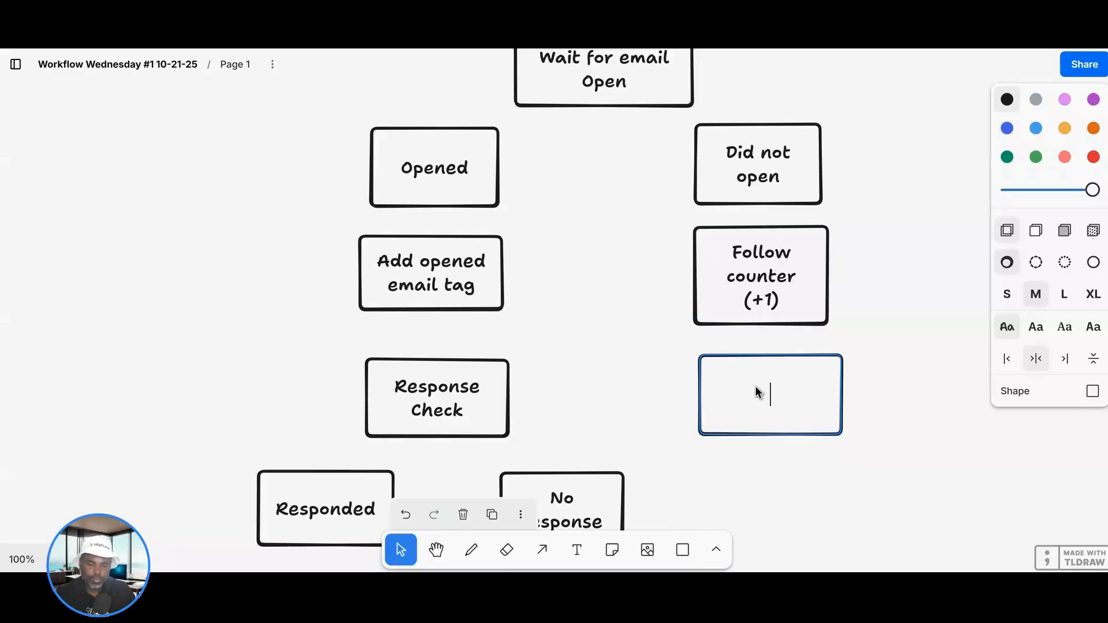
text(Cold e)
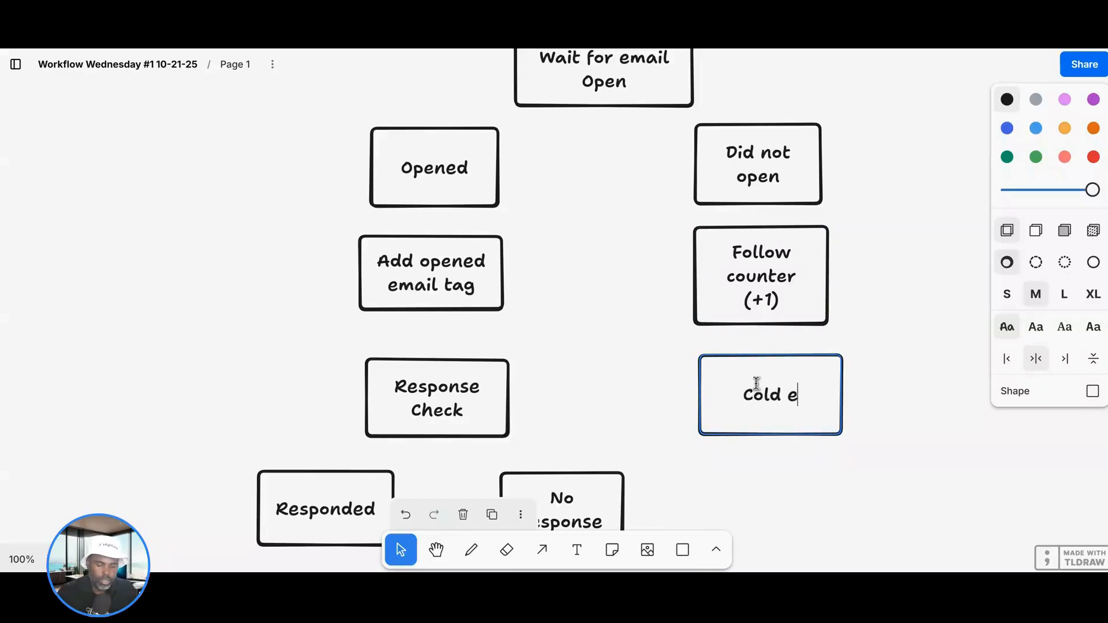
text(mail #2)
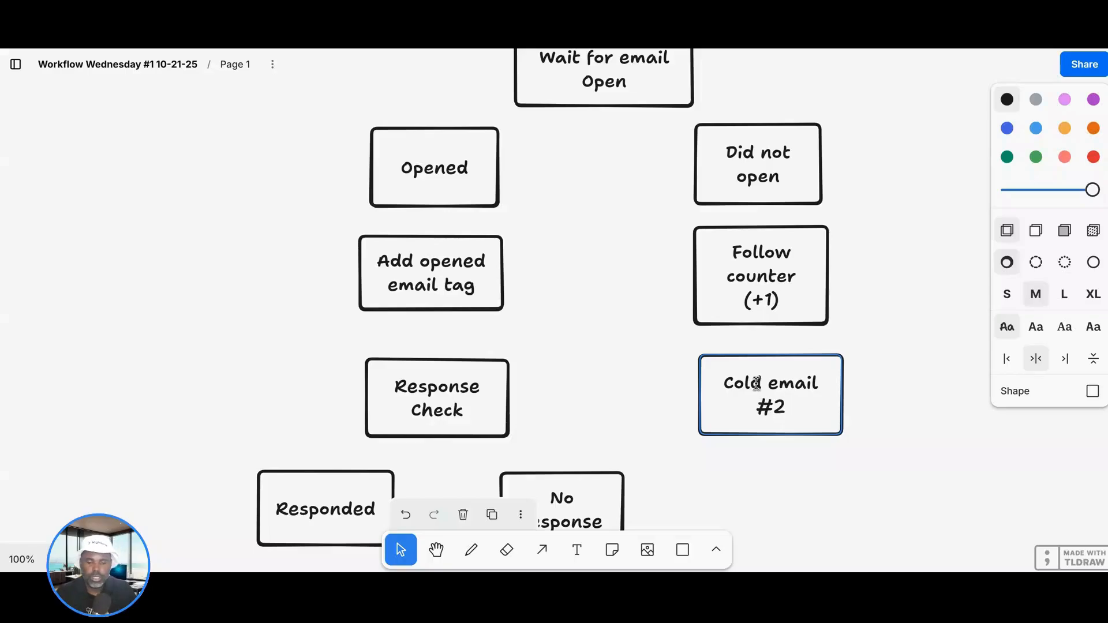
scroll(872, 257, down, 2)
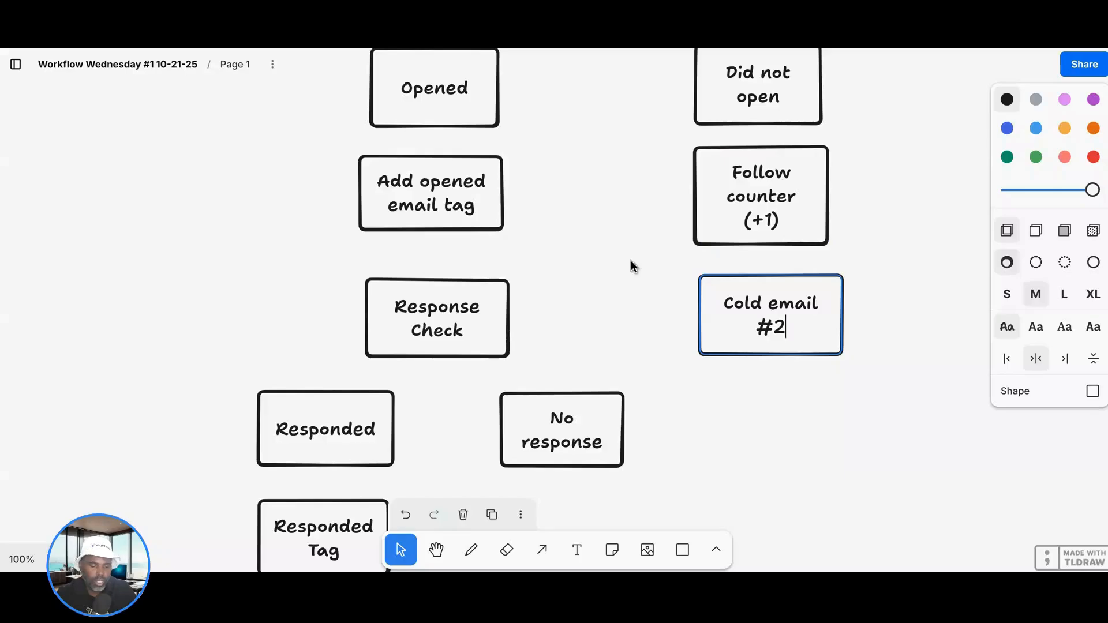
scroll(631, 259, down, 3)
scroll(631, 261, down, 5)
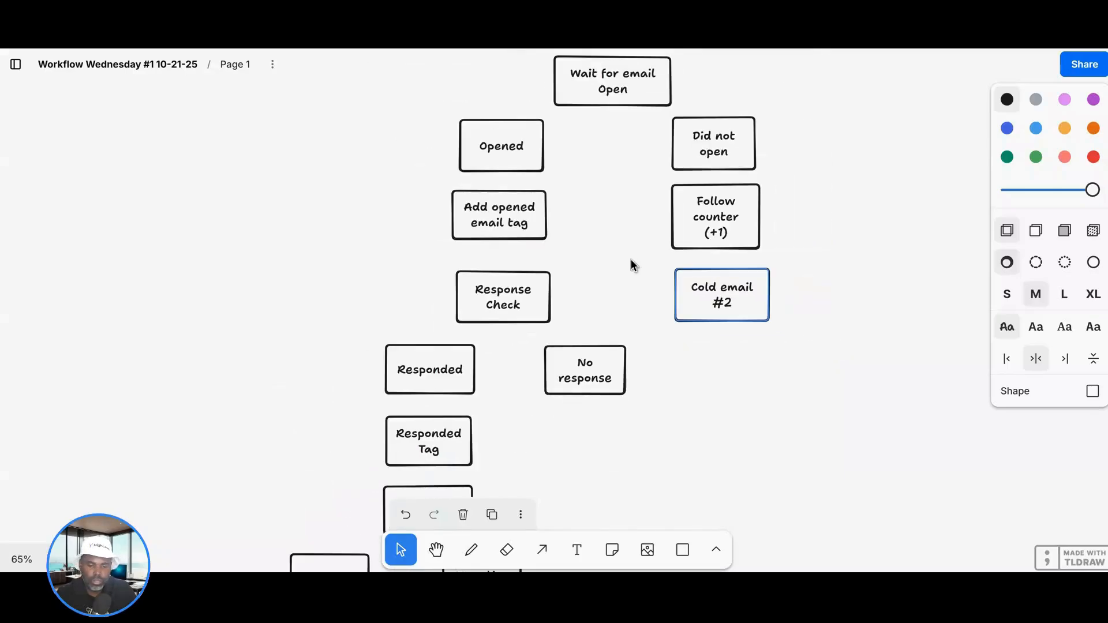
scroll(632, 265, down, 1)
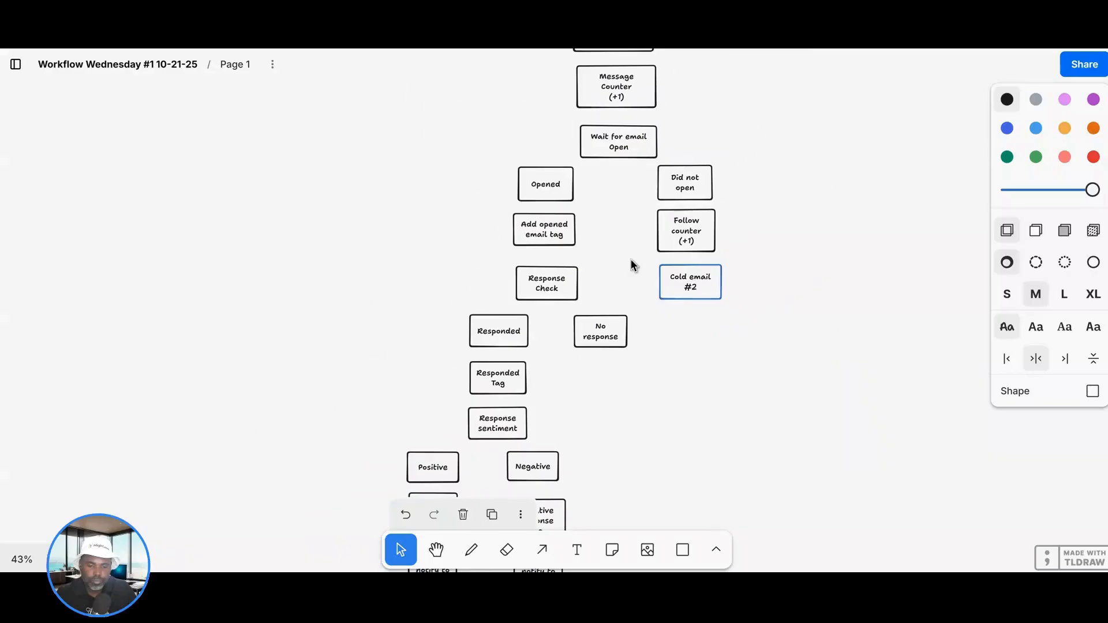
scroll(632, 259, down, 1)
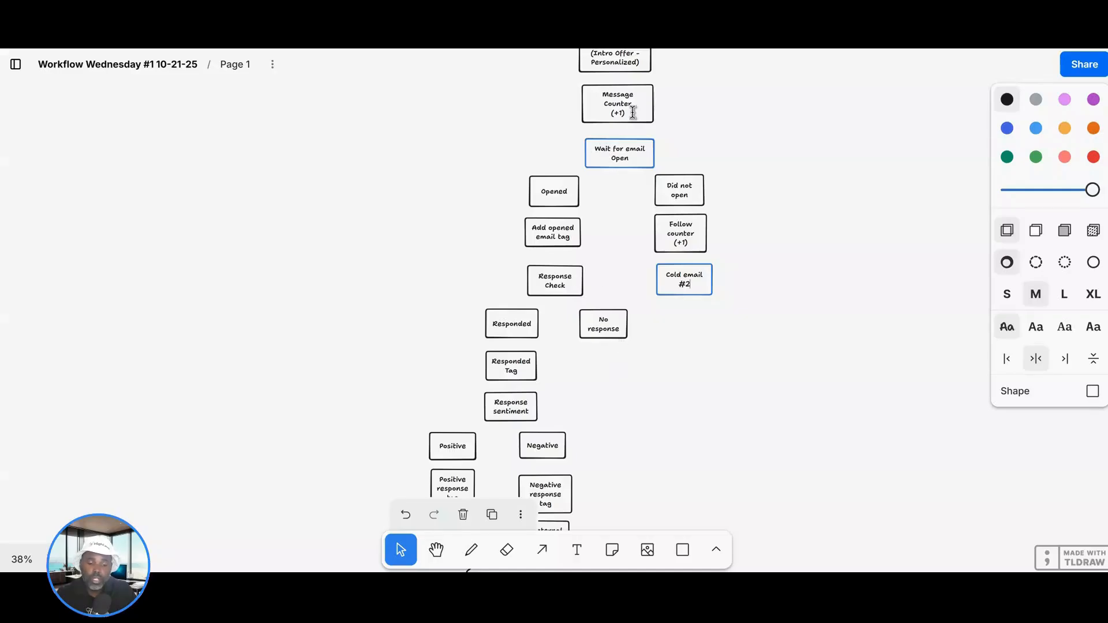
click(682, 550)
key(r)
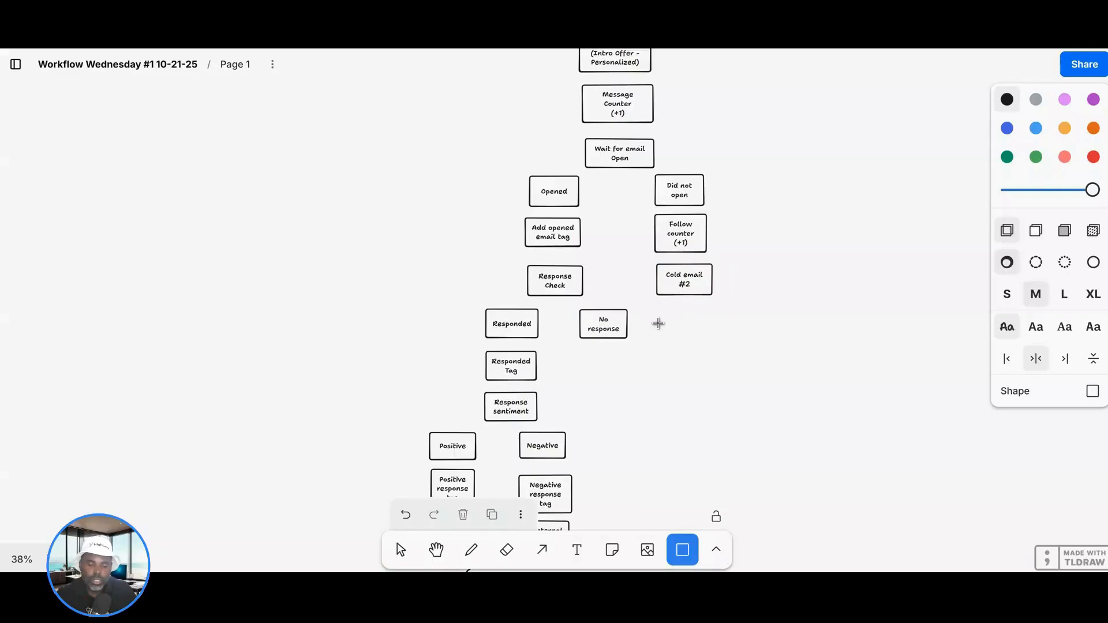
mouse_move(656, 312)
mouse_down()
mouse_move(728, 336)
mouse_move(706, 335)
mouse_up()
click(400, 550)
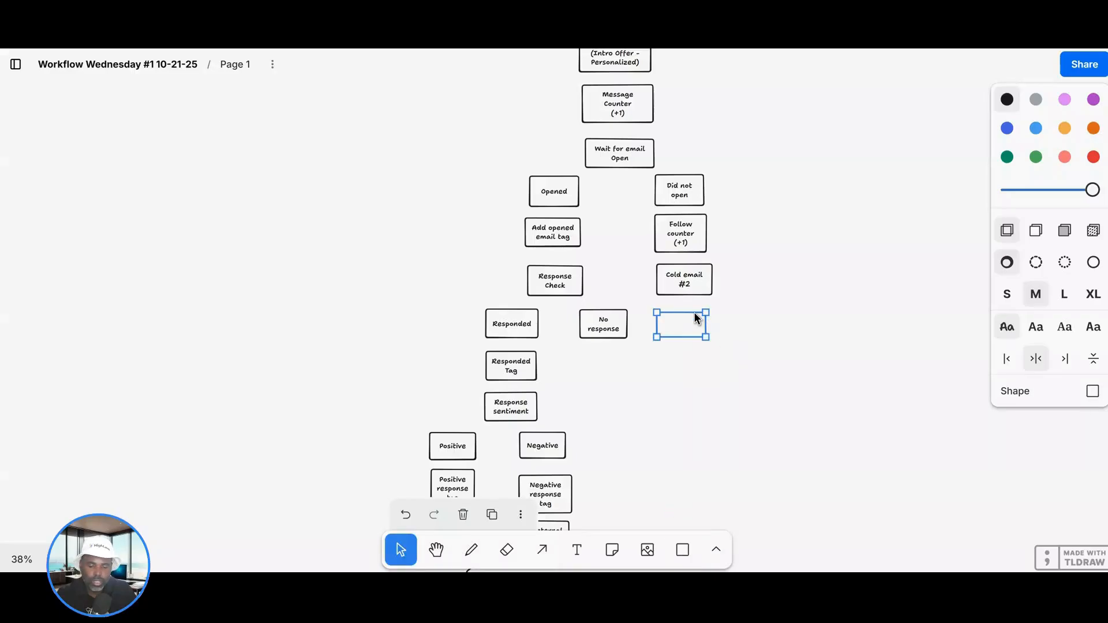
key(Delete)
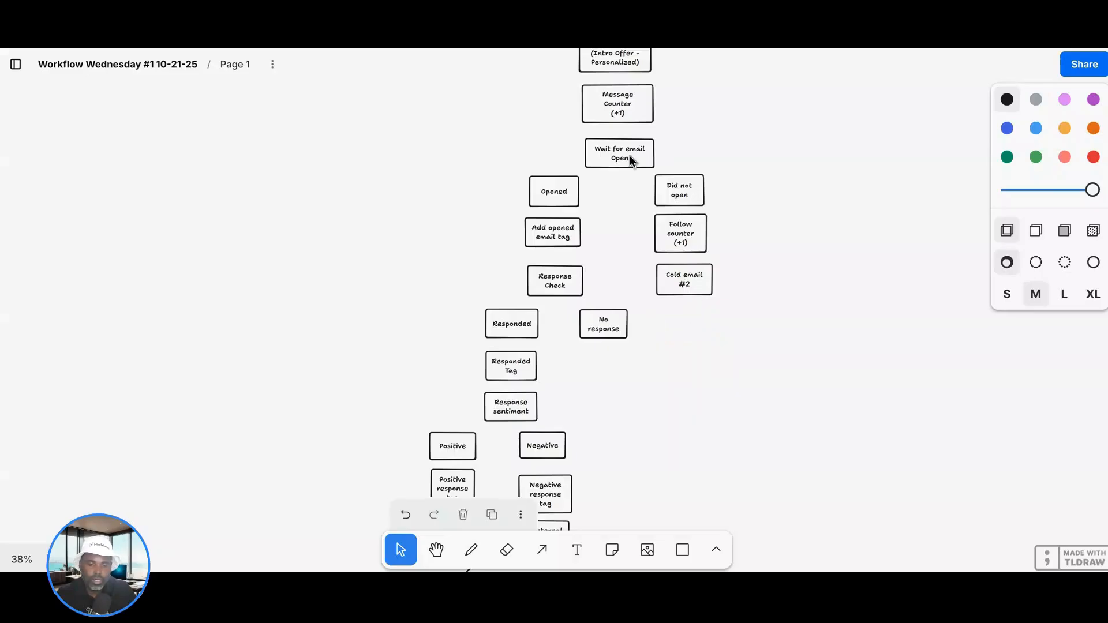
Duplicate the "Wait for email Open" box and place the copy below the "Cold email #2" box
click(648, 152)
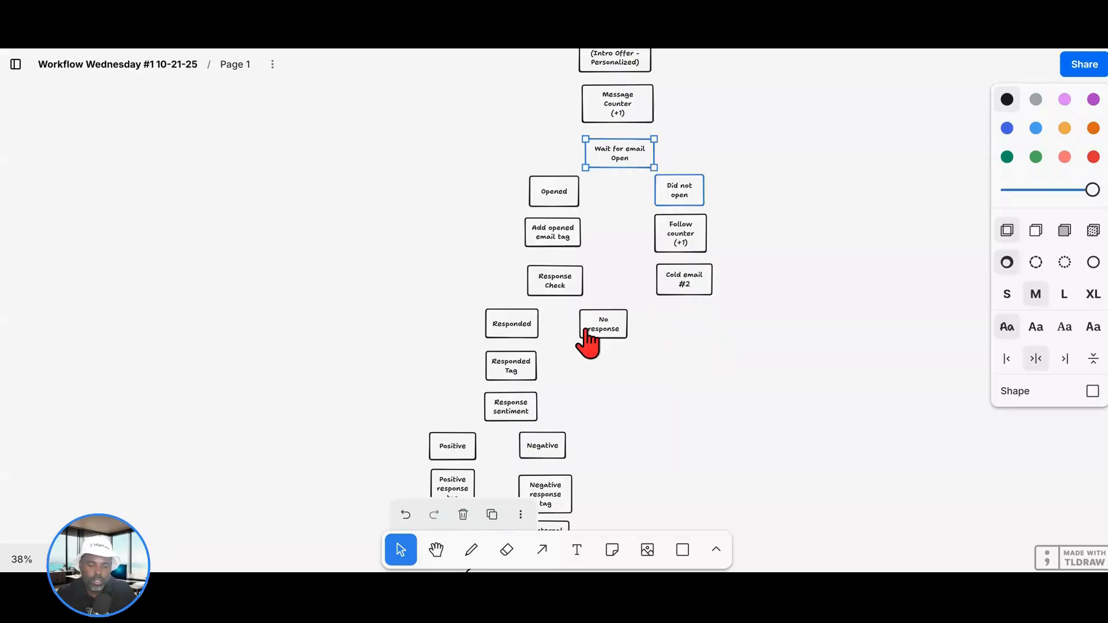
key(ctrl+d)
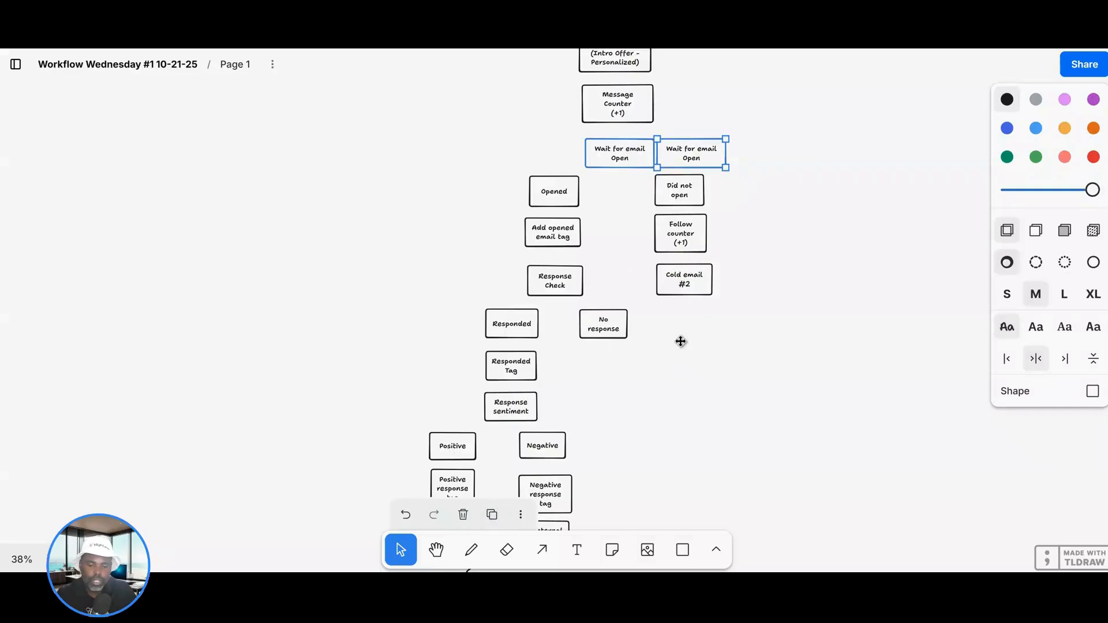
drag(681, 342, 678, 326)
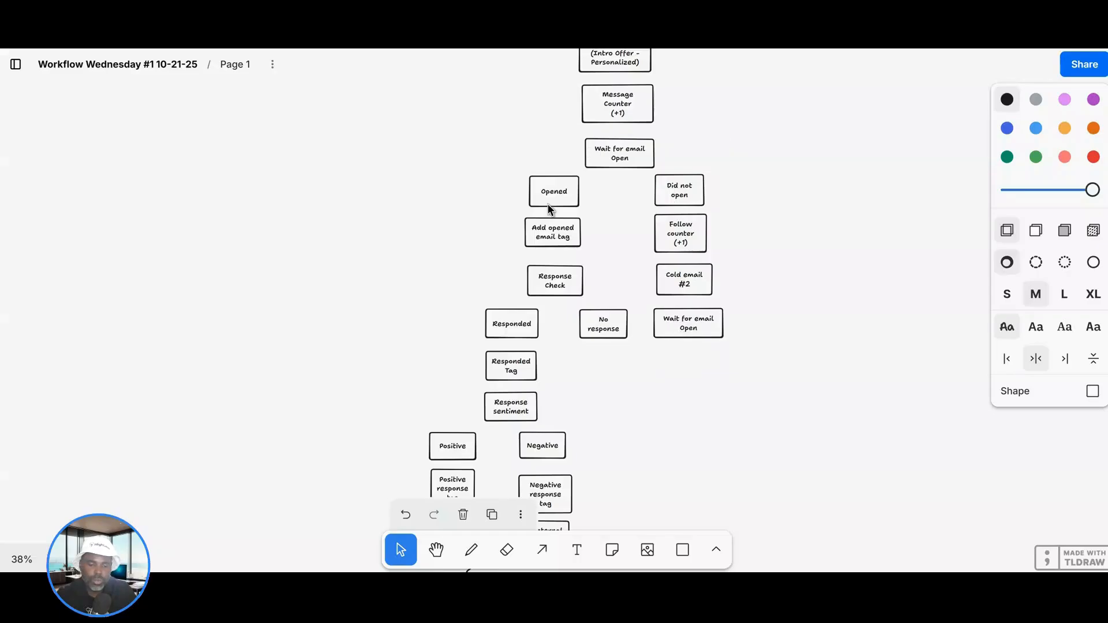
key(ctrl+z)
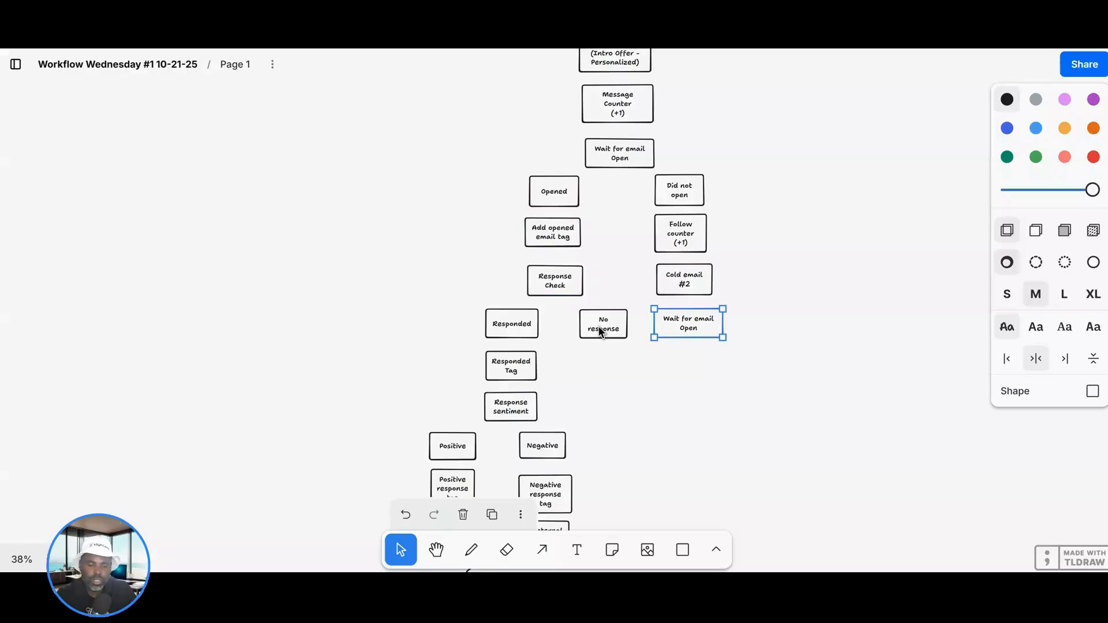
Duplicate the "Opened" branch through its sentiment boxes and positive staff alert, and place the copy below the second "Wait for email Open" box
drag(471, 169, 612, 354)
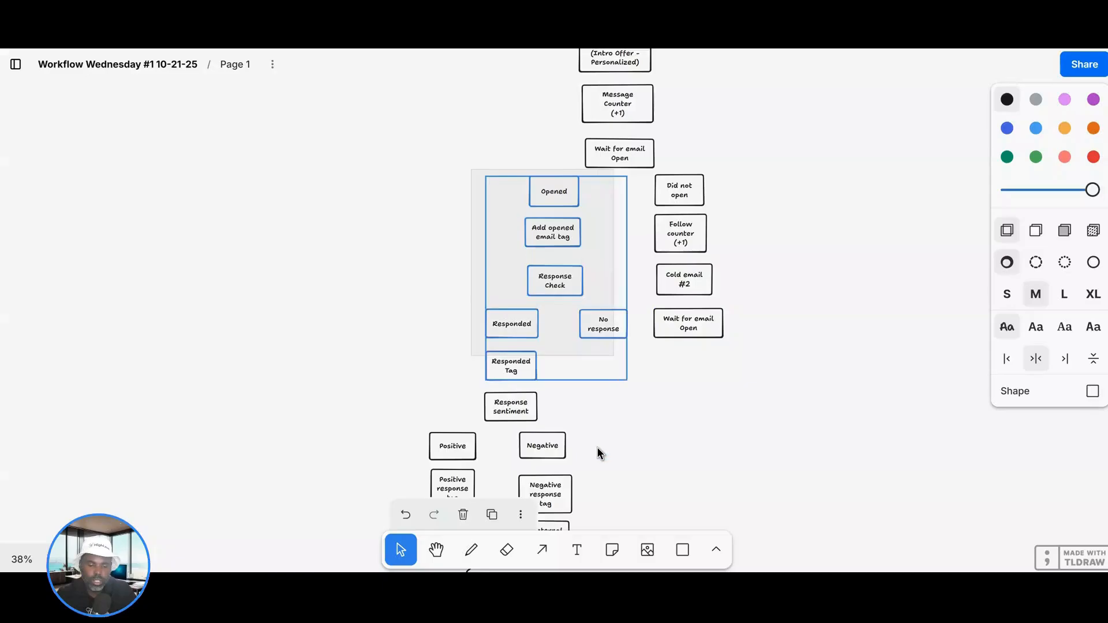
drag(597, 448, 589, 527)
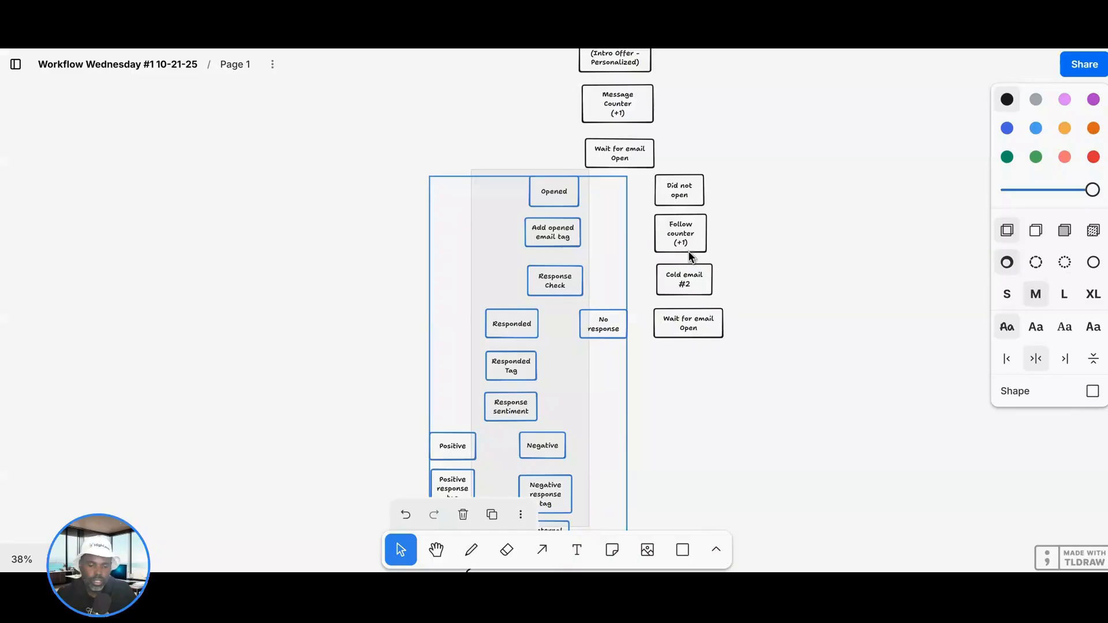
scroll(621, 330, down, 5)
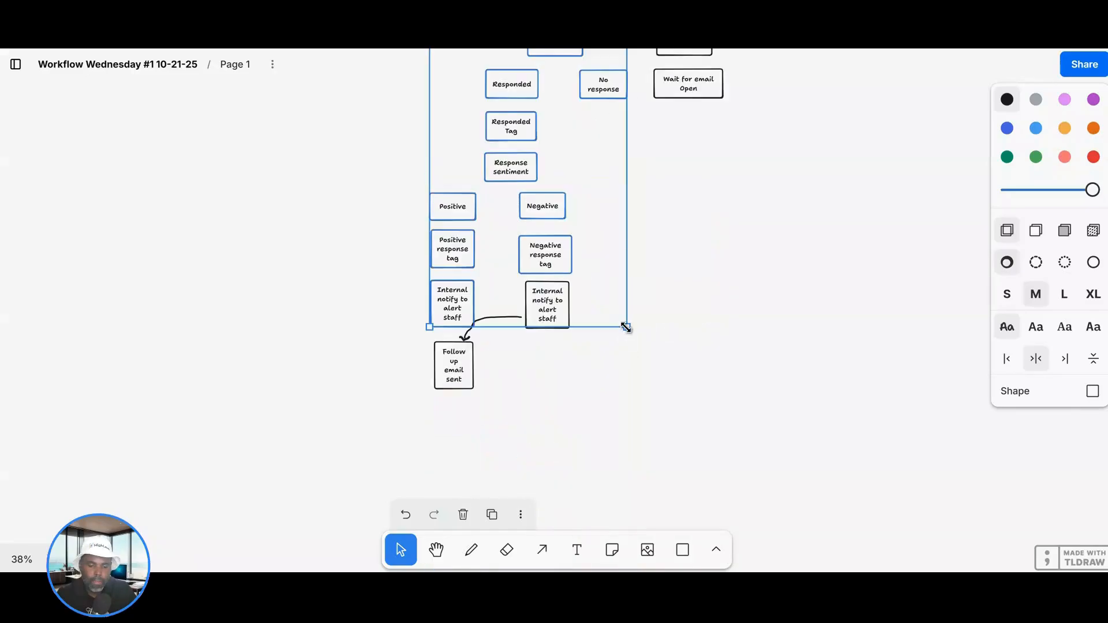
key(ctrl+z)
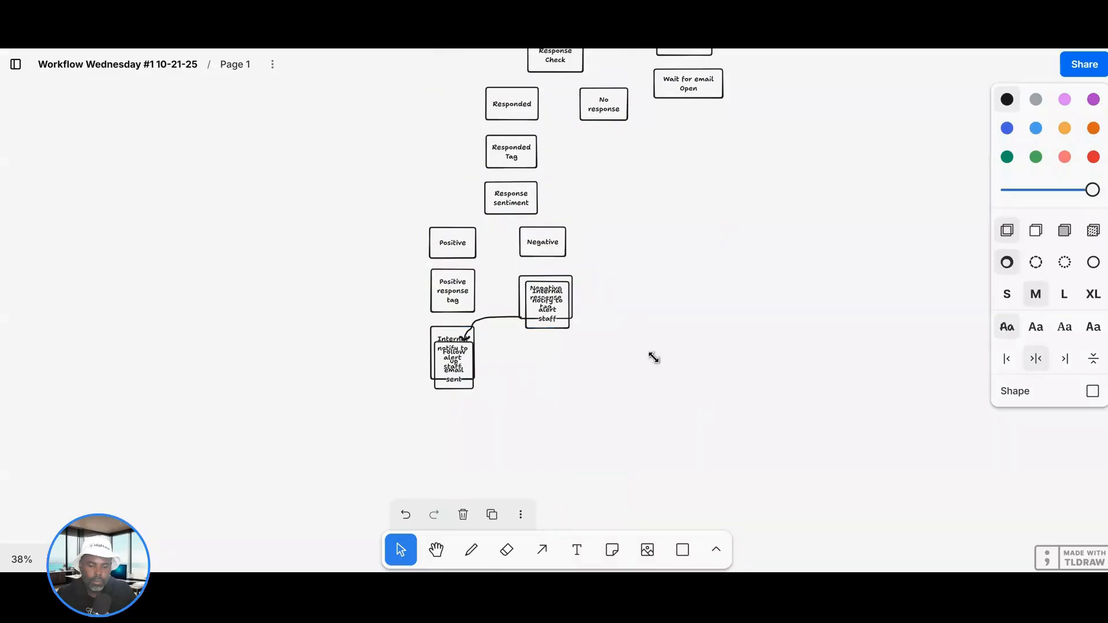
key(ctrl+z)
key(ctrl+shift+z)
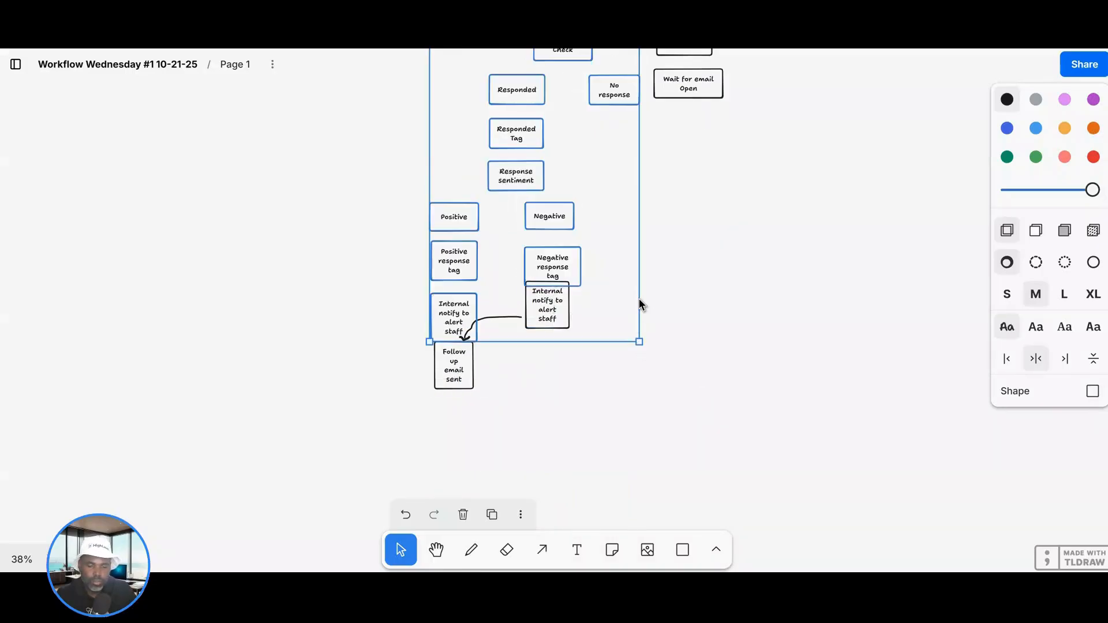
key(ctrl+z)
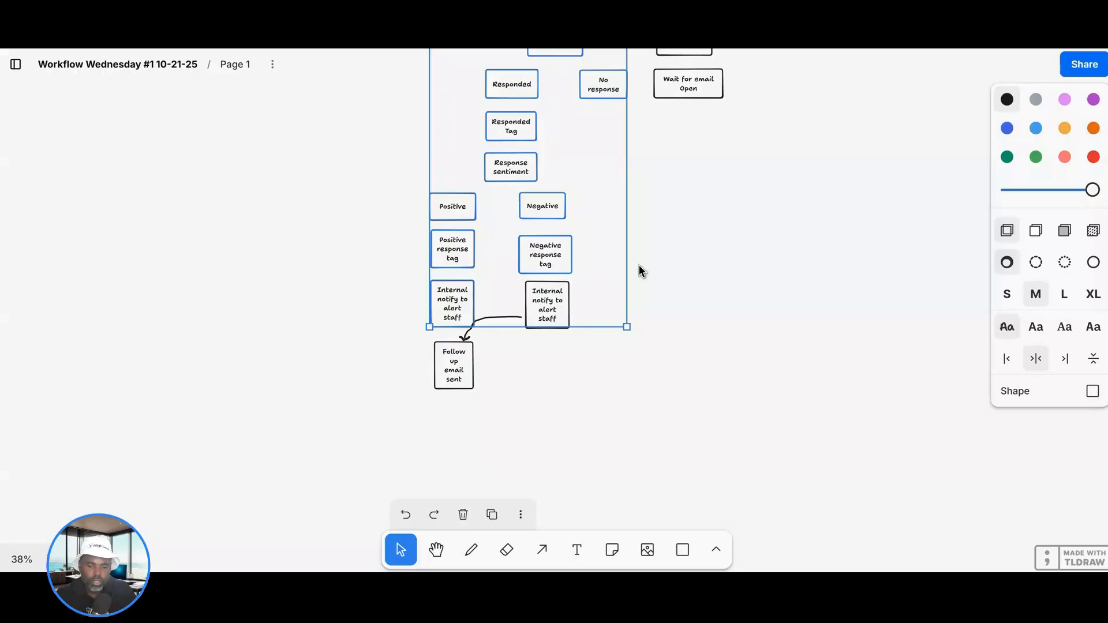
scroll(638, 267, up, 5)
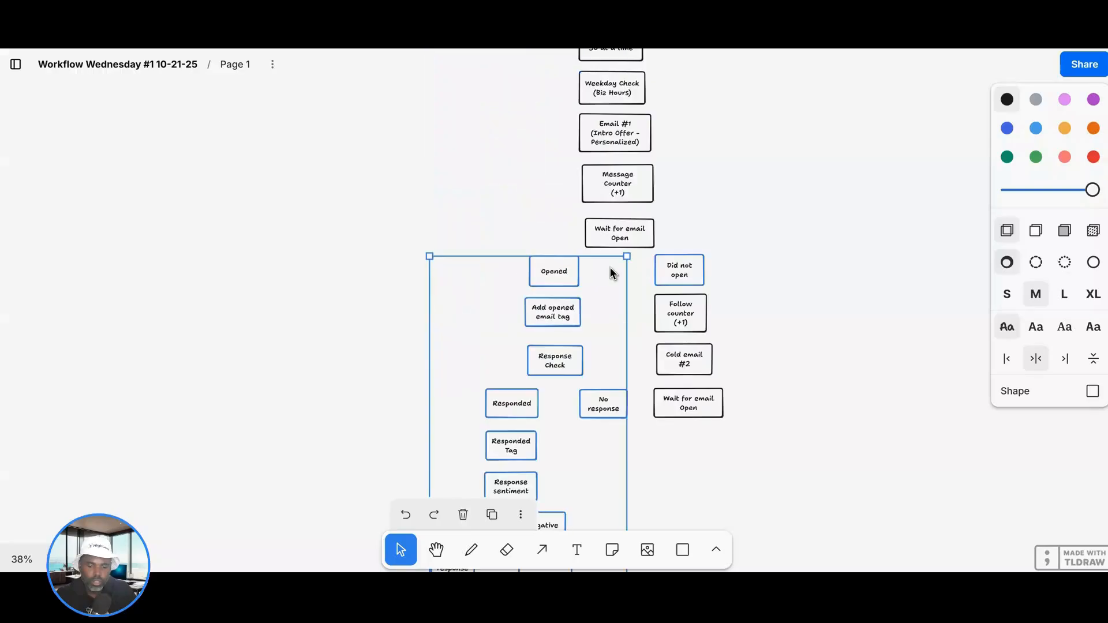
click(492, 514)
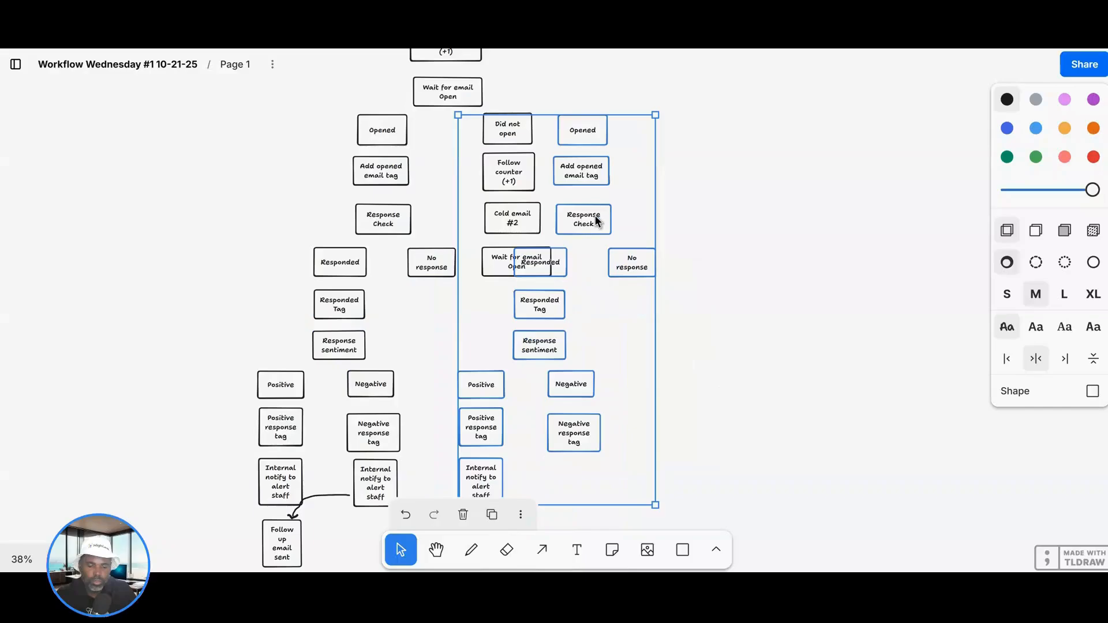
drag(621, 237, 550, 389)
Move the "Follow up email sent" box below the copied positive branch's "Internal notify to alert staff" box
scroll(639, 303, down, 2)
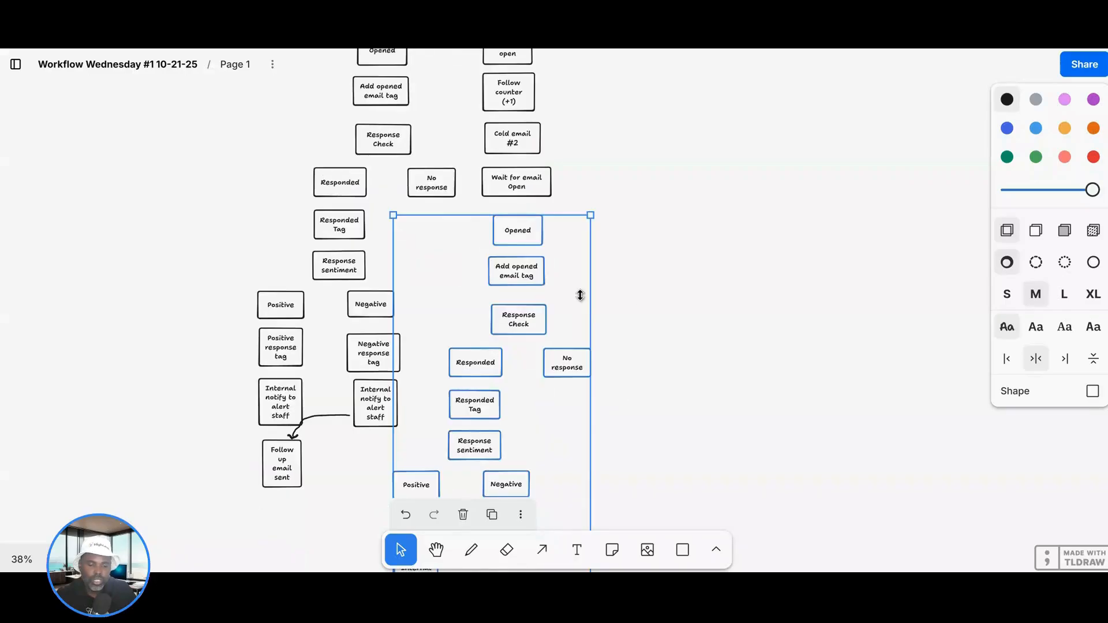
scroll(518, 275, up, 2)
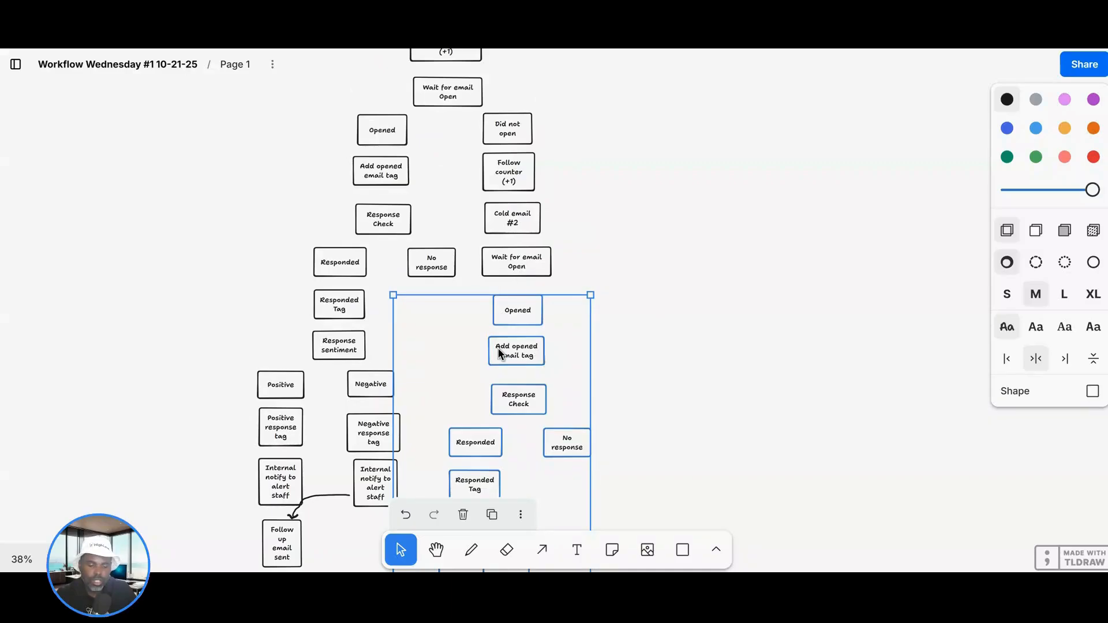
scroll(498, 348, down, 2)
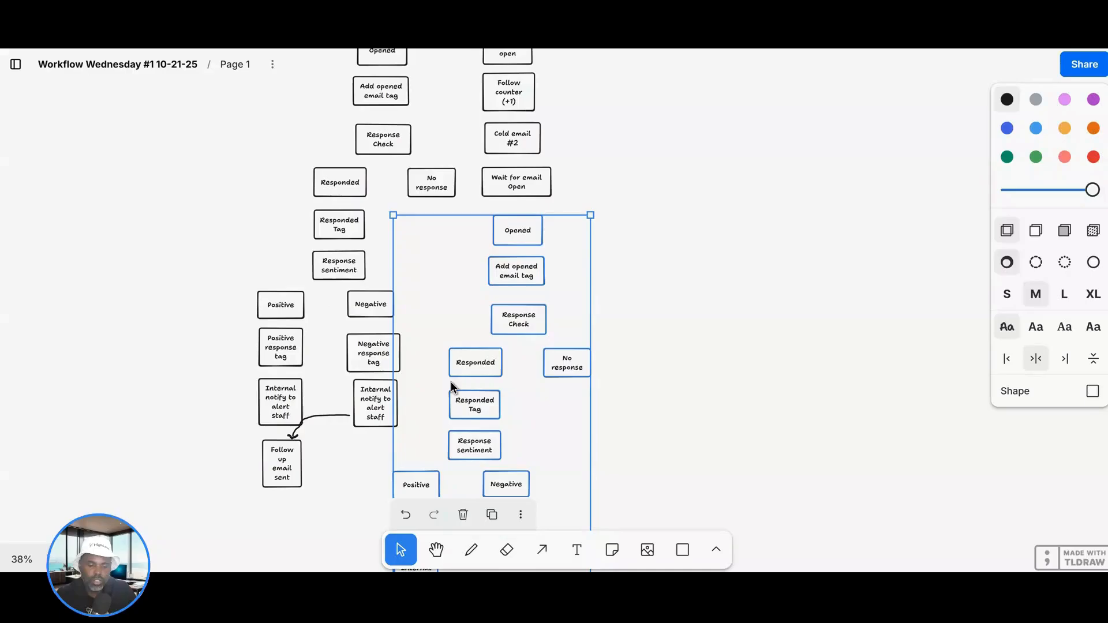
scroll(449, 364, down, 2)
scroll(424, 358, down, 4)
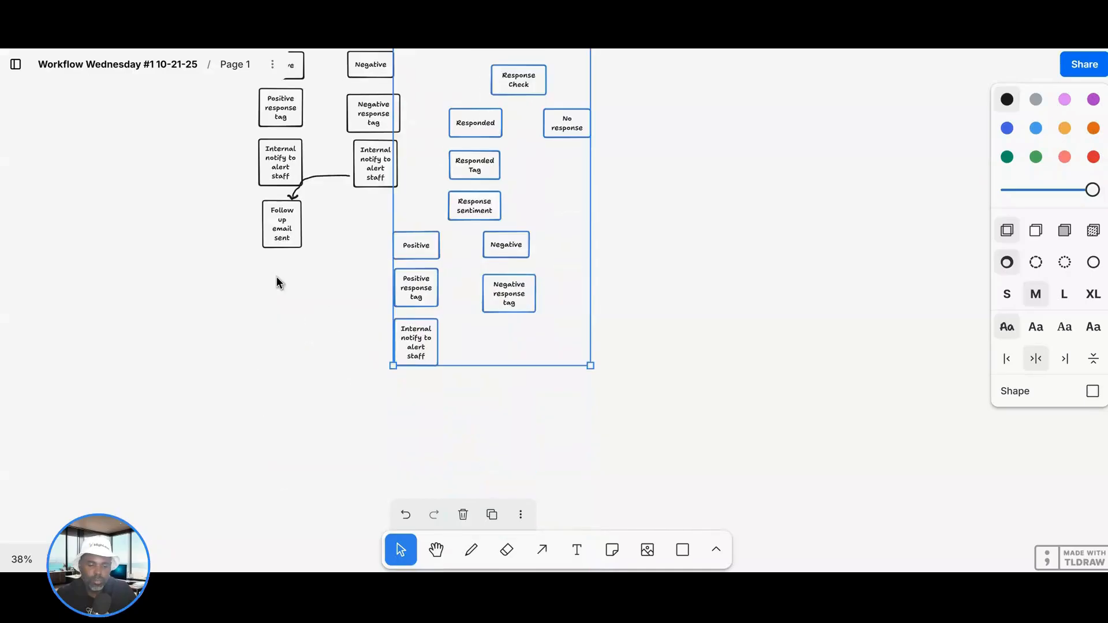
key(Escape)
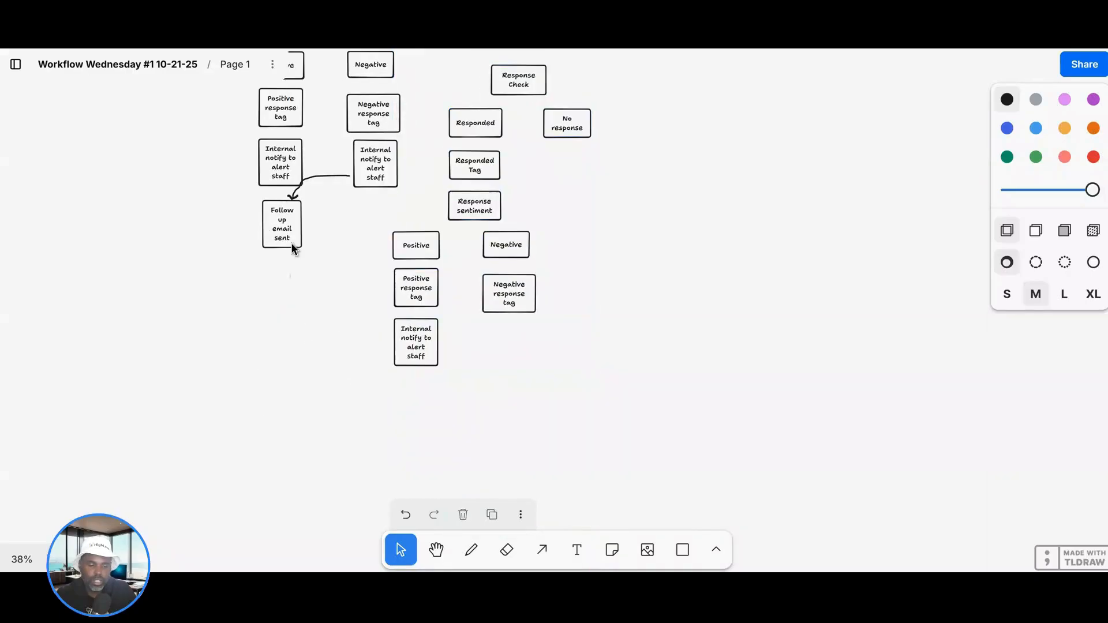
drag(292, 248, 425, 417)
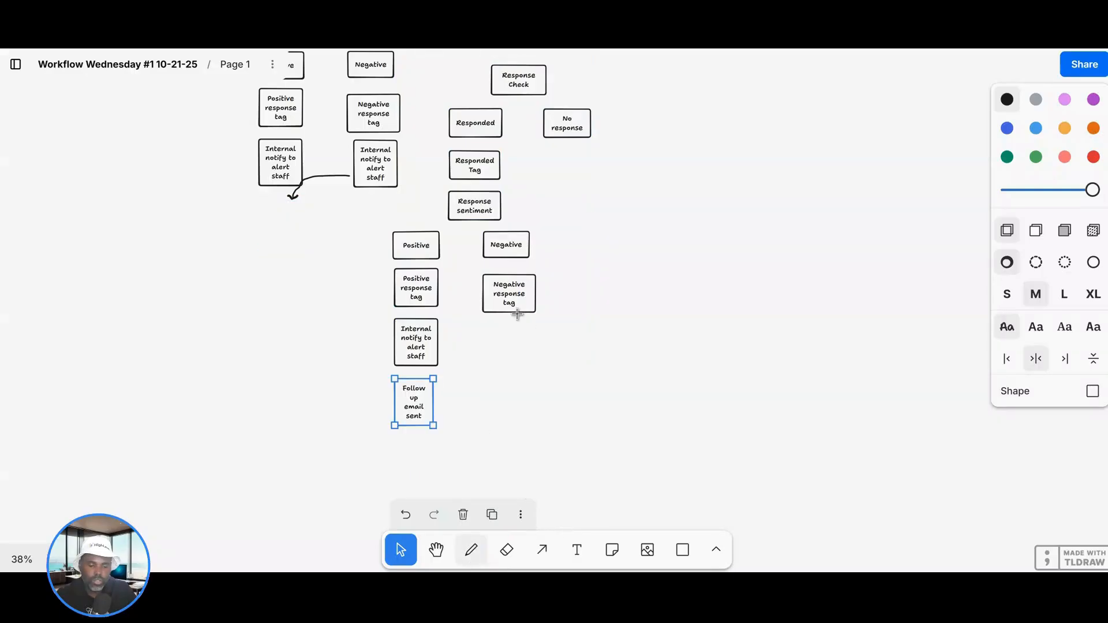
Draw a freehand arrow from the copied "Negative response tag" box to the "Follow up email sent" box
key(d)
drag(510, 314, 494, 349)
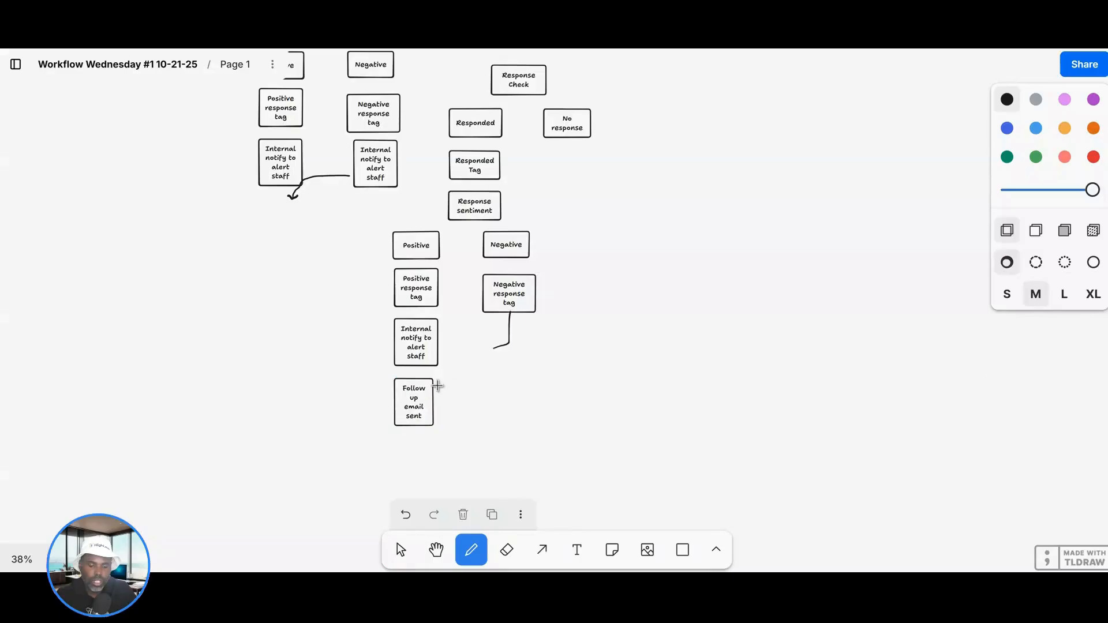
mouse_move(437, 386)
mouse_down()
mouse_move(440, 377)
mouse_move(450, 387)
mouse_move(436, 380)
mouse_up()
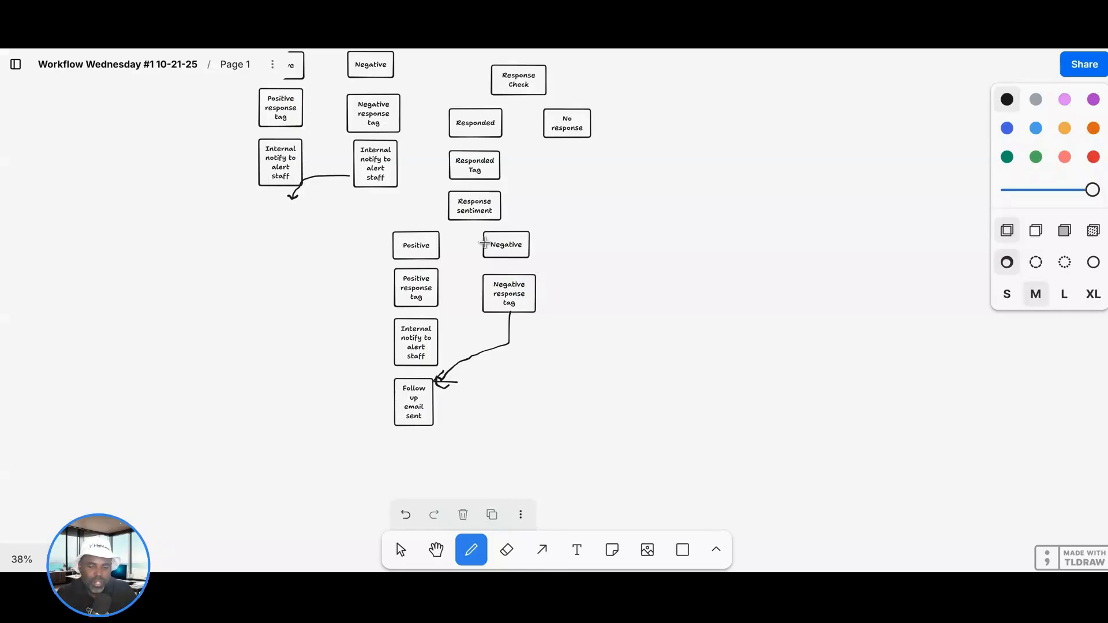
scroll(611, 284, up, 3)
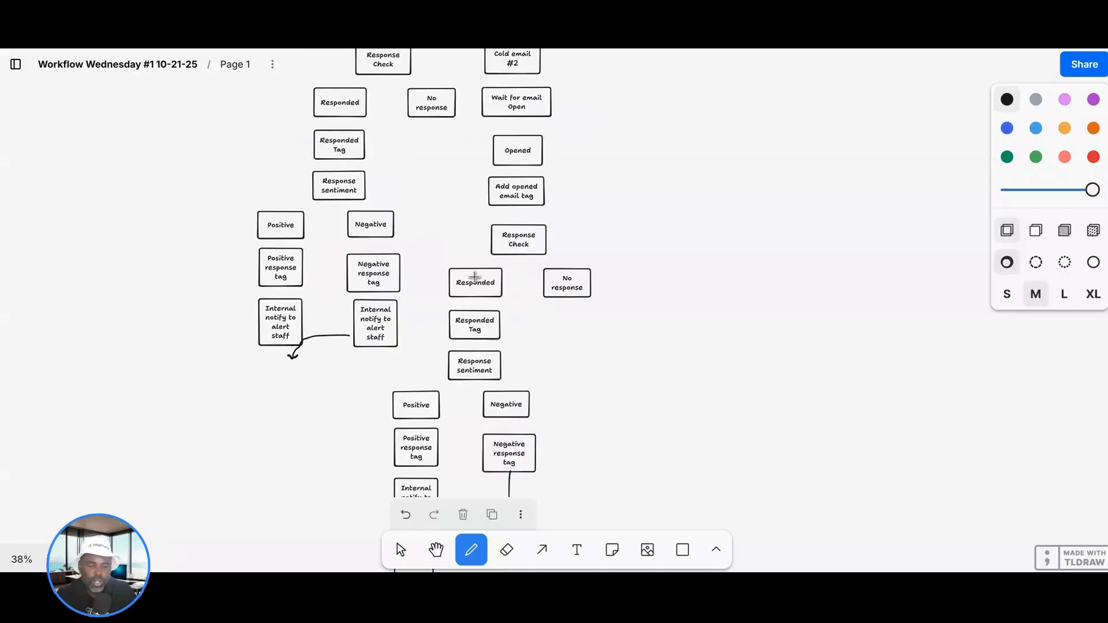
scroll(474, 277, up, 3)
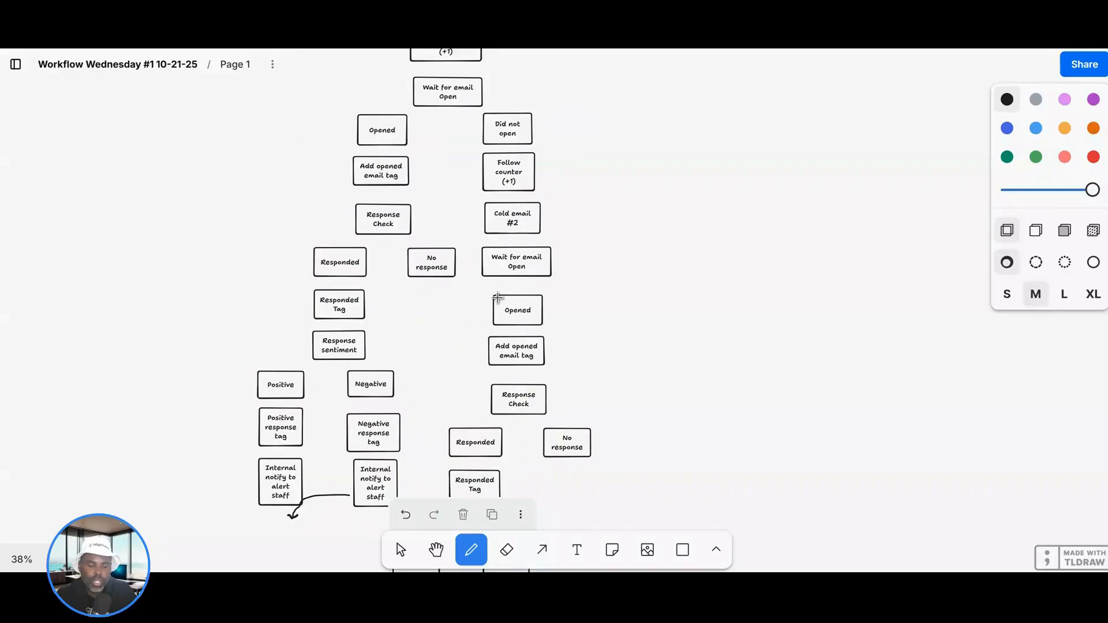
scroll(520, 335, down, 2)
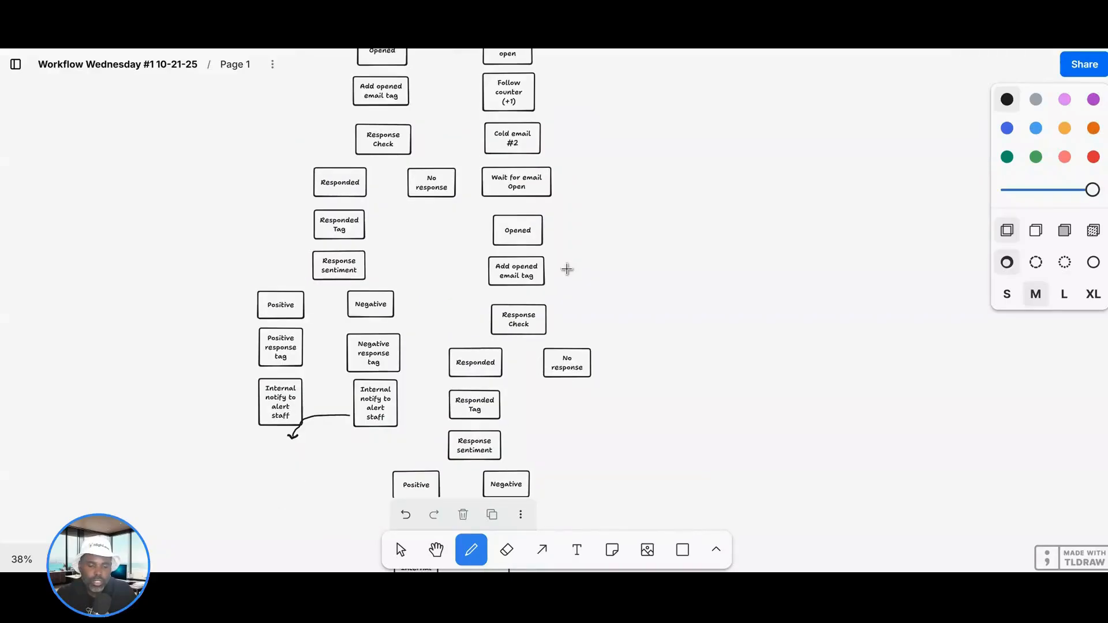
scroll(566, 272, up, 3)
scroll(566, 274, up, 3)
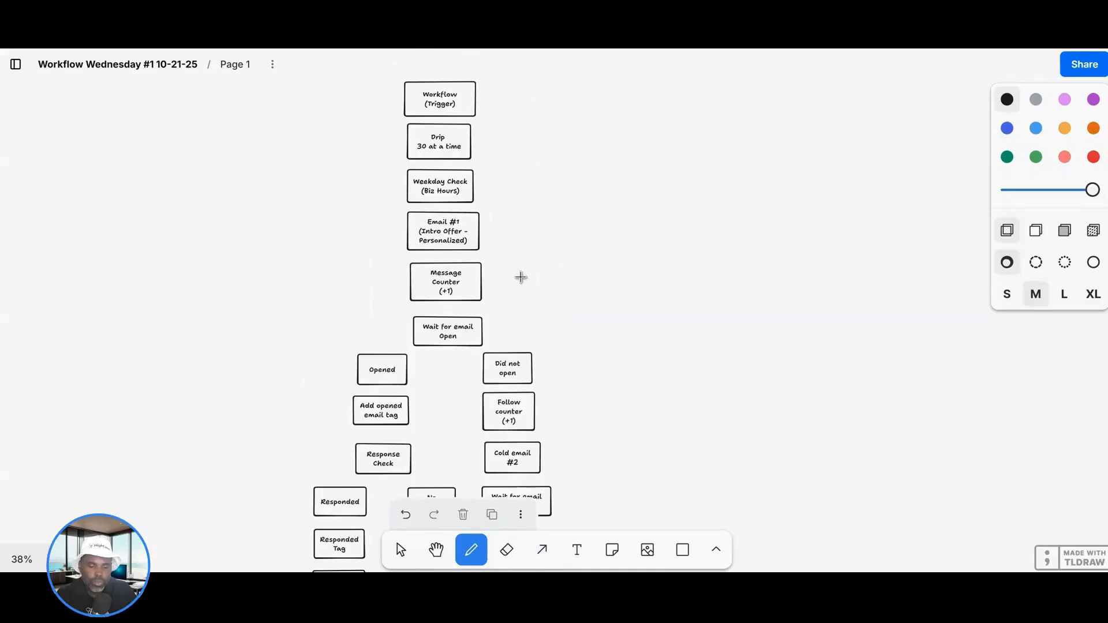
scroll(519, 278, down, 2)
scroll(500, 195, down, 2)
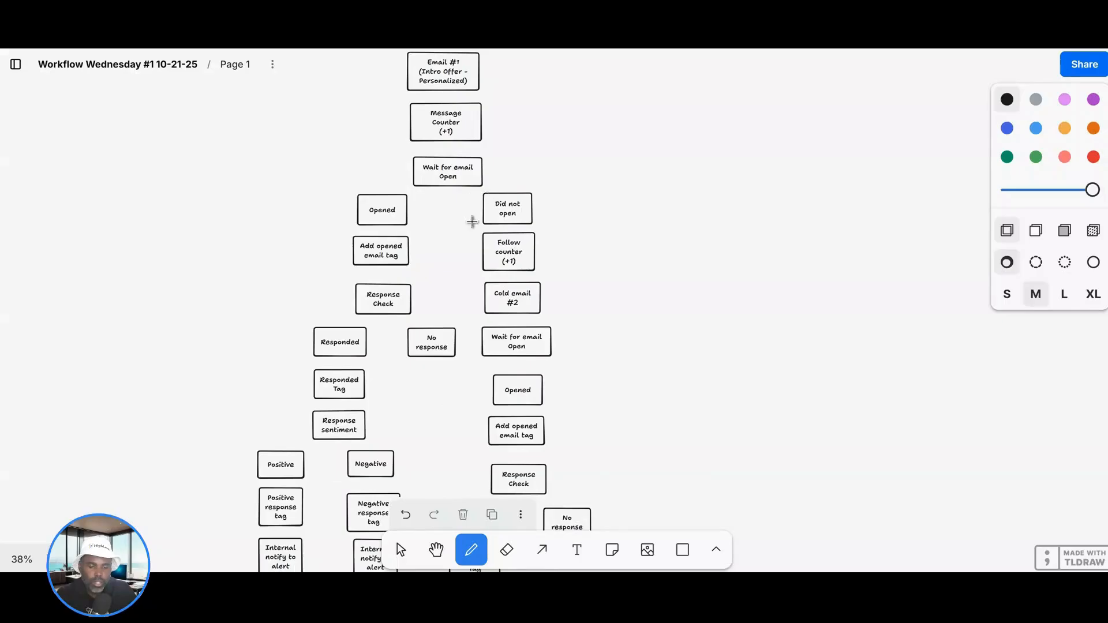
scroll(469, 220, down, 2)
scroll(464, 201, up, 2)
drag(465, 201, 532, 252)
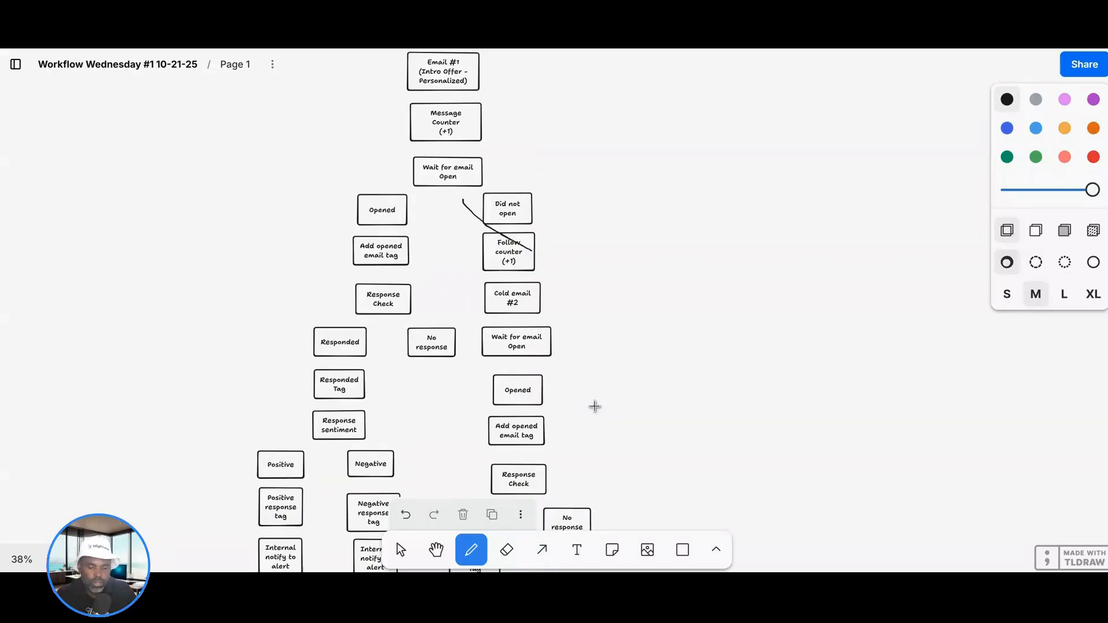
key(ctrl+z)
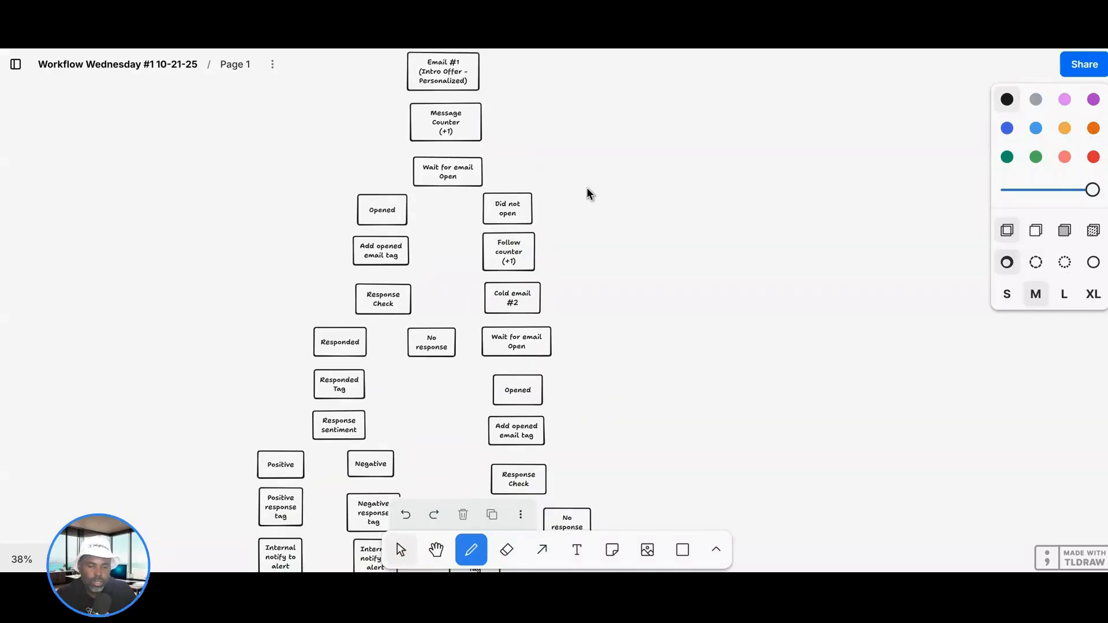
Duplicate the "Did not open", "Follow counter (+1)" and "Cold email #2" boxes and place the copies beside the second "Opened" branch
key(v)
drag(491, 276, 497, 301)
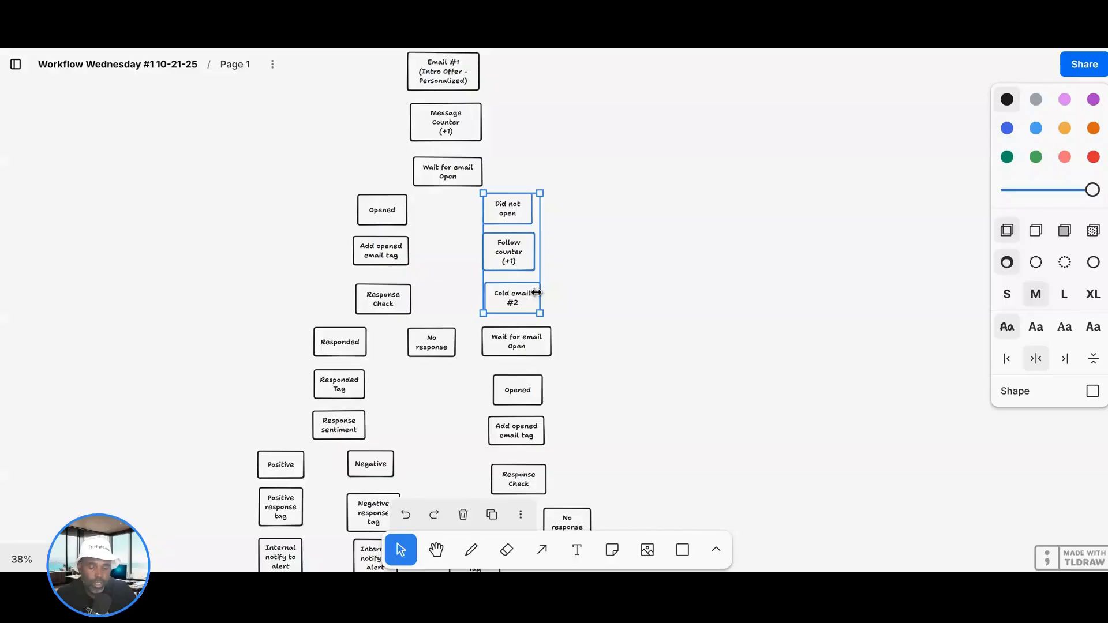
click(491, 515)
scroll(647, 248, down, 3)
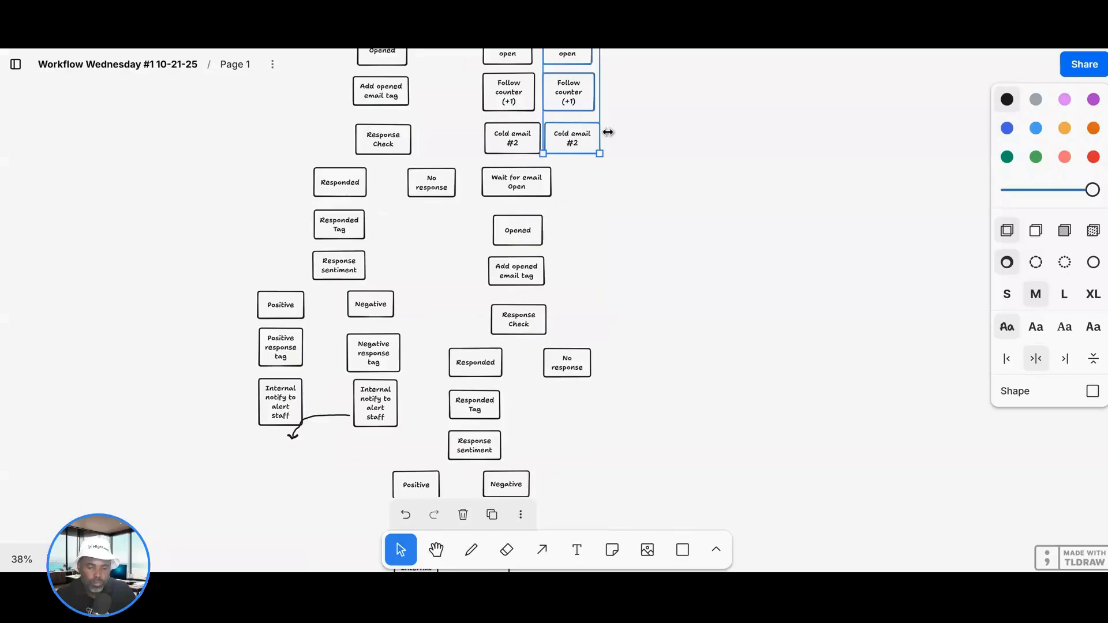
drag(587, 105, 608, 271)
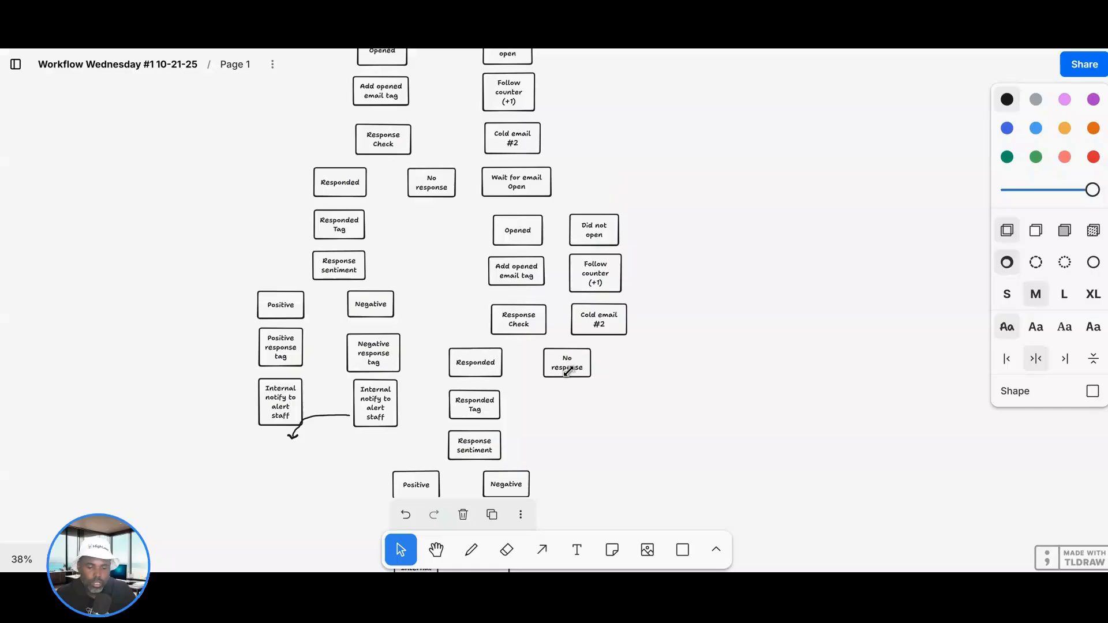
Shift the second branch's "No response" and "Responded" boxes closer together beneath its "Response Check" box
drag(546, 365, 521, 365)
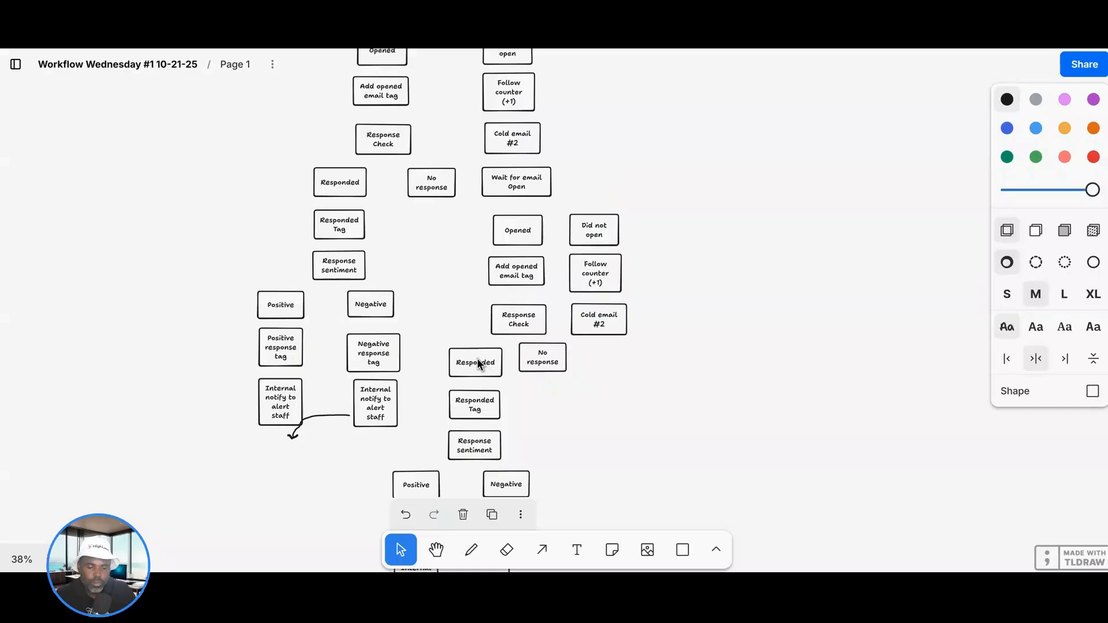
click(478, 359)
key(shift+Right)
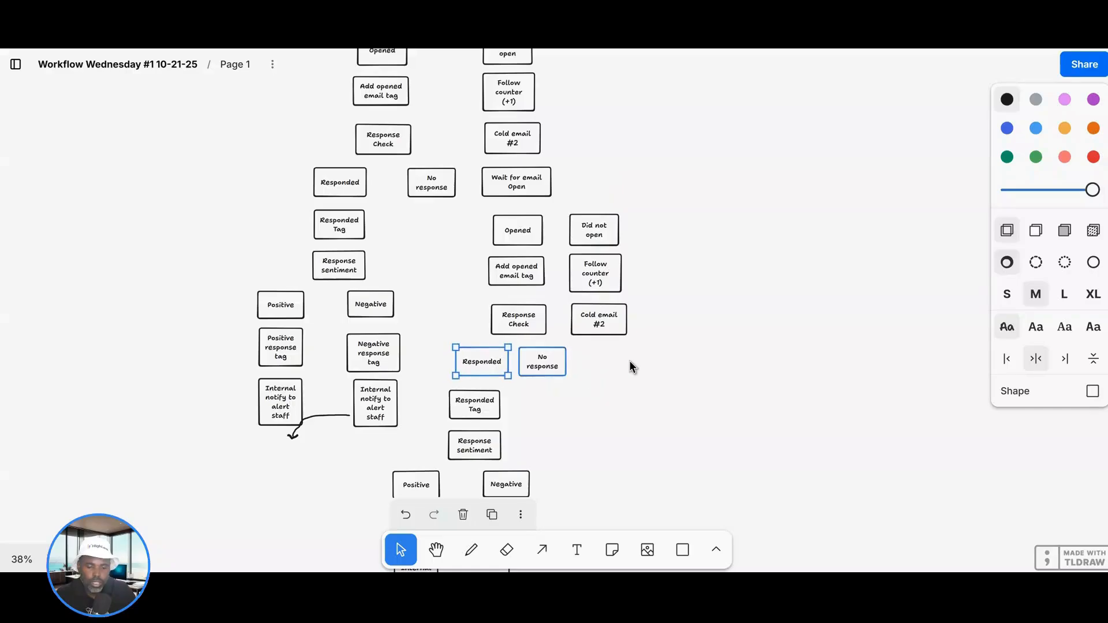
Change the text of the copied "Cold email #2" box to "Cold email #3"
double_click(607, 333)
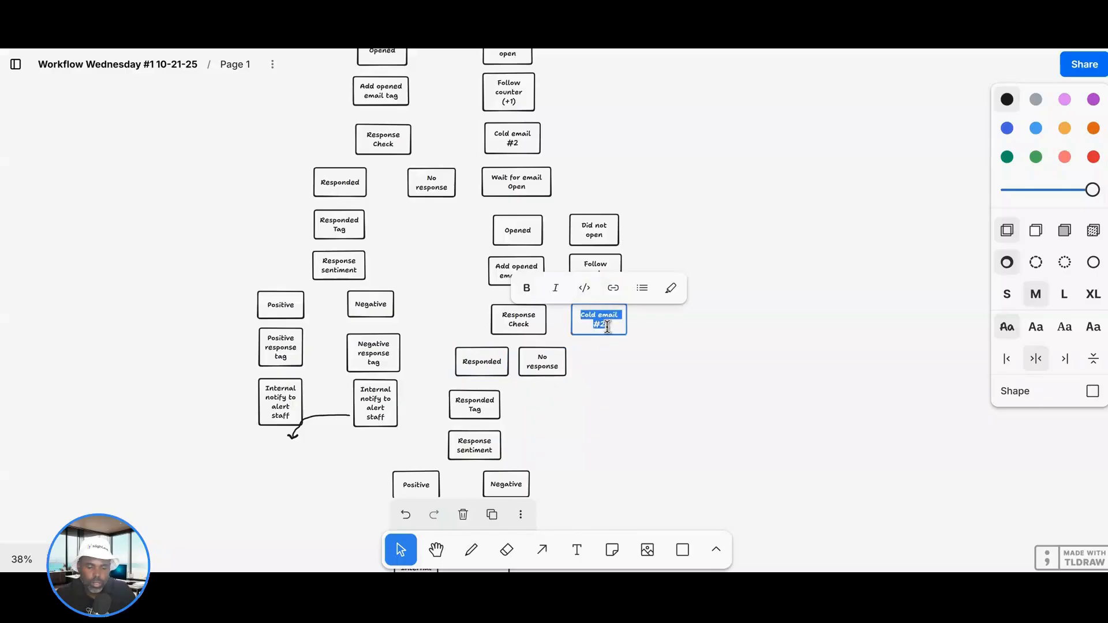
click(608, 327)
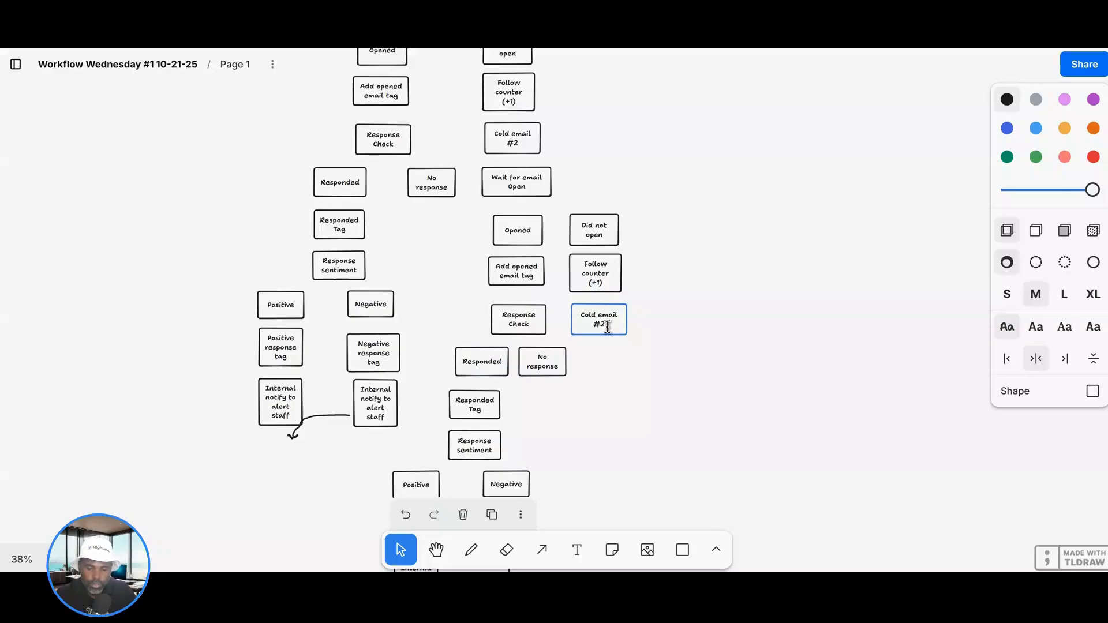
key(BackSpace)
text(3)
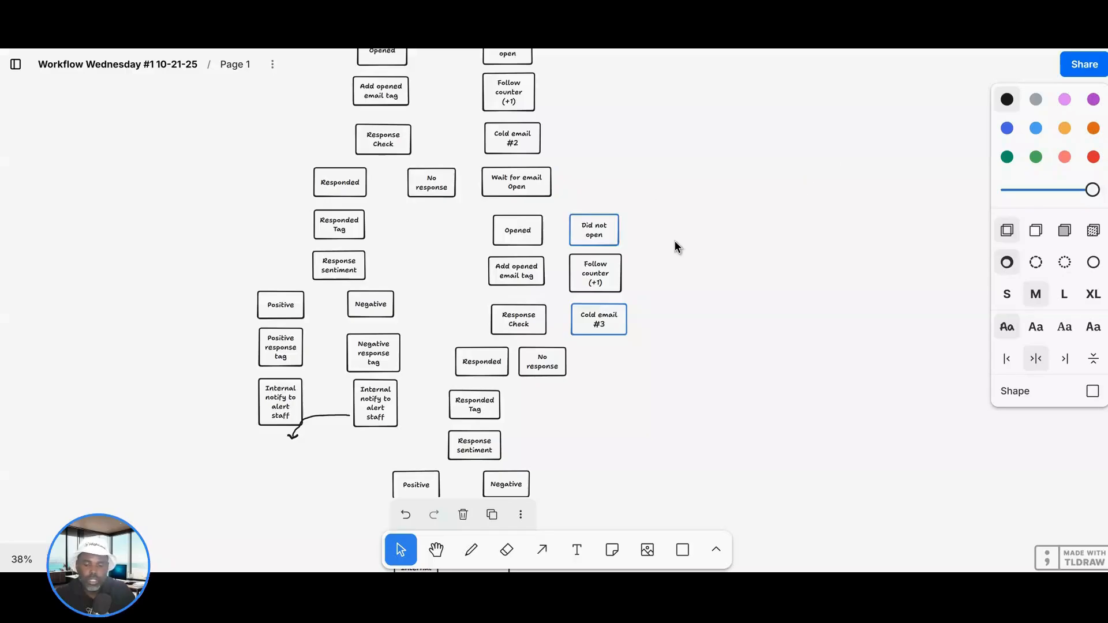
Review the workflow from the trigger through both did-not-open branches, including the "No response" and cold email boxes
scroll(687, 298, down, 2)
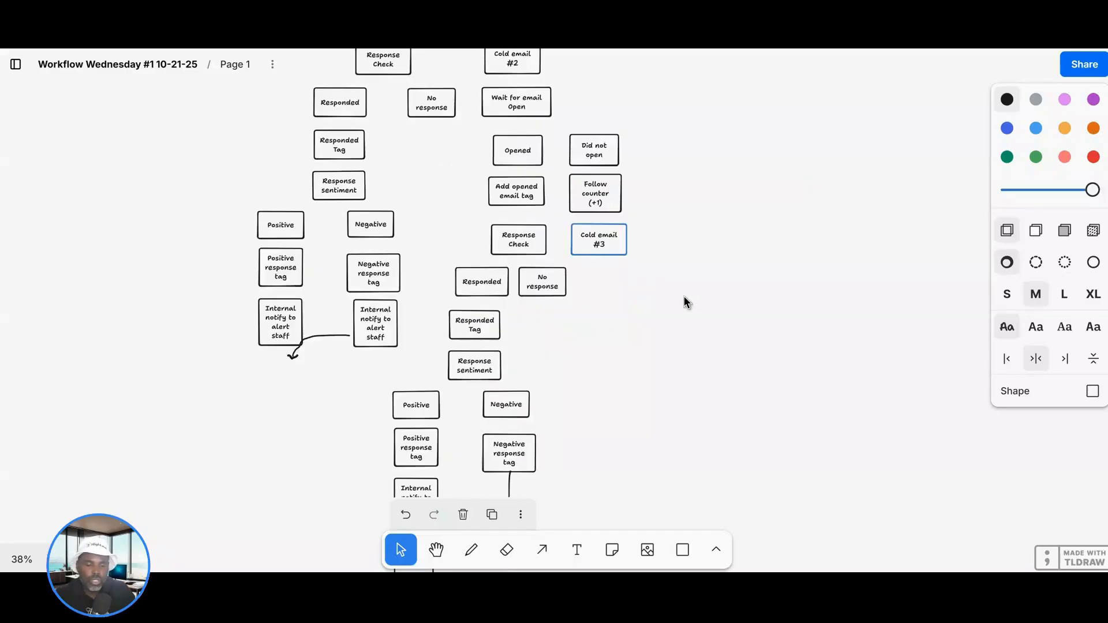
scroll(647, 254, up, 7)
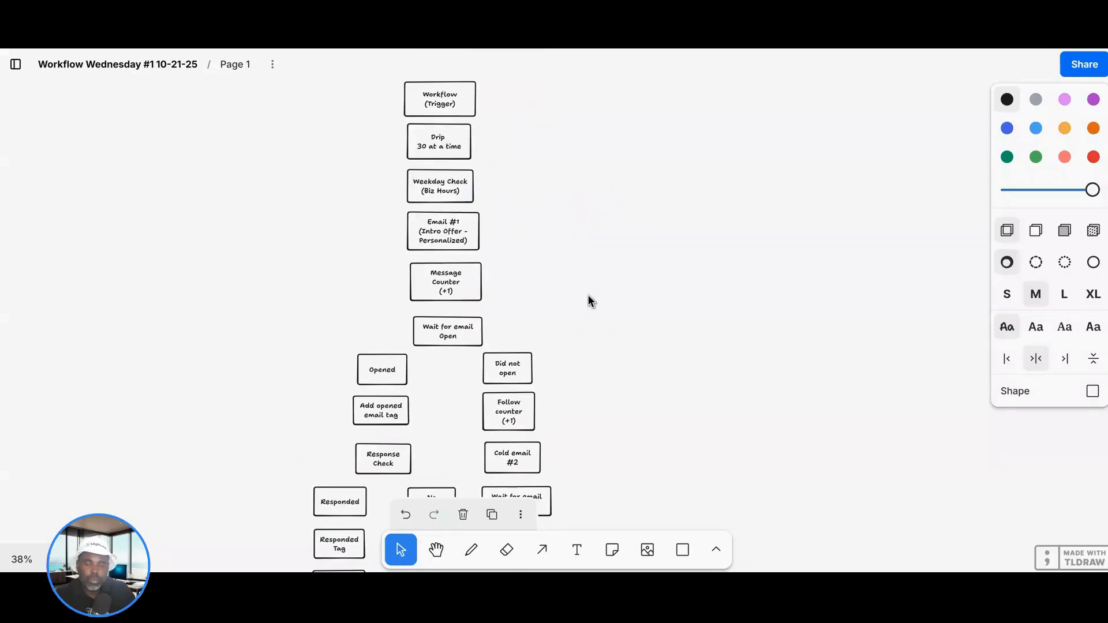
scroll(599, 256, up, 2)
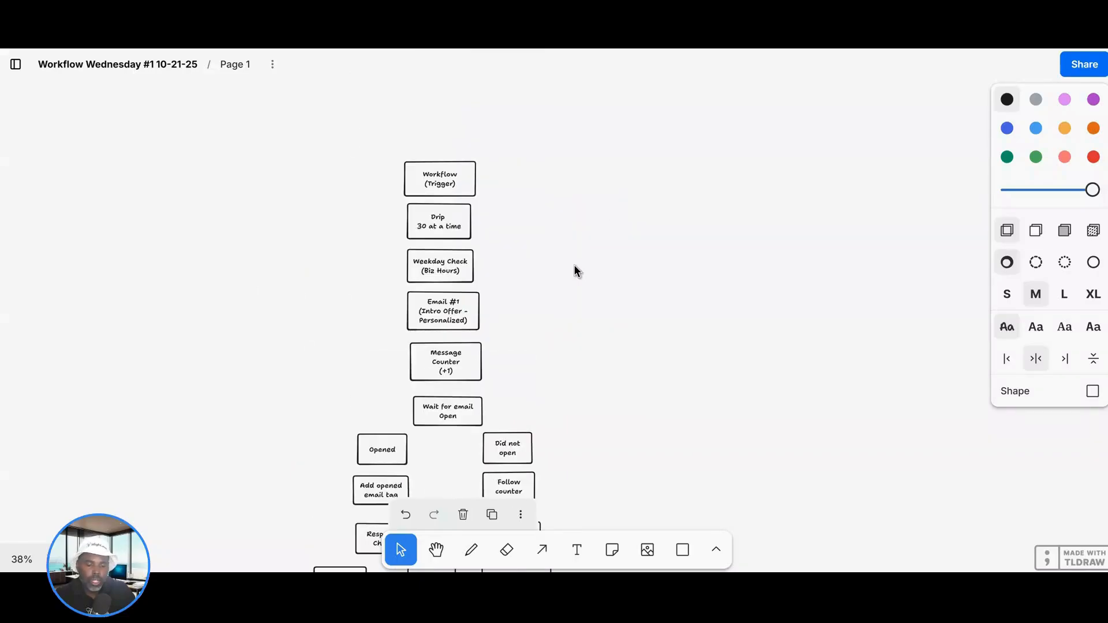
scroll(573, 266, down, 2)
scroll(567, 284, down, 4)
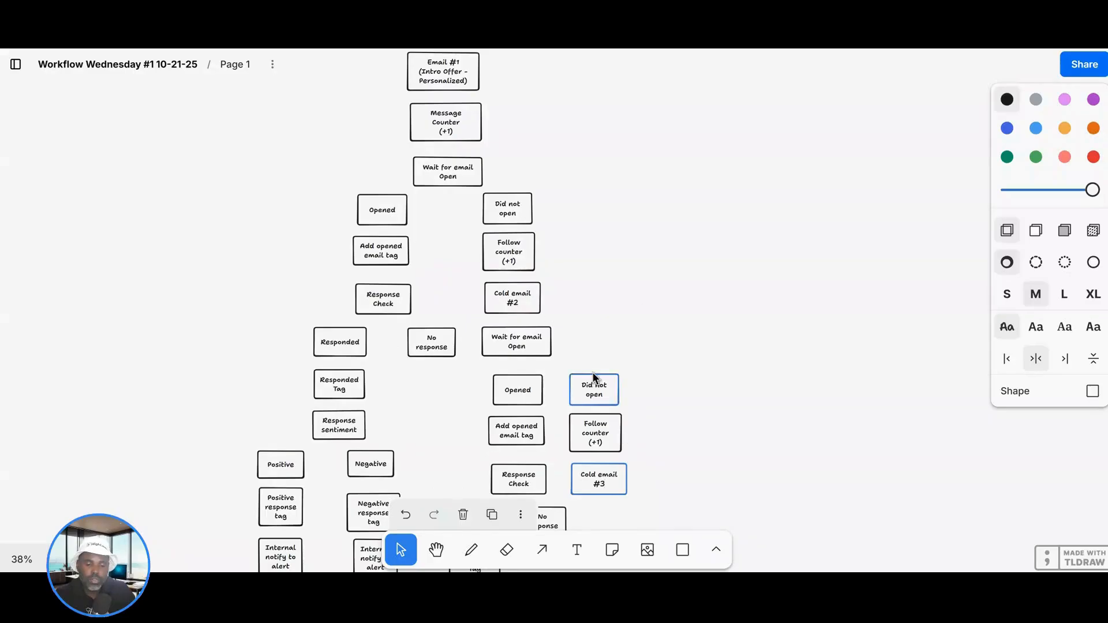
scroll(597, 378, down, 4)
scroll(625, 337, up, 2)
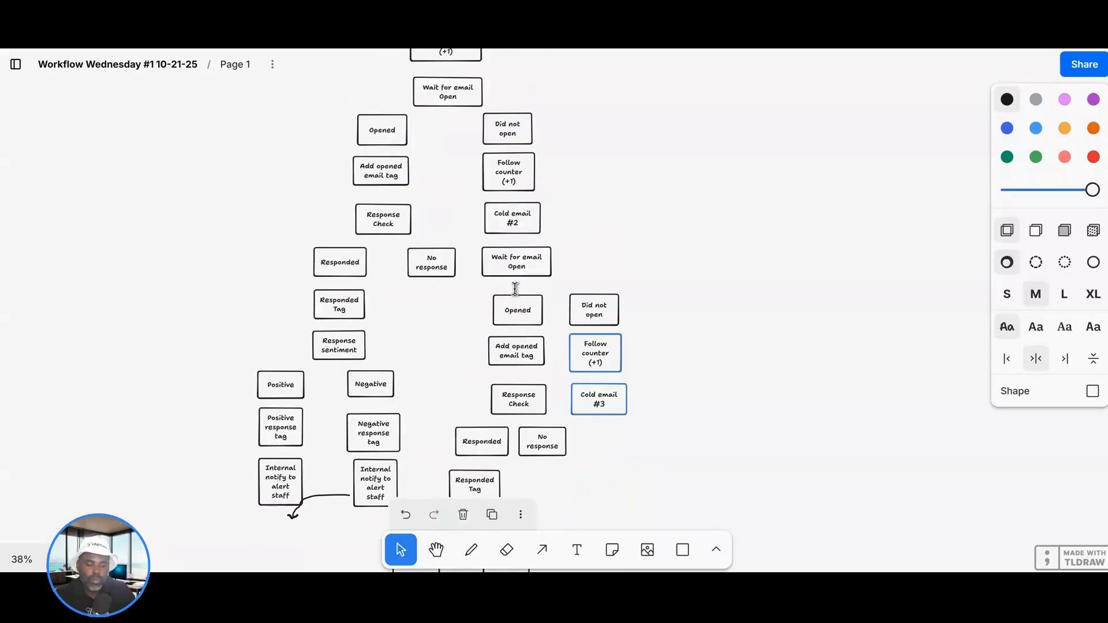
scroll(515, 291, up, 4)
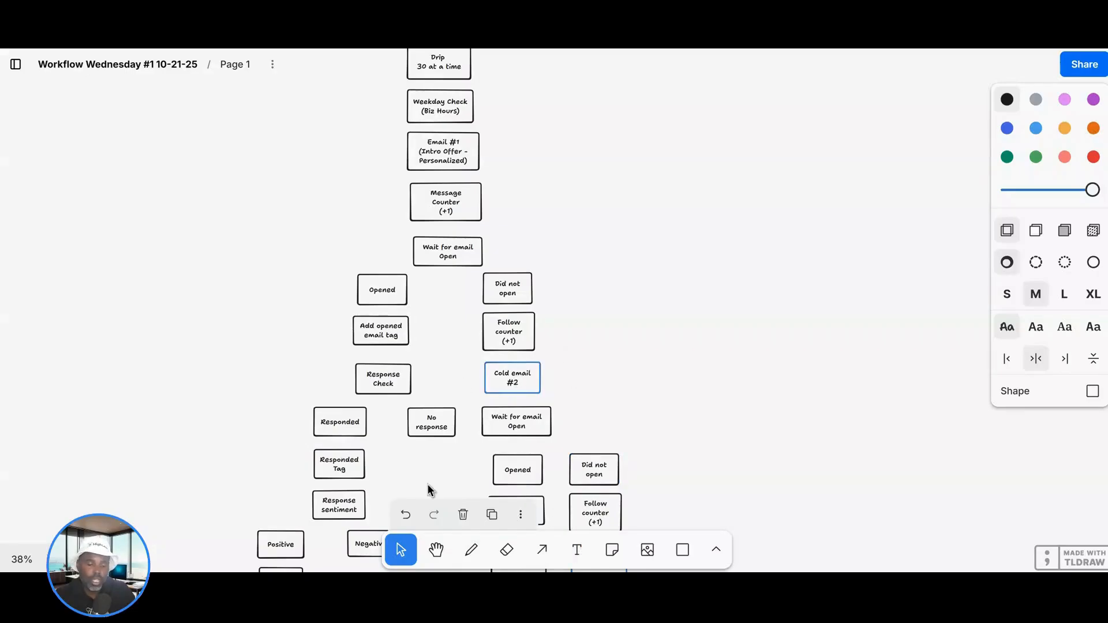
click(500, 331)
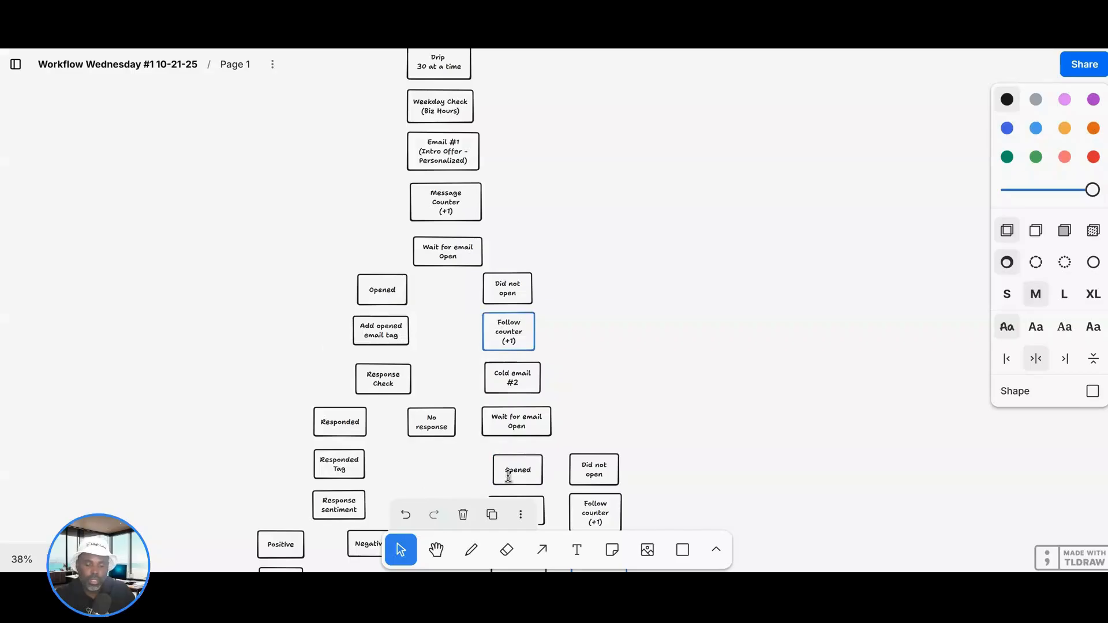
click(549, 451)
click(431, 421)
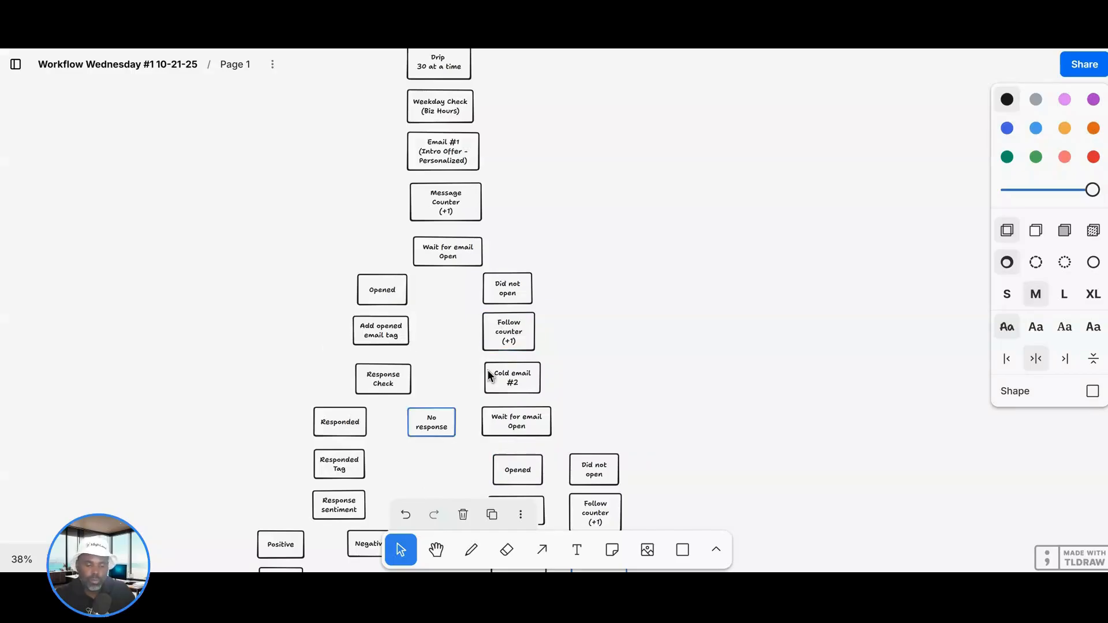
click(515, 386)
scroll(638, 362, down, 3)
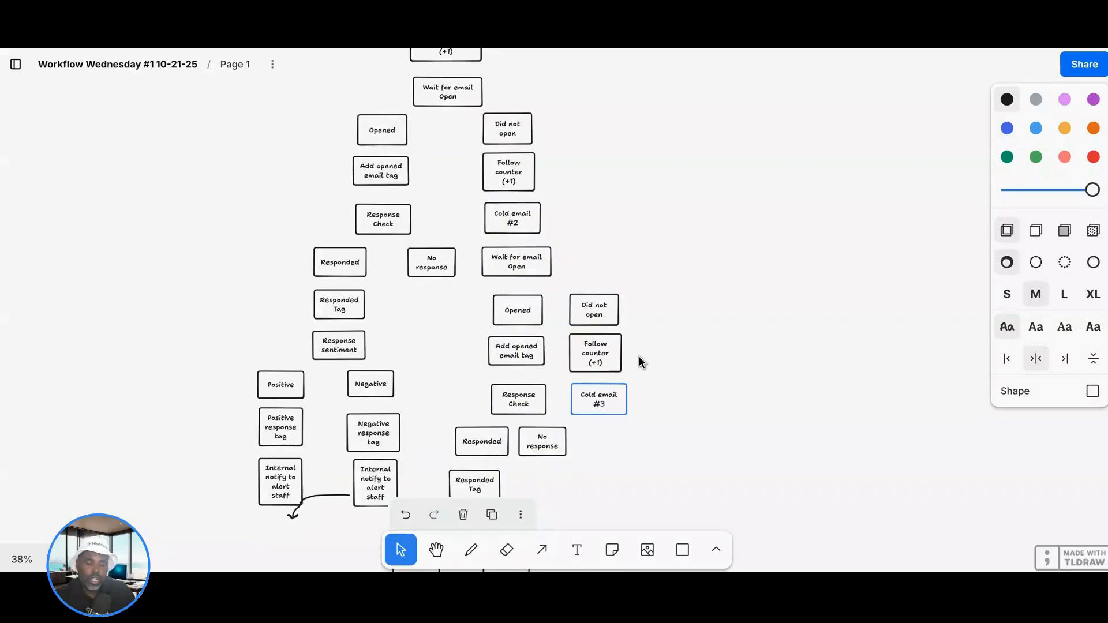
scroll(639, 357, down, 3)
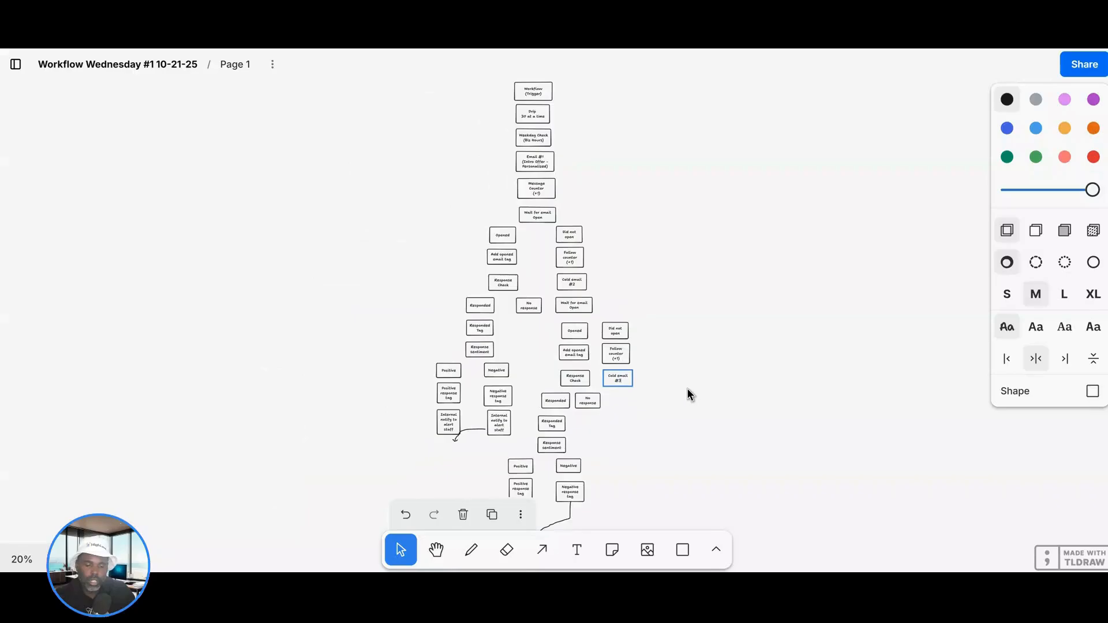
scroll(688, 389, down, 2)
scroll(687, 389, up, 3)
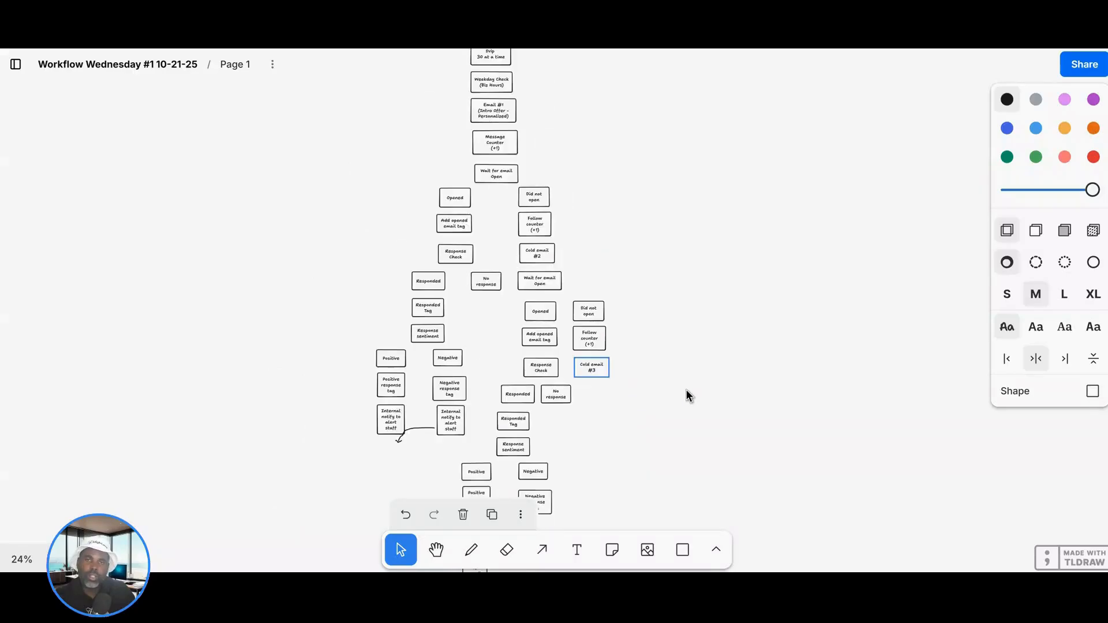
scroll(685, 389, up, 2)
scroll(633, 321, up, 3)
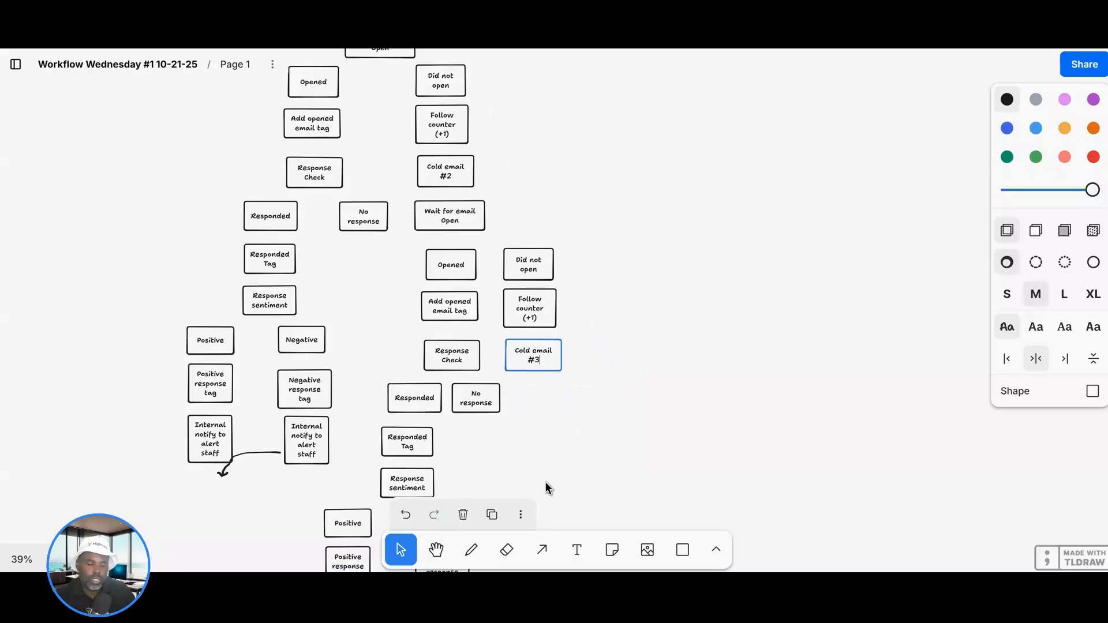
Pan through the whole diagram with the Hand tool, examining the flow between the trigger and the "Cold email #3" box
click(437, 550)
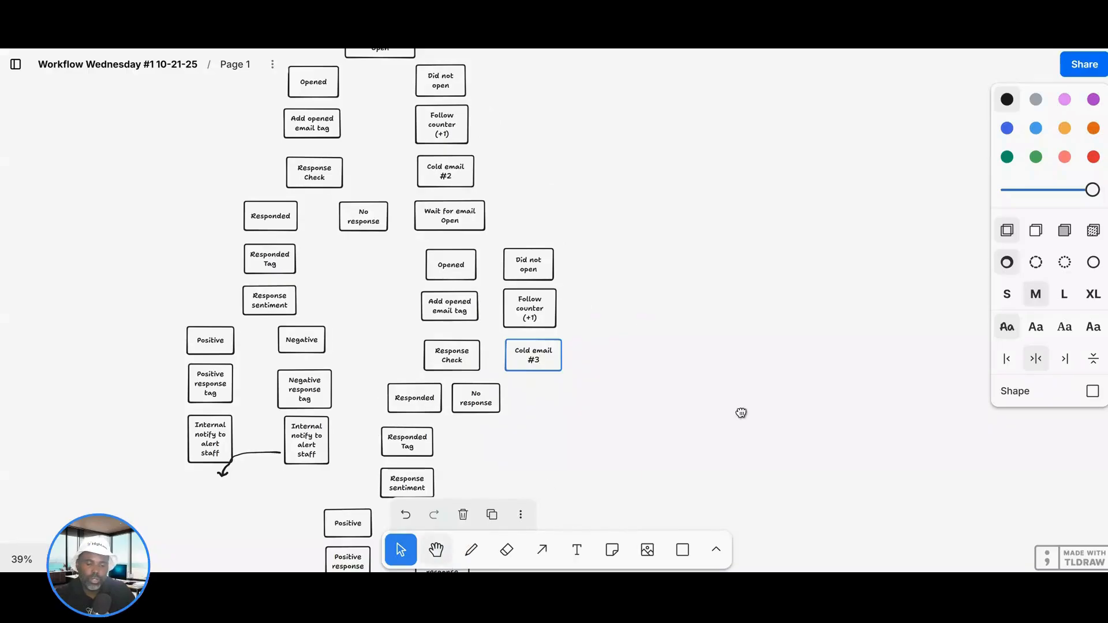
scroll(715, 369, up, 3)
scroll(733, 340, up, 2)
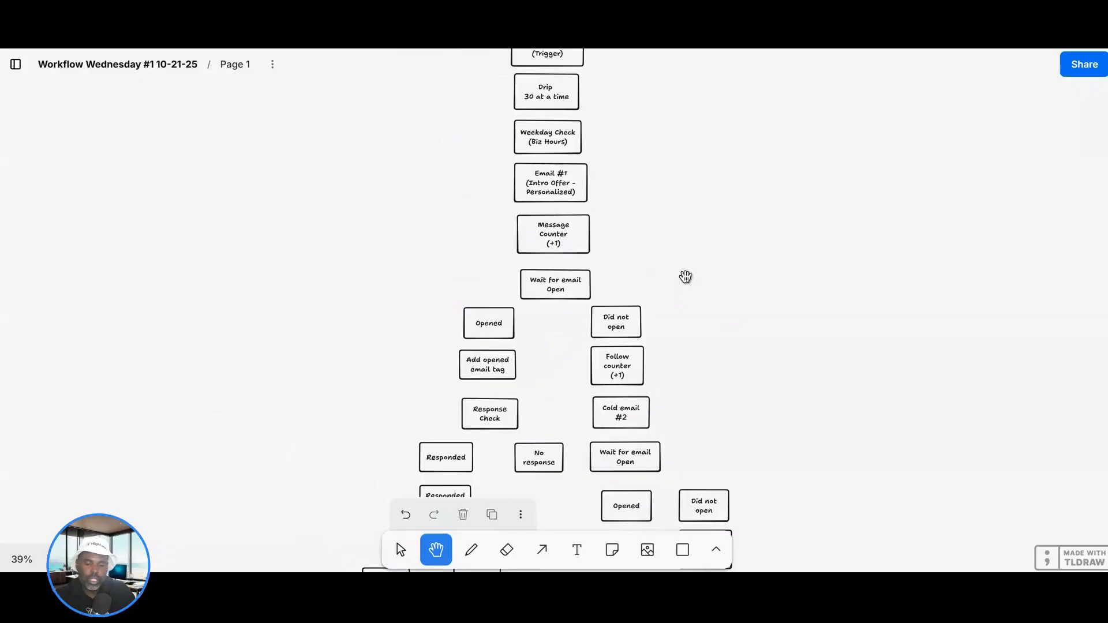
scroll(710, 323, down, 1)
scroll(701, 306, up, 3)
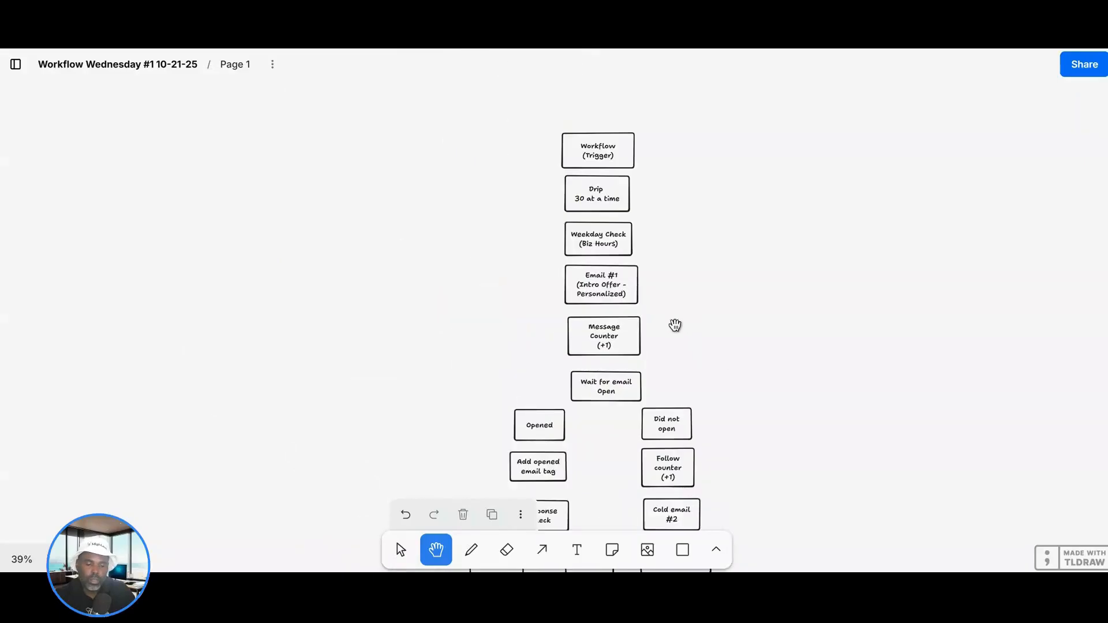
scroll(546, 252, right, 2)
scroll(571, 317, right, 1)
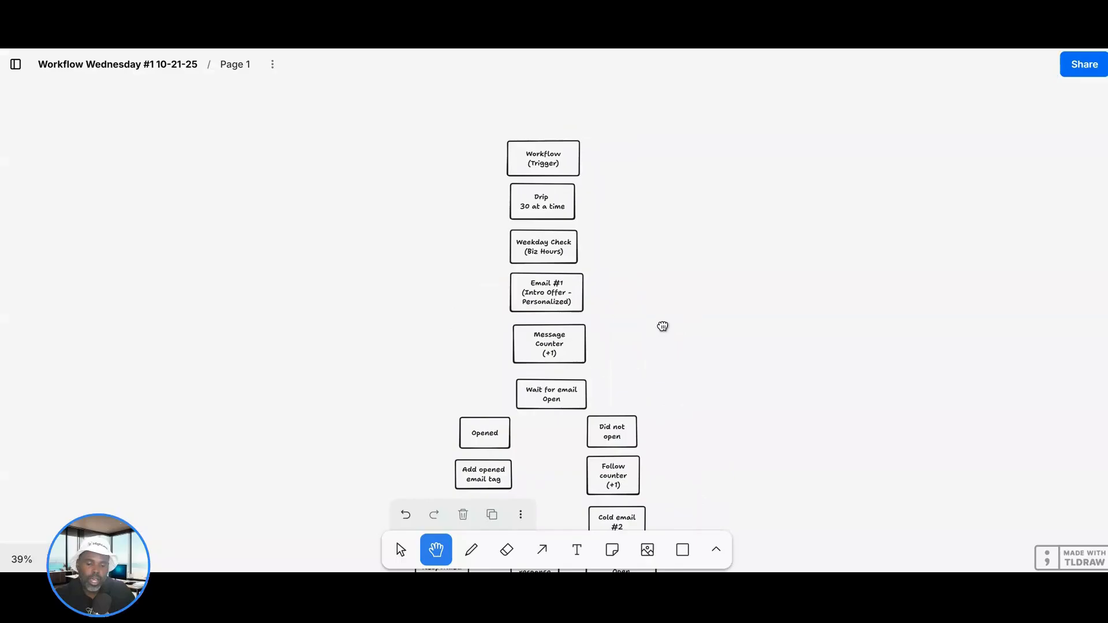
scroll(661, 355, down, 2)
scroll(641, 375, up, 3)
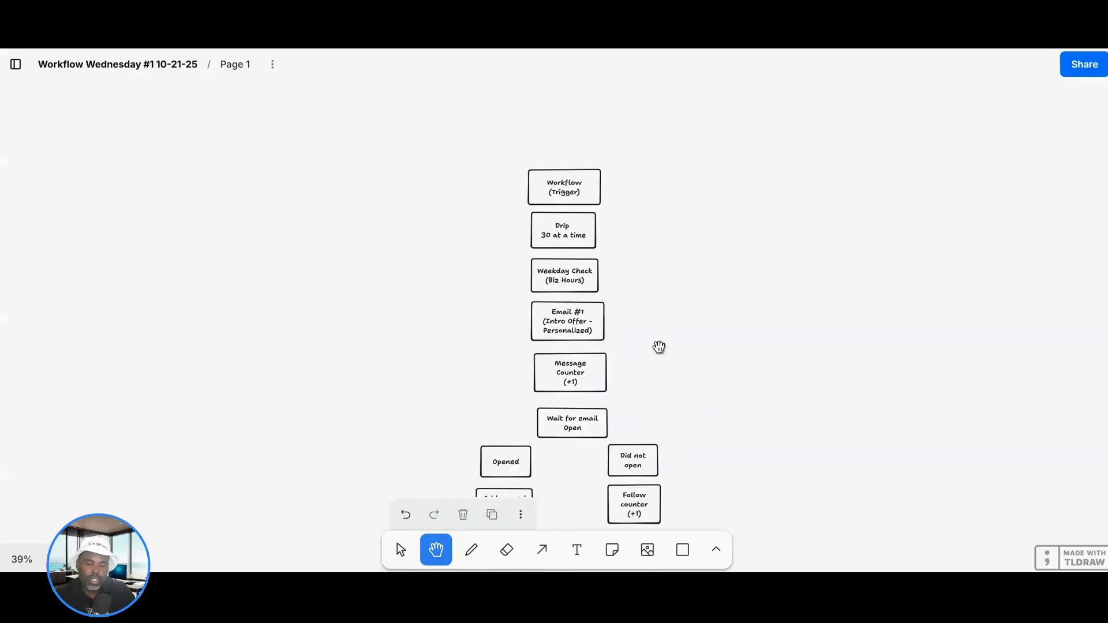
scroll(721, 367, up, 1)
scroll(715, 321, down, 2)
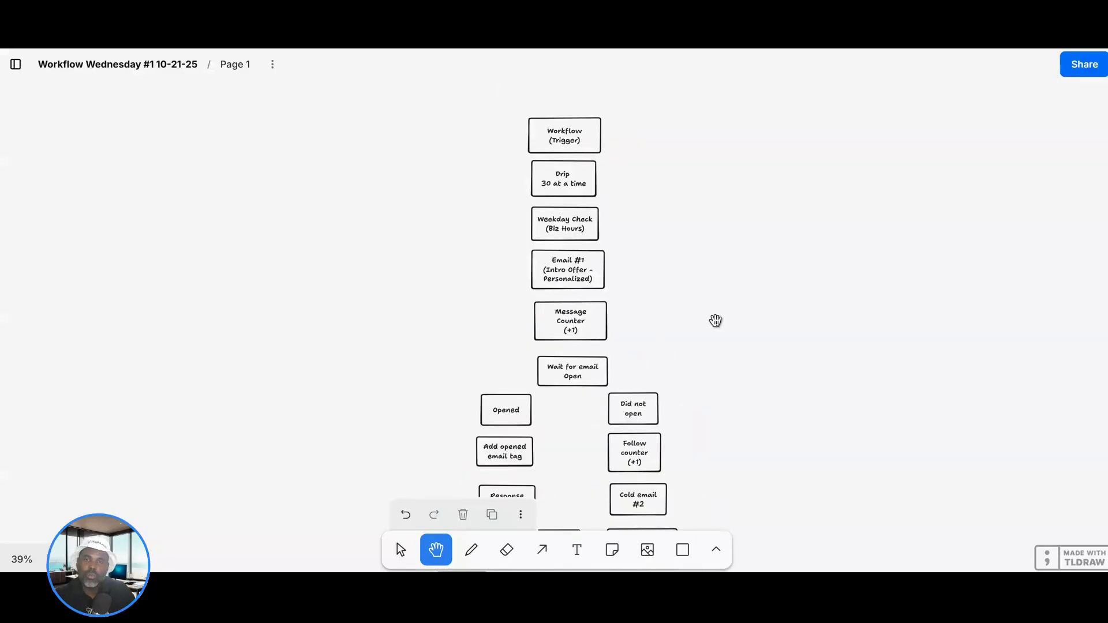
scroll(715, 321, down, 5)
scroll(715, 321, right, 3)
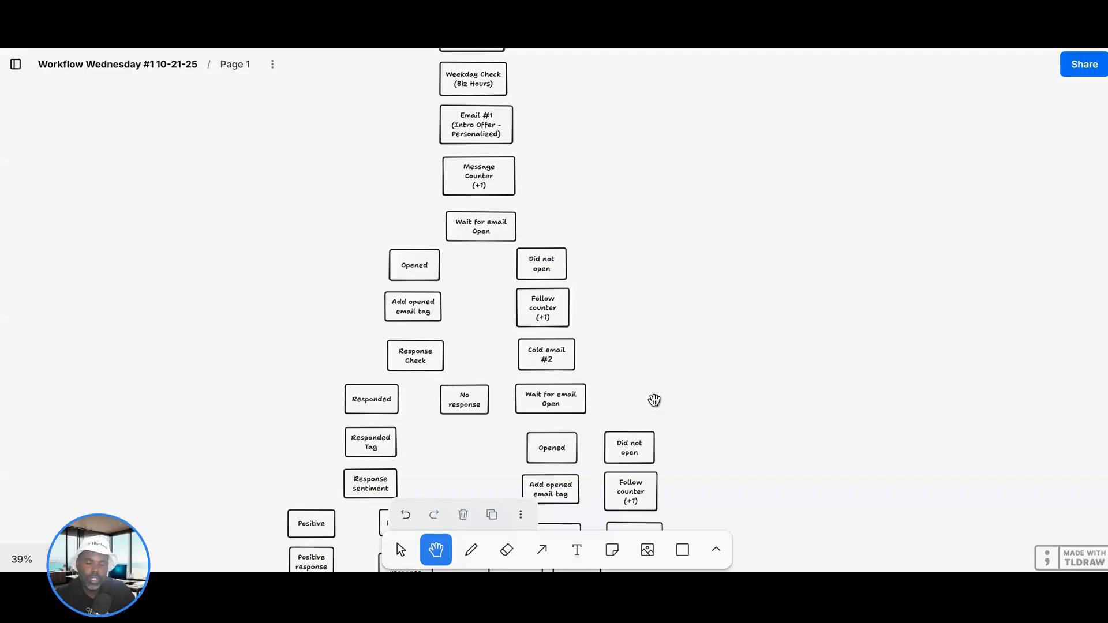
scroll(721, 370, down, 5)
scroll(721, 370, left, 1)
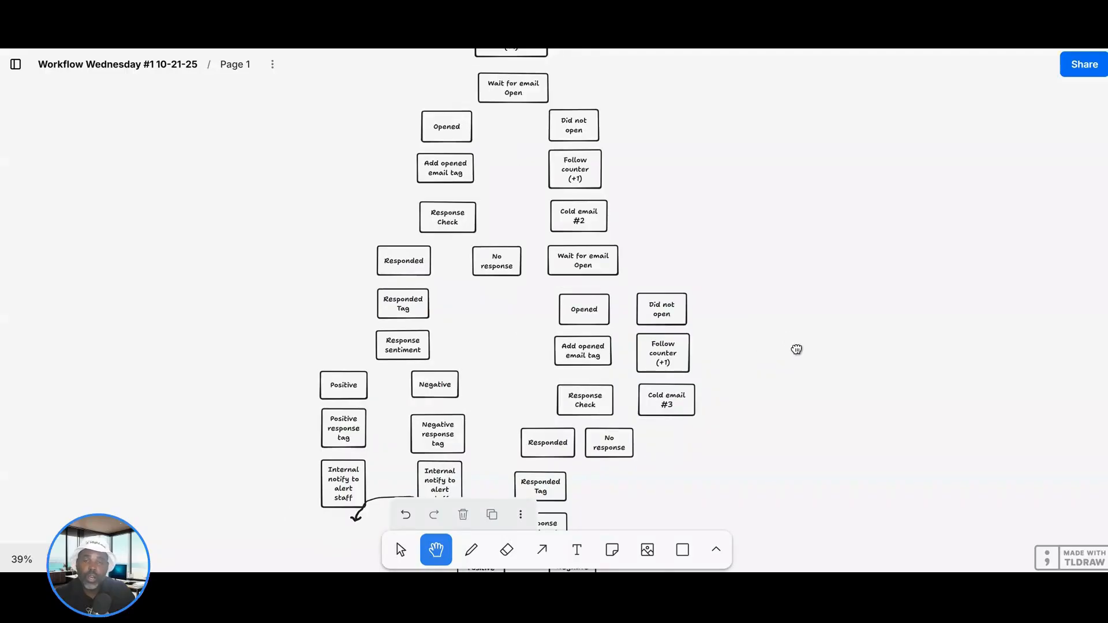
scroll(797, 369, down, 1)
scroll(797, 369, left, 1)
scroll(797, 427, up, 2)
scroll(797, 427, left, 1)
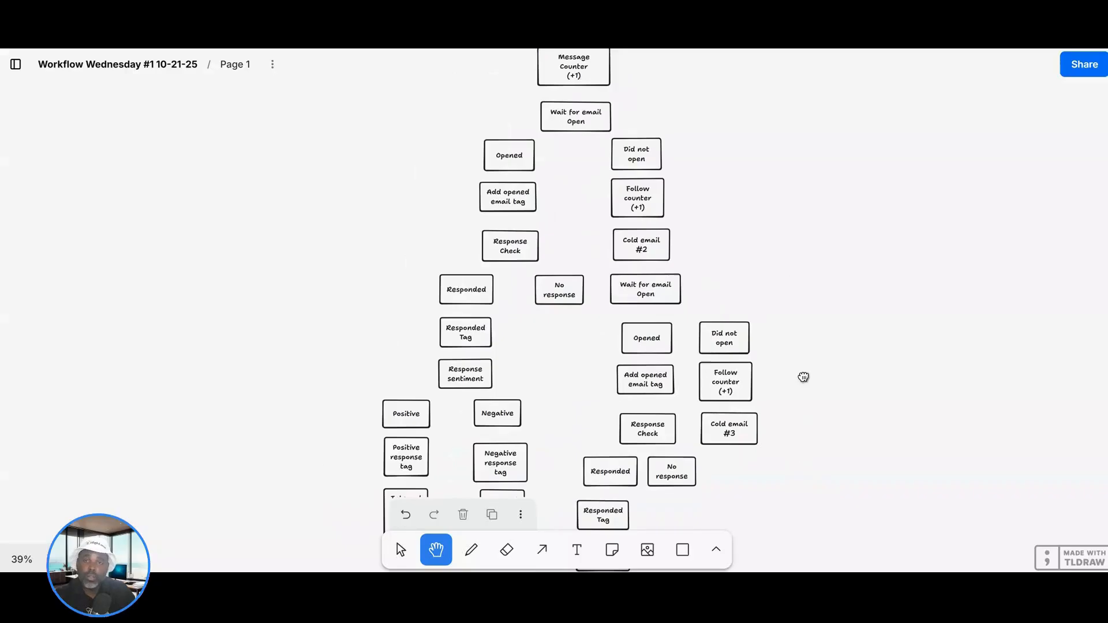
scroll(795, 404, up, 1)
scroll(786, 368, up, 4)
scroll(786, 367, left, 1)
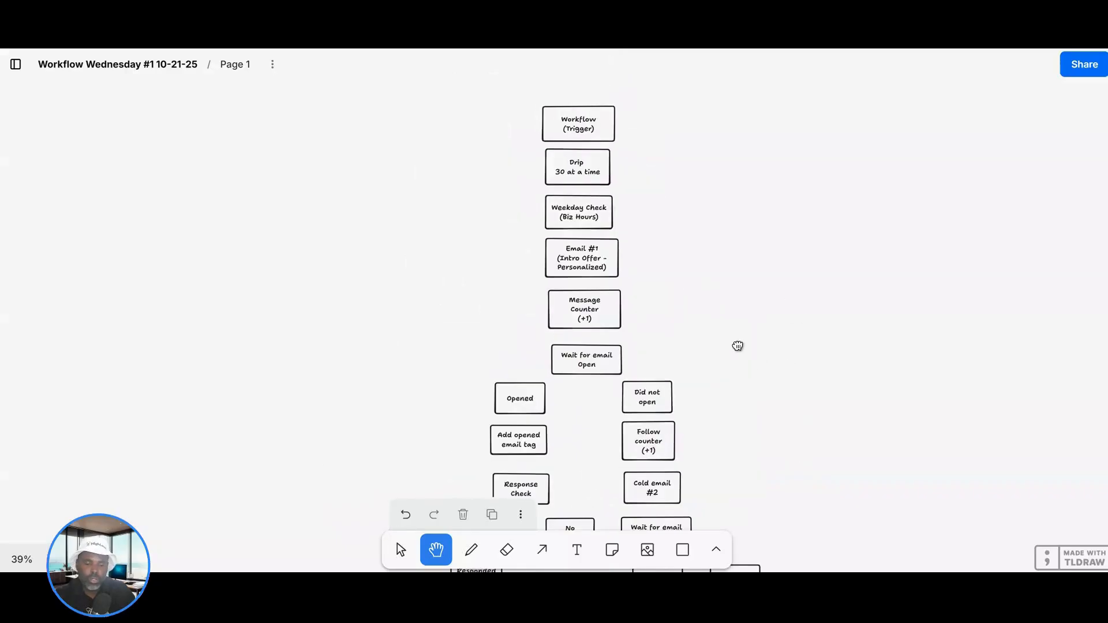
scroll(785, 359, up, 4)
scroll(784, 358, right, 1)
scroll(753, 394, left, 3)
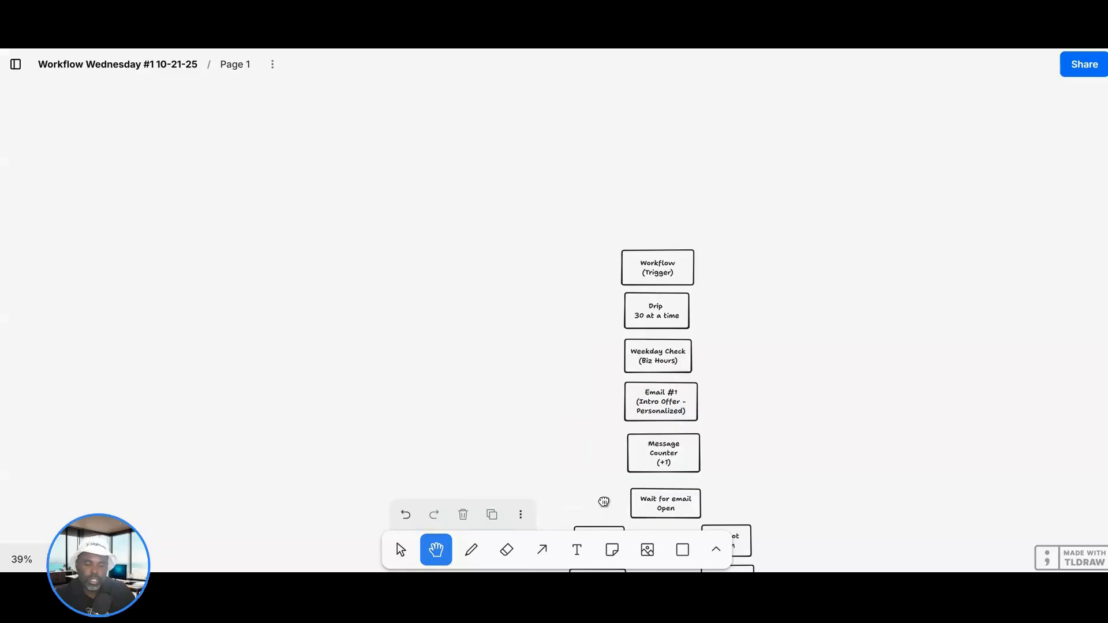
scroll(604, 500, down, 1)
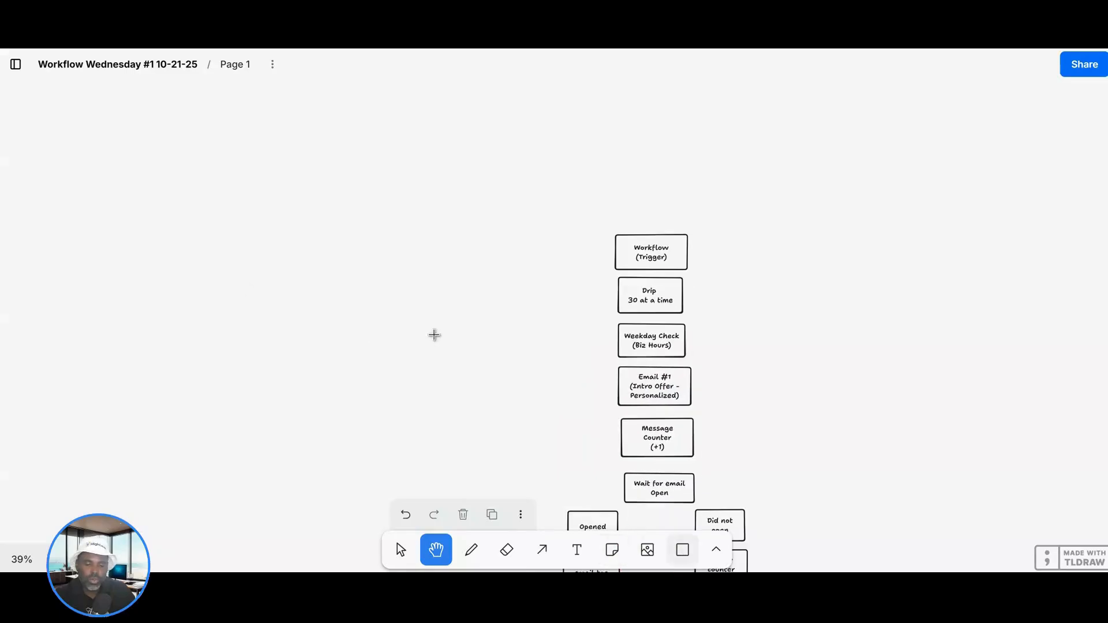
Draw a short red arrow pointing at the "Workflow (Trigger)" box
key(r)
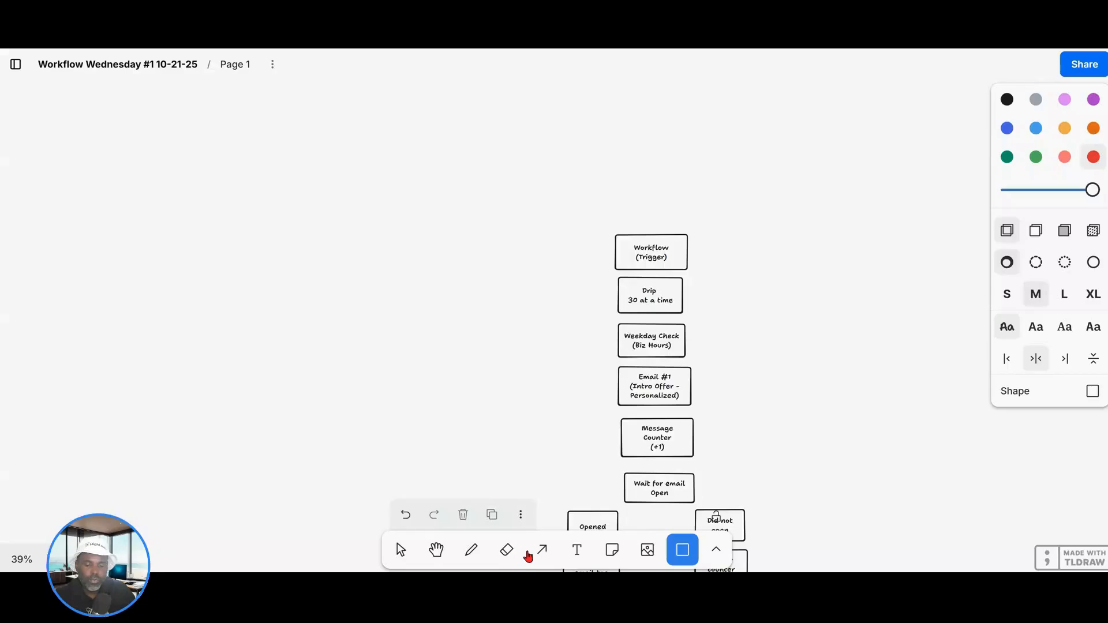
key(a)
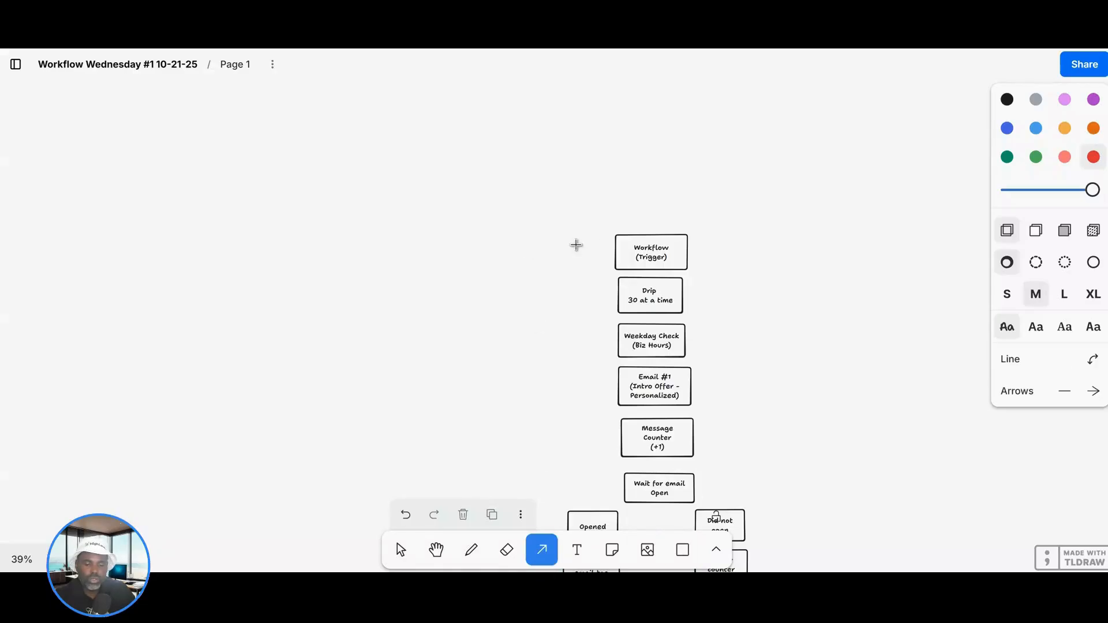
mouse_move(521, 248)
mouse_down()
mouse_move(603, 258)
mouse_move(607, 246)
mouse_up()
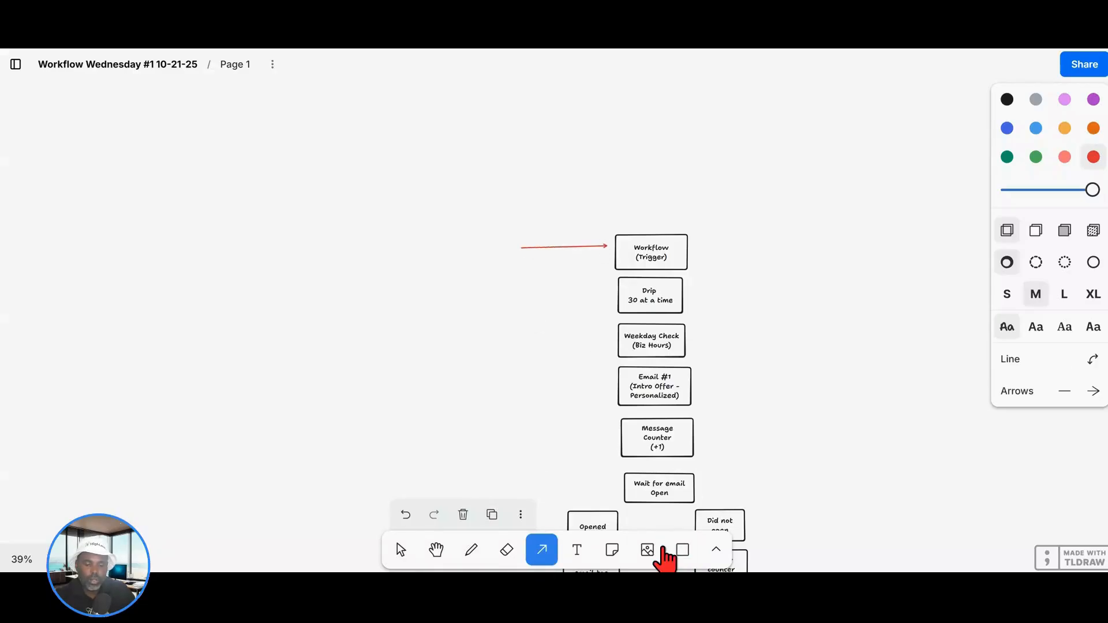
Add a red box reading "Google spreadsheet (prospects added daily)" on two lines, in the empty area left of the workflow
key(r)
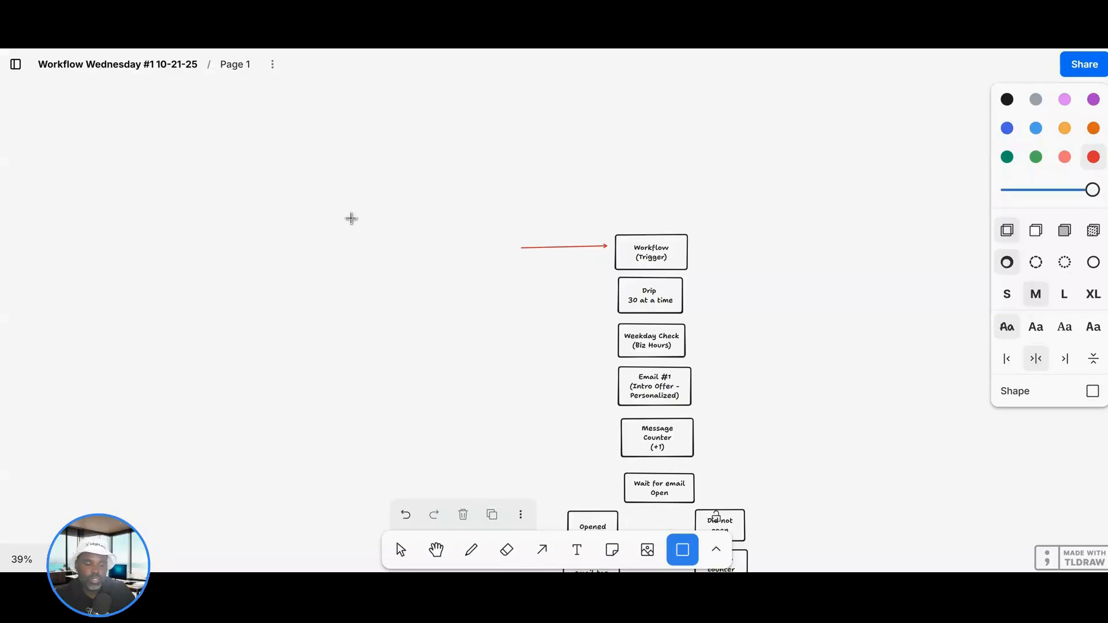
drag(359, 199, 358, 229)
drag(458, 235, 457, 234)
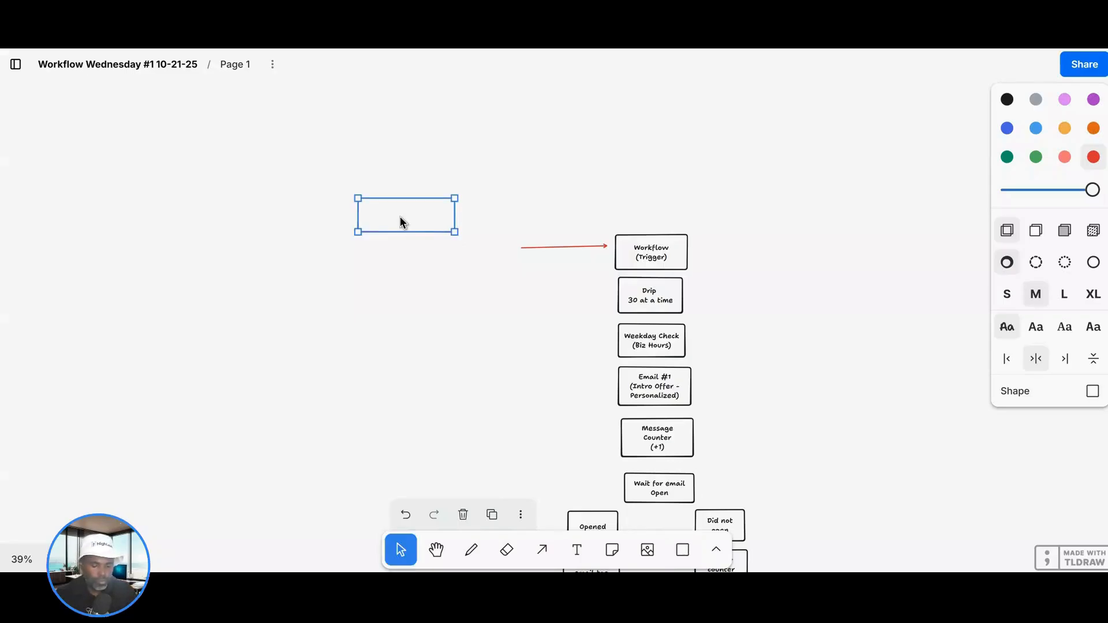
double_click(402, 223)
text(Google)
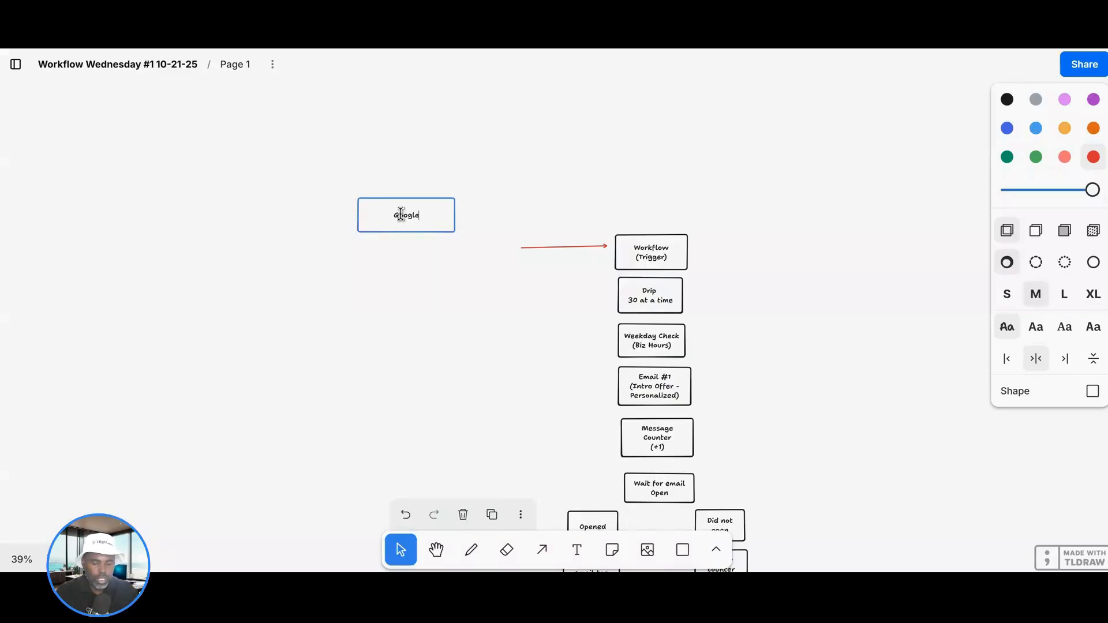
text( spreadsheet)
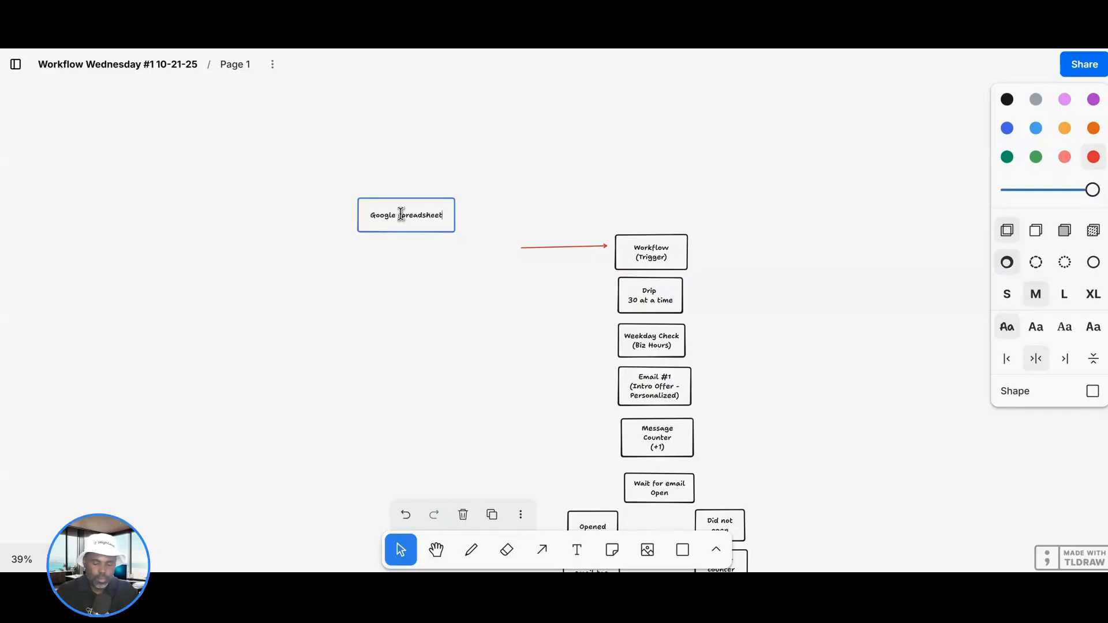
key(Return)
text(()
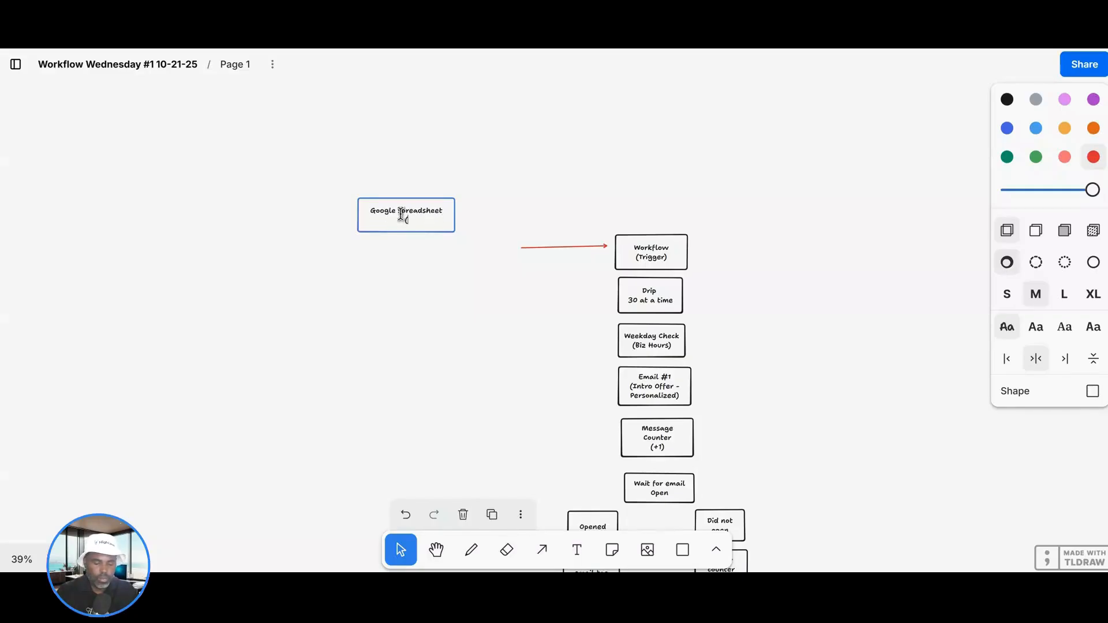
text(prospe)
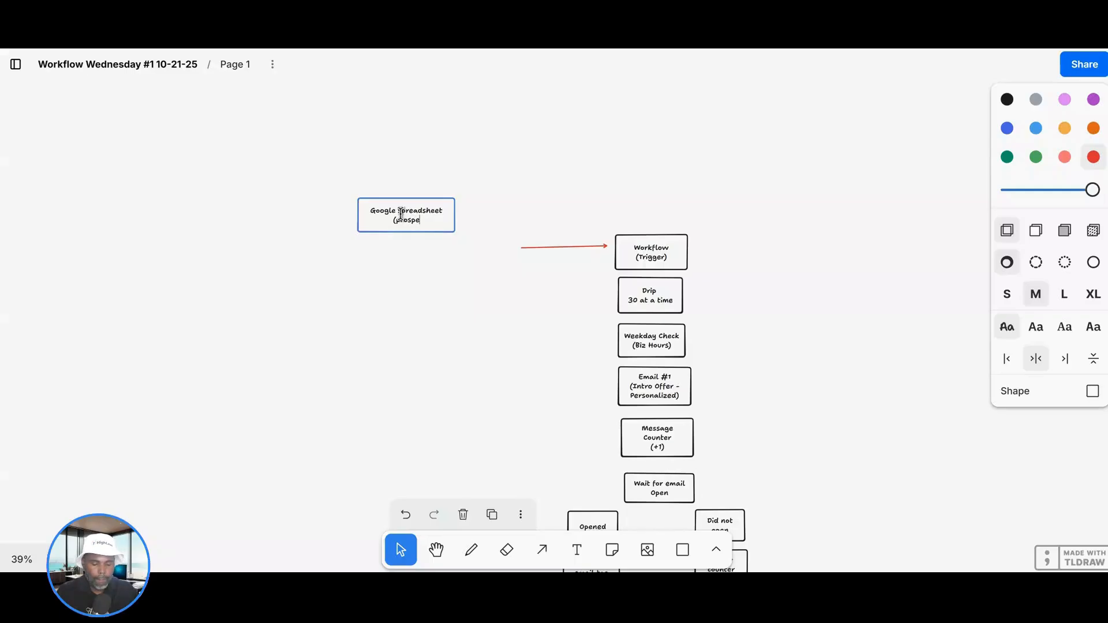
text(cts added da)
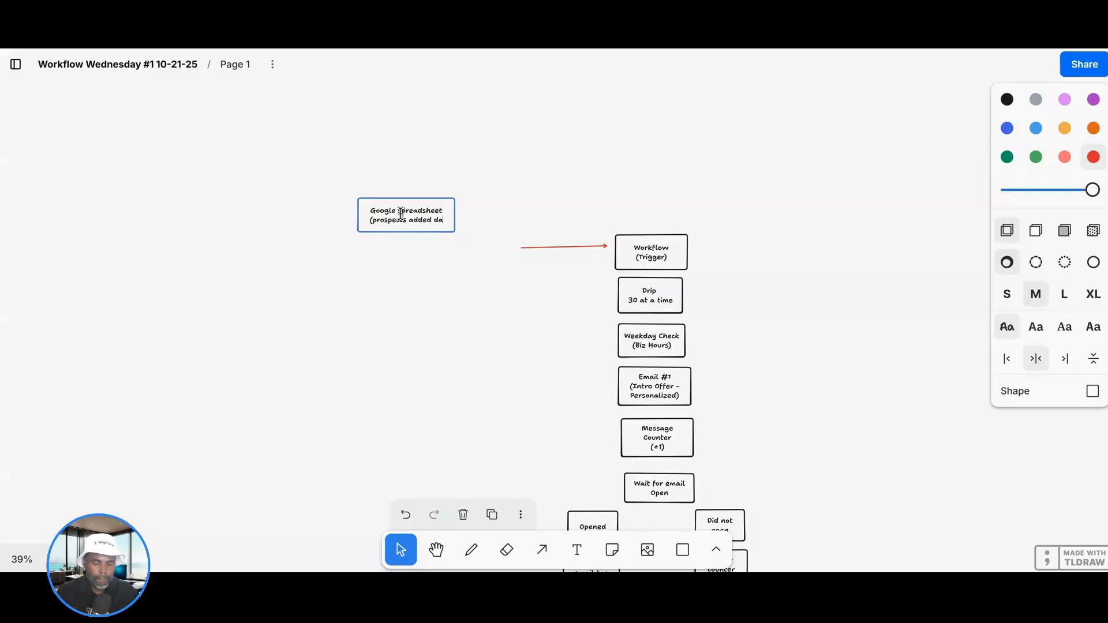
text(ily))
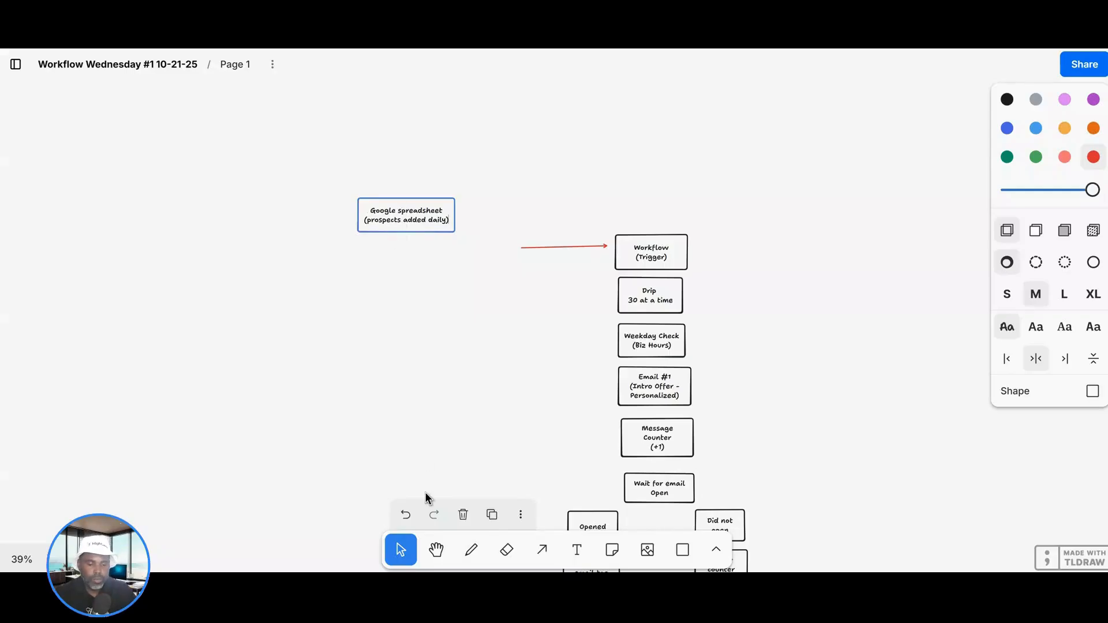
key(Escape)
Add a red box labelled "Create contact in GHL" beneath the Google spreadsheet box
key(r)
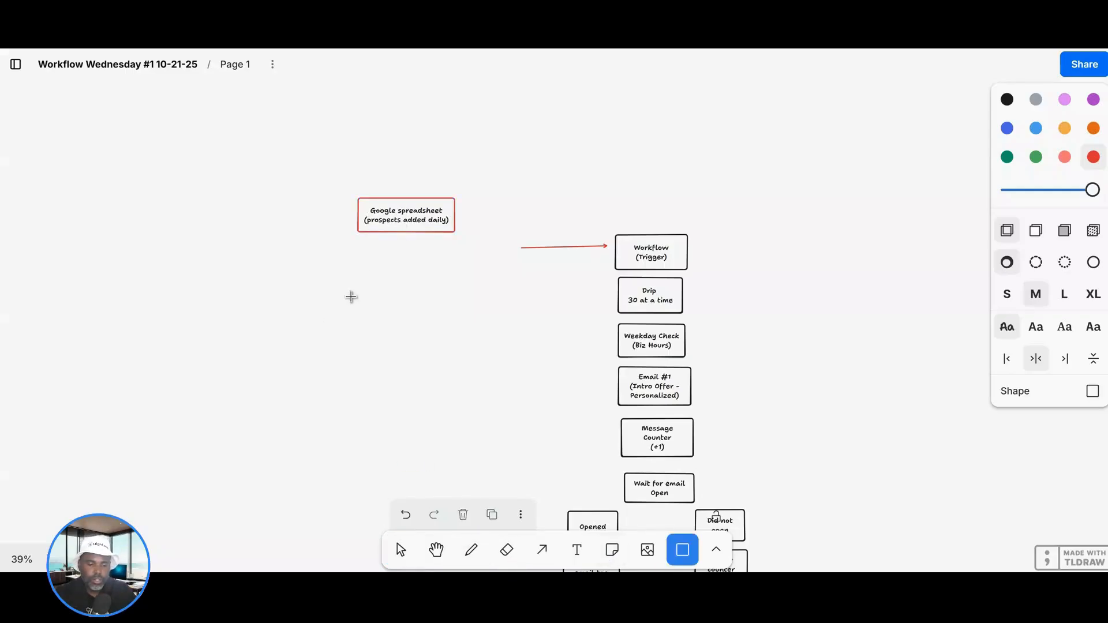
drag(358, 253, 452, 279)
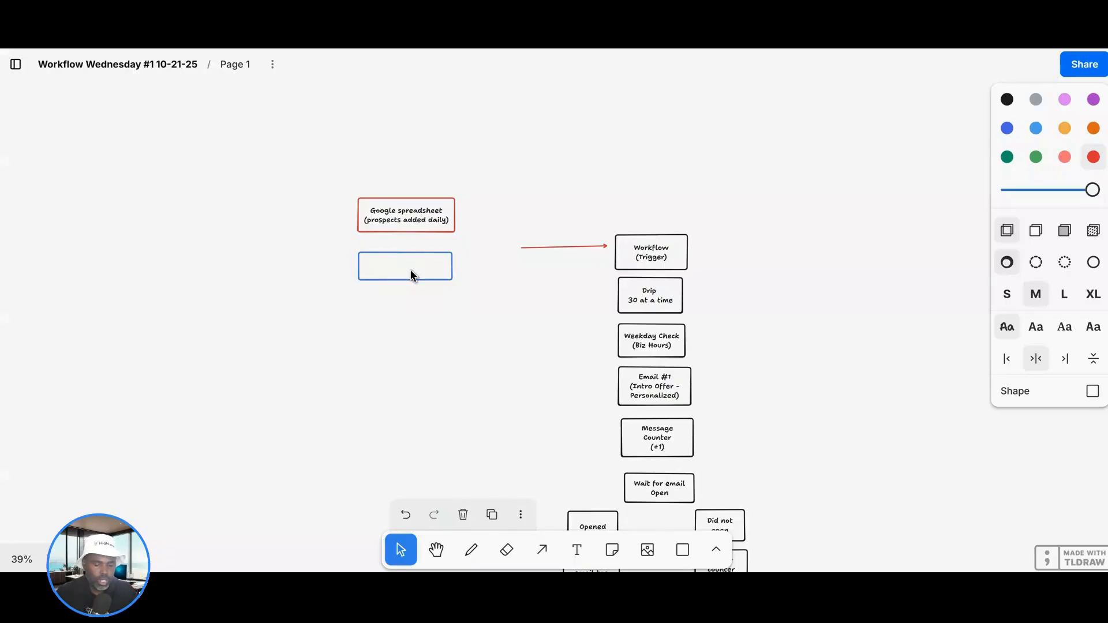
text(Create contac)
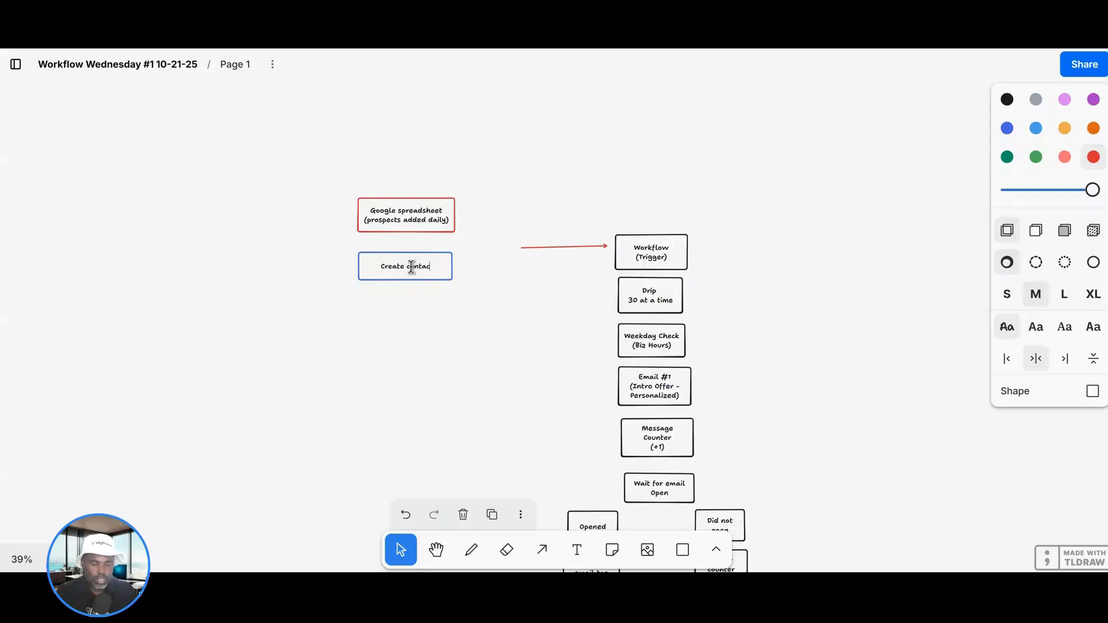
text(t in GHL)
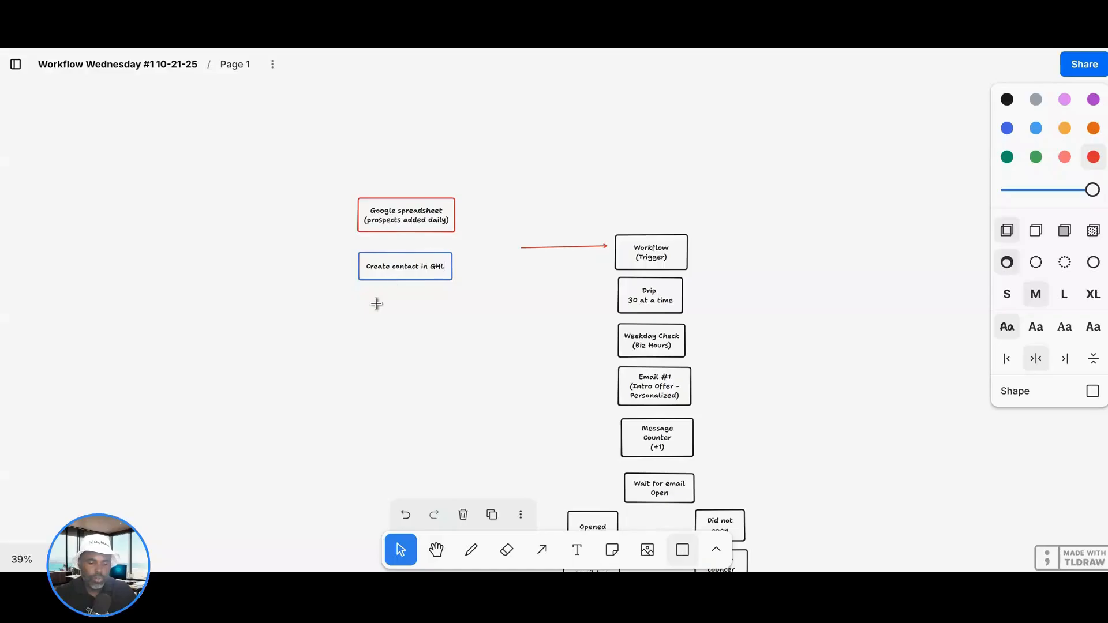
key(Escape)
Add a red box labelled "tag contact to start workflow" beneath the "Create contact in GHL" box
key(r)
drag(361, 297, 447, 326)
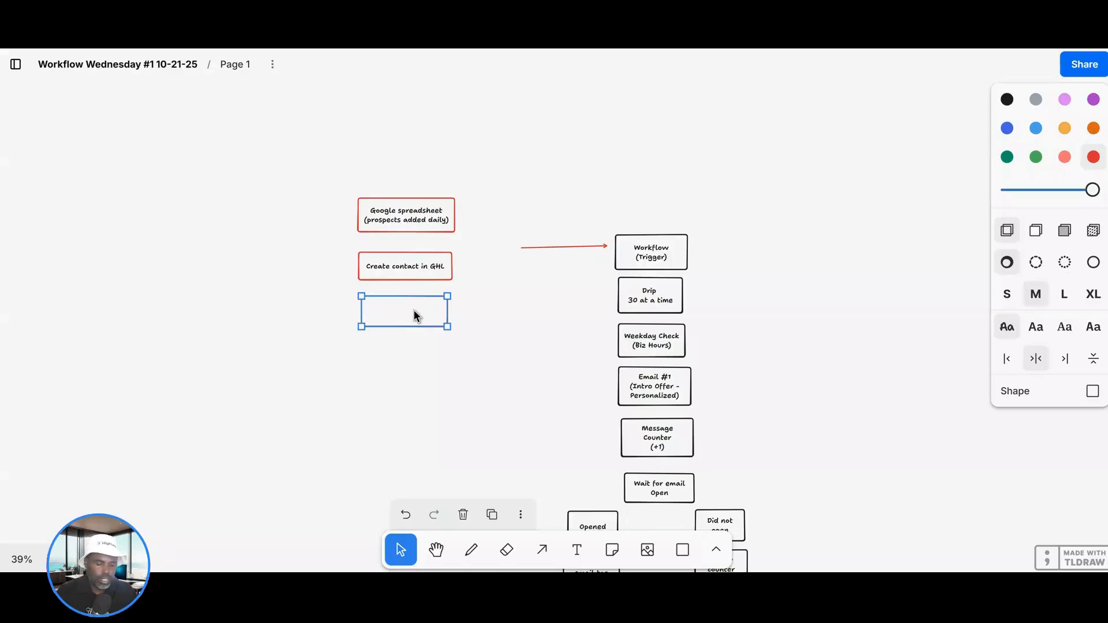
key(Return)
text(tag contac)
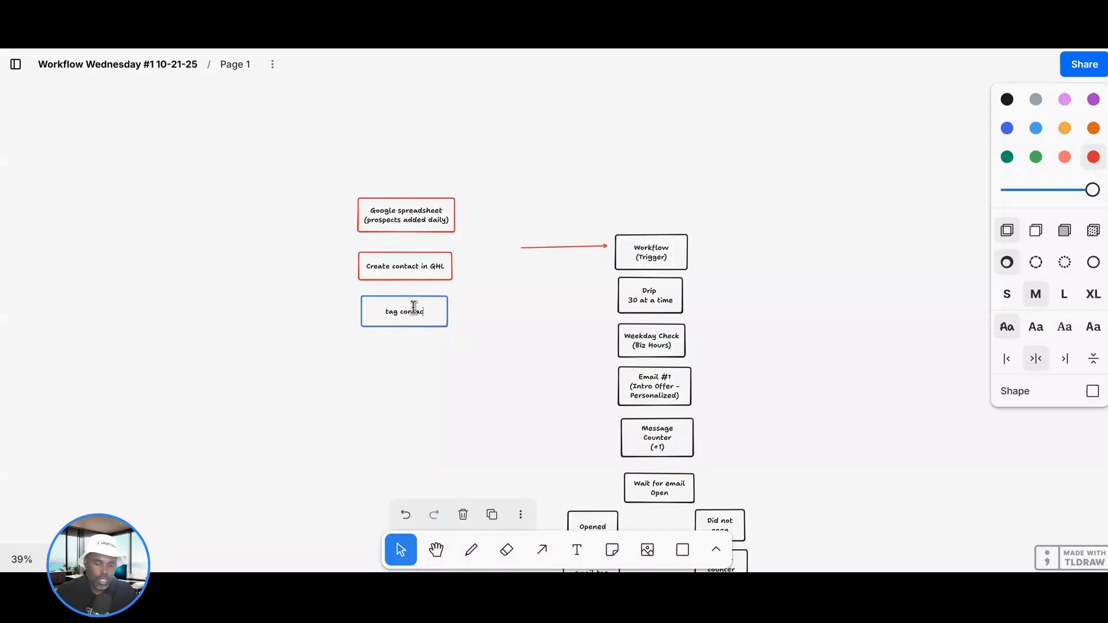
text(t)
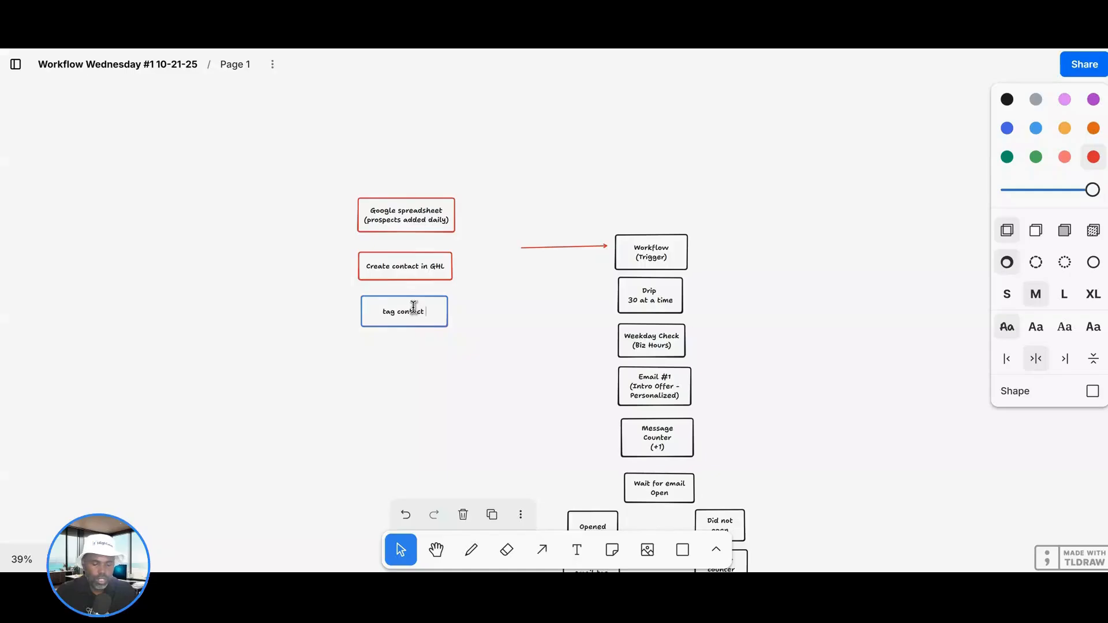
text( to start work)
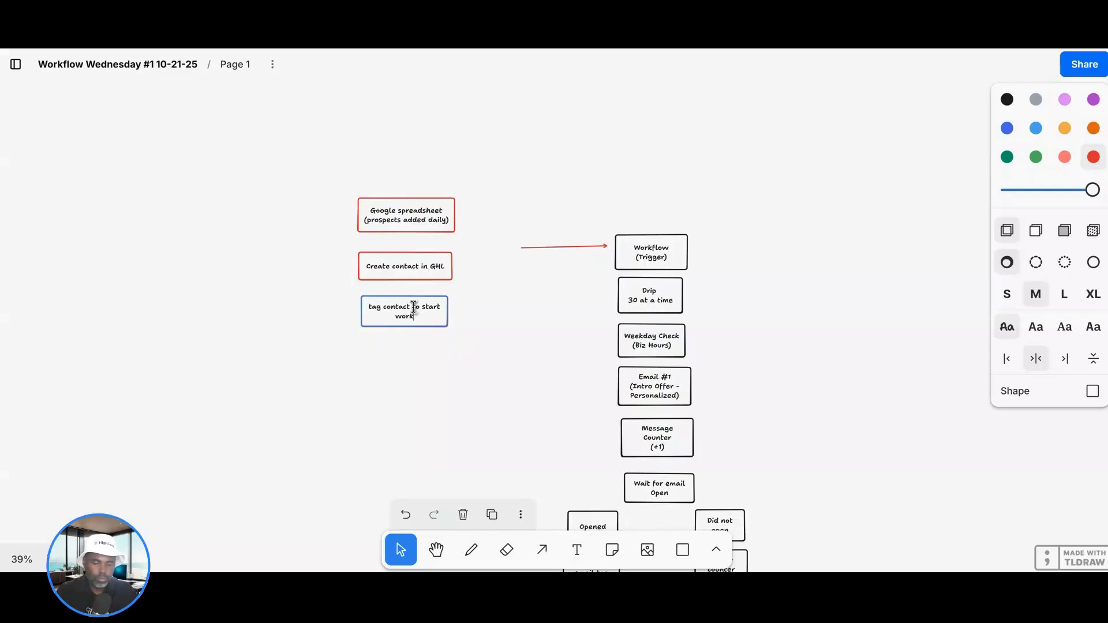
text(flow)
click(454, 350)
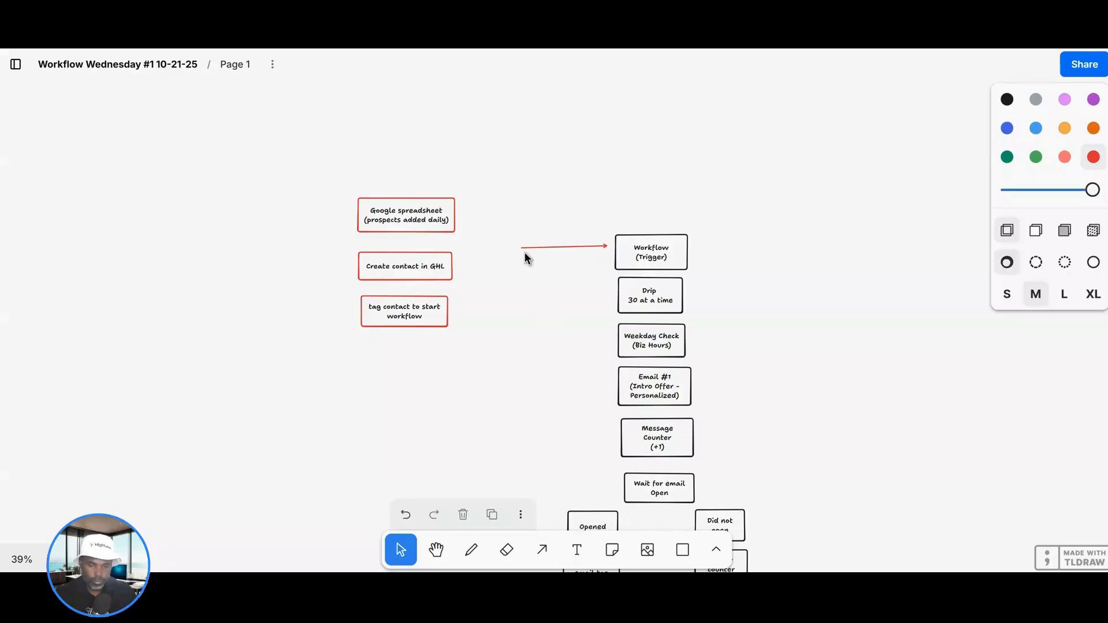
Reposition the red arrow so it runs from the "tag contact to start workflow" box to the "Workflow (Trigger)" box
drag(524, 249, 464, 314)
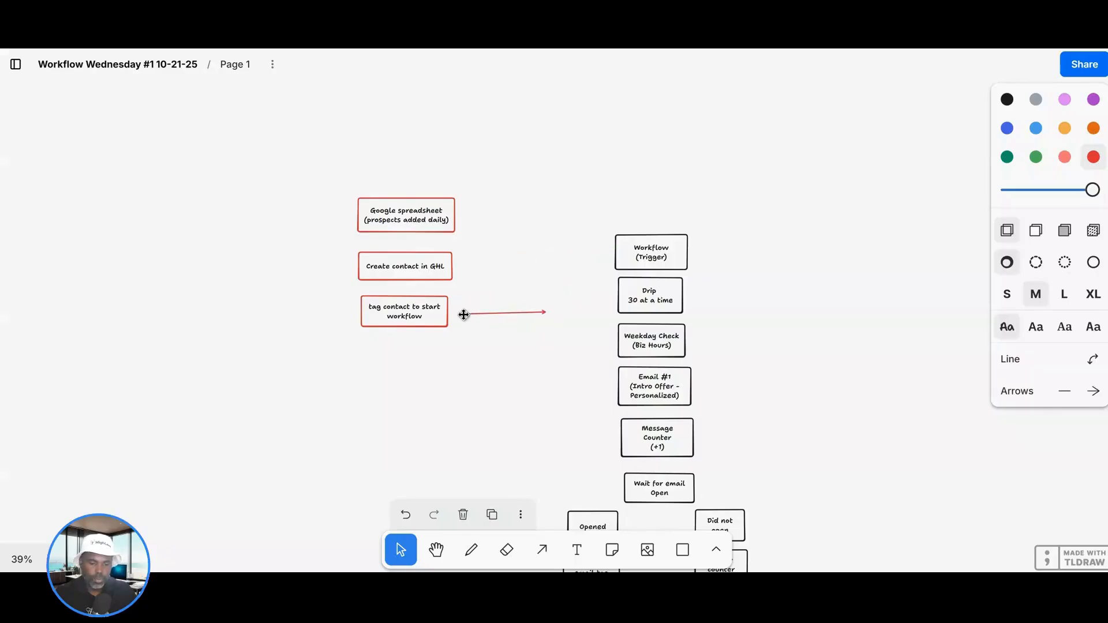
drag(547, 313, 608, 259)
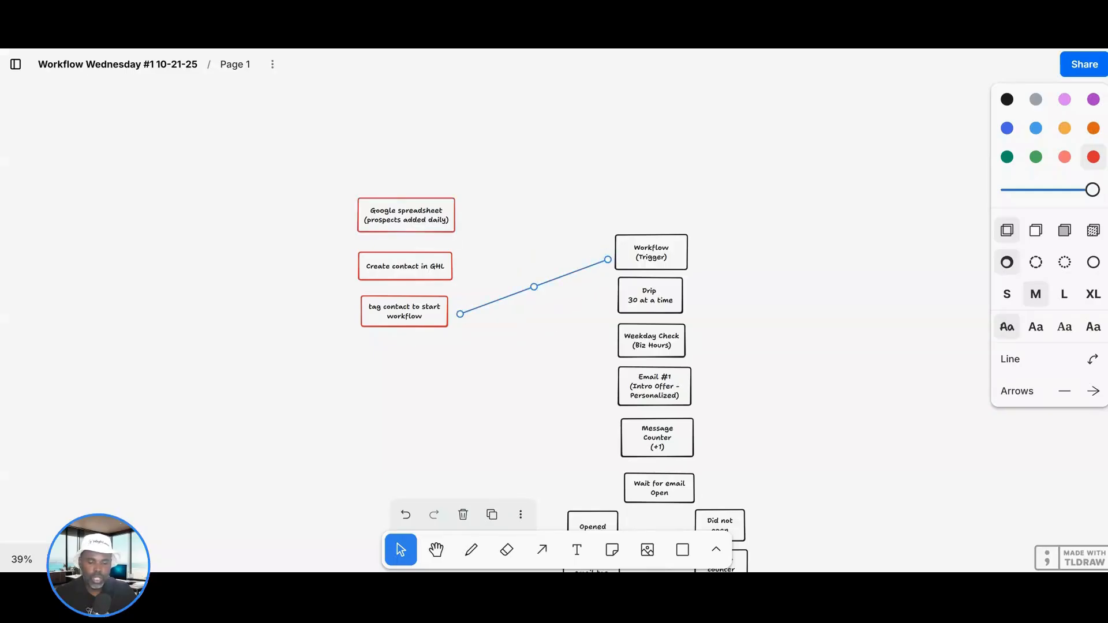
Circle the three red boxes freehand, handwriting "n8n" beside the circle and "GHL" above the "Workflow (Trigger)" box
click(472, 557)
mouse_move(423, 170)
mouse_down()
mouse_move(312, 201)
mouse_move(304, 270)
mouse_move(407, 354)
mouse_up()
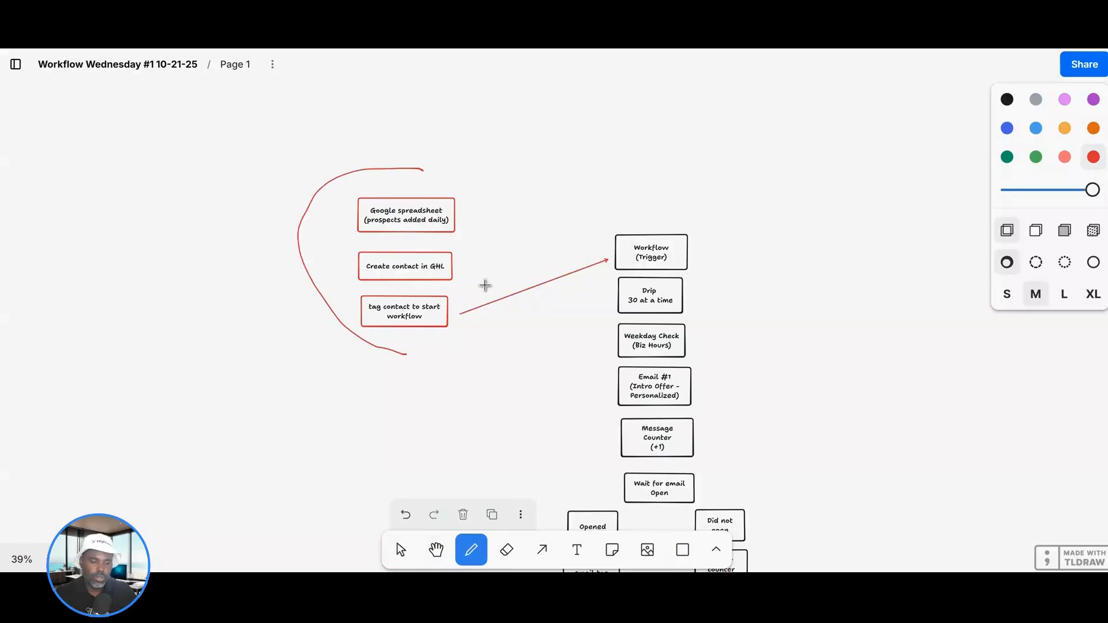
mouse_move(485, 285)
mouse_down()
mouse_move(425, 171)
mouse_move(463, 163)
mouse_move(497, 183)
mouse_move(479, 161)
mouse_move(497, 189)
mouse_move(523, 165)
mouse_up()
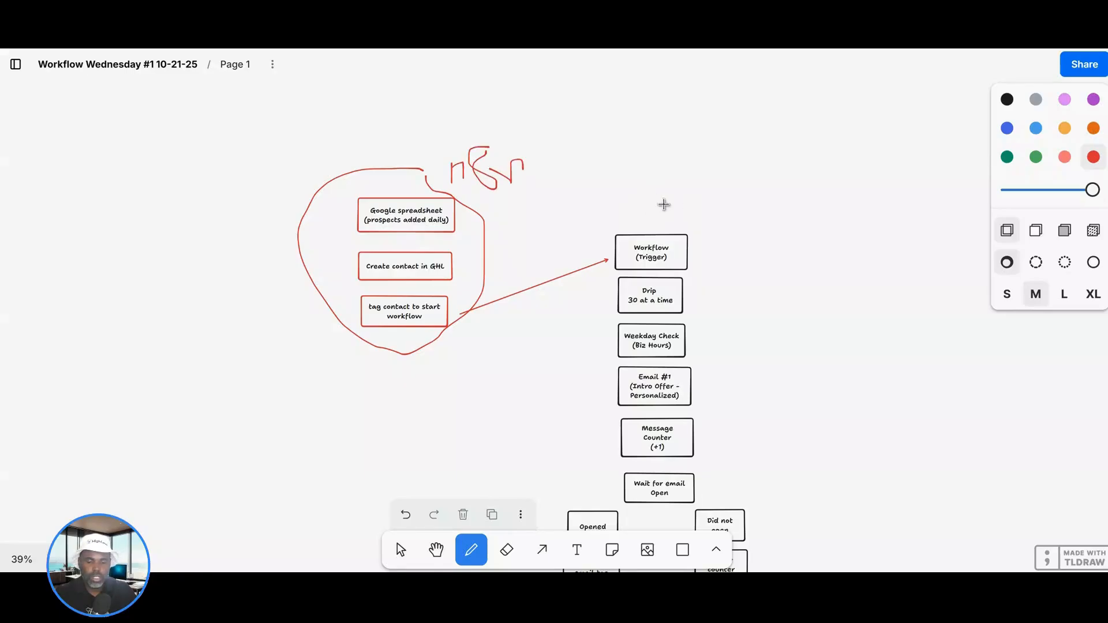
mouse_move(663, 187)
mouse_down()
mouse_move(662, 221)
mouse_move(682, 201)
mouse_up()
mouse_move(683, 185)
mouse_down()
mouse_move(683, 219)
mouse_move(716, 211)
mouse_up()
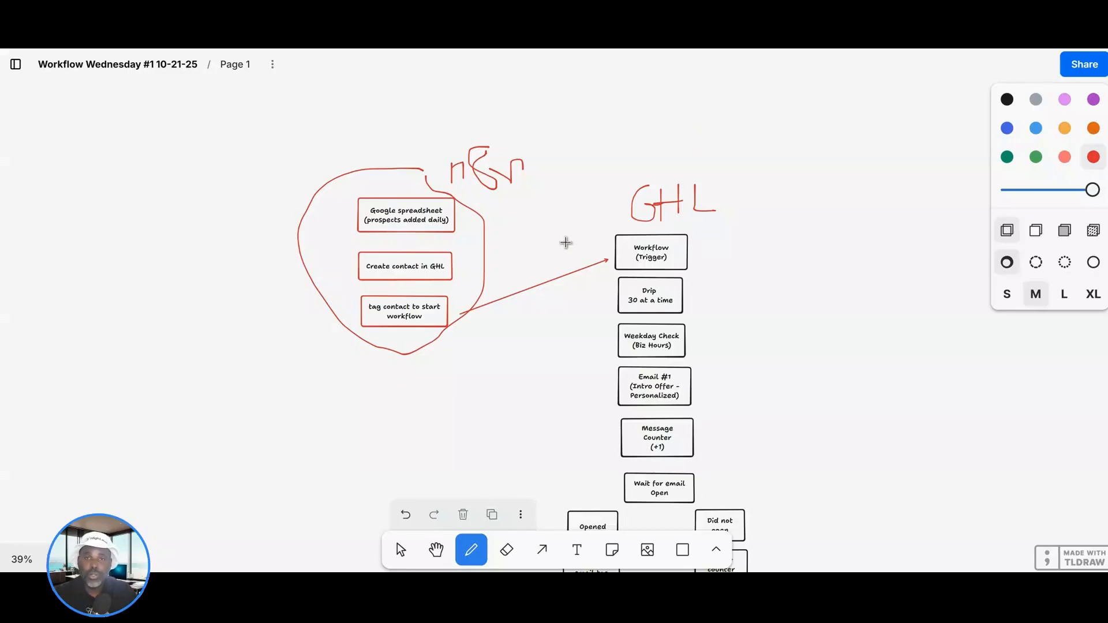
Undo the freehand red arrows drawn from the "GPT Subject generator" and "GPT Body generator" boxes to "Email #1"
scroll(587, 242, up, 4)
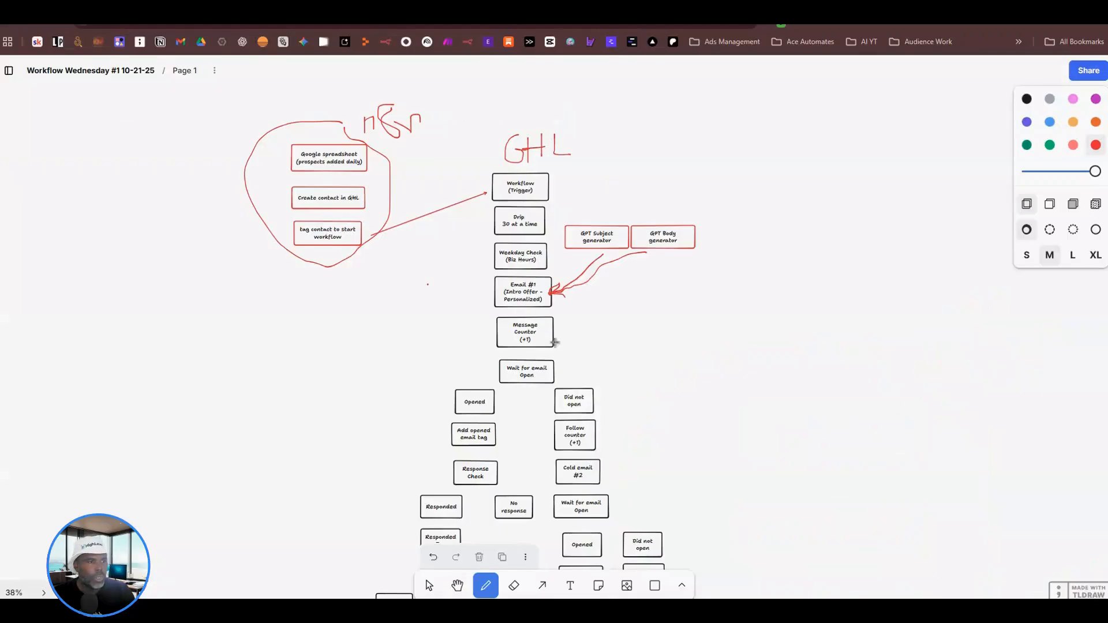
click(433, 557)
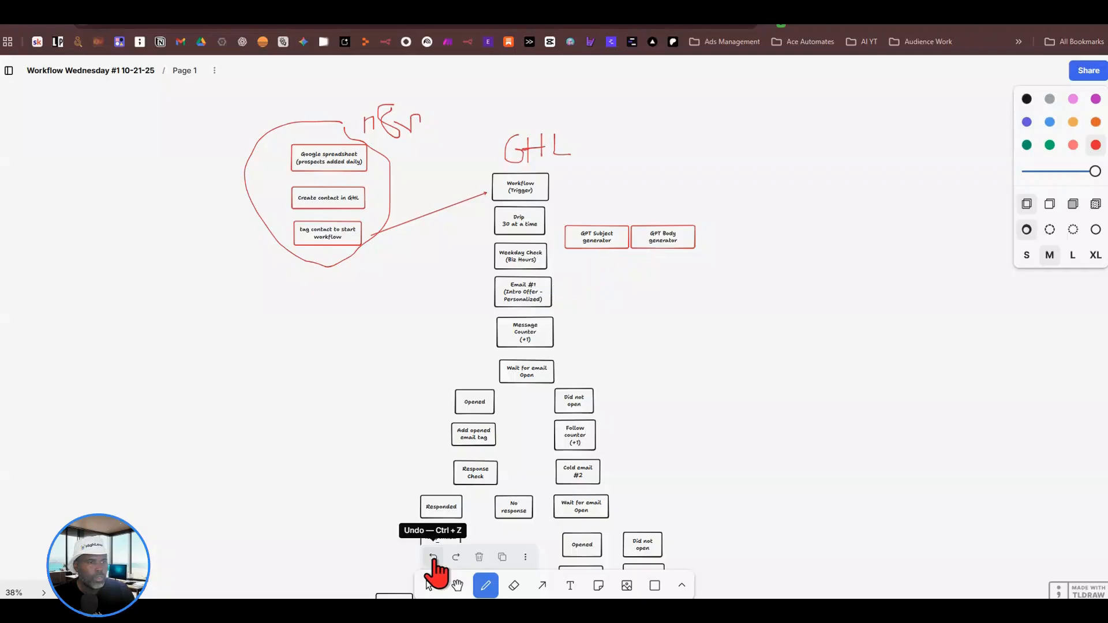
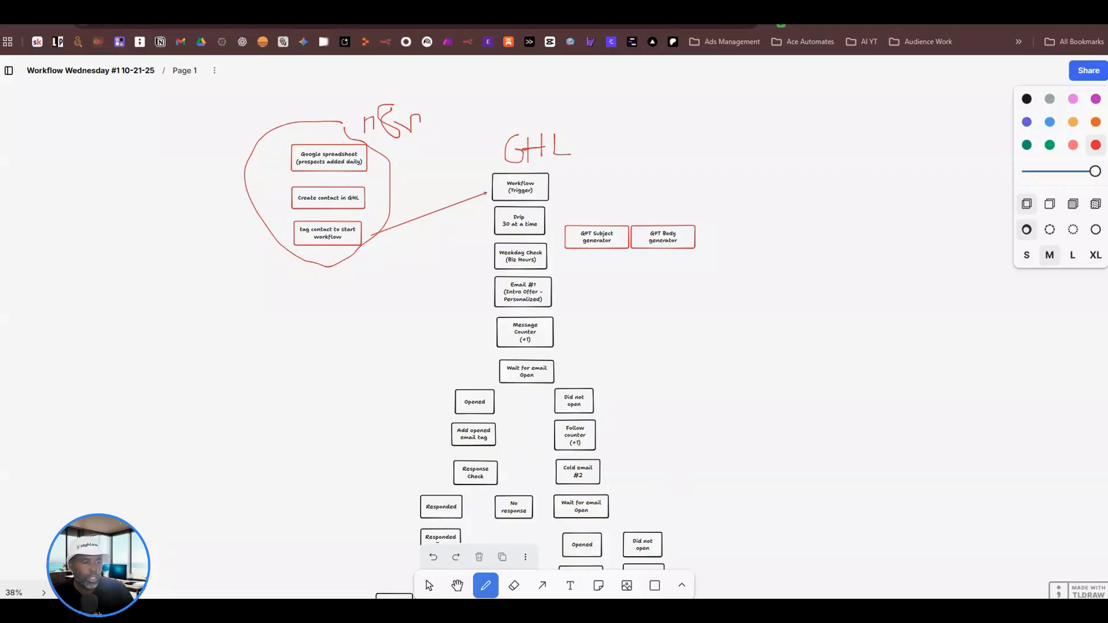
Examine the whole workflow from the trigger down through the response branches to the "Follow up email sent" box
click(457, 585)
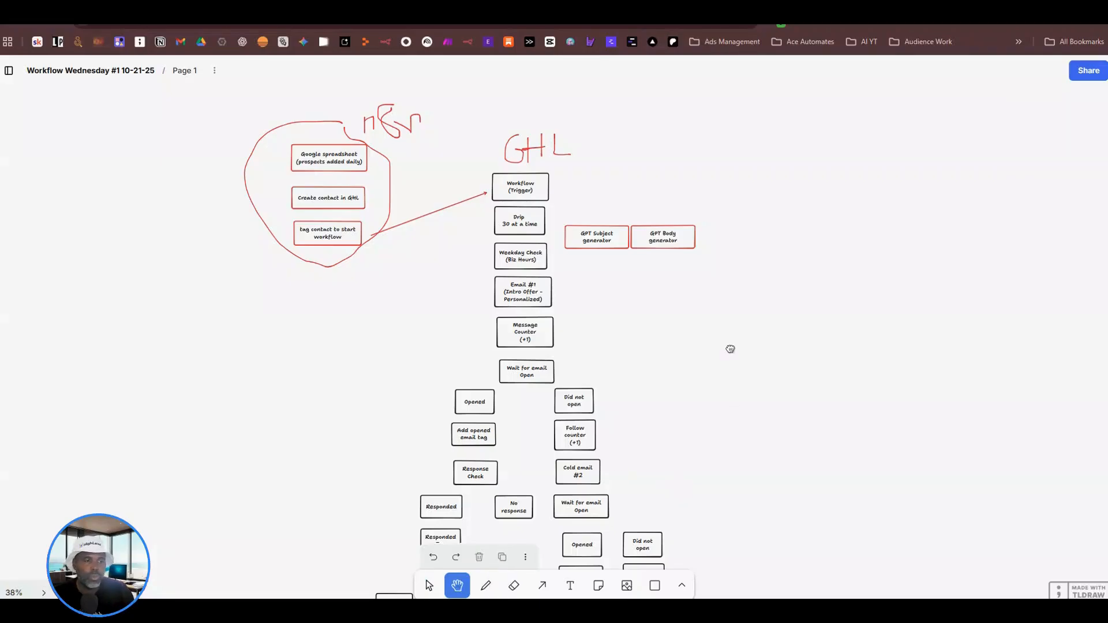
drag(729, 346, 730, 300)
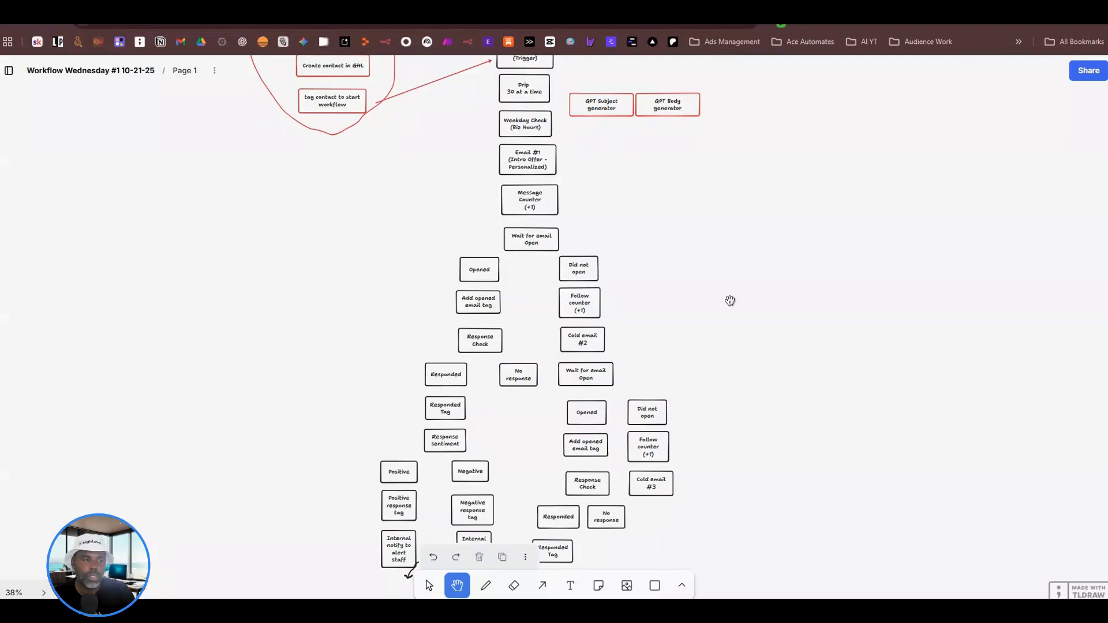
drag(733, 341, 715, 263)
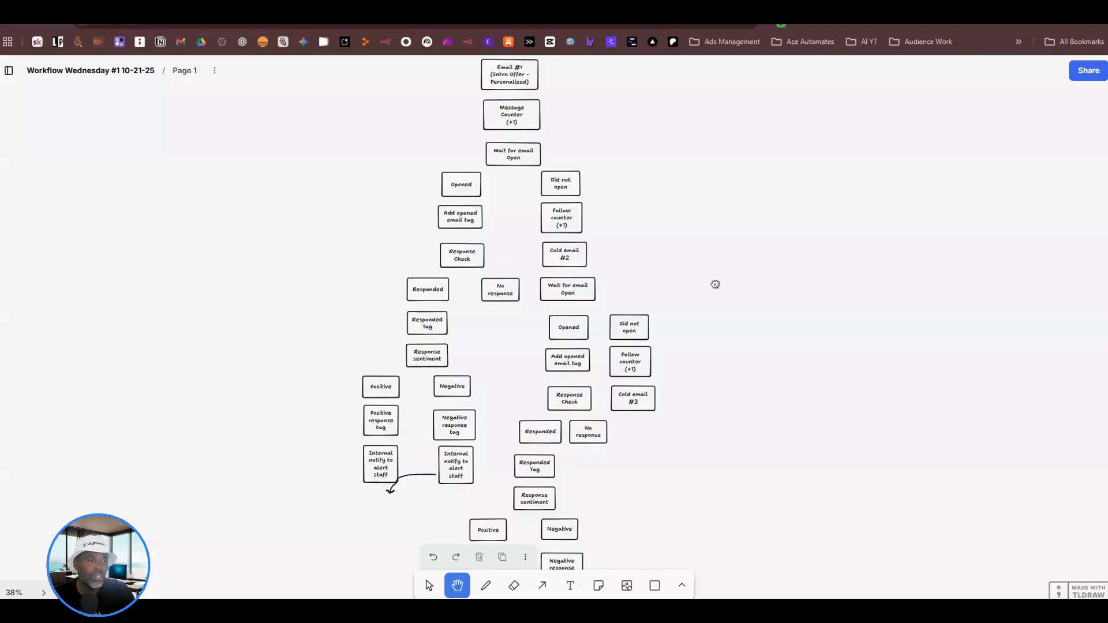
drag(715, 282, 732, 216)
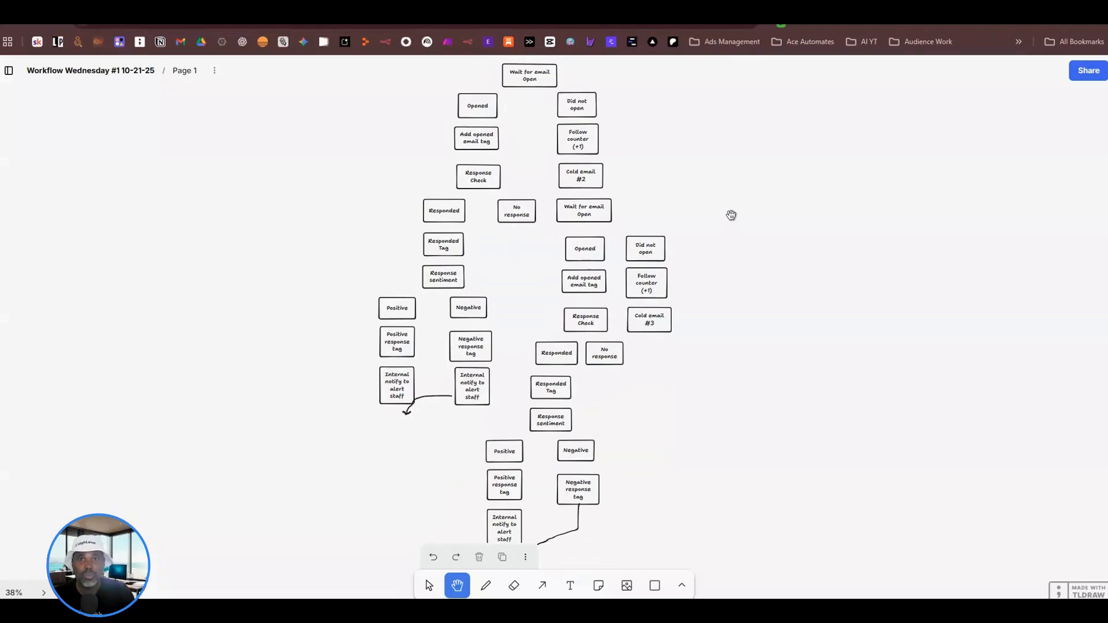
drag(725, 311, 725, 248)
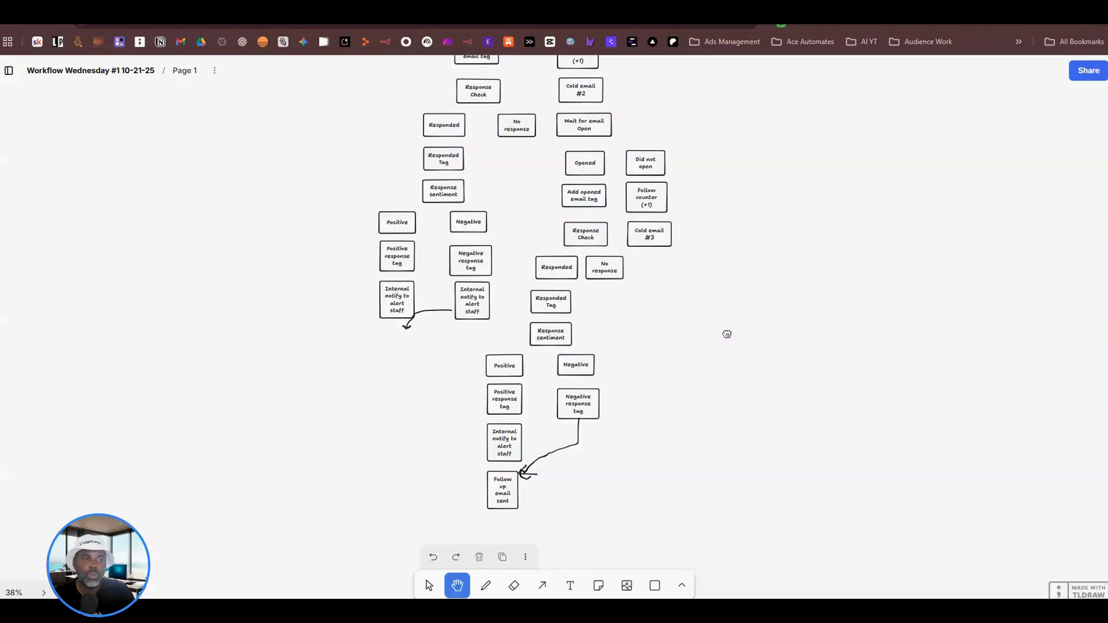
Restore the undone freehand red arrows from the "GPT Subject generator" and "GPT Body generator" boxes to the "Email #1" box
scroll(725, 253, up, 6)
drag(738, 309, 774, 393)
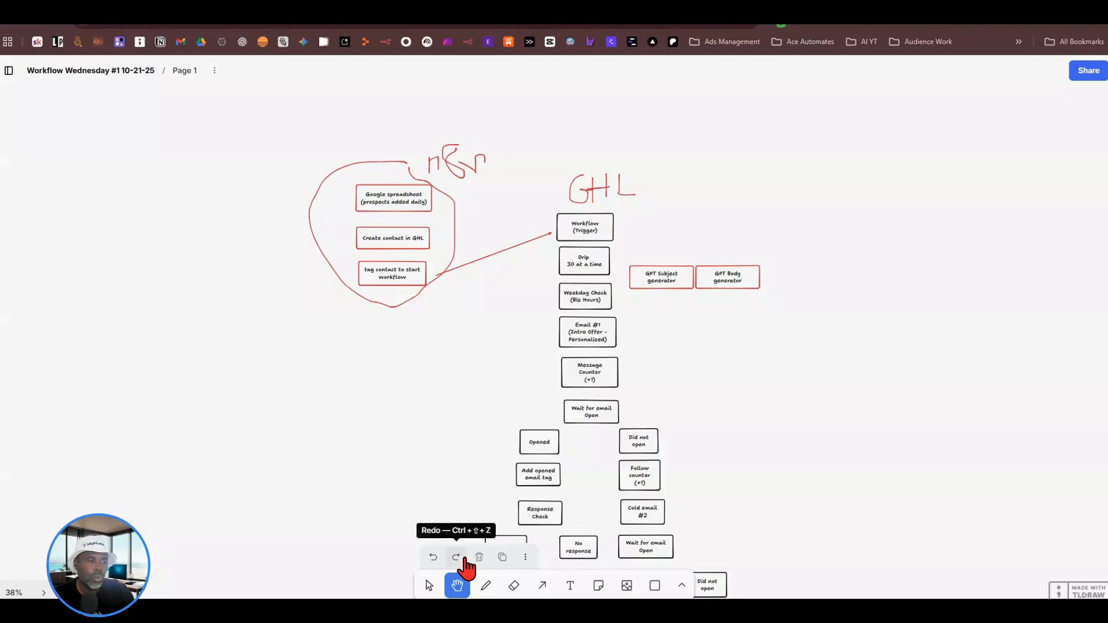
click(455, 558)
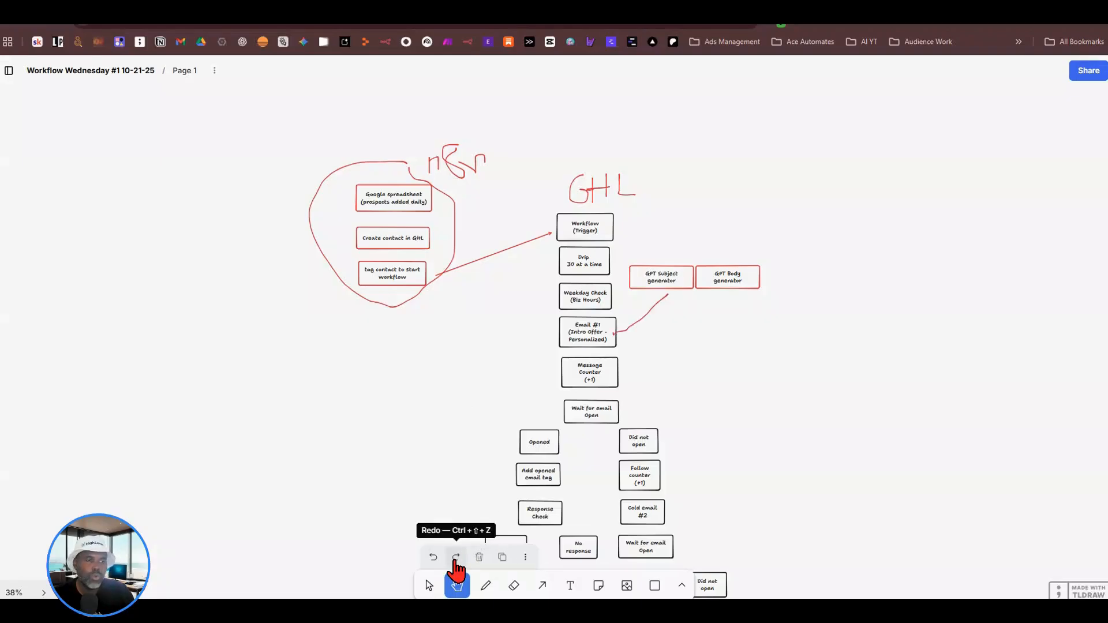
click(455, 558)
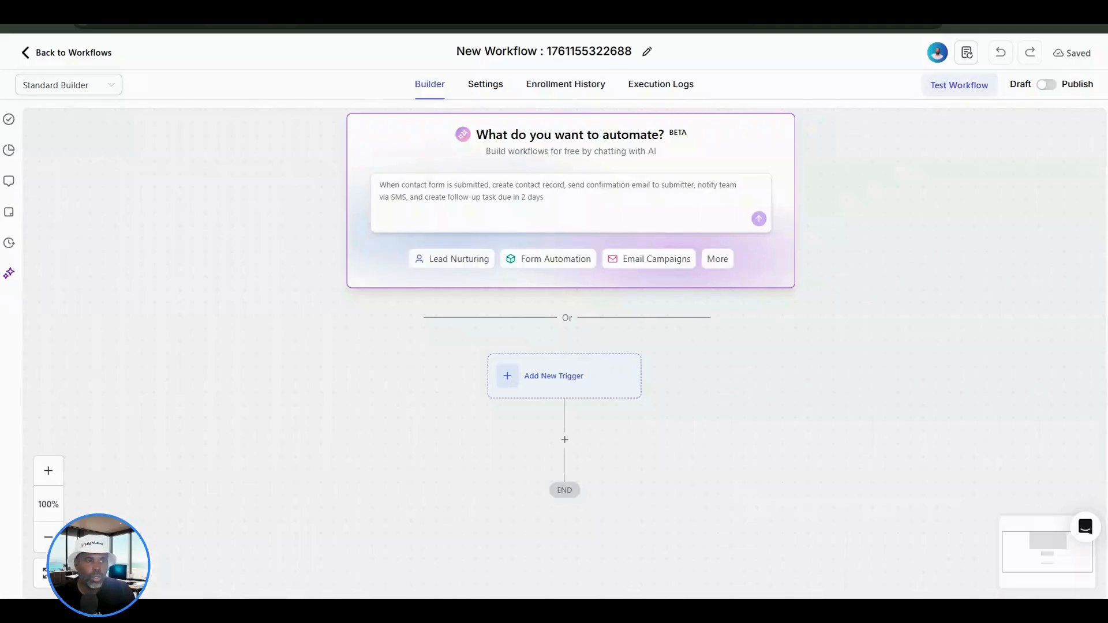
click(534, 206)
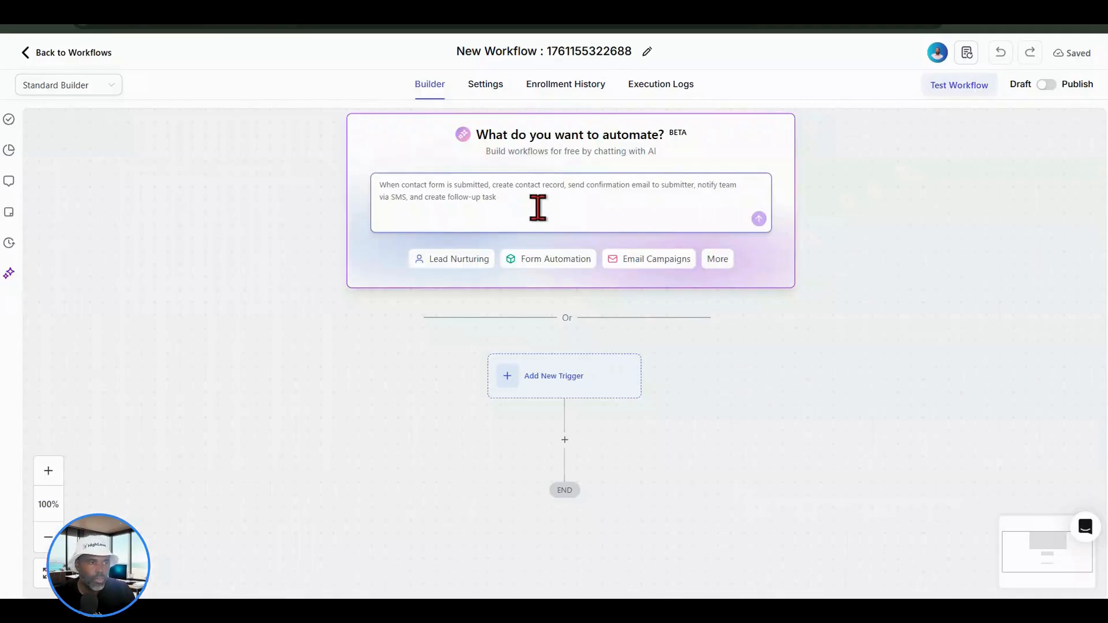
key(BackSpace)
key(BackSpace)
key(BackSpace)
key(BackSpace)
key(BackSpace)
key(BackSpace)
key(BackSpace)
key(BackSpace)
key(BackSpace)
key(BackSpace)
key(BackSpace)
key(BackSpace)
key(BackSpace)
key(BackSpace)
key(BackSpace)
key(BackSpace)
key(BackSpace)
key(BackSpace)
key(BackSpace)
key(BackSpace)
key(BackSpace)
key(BackSpace)
key(BackSpace)
key(BackSpace)
key(BackSpace)
key(BackSpace)
key(BackSpace)
key(BackSpace)
key(BackSpace)
key(BackSpace)
key(BackSpace)
key(BackSpace)
key(BackSpace)
key(BackSpace)
key(BackSpace)
key(BackSpace)
key(BackSpace)
key(BackSpace)
key(BackSpace)
key(BackSpace)
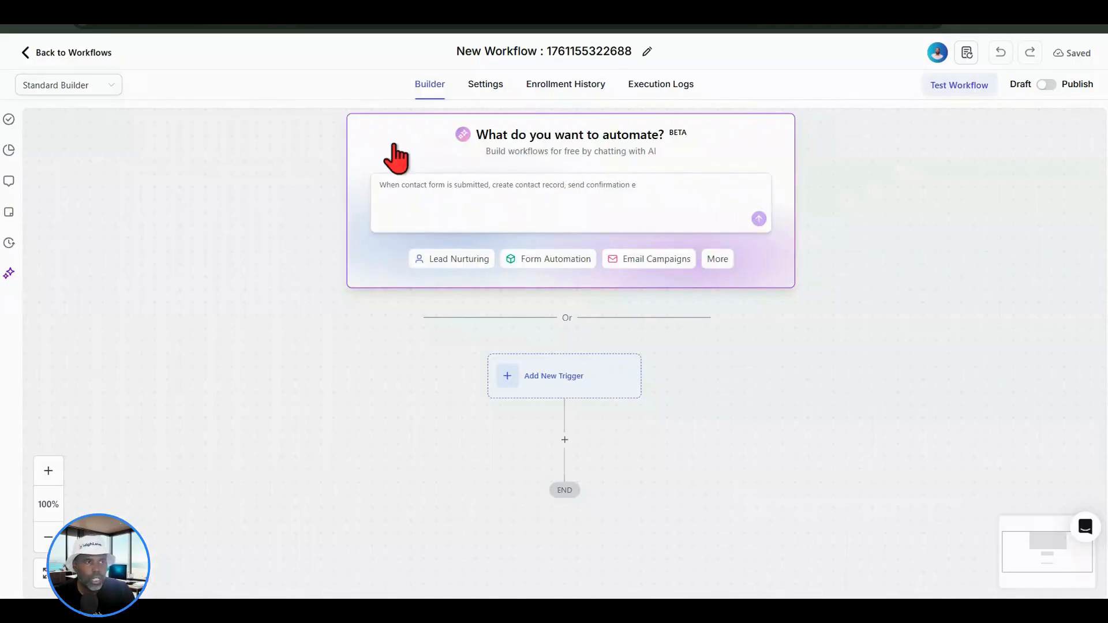
key(BackSpace)
key(BackSpace)
key(BackSpace)
key(BackSpace)
key(BackSpace)
key(BackSpace)
key(BackSpace)
key(BackSpace)
key(BackSpace)
key(BackSpace)
key(BackSpace)
key(BackSpace)
key(BackSpace)
key(BackSpace)
key(BackSpace)
key(BackSpace)
key(BackSpace)
key(BackSpace)
key(BackSpace)
key(BackSpace)
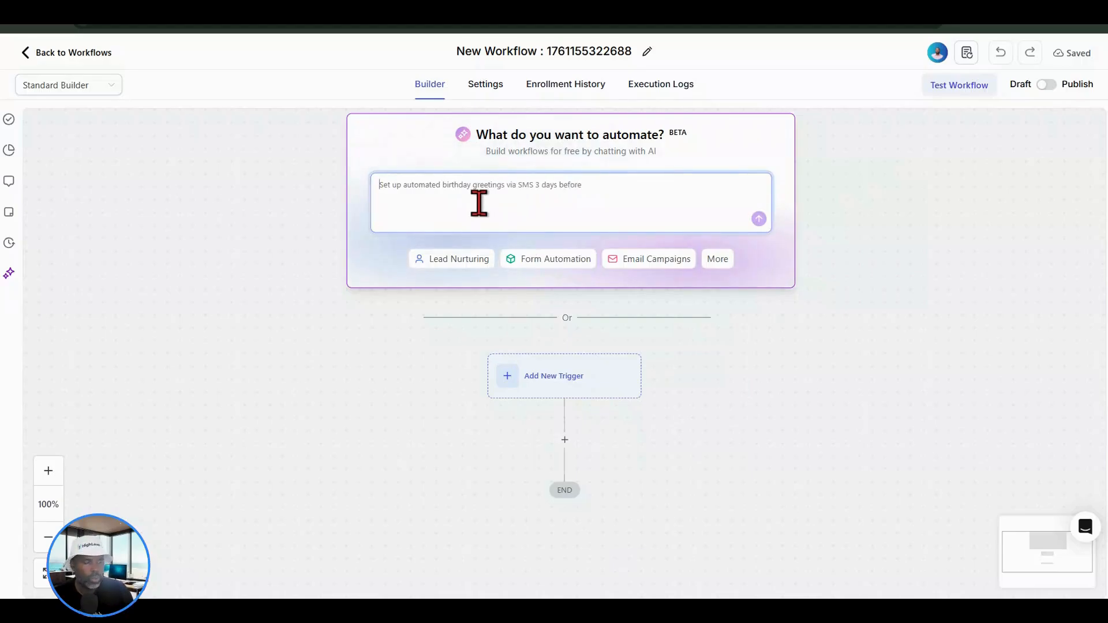
In the HighLevel workflow builder, submit the AI prompt describing the tag-triggered email sequence: 30-contact hourly drip, 6Am to 8pm weekday check, GPT emails, response follow-ups
key(ctrl+v)
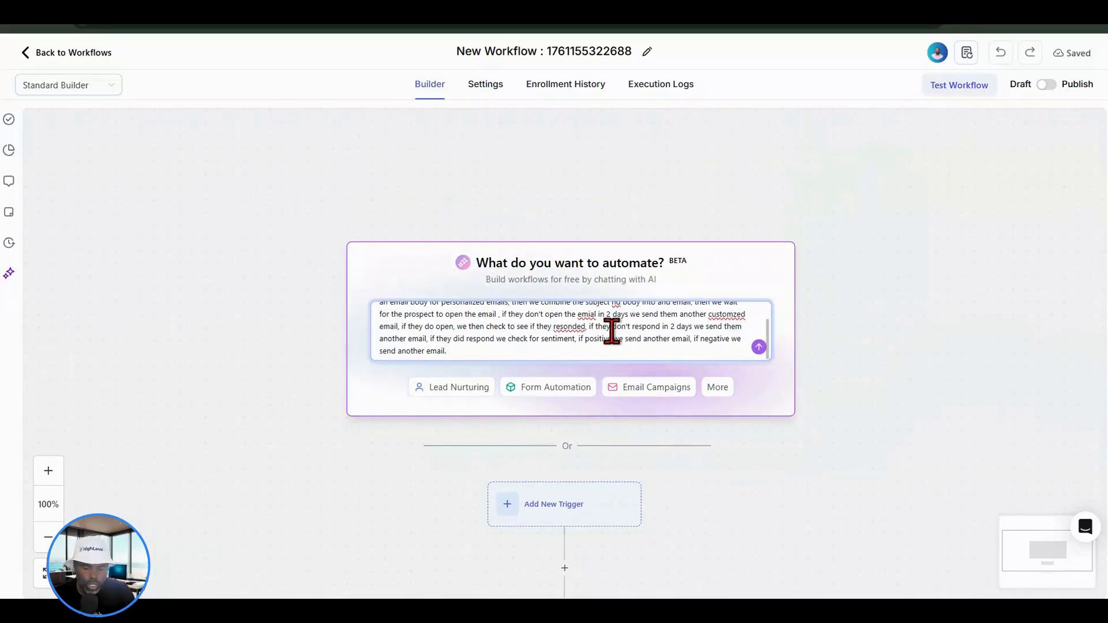
scroll(611, 332, up, 2)
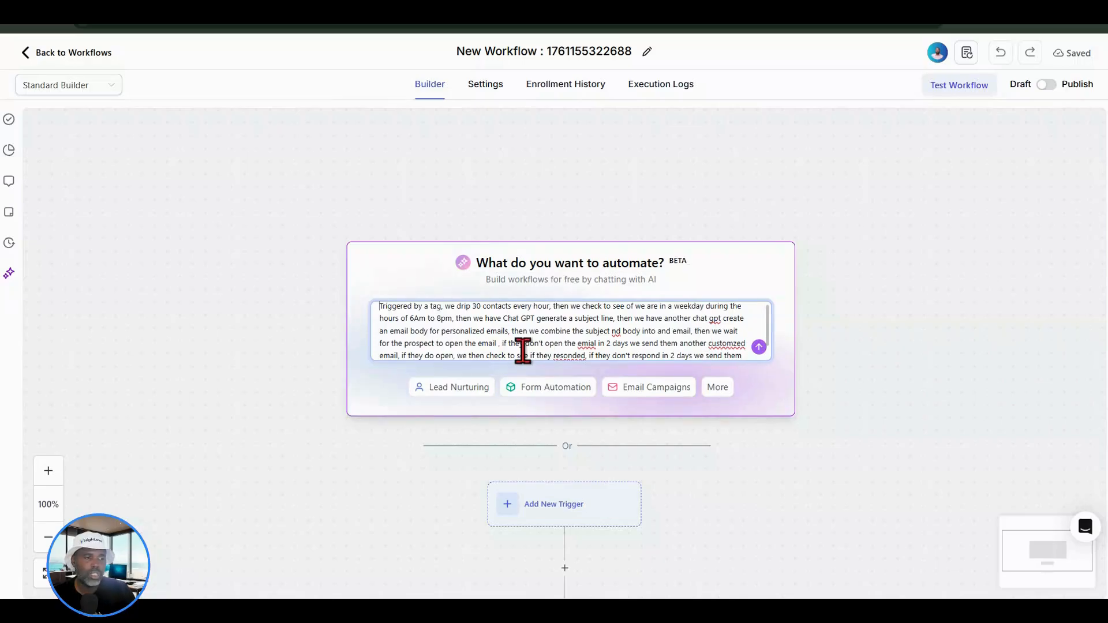
click(715, 350)
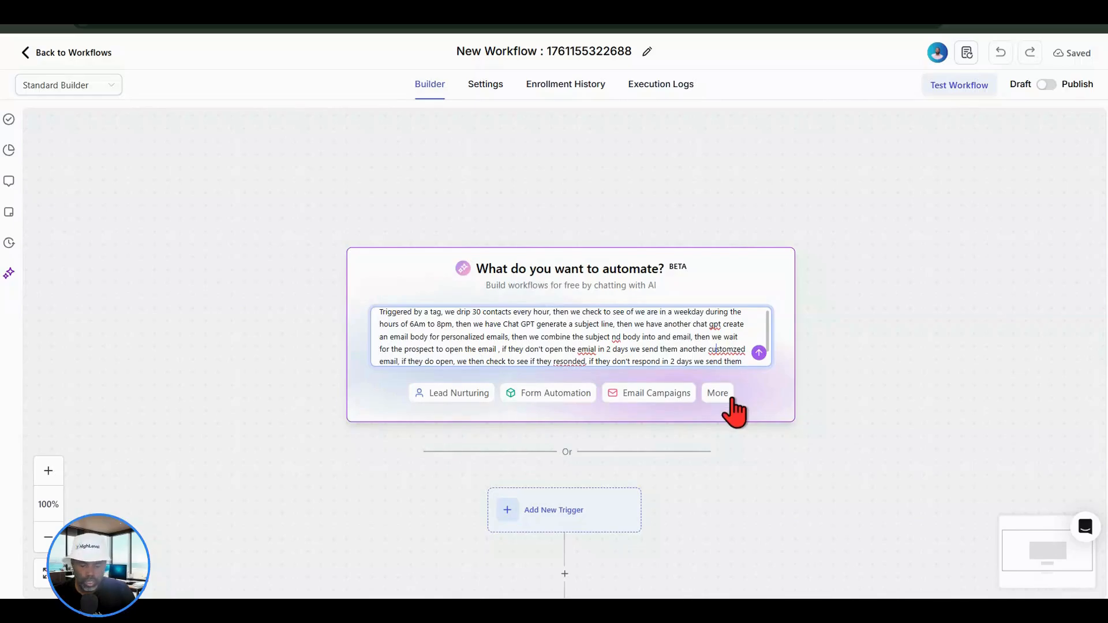
key(ctrl+End)
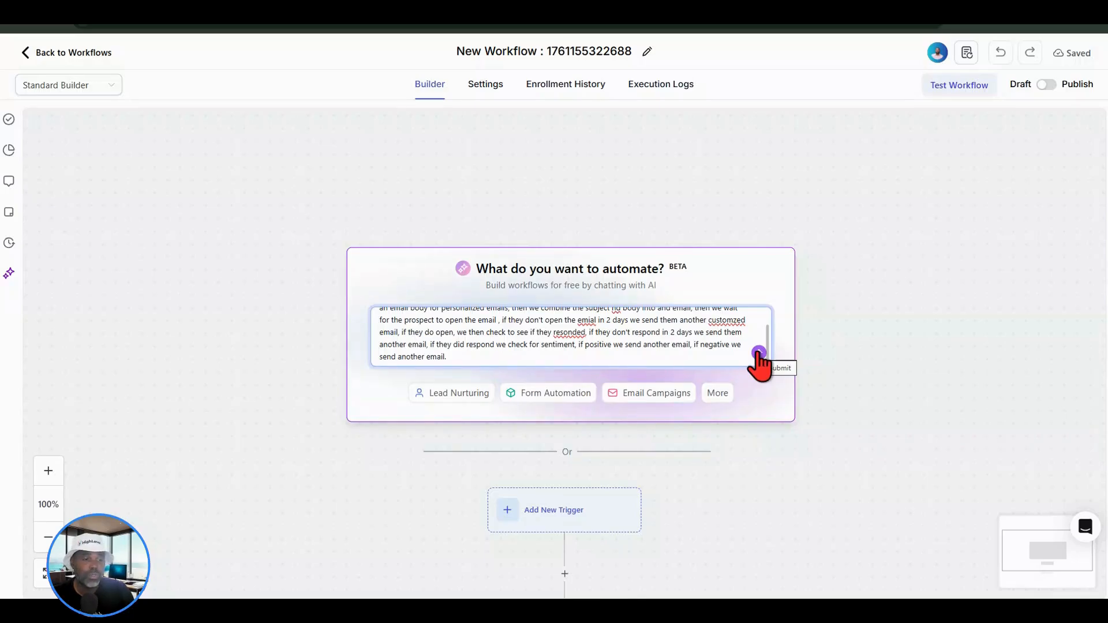
click(759, 354)
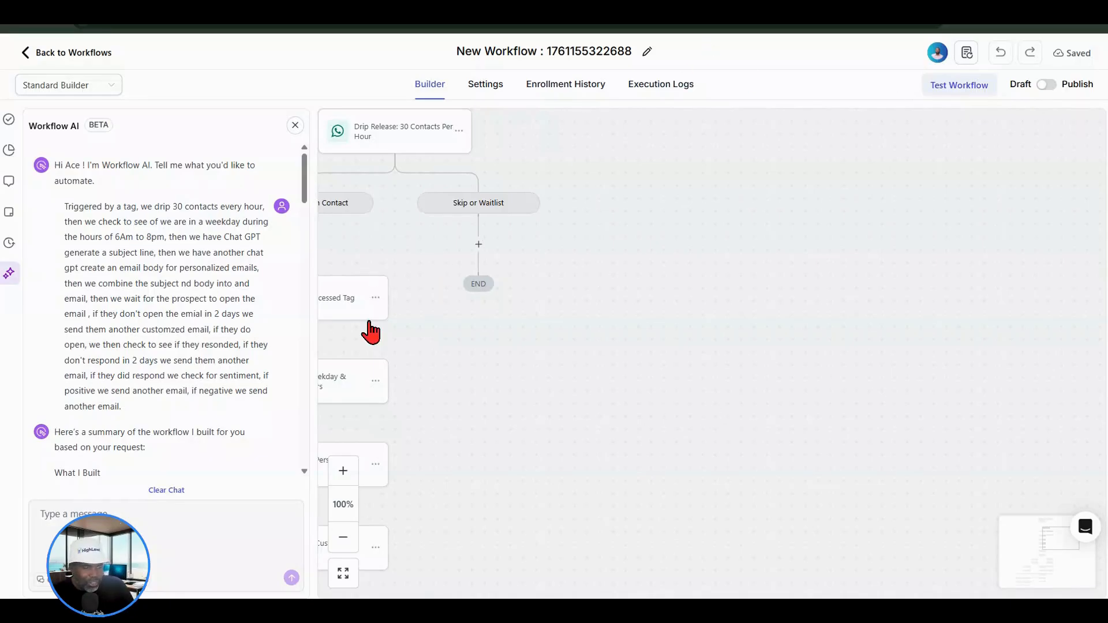
Read the Workflow AI summary and examine the generated workflow from the Contact Tag trigger down to the "Send Combined Email" action
scroll(220, 257, down, 3)
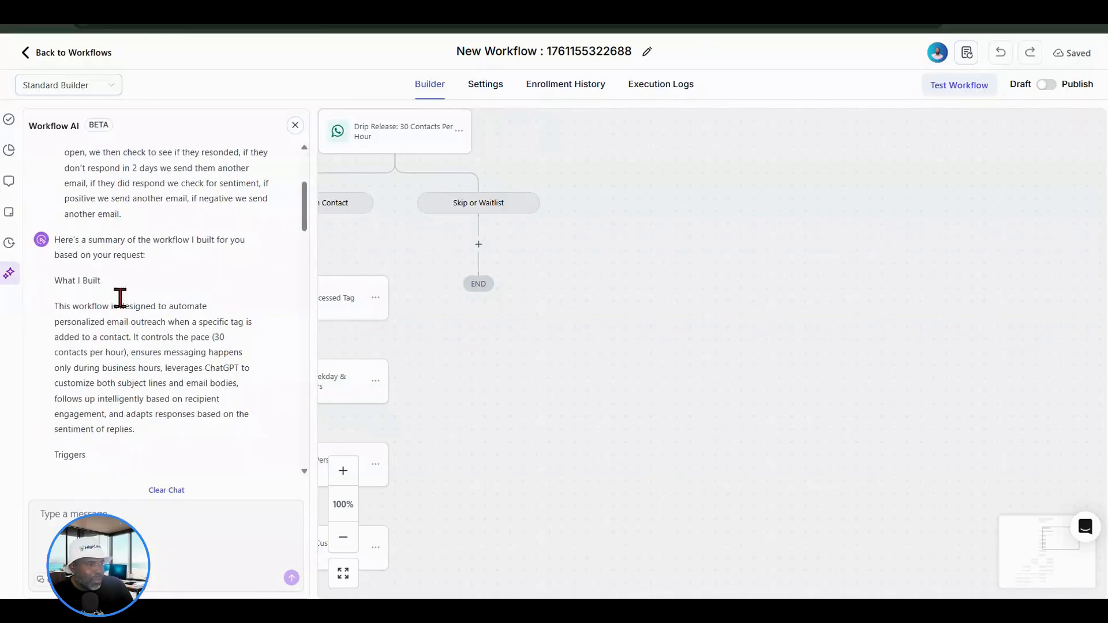
scroll(119, 298, down, 1)
scroll(96, 238, down, 1)
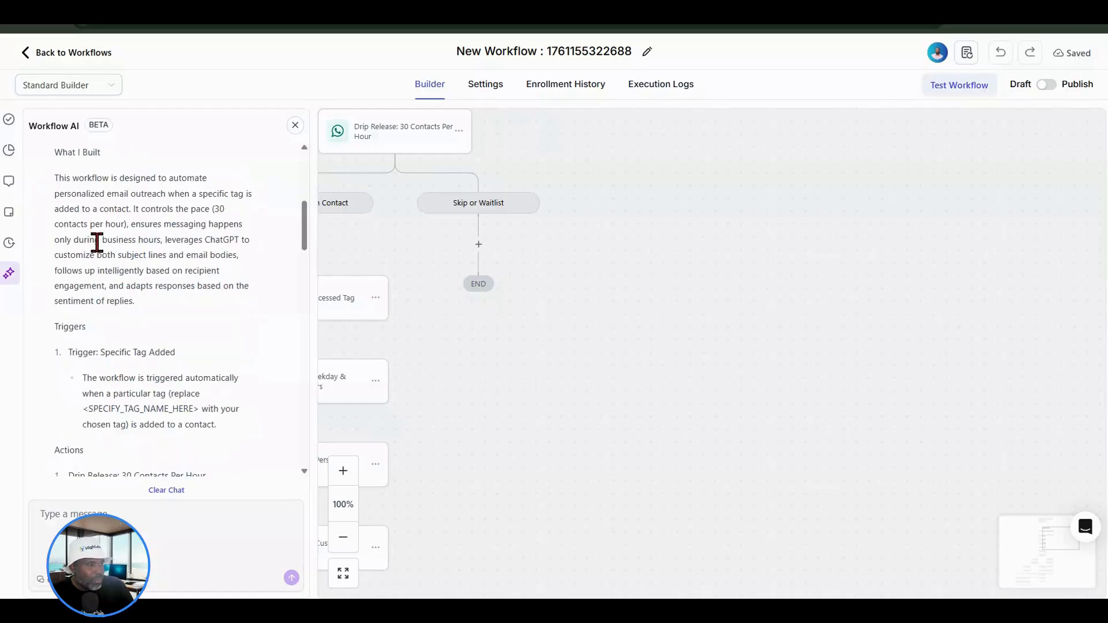
scroll(142, 373, down, 2)
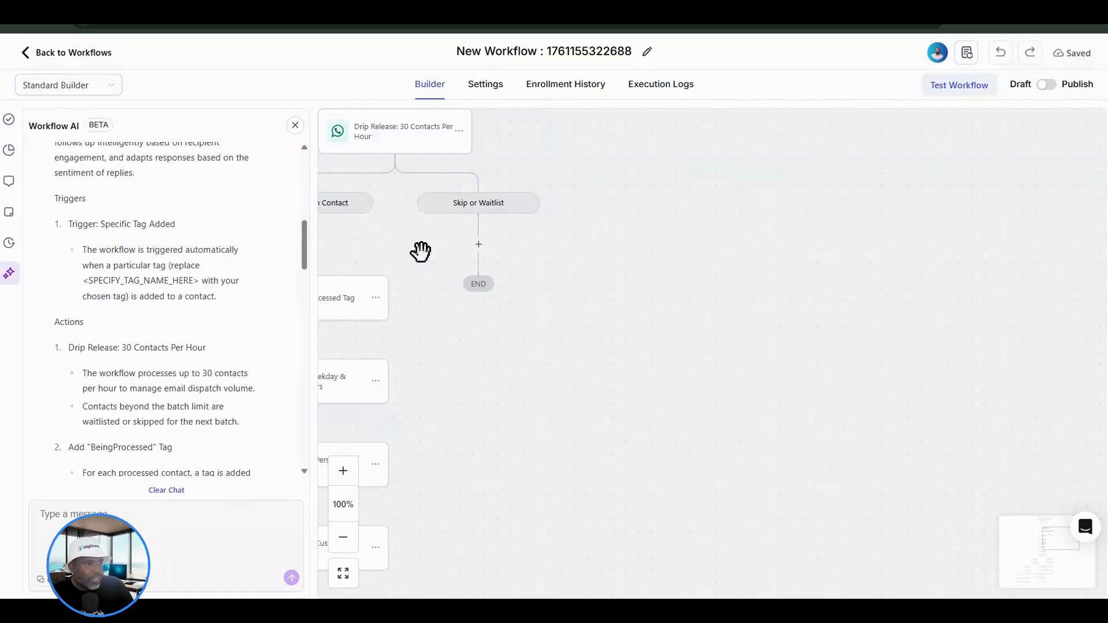
drag(690, 359, 846, 279)
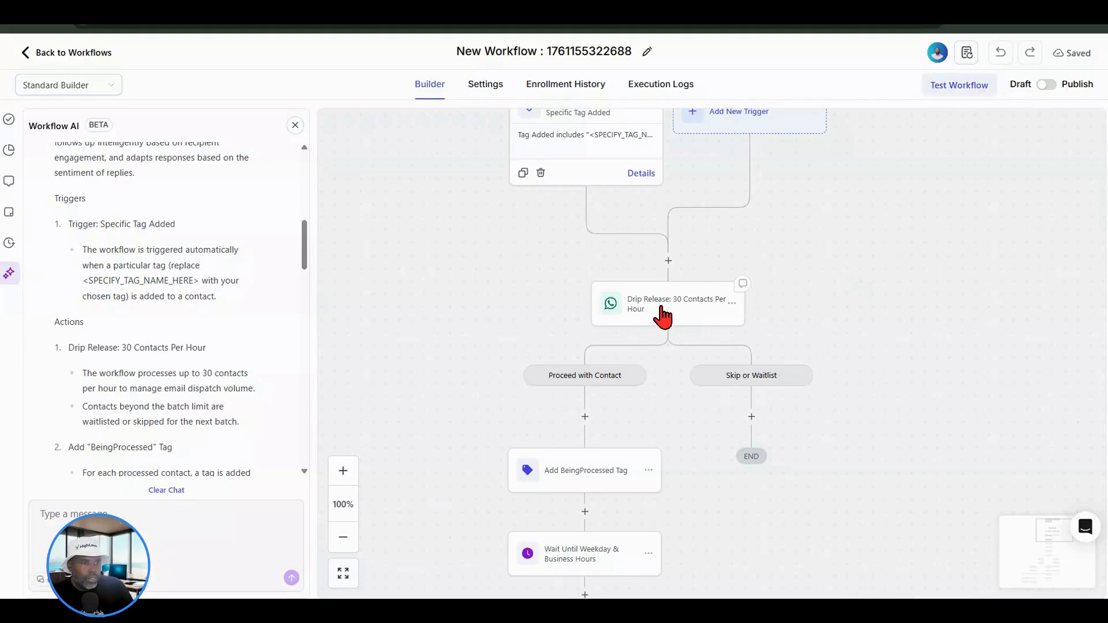
drag(826, 242, 816, 300)
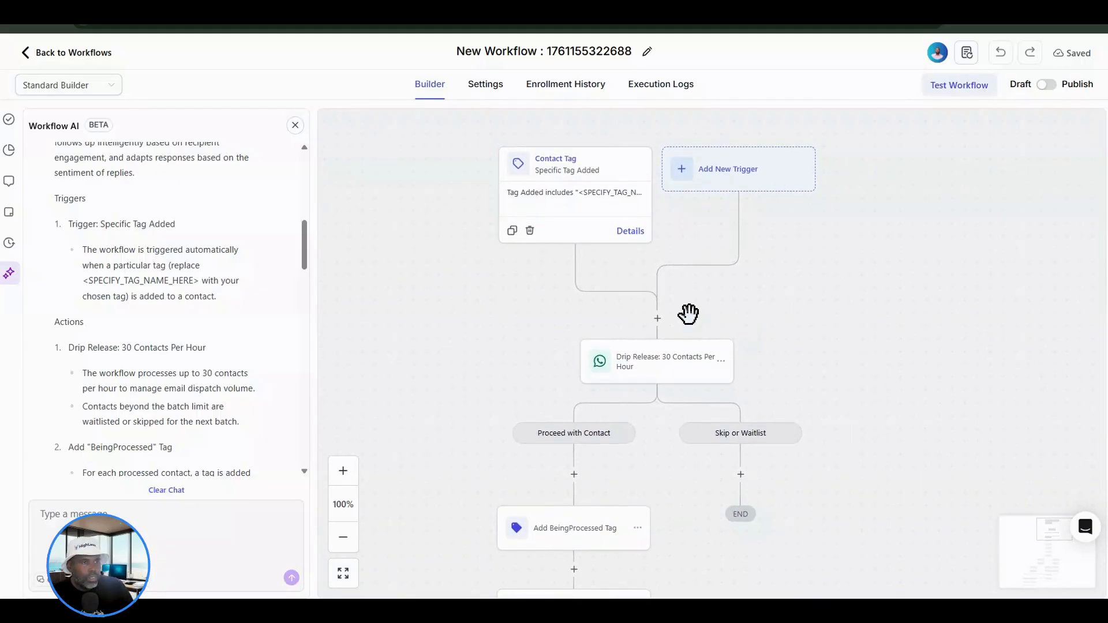
click(655, 378)
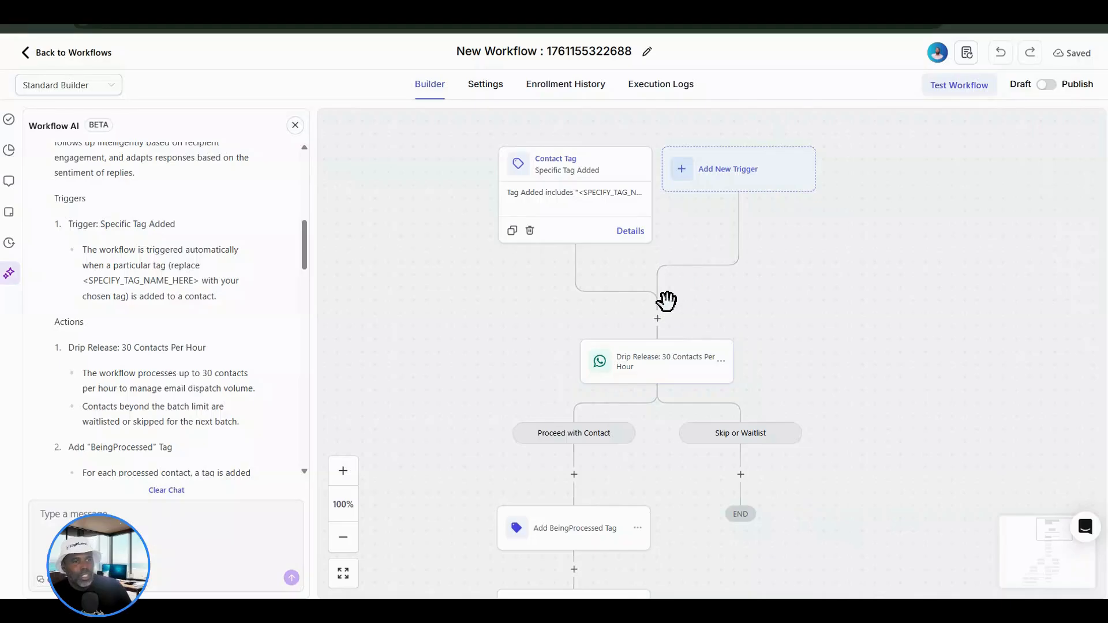
scroll(662, 306, down, 3)
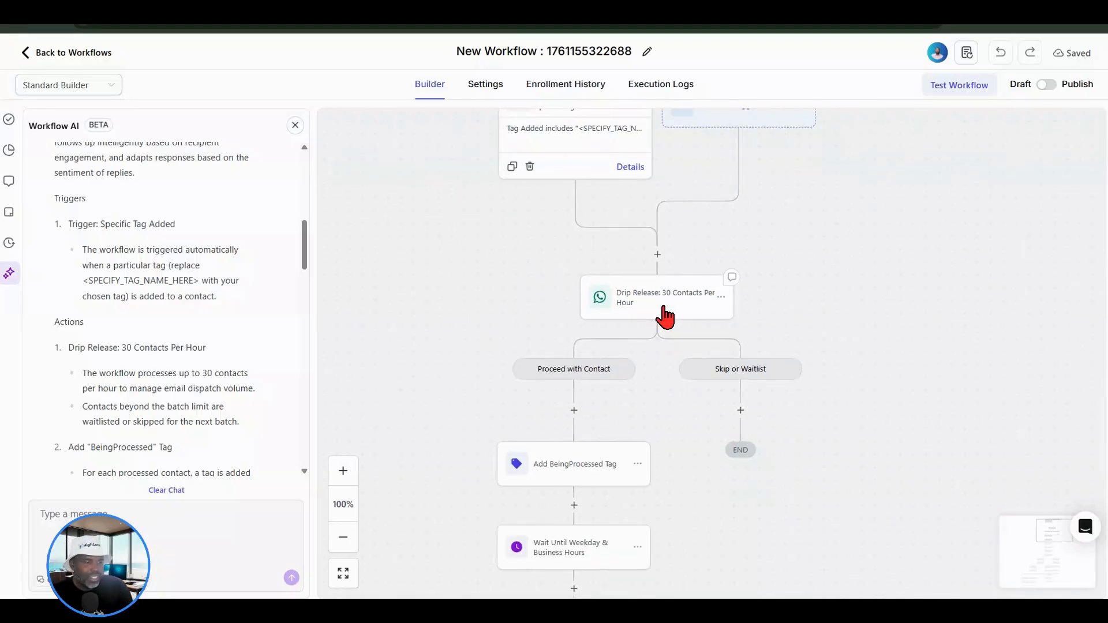
scroll(663, 314, down, 3)
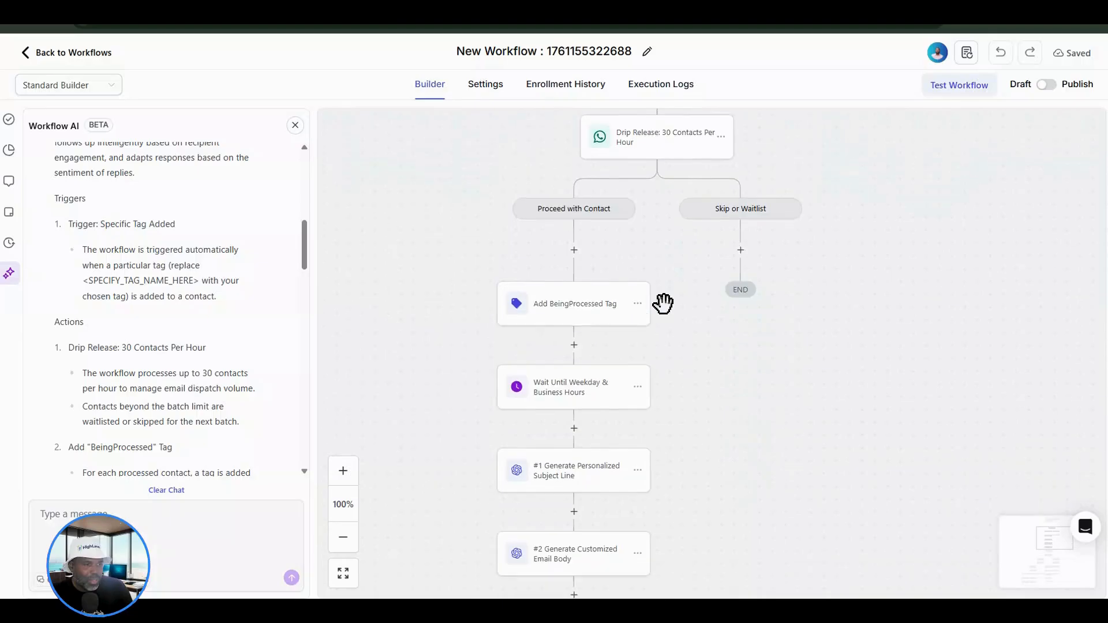
scroll(663, 304, down, 2)
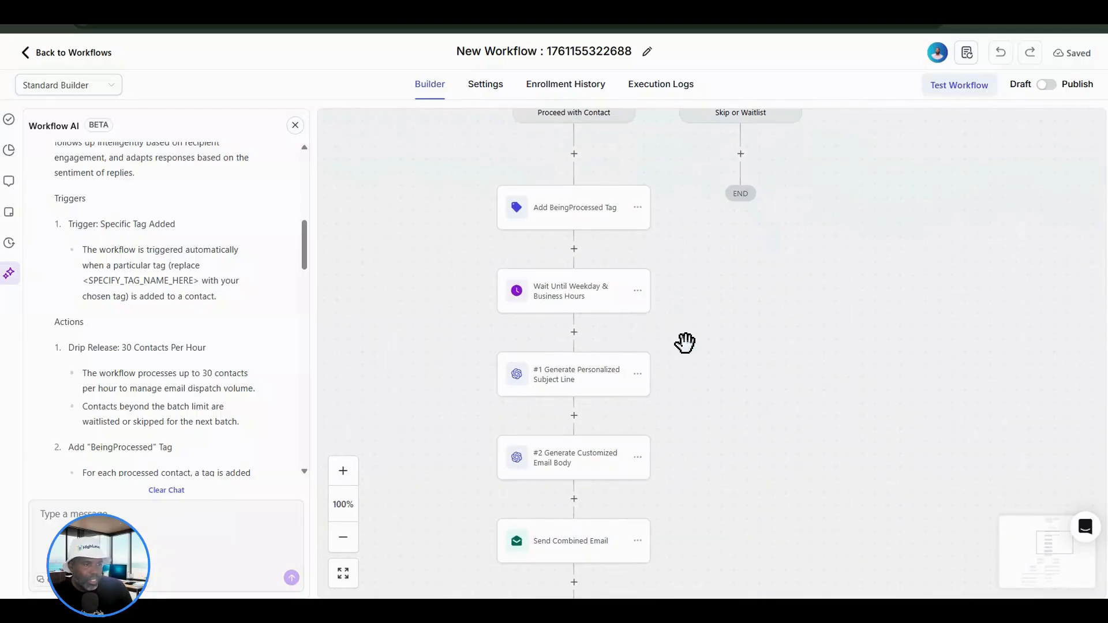
scroll(660, 336, up, 7)
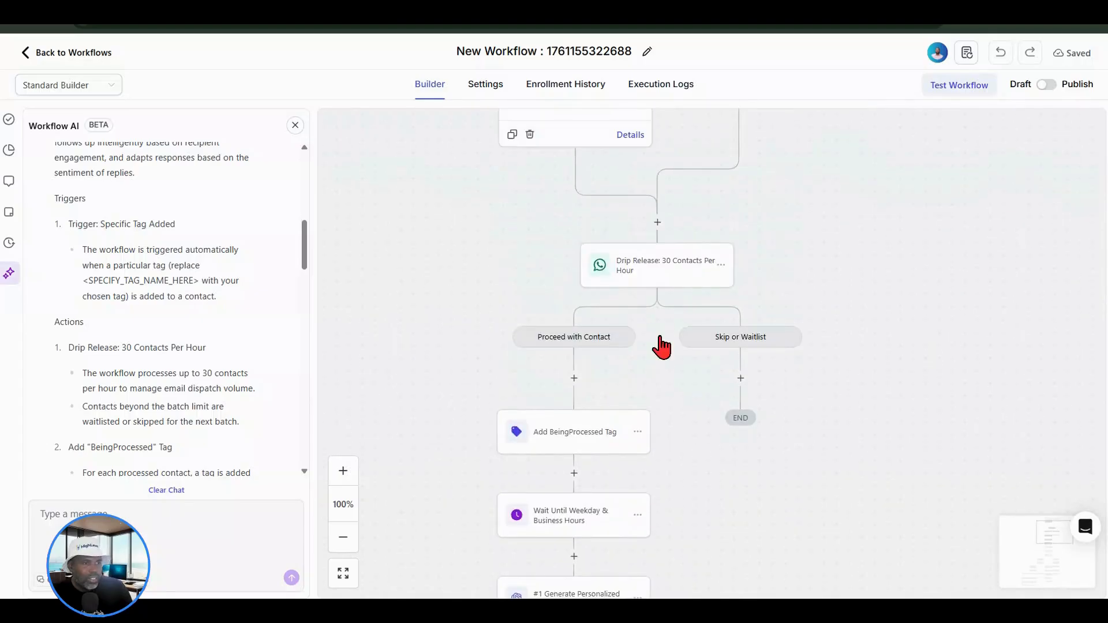
scroll(661, 344, up, 4)
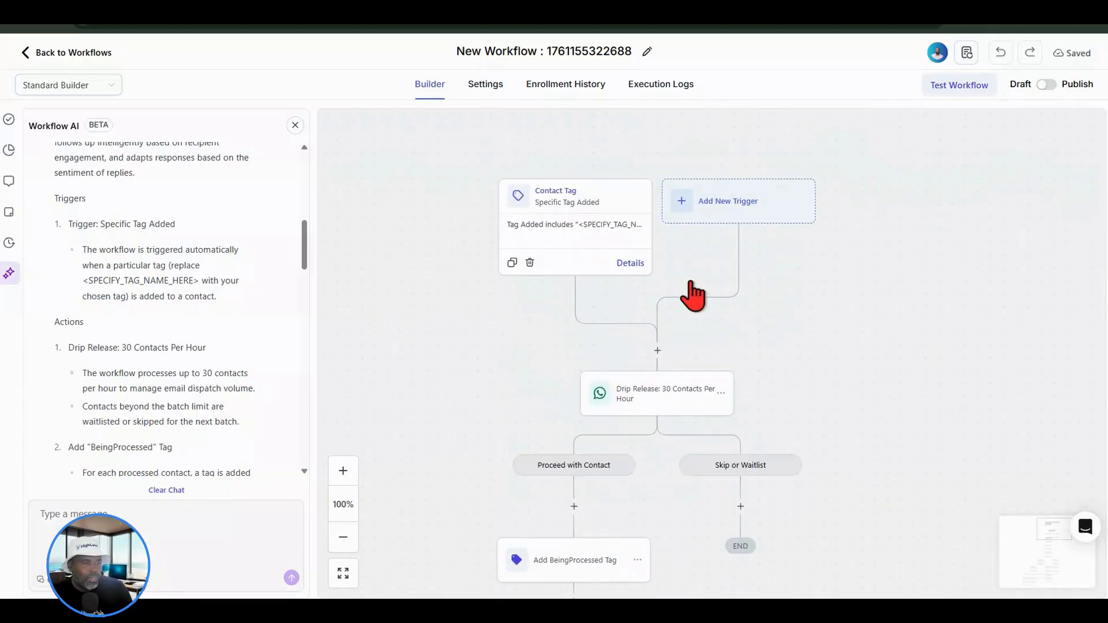
Set the Contact Tag trigger's Tag Added filter to the existing tag "cold email outreach"
click(512, 187)
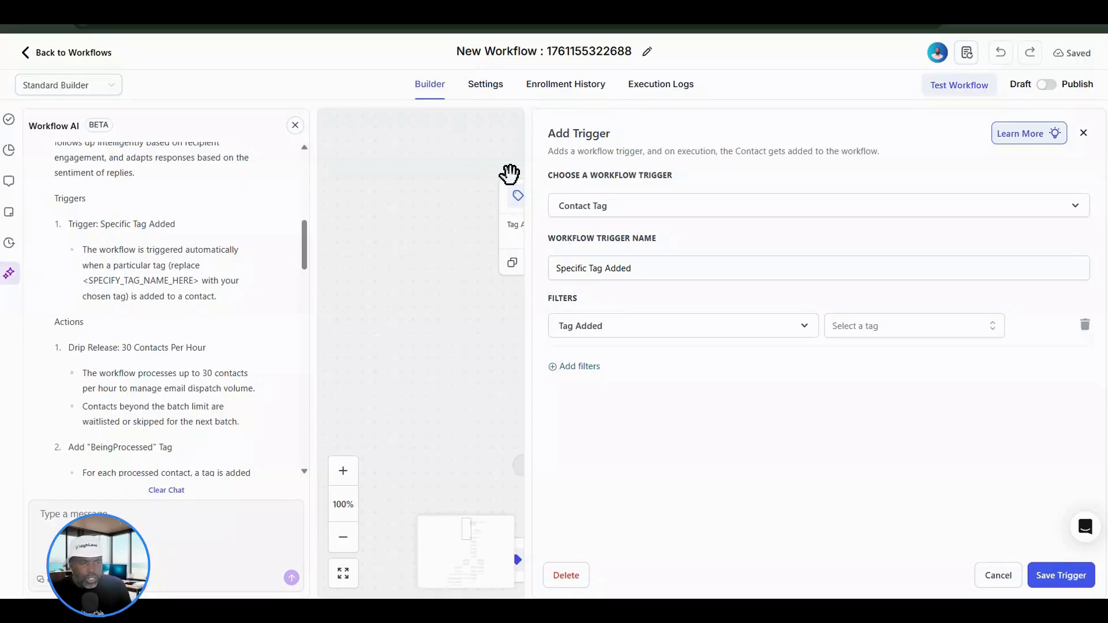
click(864, 334)
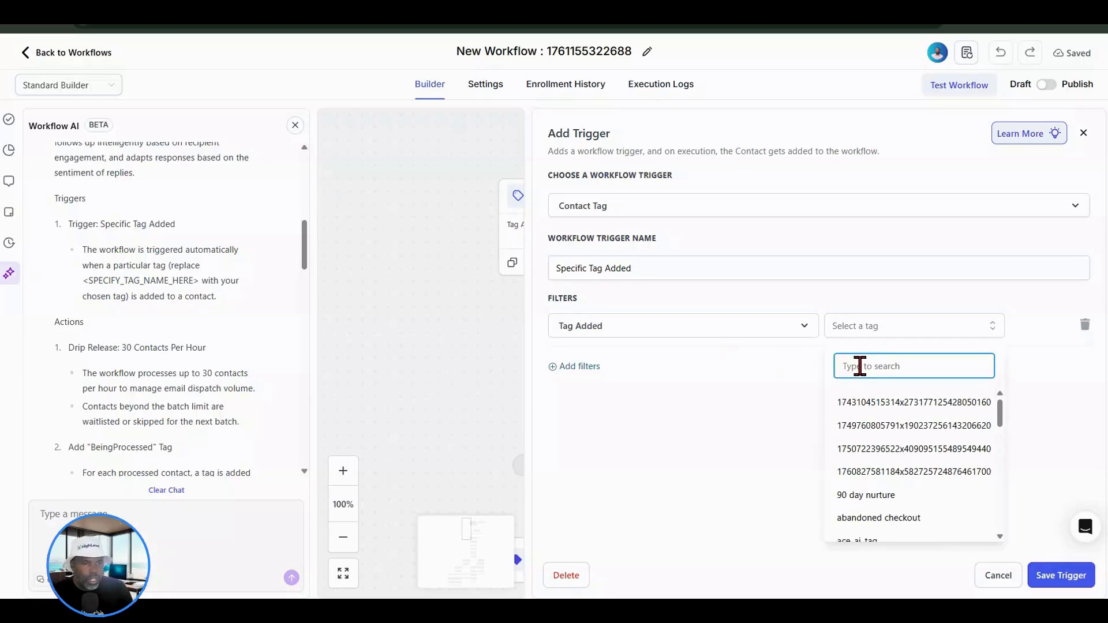
text(cold email)
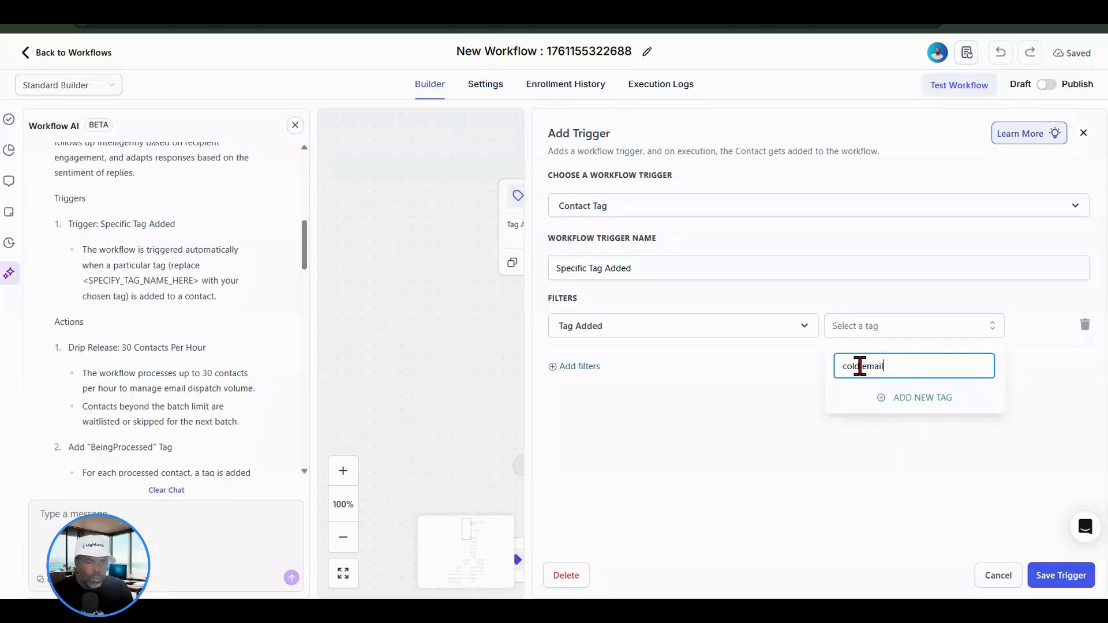
click(880, 410)
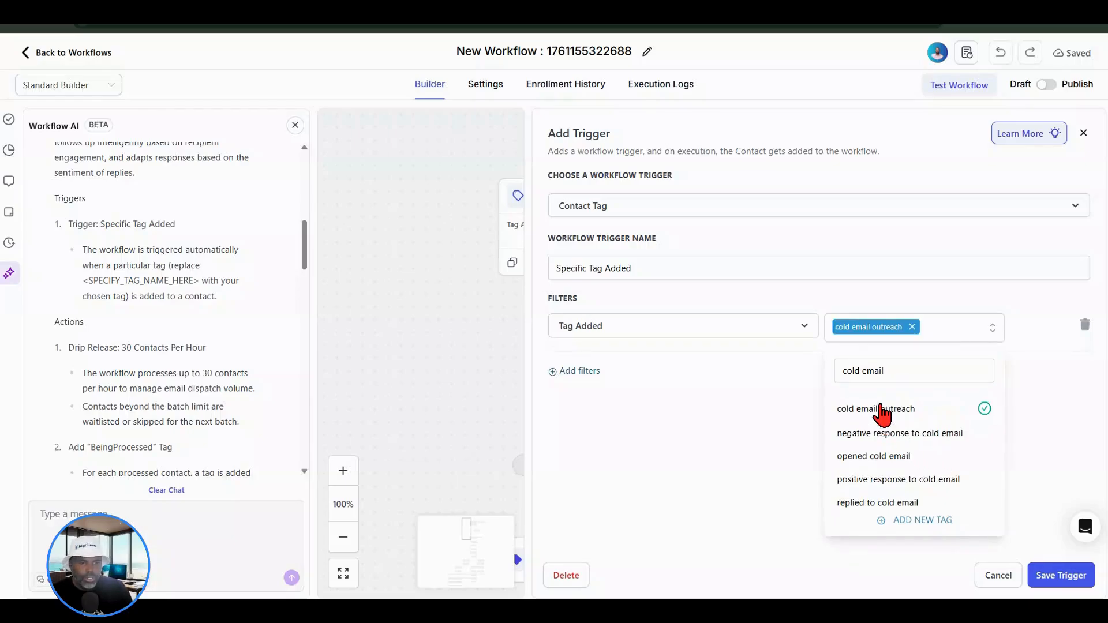
click(761, 404)
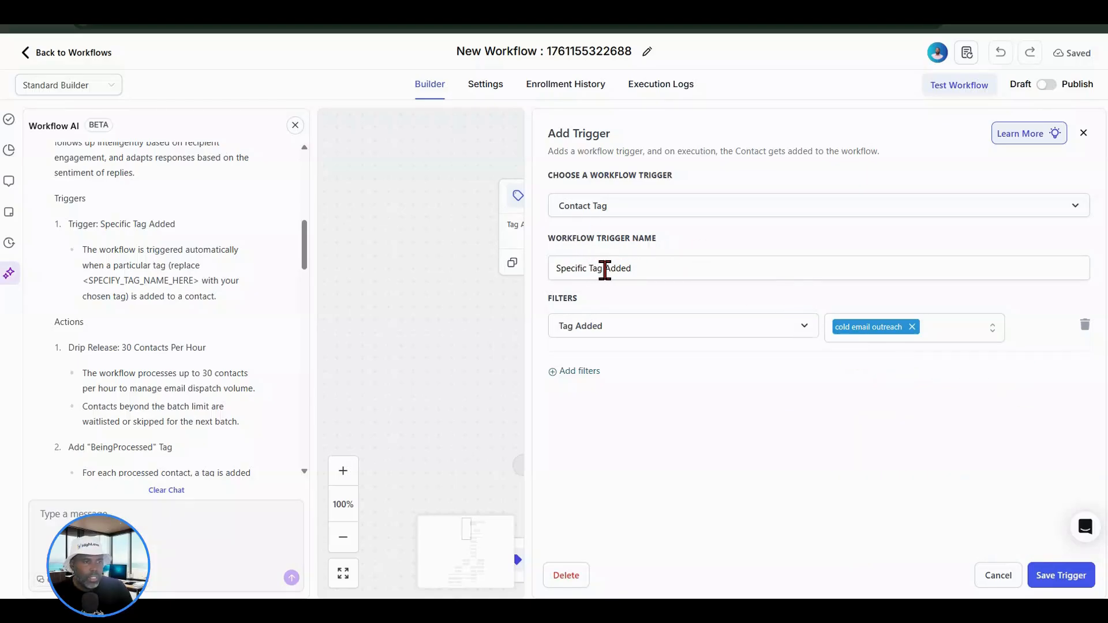
Rename the trigger to "Cold Email Outreach" Tag Added, with the tag name in quotation marks, and save it
double_click(586, 270)
text(Cold)
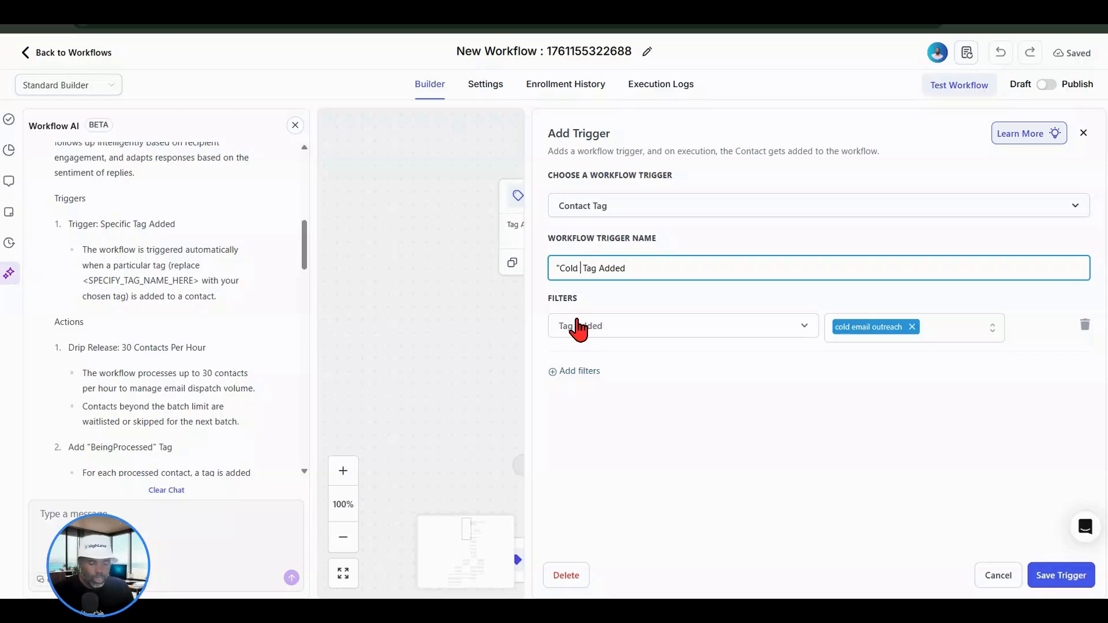
text(mail Outreach)
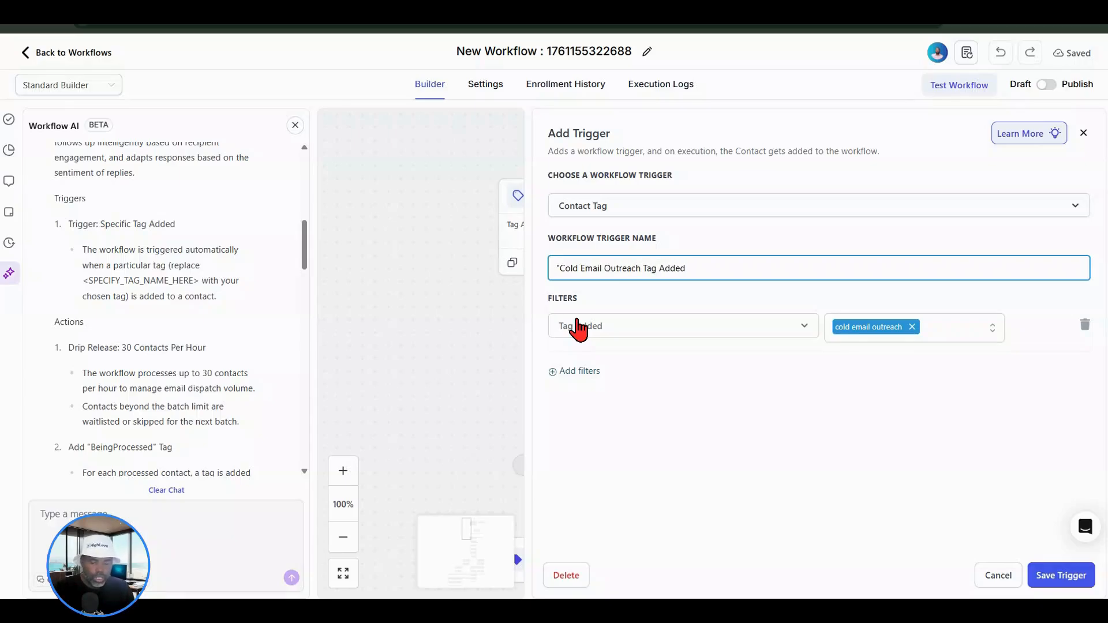
click(1050, 576)
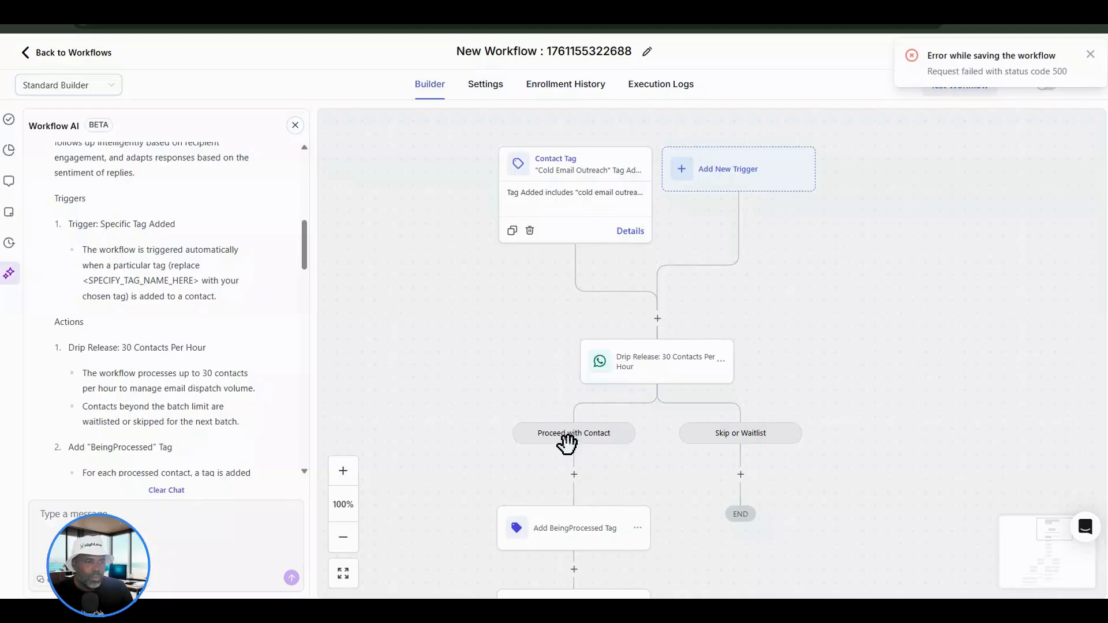
Inspect the settings of the "Drip Release: 30 Contacts Per Hour" action and close them without changes
click(658, 372)
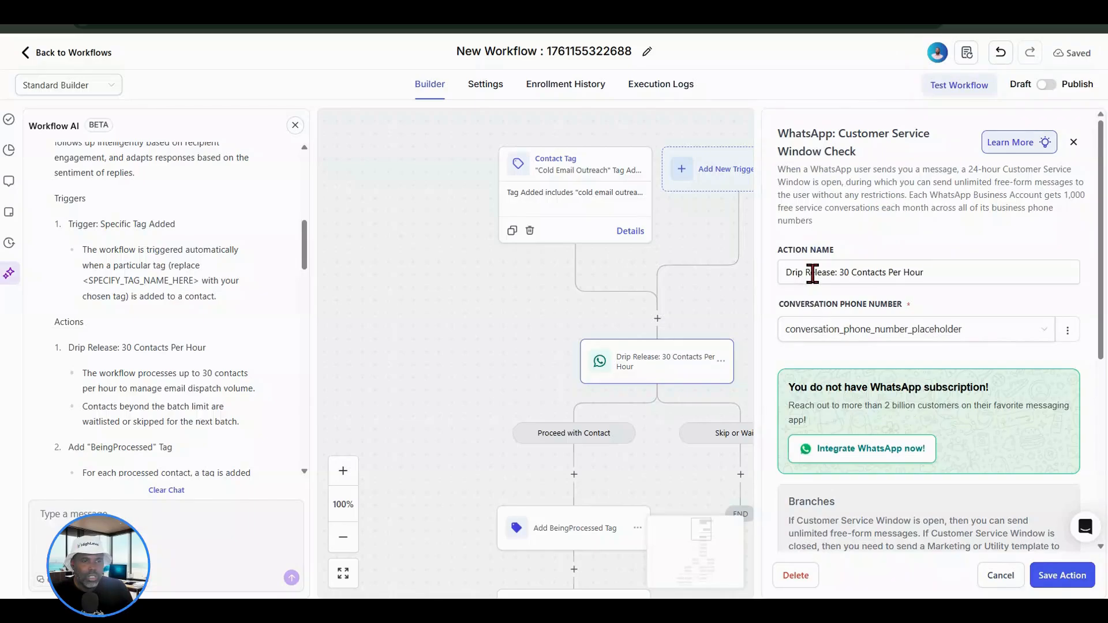
scroll(819, 282, down, 1)
scroll(860, 318, up, 1)
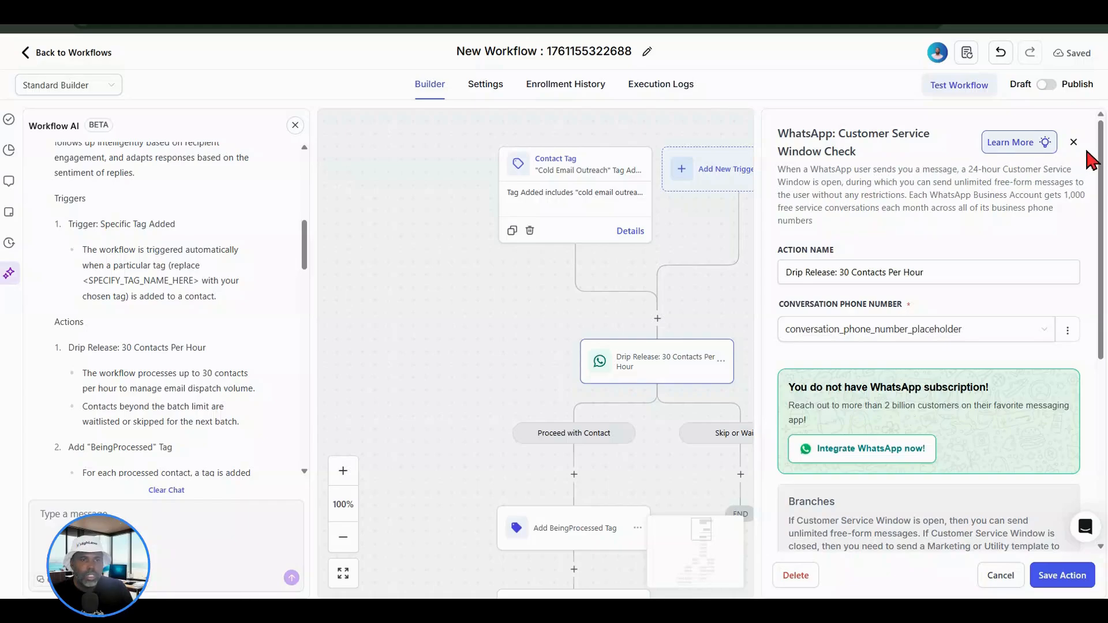
click(666, 296)
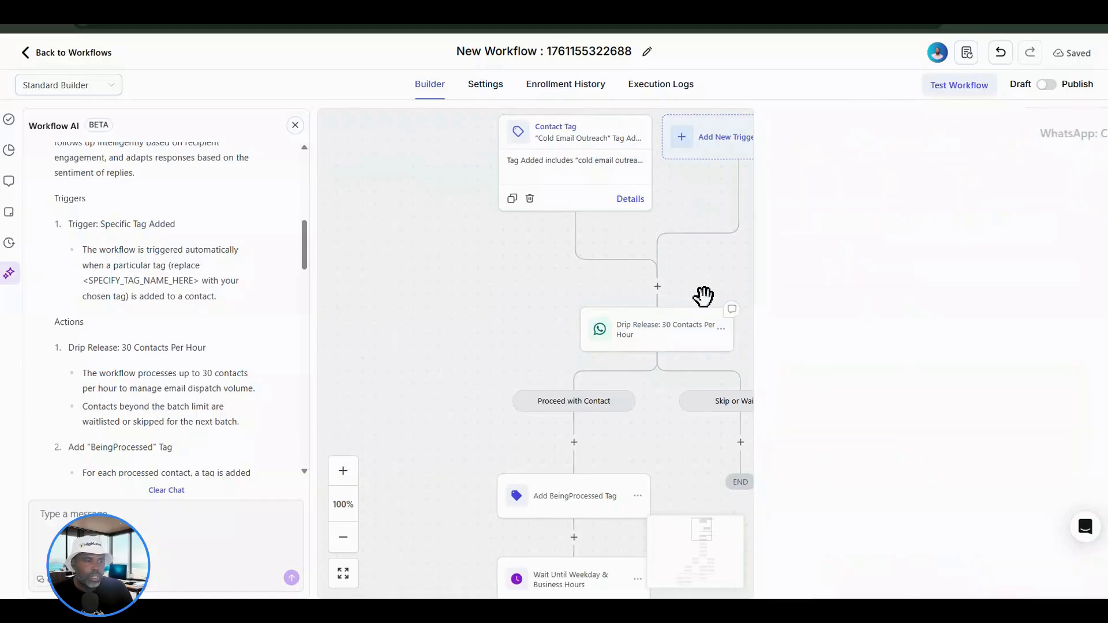
Start inserting a new action between the Contact Tag trigger and the "Drip Release: 30 Contacts Per Hour" action
scroll(759, 296, down, 1)
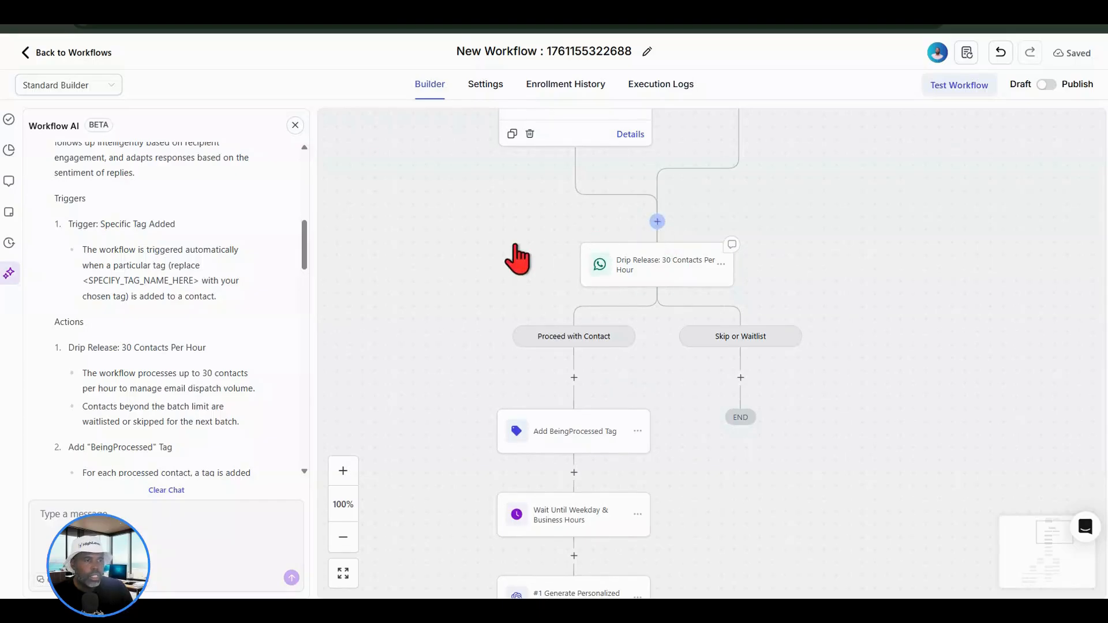
click(657, 221)
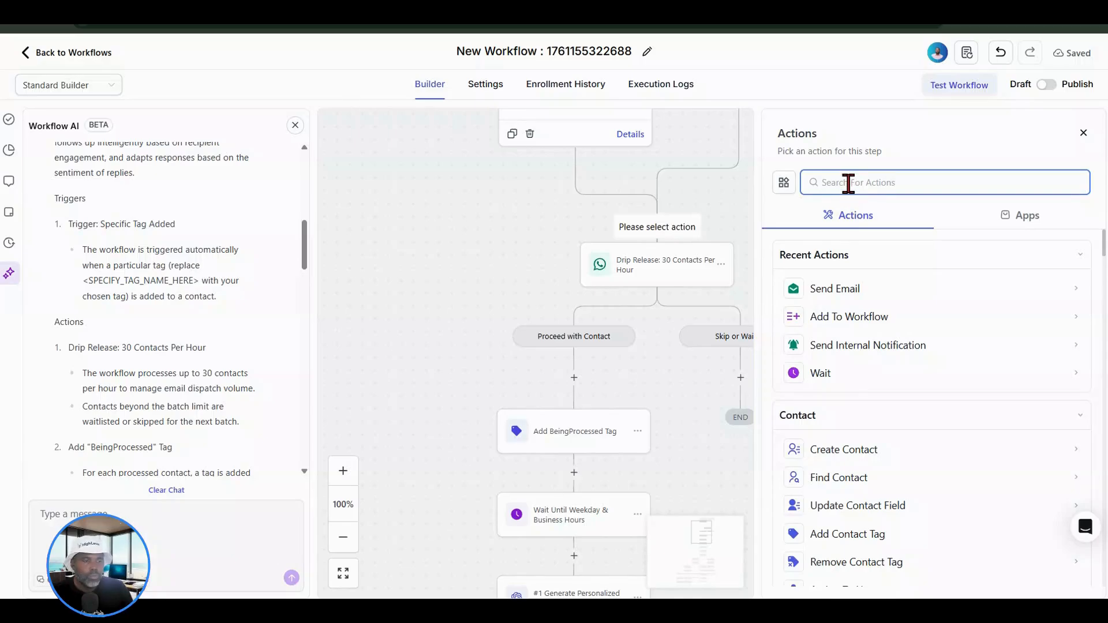
Add a Drip action above the "Drip Release: 30 Contacts Per Hour" step with batch size 30 and a 1-hour interval
text(drip)
click(836, 288)
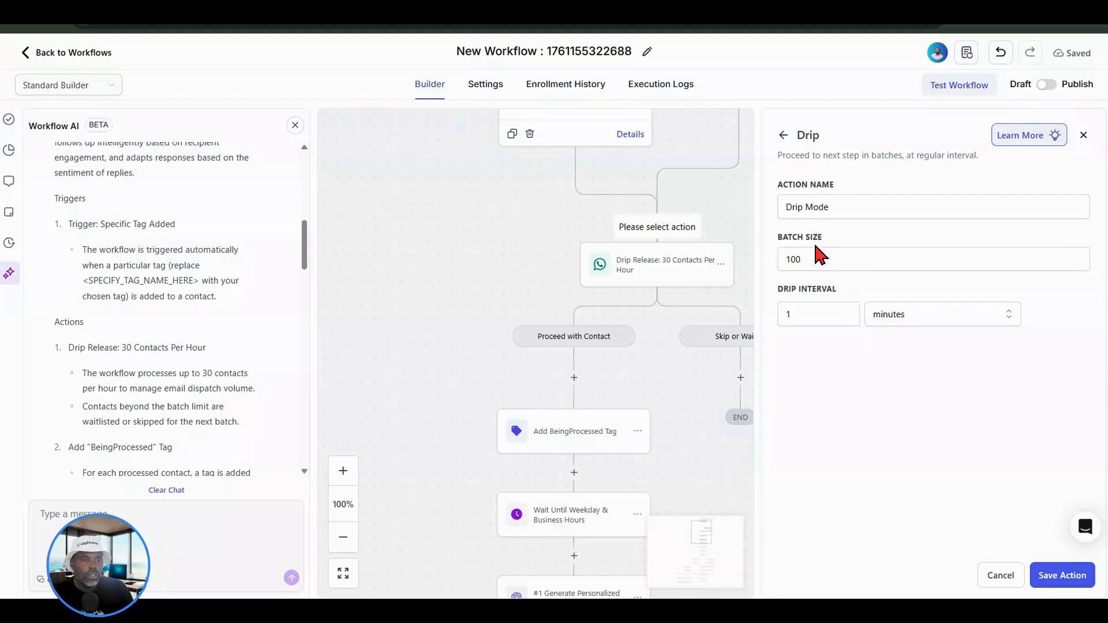
click(814, 258)
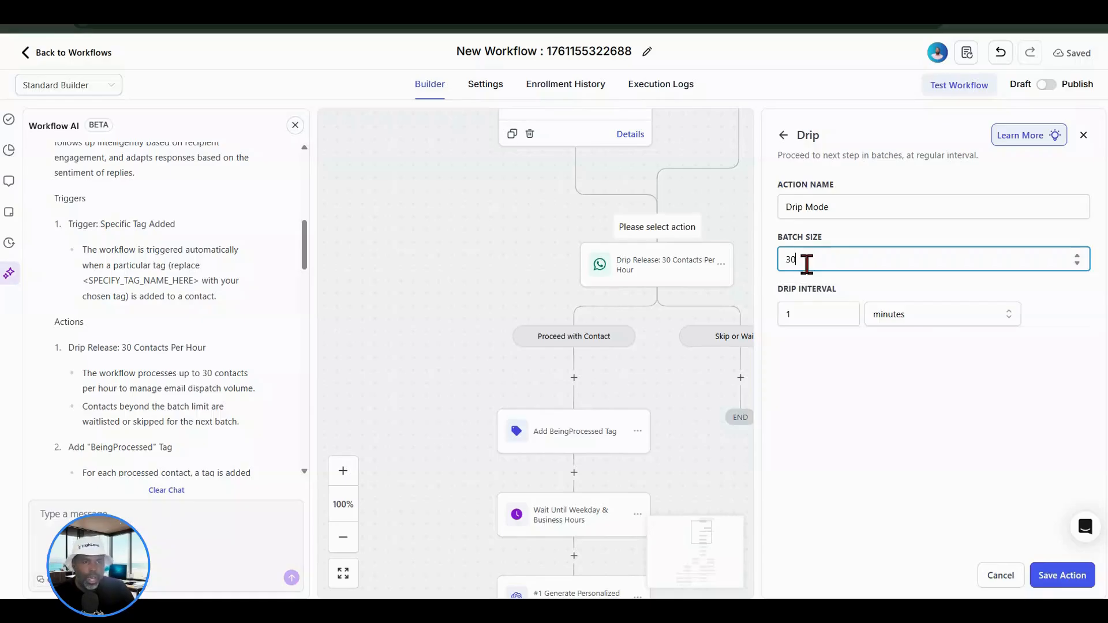
click(929, 322)
click(898, 368)
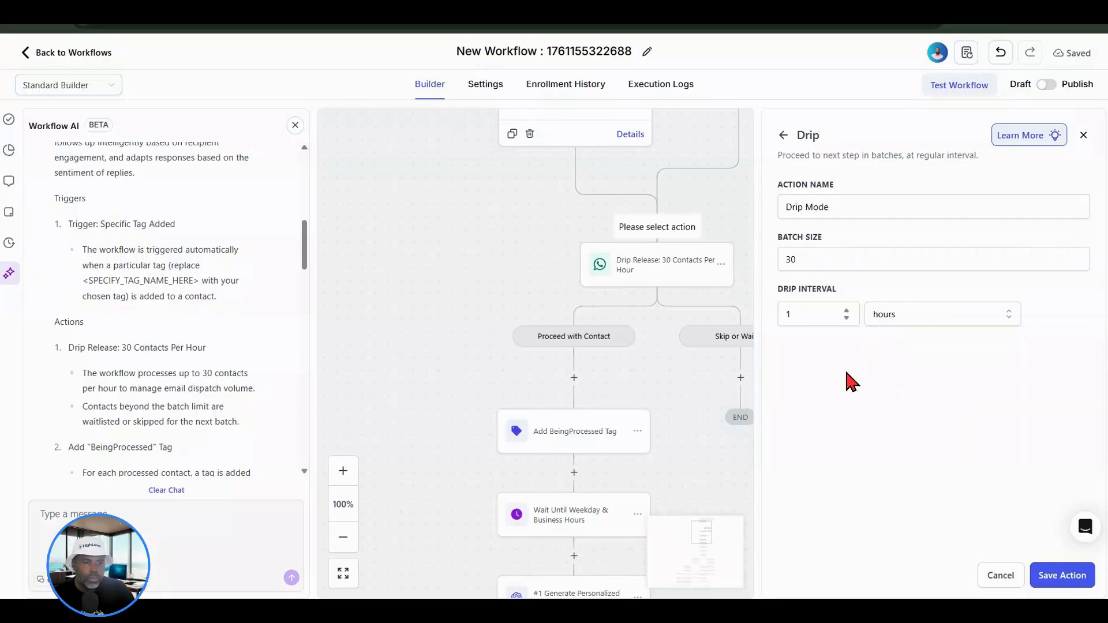
click(1059, 577)
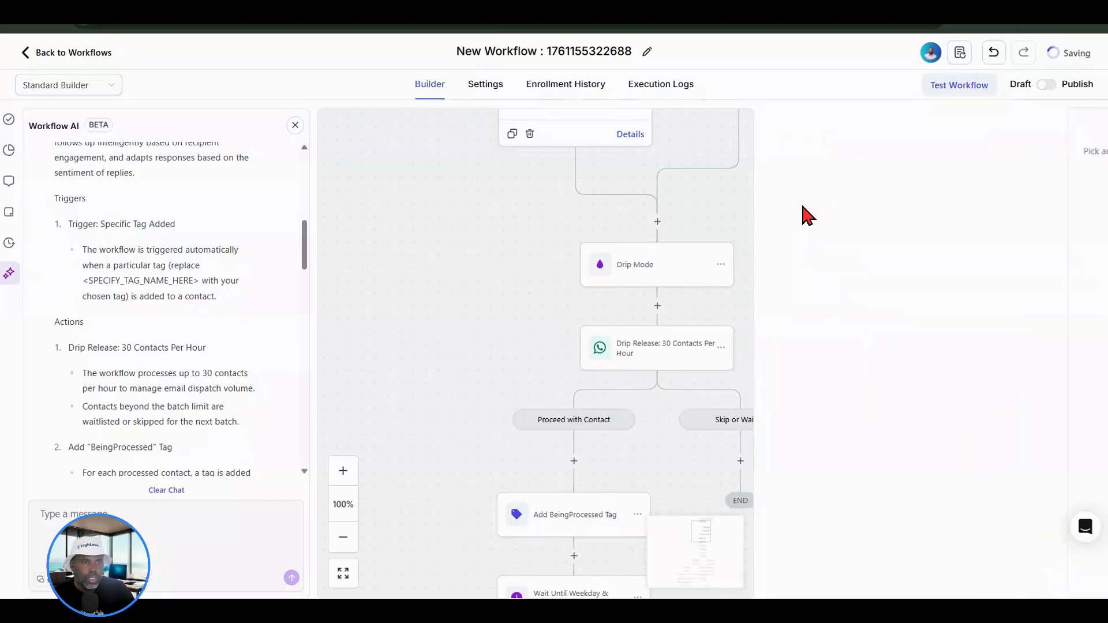
Rename the new Drip Mode action to "Drip 30 per hour" and save it
click(655, 272)
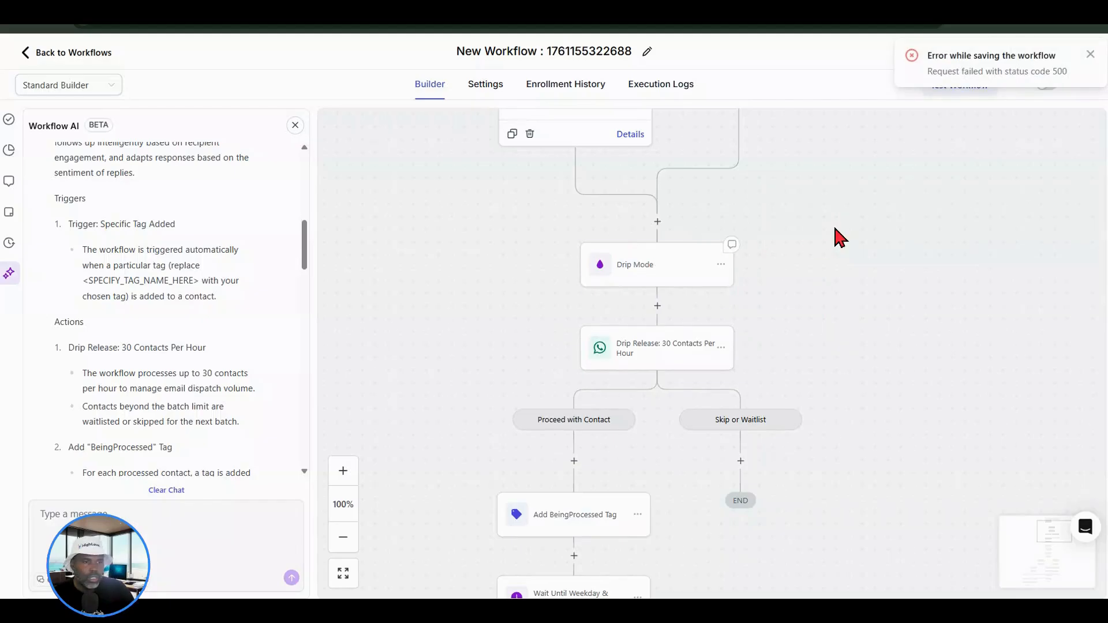
click(835, 208)
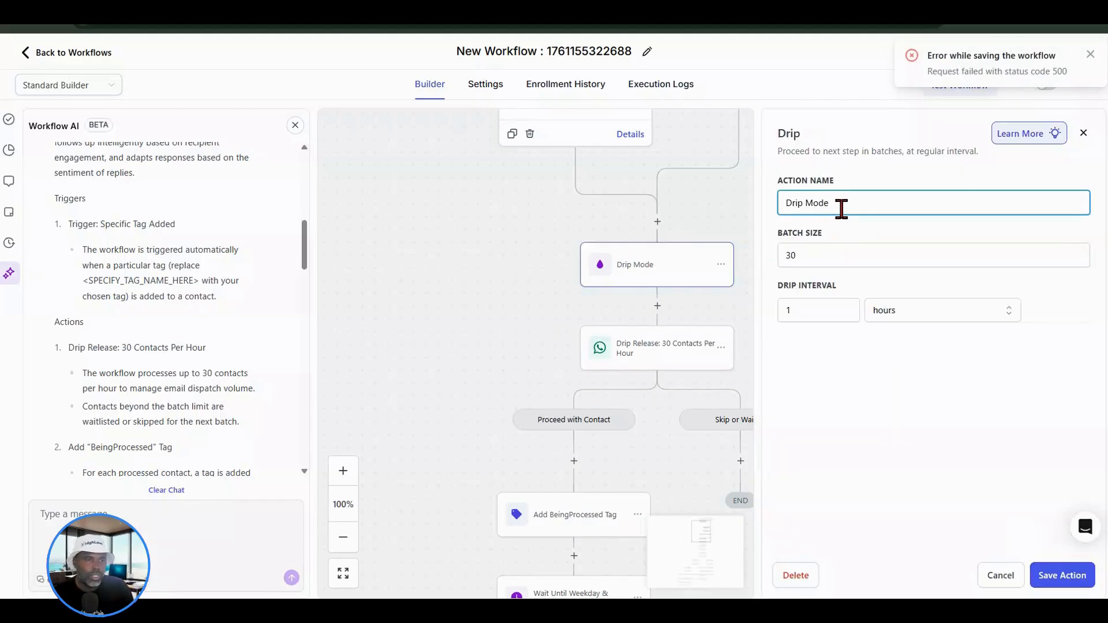
drag(840, 207, 806, 211)
text(30 p)
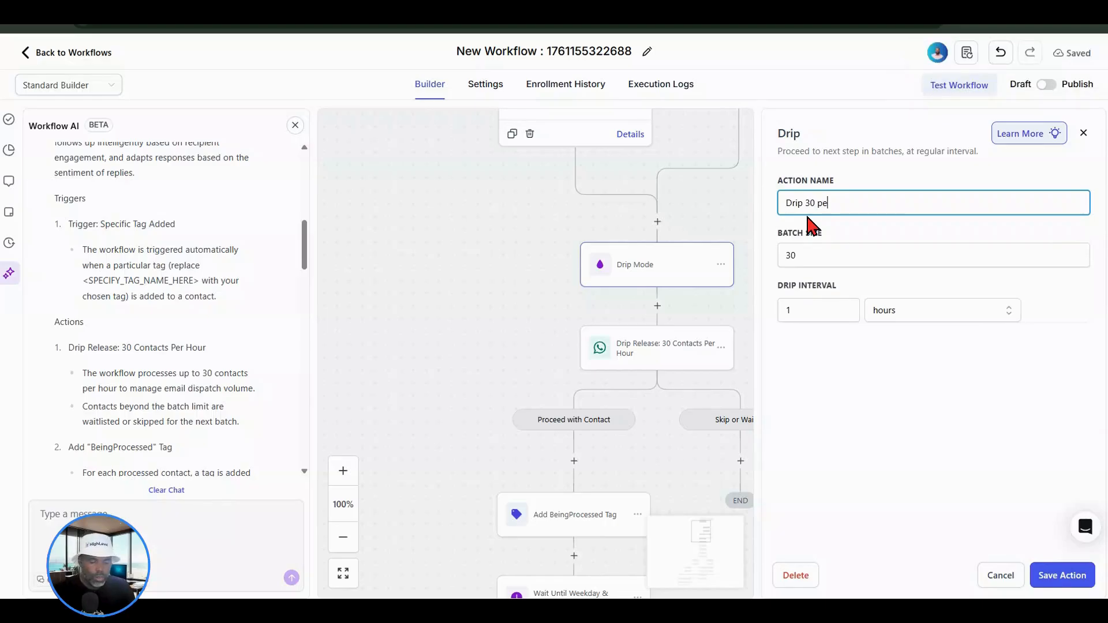
text(er hour)
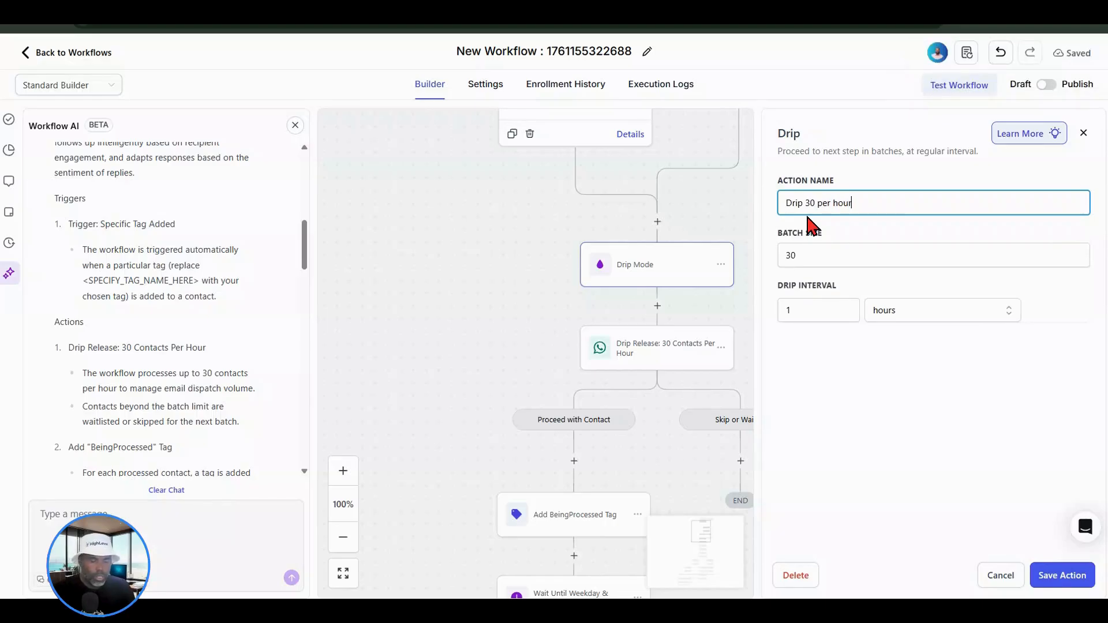
click(1071, 577)
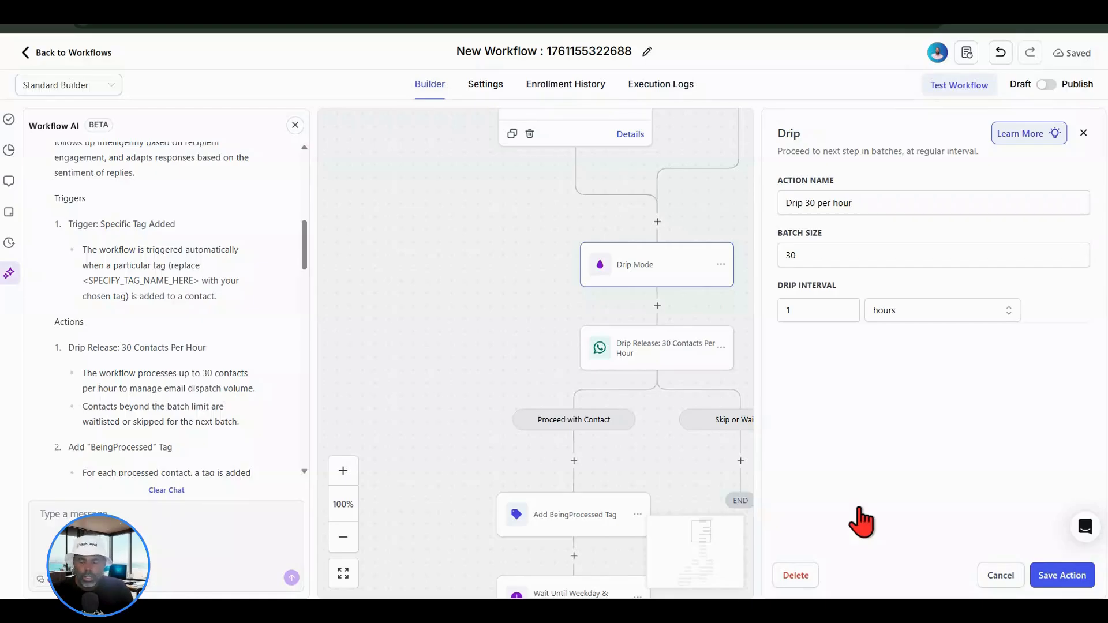
Add a Wait action named "Wait for Weekday hours" directly after the "Drip 30 per hour" step, with the advance window enabled
click(658, 306)
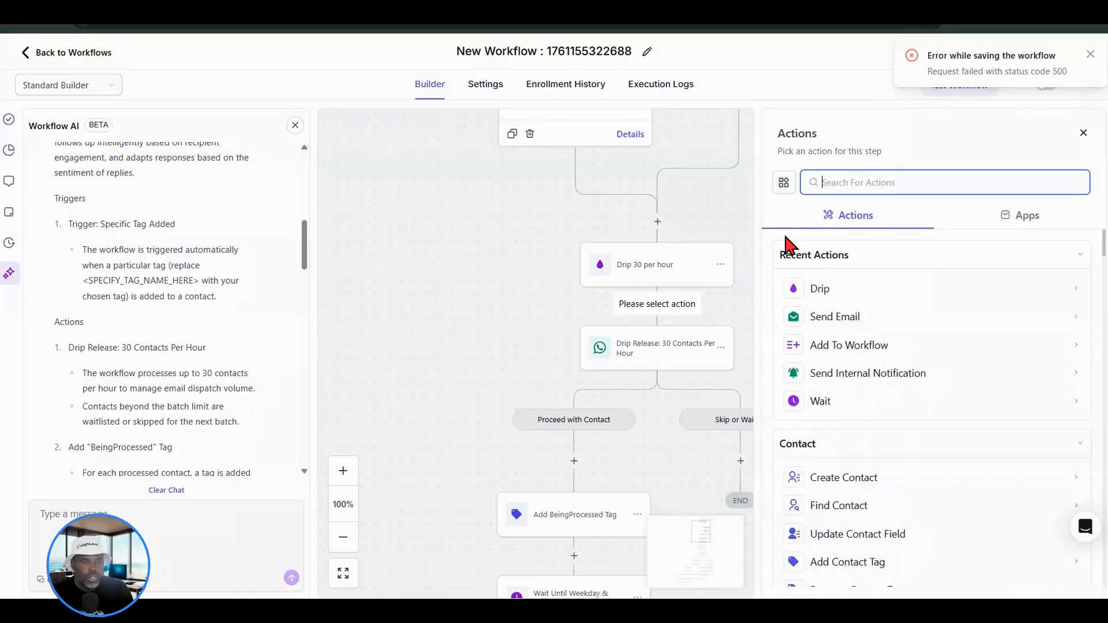
text(wakit)
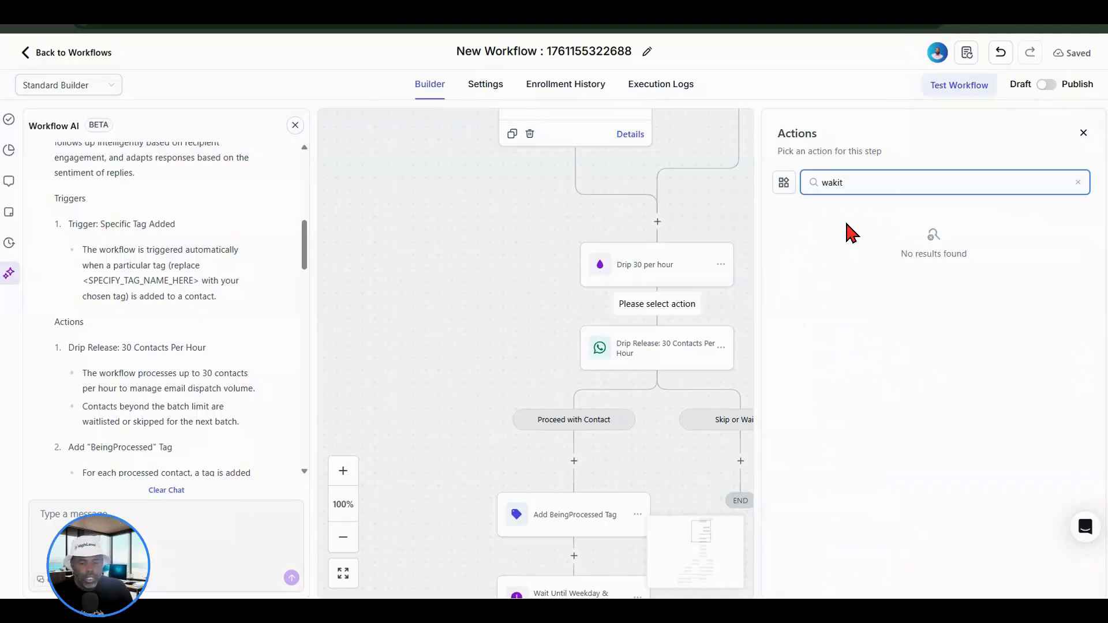
text(it)
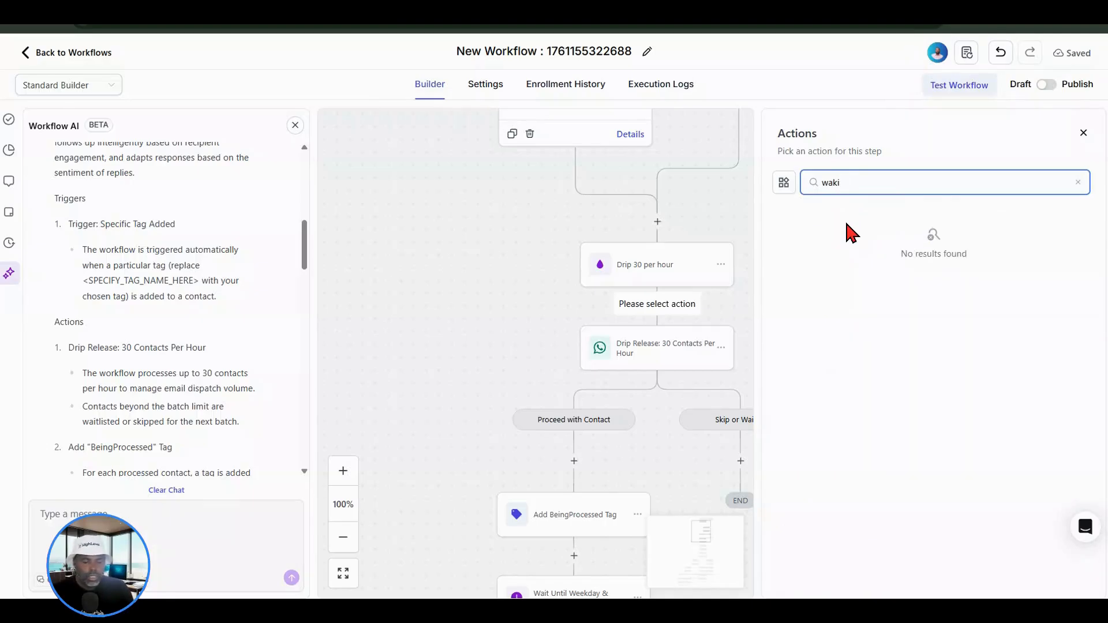
key(BackSpace)
key(BackSpace)
text(it)
click(884, 292)
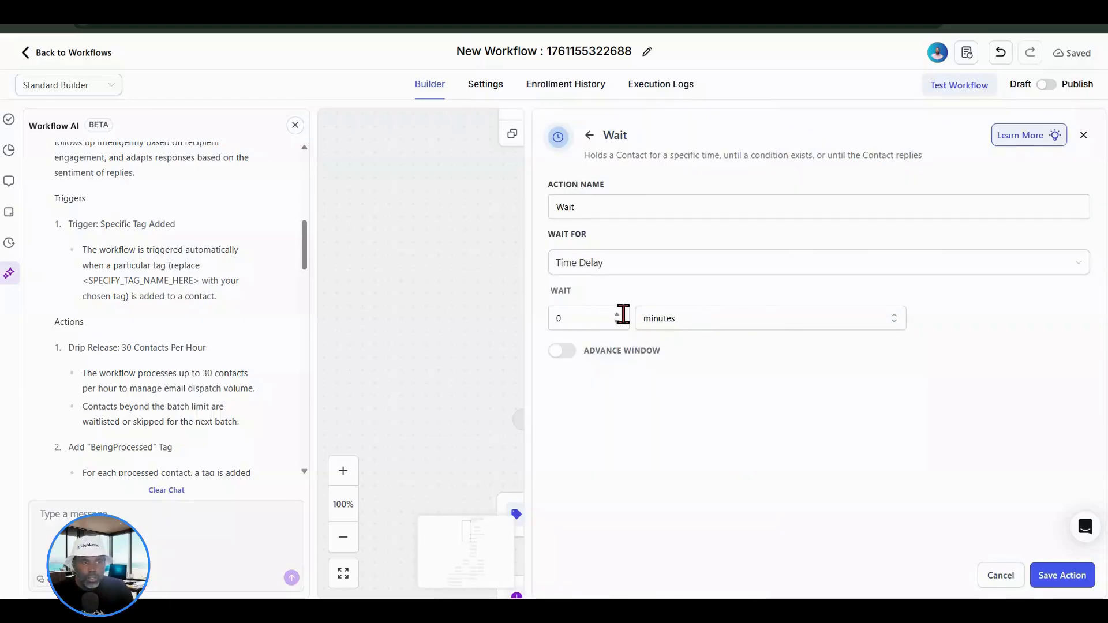
click(560, 352)
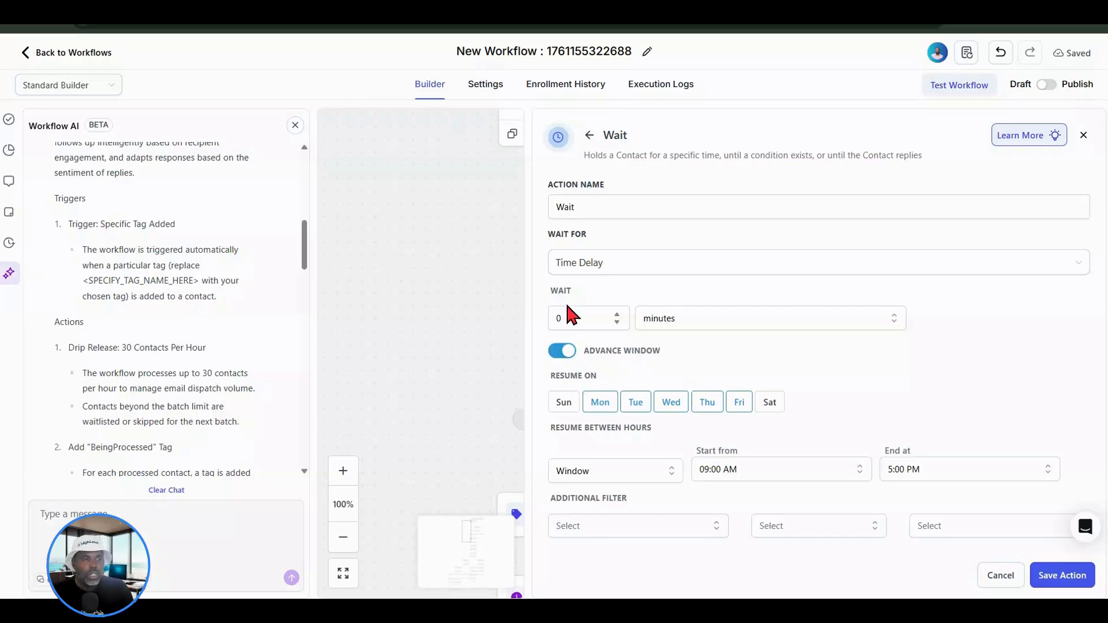
click(595, 206)
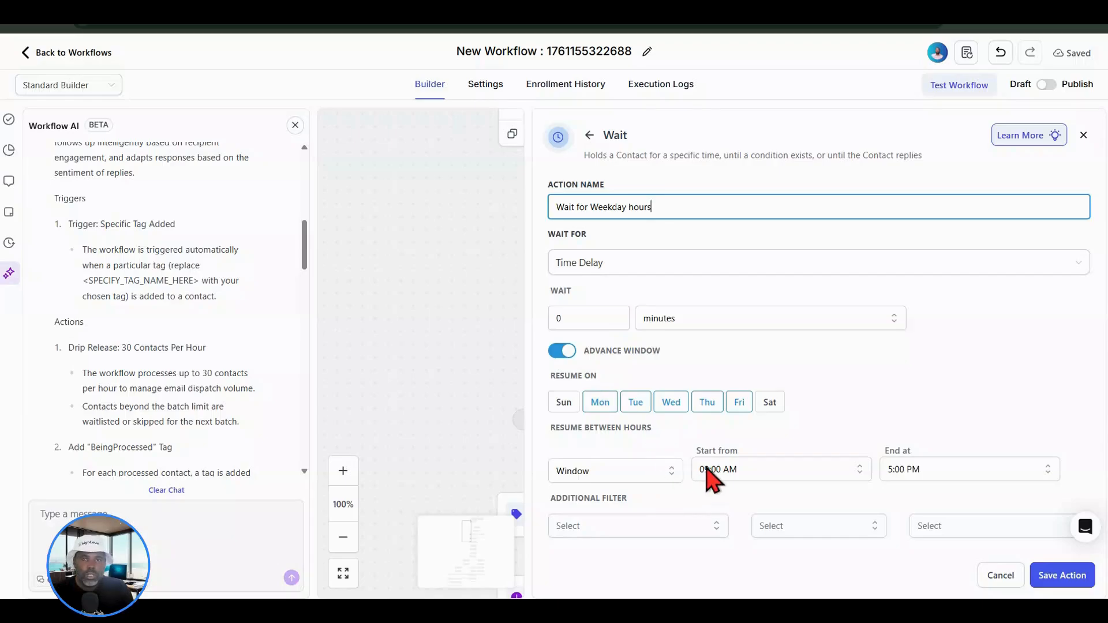
Include Saturday in the wait's resume days, set its resume hours to 06:00 AM through 8:00 PM, and save the action
click(770, 403)
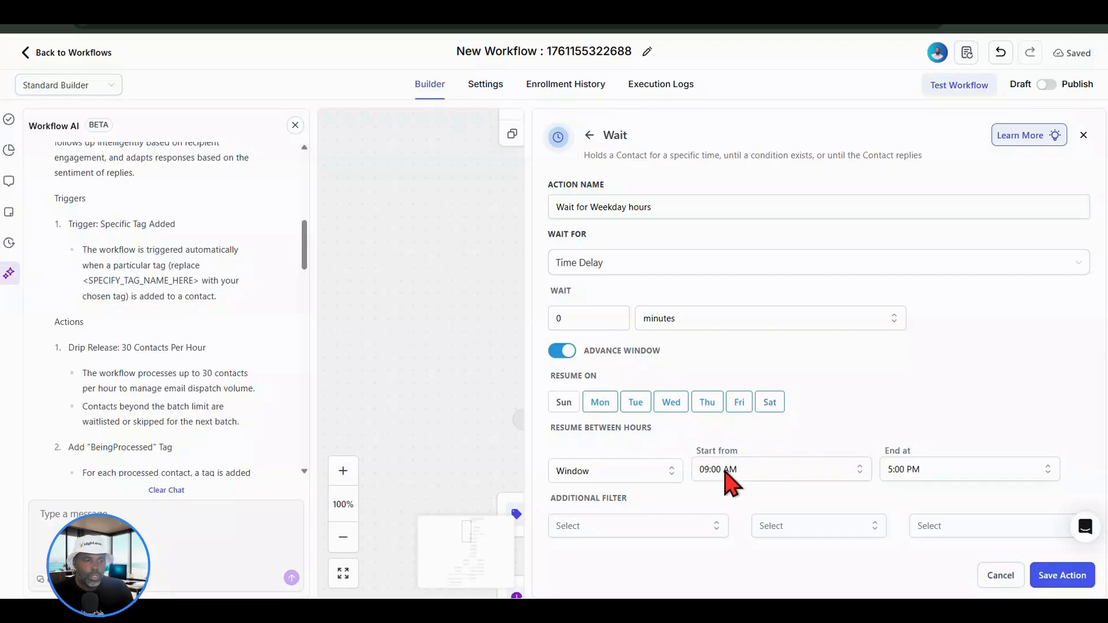
click(729, 472)
scroll(754, 517, down, 7)
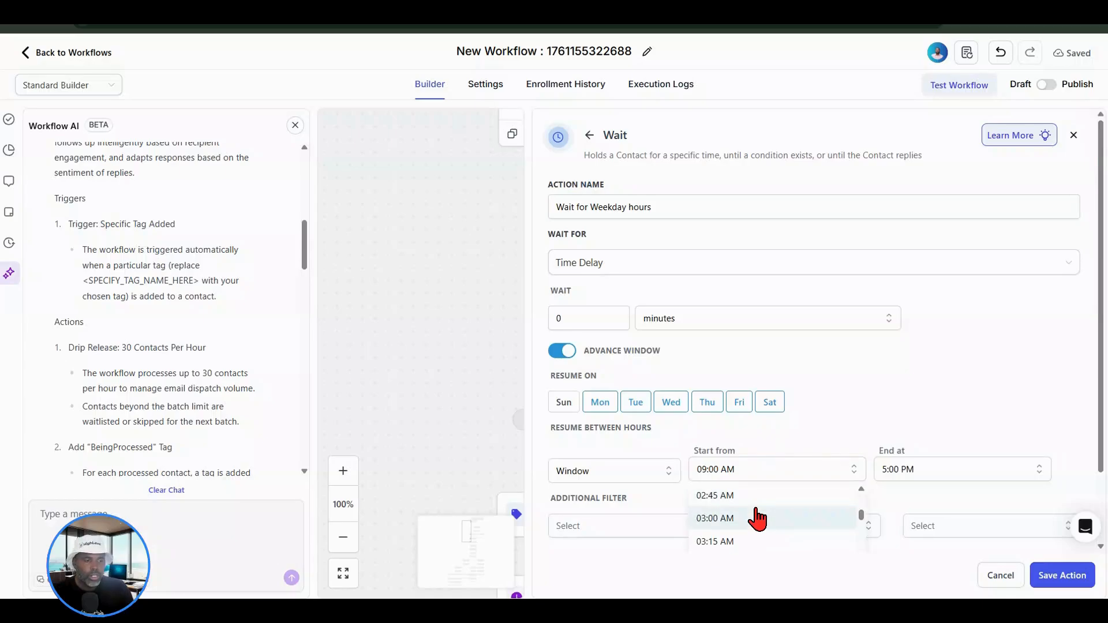
scroll(756, 523, down, 6)
click(737, 535)
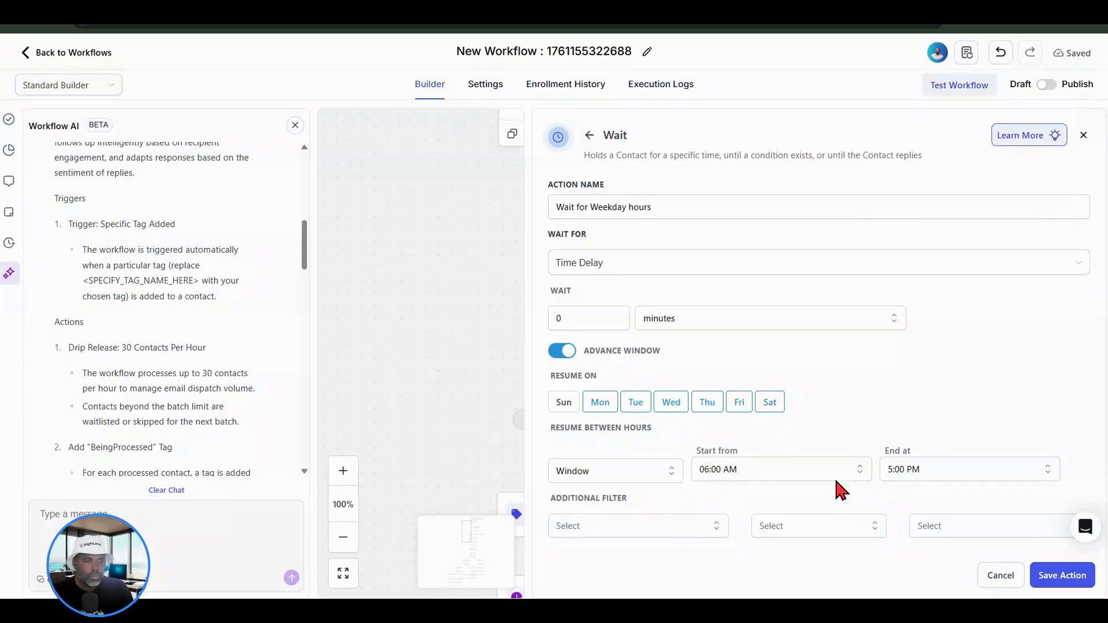
click(916, 471)
scroll(917, 502, down, 15)
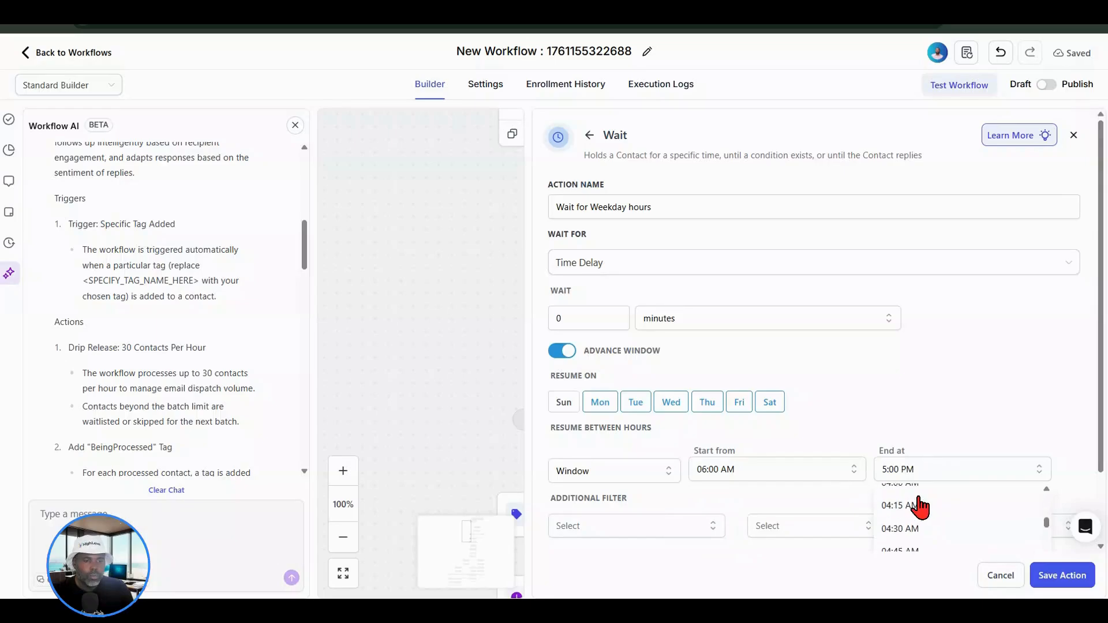
scroll(935, 496, down, 5)
scroll(1039, 416, down, 2)
scroll(940, 468, down, 12)
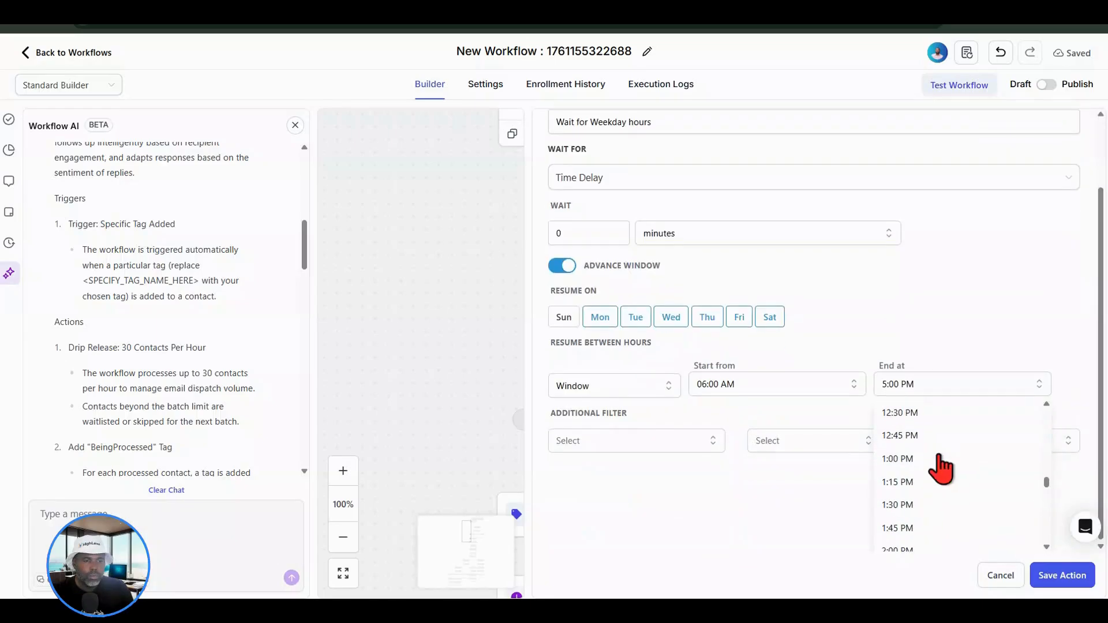
scroll(939, 459, down, 9)
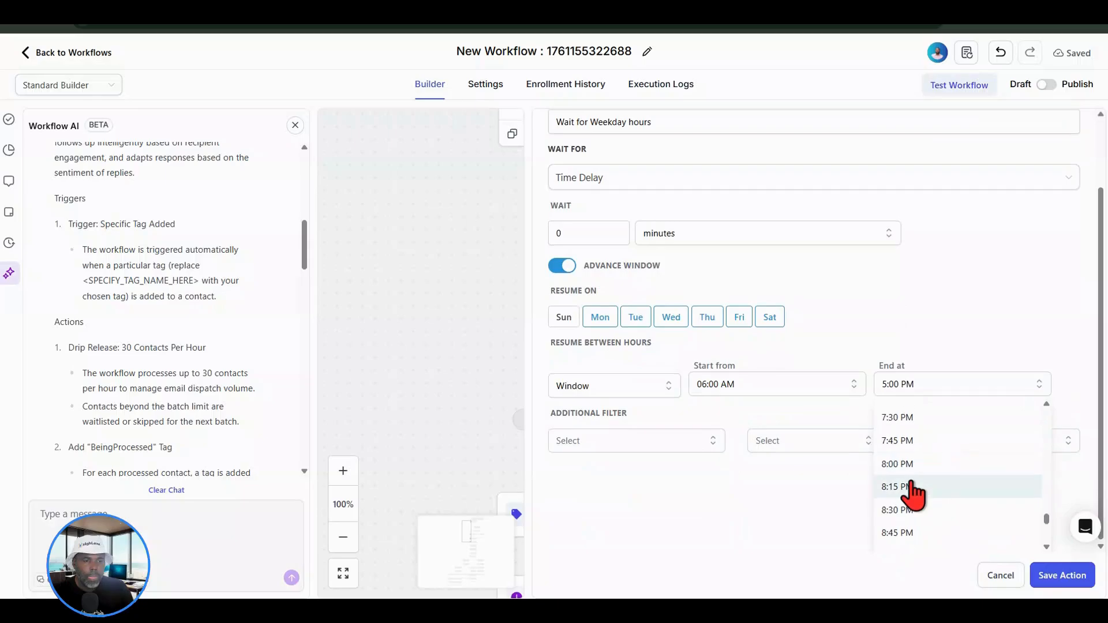
click(907, 465)
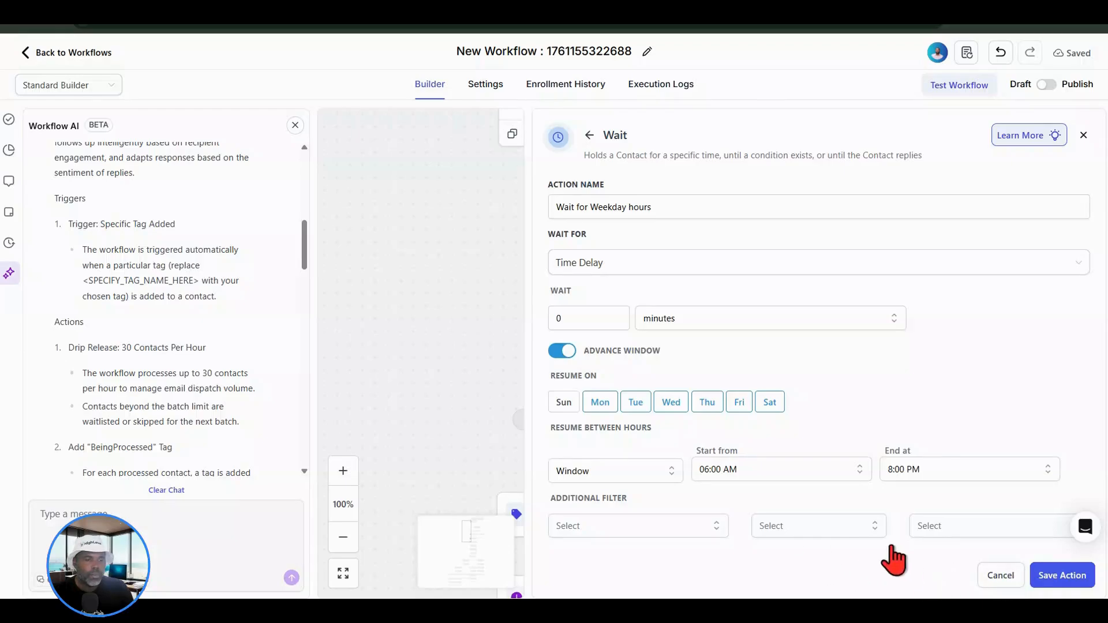
click(1062, 575)
Move all actions from "#1 Generate Personalized Subject Line" onward to directly after "Wait for Weekday hours"
drag(794, 431, 786, 371)
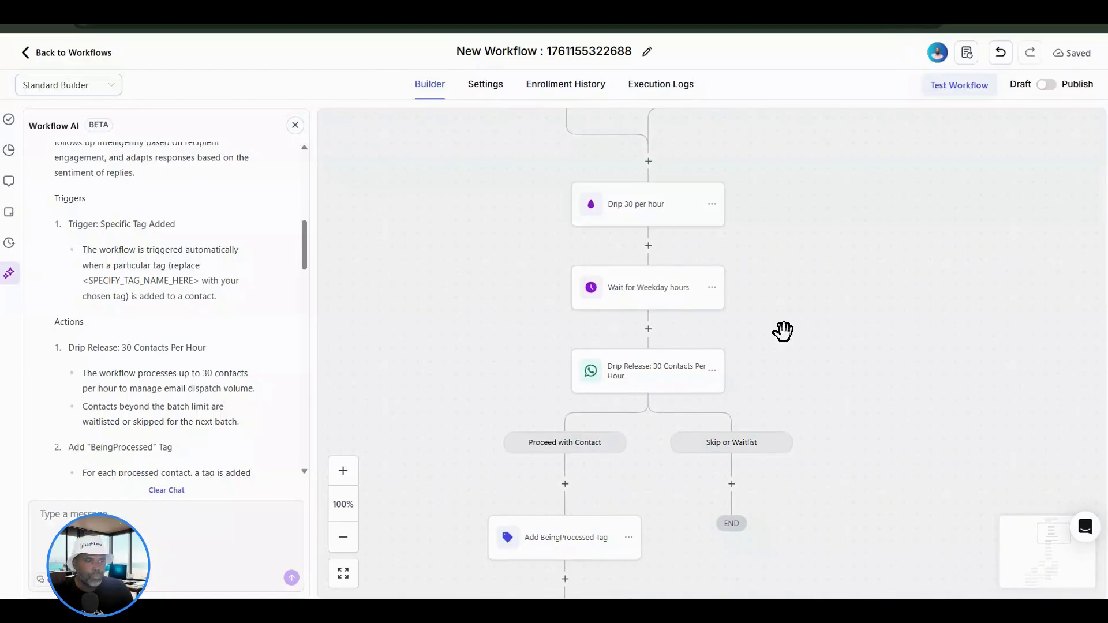
drag(799, 321, 799, 252)
drag(799, 302, 799, 292)
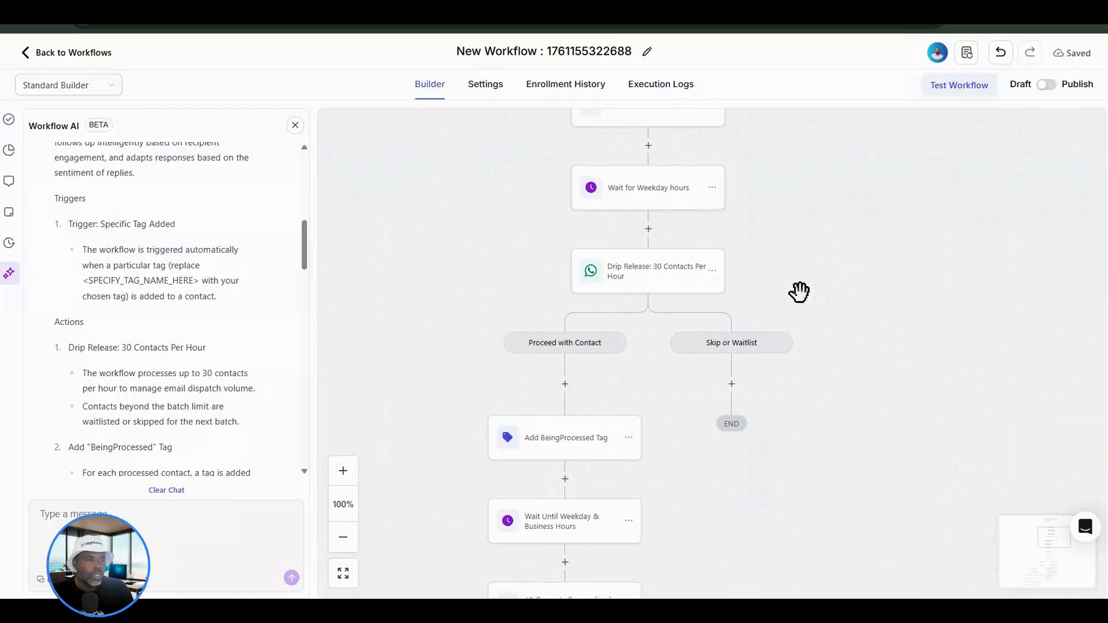
drag(820, 499, 819, 458)
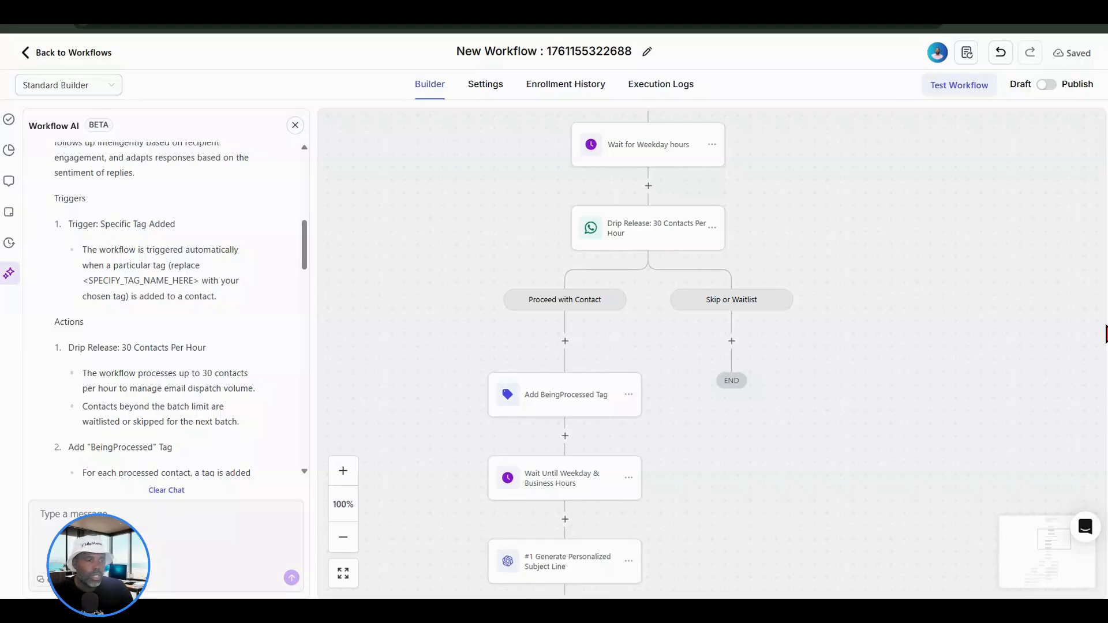
scroll(716, 444, down, 2)
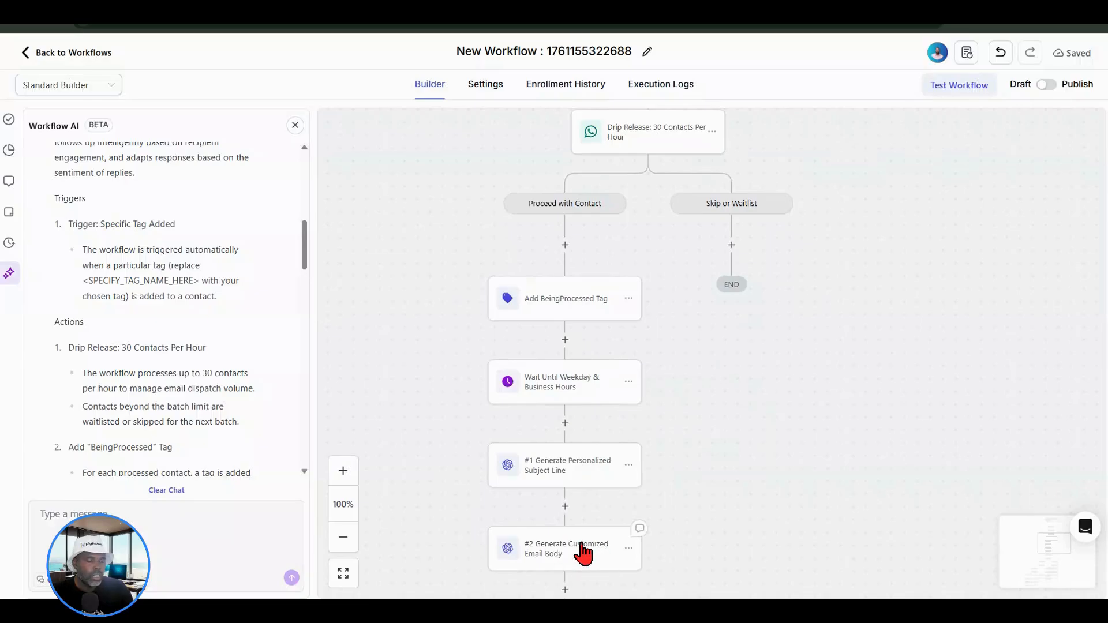
scroll(832, 418, up, 5)
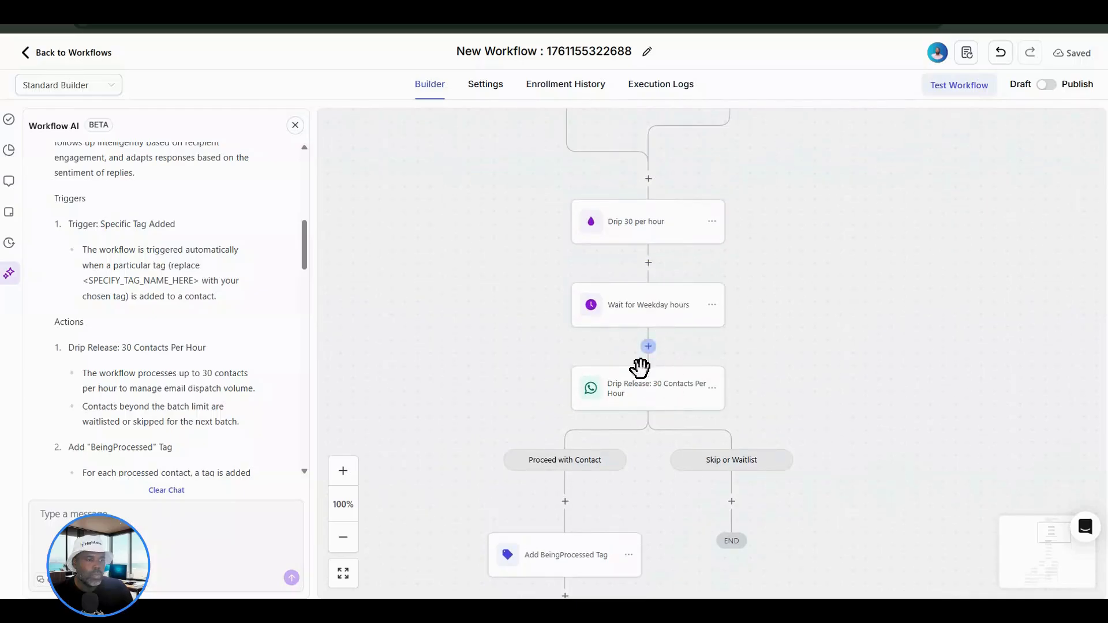
scroll(635, 439, down, 5)
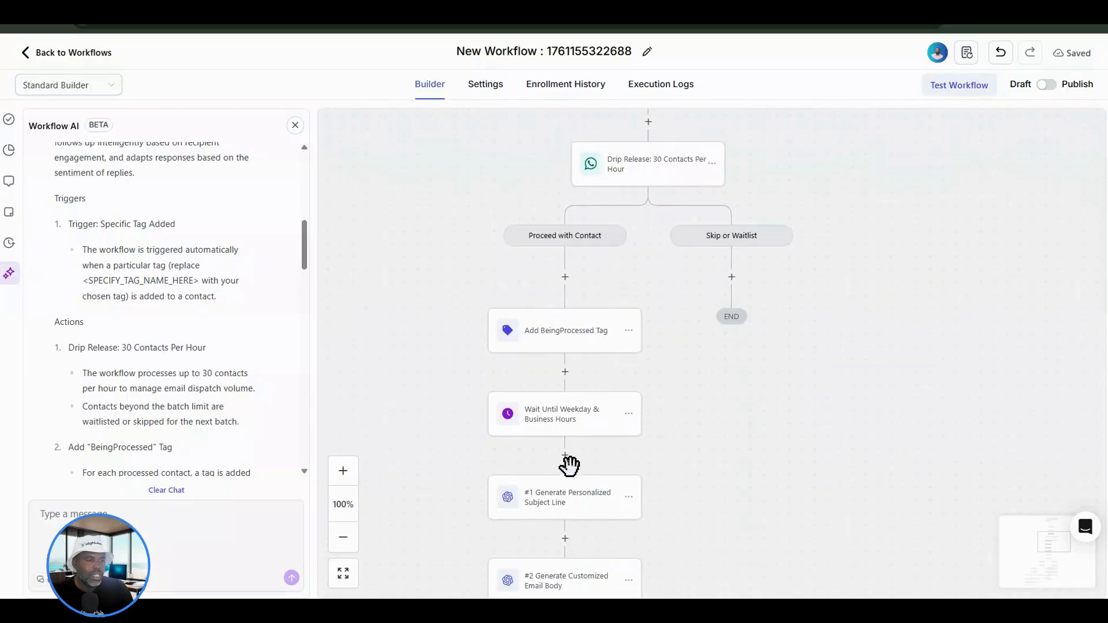
click(627, 498)
scroll(731, 461, down, 1)
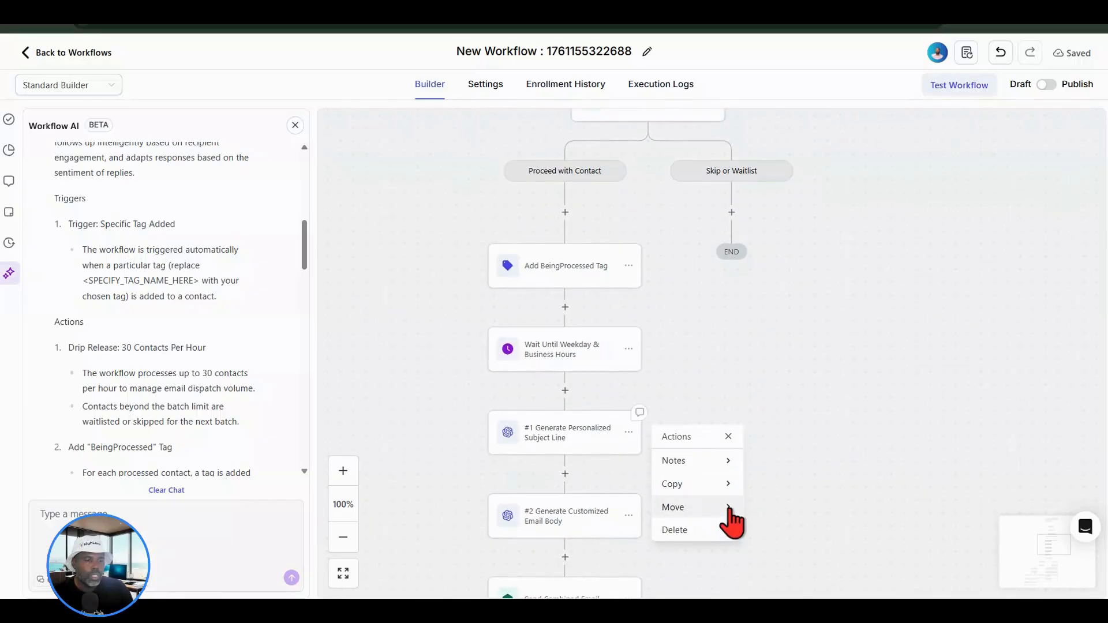
click(729, 508)
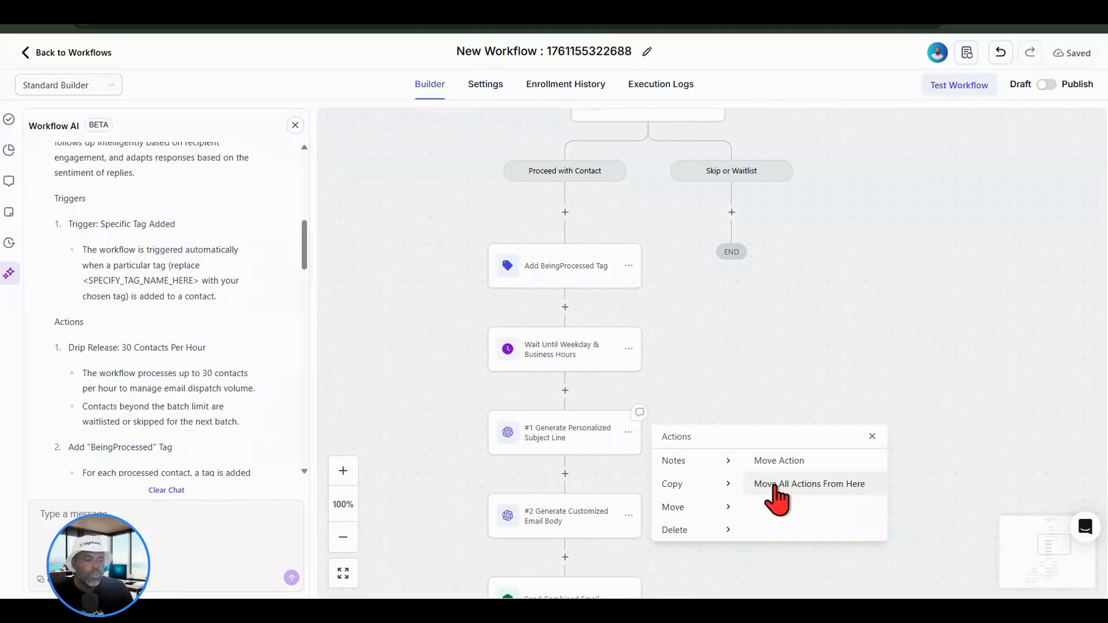
click(775, 486)
scroll(773, 444, up, 4)
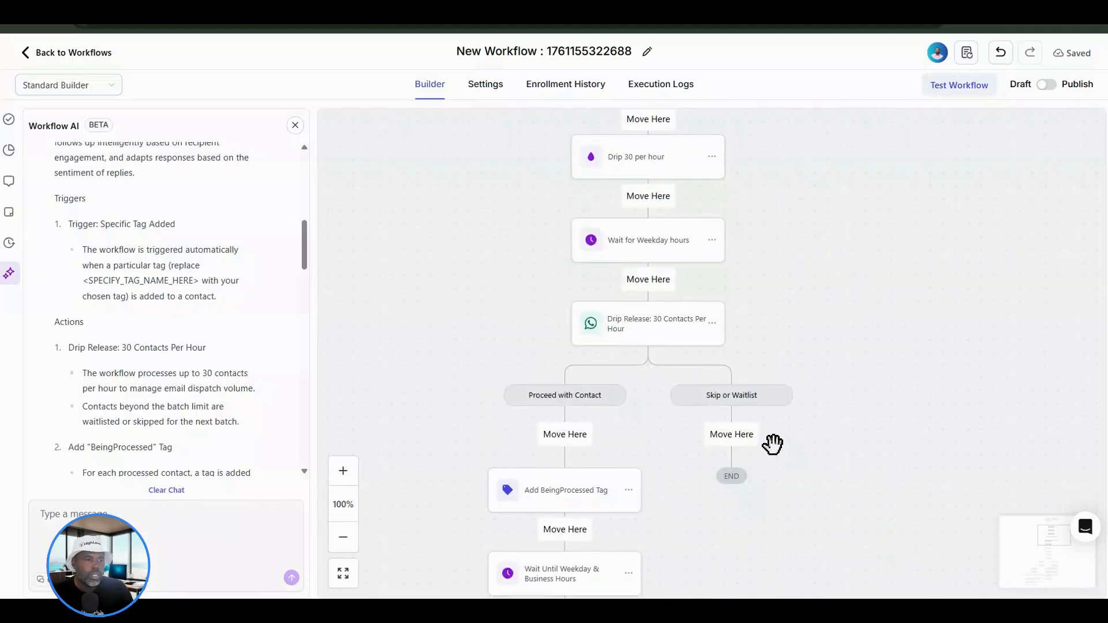
scroll(773, 444, up, 1)
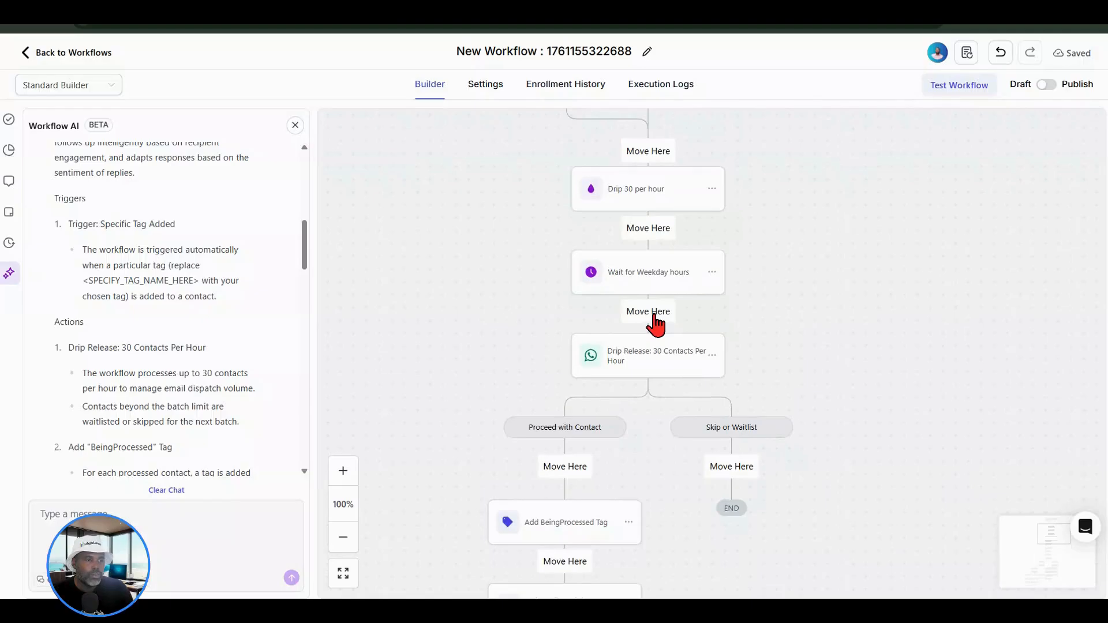
click(656, 313)
Delete the old "Drip Release: 30 Contacts Per Hour" action and its branches beneath "Send Positive Follow-up Email"
scroll(728, 345, down, 5)
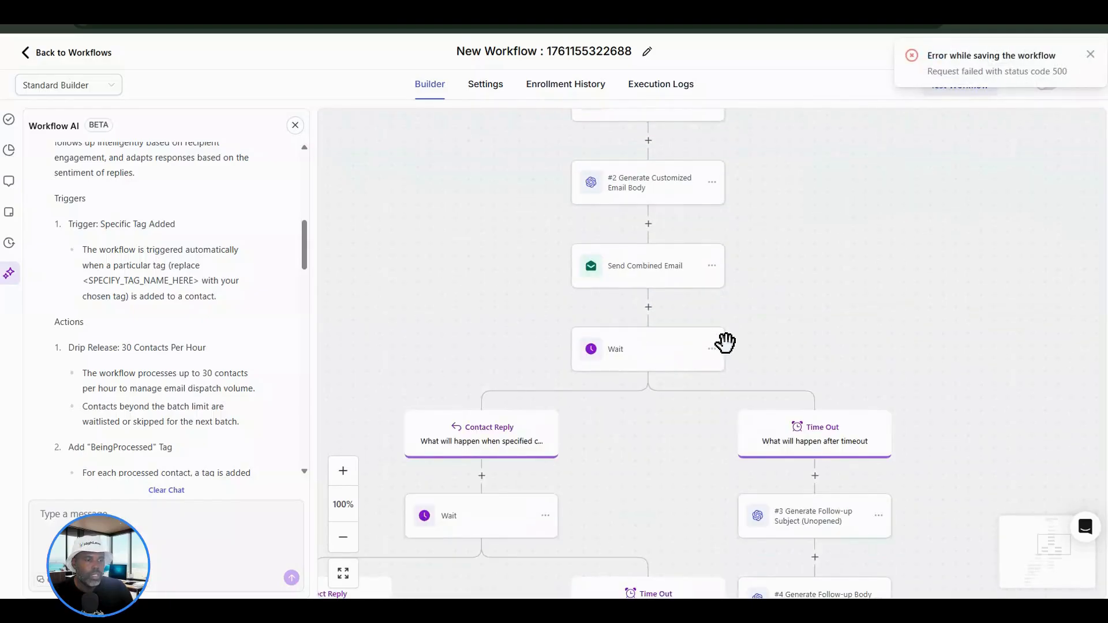
scroll(700, 352, down, 8)
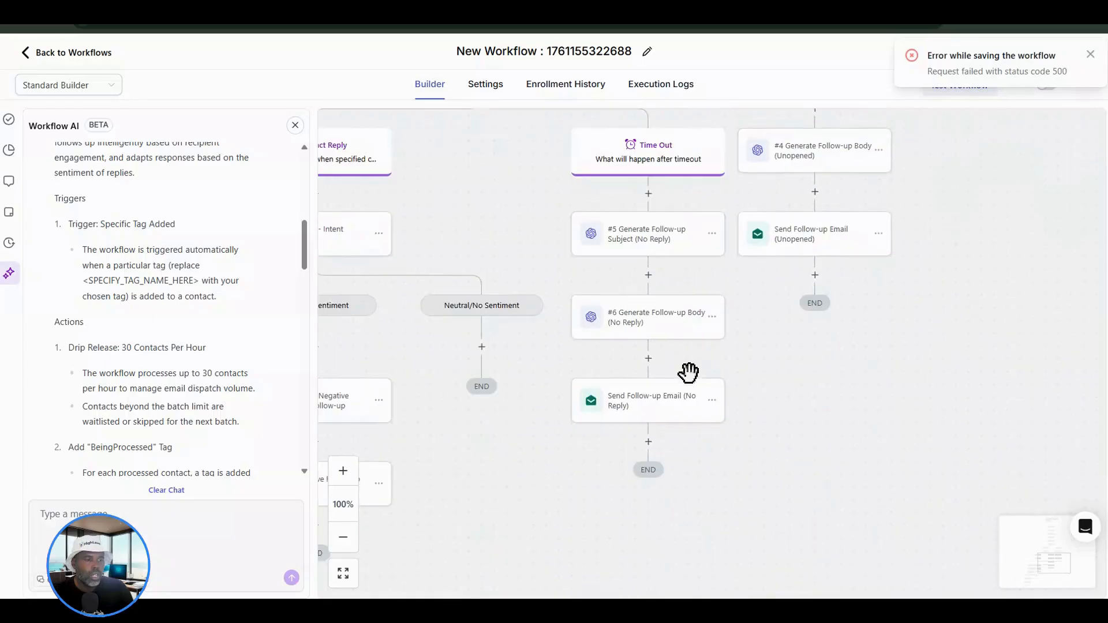
scroll(653, 448, down, 2)
scroll(652, 448, left, 3)
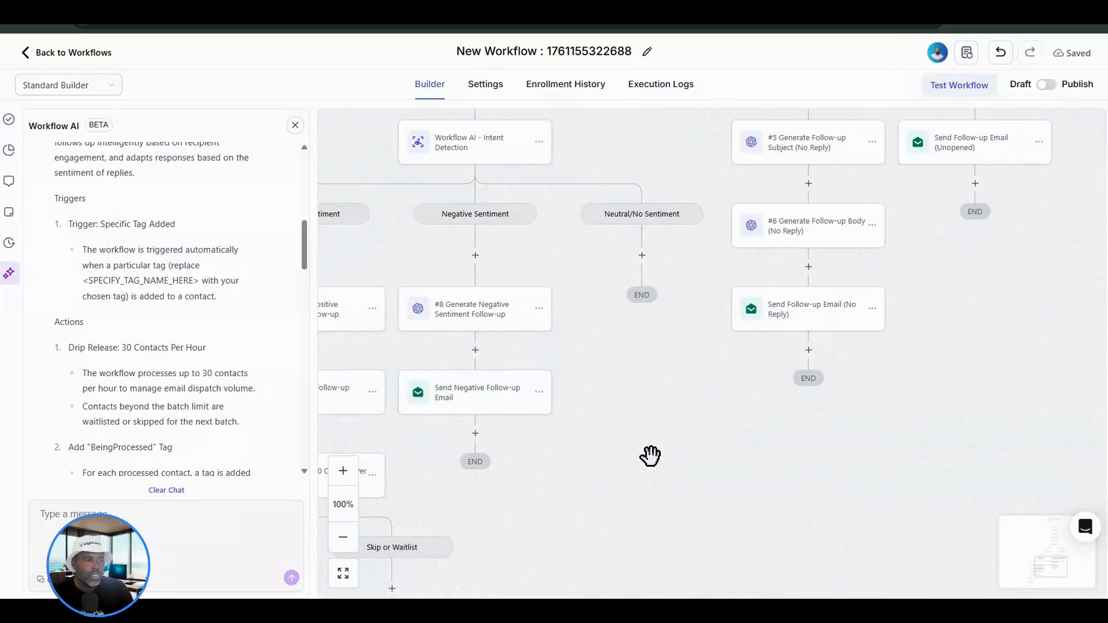
scroll(612, 465, down, 3)
scroll(735, 413, left, 3)
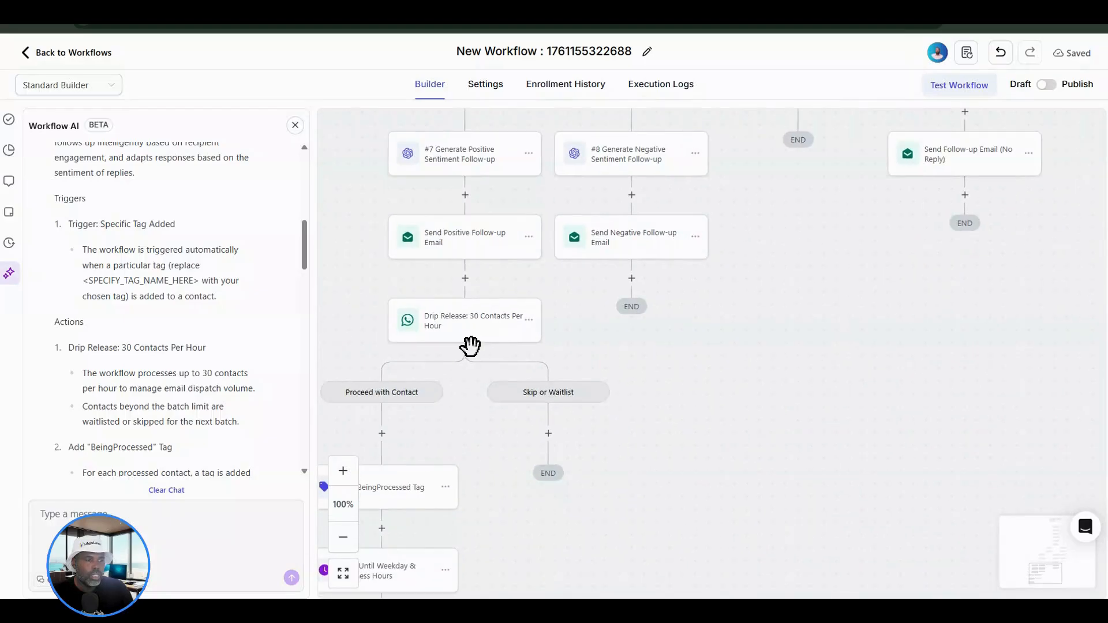
scroll(756, 428, down, 1)
scroll(757, 427, left, 2)
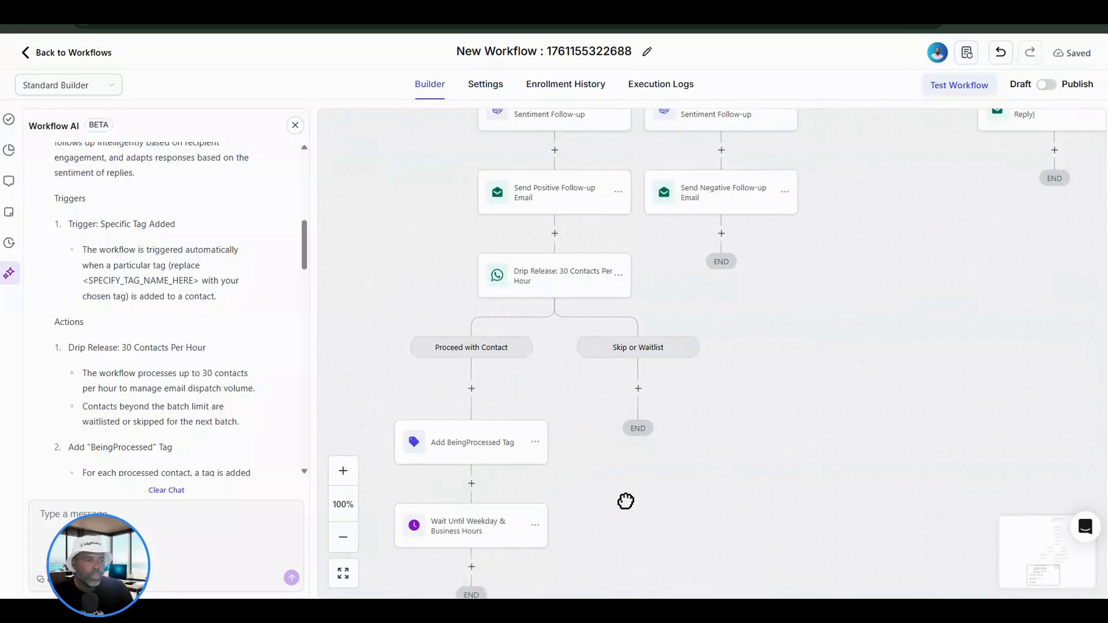
click(627, 271)
click(705, 375)
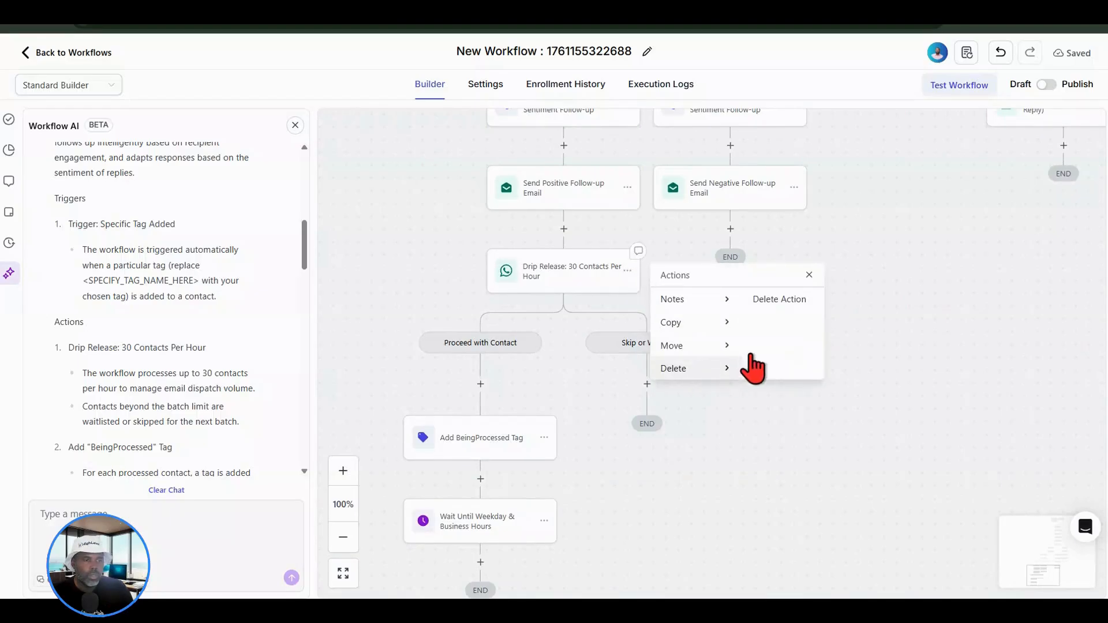
click(763, 307)
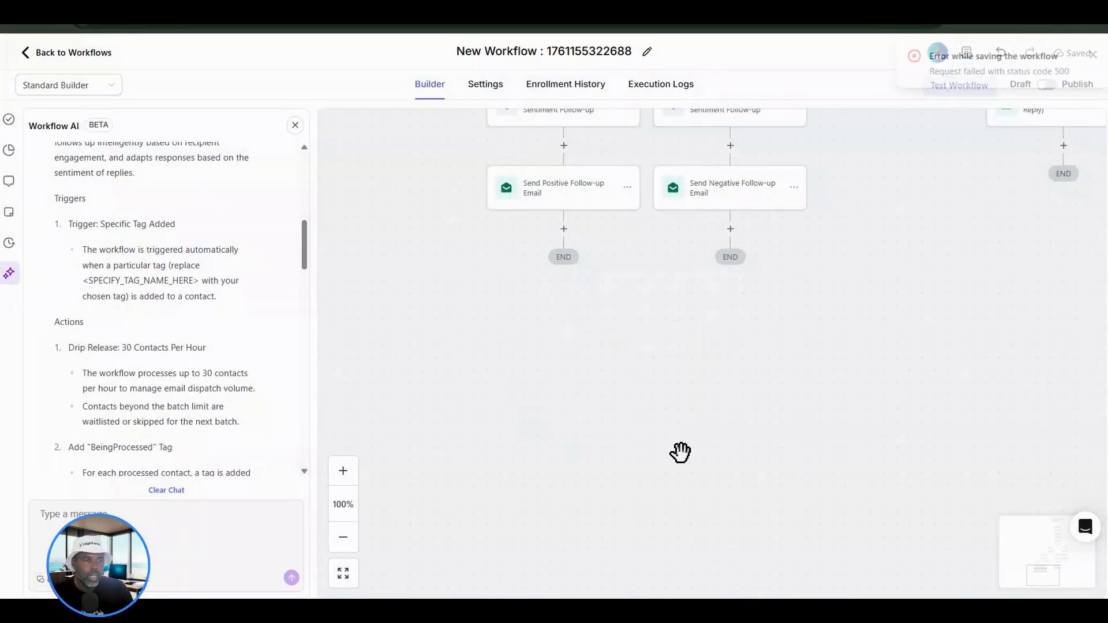
Check the order of the workflow actions from "Drip 30 per hour" down to the Wait after "Send Combined Email"
scroll(944, 303, up, 7)
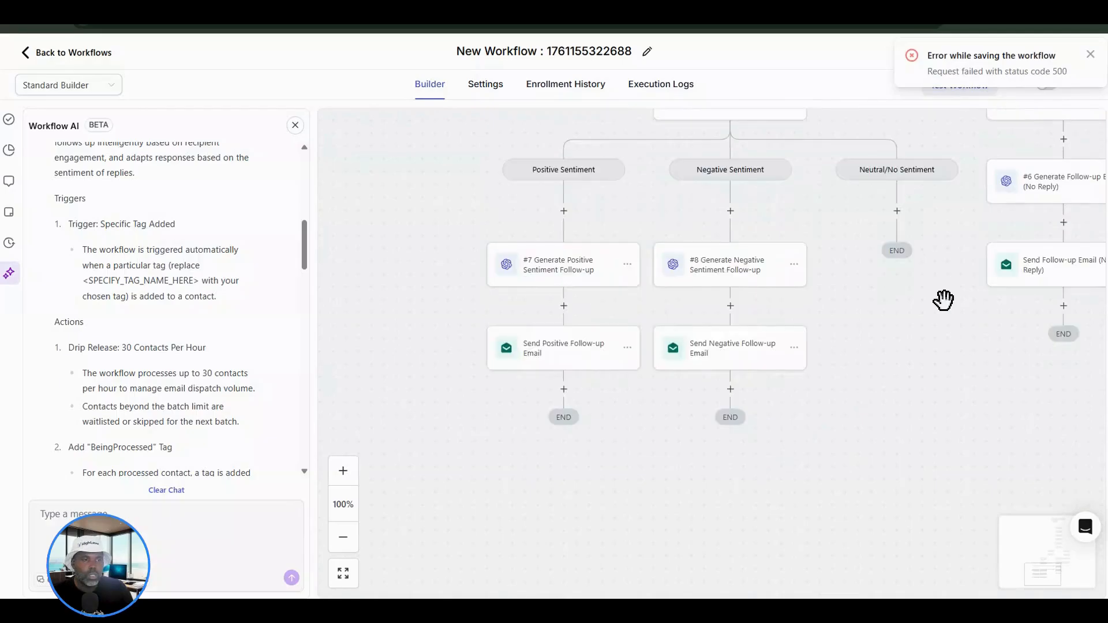
scroll(945, 313, up, 5)
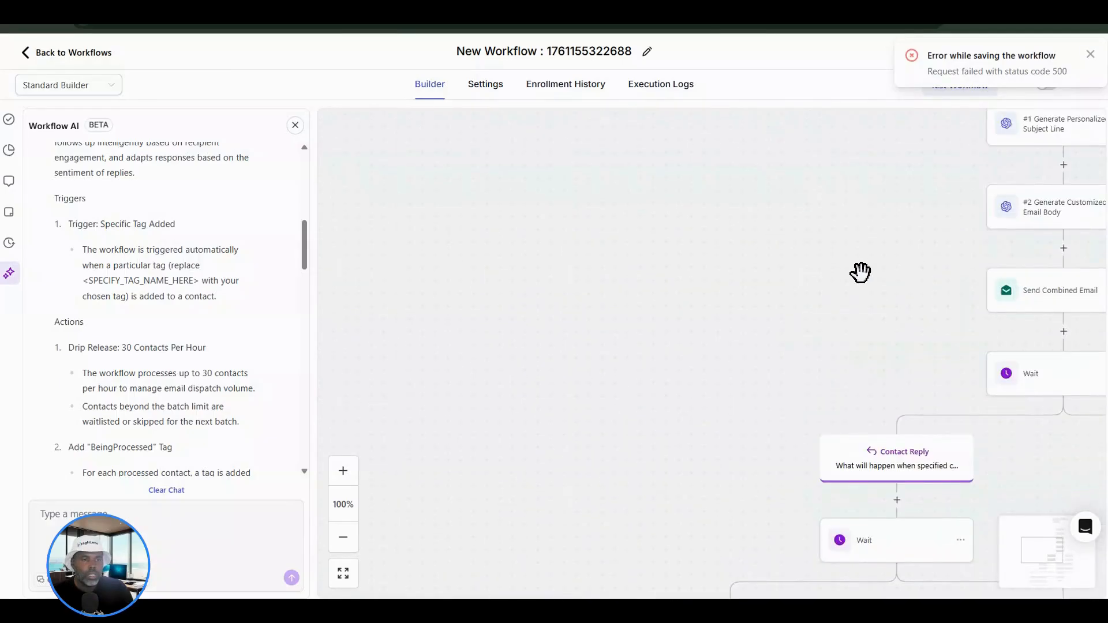
drag(861, 272, 613, 324)
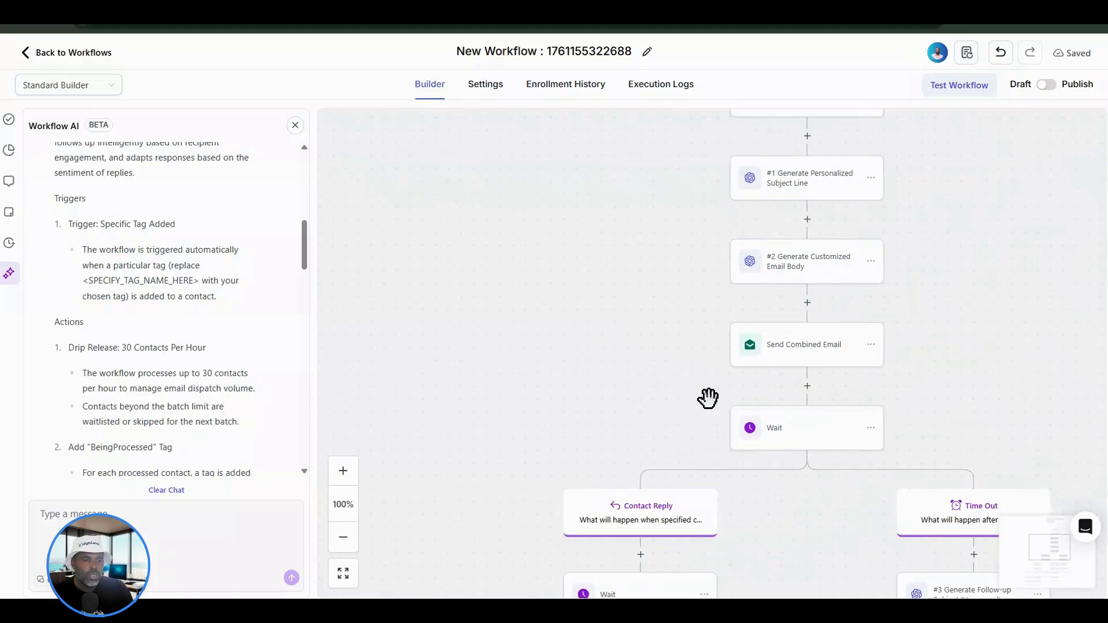
scroll(964, 269, up, 6)
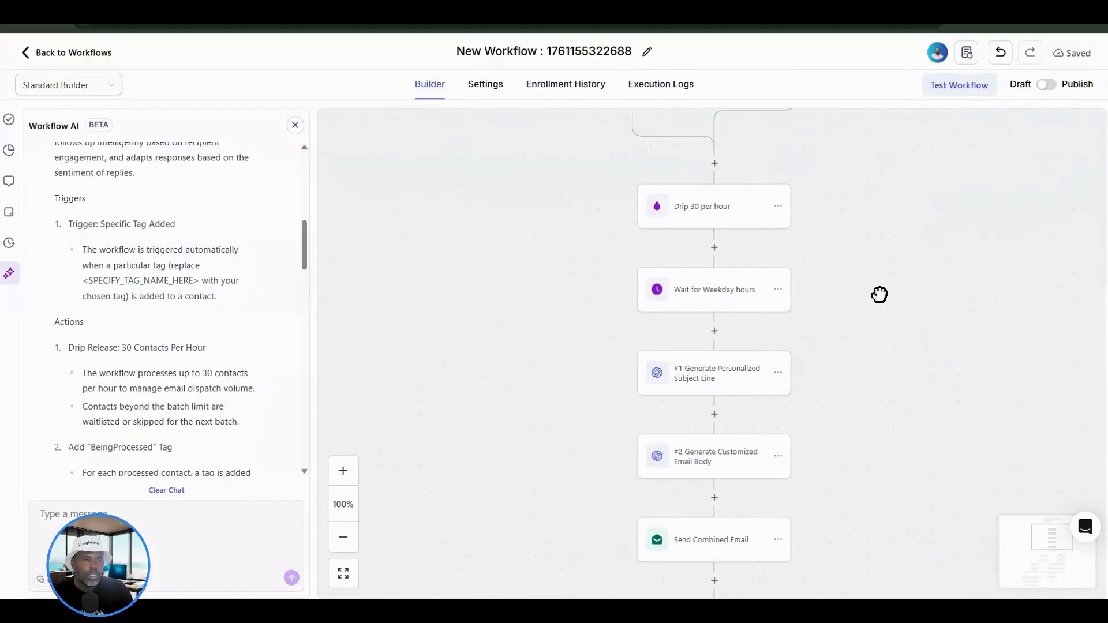
scroll(923, 356, down, 3)
scroll(934, 245, down, 3)
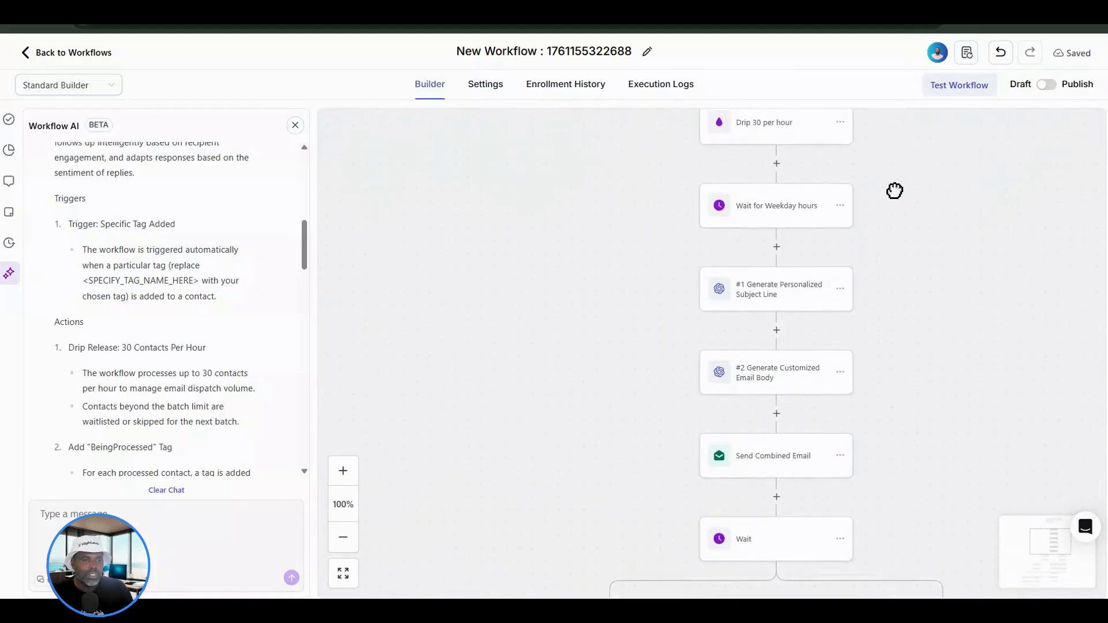
scroll(883, 254, right, 1)
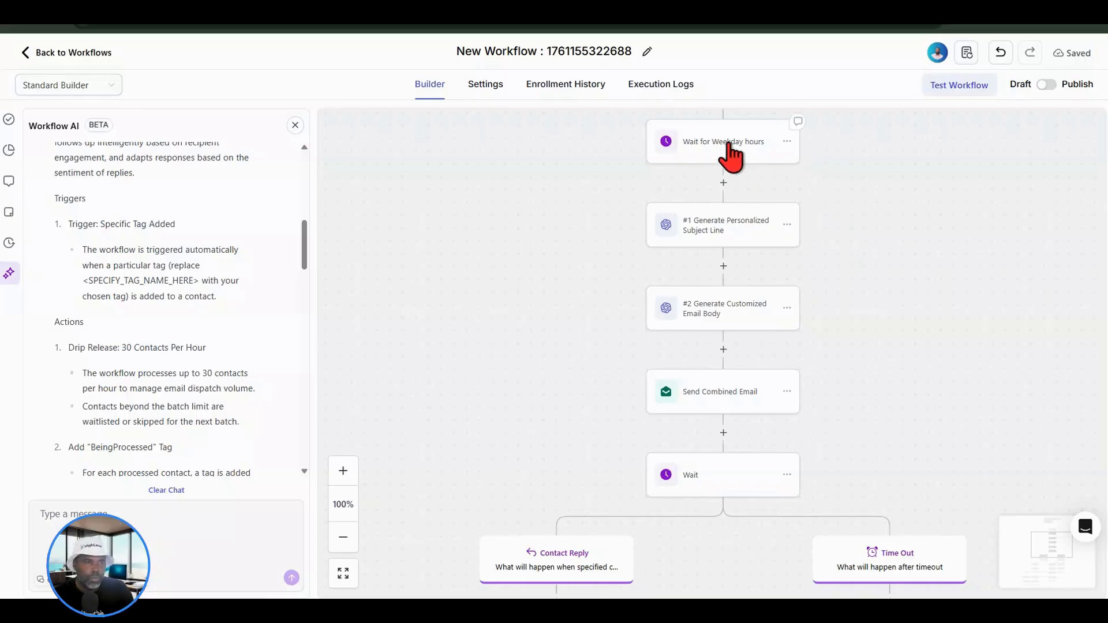
Open the "#1 Generate Personalized Subject Line" action and review its name, model, action type and prompt
click(729, 228)
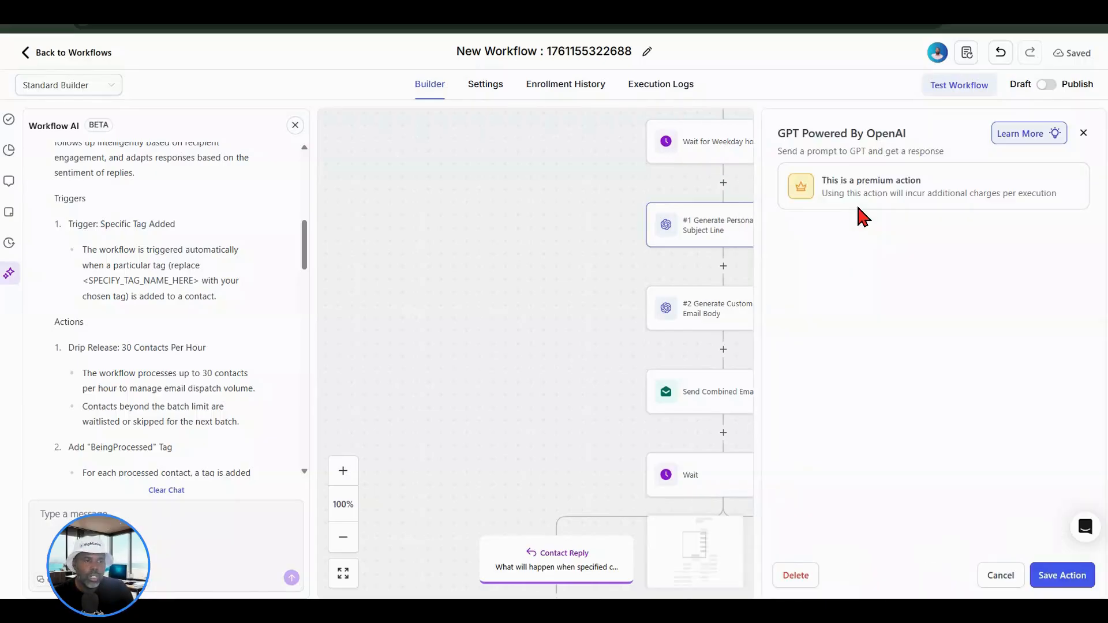
scroll(866, 310, down, 2)
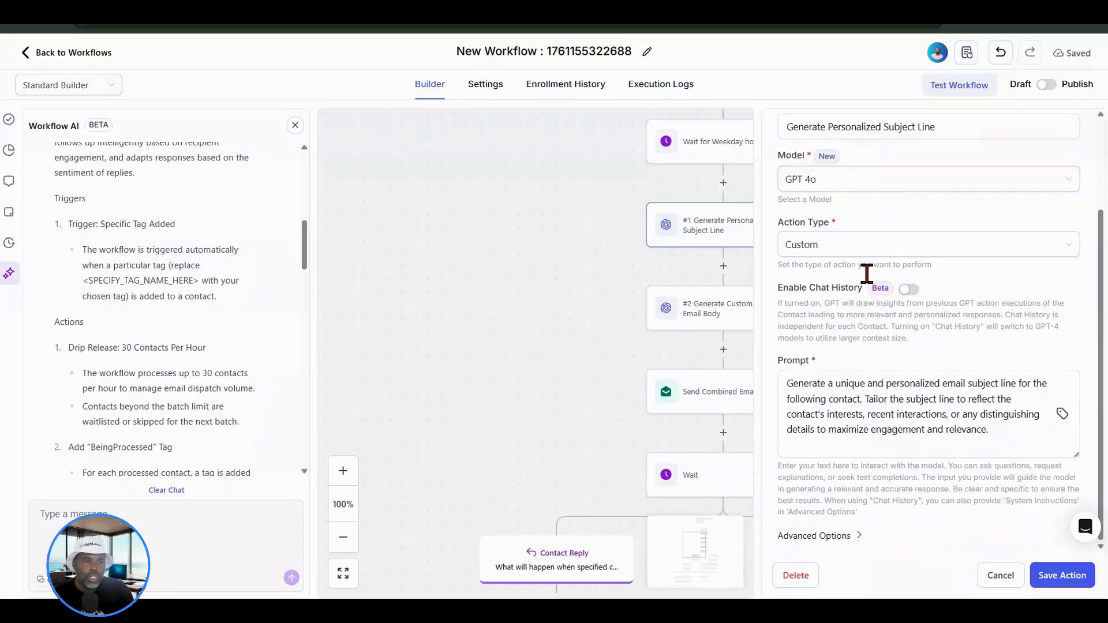
click(827, 184)
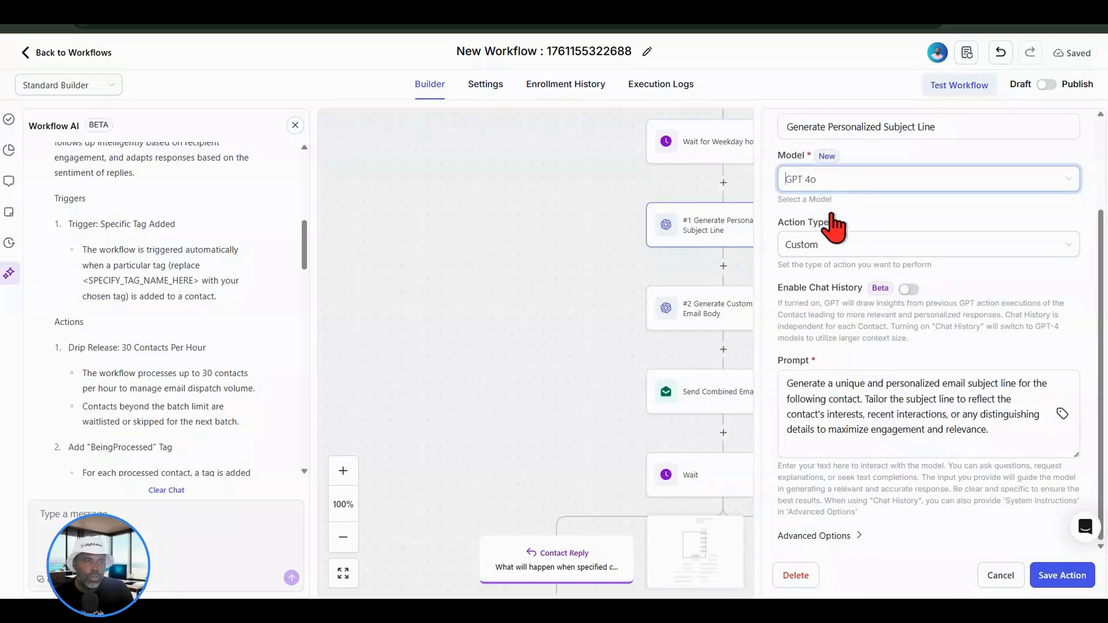
click(956, 150)
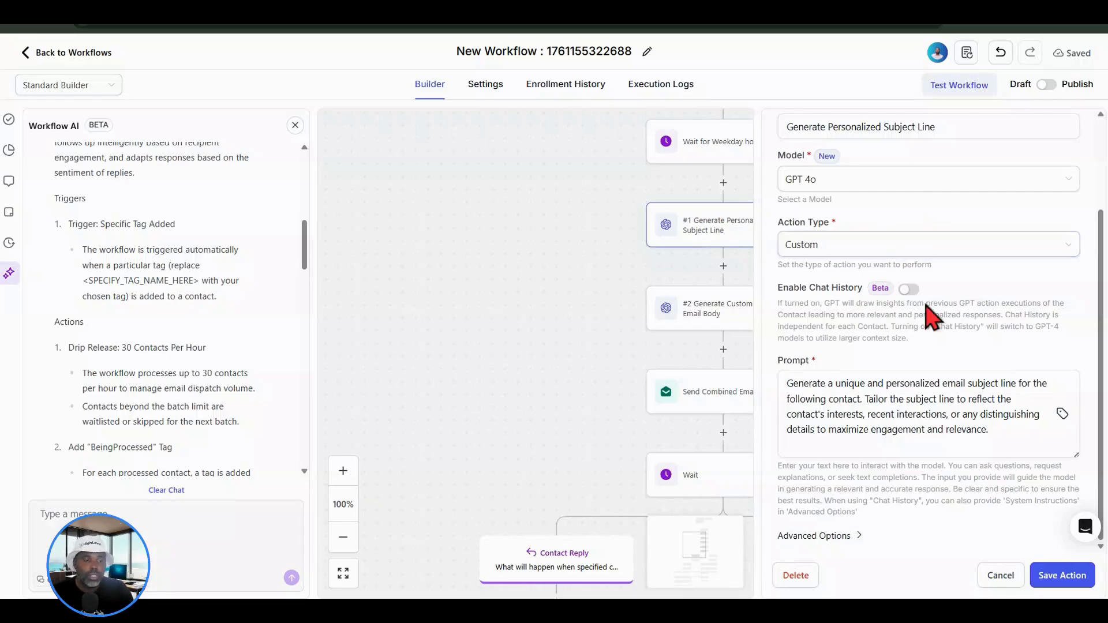
scroll(932, 317, up, 1)
scroll(968, 236, up, 1)
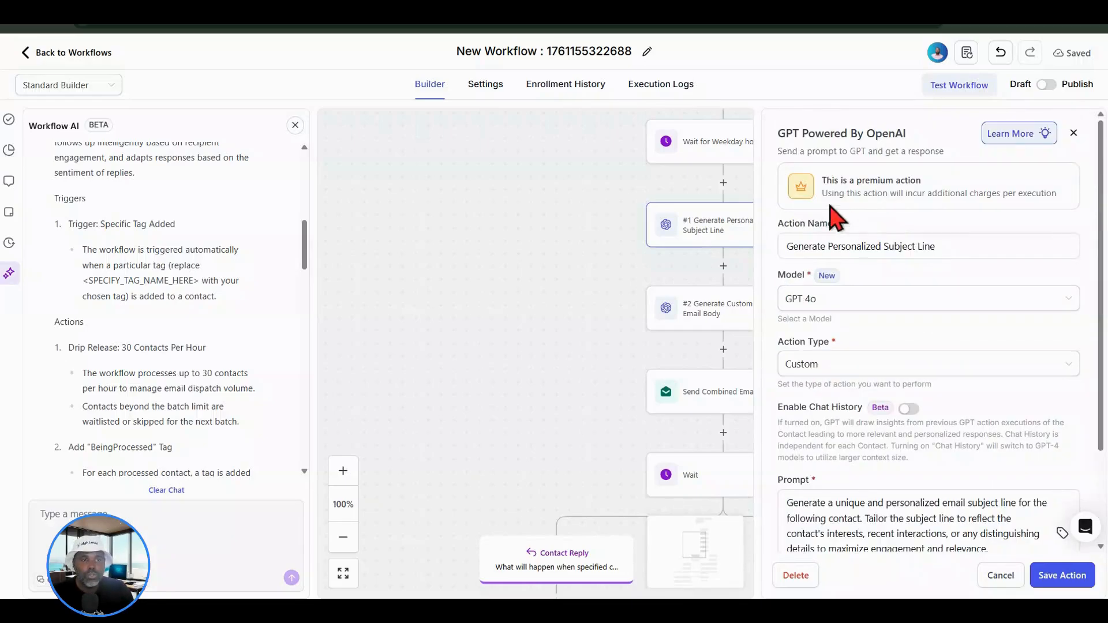
click(933, 234)
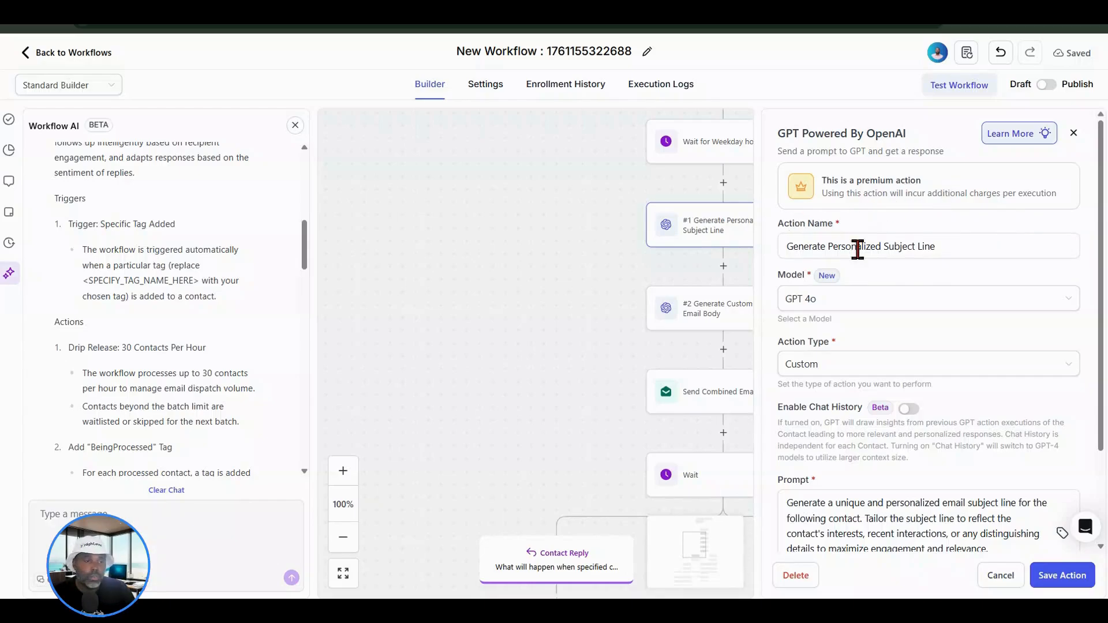
scroll(860, 297, down, 1)
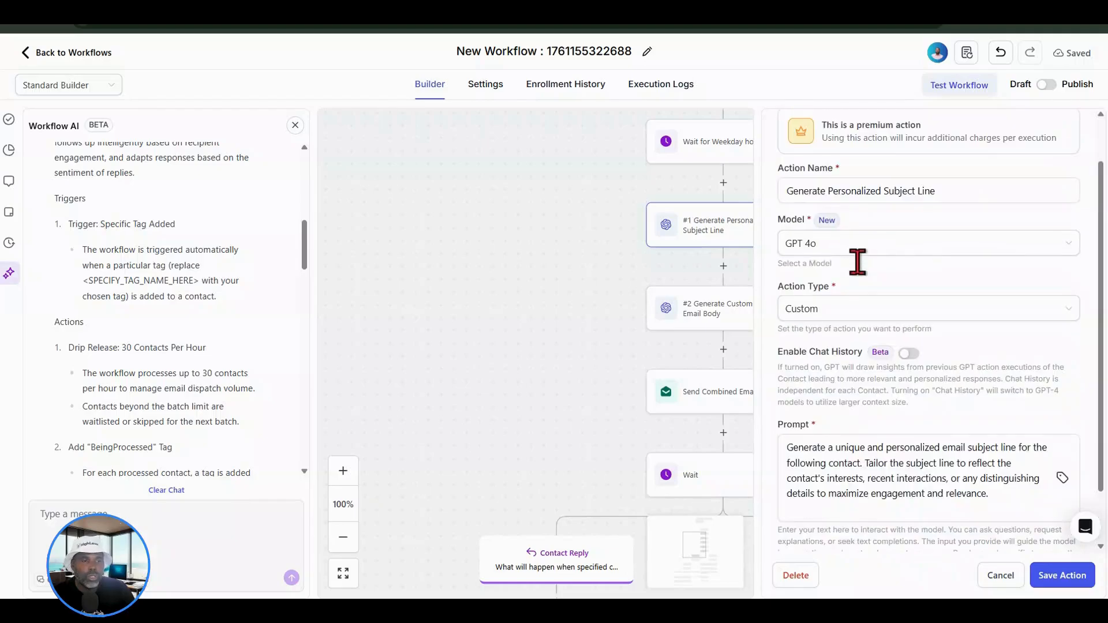
scroll(858, 263, down, 1)
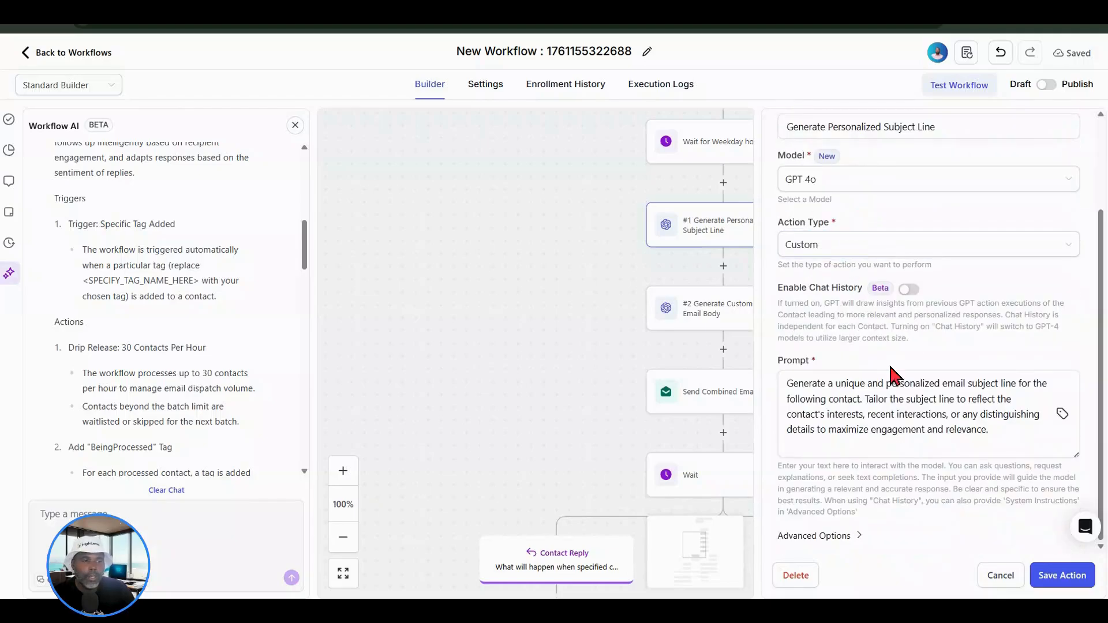
Enable chat history for the personalized subject line action and set it to cover This Workflow
click(908, 290)
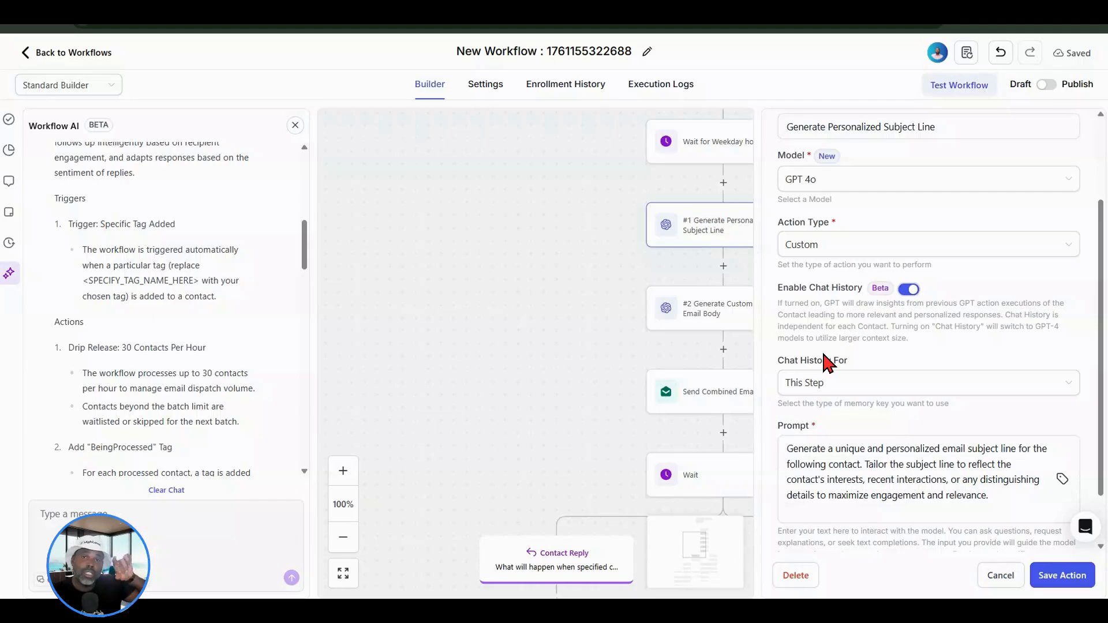
click(834, 386)
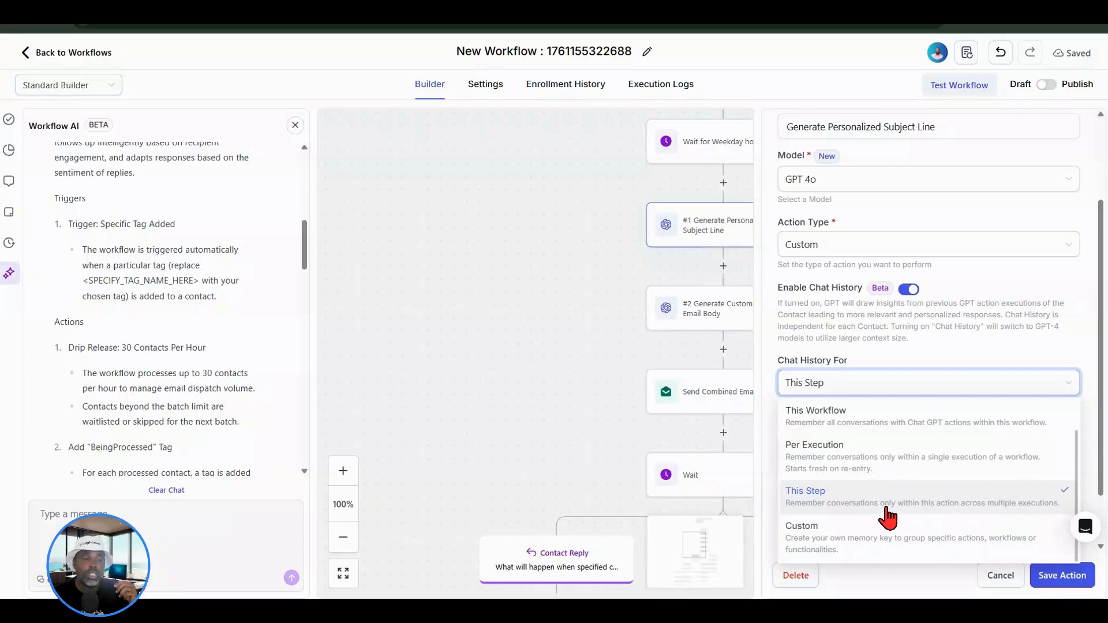
click(829, 424)
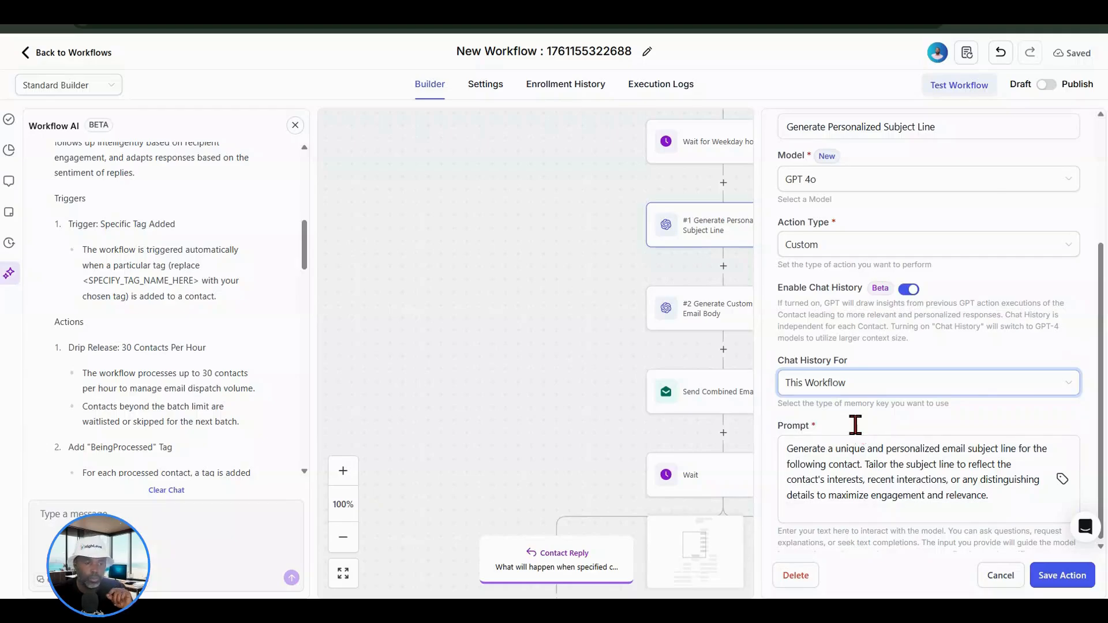
Replace the entire prompt with the copied subject-line instructions, ending in "Return ONLY the subject line, no explanation.", and enlarge the prompt box
scroll(806, 408, down, 2)
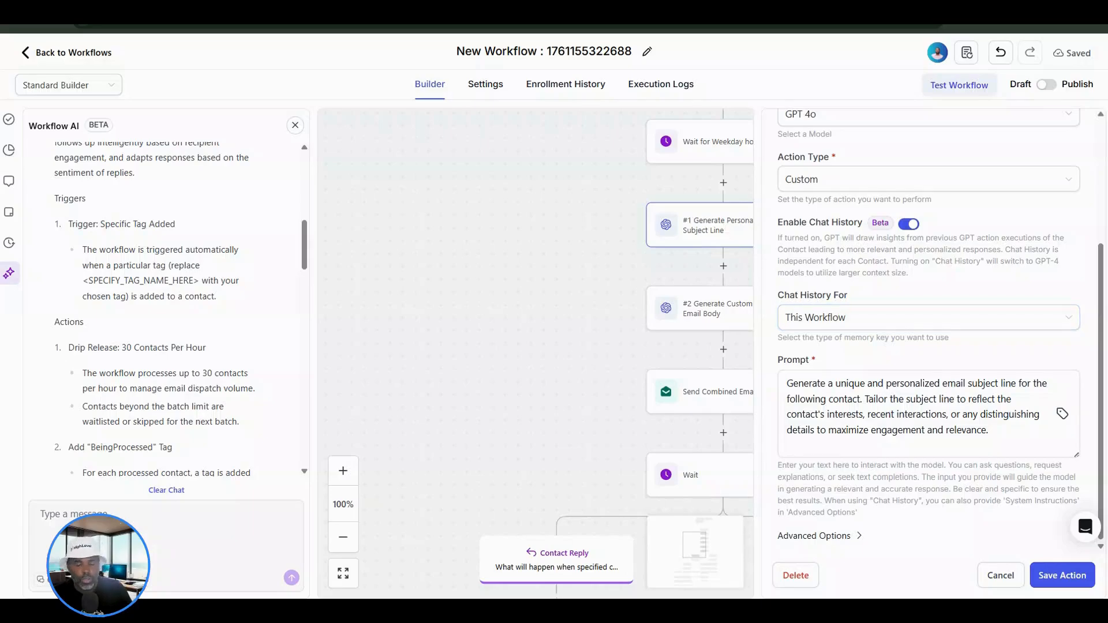
click(1014, 439)
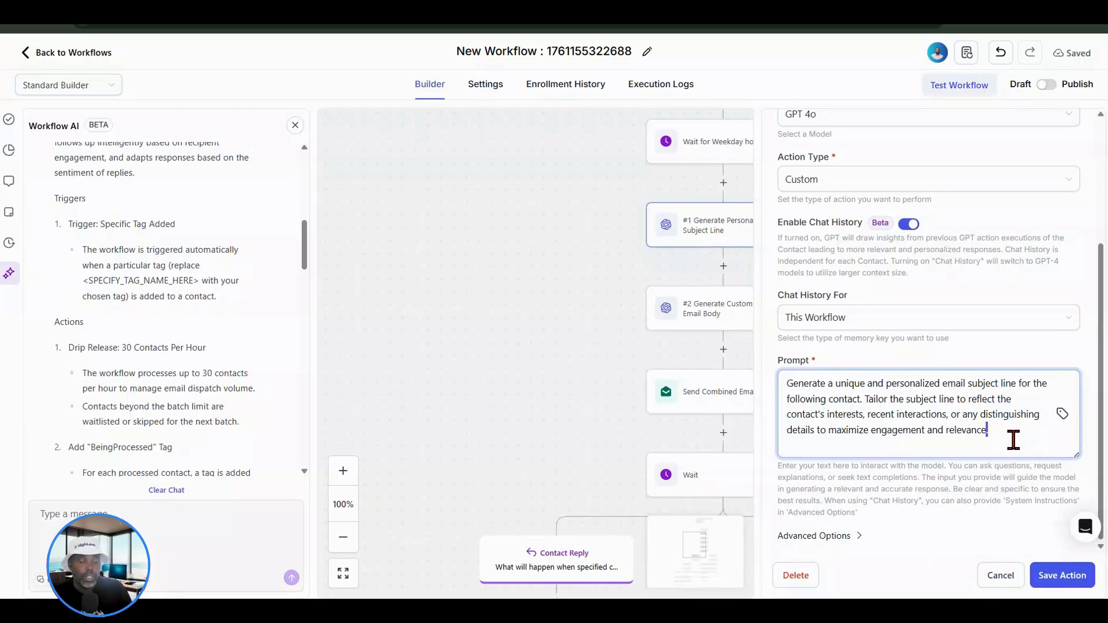
key(ctrl+v)
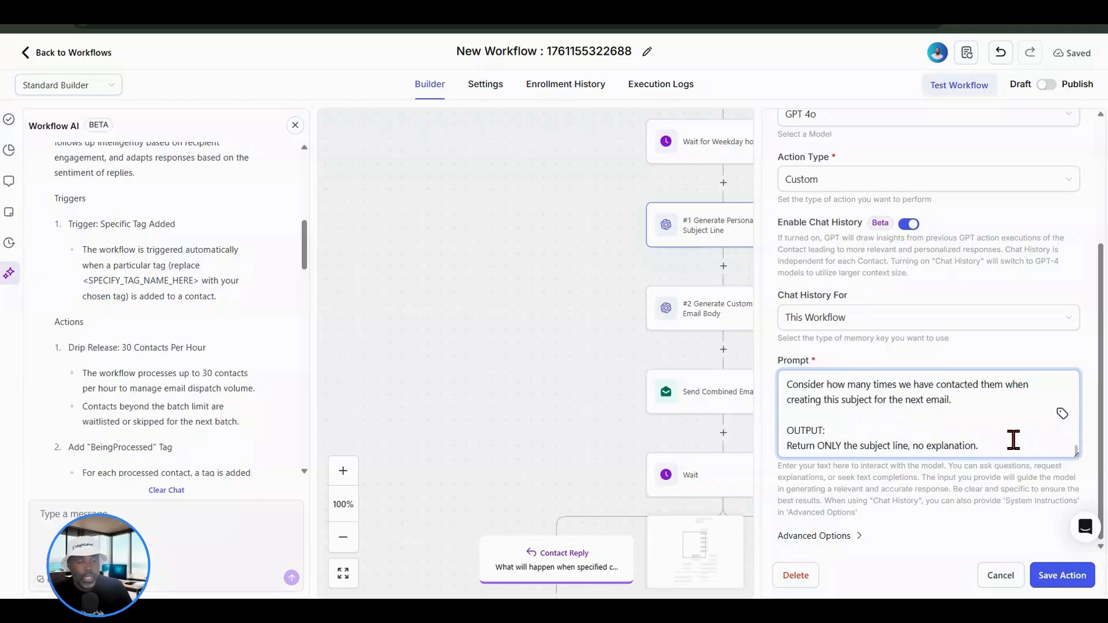
key(ctrl+z)
key(ctrl+a)
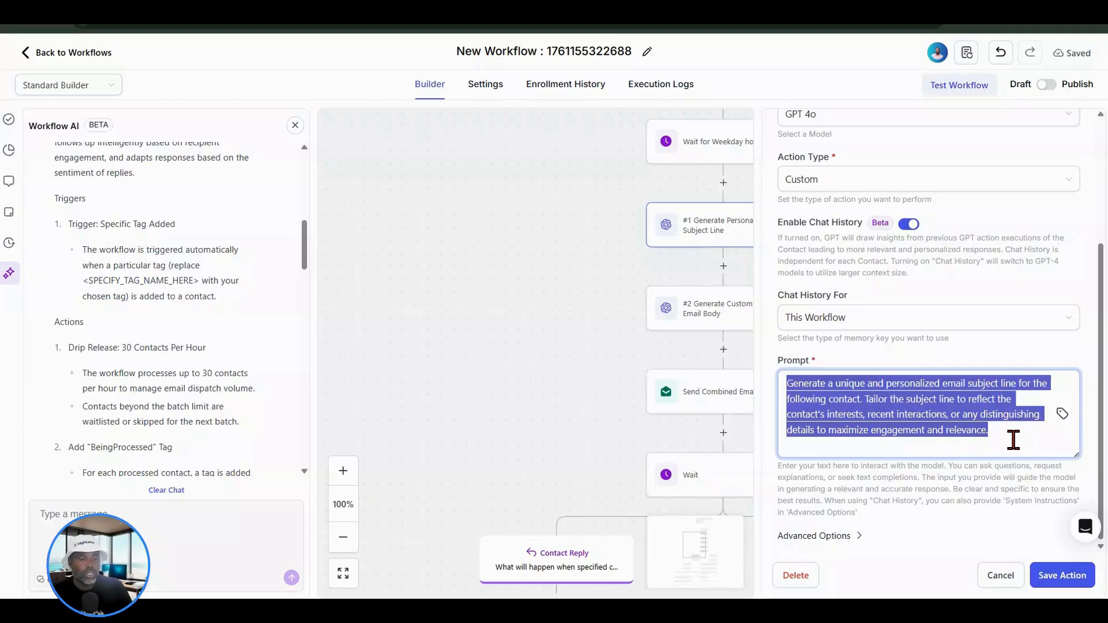
key(ctrl+v)
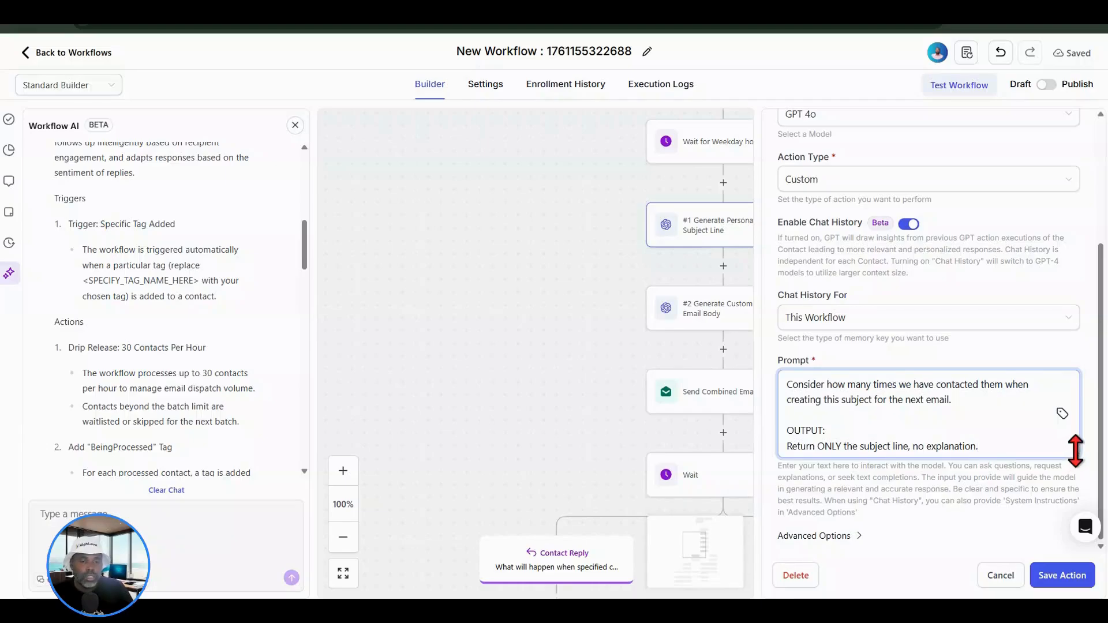
drag(1075, 449, 1076, 559)
scroll(988, 475, down, 2)
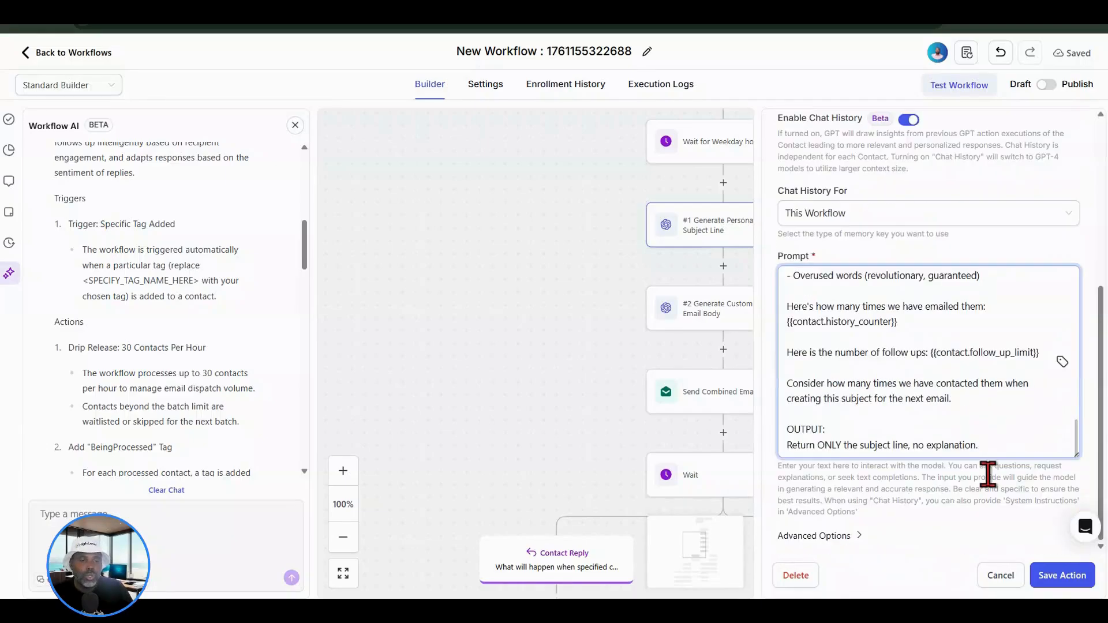
Review the new subject-line prompt from its introduction and context through the task, rules, good-subject examples and AVOID list
scroll(963, 404, up, 10)
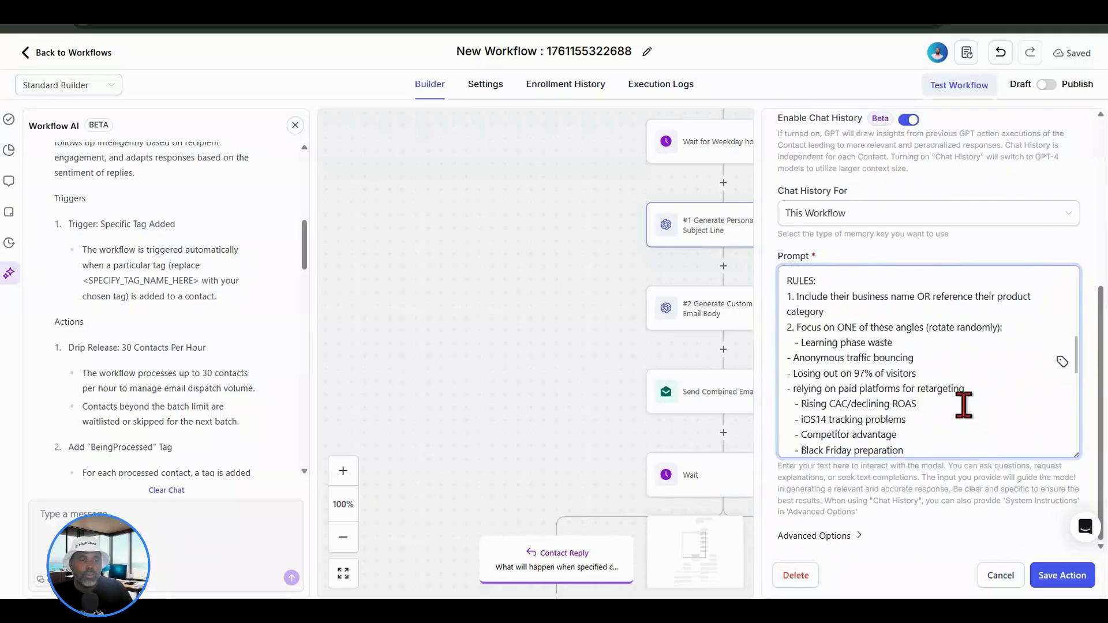
scroll(964, 404, down, 5)
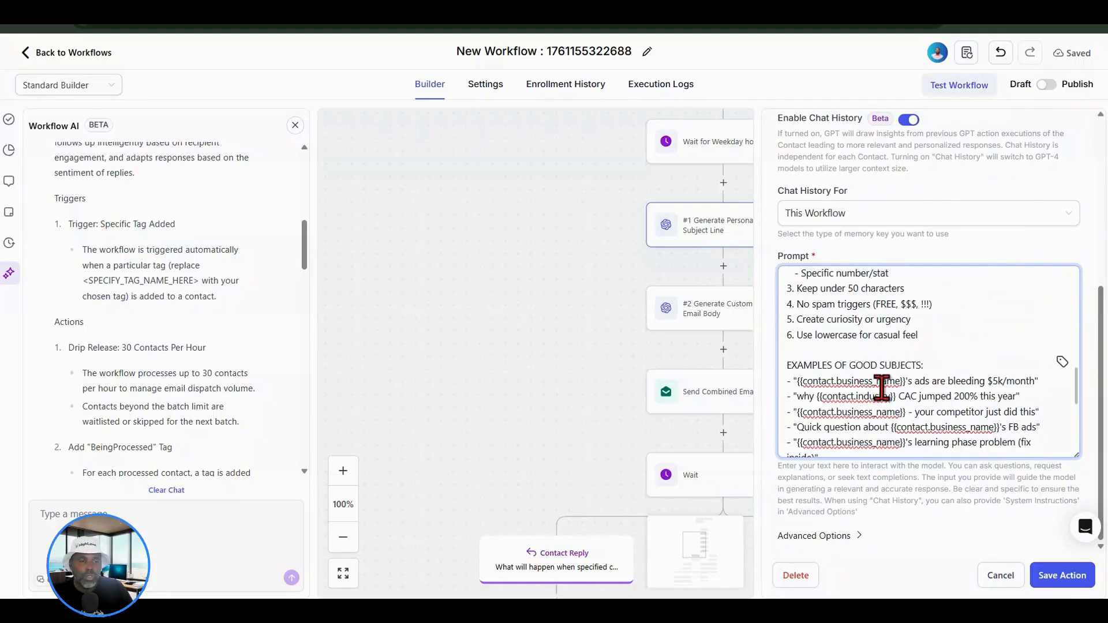
scroll(904, 390, up, 15)
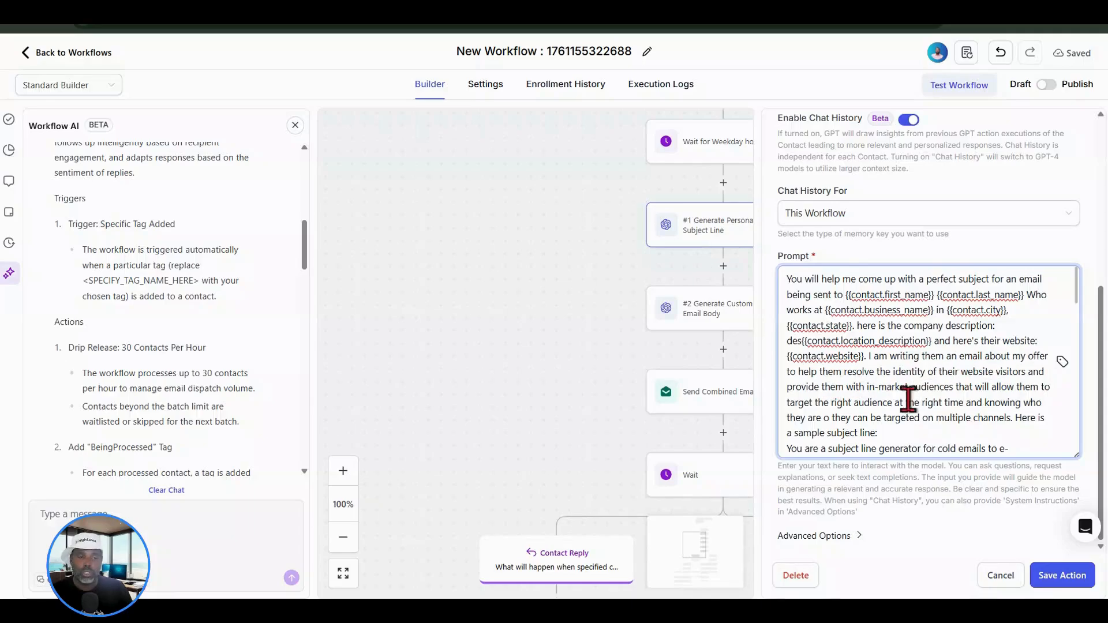
scroll(906, 407, down, 2)
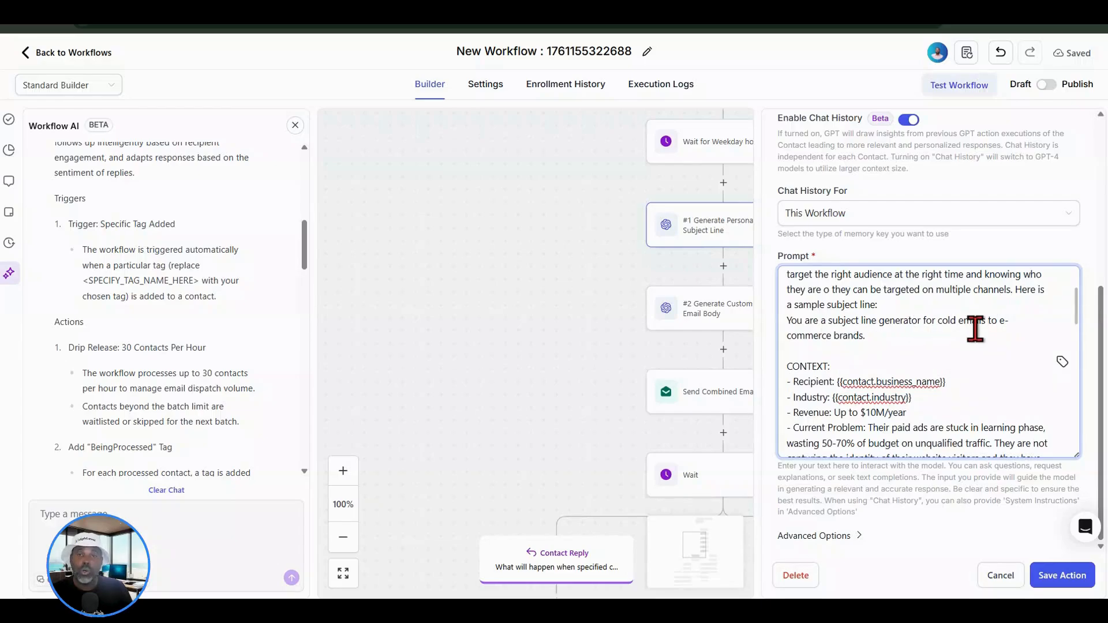
scroll(866, 335, down, 1)
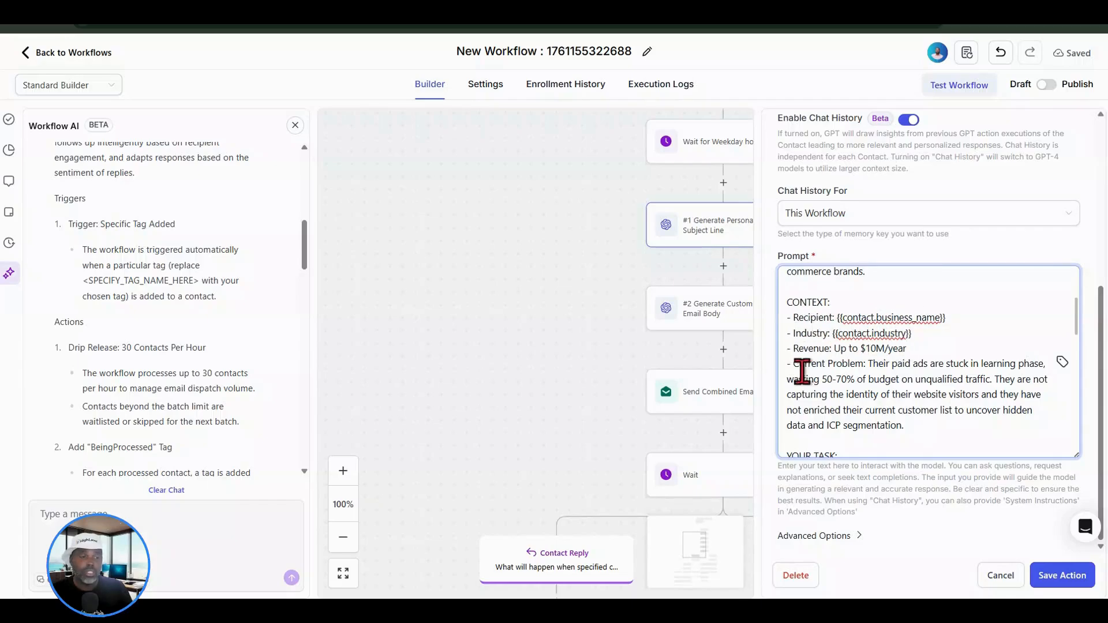
scroll(886, 370, down, 1)
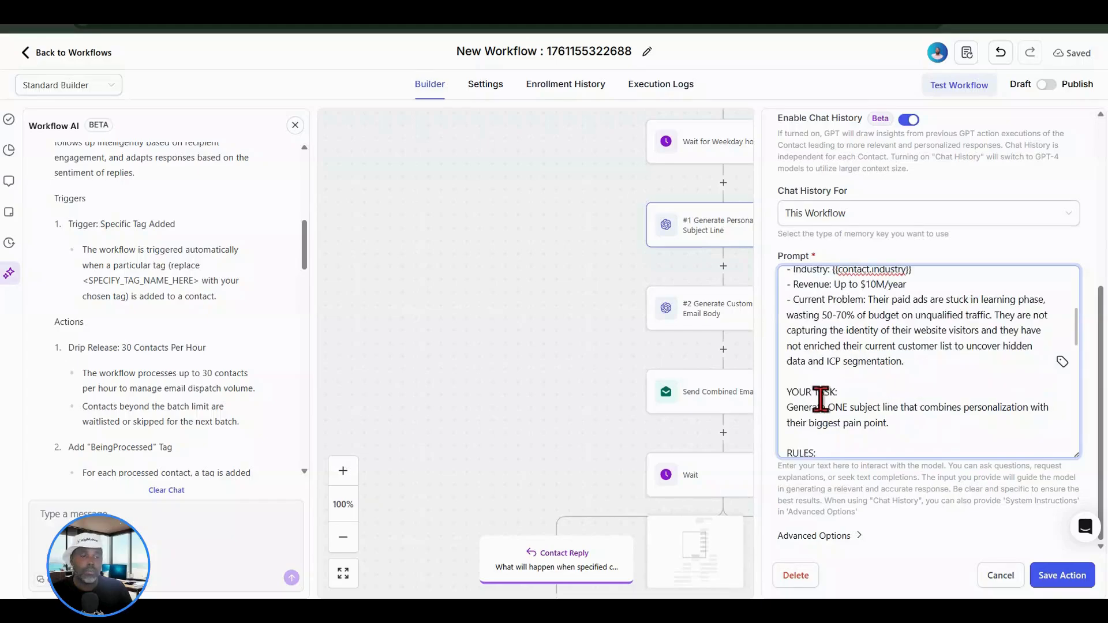
scroll(820, 398, down, 1)
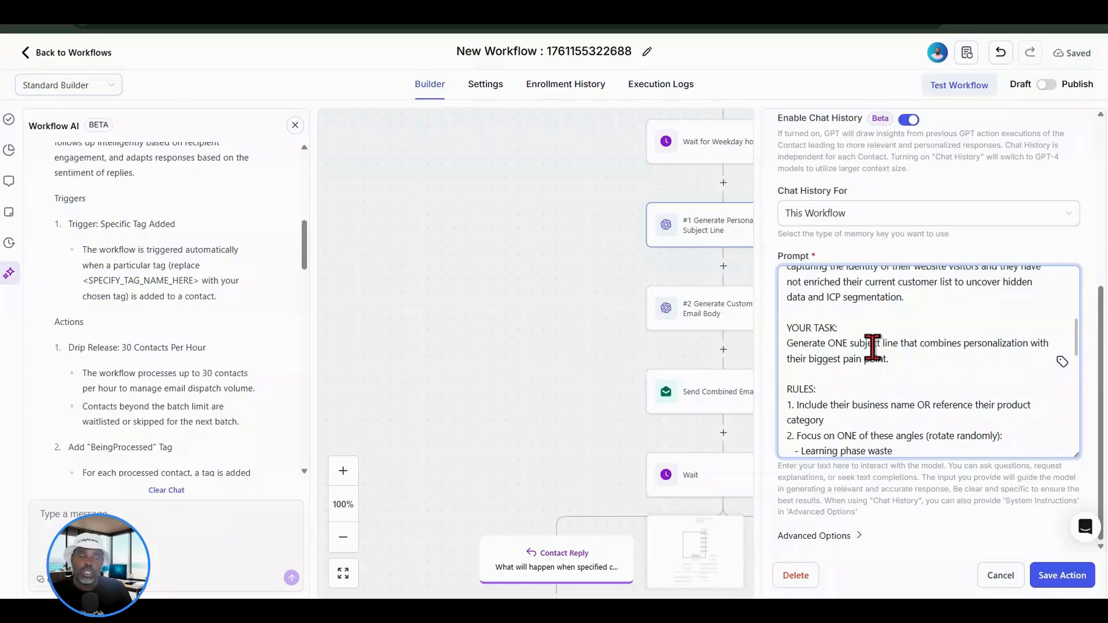
scroll(871, 349, down, 2)
scroll(886, 346, up, 2)
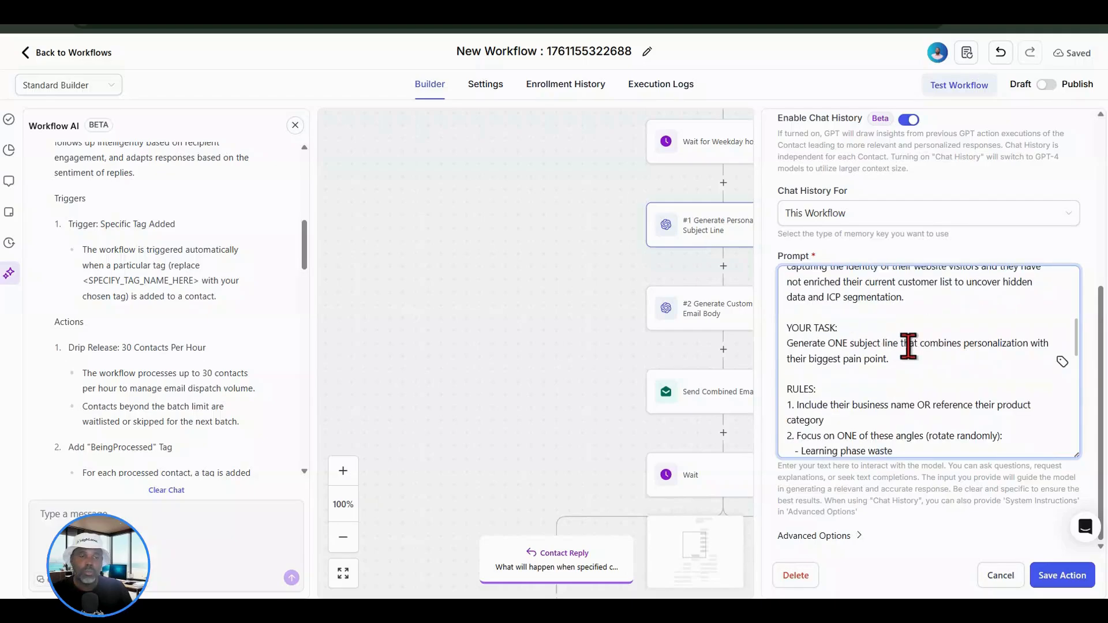
scroll(865, 359, down, 1)
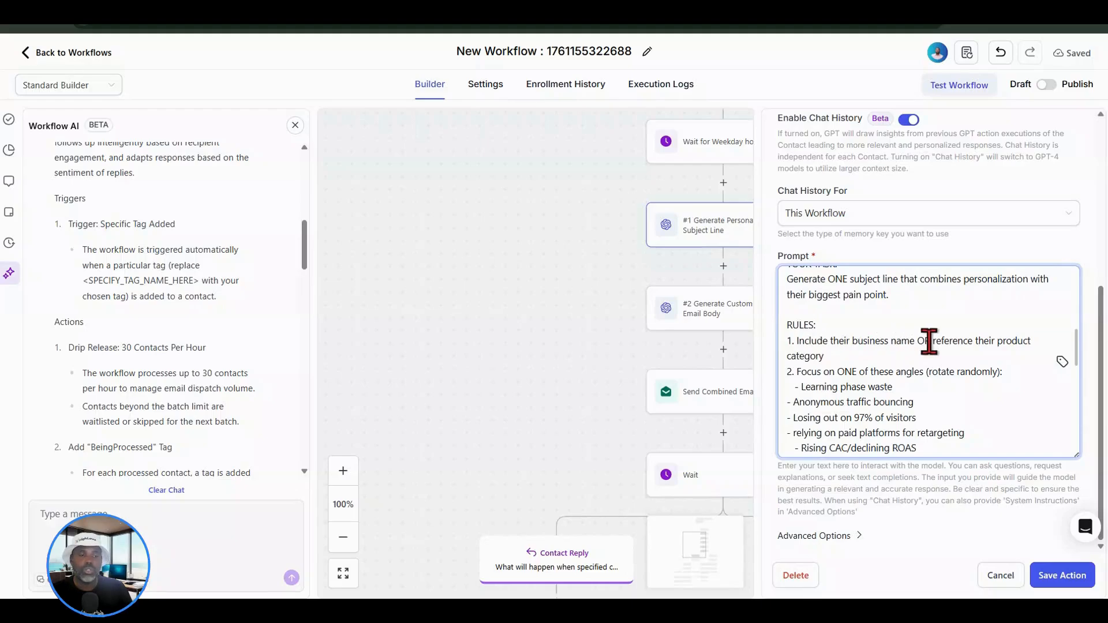
scroll(955, 341, down, 1)
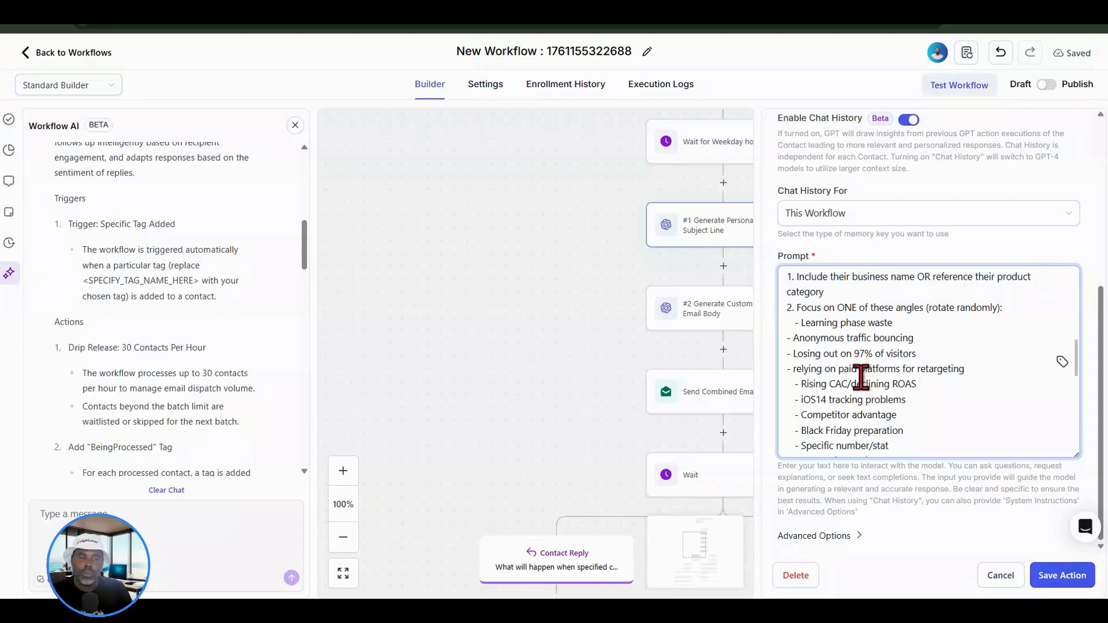
scroll(860, 376, down, 3)
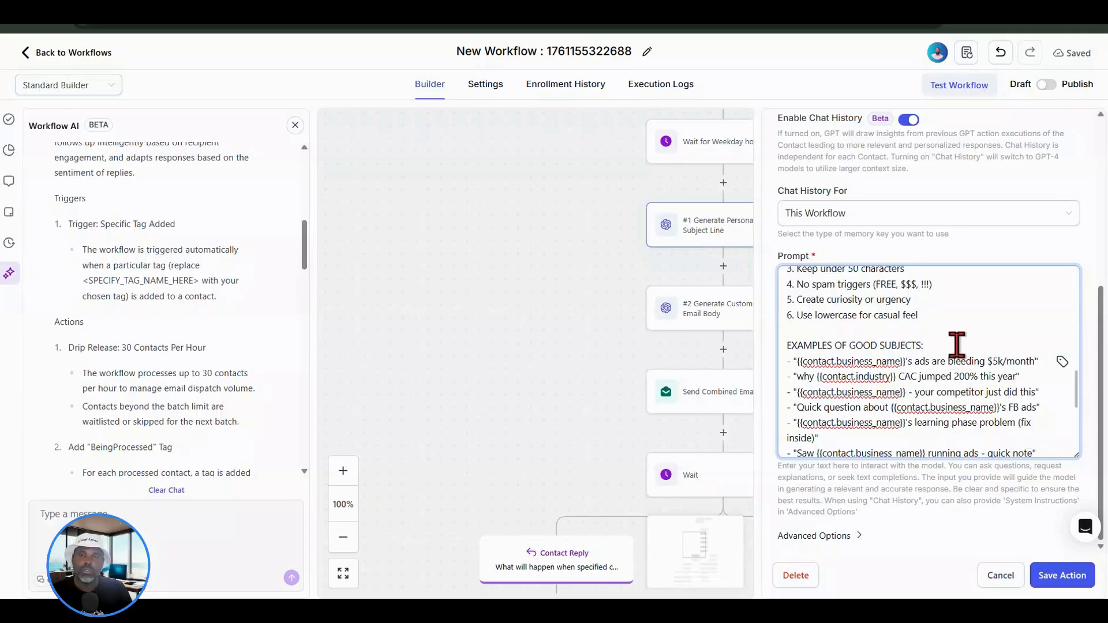
scroll(908, 353, down, 5)
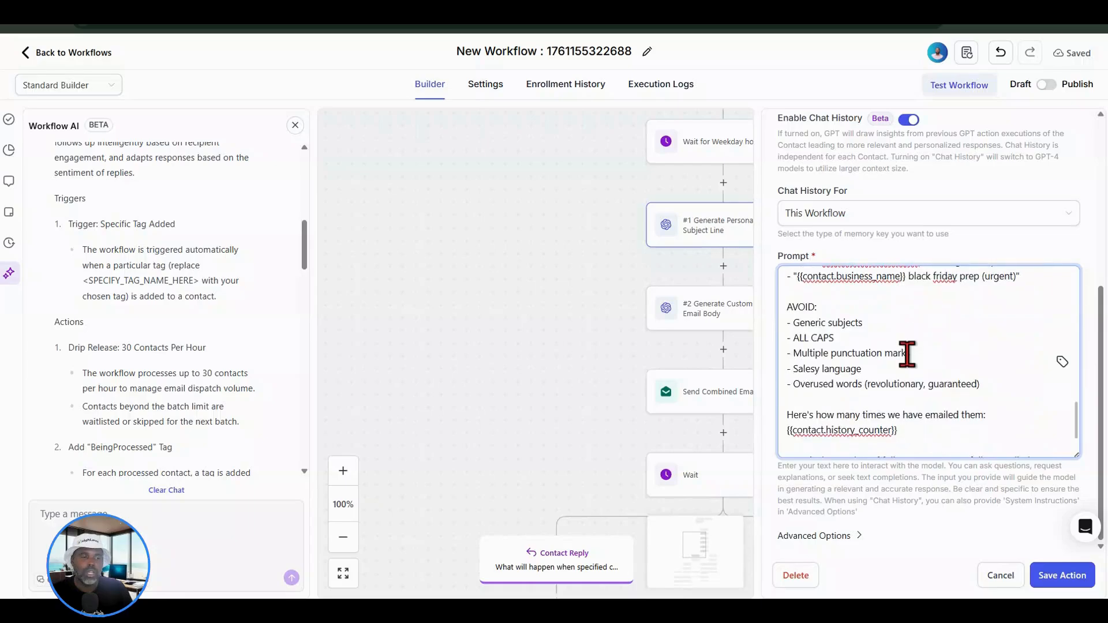
drag(792, 306, 919, 366)
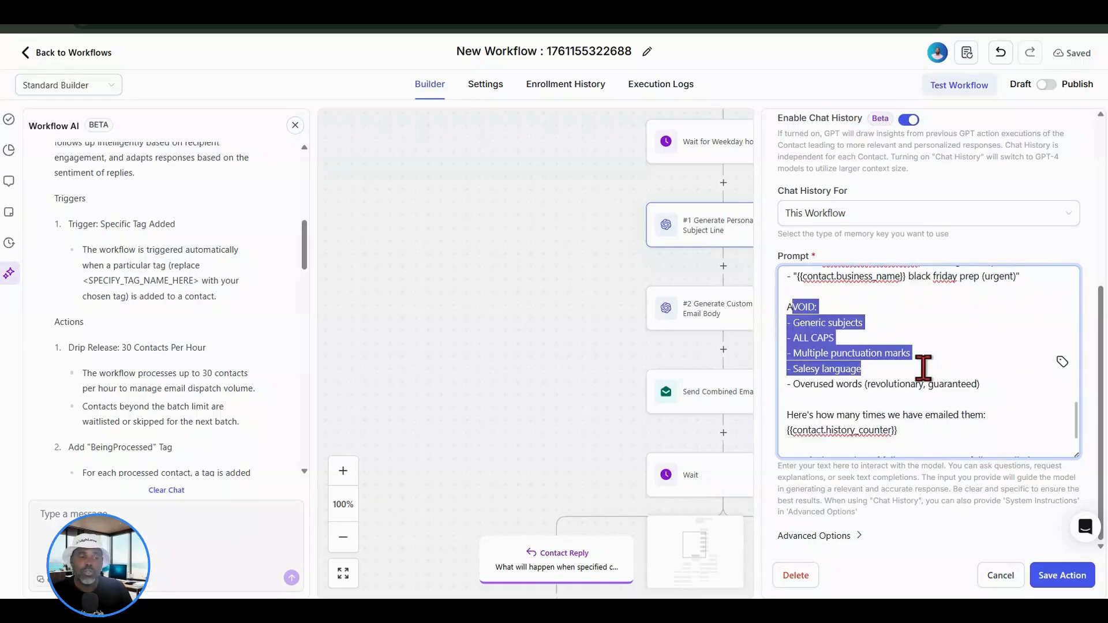
Save the personalized subject line action with its new prompt and dismiss the notification
scroll(921, 366, down, 2)
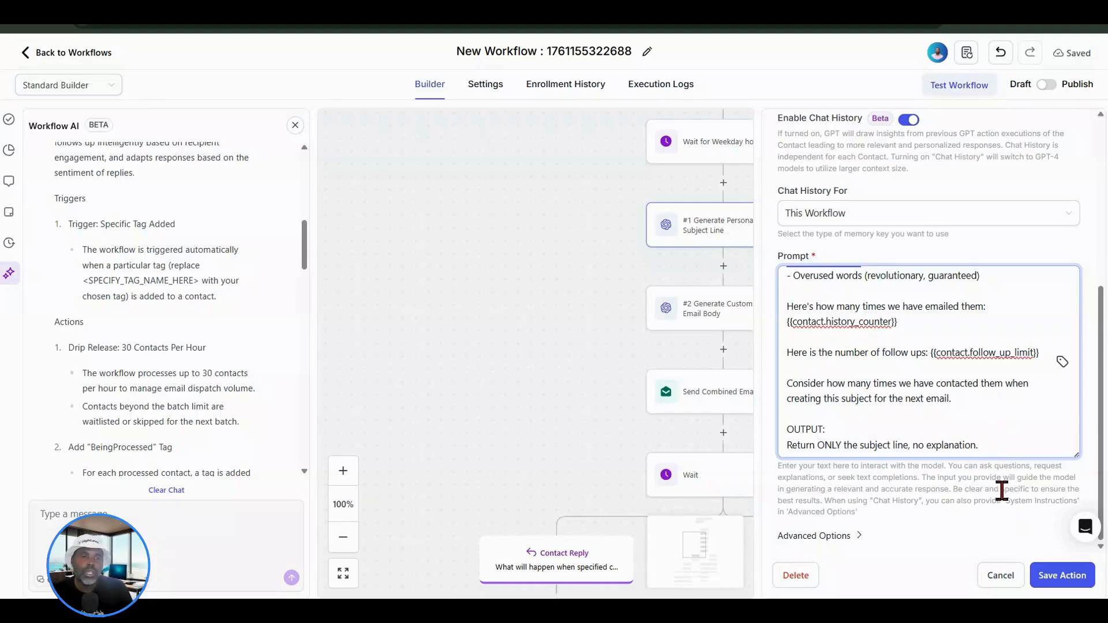
click(1056, 578)
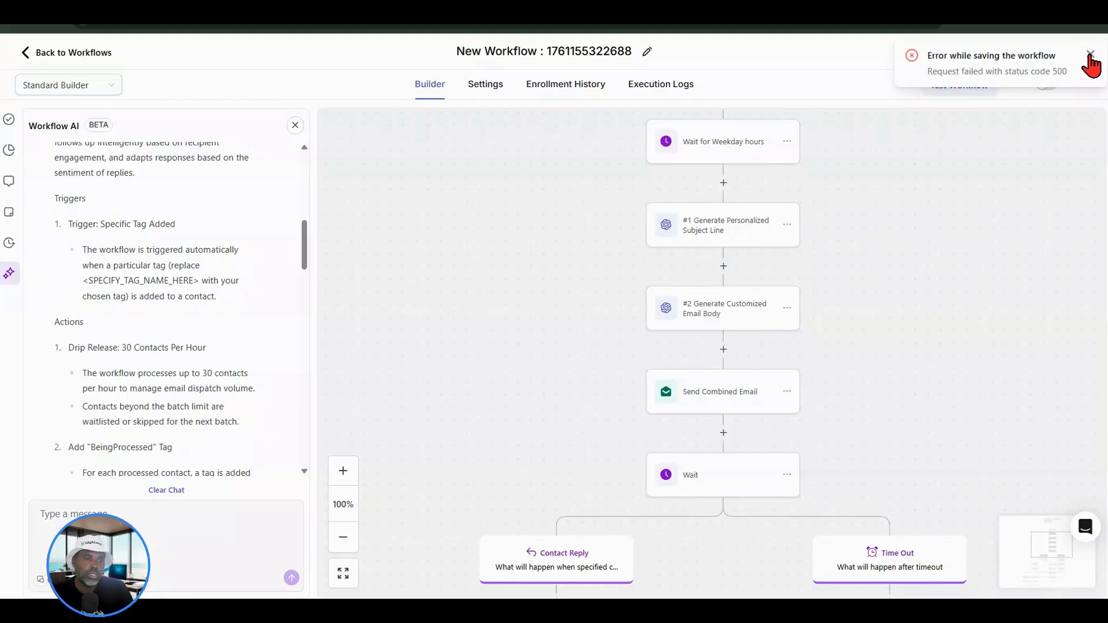
click(1091, 54)
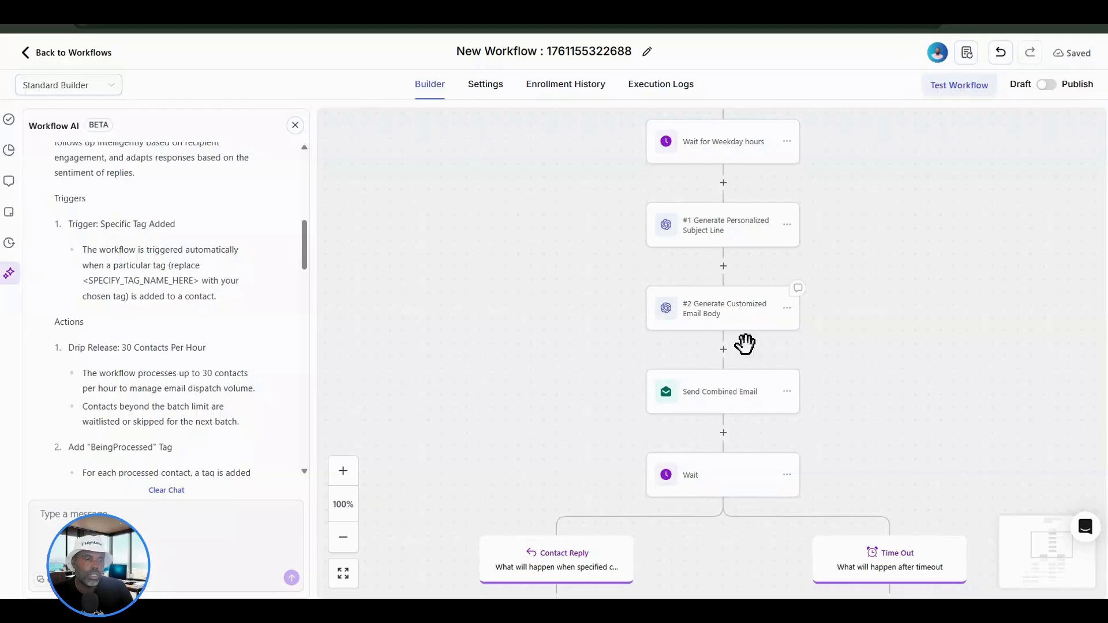
Check the subject and message variables in "Send Combined Email" and the stored prompt in "#1 Generate Personalized Subject Line"
click(730, 398)
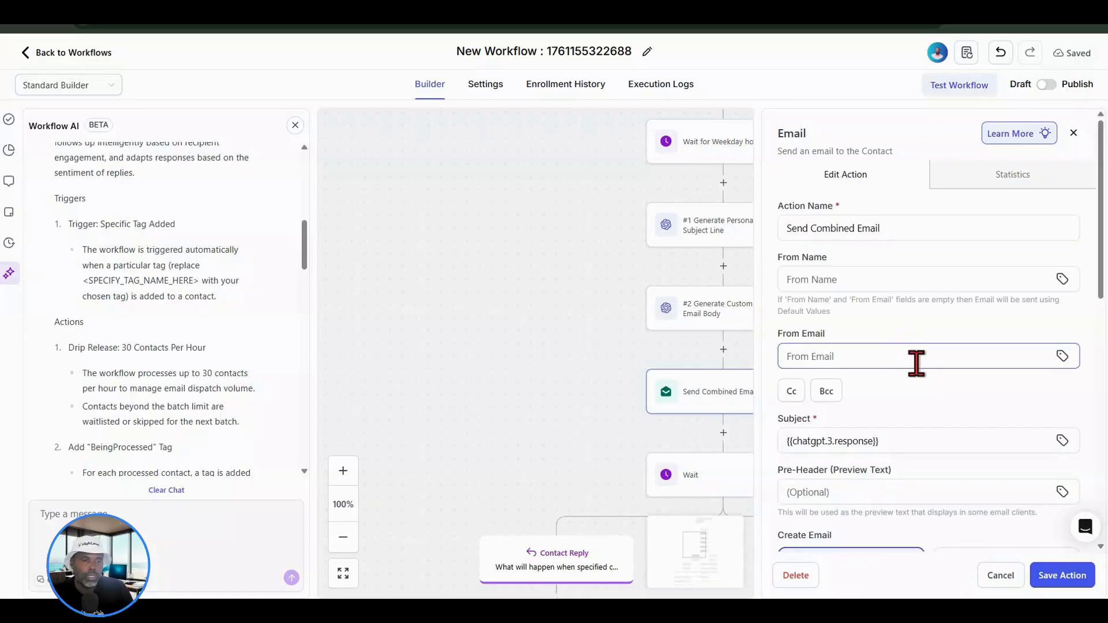
scroll(914, 363, down, 8)
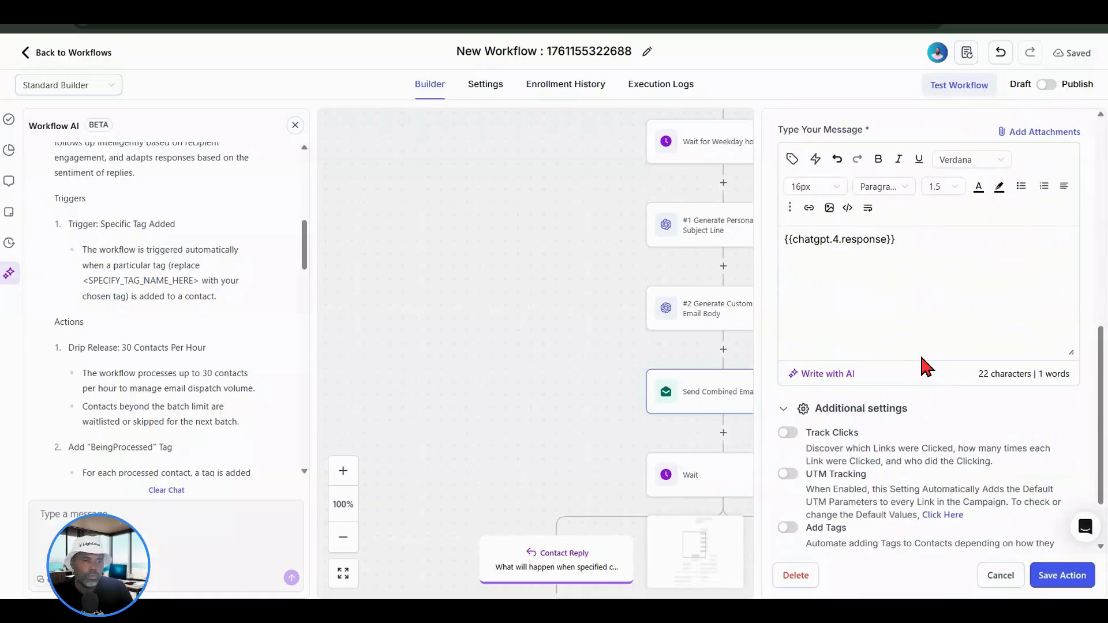
click(715, 242)
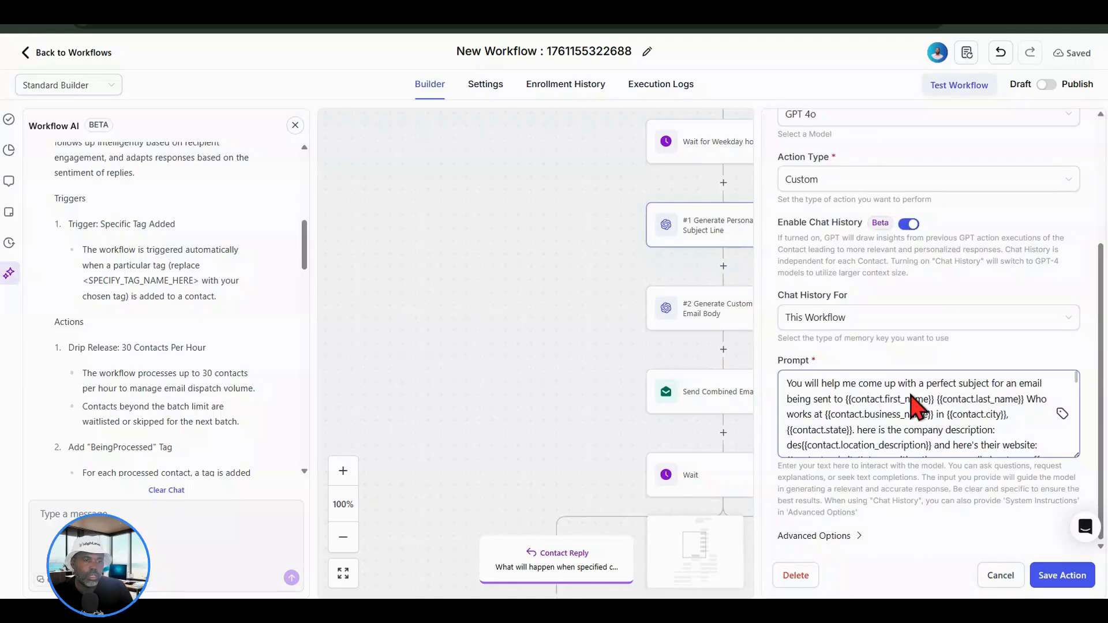
scroll(915, 404, down, 3)
scroll(918, 408, down, 15)
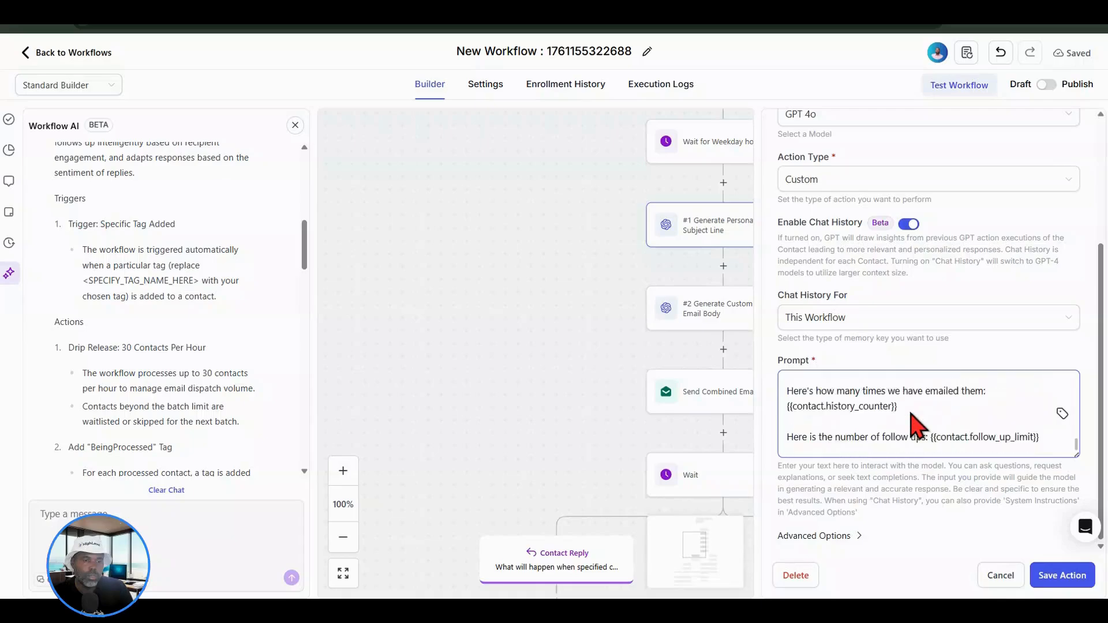
Open the "#2 Generate Customized Email Body" action, enlarge its prompt box and replace the entire prompt with the copied subject-line instructions
click(708, 315)
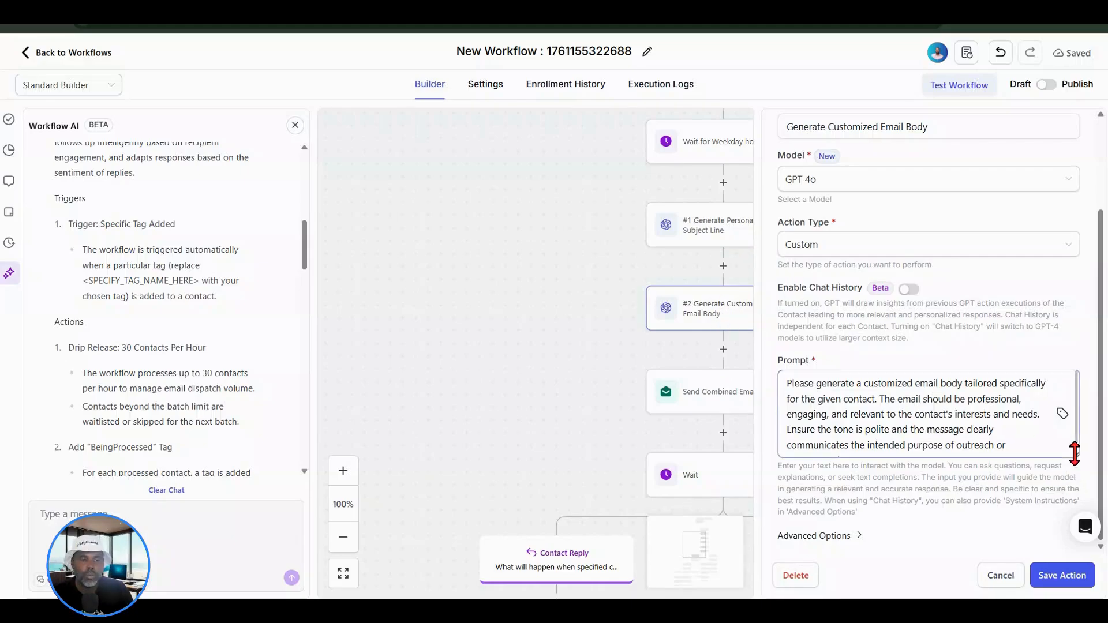
drag(1074, 453, 1056, 558)
click(934, 456)
key(ctrl+a)
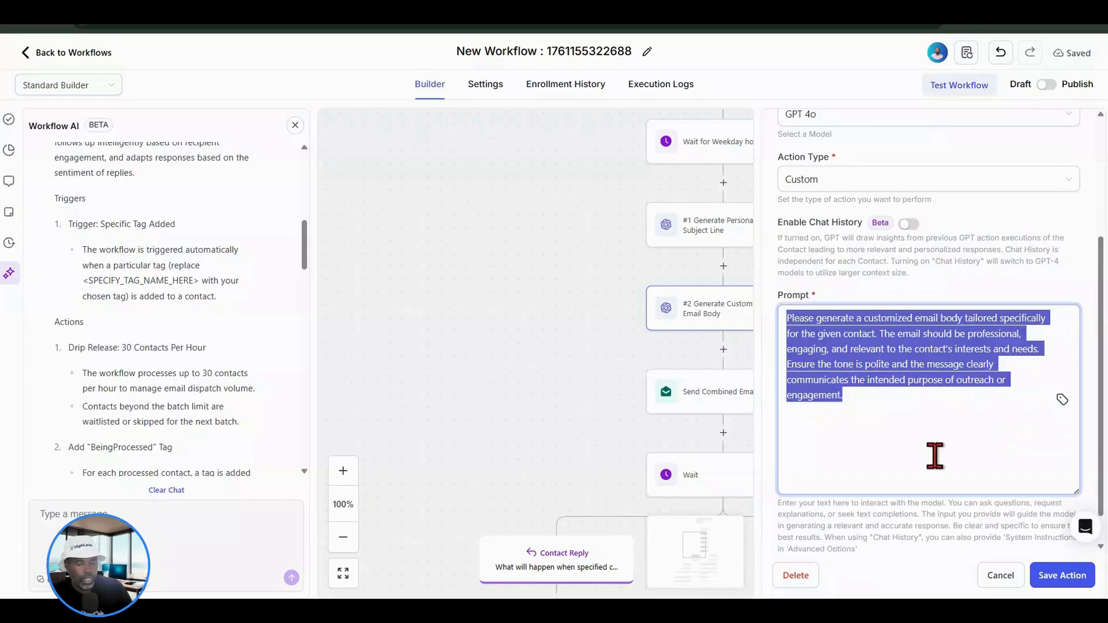
key(ctrl+v)
Read through the pasted email body prompt from its opening lines to the OUTPUT section for subject-line wording that needs adapting
scroll(952, 448, up, 10)
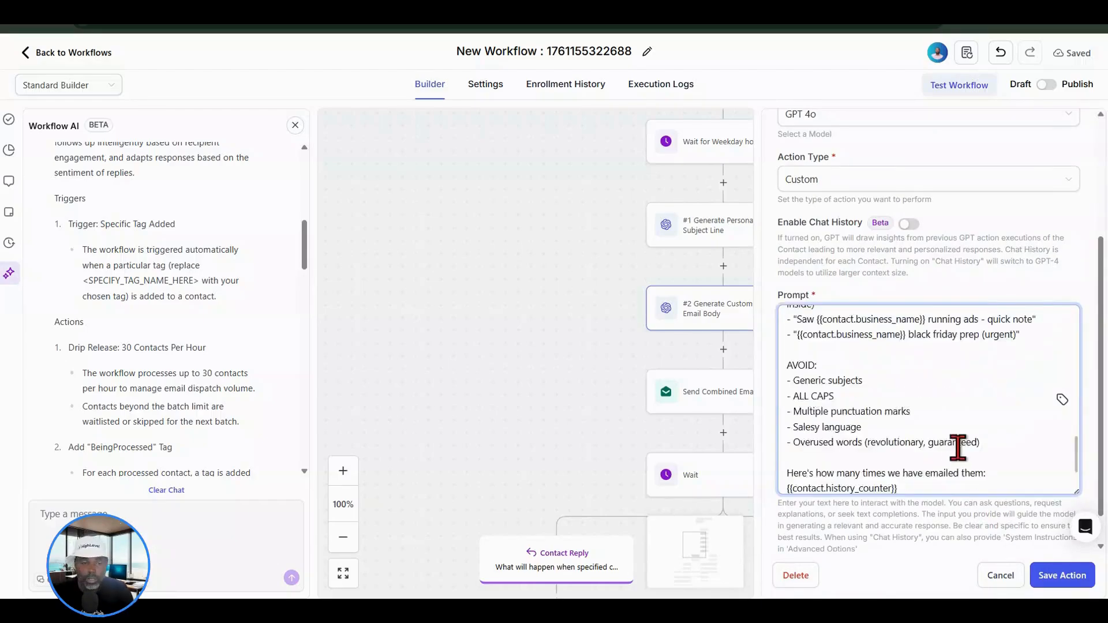
scroll(958, 448, up, 10)
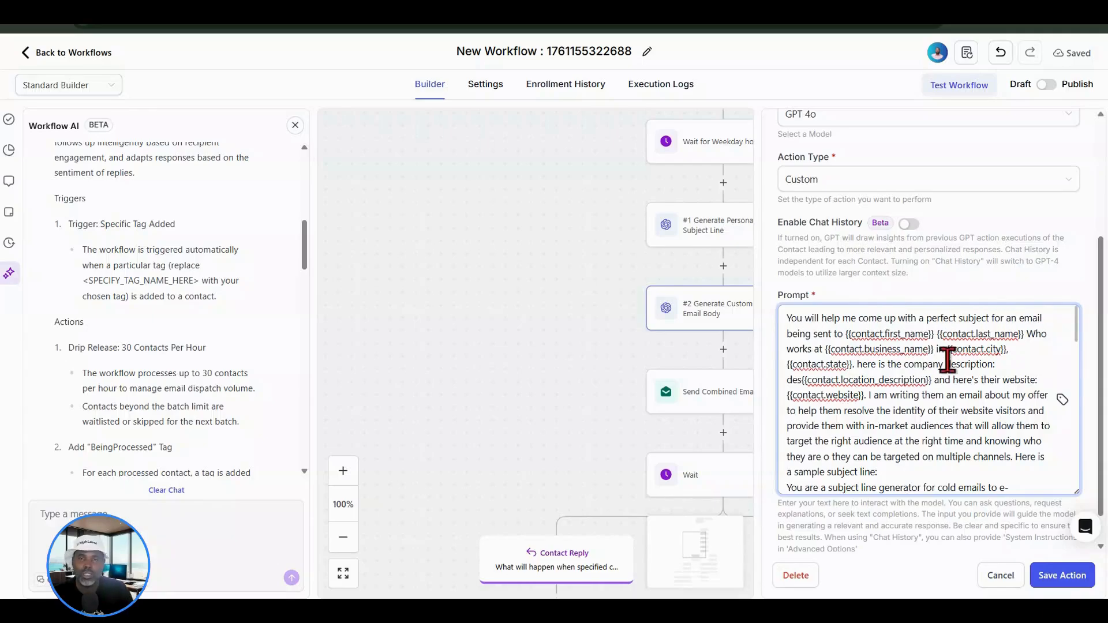
scroll(947, 361, down, 5)
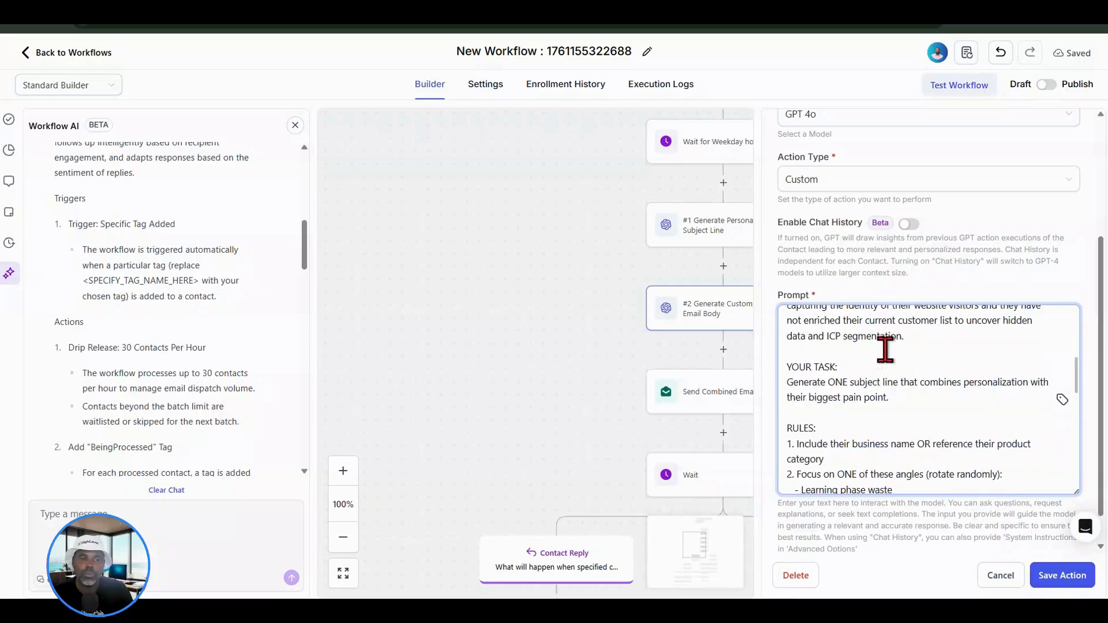
scroll(877, 358, down, 6)
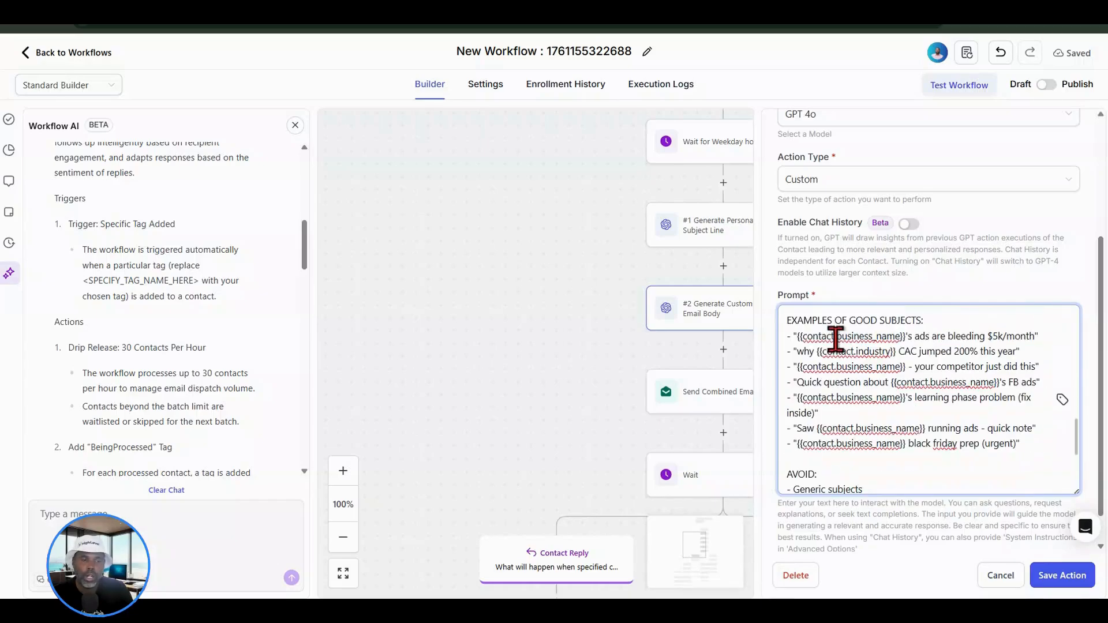
scroll(835, 340, down, 5)
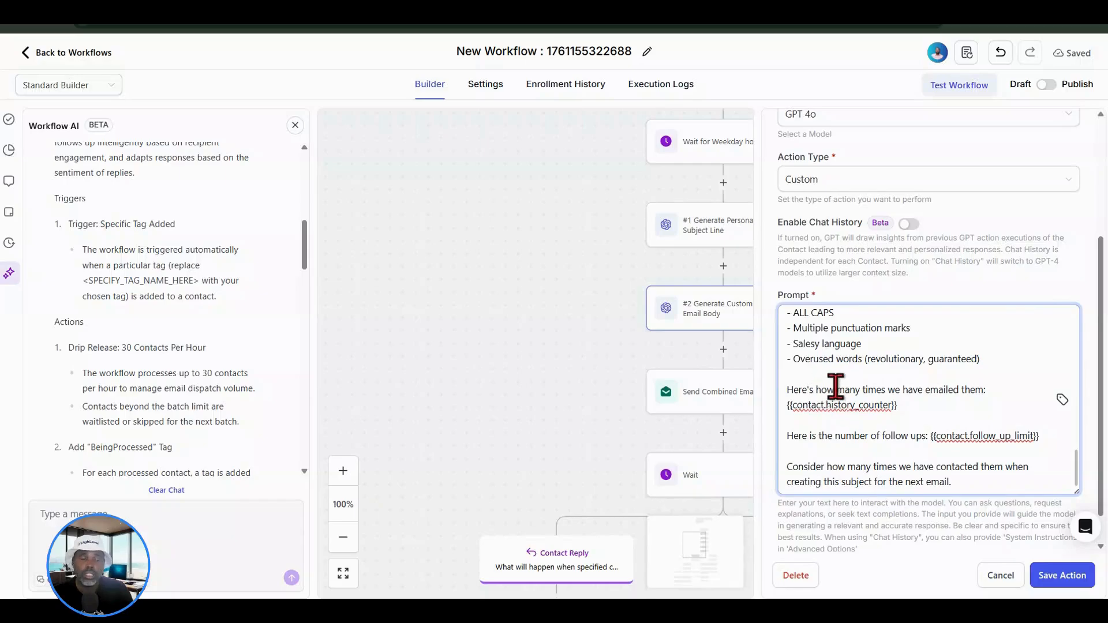
scroll(835, 380, down, 1)
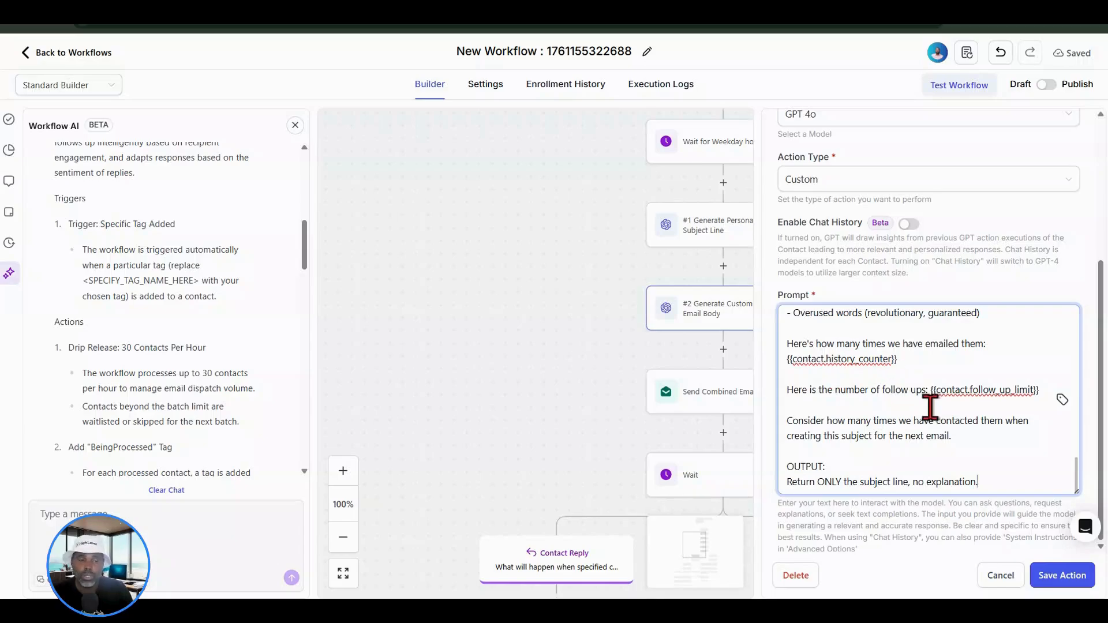
scroll(930, 408, down, 1)
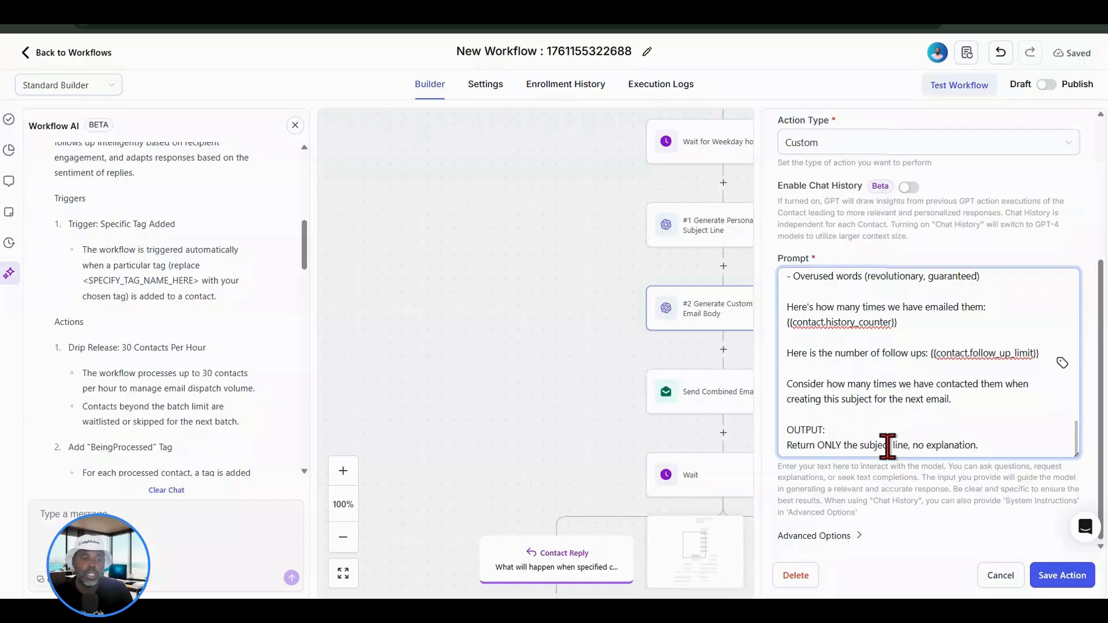
In the OUTPUT line of the email body prompt, replace "subject line," with "email body"
drag(888, 445, 864, 445)
key(BackSpace)
key(BackSpace)
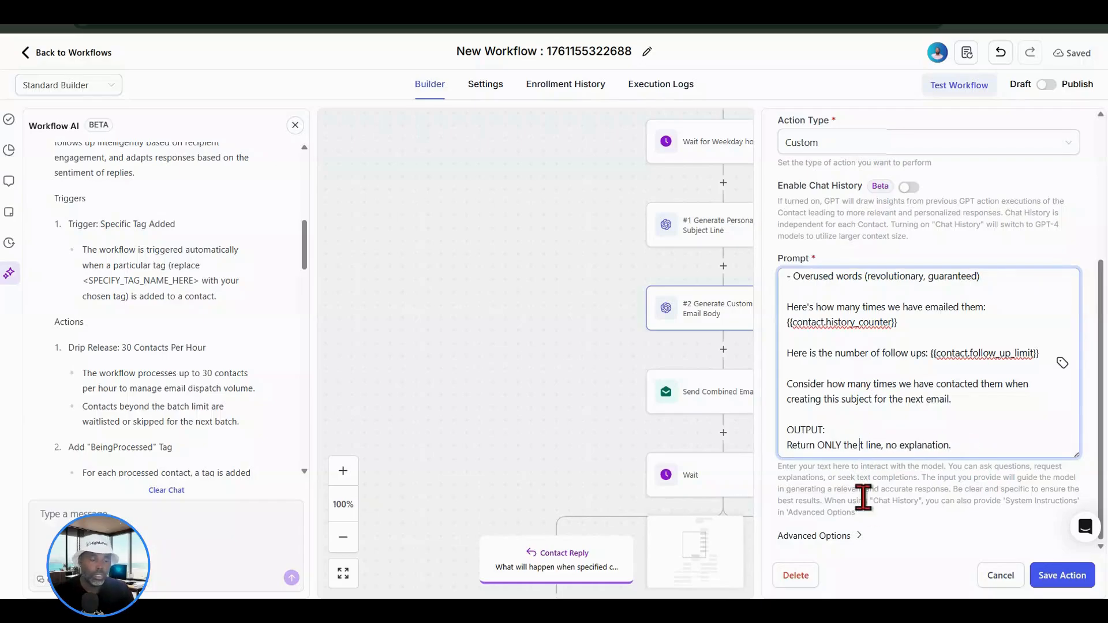
key(Delete)
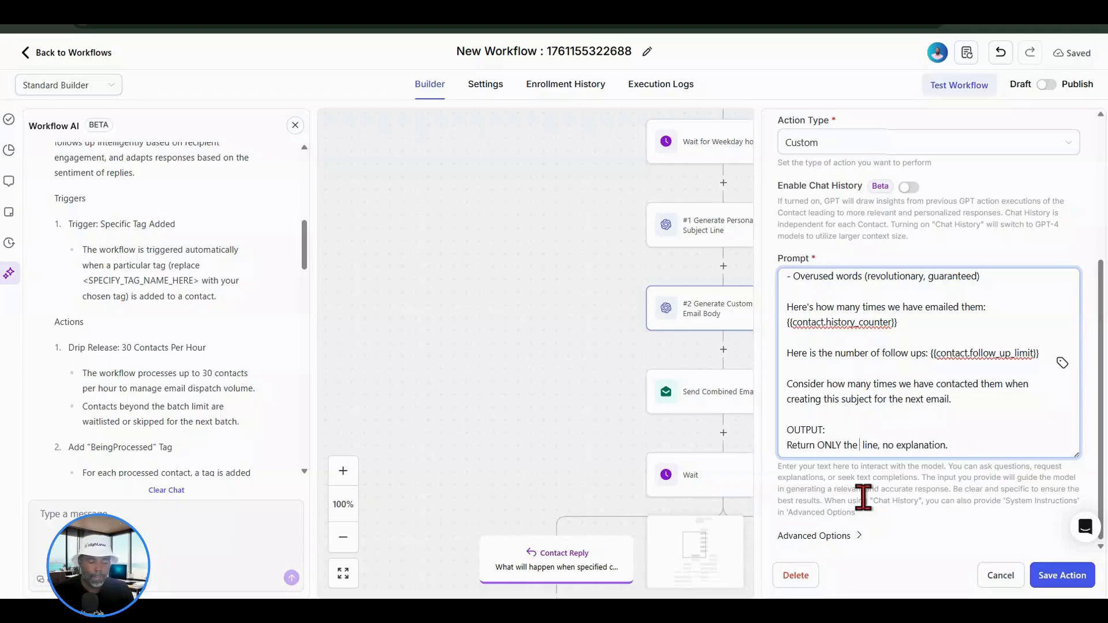
text(email)
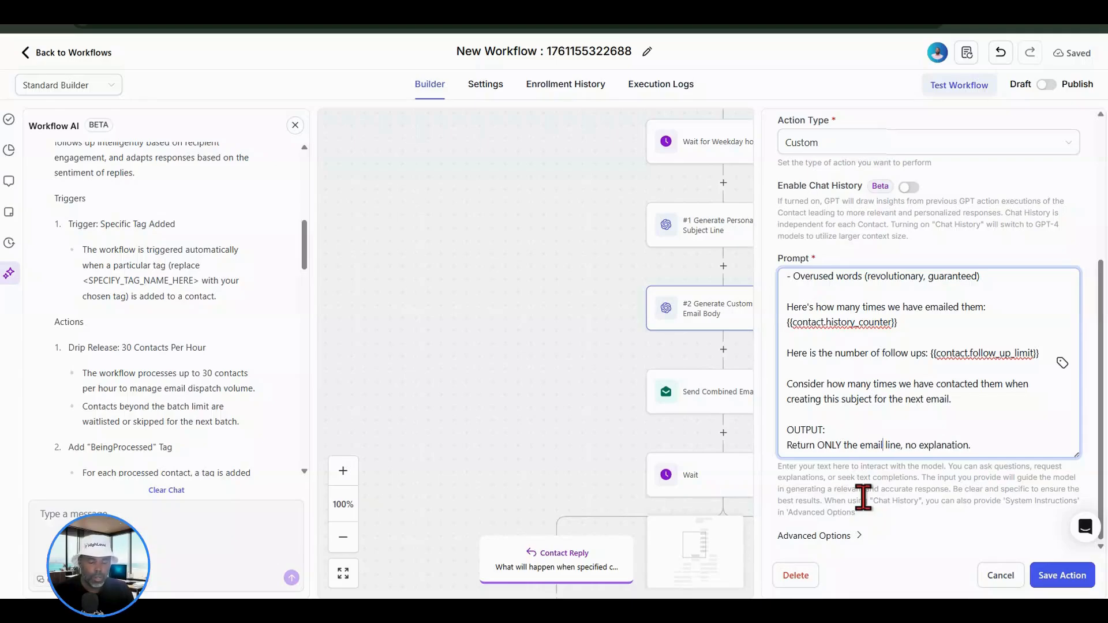
text(body)
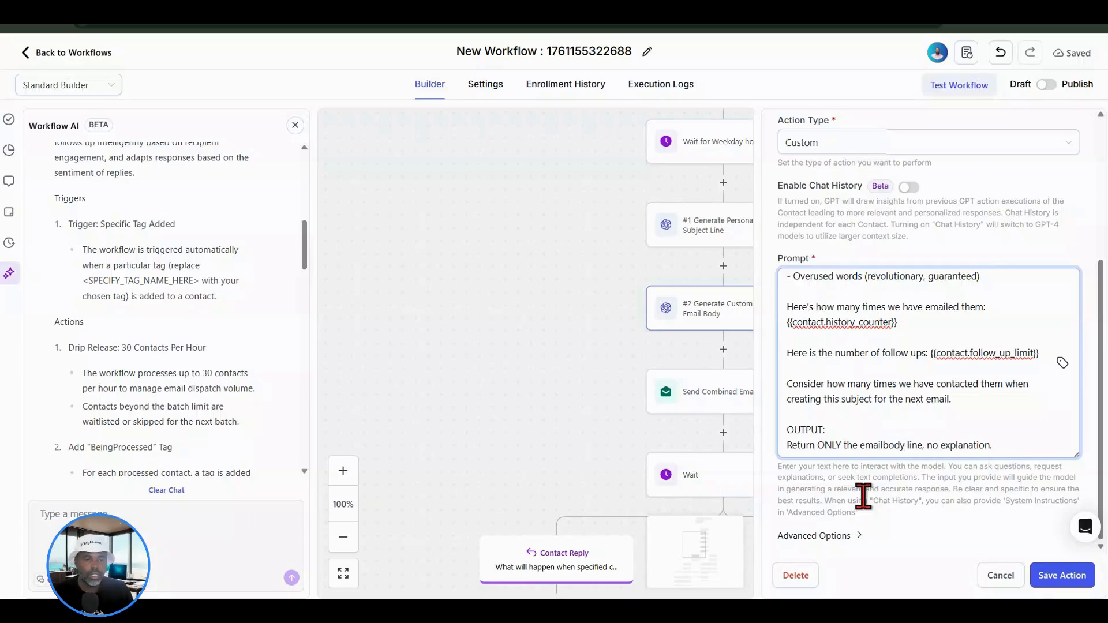
key(Delete)
key(Delete)
key(Delete)
key(Delete)
key(Delete)
key(Delete)
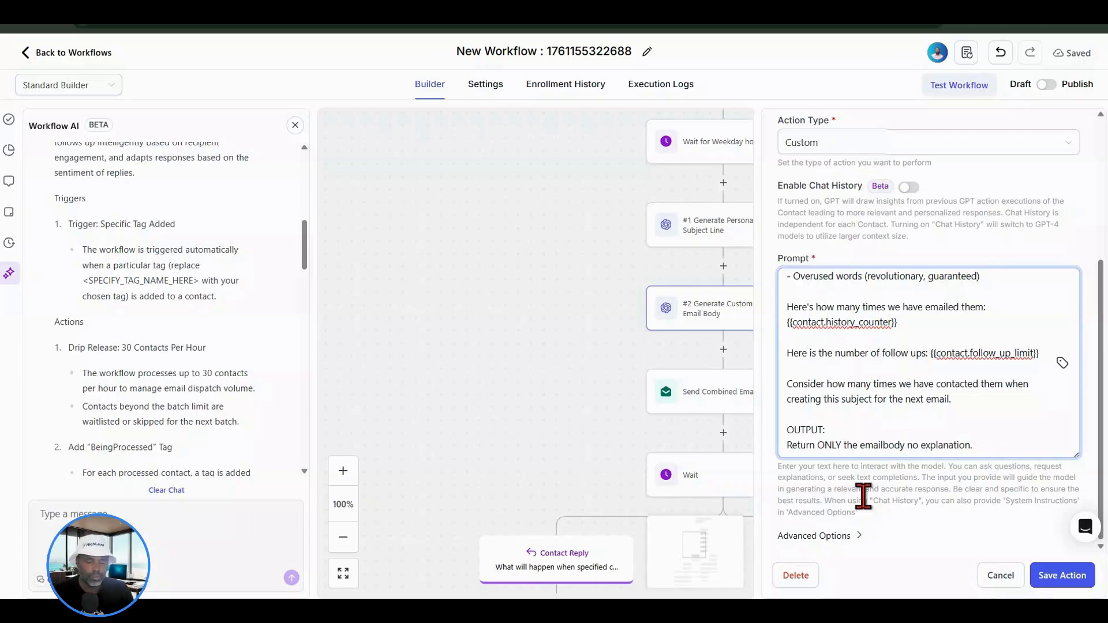
click(883, 445)
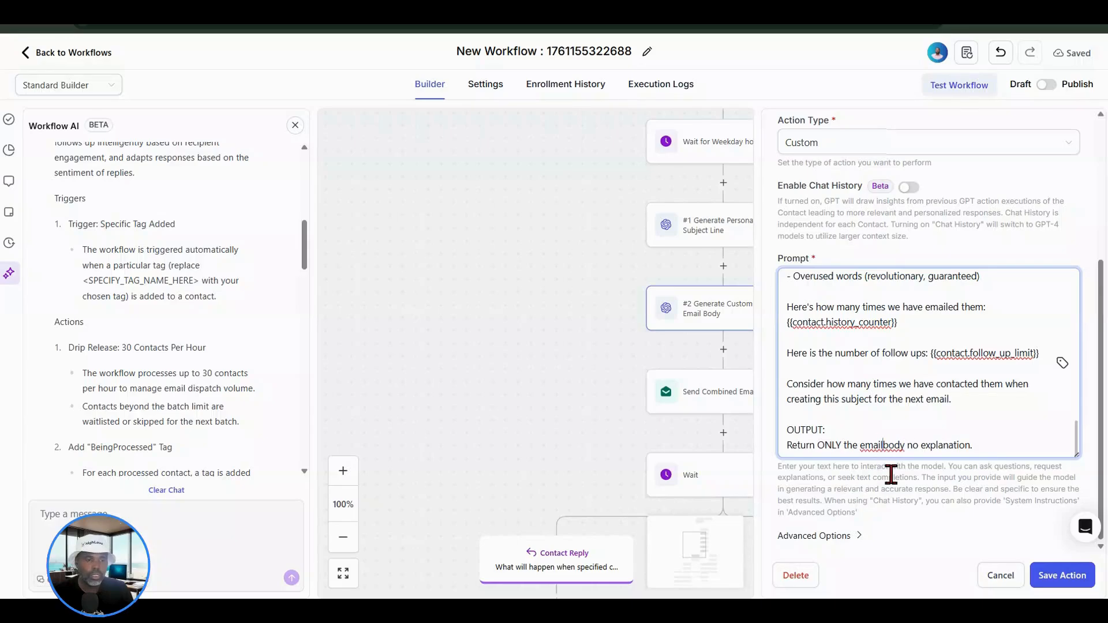
Retype the end of the OUTPUT line so it reads "Return ONLY the email body, no explanation", and save the email body action
click(983, 448)
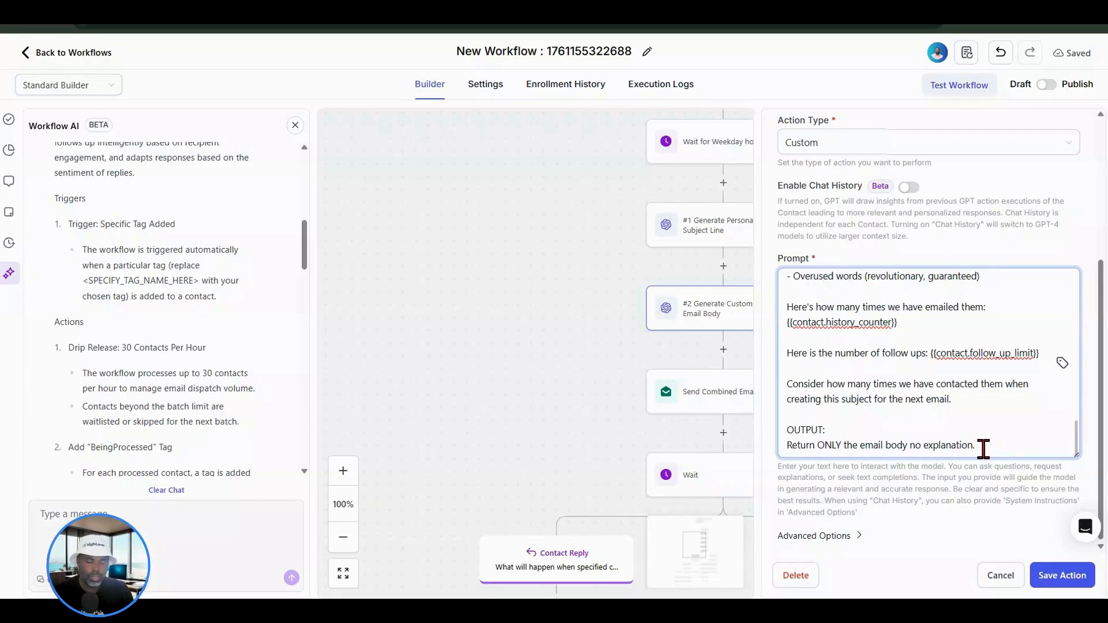
text(o)
key(BackSpace)
key(BackSpace)
key(BackSpace)
key(BackSpace)
key(BackSpace)
key(BackSpace)
key(BackSpace)
key(BackSpace)
key(BackSpace)
key(BackSpace)
key(BackSpace)
key(BackSpace)
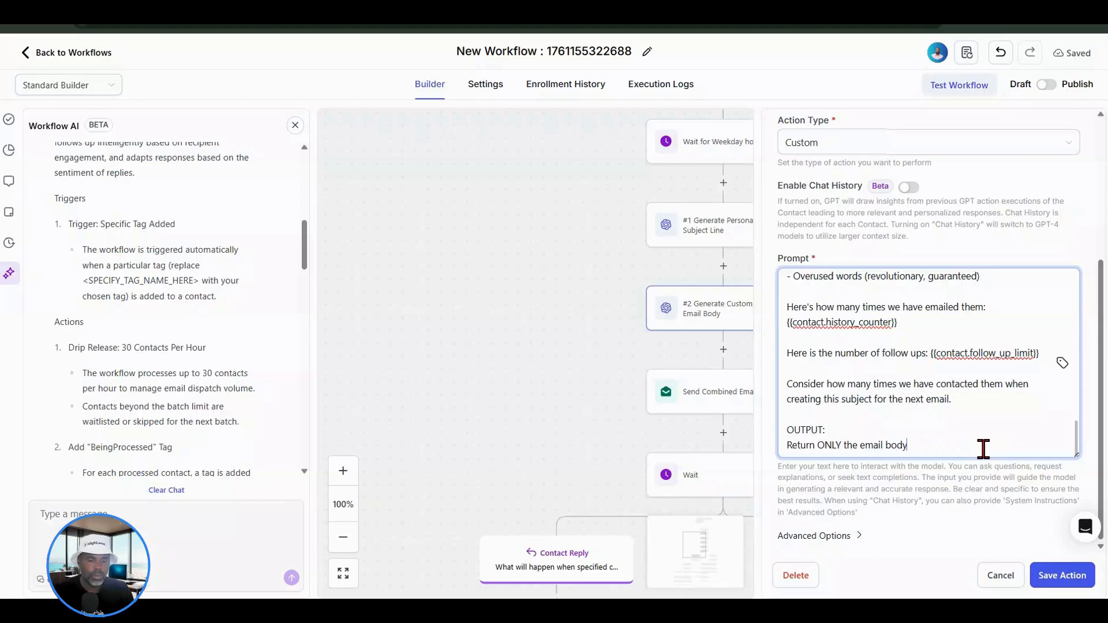
text(, no)
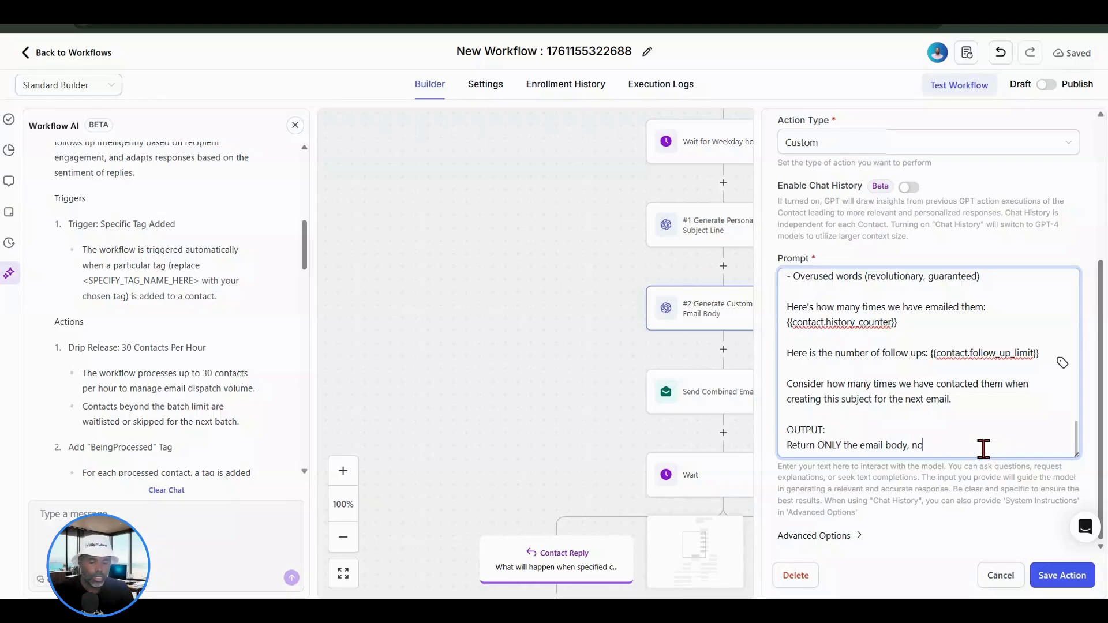
text( explanation)
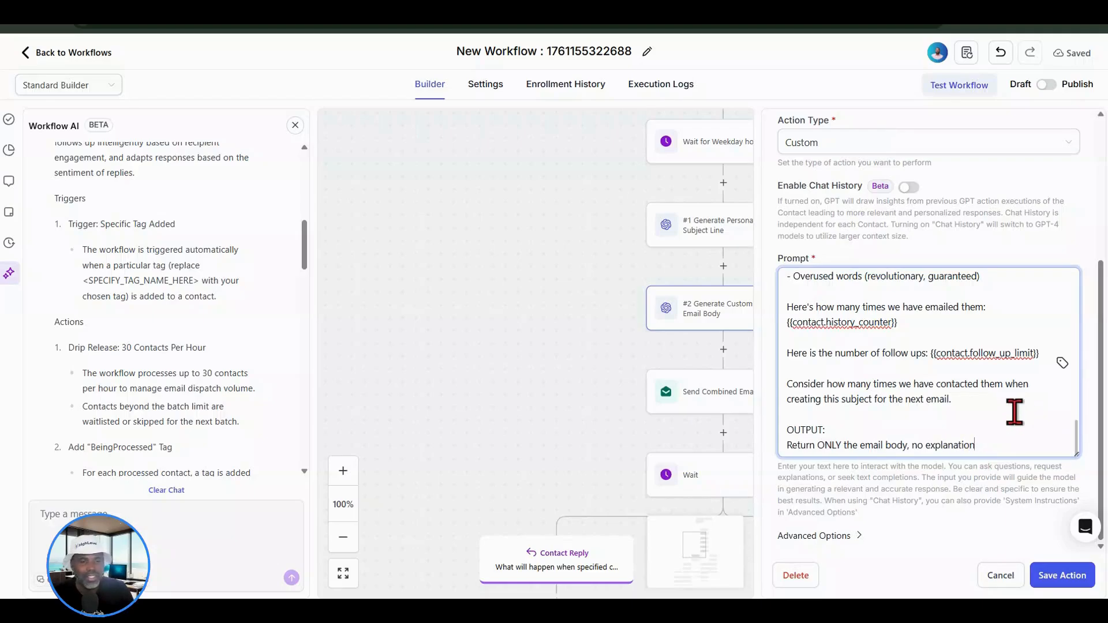
click(1056, 569)
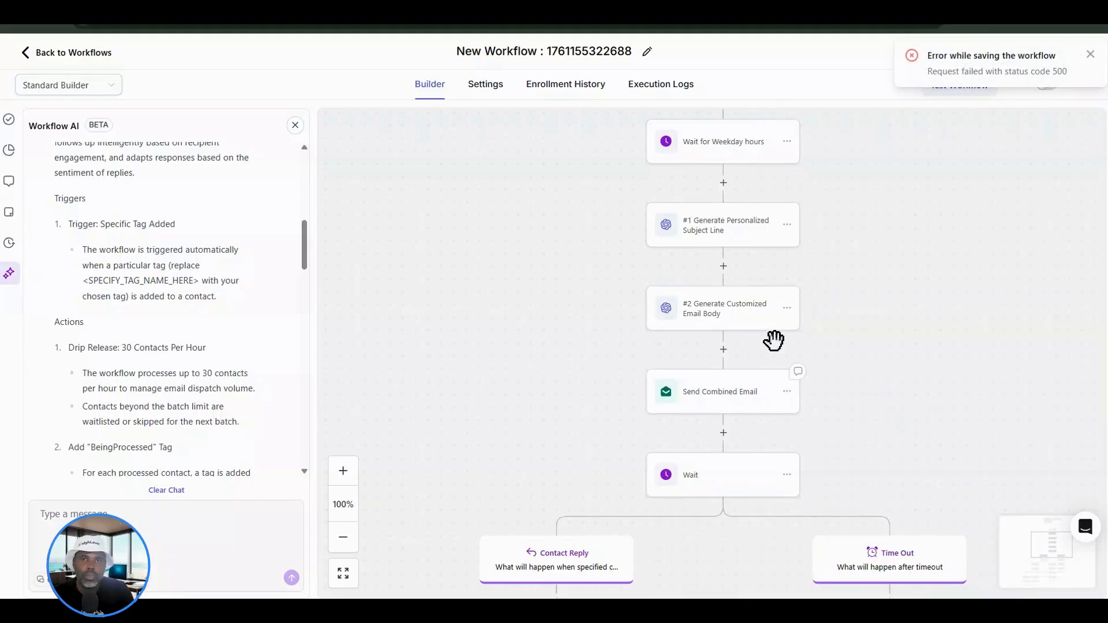
Open the "Send Combined Email" action and add the GPT response from "#1 Generate Personalized Subject Line" to its subject
click(753, 404)
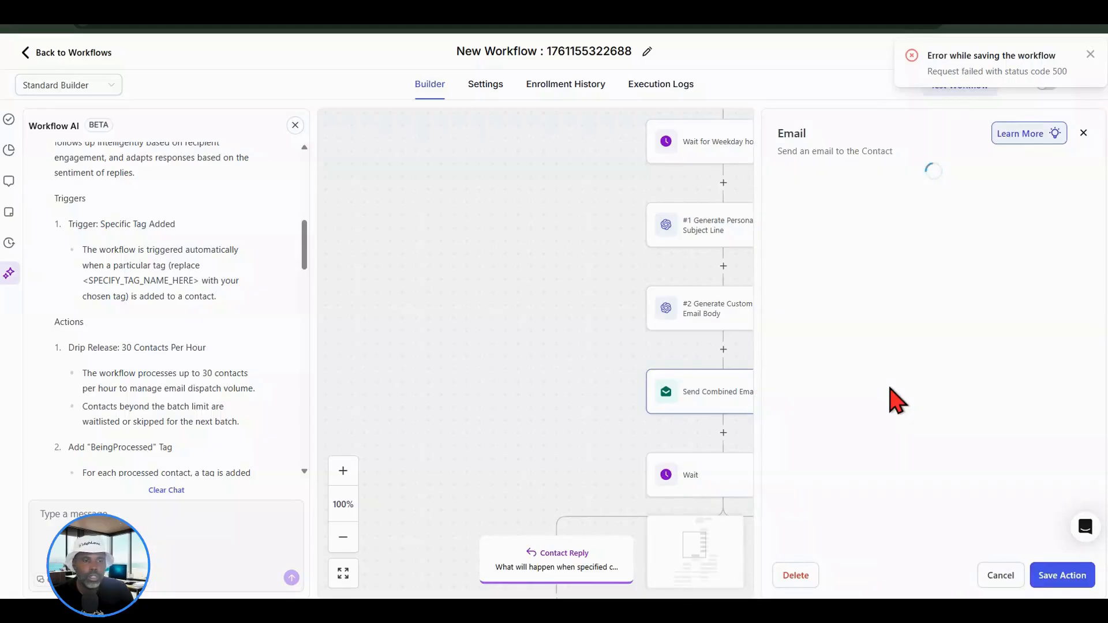
scroll(807, 379, down, 1)
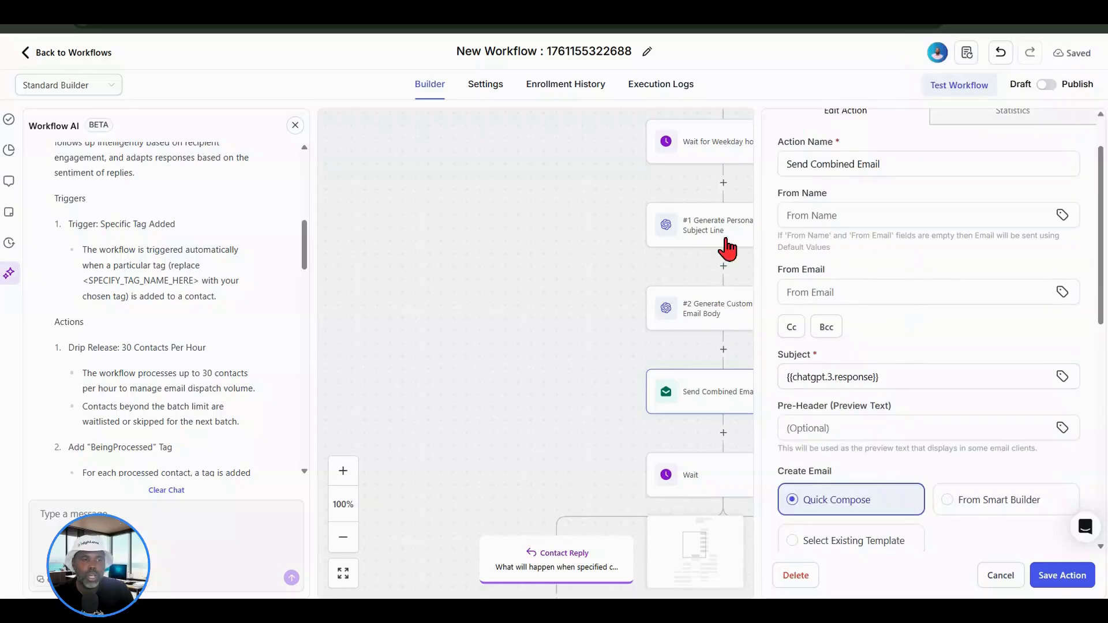
click(1016, 378)
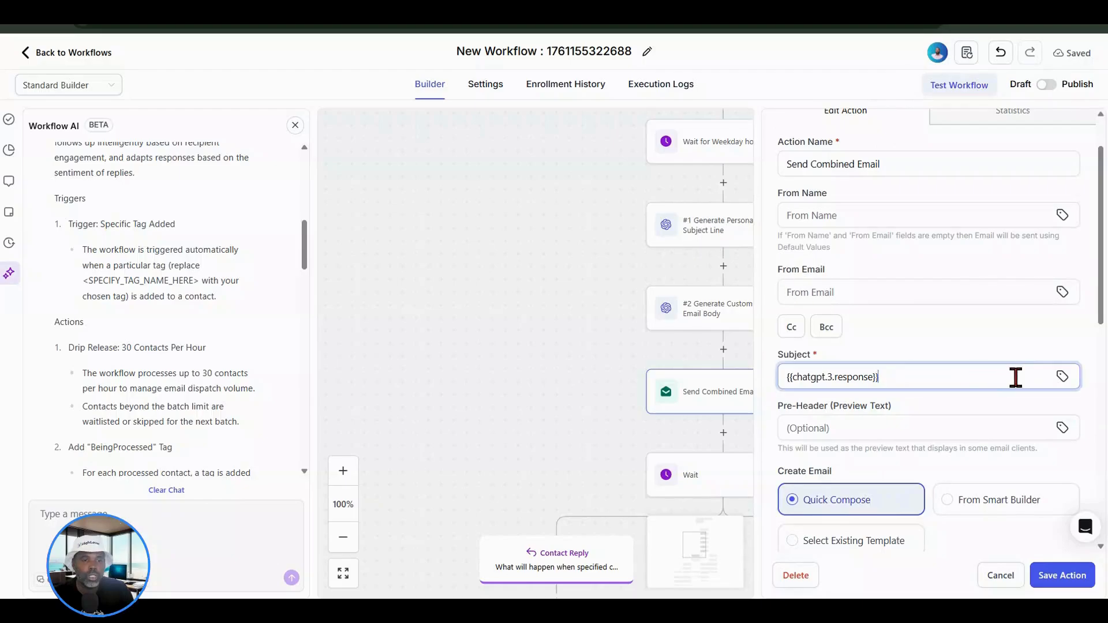
click(1062, 377)
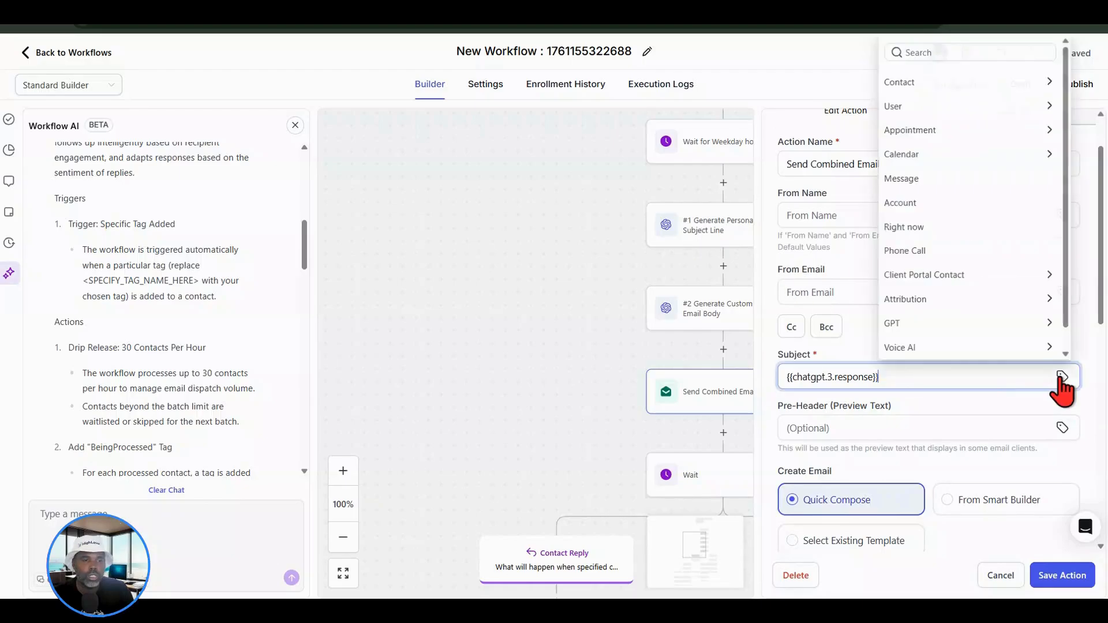
click(981, 332)
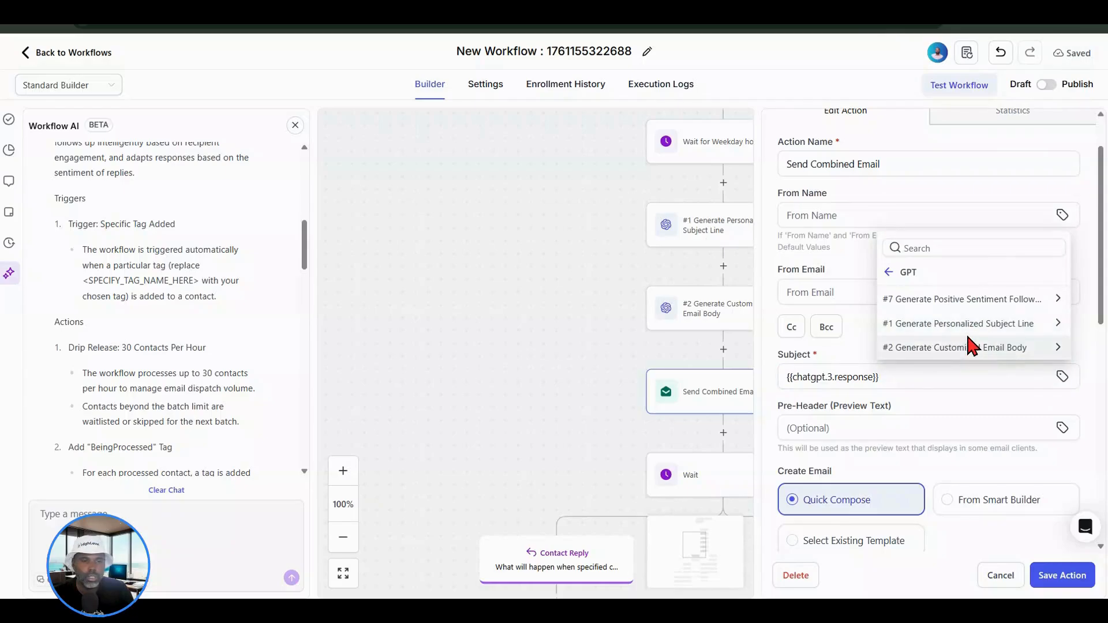
scroll(972, 346, down, 2)
click(945, 199)
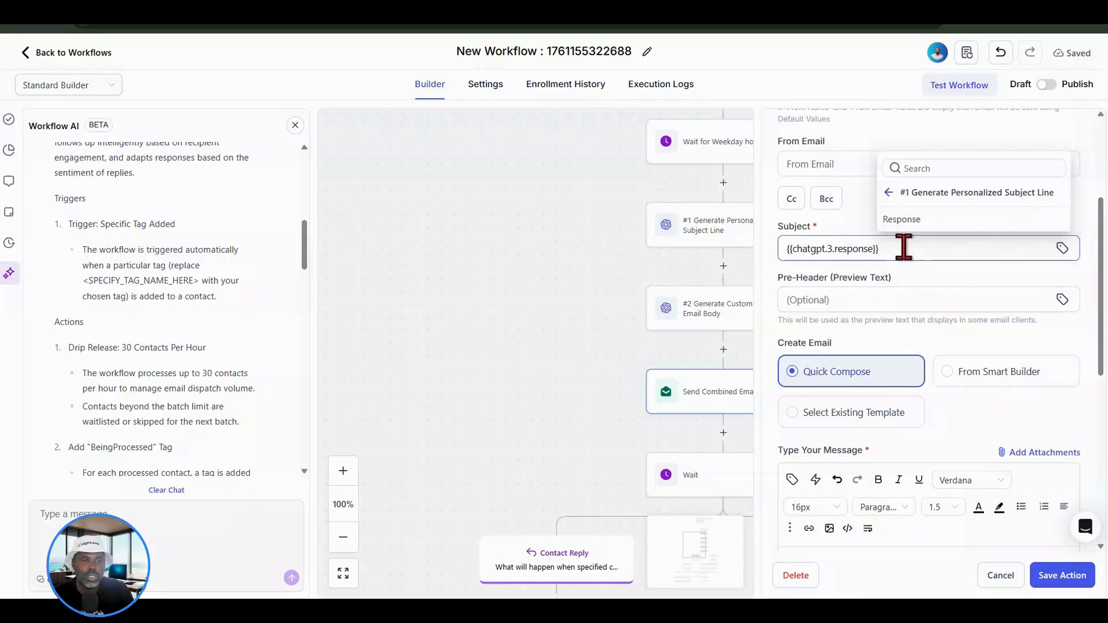
click(919, 194)
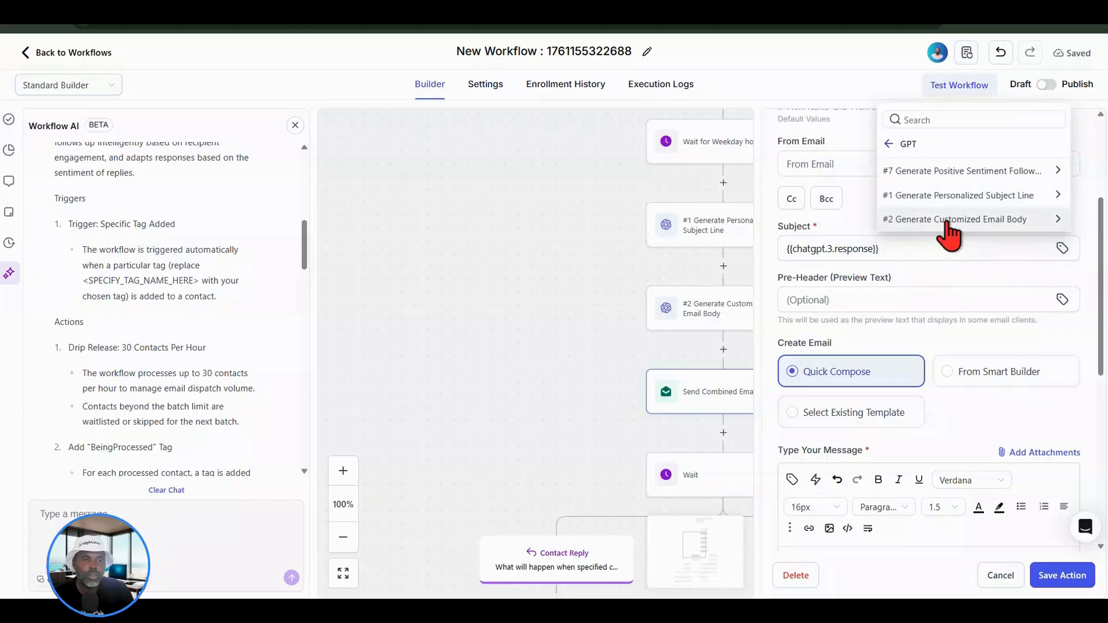
click(940, 196)
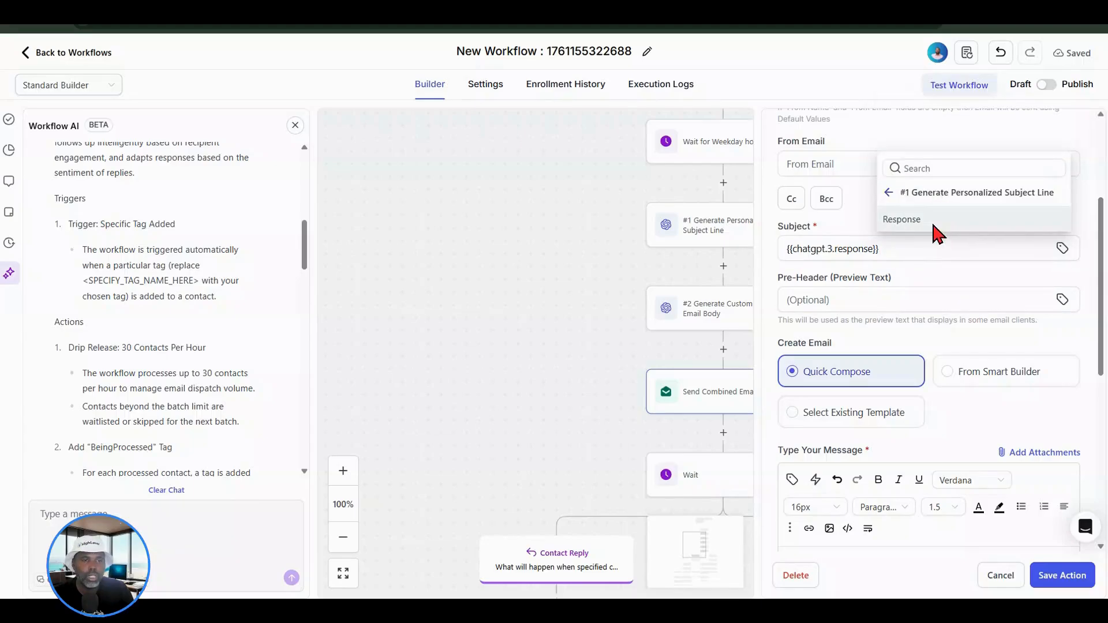
click(923, 224)
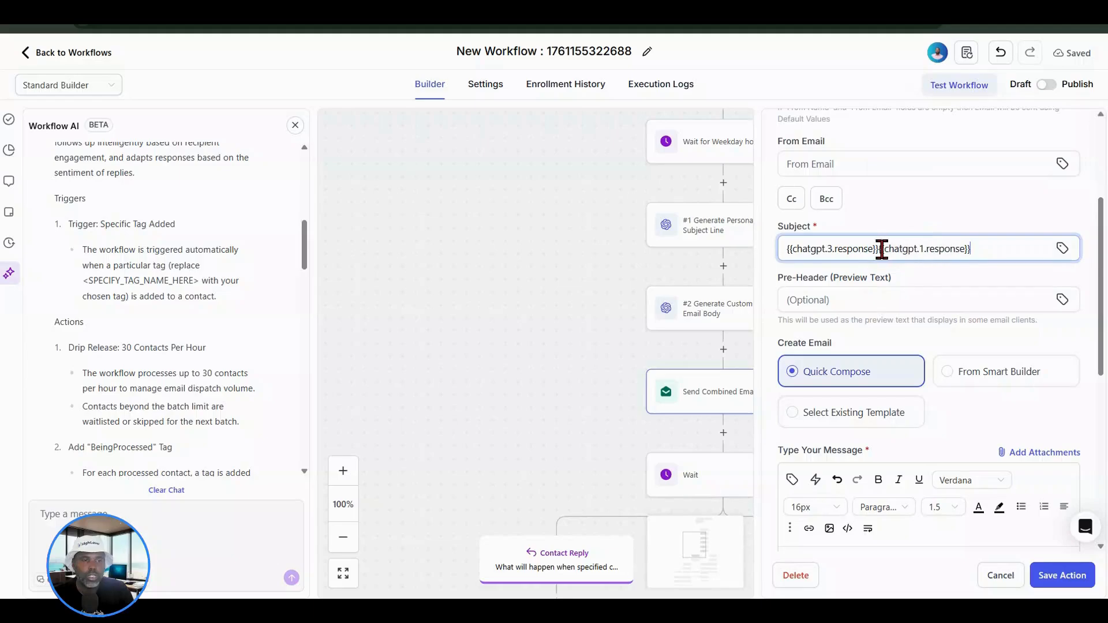
Delete the old {{chatgpt.3.response}} variable from the email subject, keeping only {{chatgpt.1.response}}
click(880, 250)
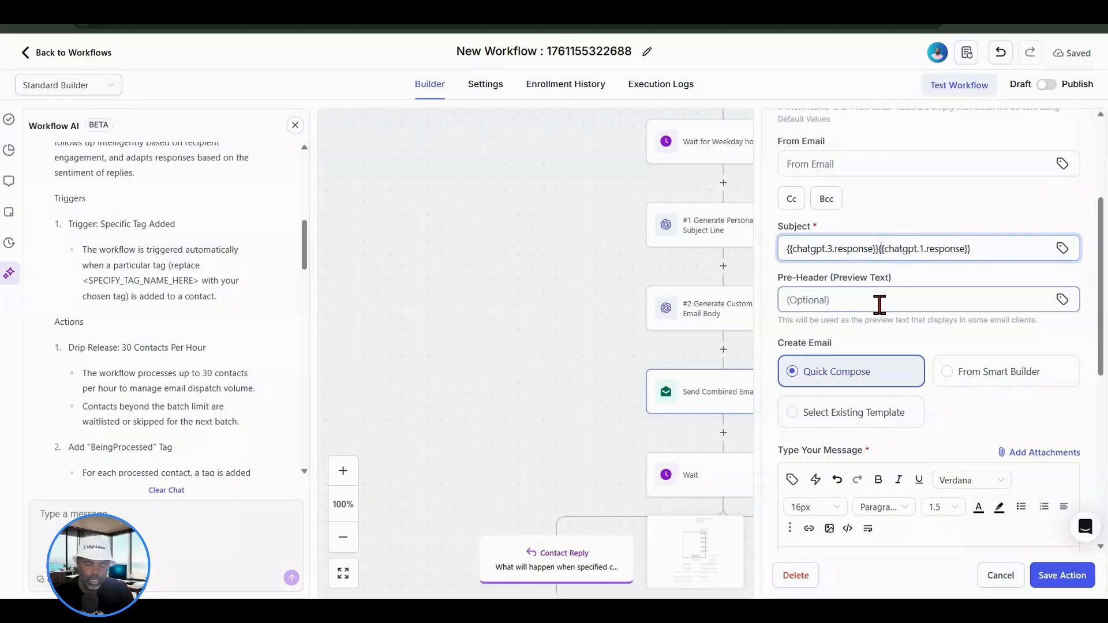
key(BackSpace)
key(BackSpace)
key(BackSpace)
key(BackSpace)
key(BackSpace)
key(BackSpace)
key(BackSpace)
key(BackSpace)
key(BackSpace)
key(BackSpace)
key(BackSpace)
key(BackSpace)
key(BackSpace)
key(BackSpace)
key(BackSpace)
key(BackSpace)
key(BackSpace)
key(BackSpace)
key(BackSpace)
key(BackSpace)
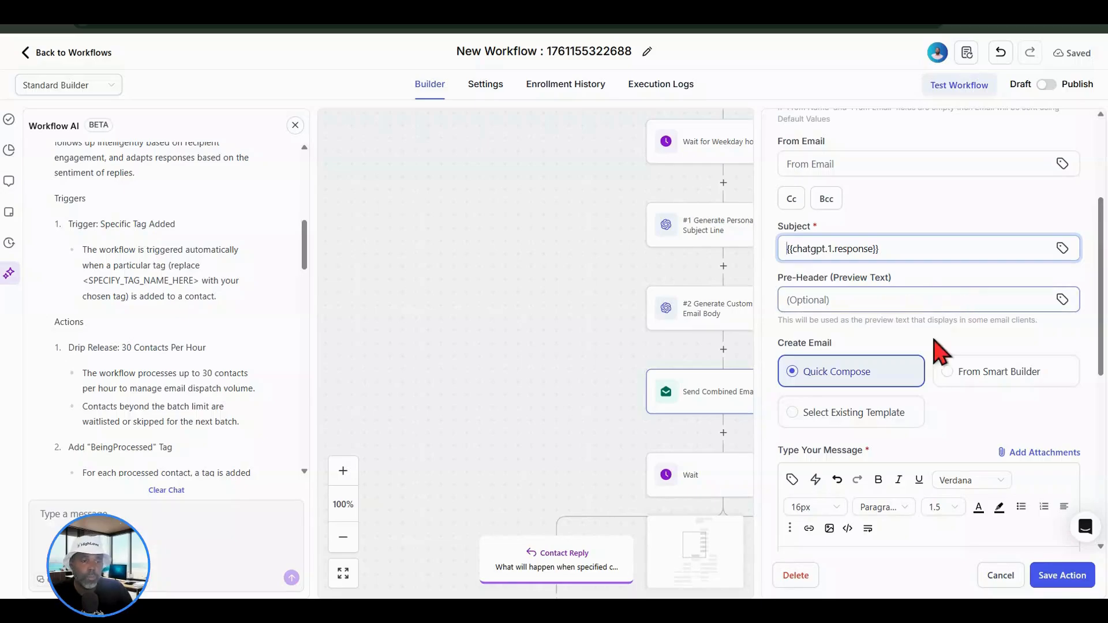
Replace the {{chatgpt.4.response}} message variable with the GPT response from "#2 Generate Customized Email Body" and save the email action
scroll(935, 370, down, 2)
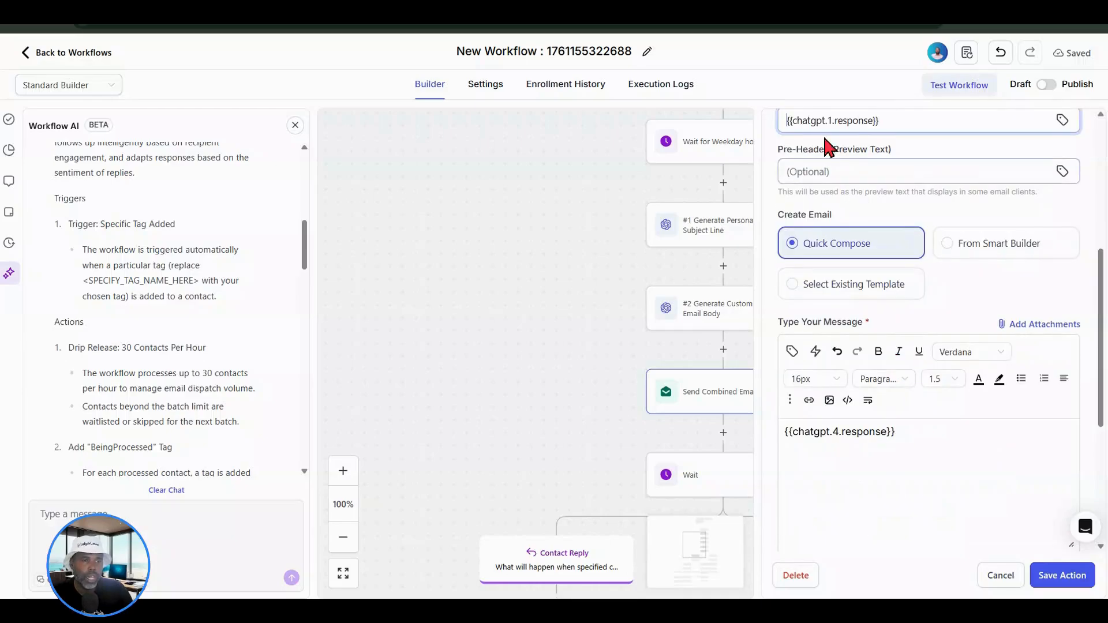
scroll(860, 184, up, 1)
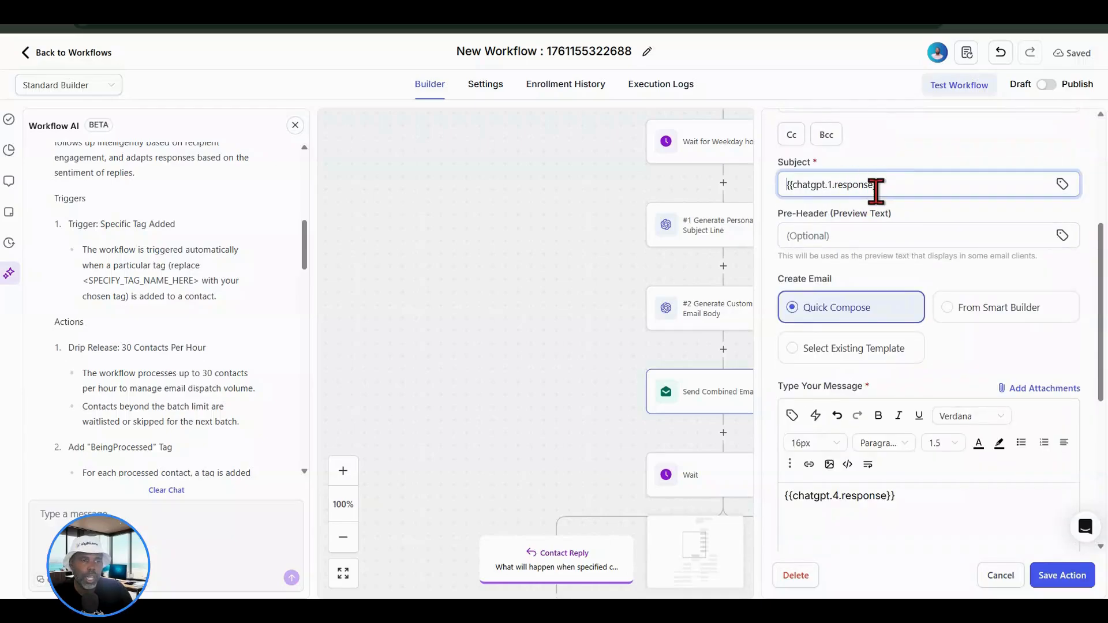
scroll(873, 190, down, 1)
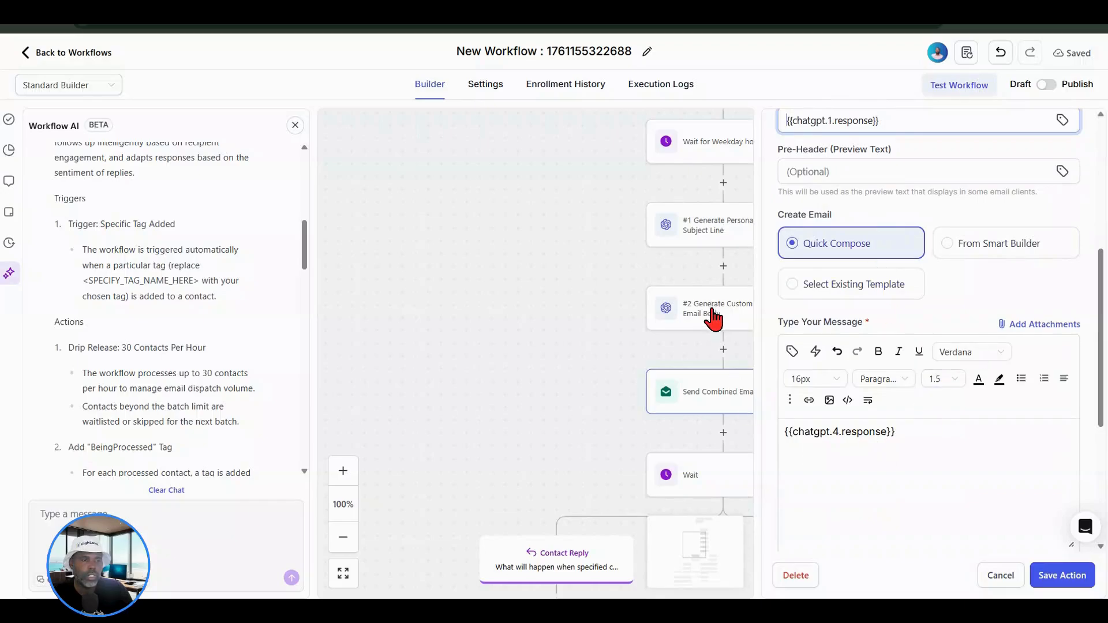
drag(896, 433, 784, 435)
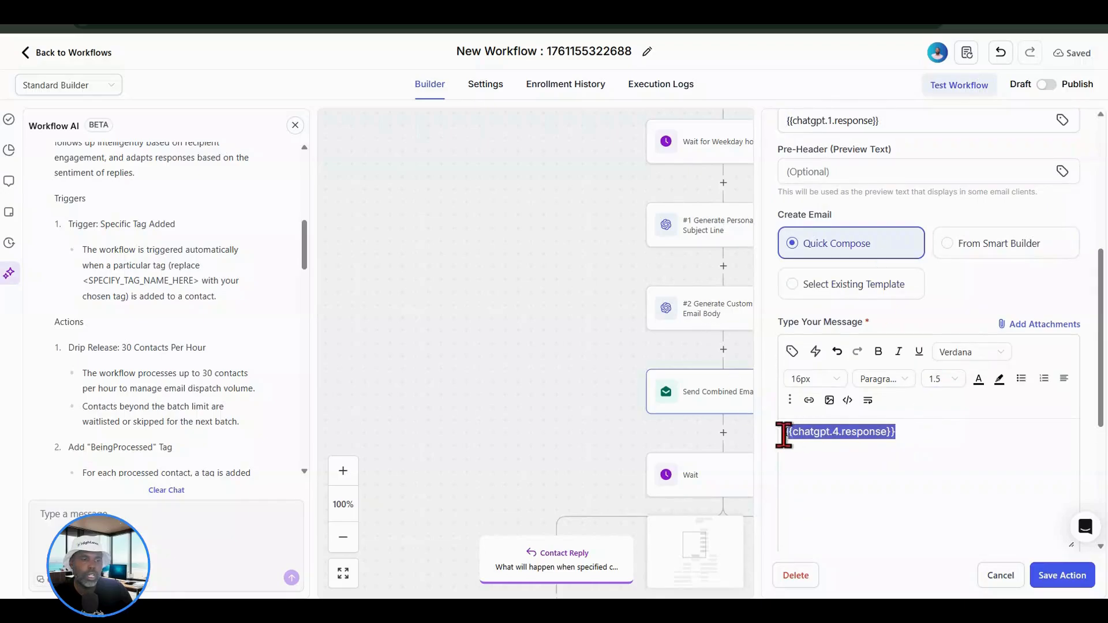
key(BackSpace)
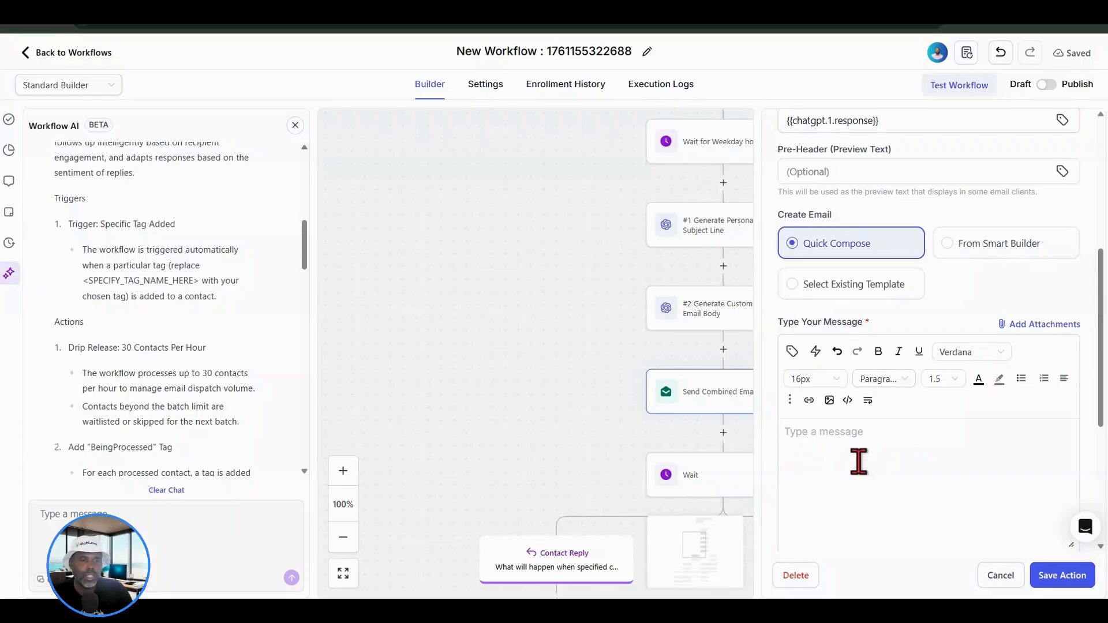
click(793, 352)
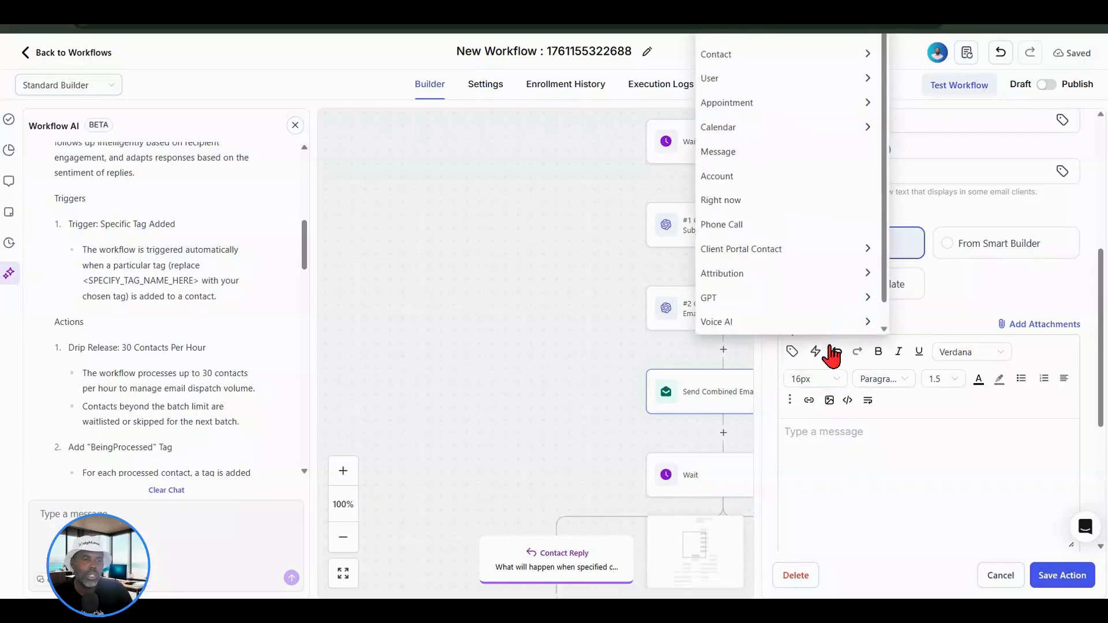
click(829, 300)
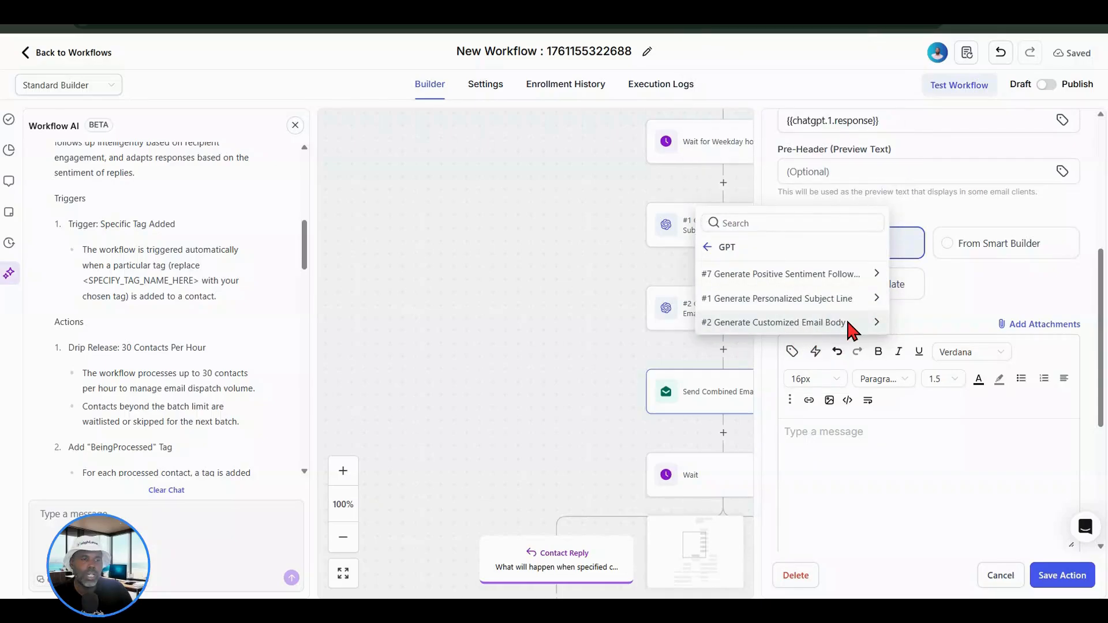
click(848, 324)
click(743, 324)
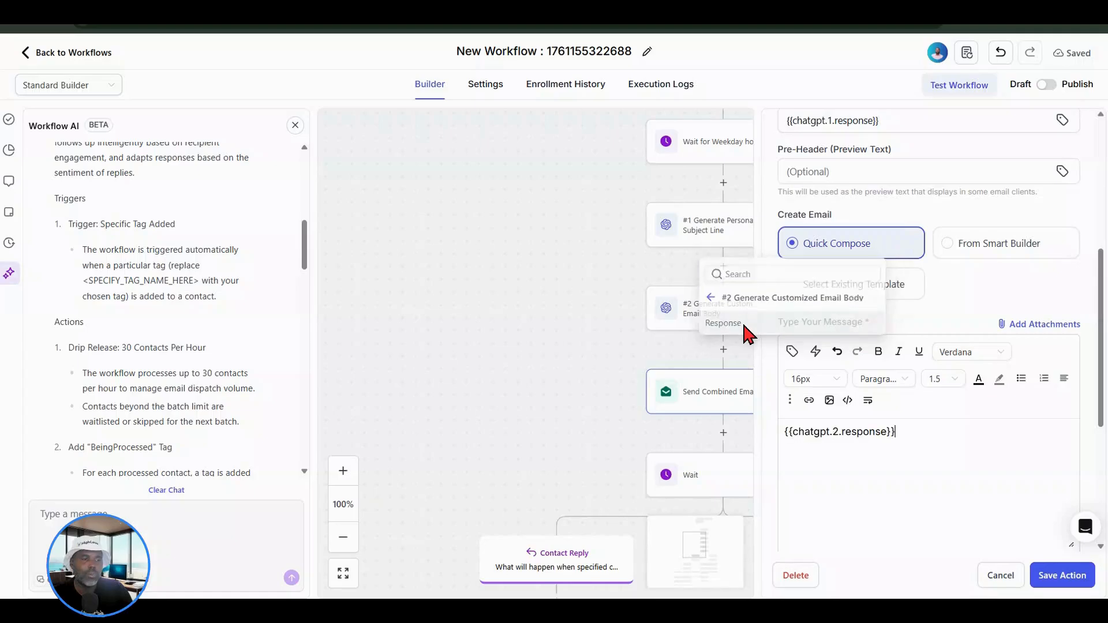
click(1062, 577)
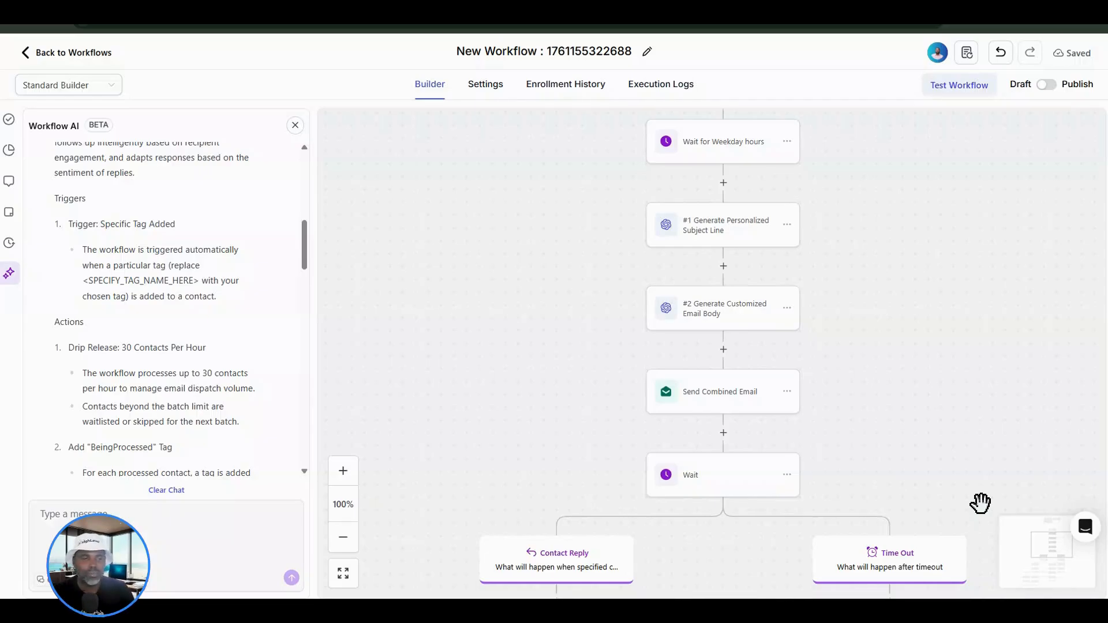
Reopen the "Send Combined Email" action and review its message variable and additional settings
scroll(809, 372, down, 2)
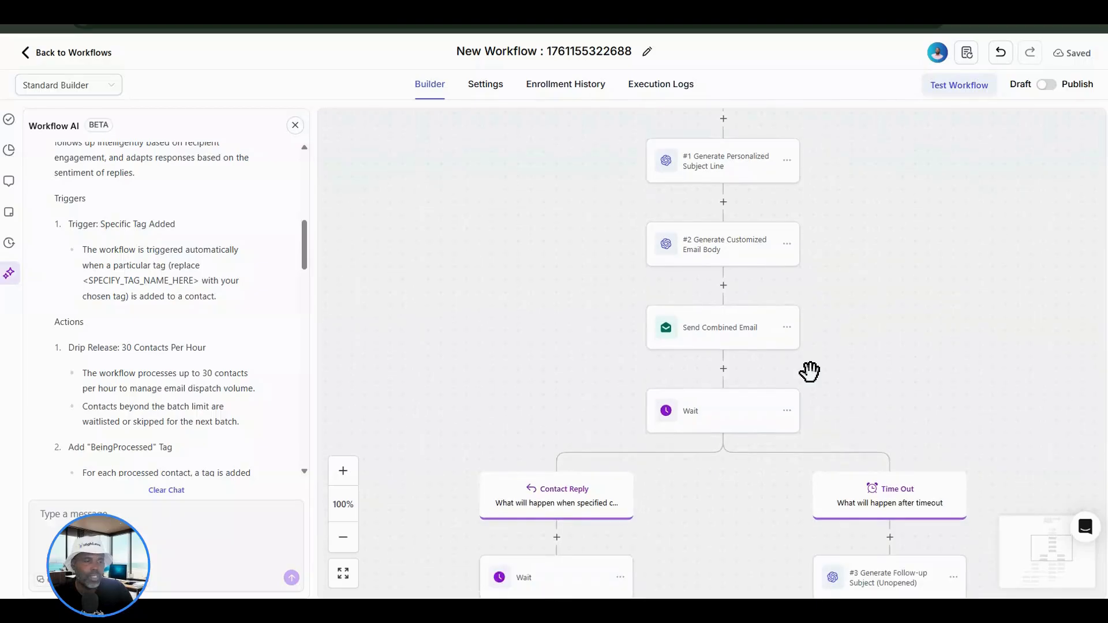
scroll(809, 372, down, 1)
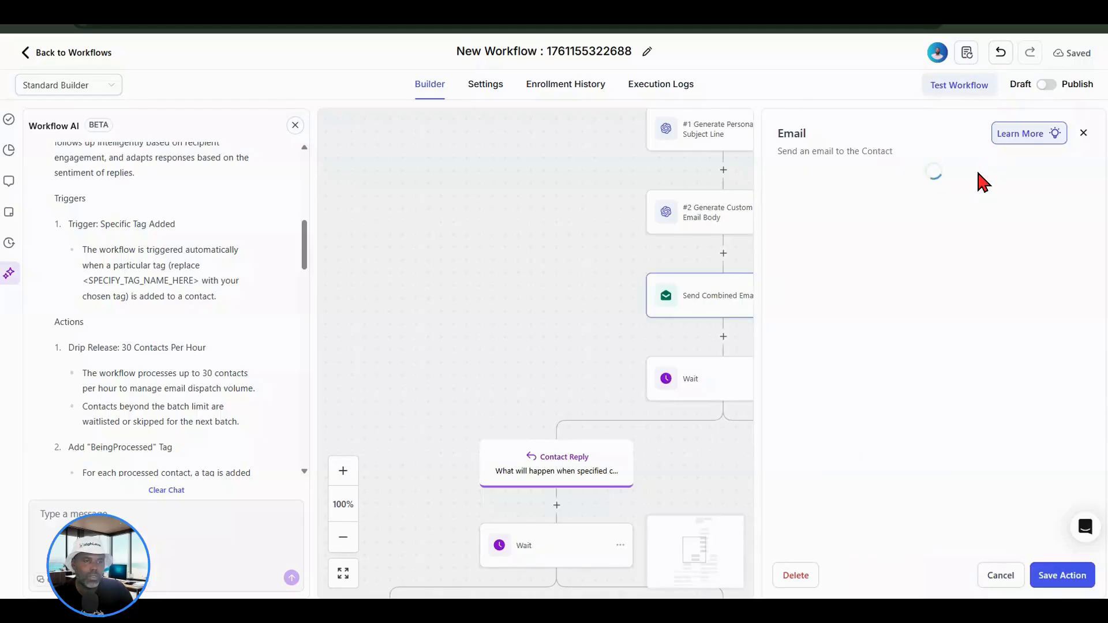
scroll(913, 365, down, 10)
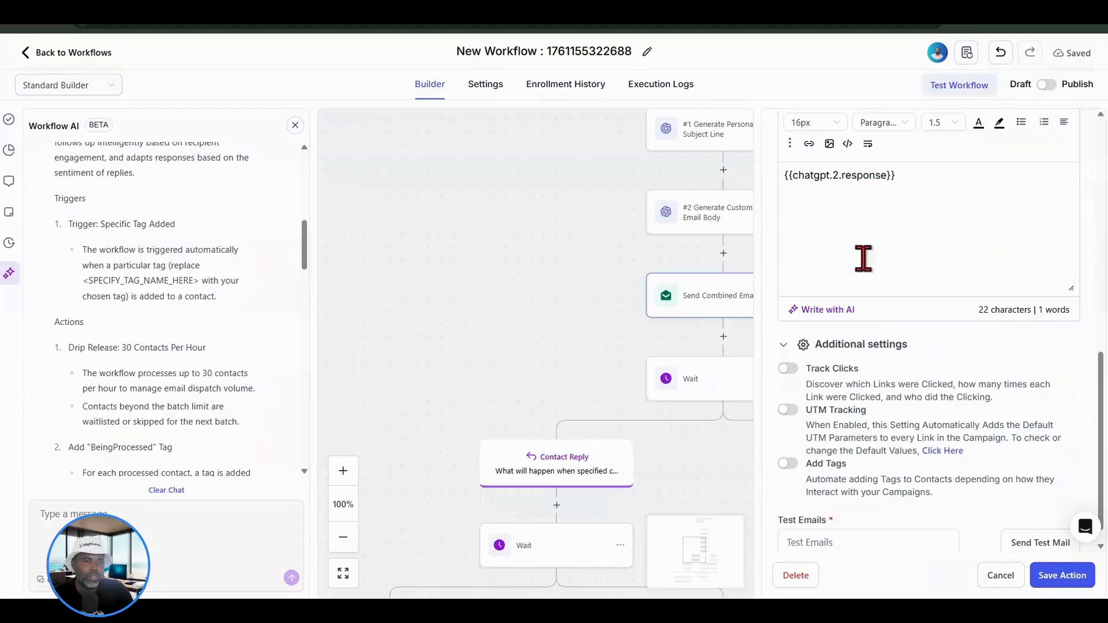
scroll(880, 277, down, 1)
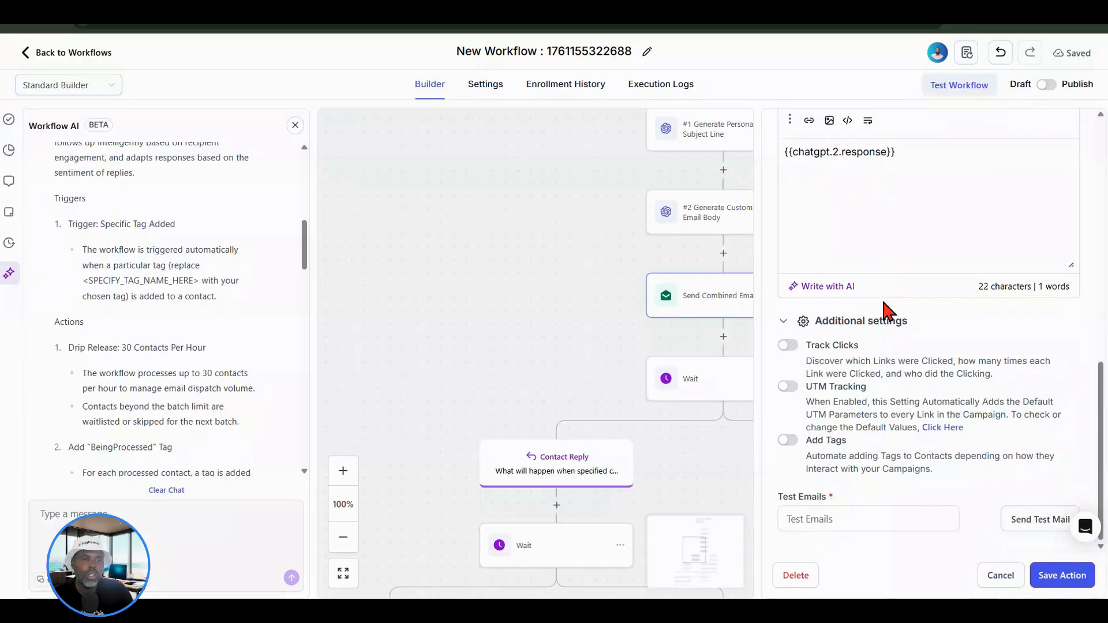
Turn on Track Clicks, UTM Tracking and Add Tags in the additional settings of the "Send Combined Email" action
click(789, 346)
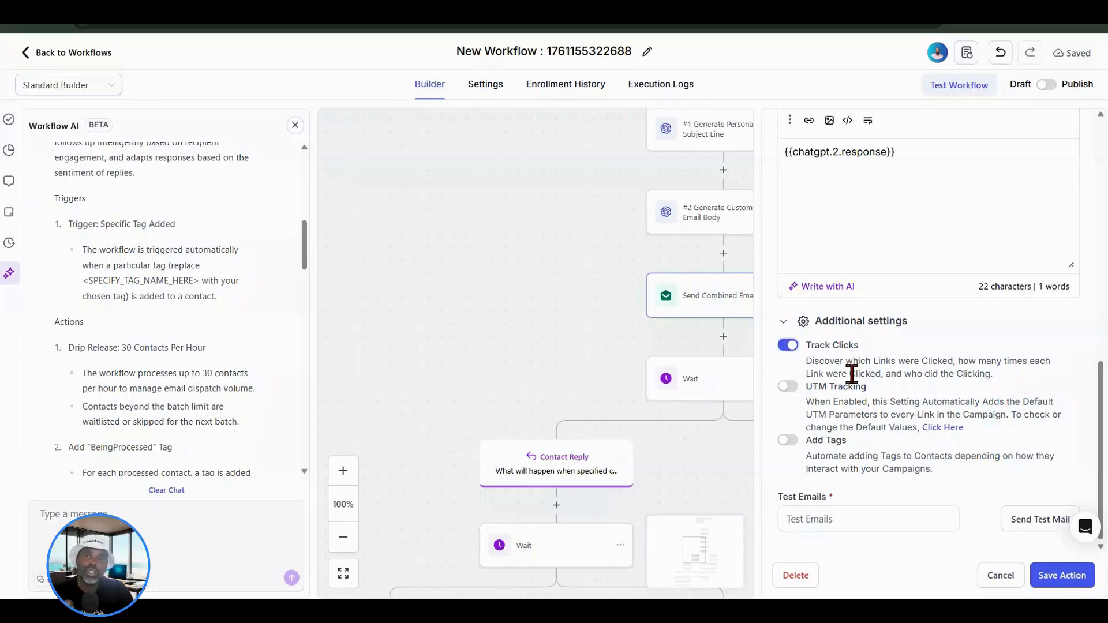
scroll(920, 332, up, 5)
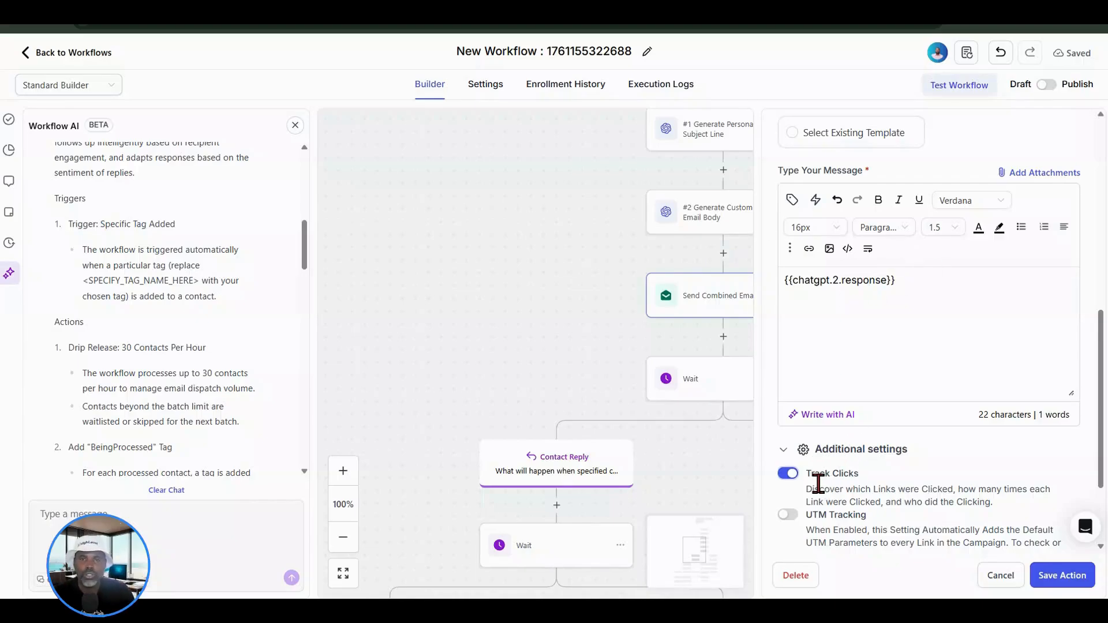
scroll(818, 484, down, 2)
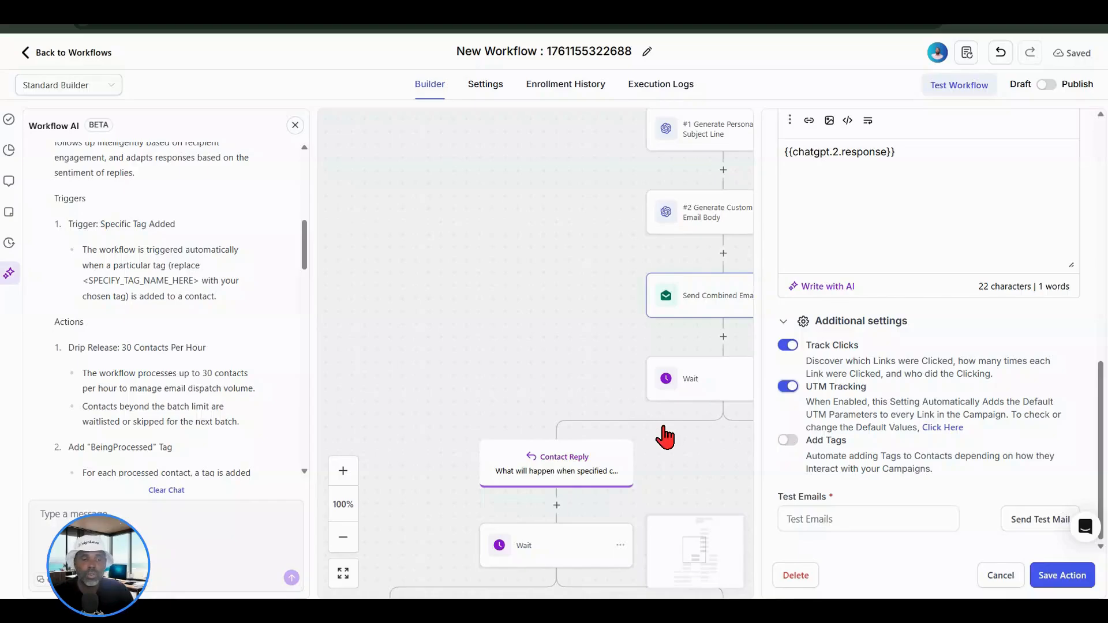
click(787, 441)
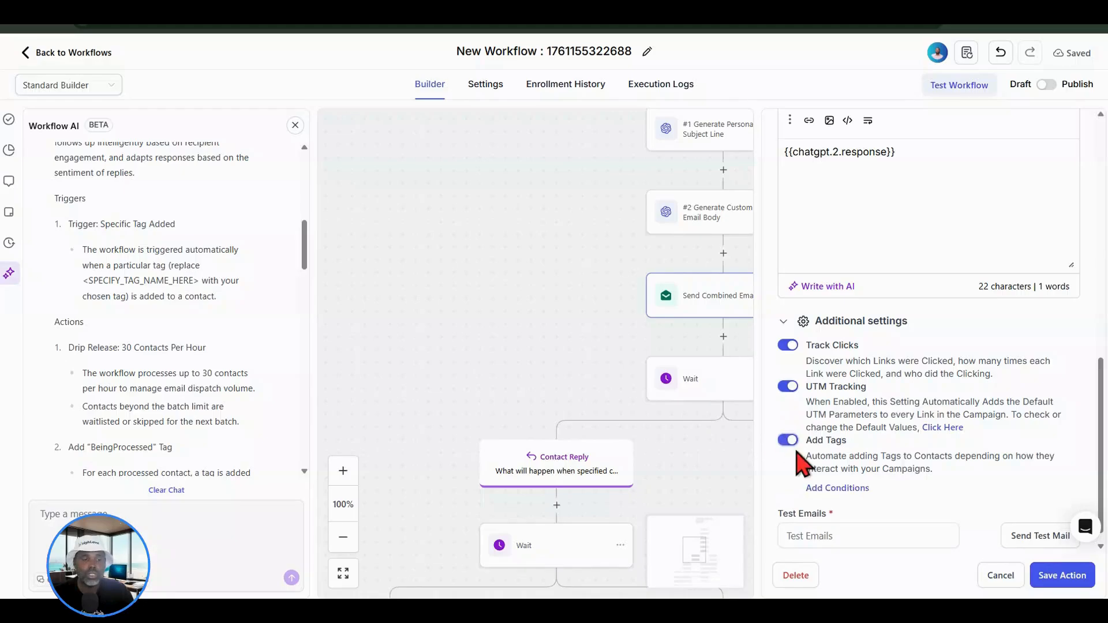
Add a tag condition of type Basic Campaign Interaction with the condition Contact Opened Campaign
click(846, 489)
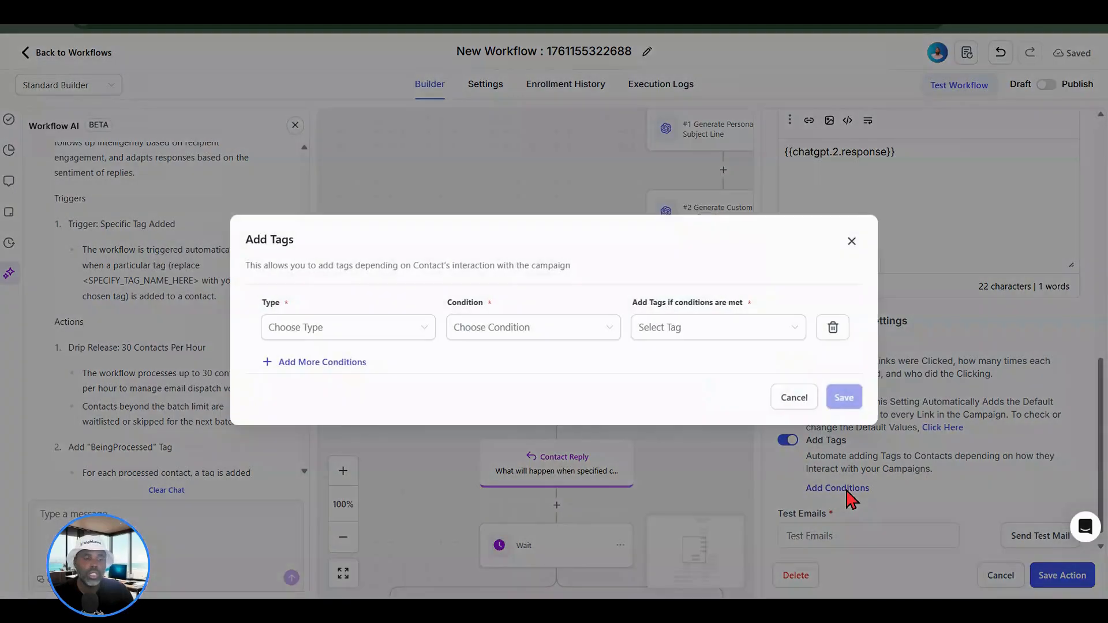
click(354, 328)
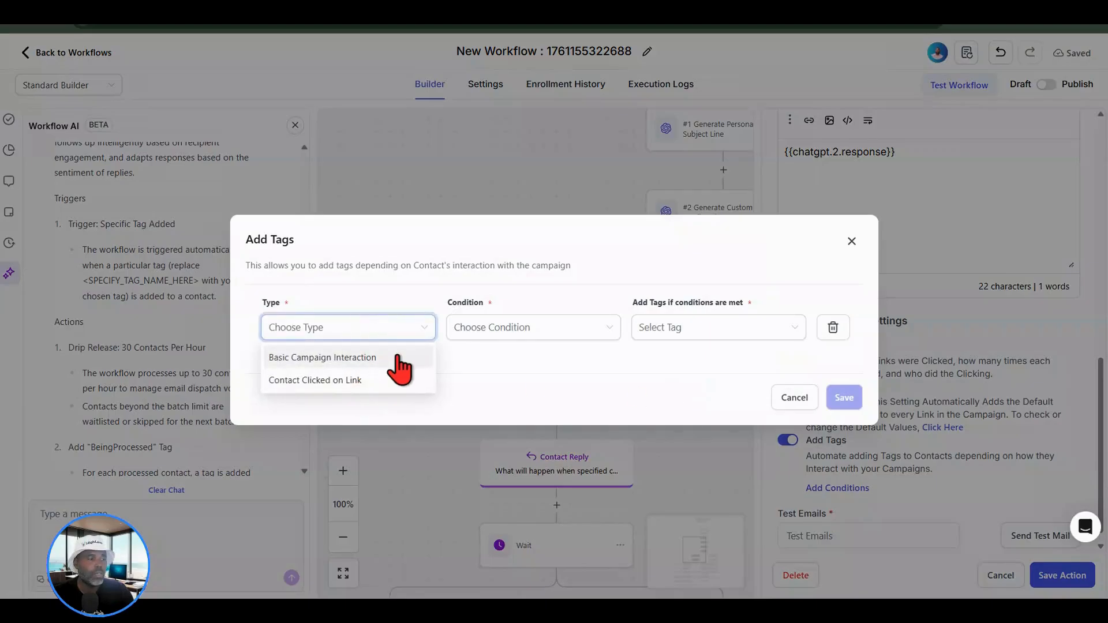
click(420, 359)
click(507, 335)
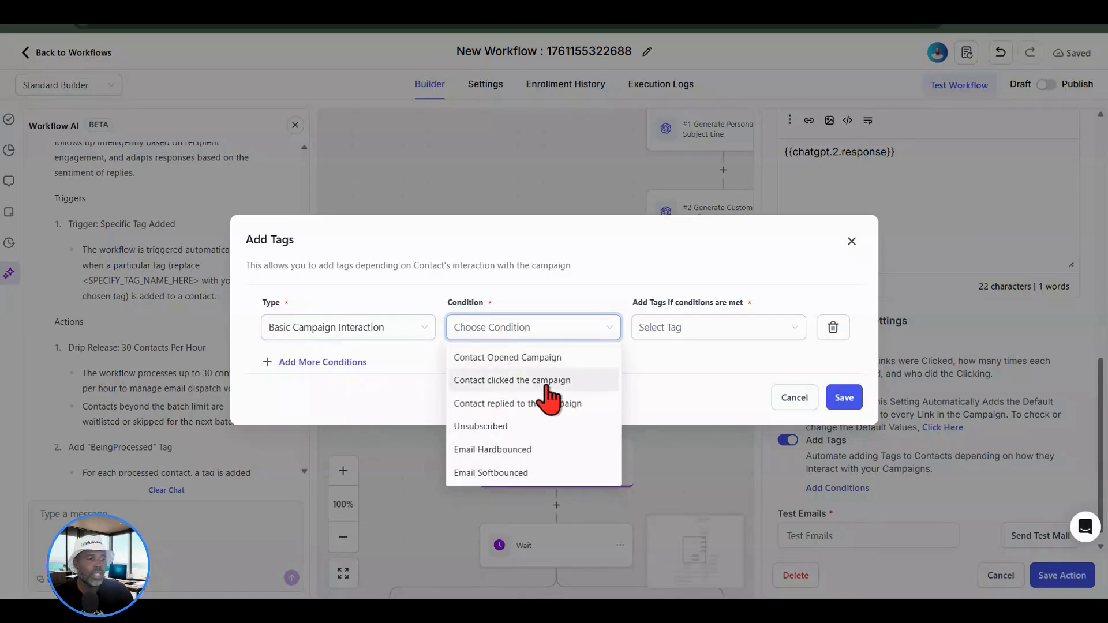
click(504, 370)
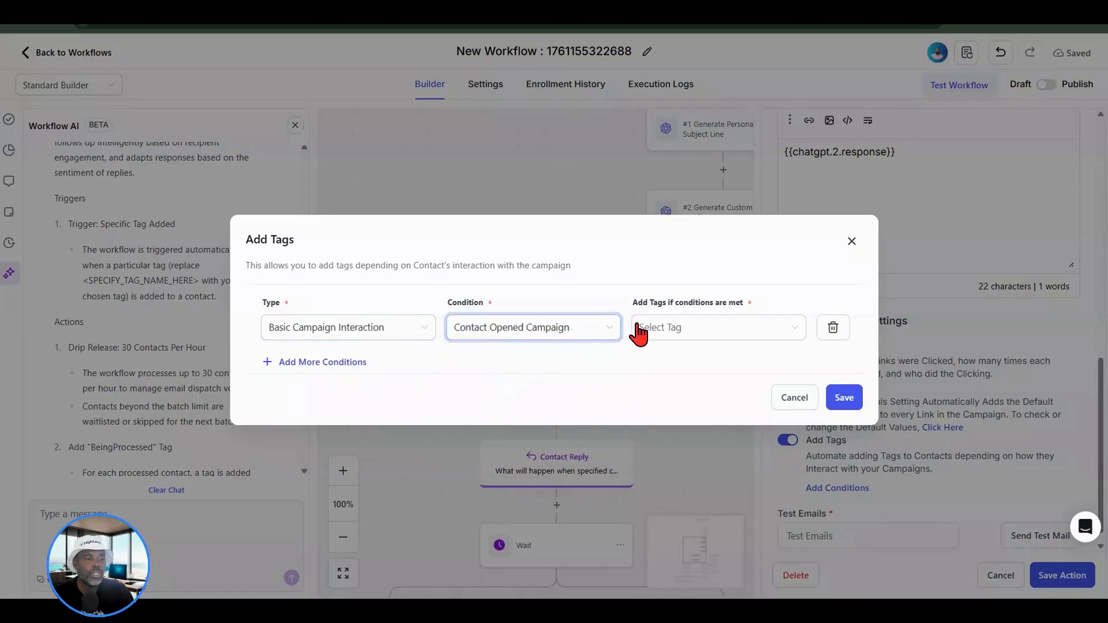
click(597, 336)
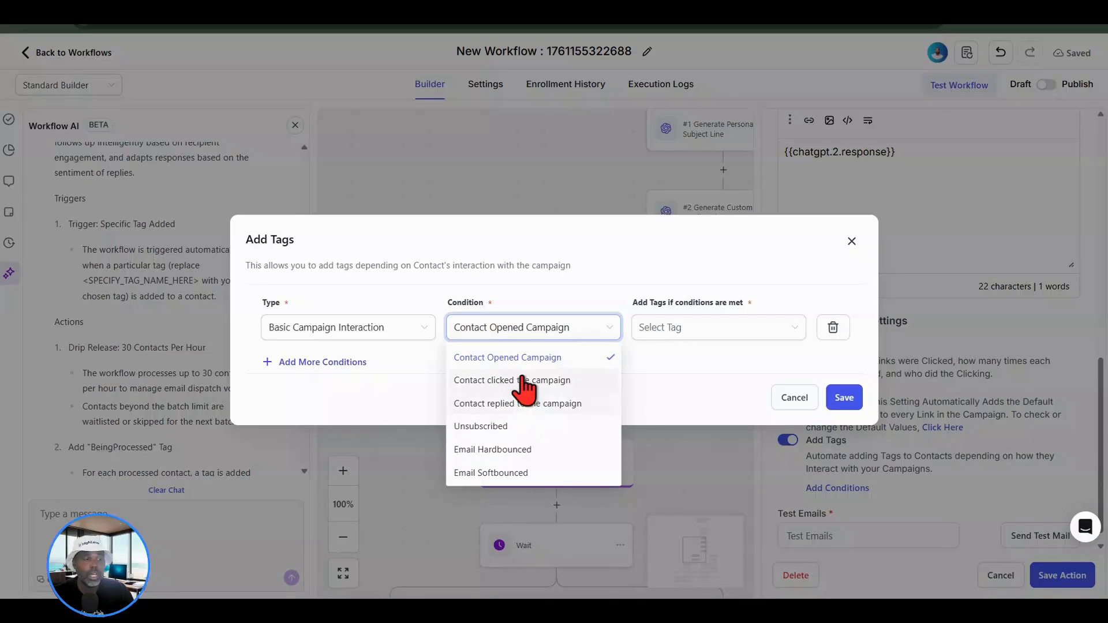
Assign the "opened cold email" tag to the condition, then save the condition and the email action
click(671, 338)
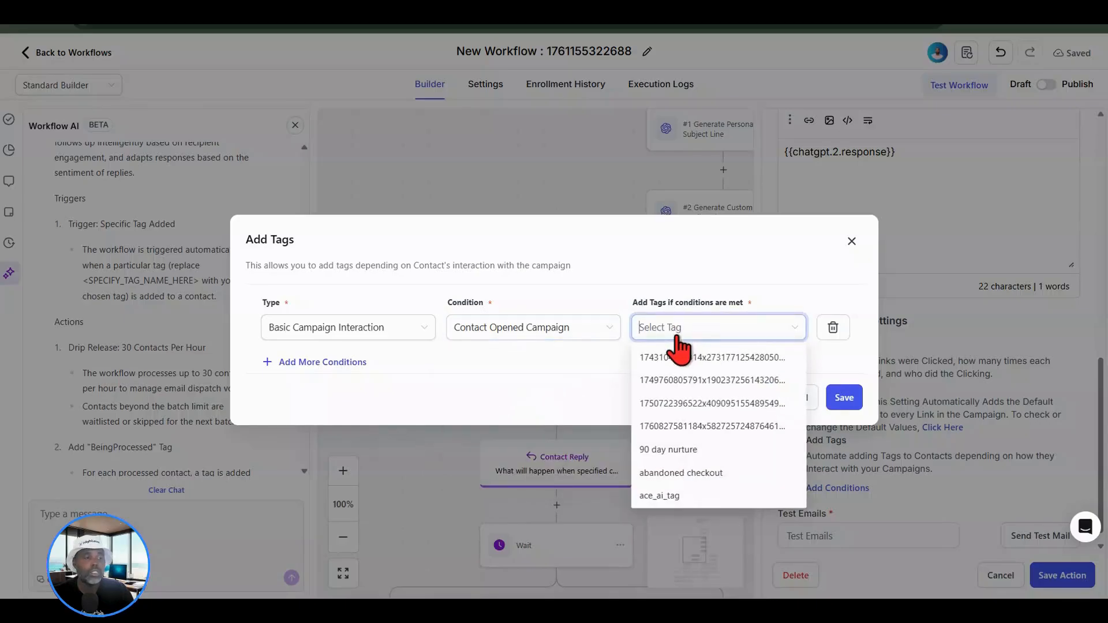
text(opene)
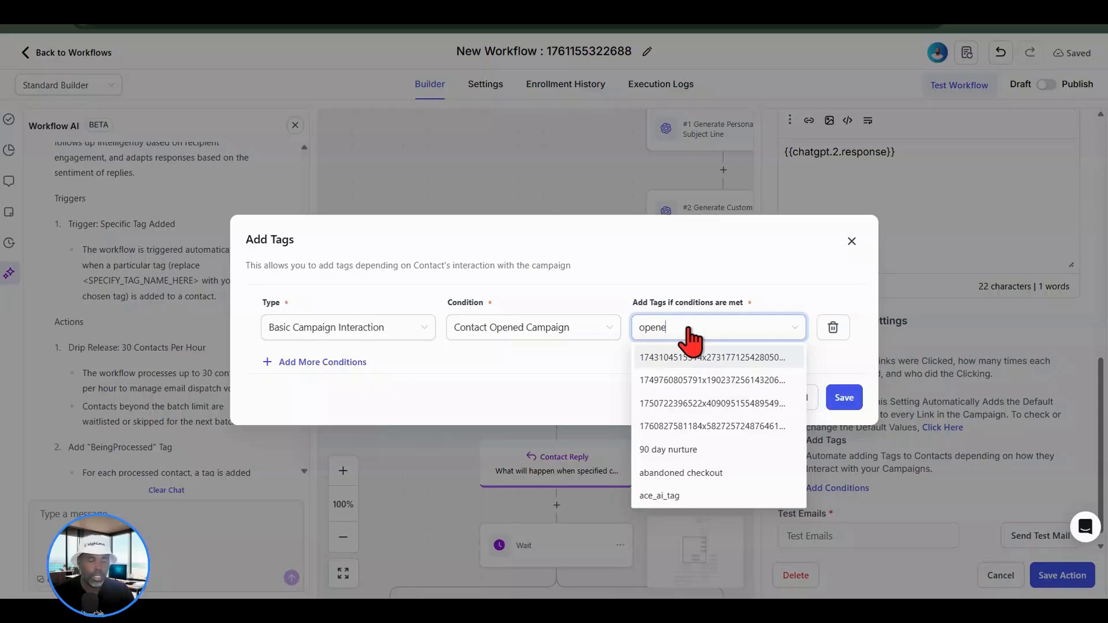
text(d)
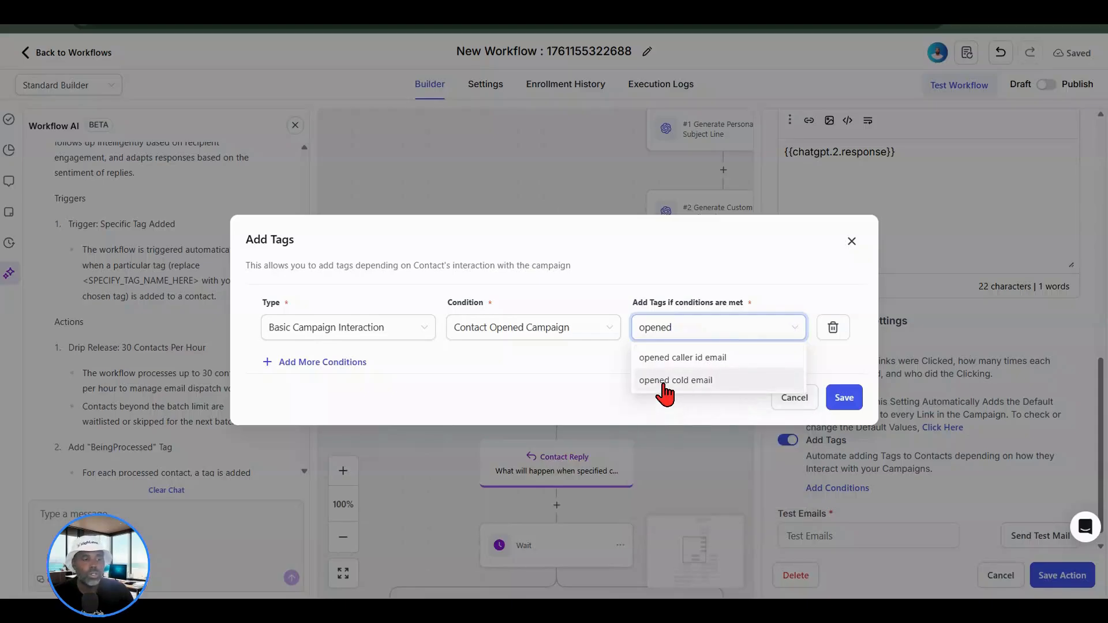
click(664, 383)
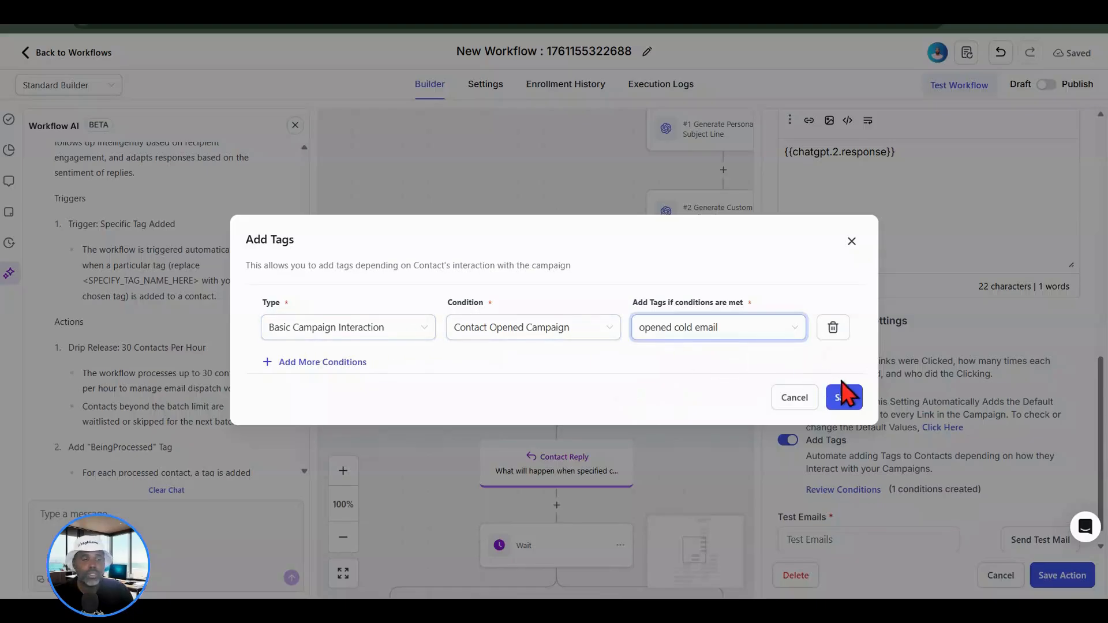
click(843, 398)
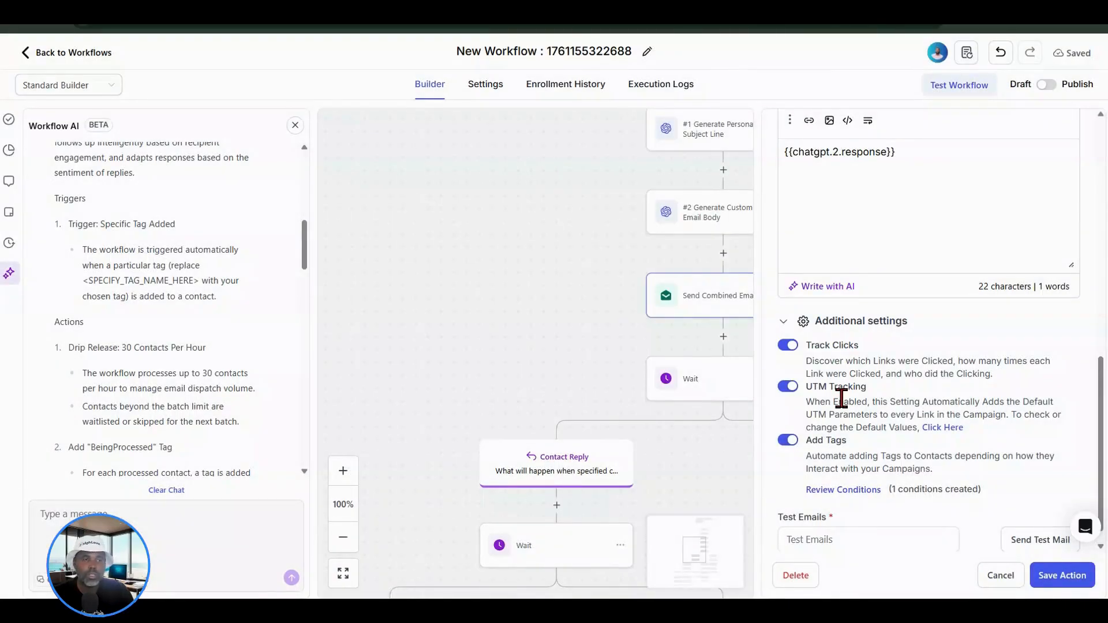
click(1045, 578)
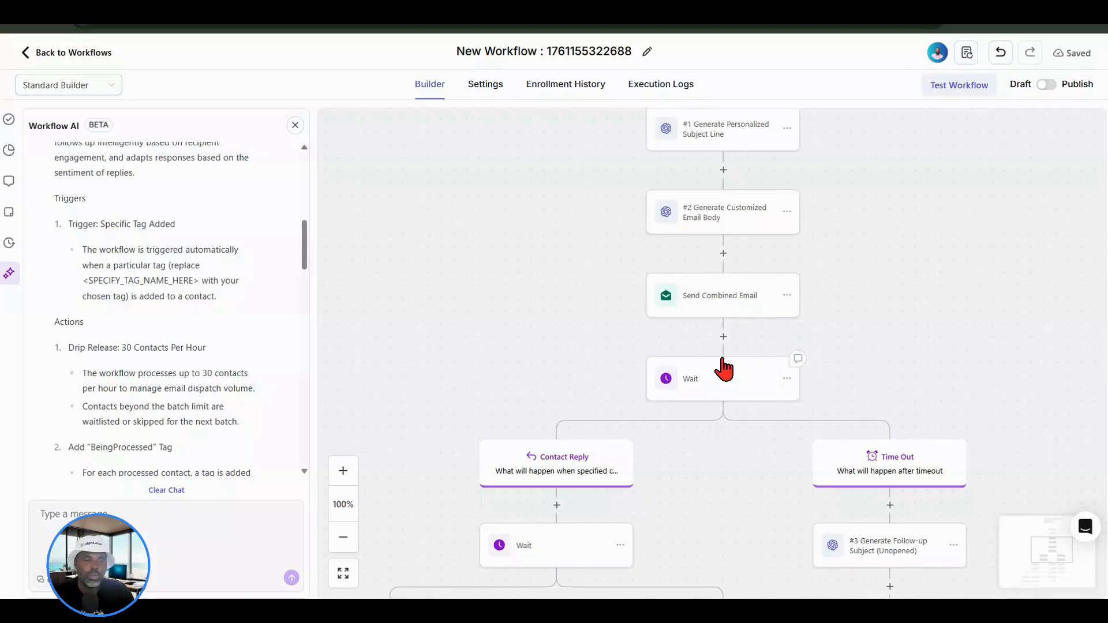
Try to rename the Wait action below "Send Combined Email" to "Wait for opening" and save it
scroll(766, 376, down, 3)
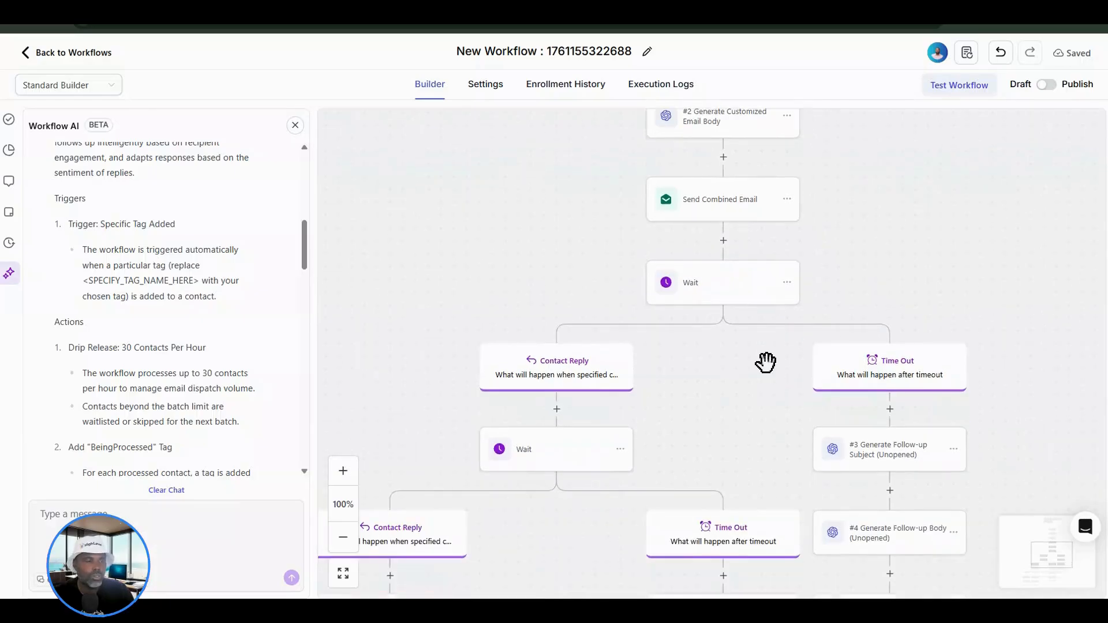
scroll(766, 363, down, 3)
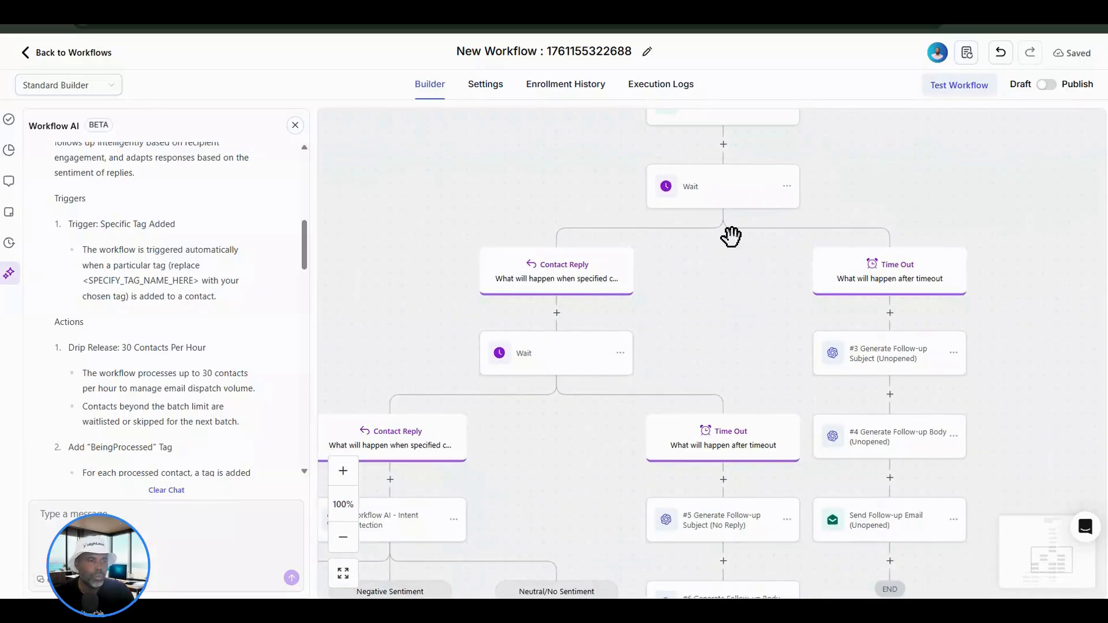
click(713, 197)
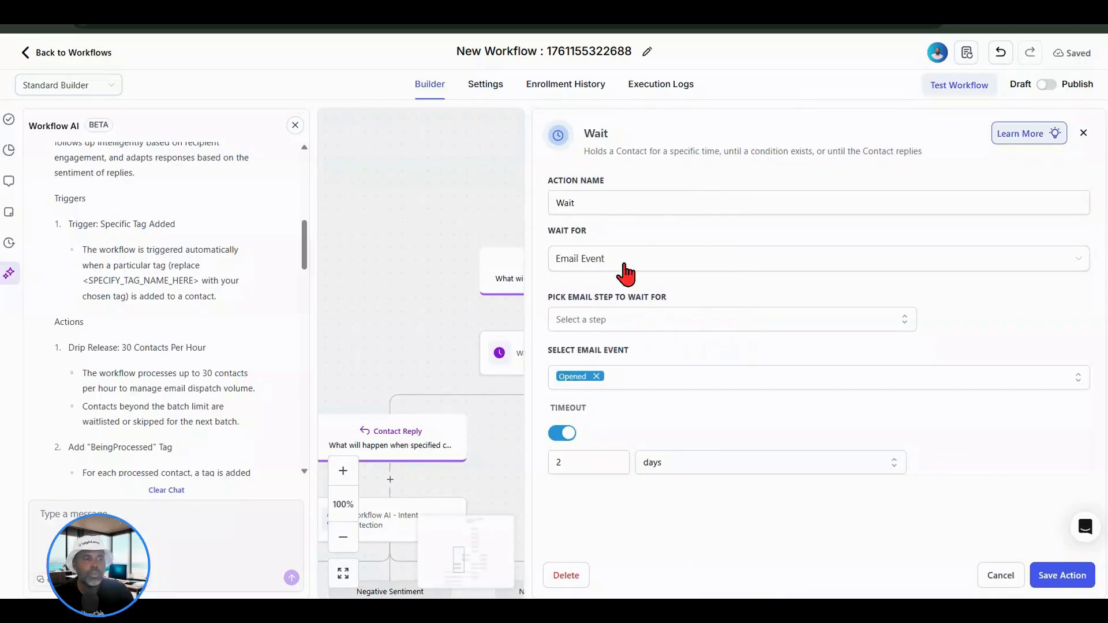
click(623, 202)
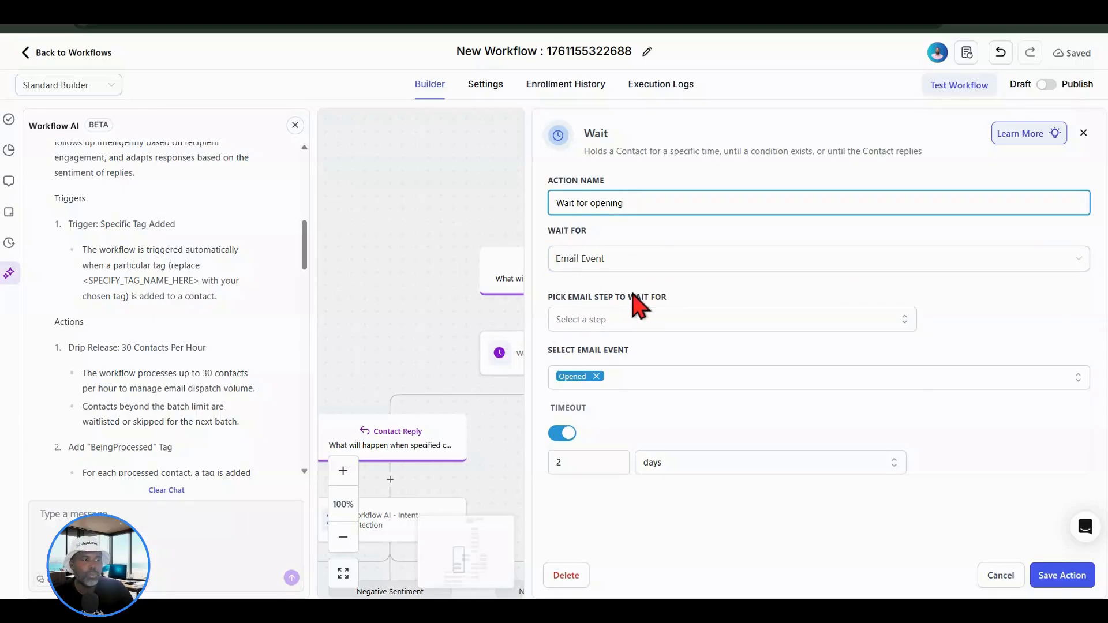
click(667, 326)
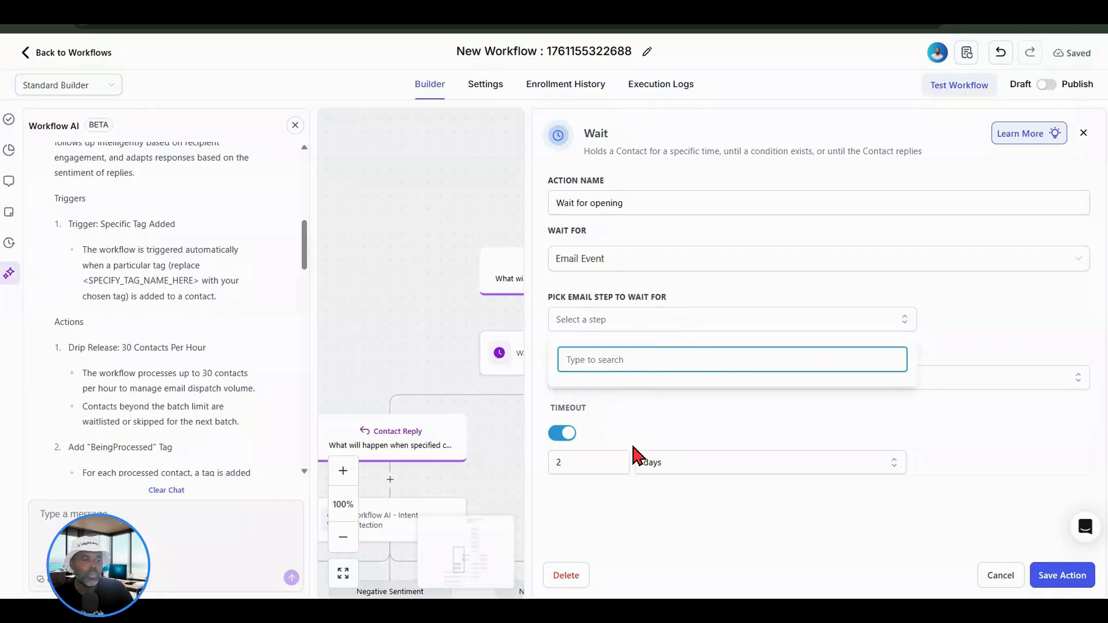
click(947, 334)
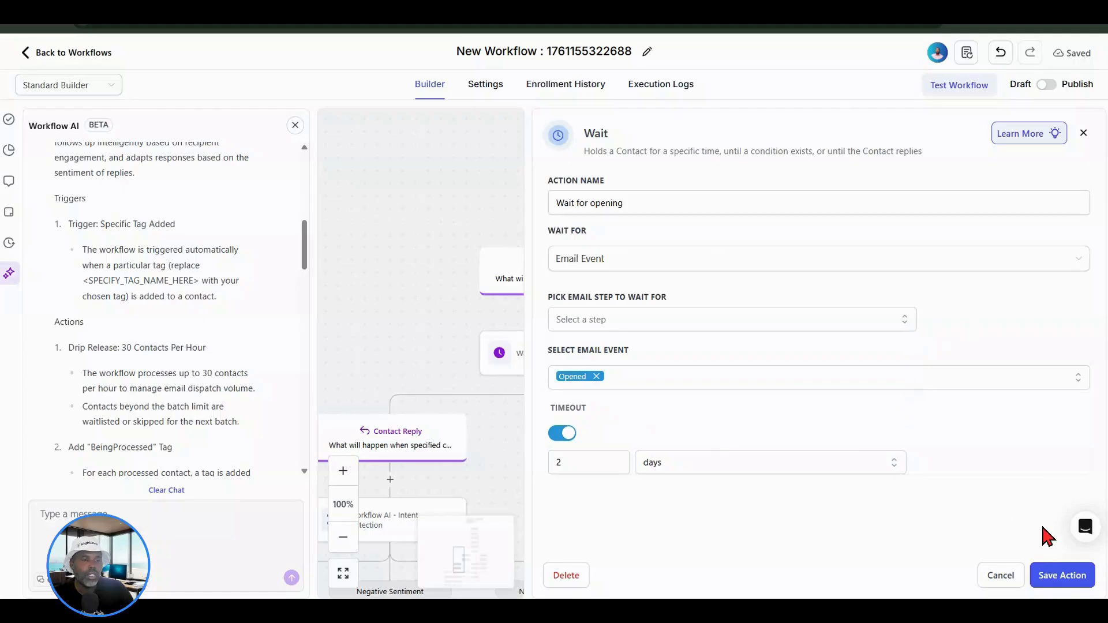
click(1045, 585)
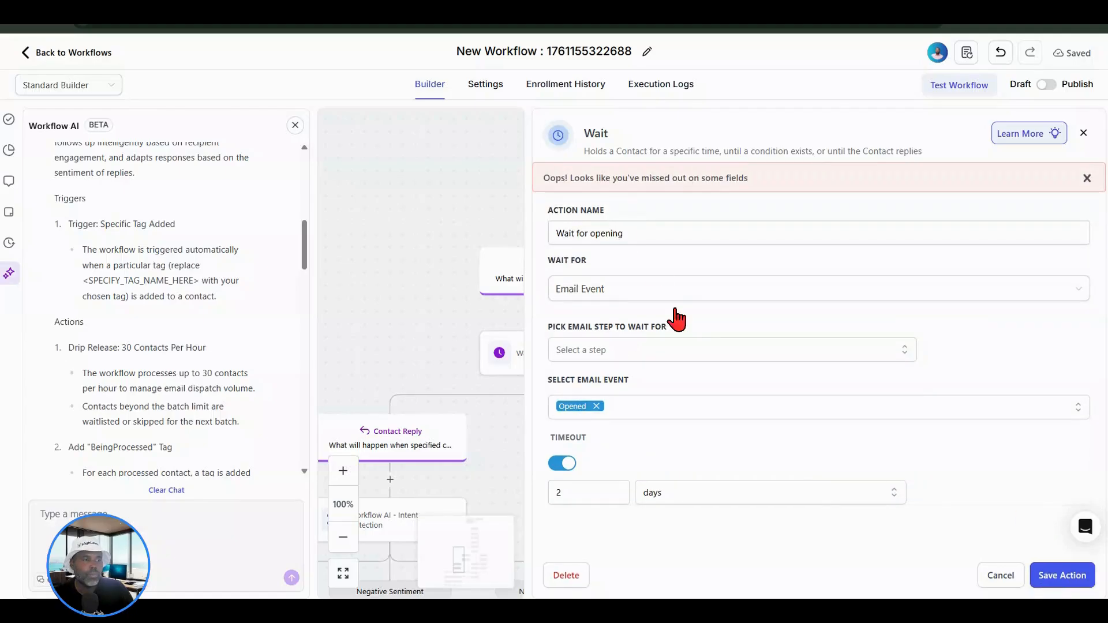
Try to find the email step to wait for by searching "em", and close the Wait action without saving
click(681, 351)
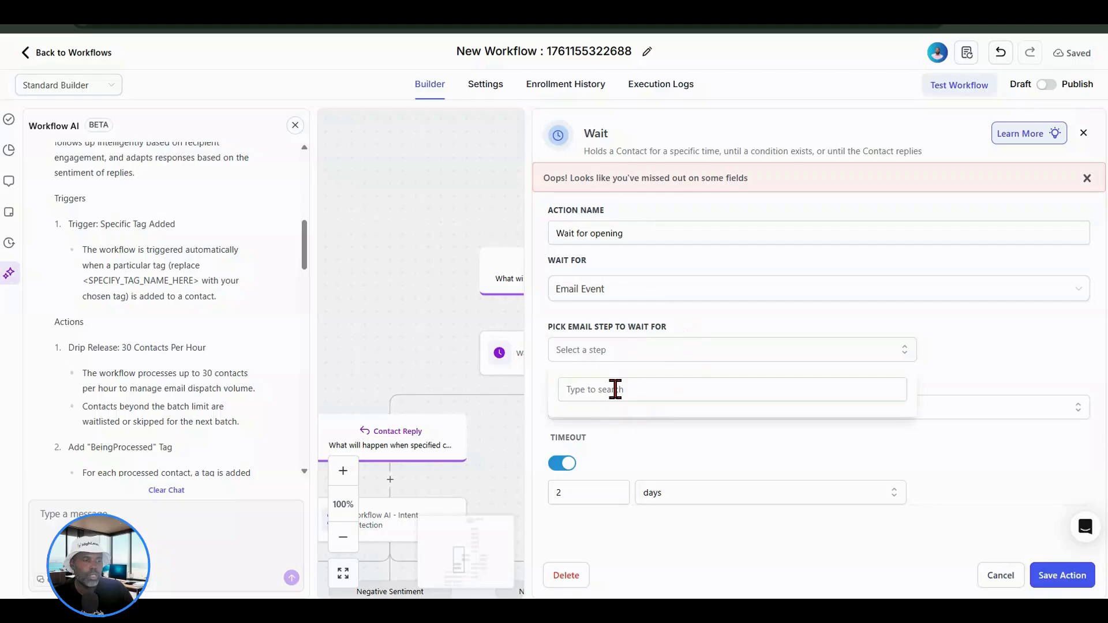
text(em)
click(762, 320)
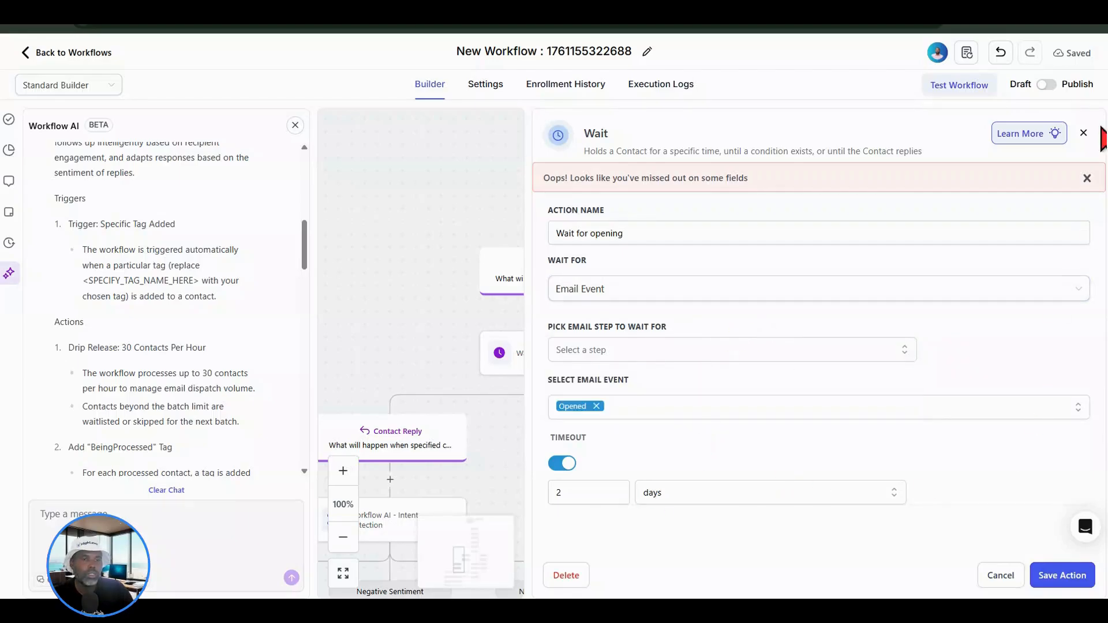
click(1084, 133)
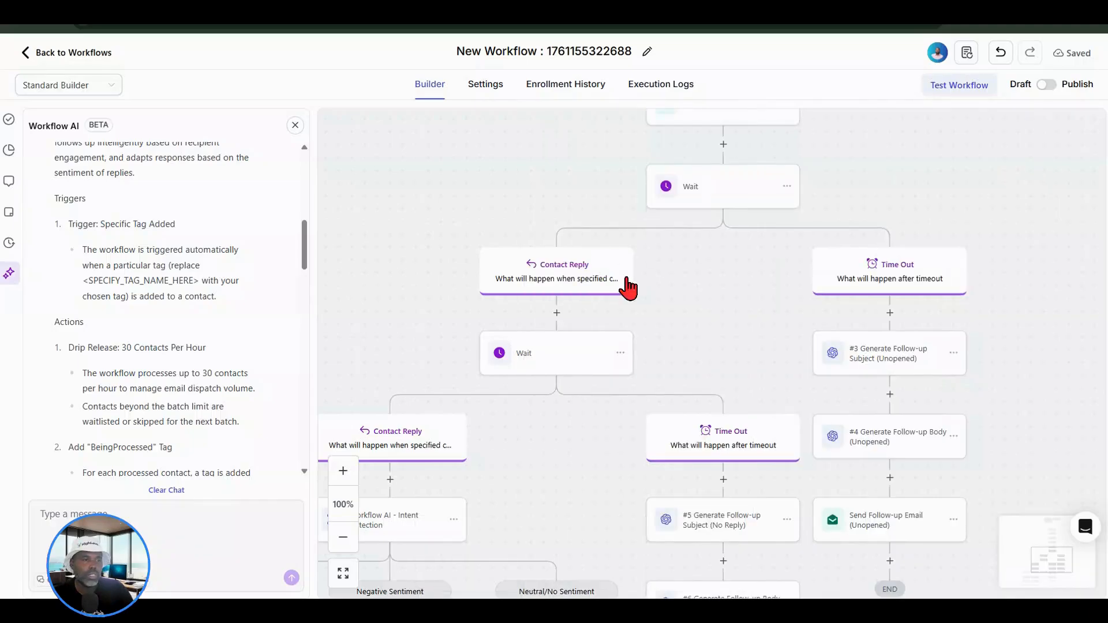
Reopen the "Send Combined Email" action, check its name and fields, and save it again
scroll(694, 304, up, 1)
scroll(742, 303, up, 1)
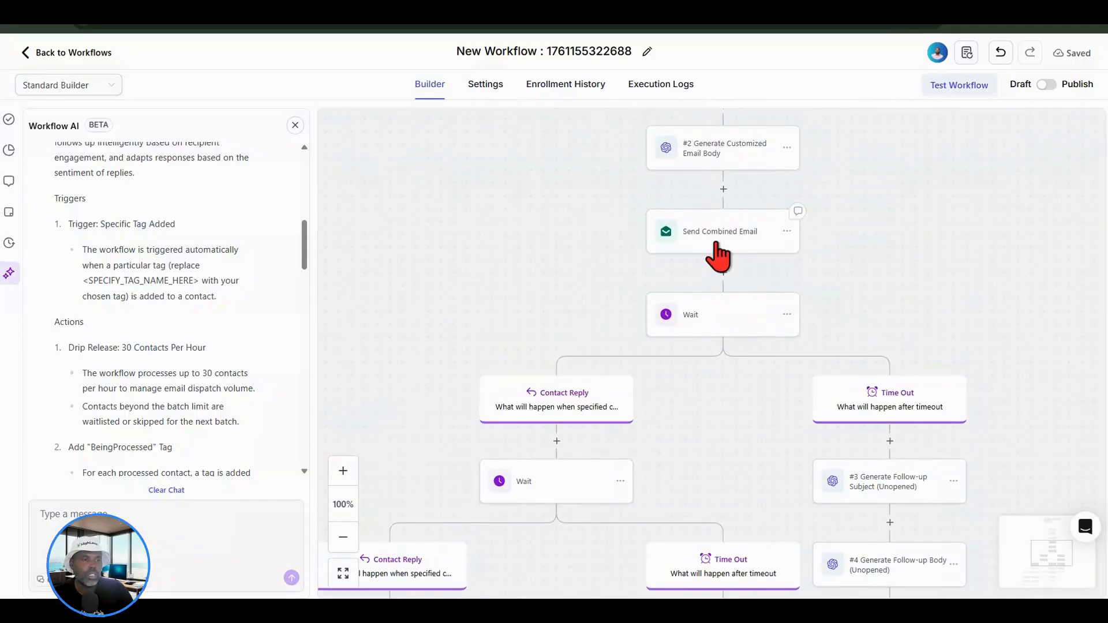
click(760, 252)
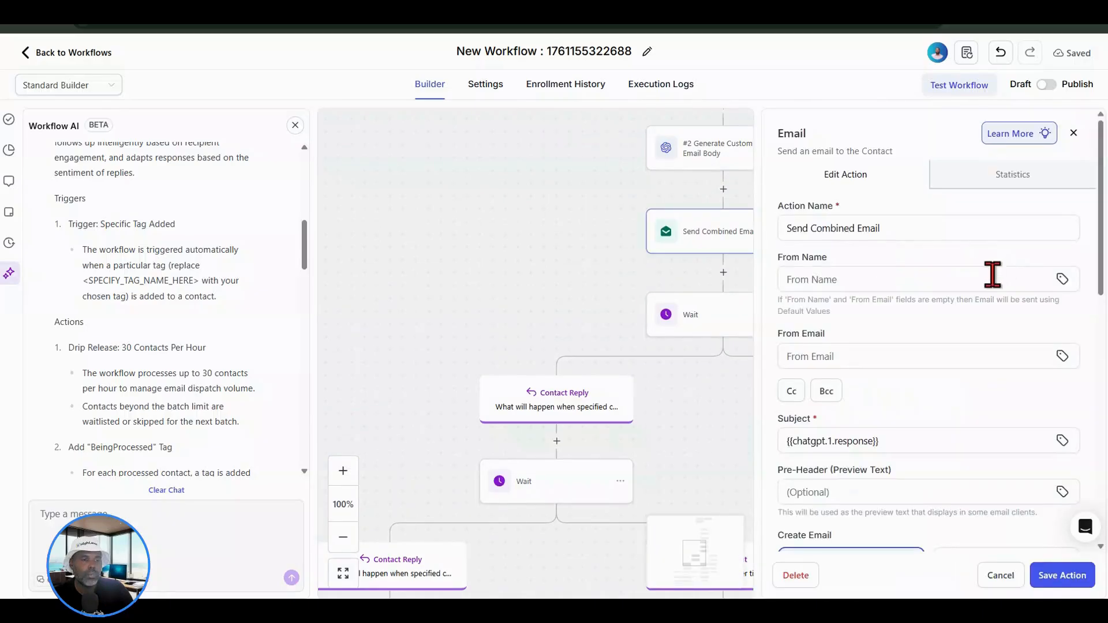
click(908, 229)
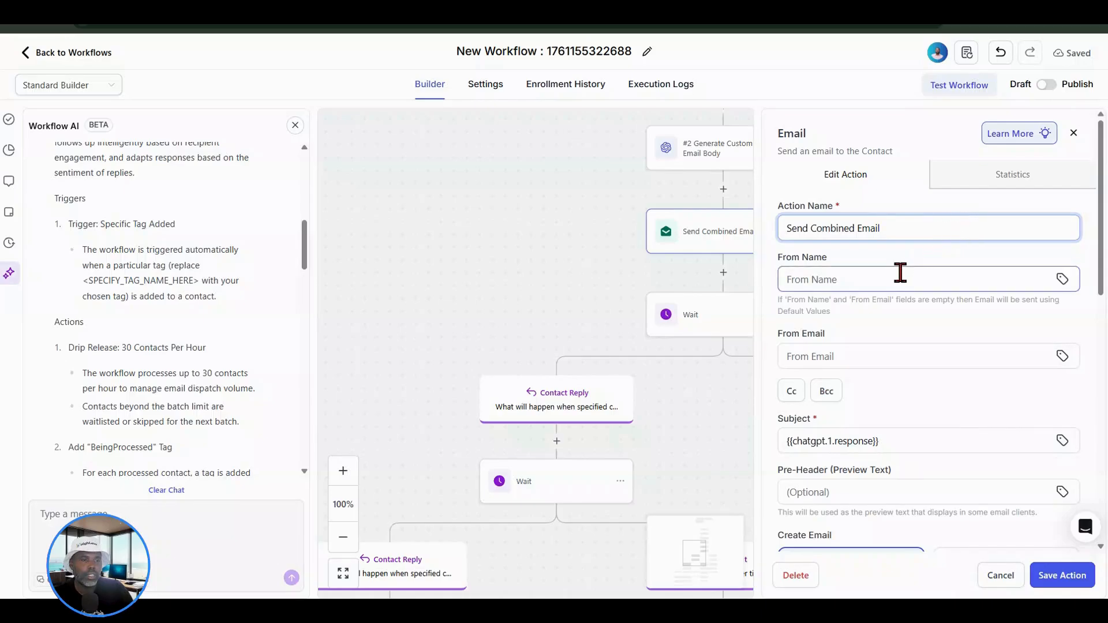
scroll(900, 280, down, 3)
scroll(898, 280, up, 3)
click(707, 321)
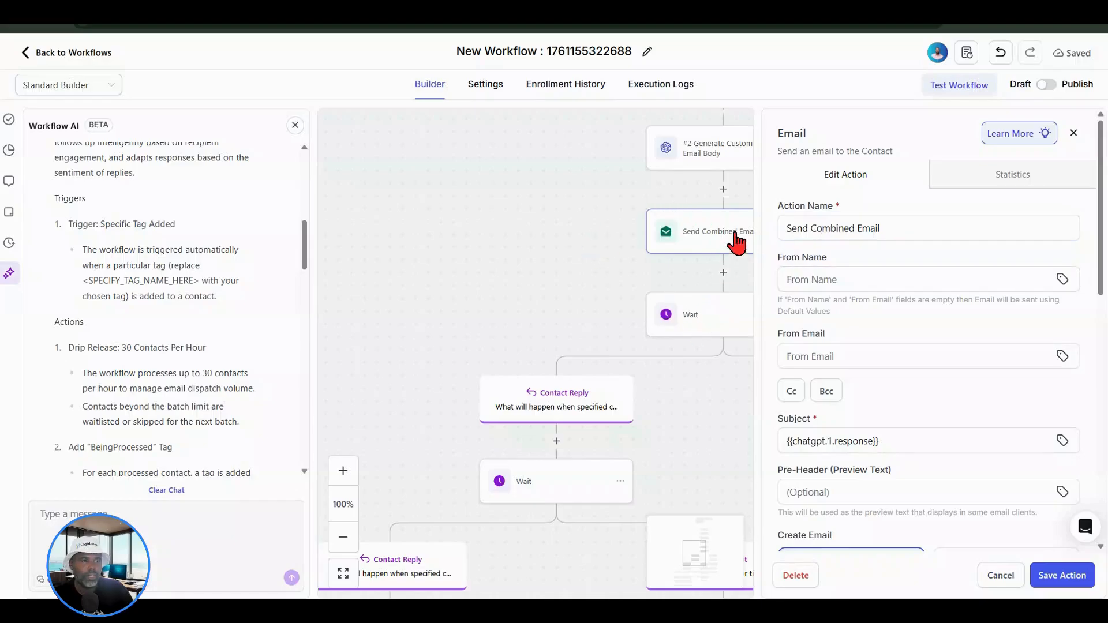
click(1067, 575)
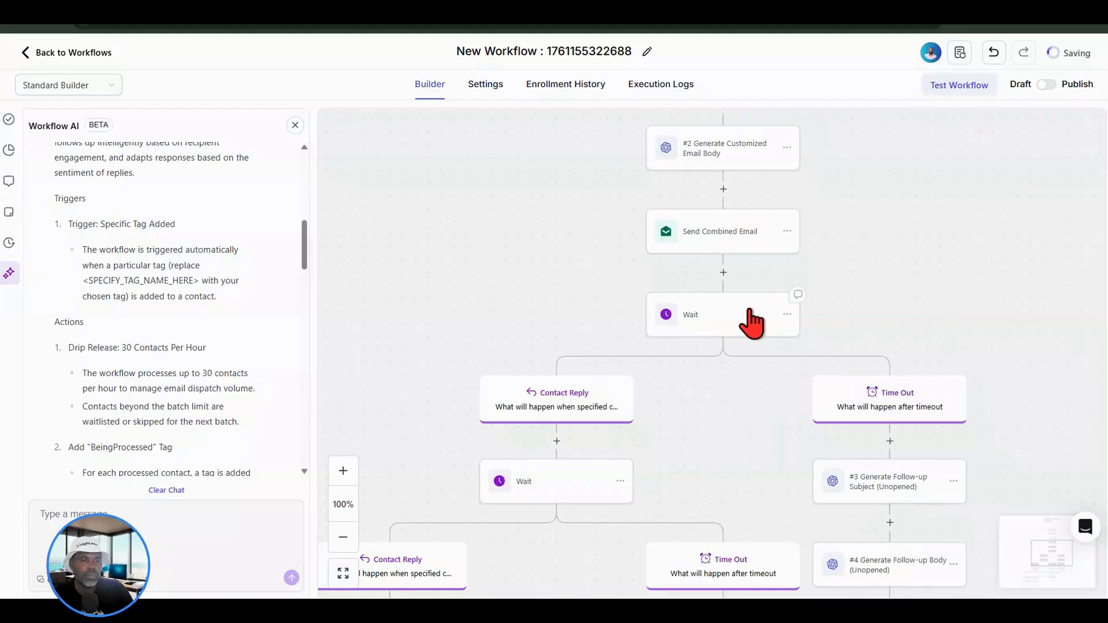
click(1090, 55)
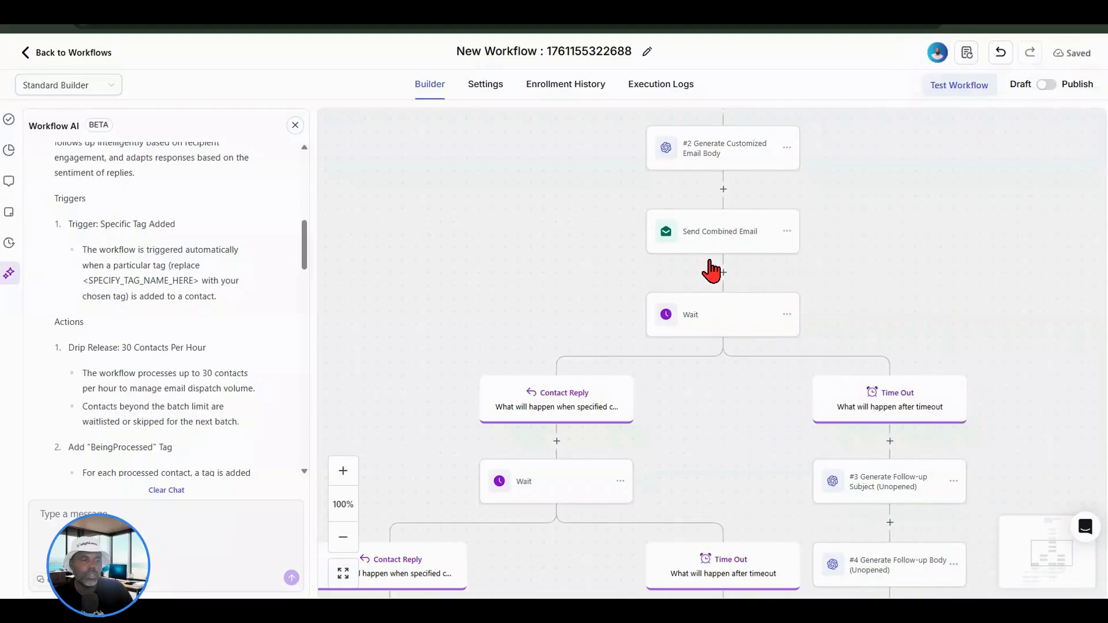
Open the Wait action below "Send Combined Email", review its wait types, and keep it waiting for an Email Event
click(701, 345)
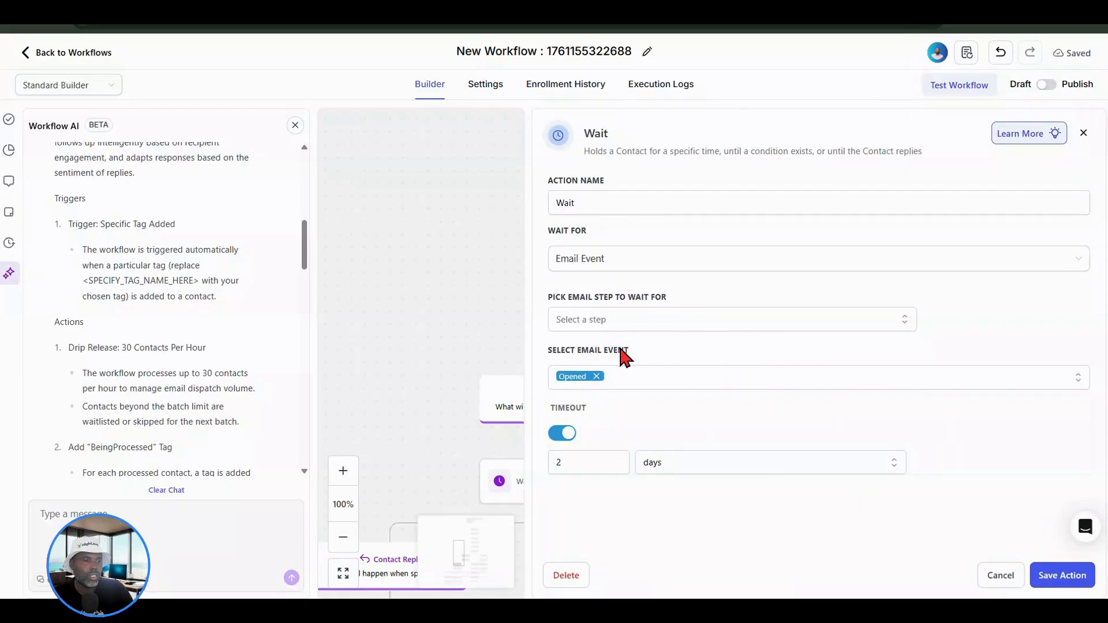
click(669, 271)
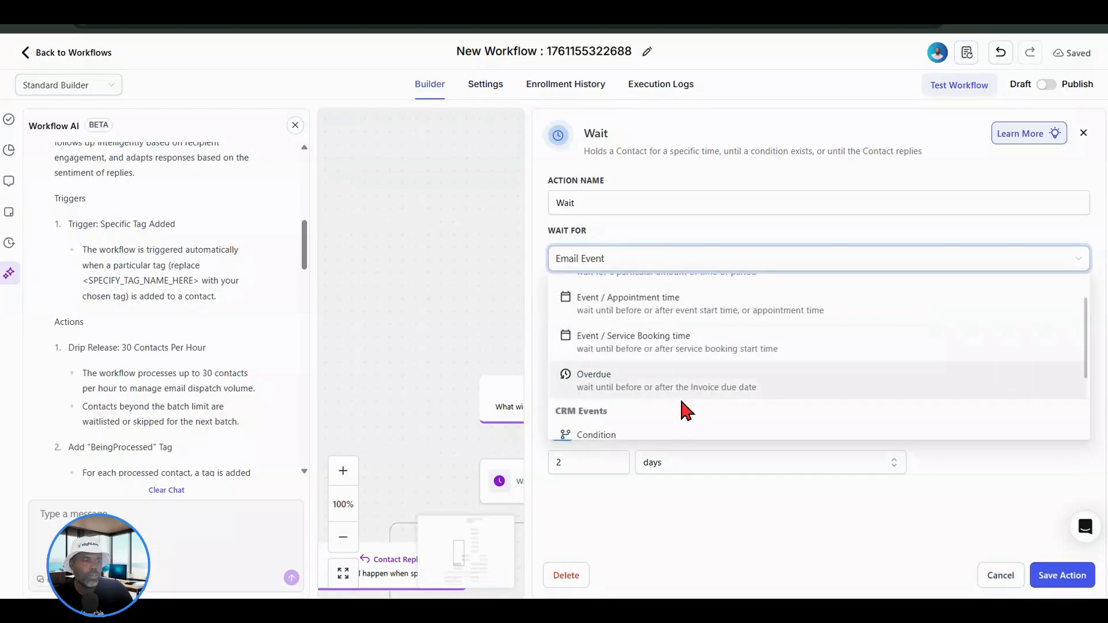
scroll(683, 403, down, 1)
scroll(683, 403, down, 2)
click(630, 421)
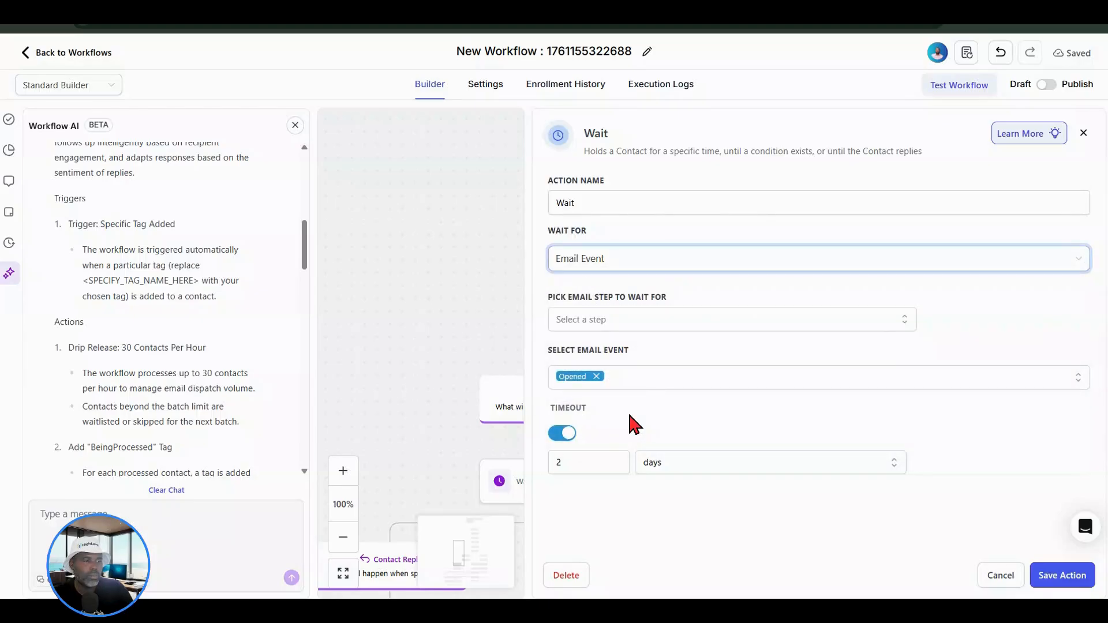
Try to find the email step to wait for by searching "email", and save the Wait action
click(649, 322)
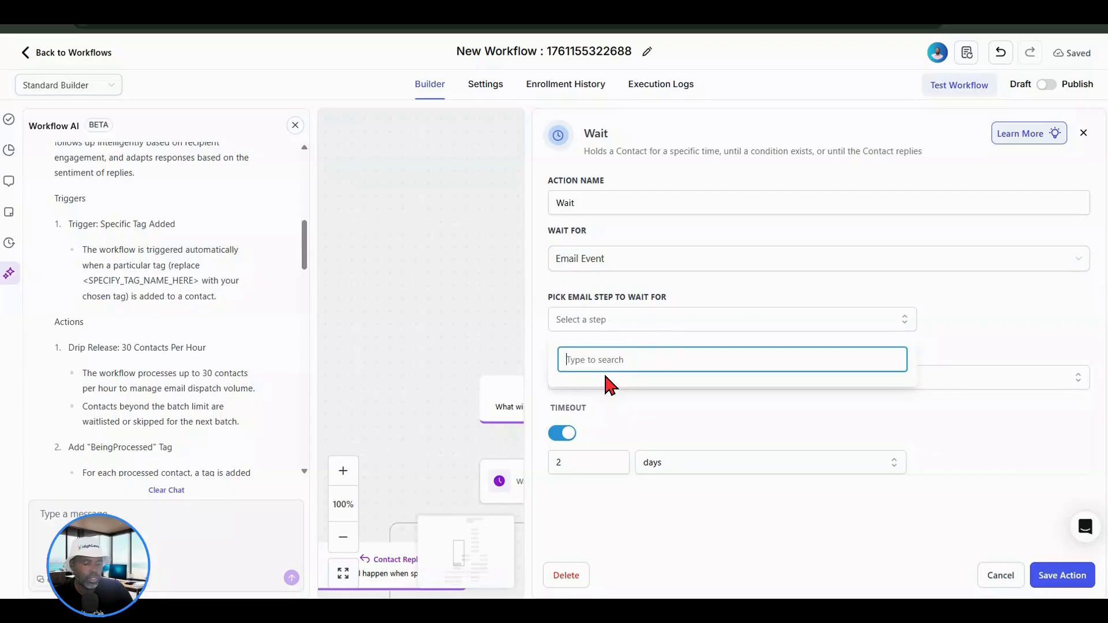
text(c)
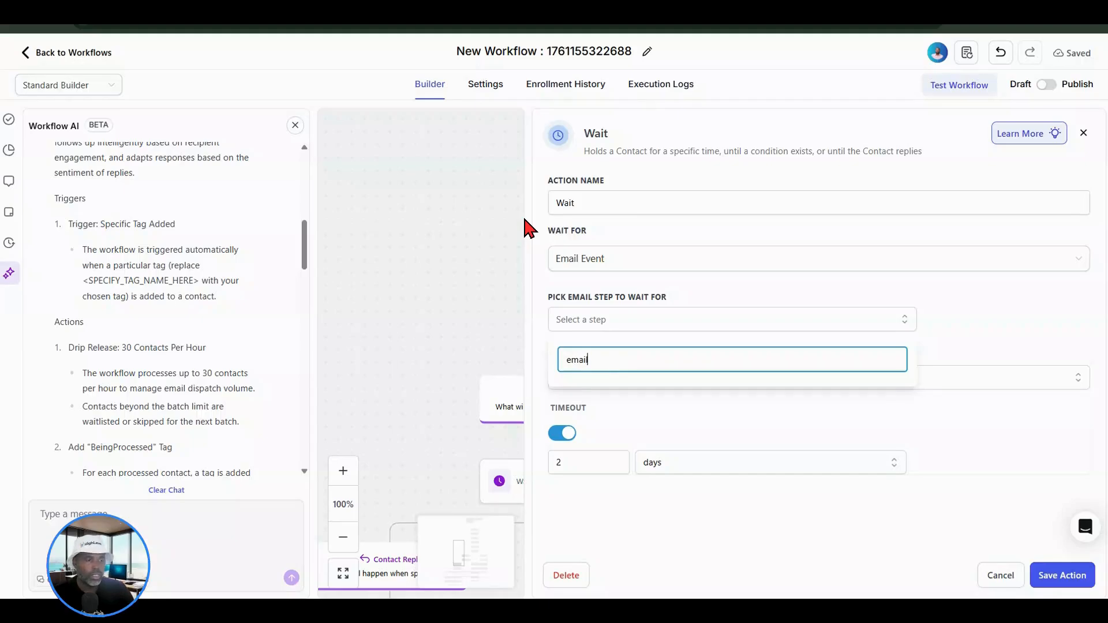
click(983, 315)
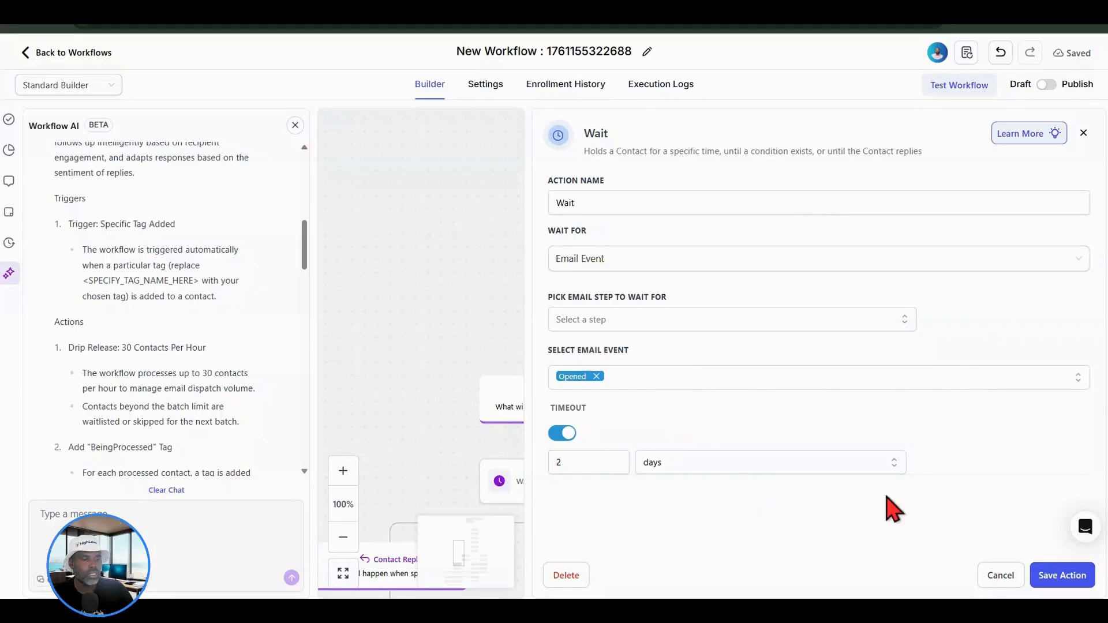
click(1055, 577)
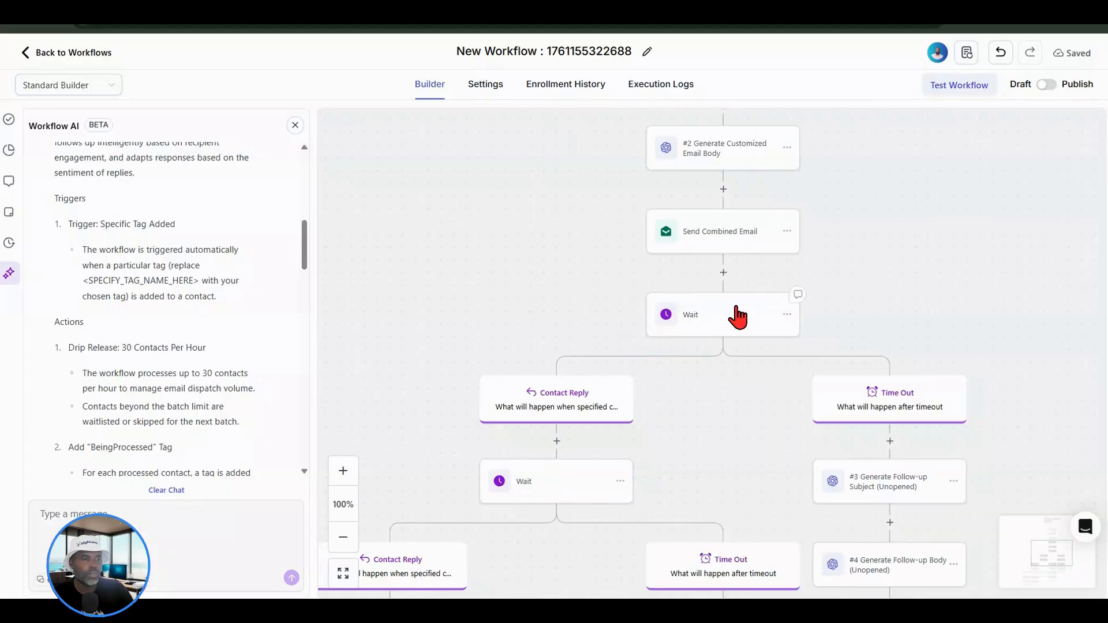
Insert a Send Email action above the Wait and set its subject to the "#1 Generate Personalized Subject Line" response
click(723, 273)
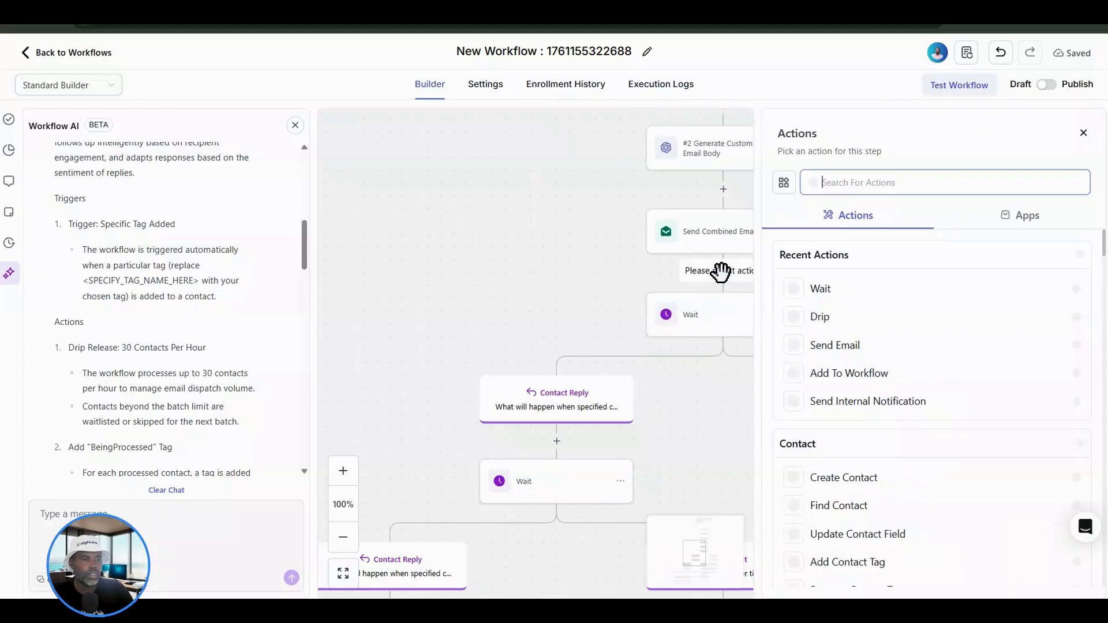
click(847, 345)
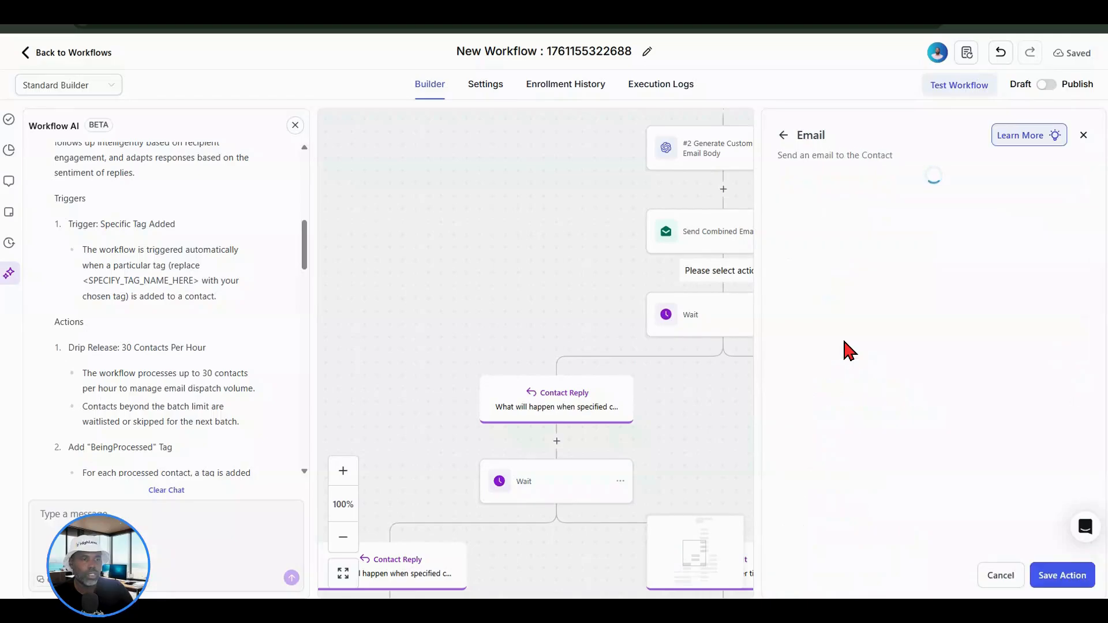
scroll(868, 281, down, 3)
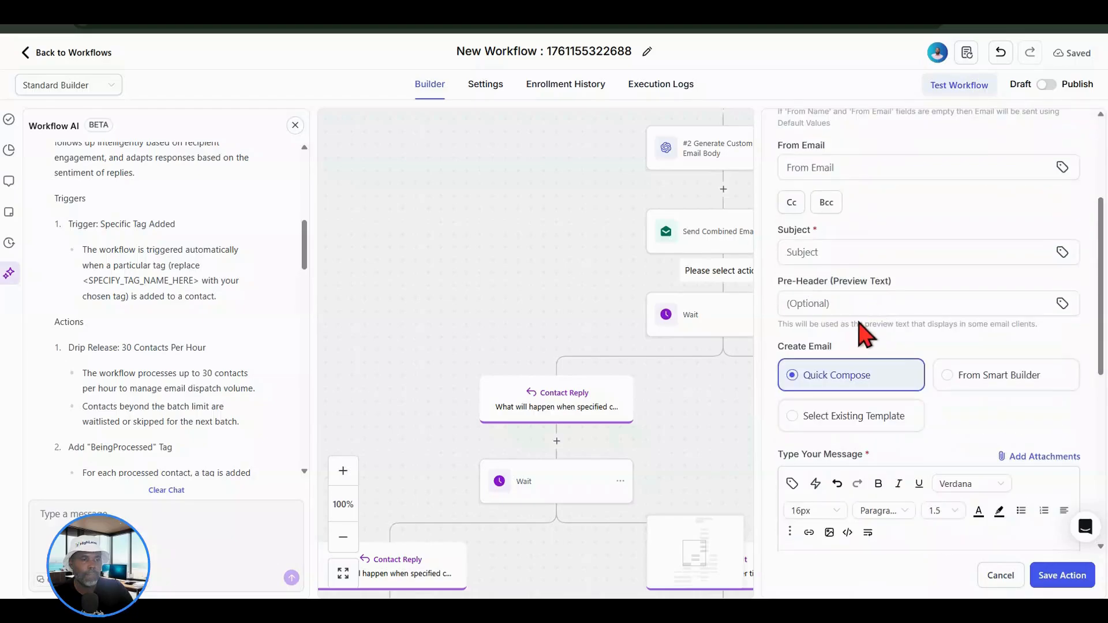
click(914, 251)
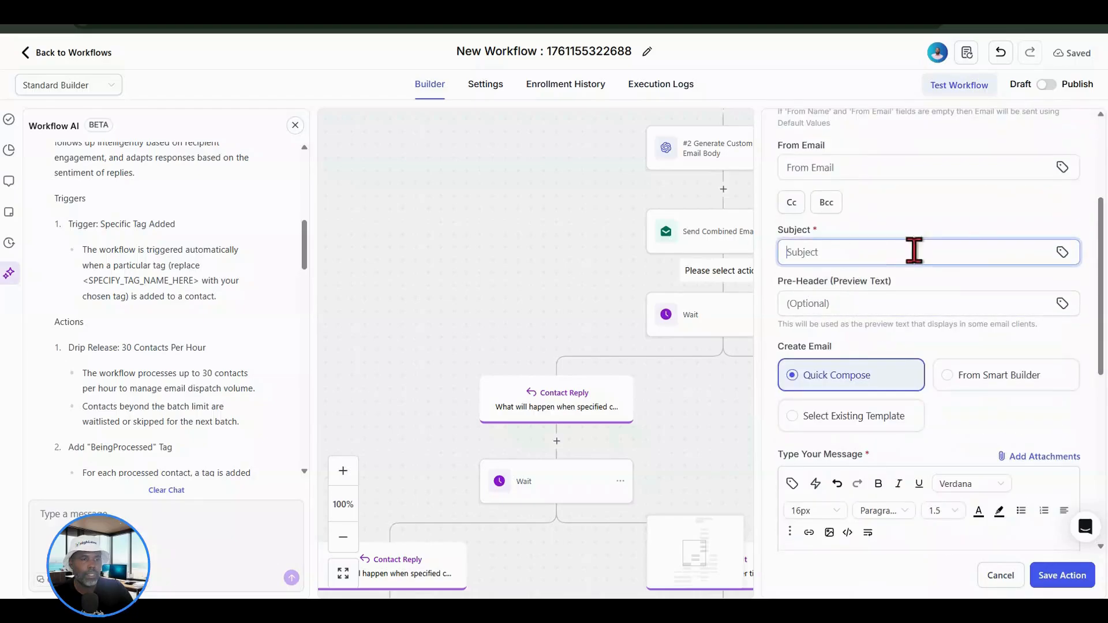
click(1062, 252)
click(935, 561)
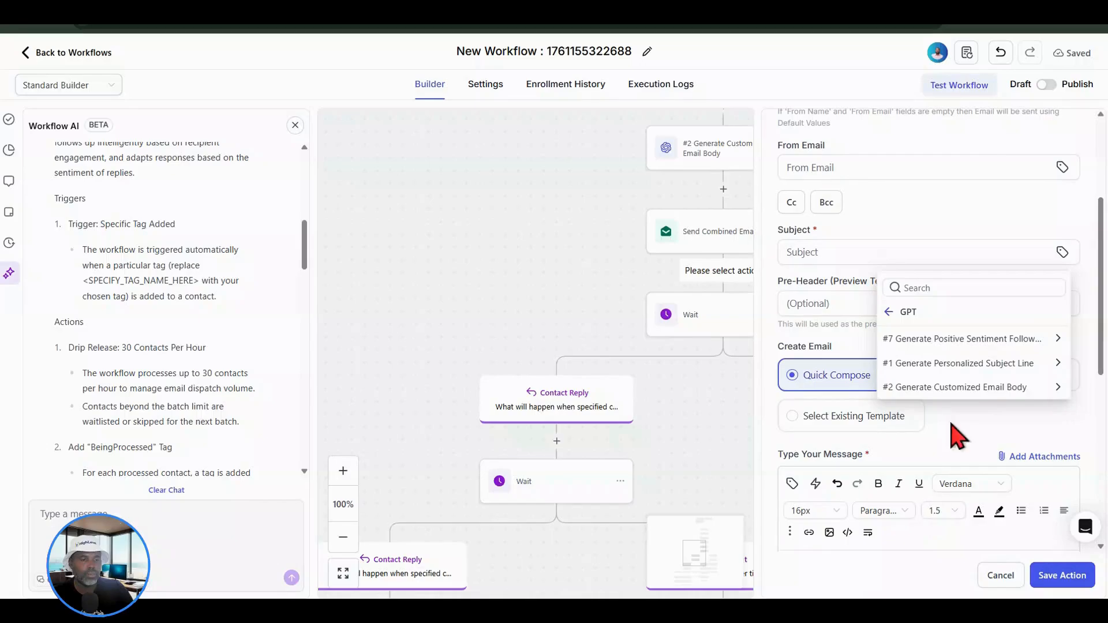
click(976, 374)
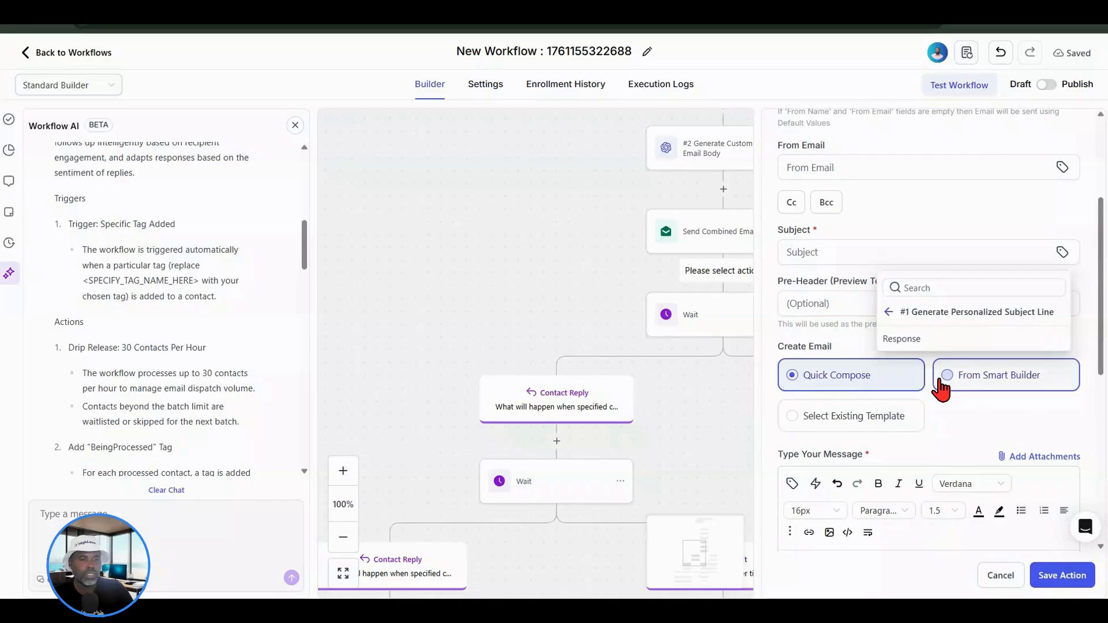
click(911, 340)
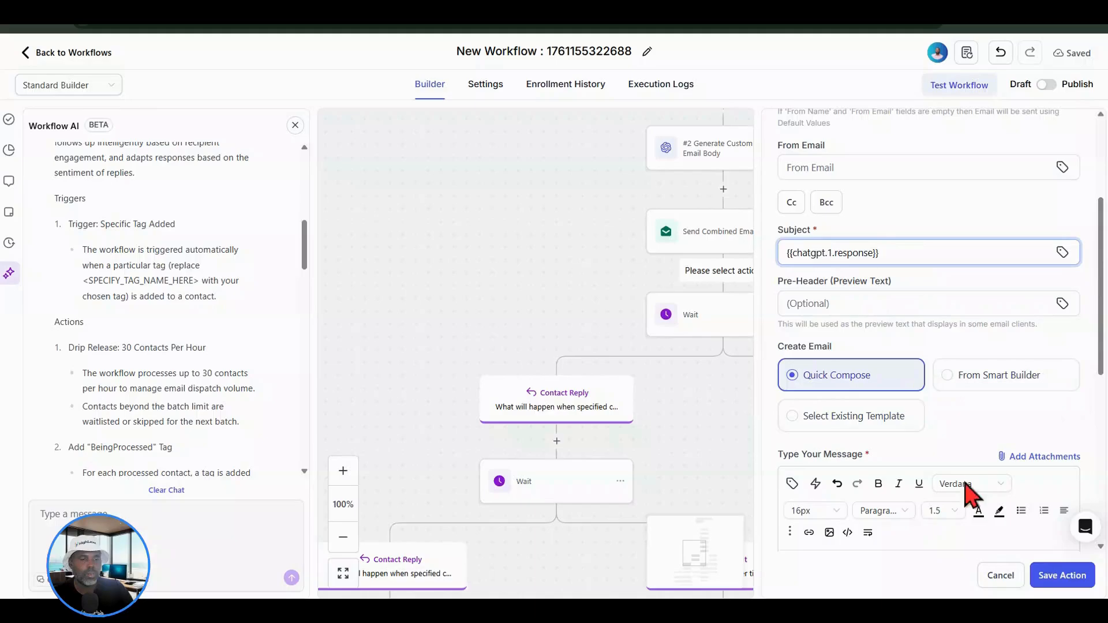
Insert the "#2 Generate Customized Email Body" response as the new email's message and save the action
scroll(971, 451, down, 2)
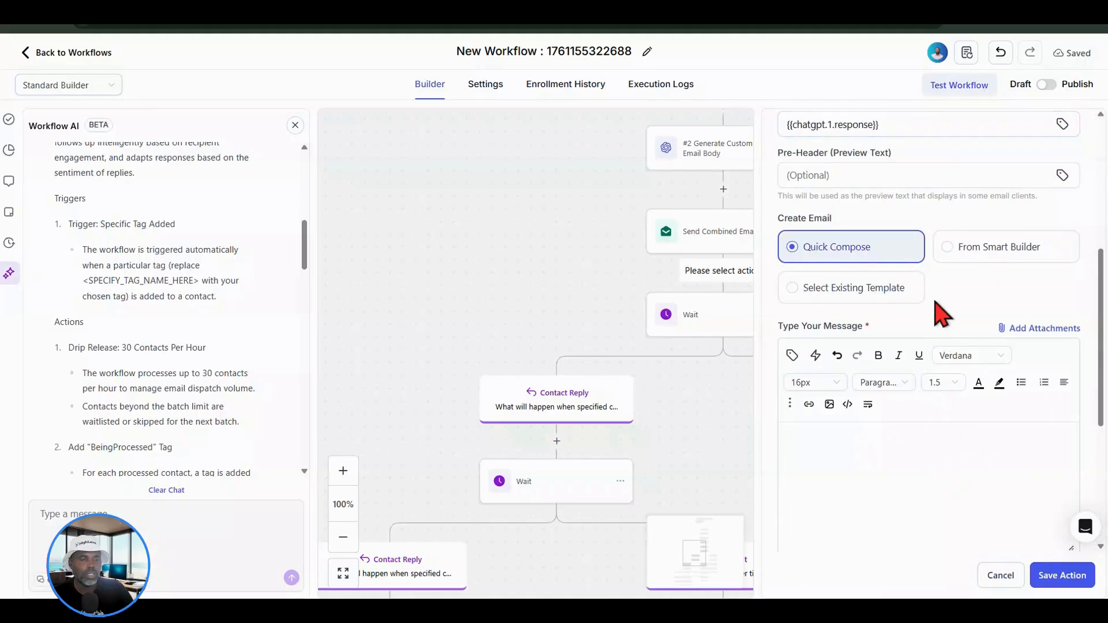
click(792, 355)
click(835, 303)
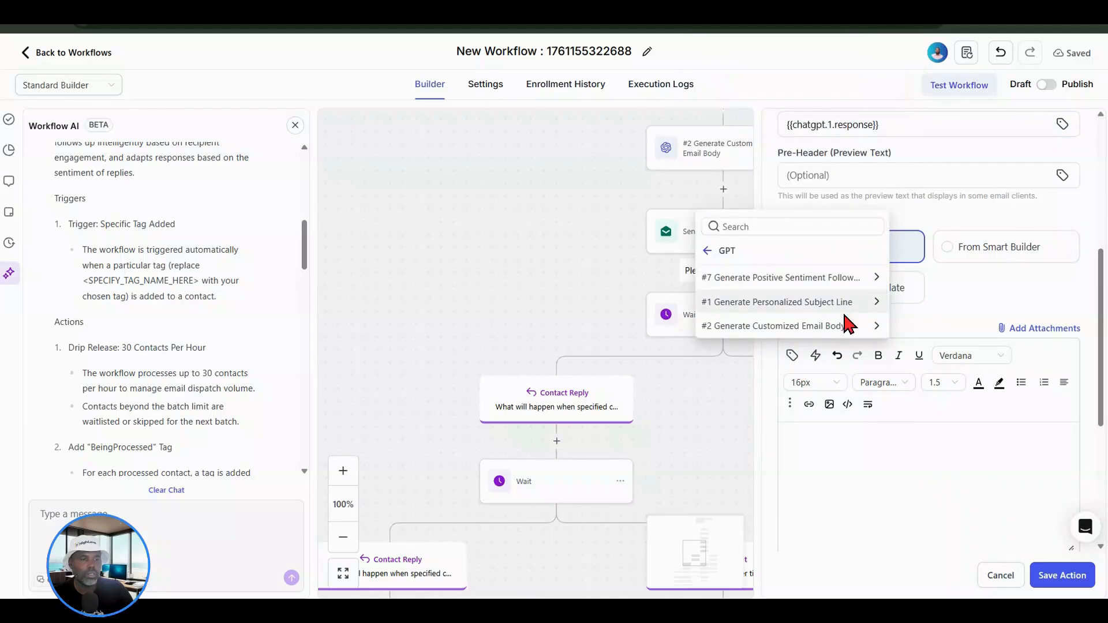
click(848, 325)
click(805, 328)
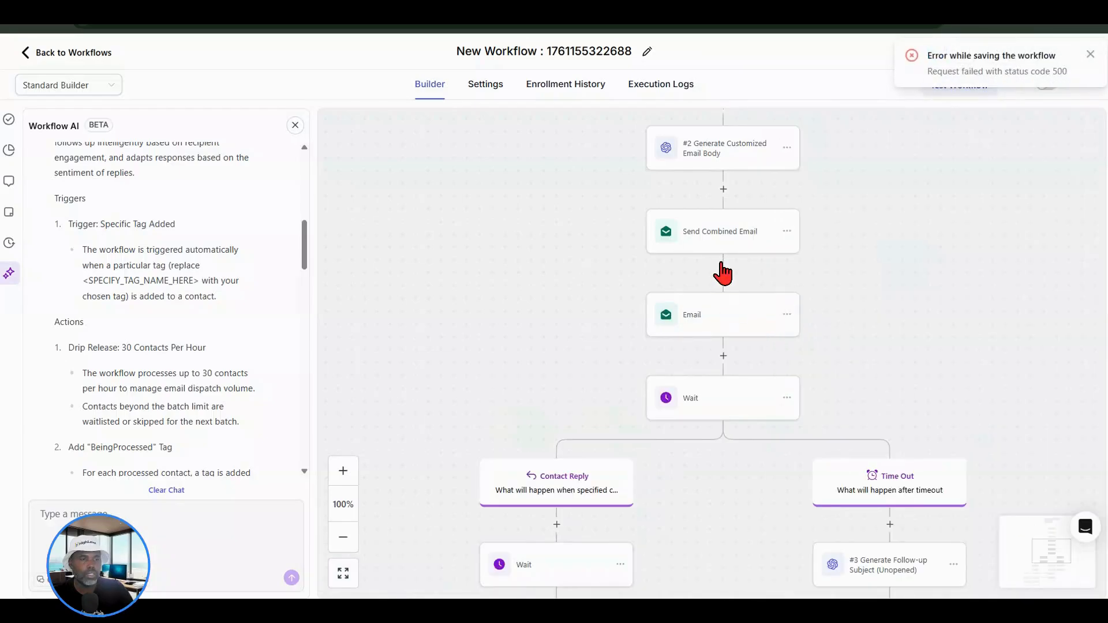
Reopen the Wait action below the new email, check which email steps it can wait for, and close it without saving
click(760, 398)
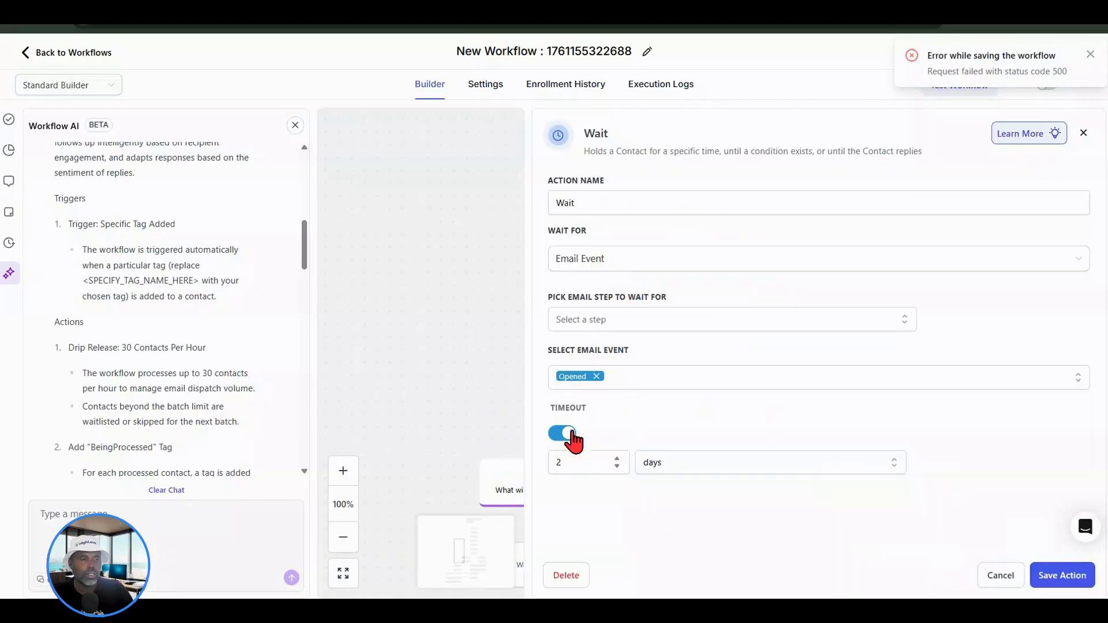
click(635, 324)
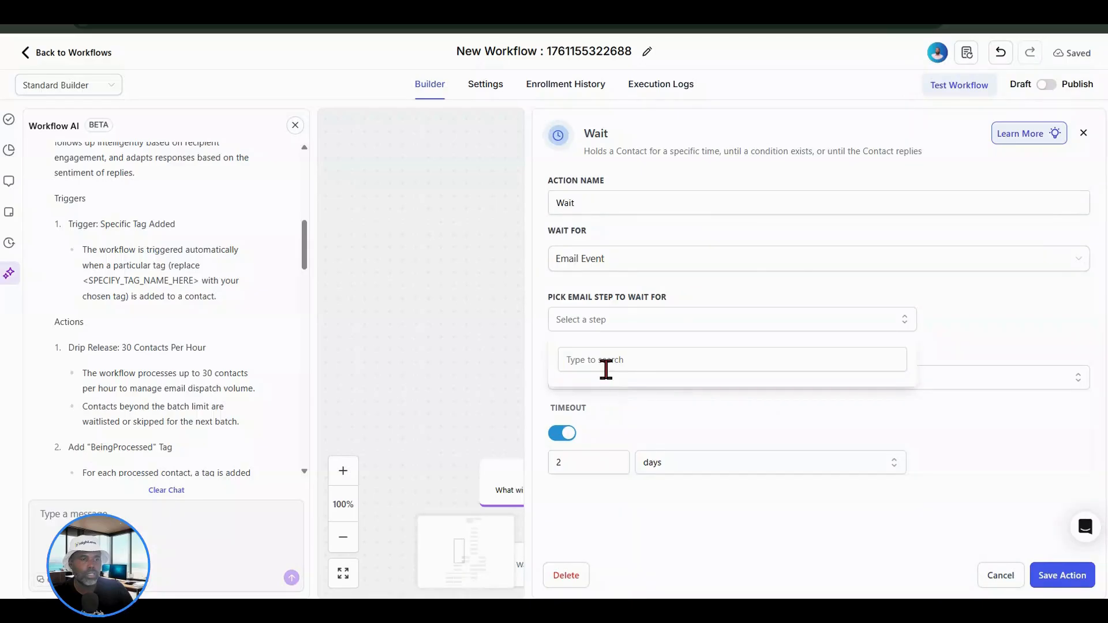
click(831, 277)
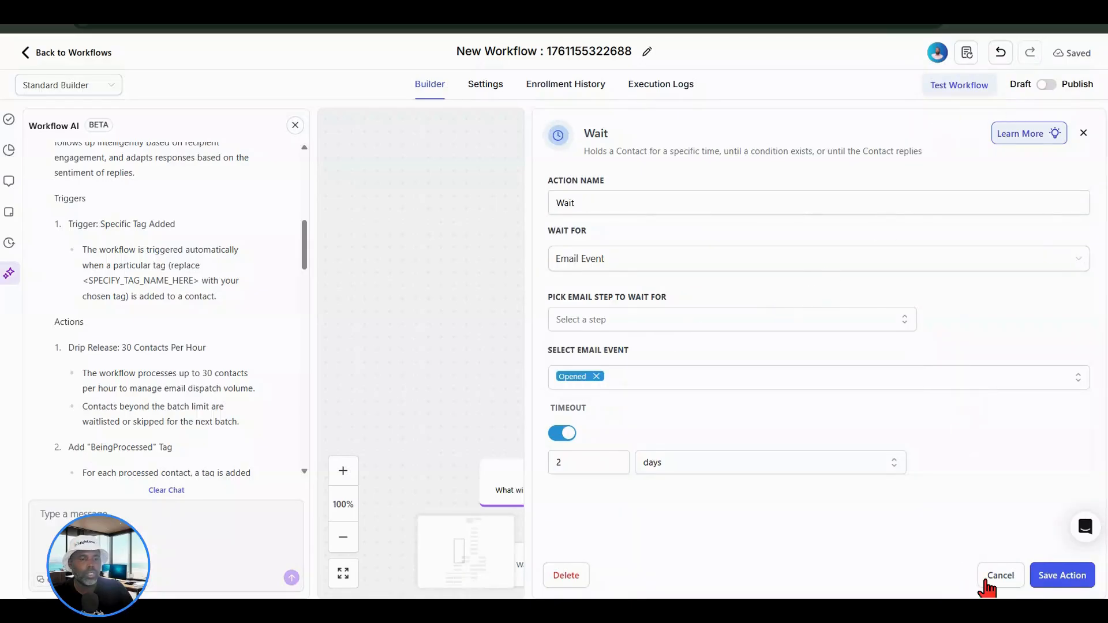
key(Escape)
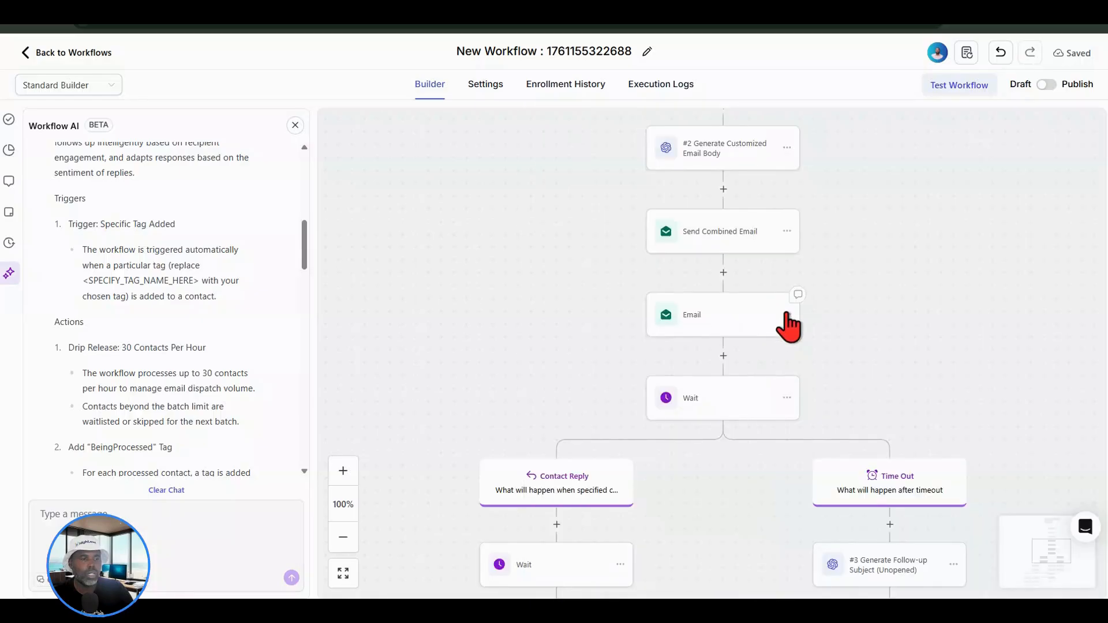
Delete the added Email action between "Send Combined Email" and the Wait, and dismiss the error notification
click(787, 314)
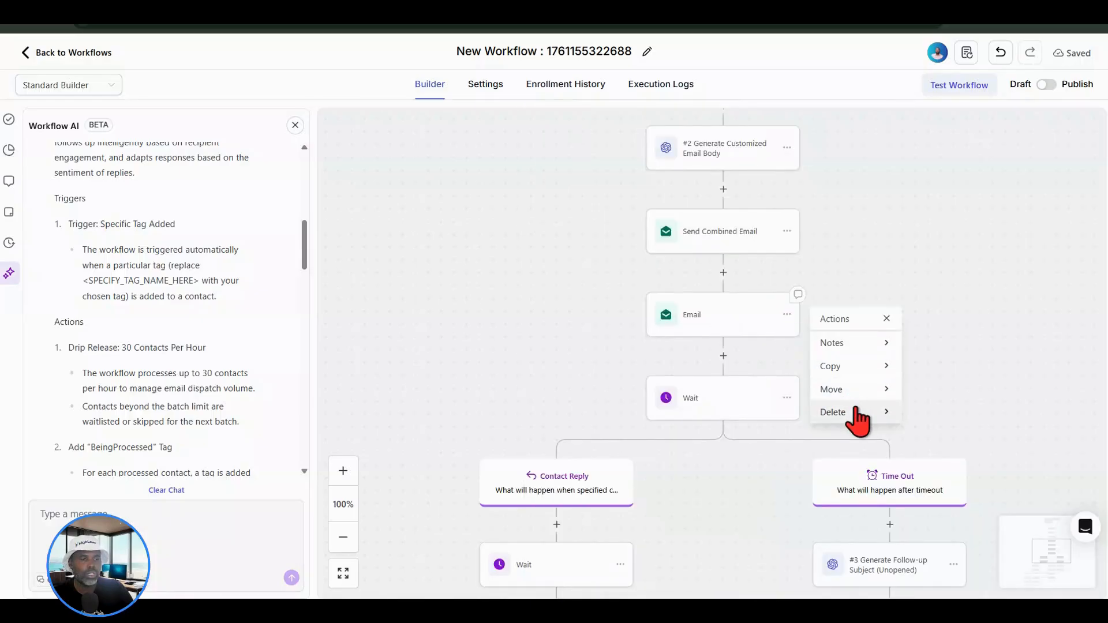
click(855, 411)
click(937, 344)
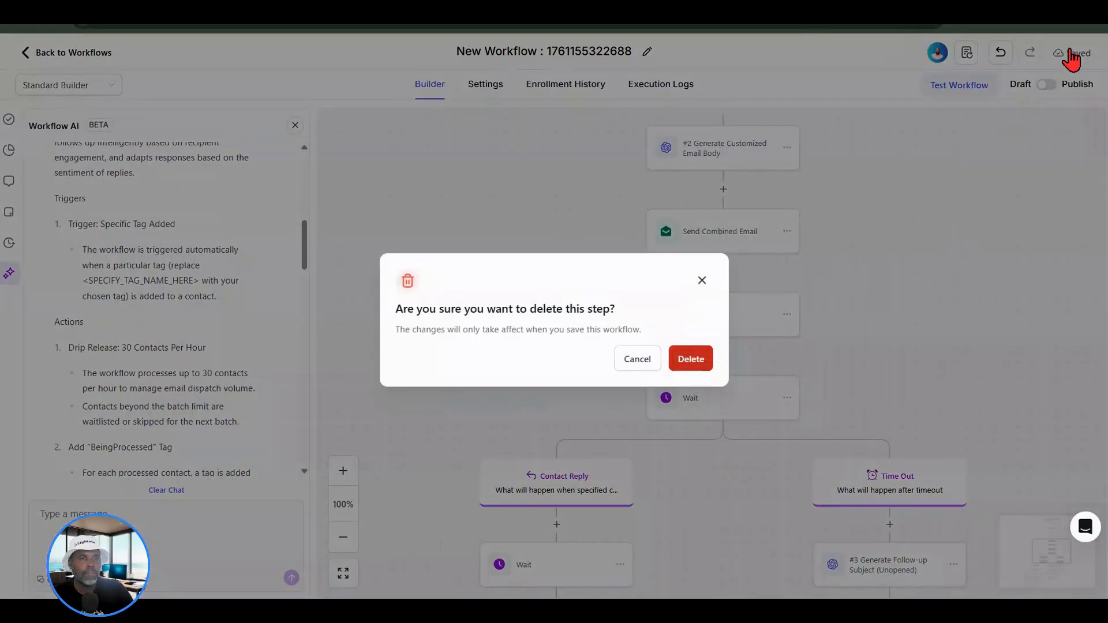
click(704, 359)
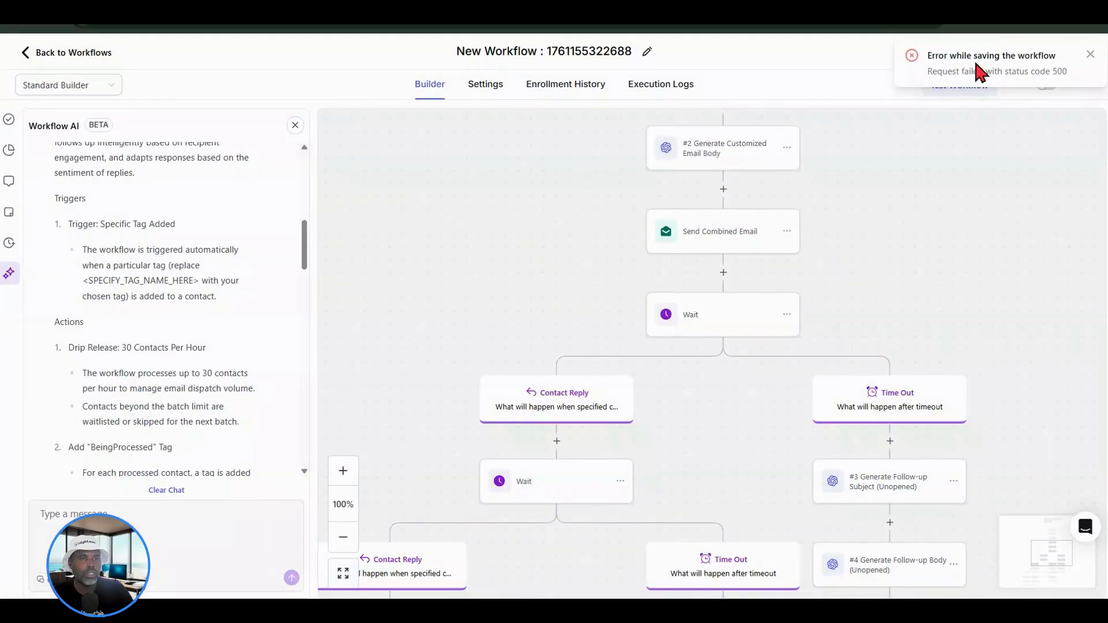
click(1090, 54)
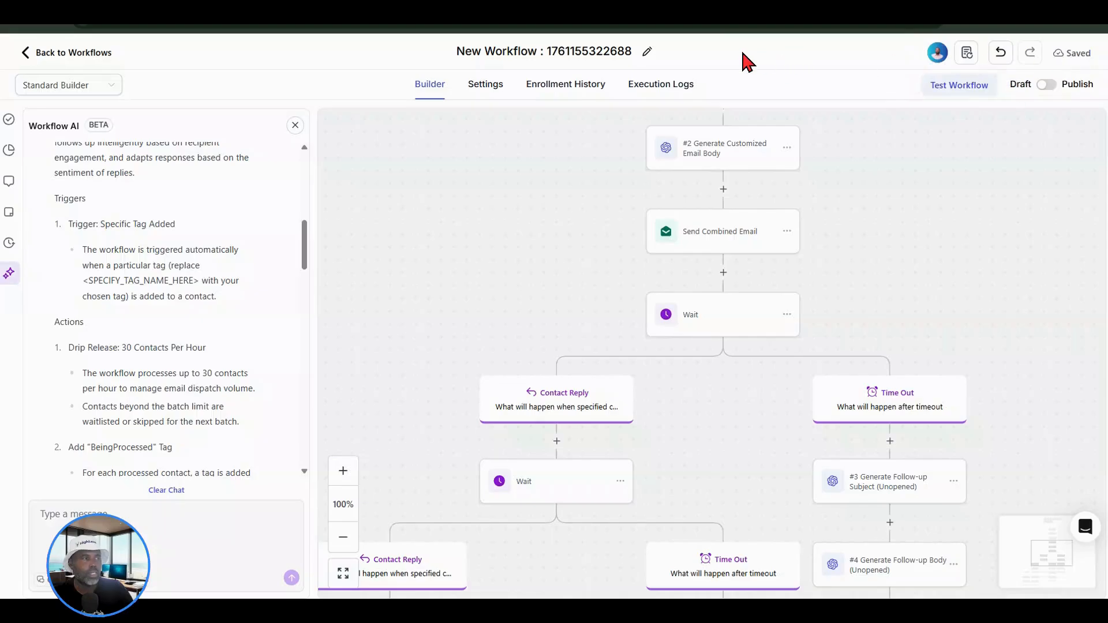
Rename the workflow as "Buy Or Die" Email Sequence, with quotation marks around Buy Or Die
click(647, 52)
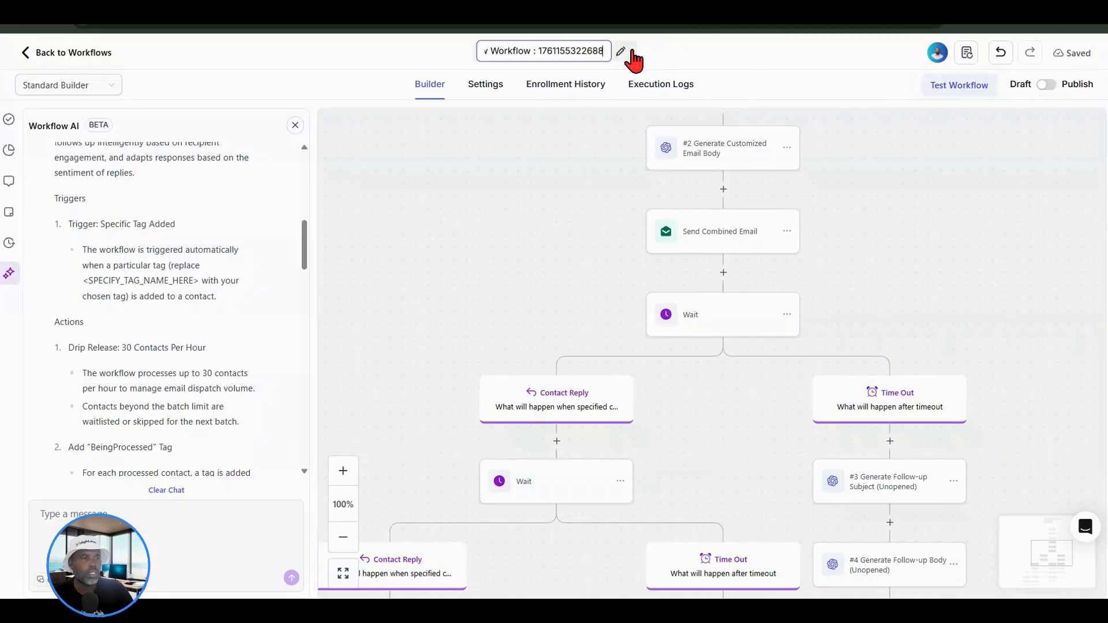
triple_click(597, 51)
text(Sequence)
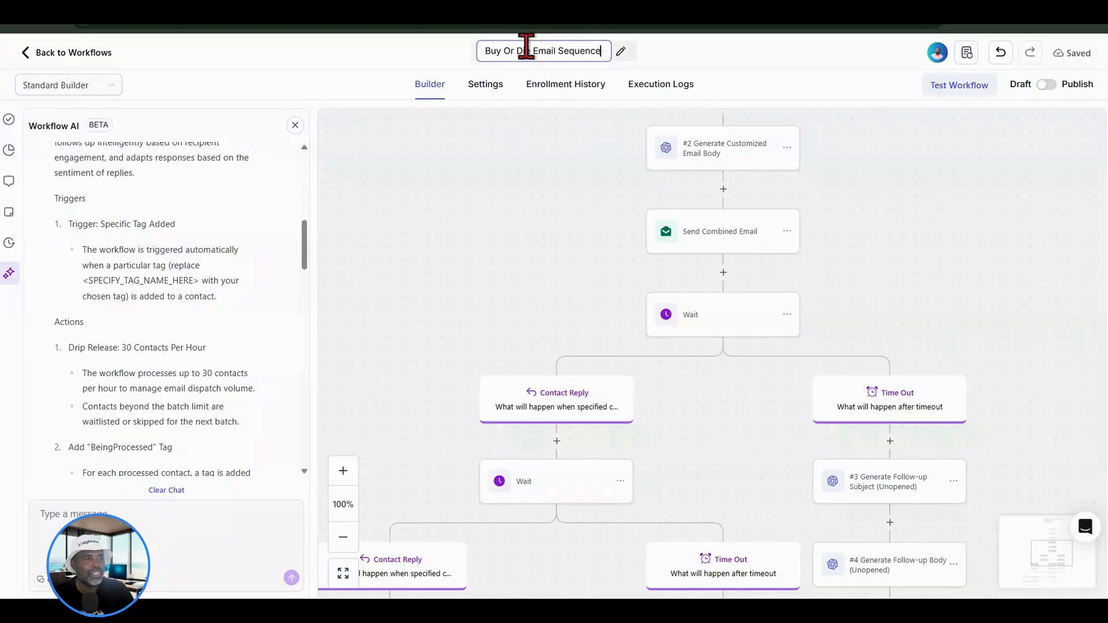
drag(529, 50, 483, 51)
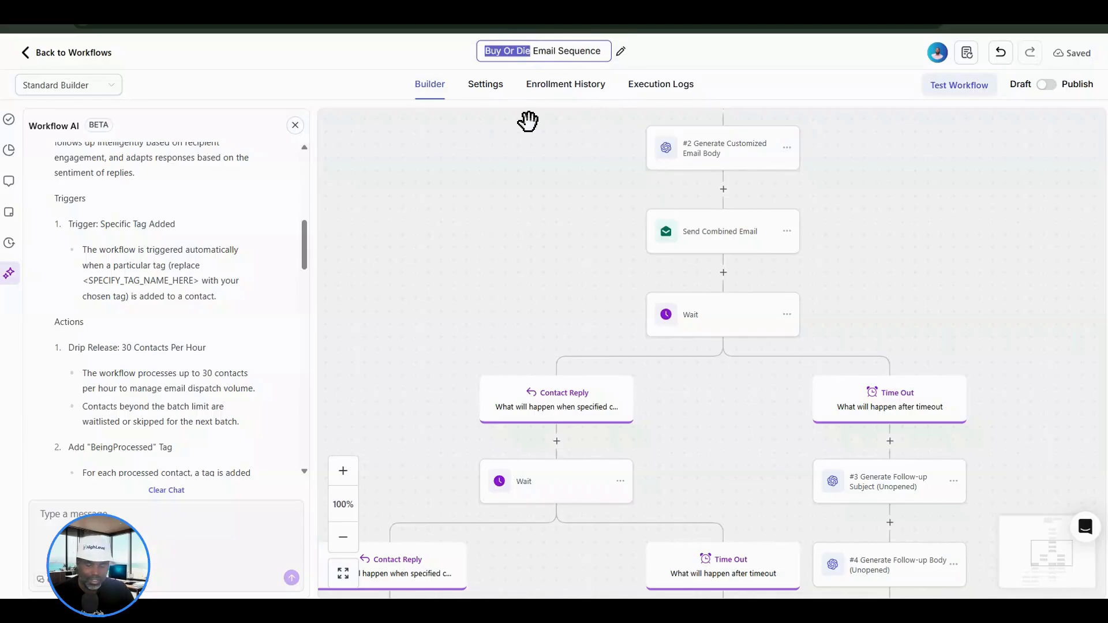
text(')
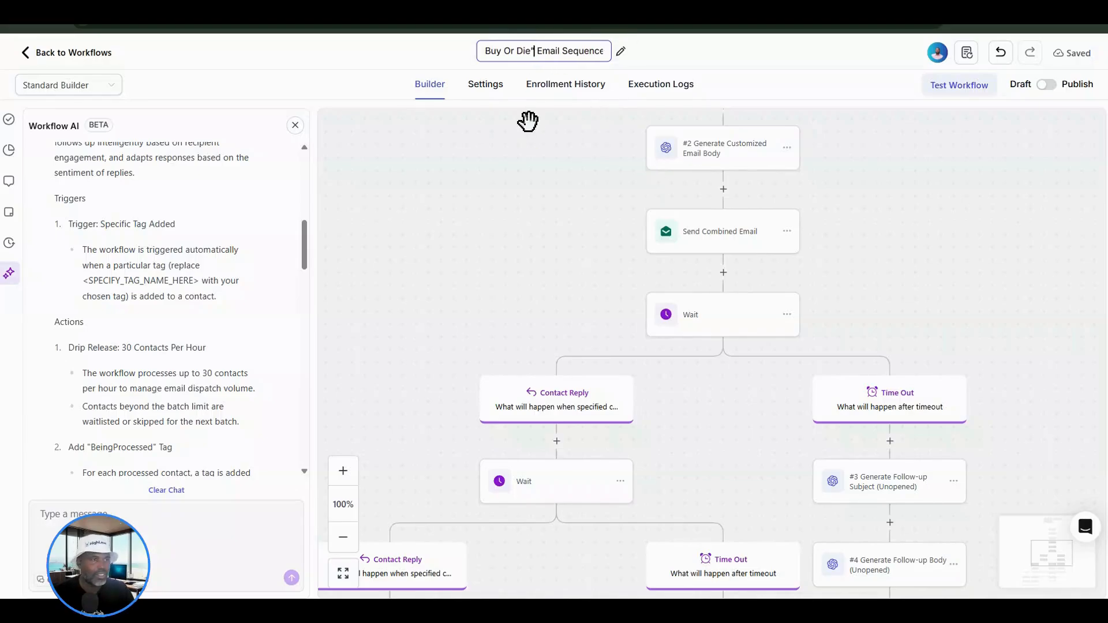
click(485, 51)
text(")
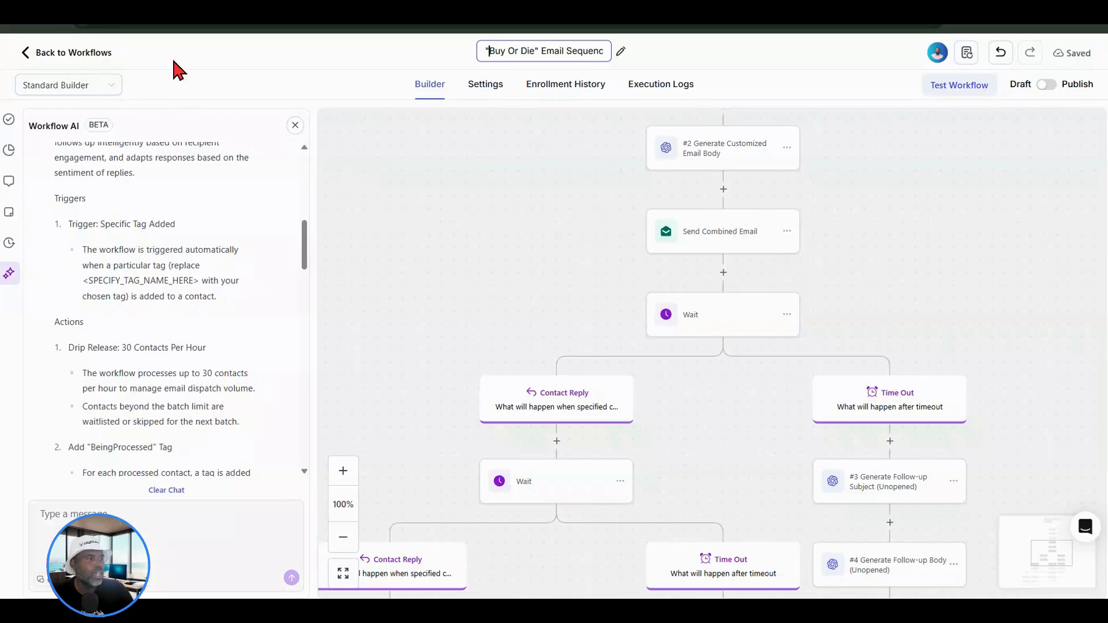
Try to return to the workflows list, cancel leaving with unsaved changes, and dismiss the error notification
click(65, 58)
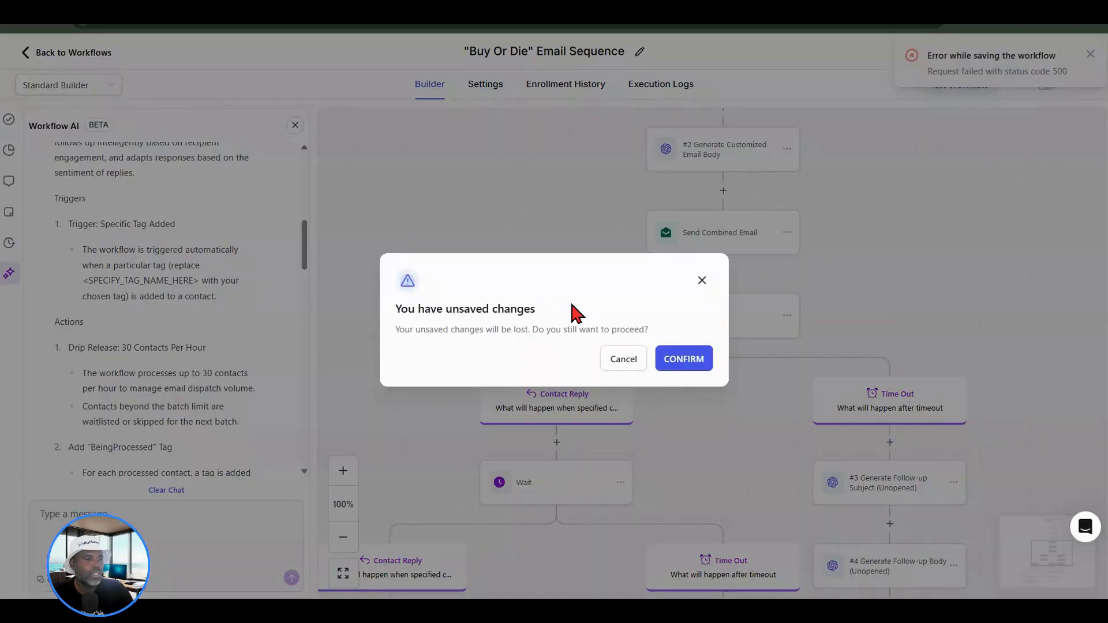
click(702, 281)
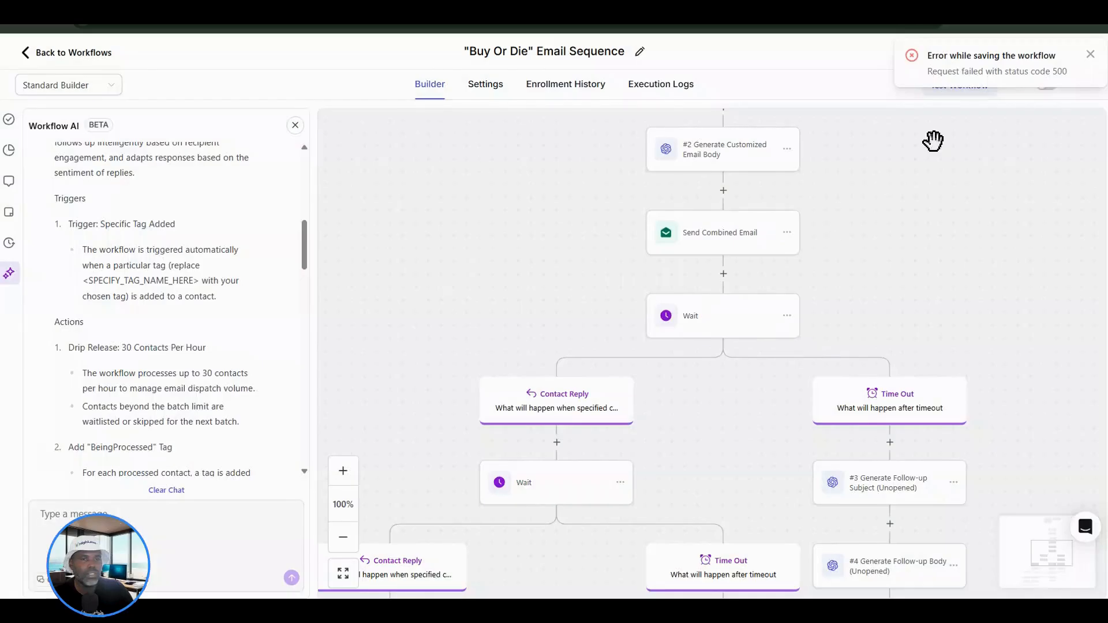
click(1089, 54)
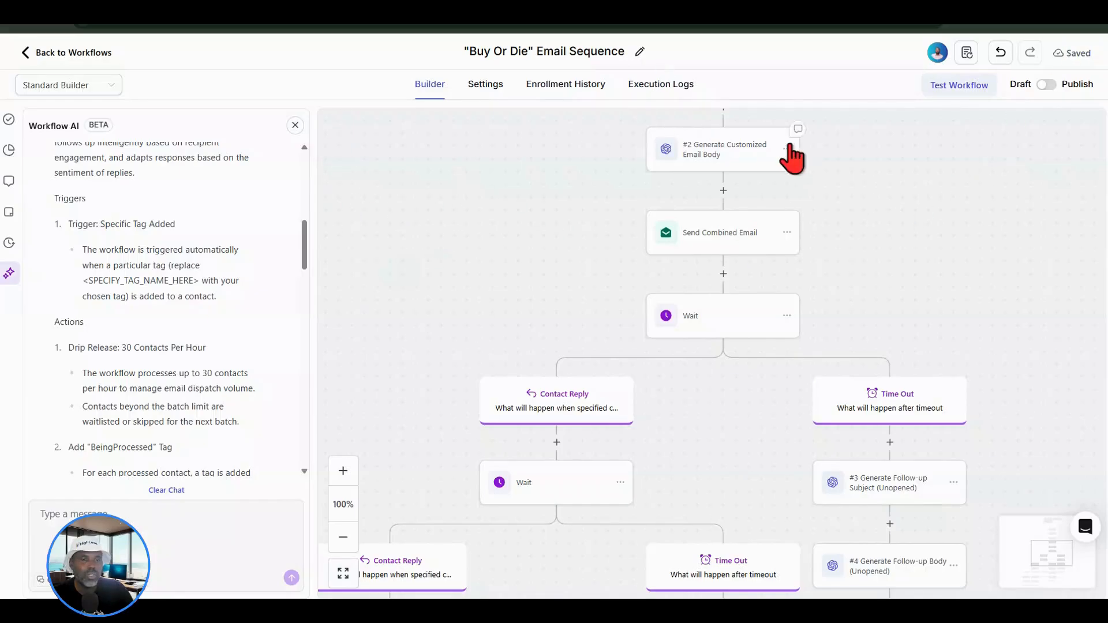
Switch the workflow from Draft to Publish and try to save it
click(1043, 85)
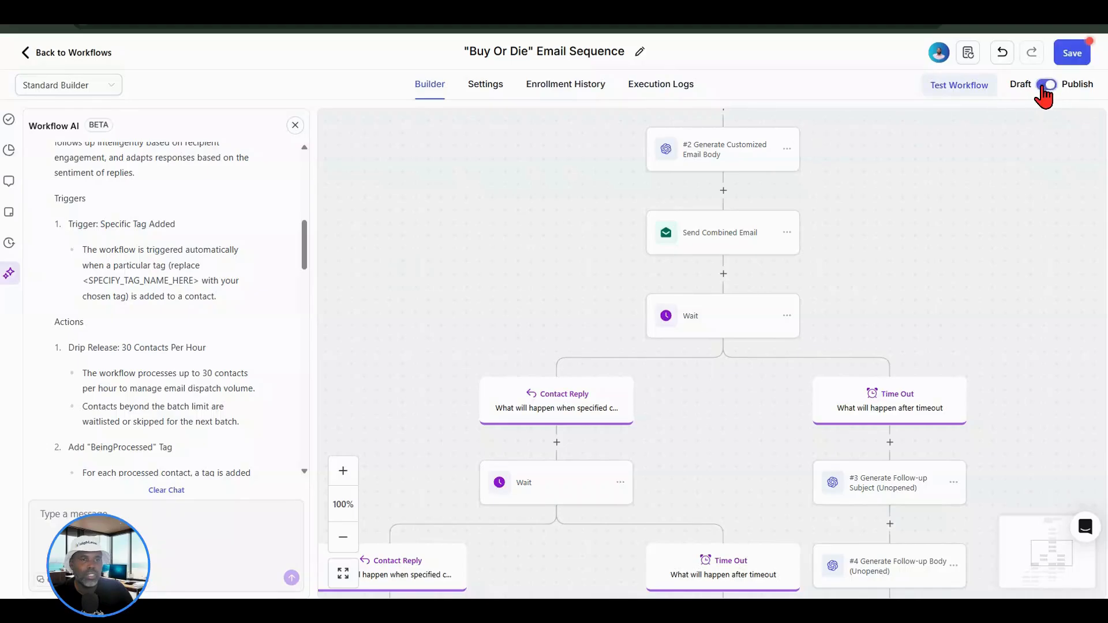
click(1071, 57)
scroll(728, 290, down, 1)
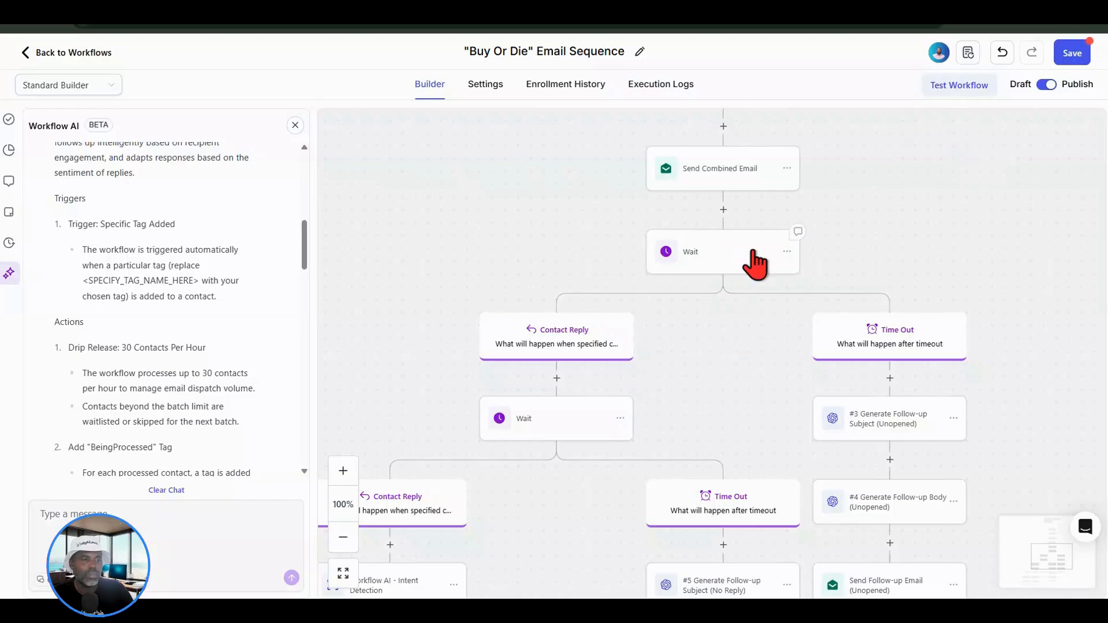
Set the second Wait, in the Contact Reply branch, to wait for a reply to Send Combined Email and save the action
click(556, 437)
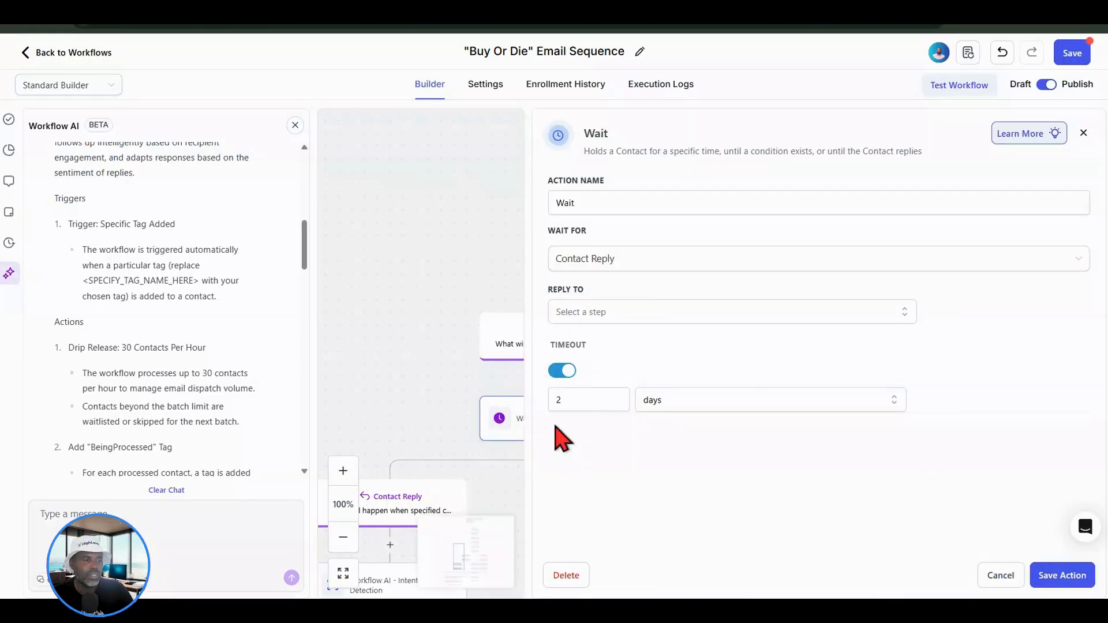
click(638, 311)
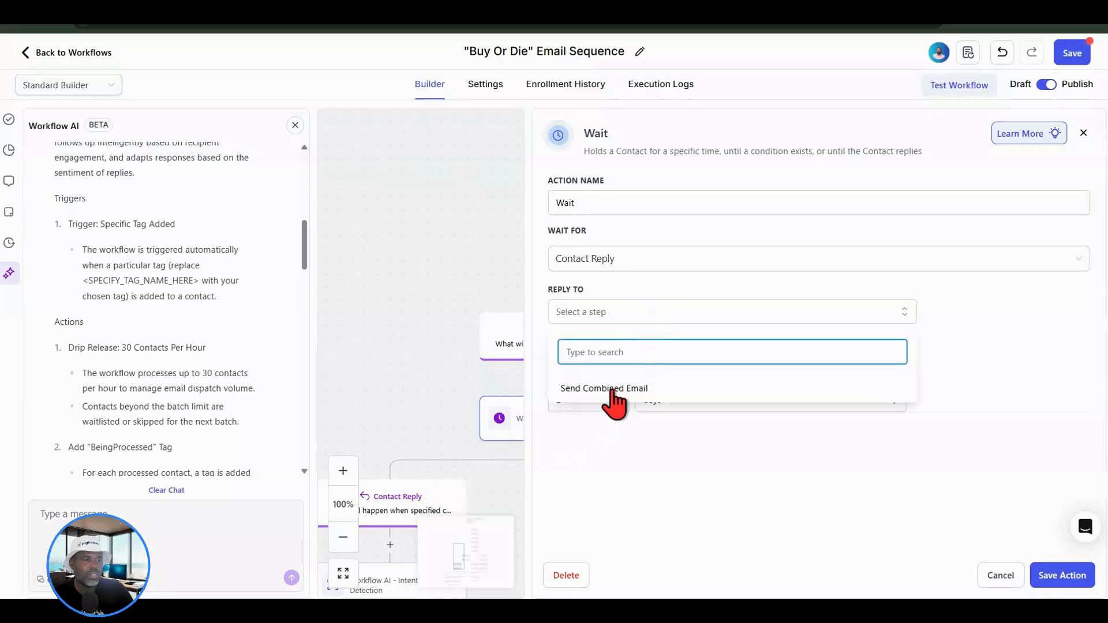
click(600, 396)
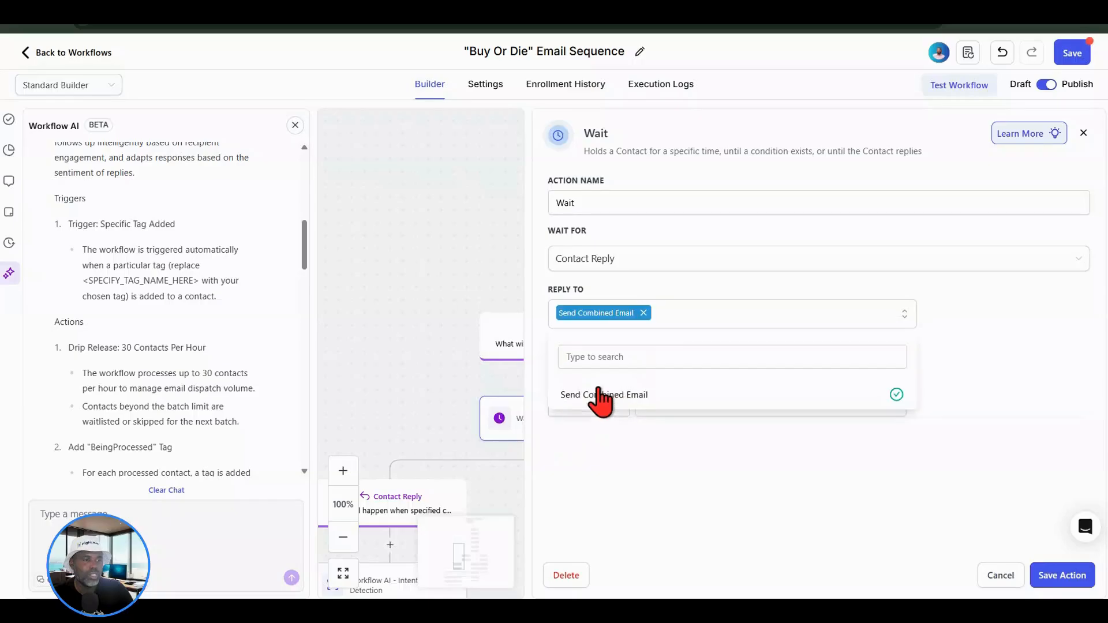
click(976, 321)
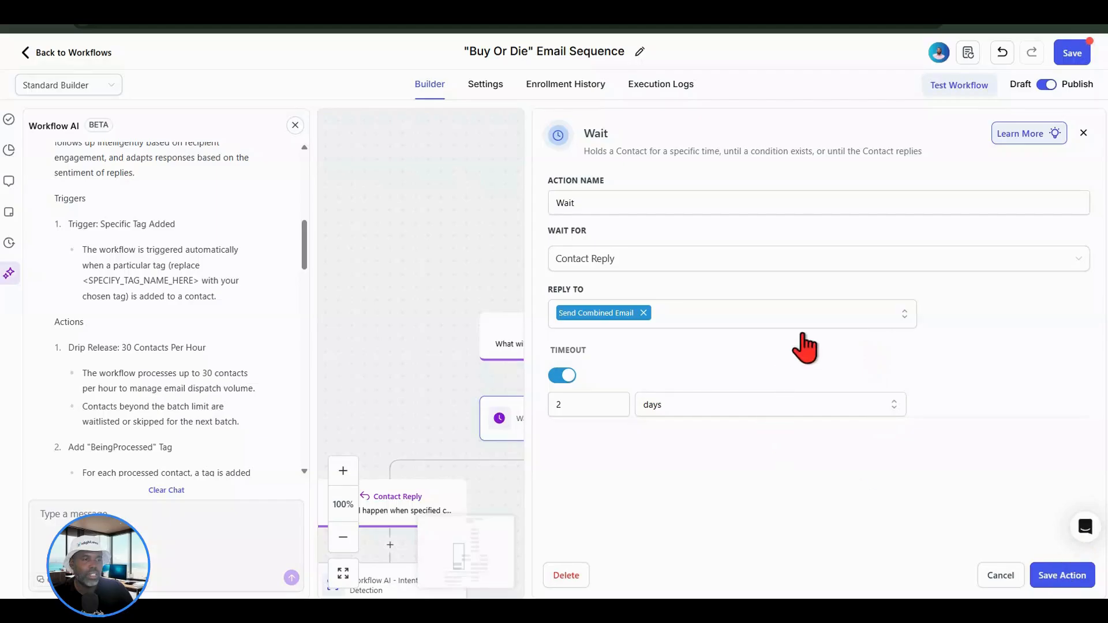
key(Escape)
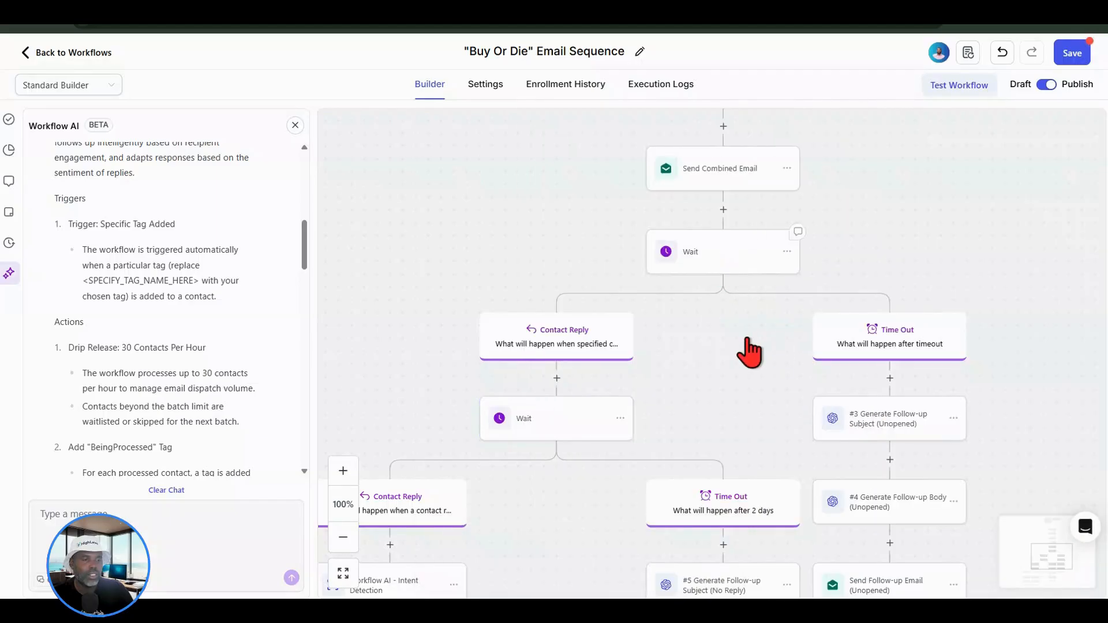
Check the selectable email steps in the first Wait below Send Combined Email and close its settings
click(692, 251)
click(645, 326)
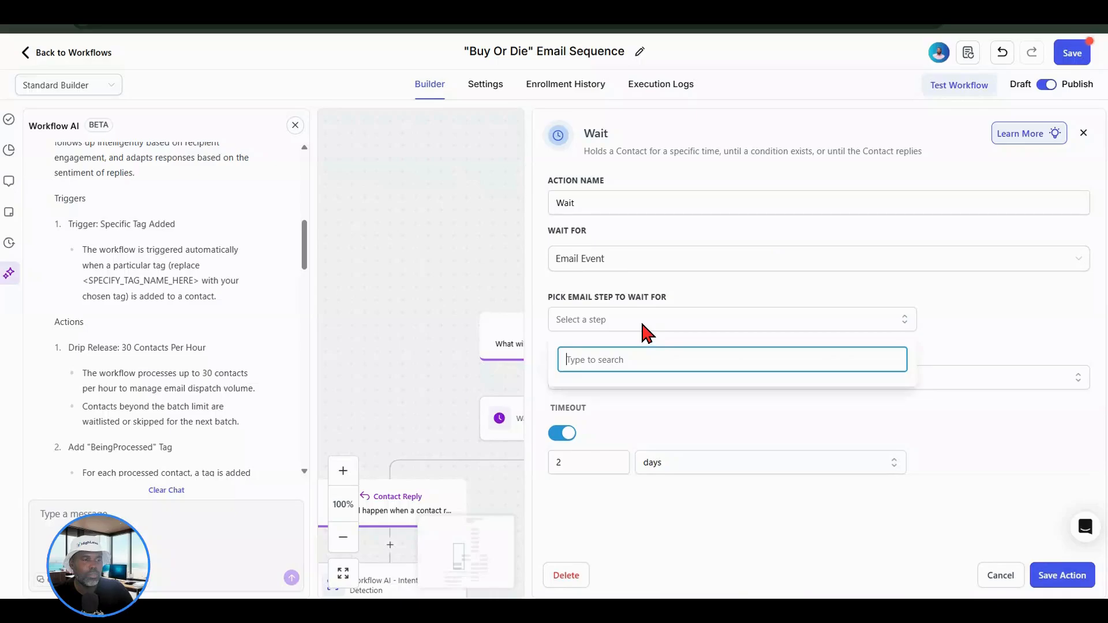
click(716, 320)
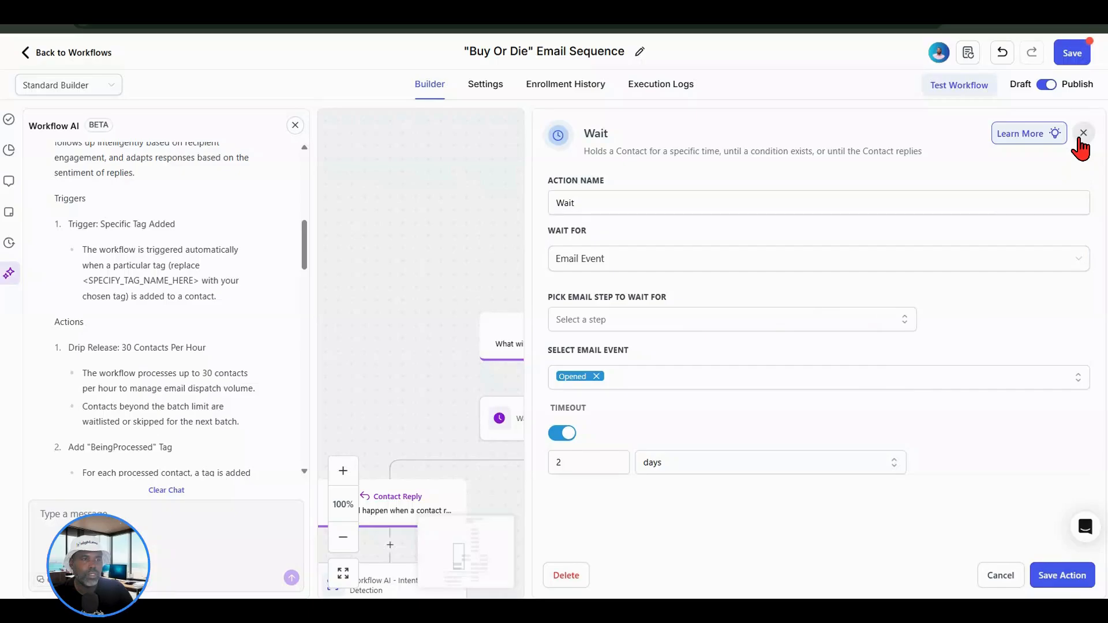
click(1081, 135)
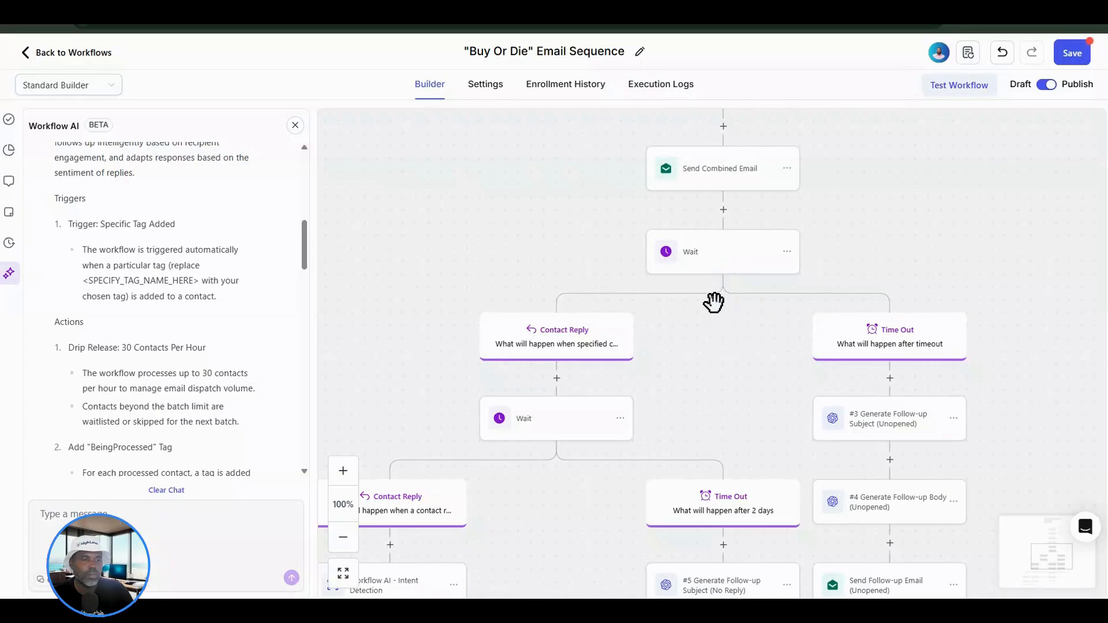
Examine the workflow branches and the second Wait's reply step options, leaving its settings without changes
scroll(714, 309, down, 3)
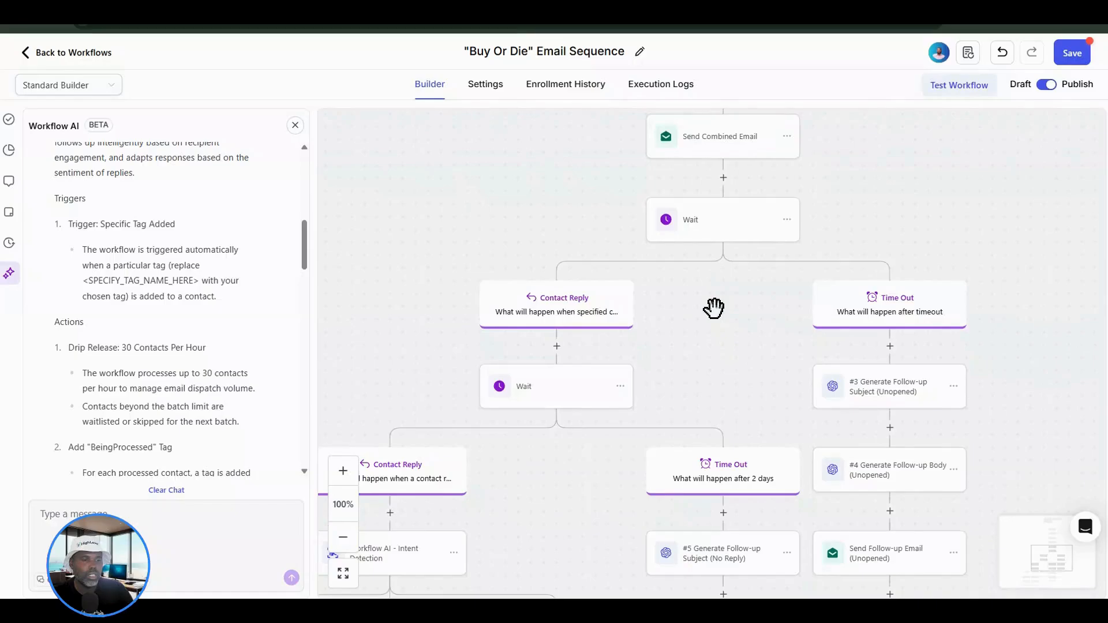
drag(682, 324, 670, 347)
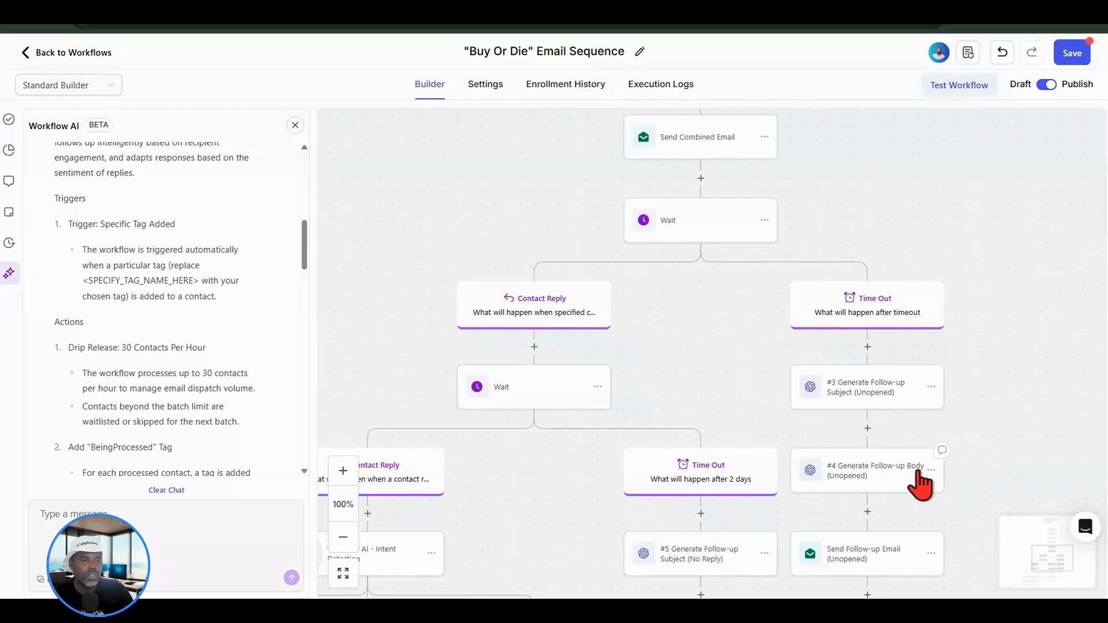
scroll(893, 482, down, 1)
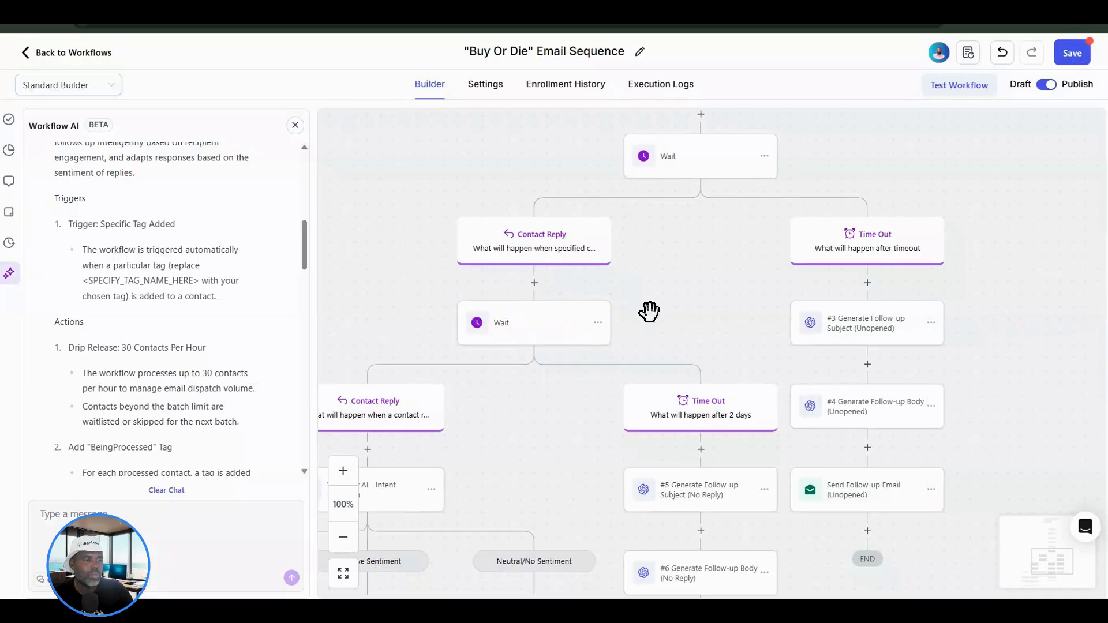
drag(568, 423, 631, 412)
click(614, 316)
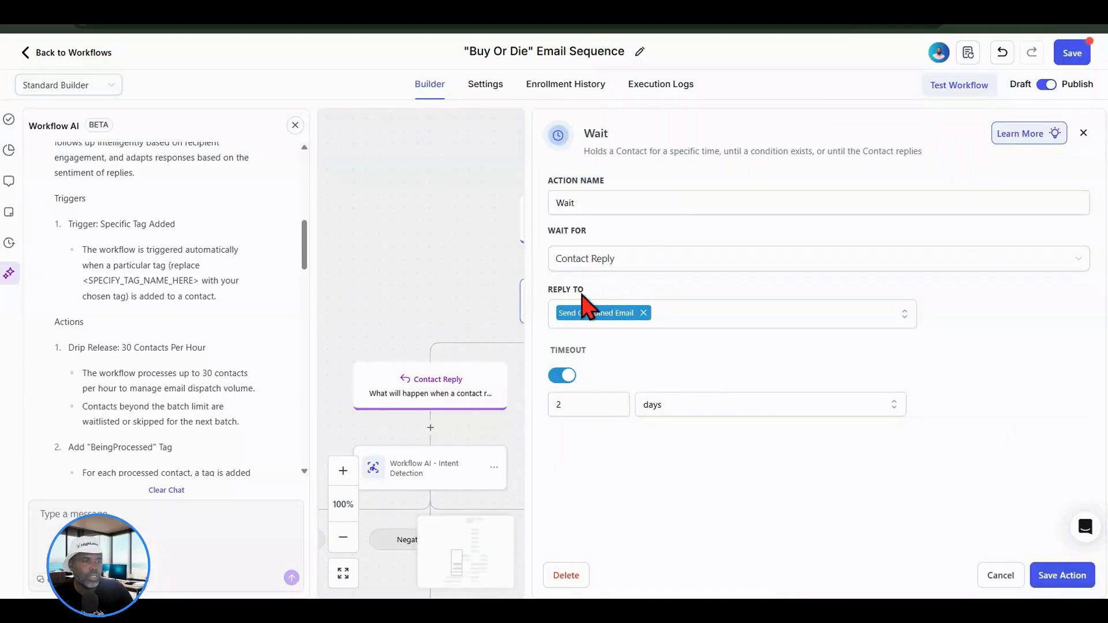
click(671, 327)
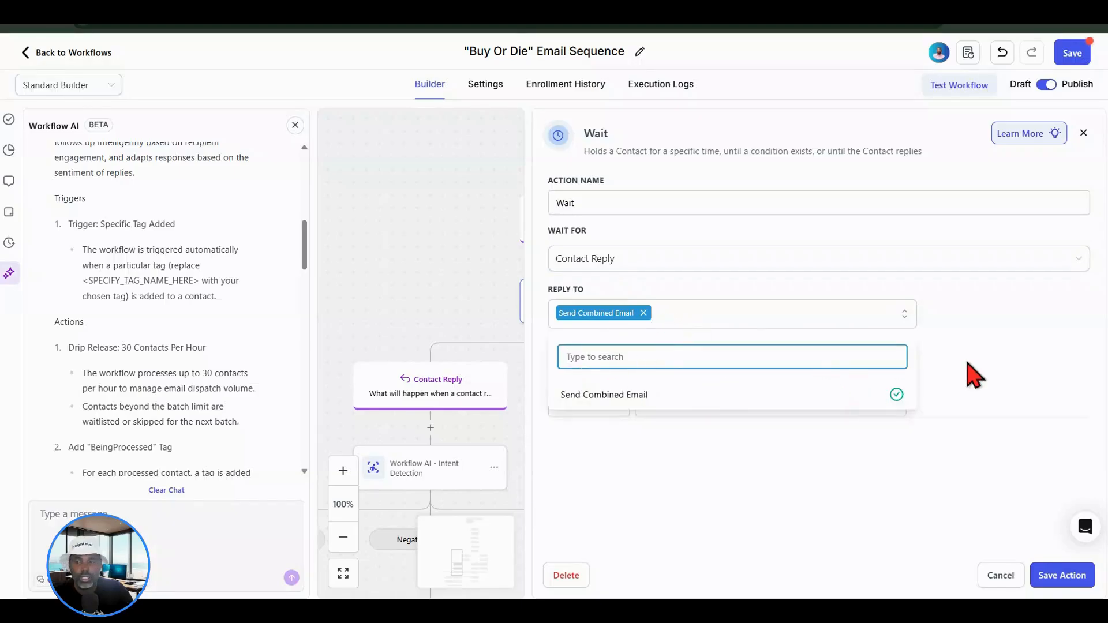
click(1005, 577)
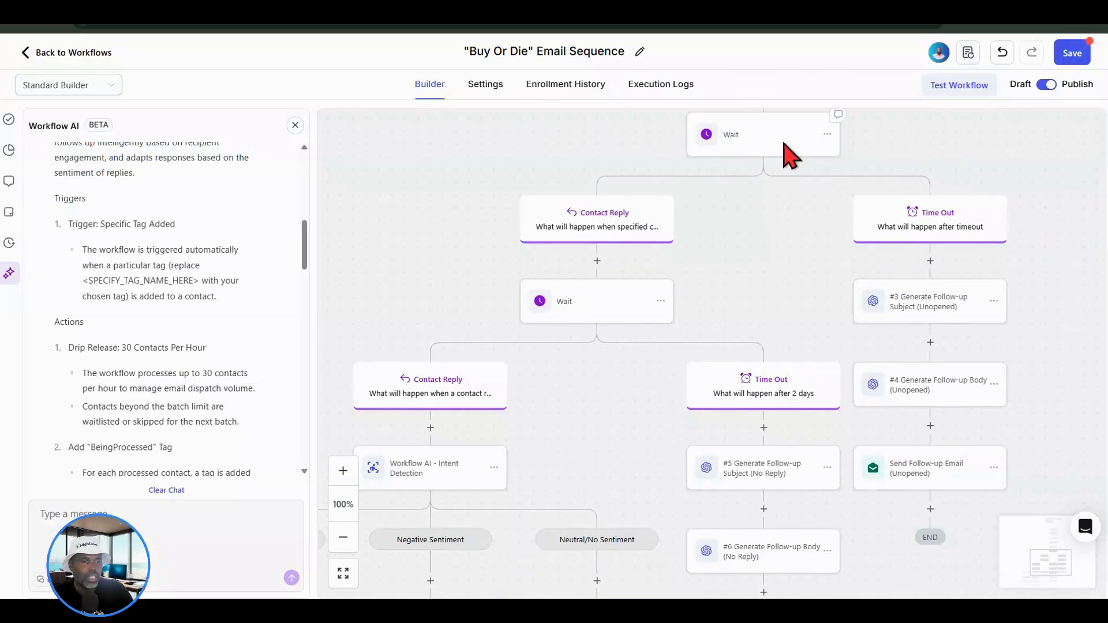
click(783, 144)
click(673, 320)
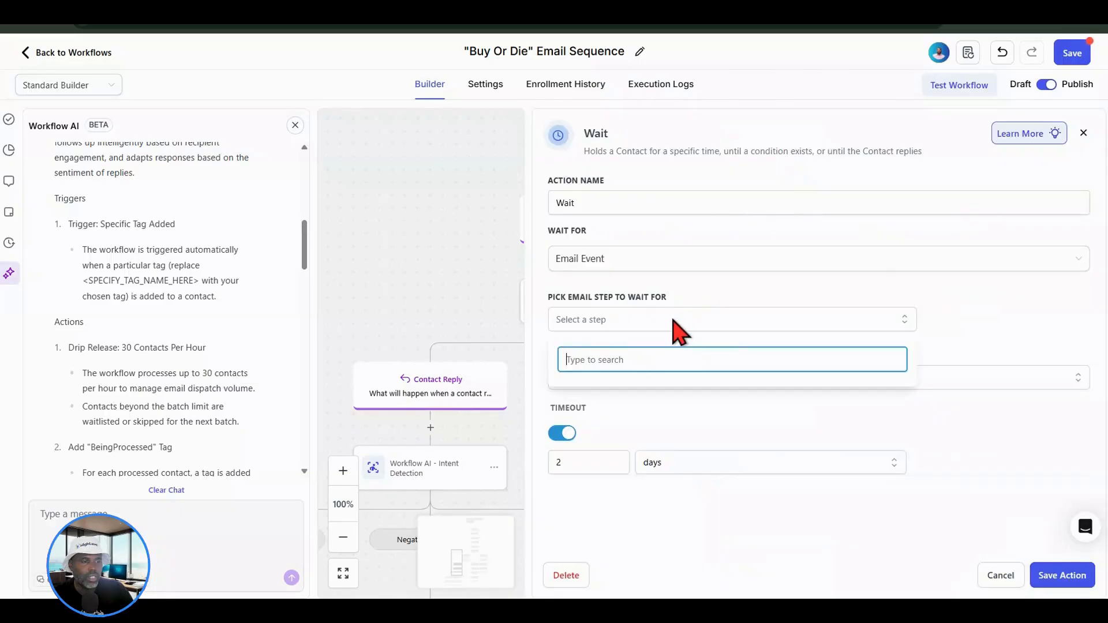
click(858, 298)
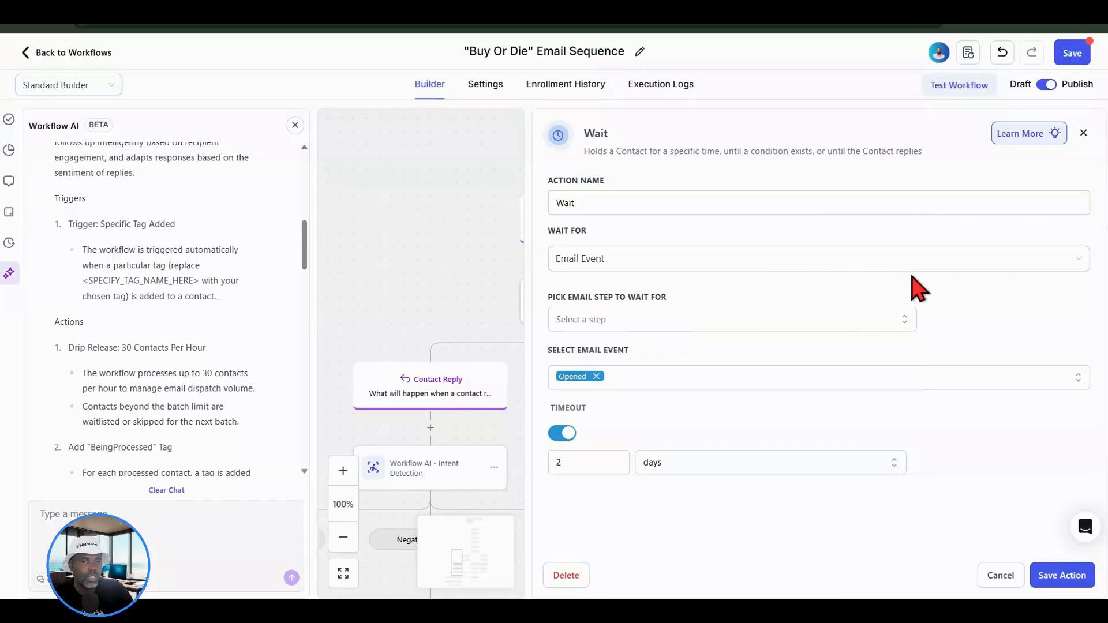
click(930, 258)
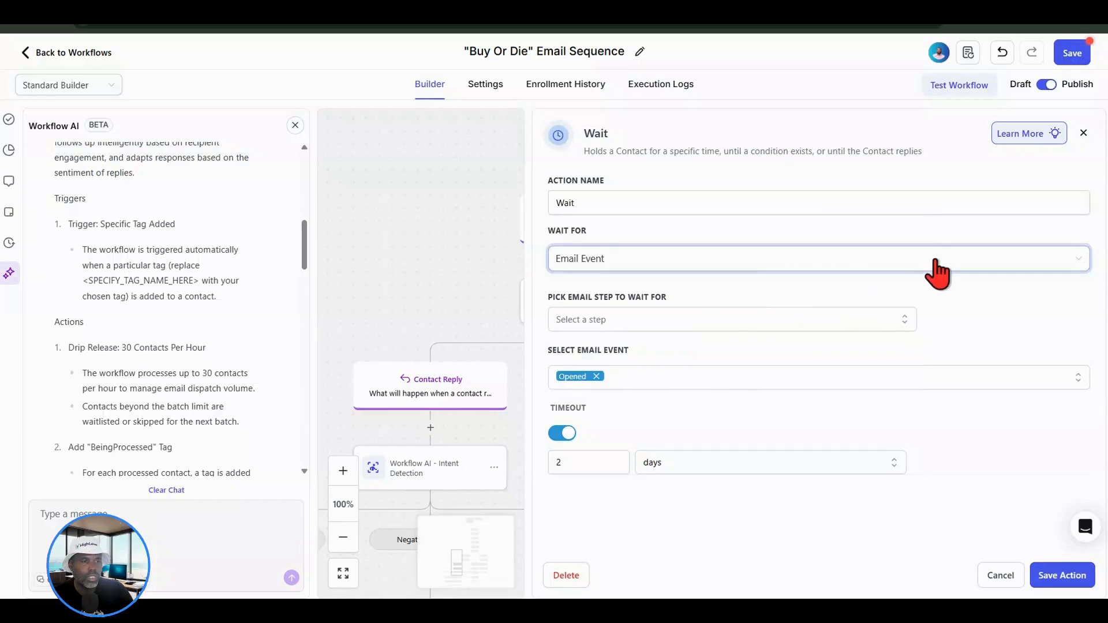
click(507, 254)
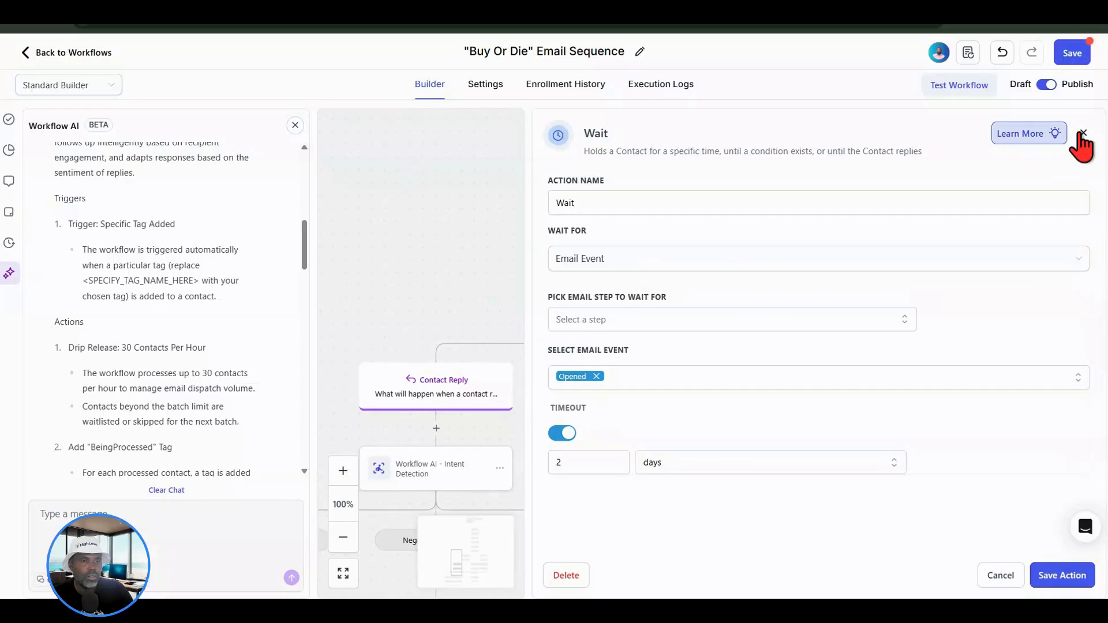
click(1072, 53)
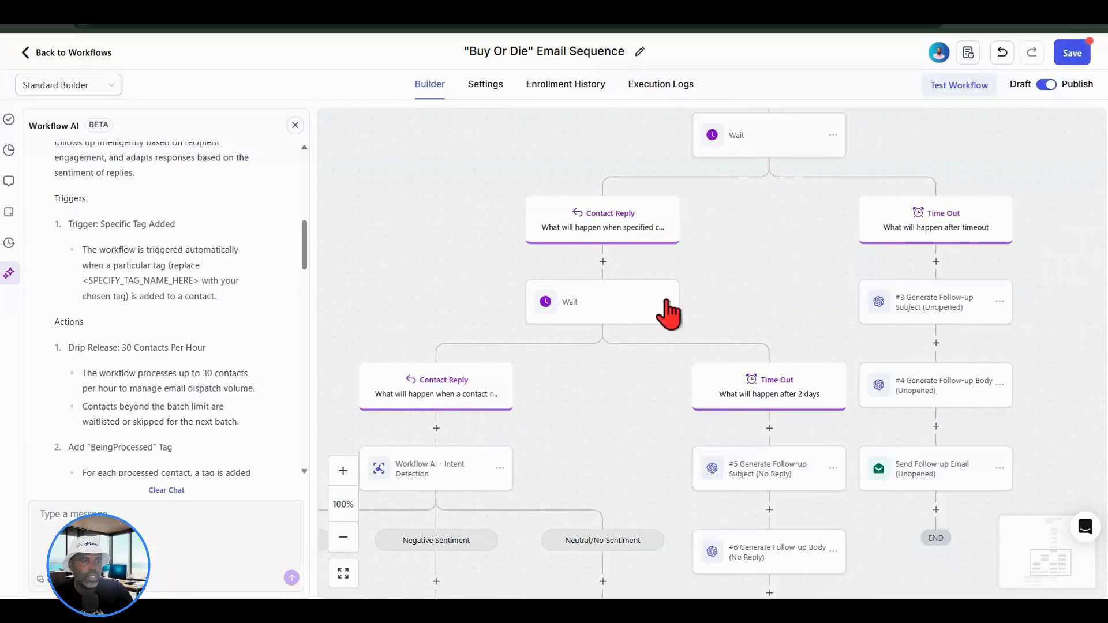
click(568, 317)
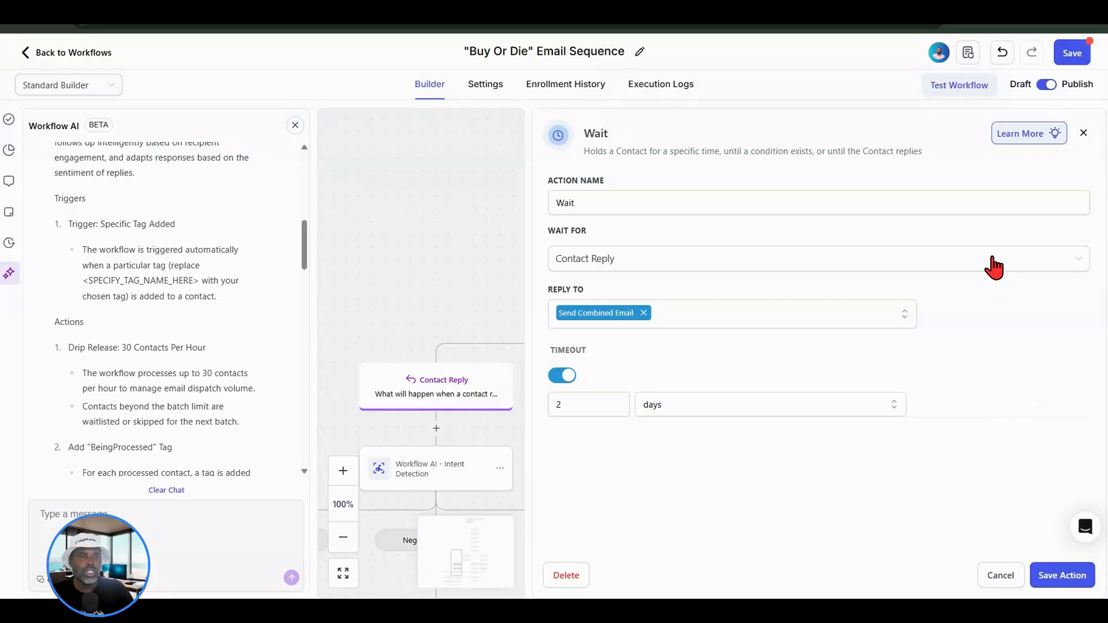
click(1000, 575)
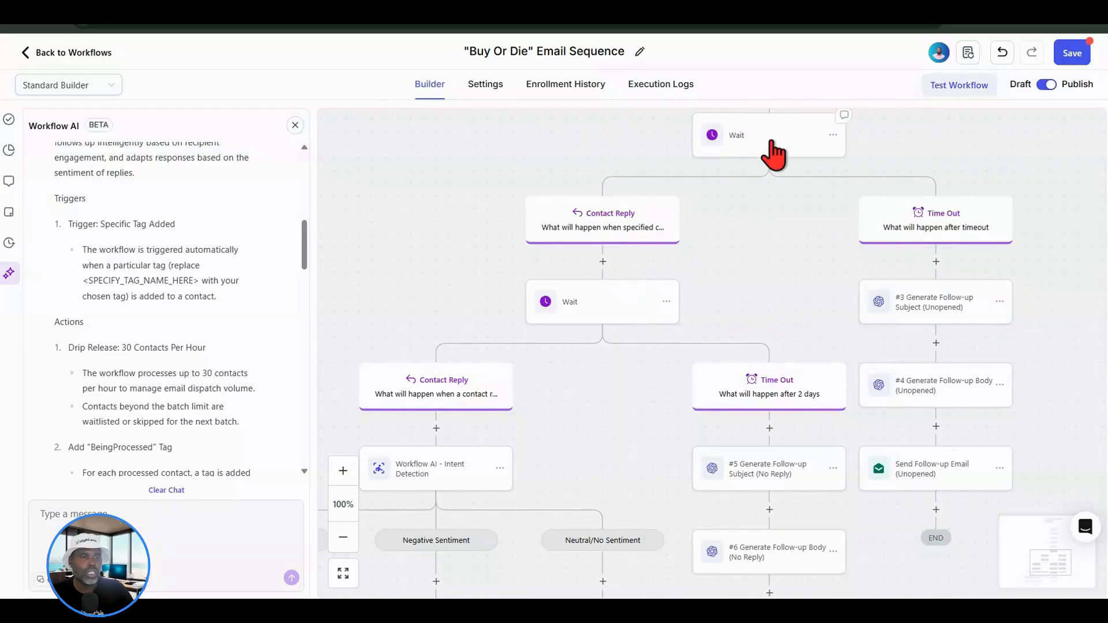
Set the first Wait to Contact Reply with Send Combined Email as the reply step, save it, and dismiss the error notification
click(697, 367)
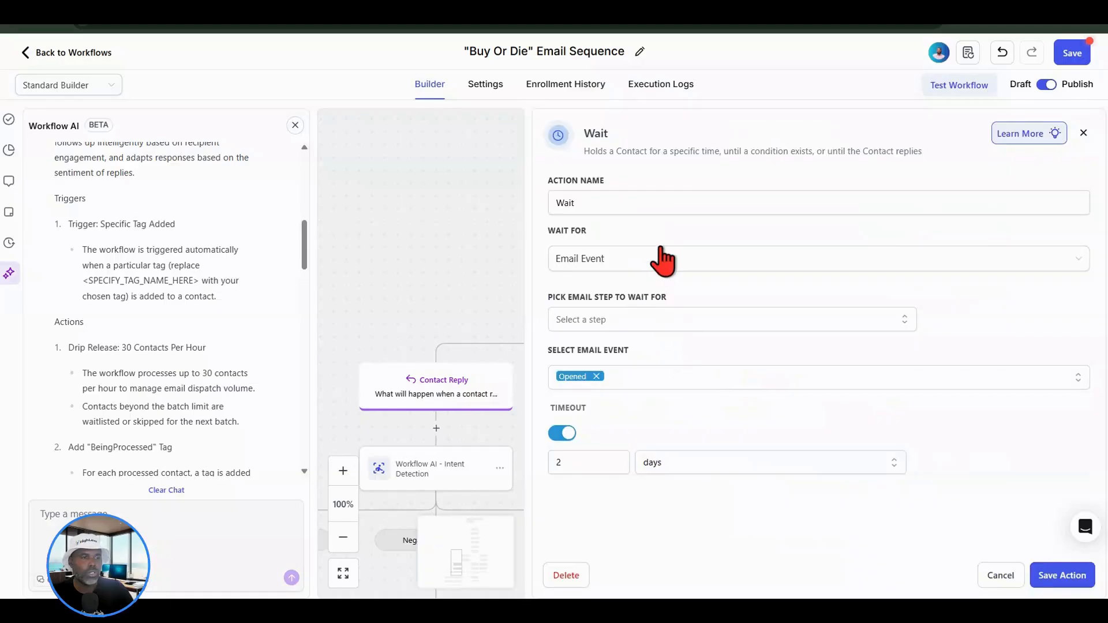
click(657, 268)
scroll(651, 374, down, 2)
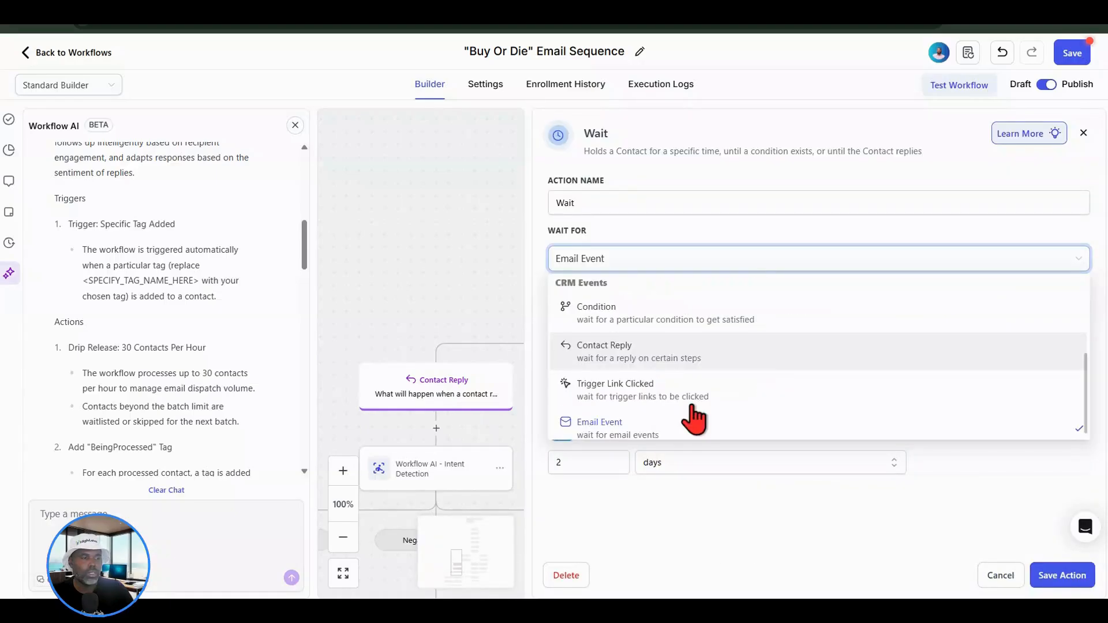
scroll(649, 335, down, 1)
click(664, 331)
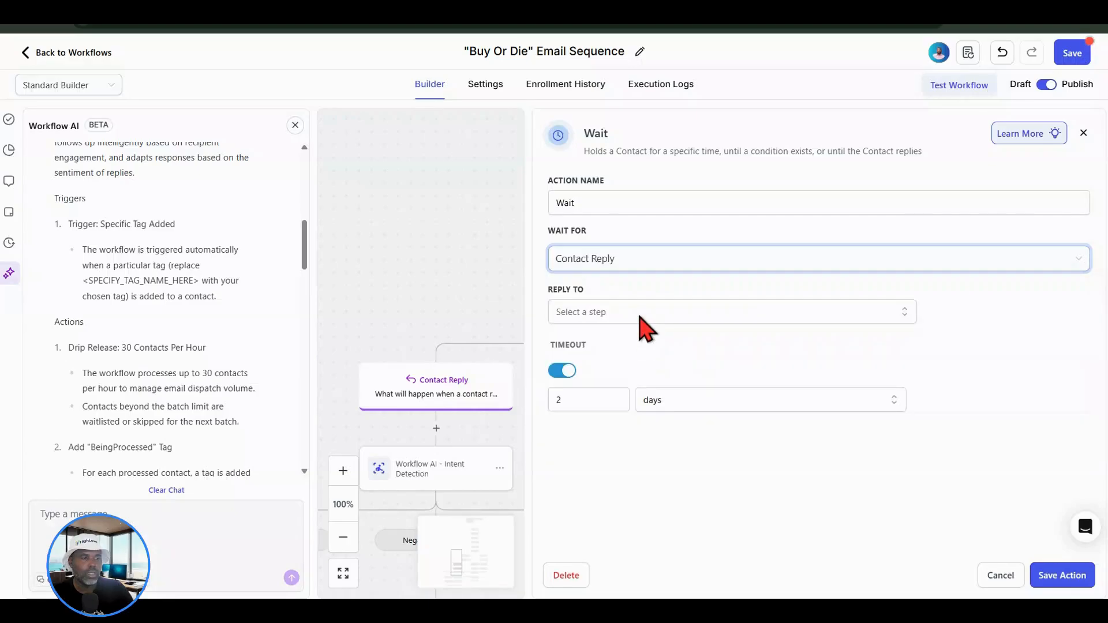
click(639, 313)
click(712, 388)
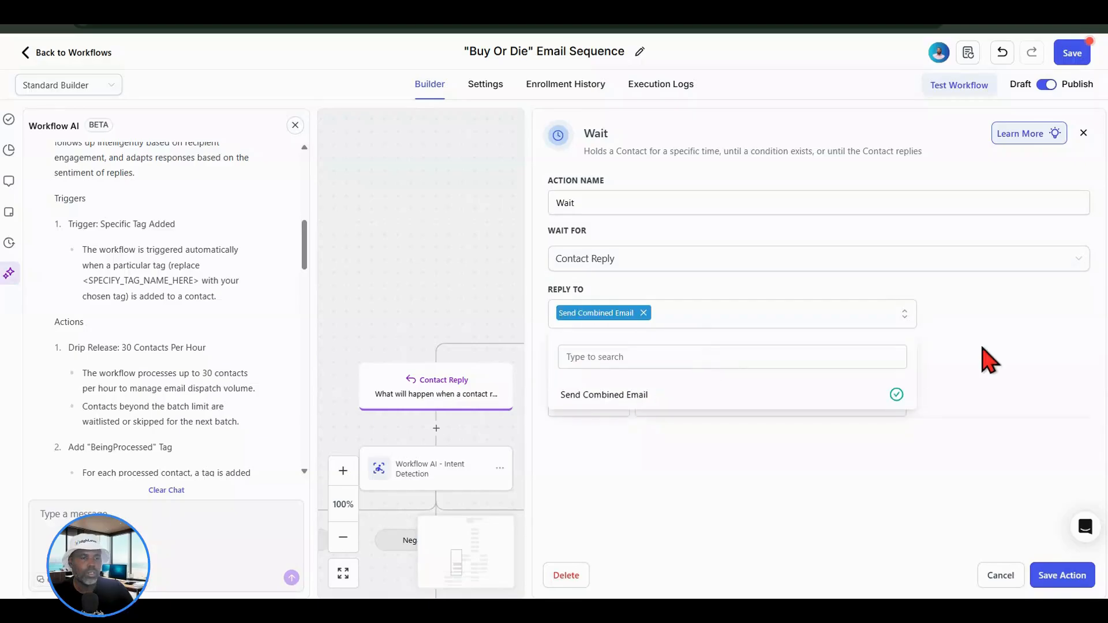
click(990, 370)
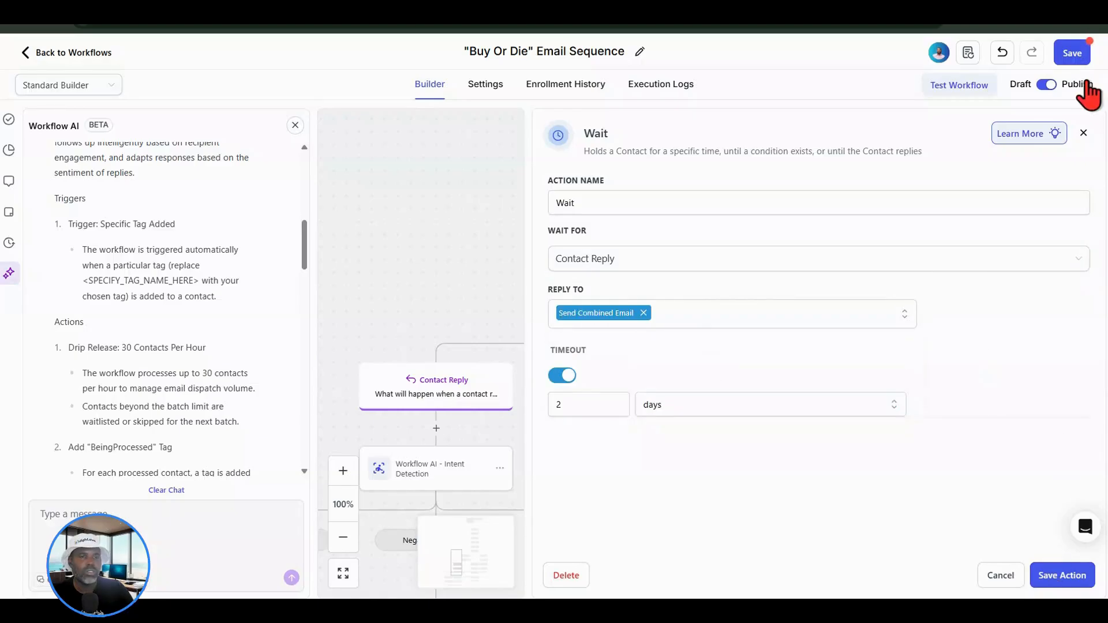
click(1062, 56)
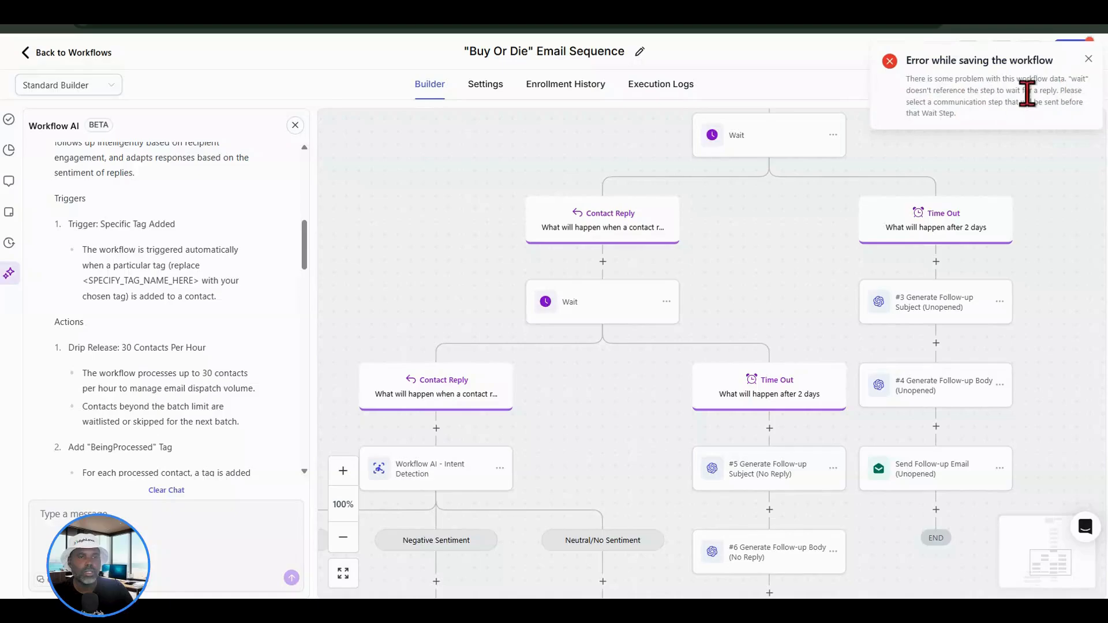
click(1088, 59)
Examine the complete workflow, including the timeout branches and the positive, negative and neutral sentiment paths down to their ends
scroll(1015, 180, down, 1)
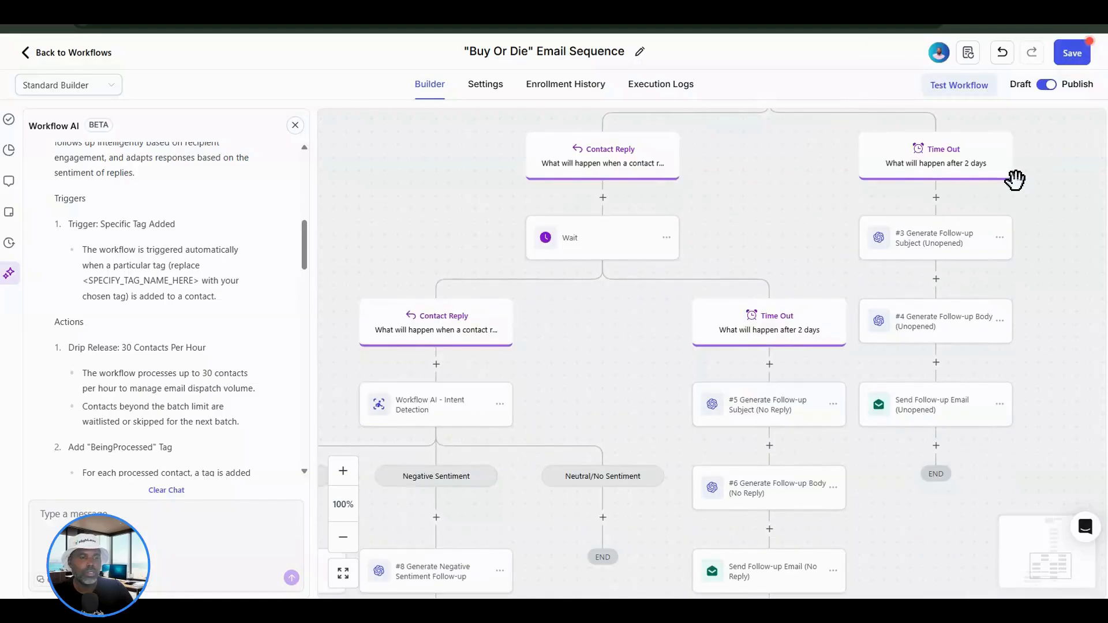
scroll(993, 260, down, 2)
scroll(981, 369, down, 1)
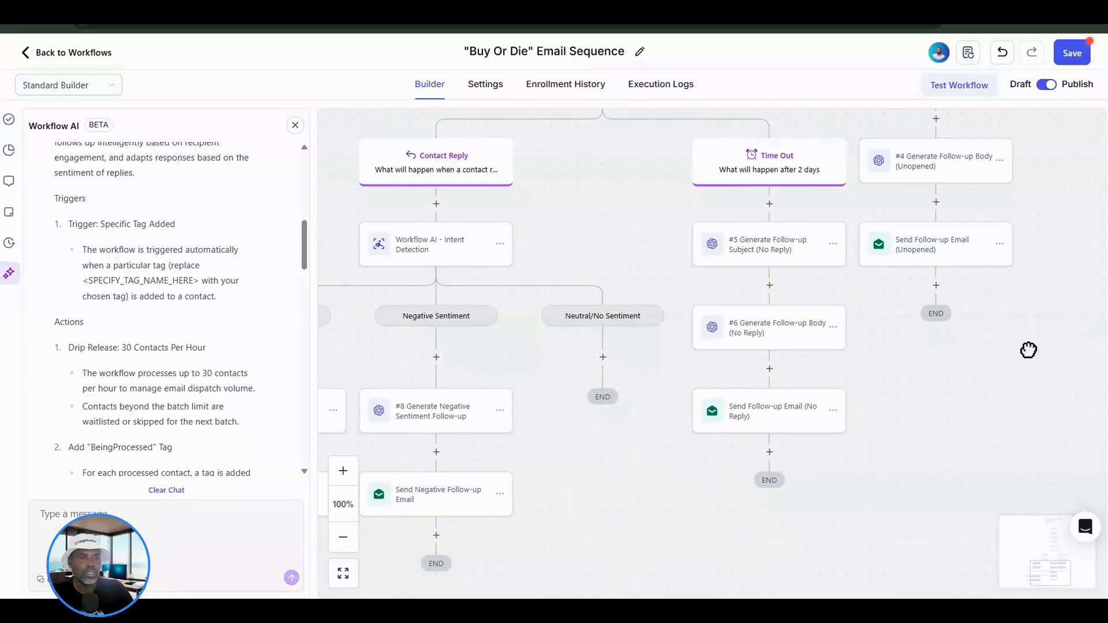
scroll(950, 447, up, 4)
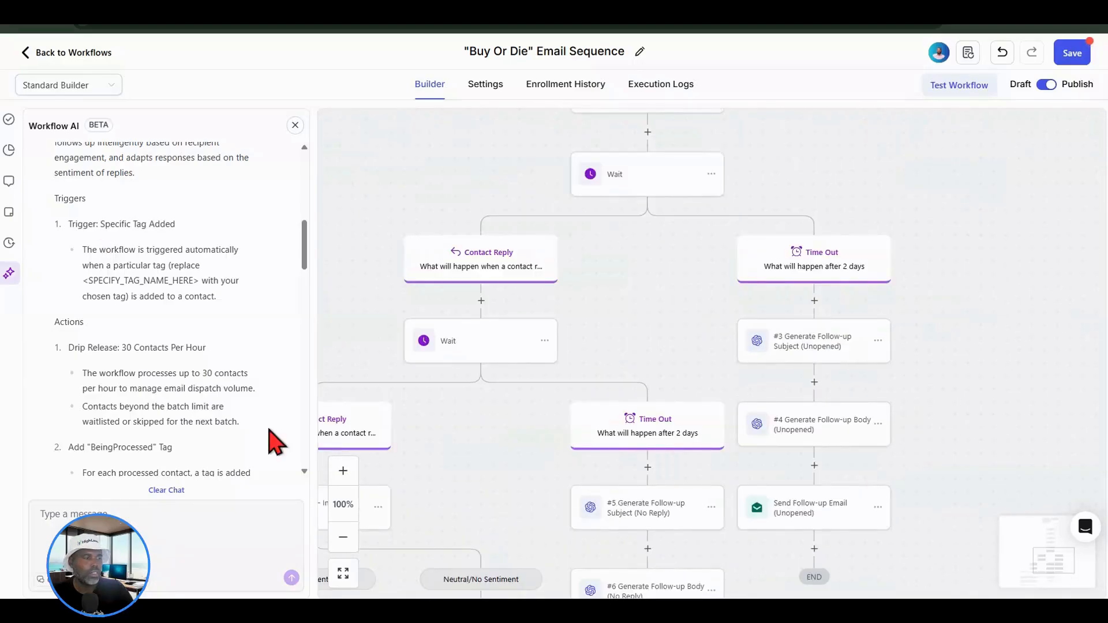
click(342, 538)
click(342, 538)
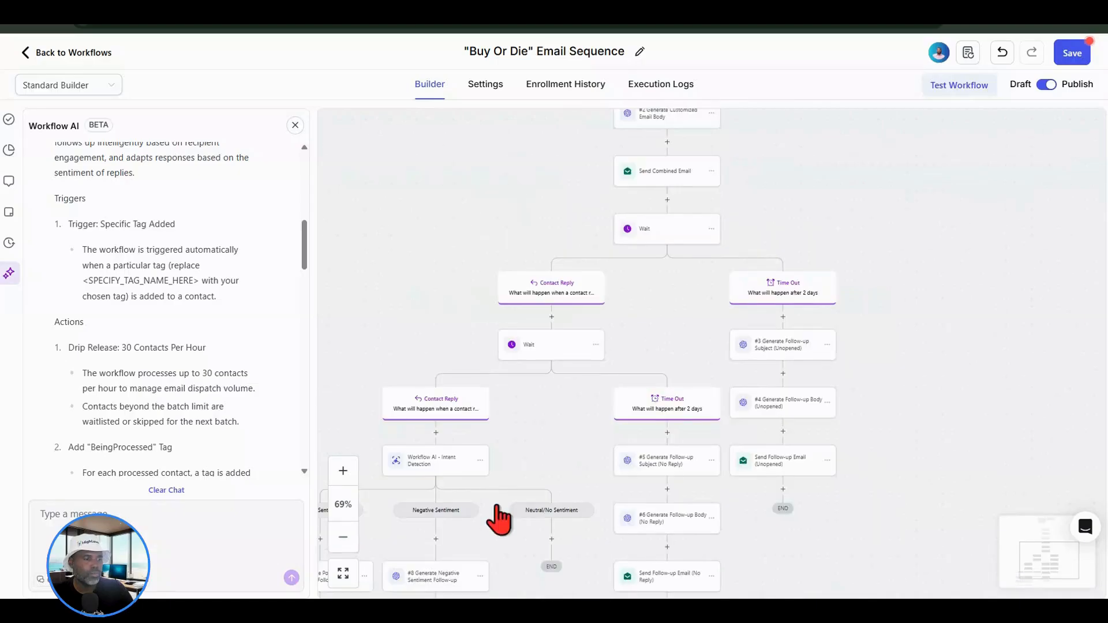
drag(527, 438, 595, 379)
drag(658, 316, 715, 303)
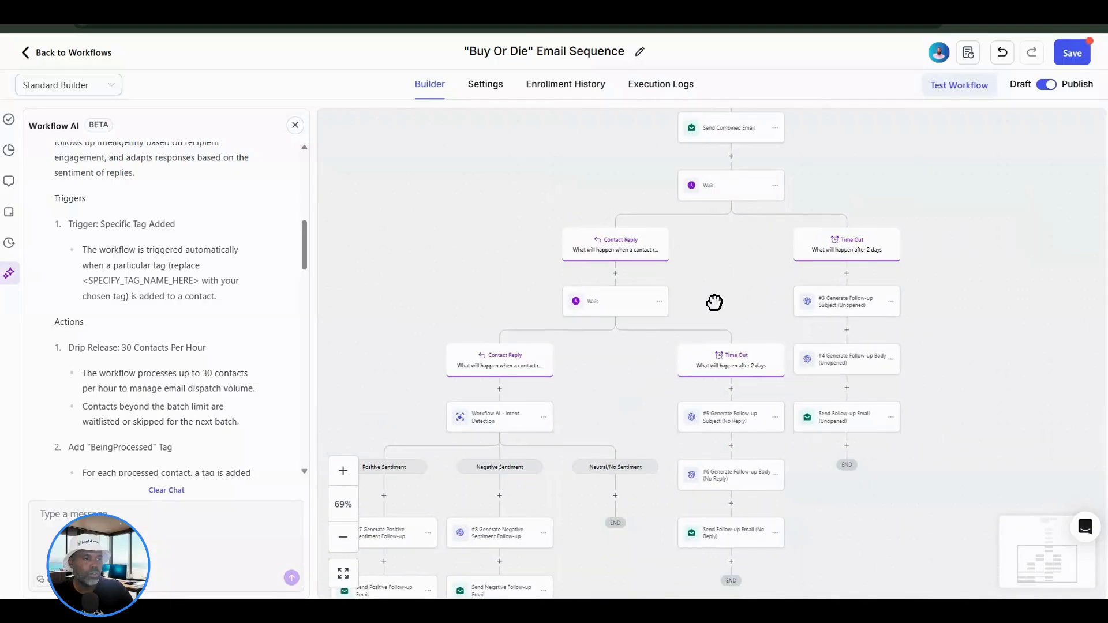
scroll(716, 461, down, 2)
scroll(716, 462, left, 2)
scroll(637, 462, down, 2)
scroll(637, 462, right, 2)
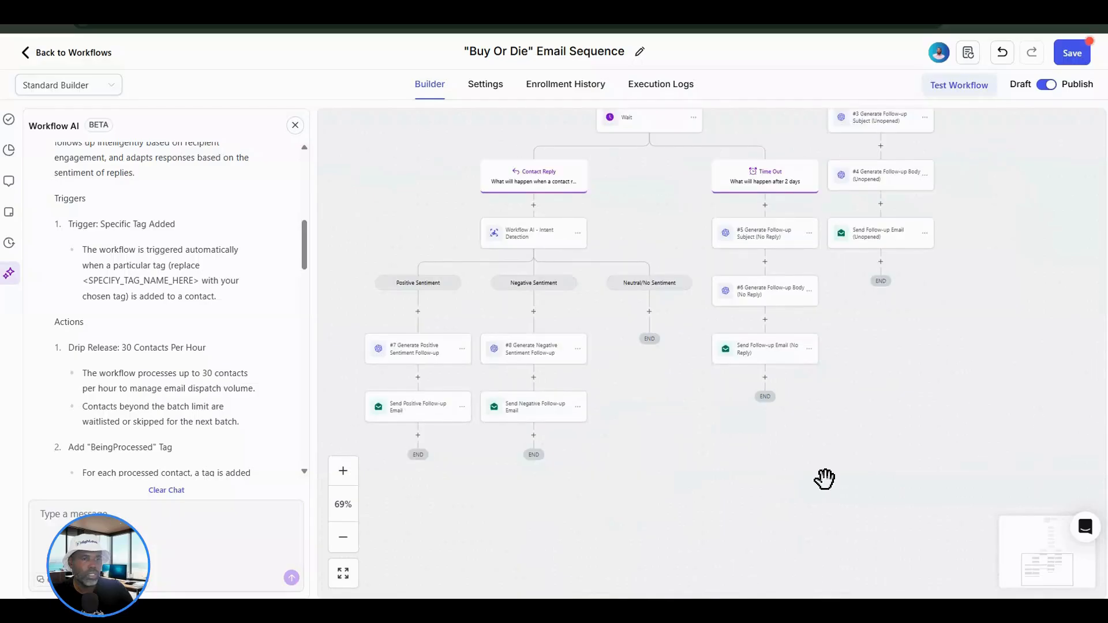
Switch the workflow from Draft to Publish
scroll(662, 379, up, 3)
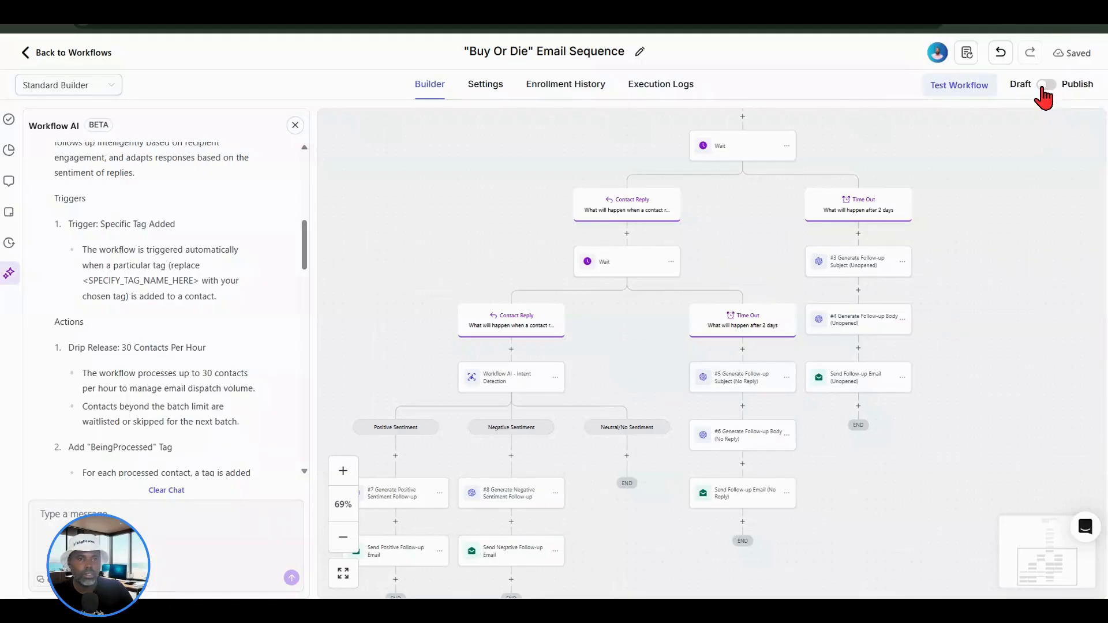
click(1061, 86)
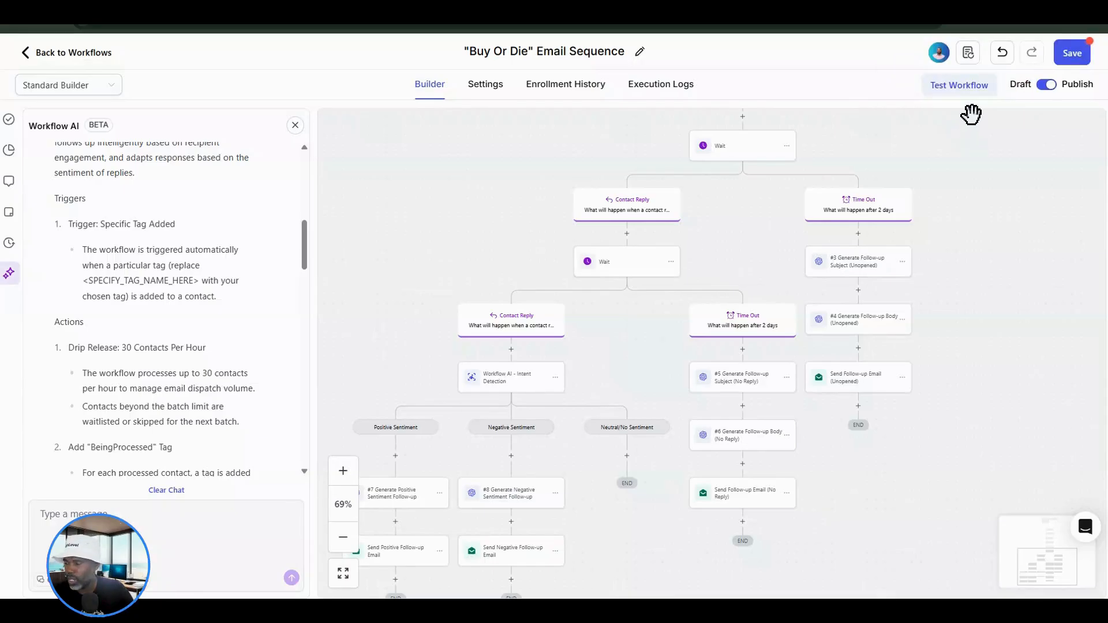
Check the second Wait's contact reply settings and save the action without changing it
click(625, 271)
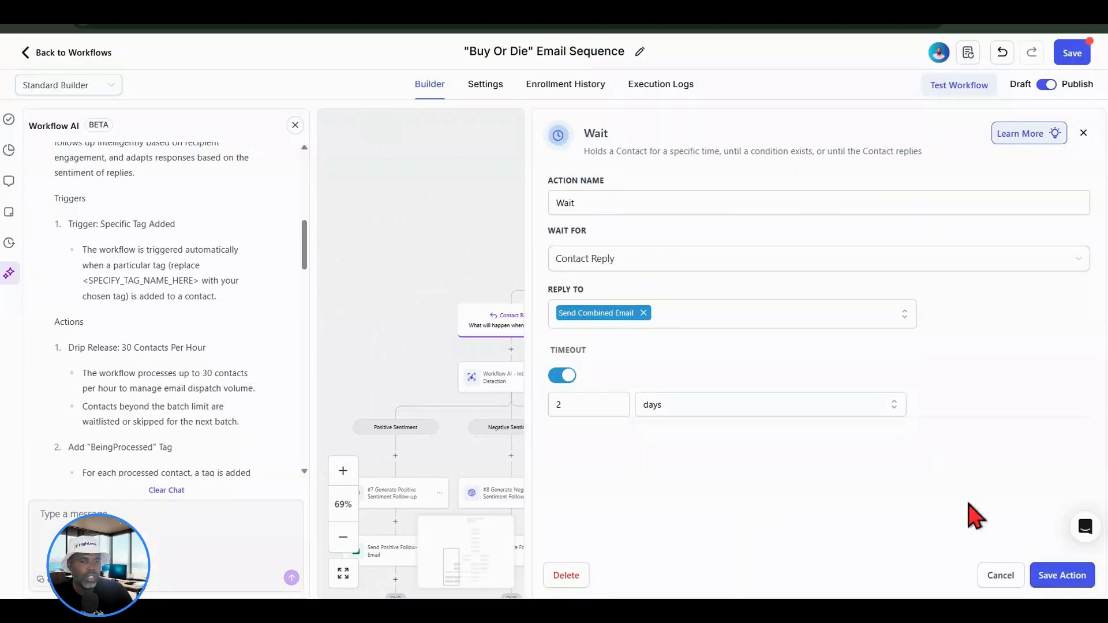
click(1069, 578)
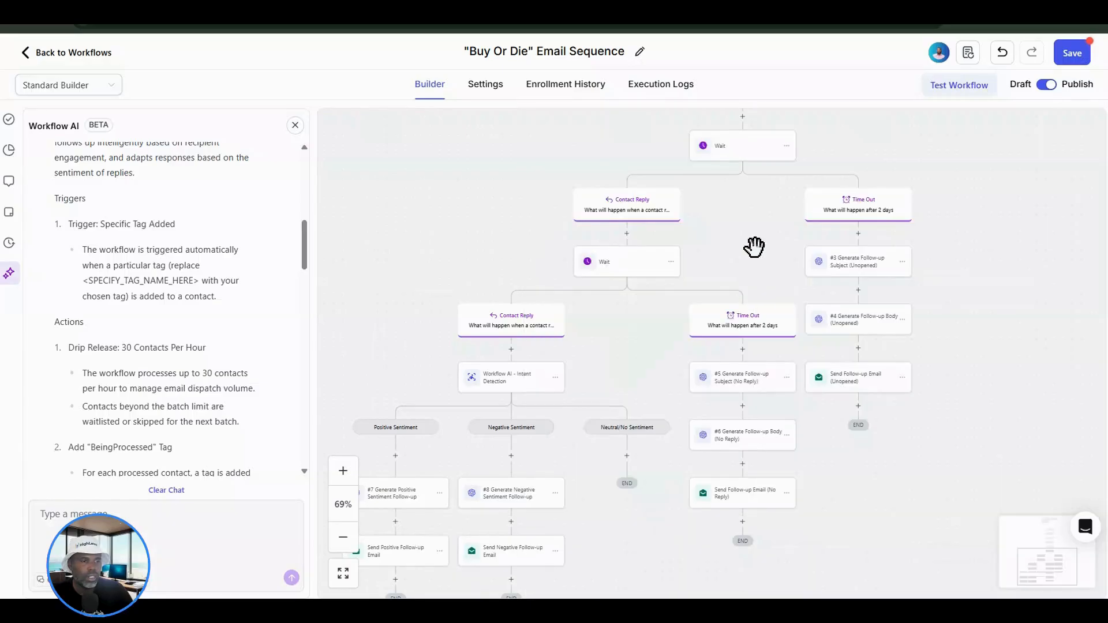
Try setting the first Wait to a 2-day Time Delay, save the action, and undo the change
click(727, 167)
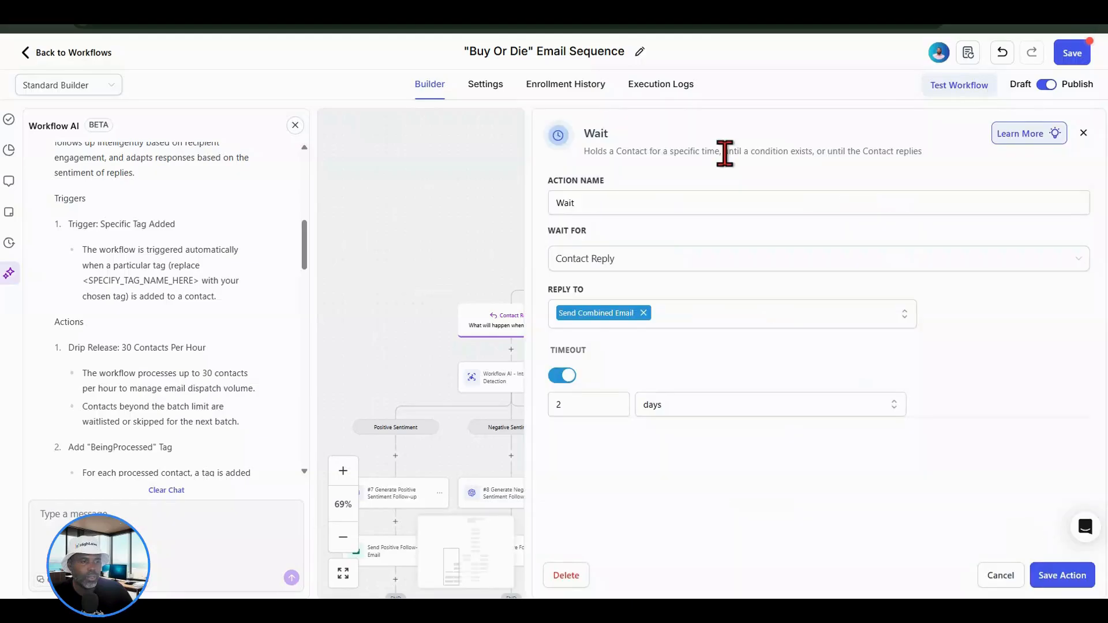
click(678, 269)
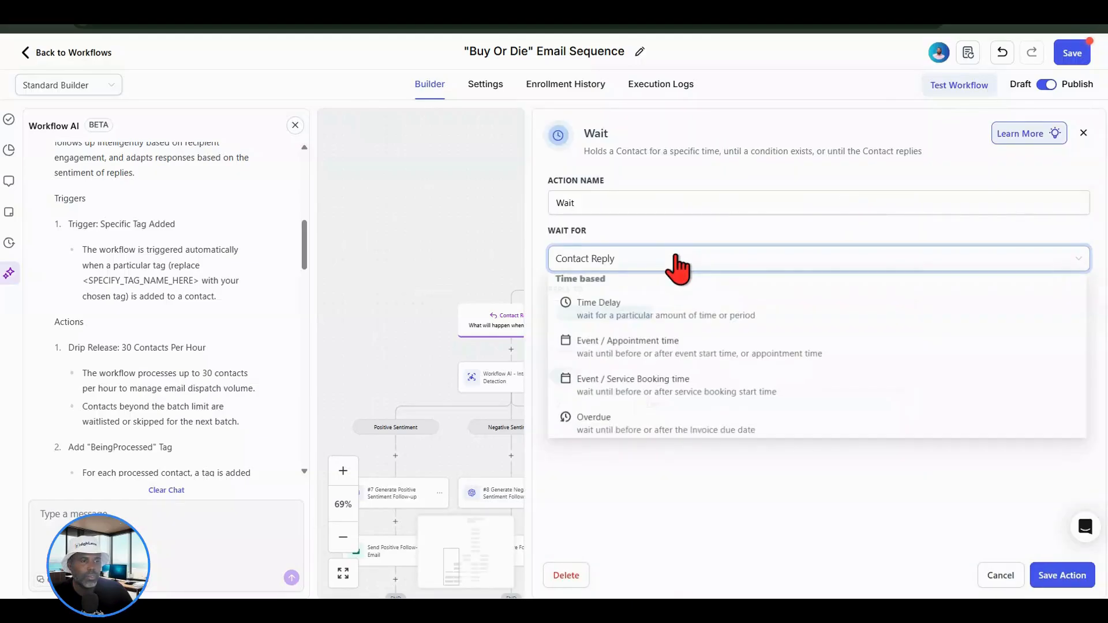
click(673, 305)
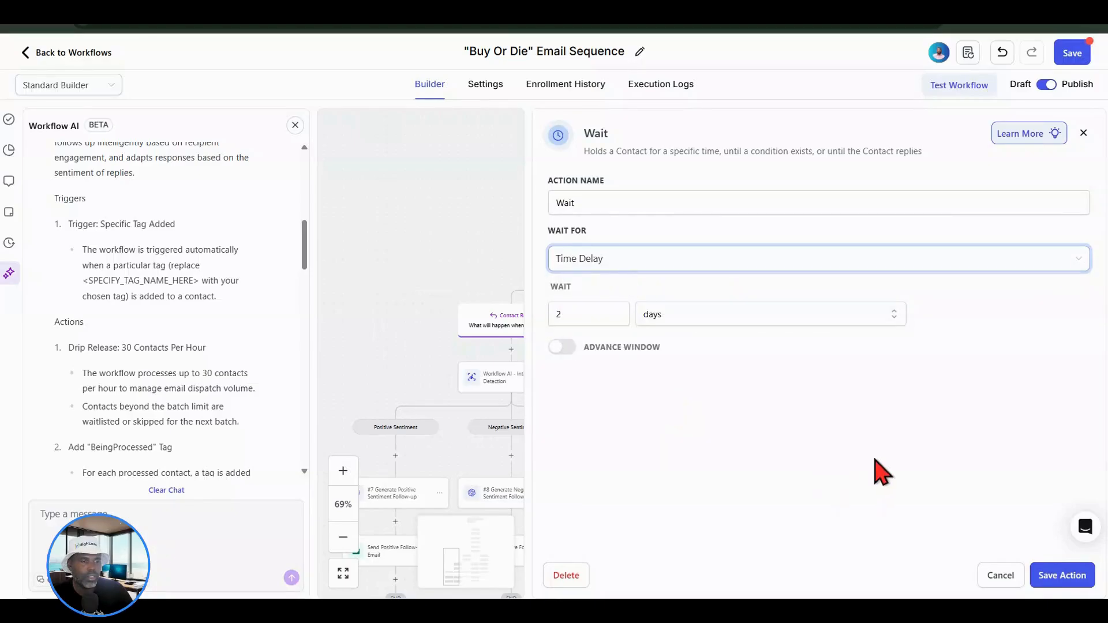
click(1060, 579)
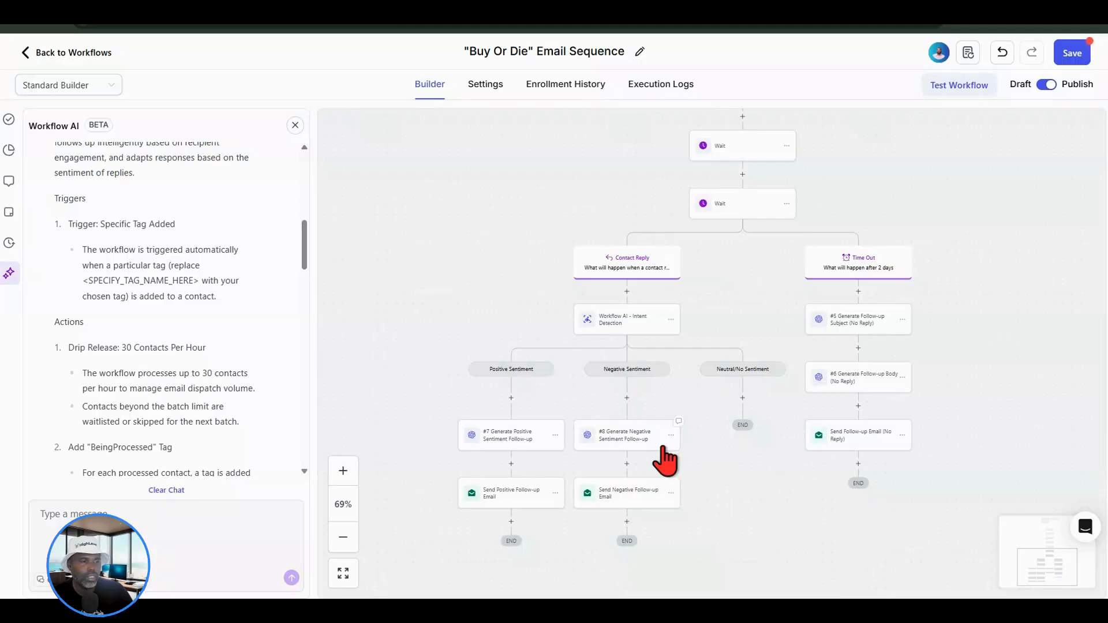
click(1002, 57)
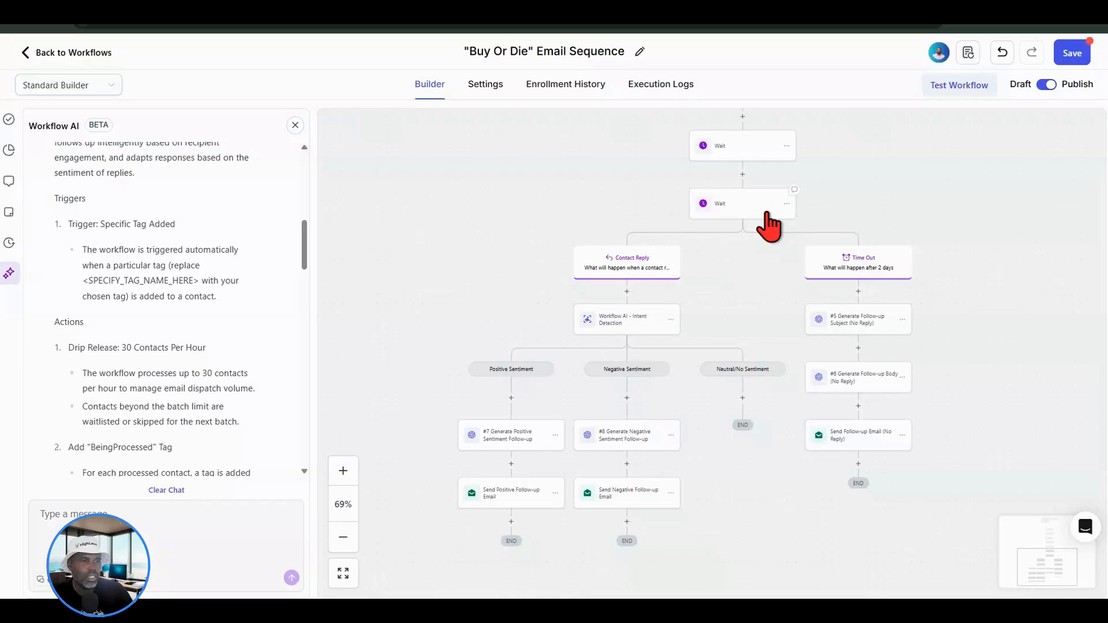
click(1002, 59)
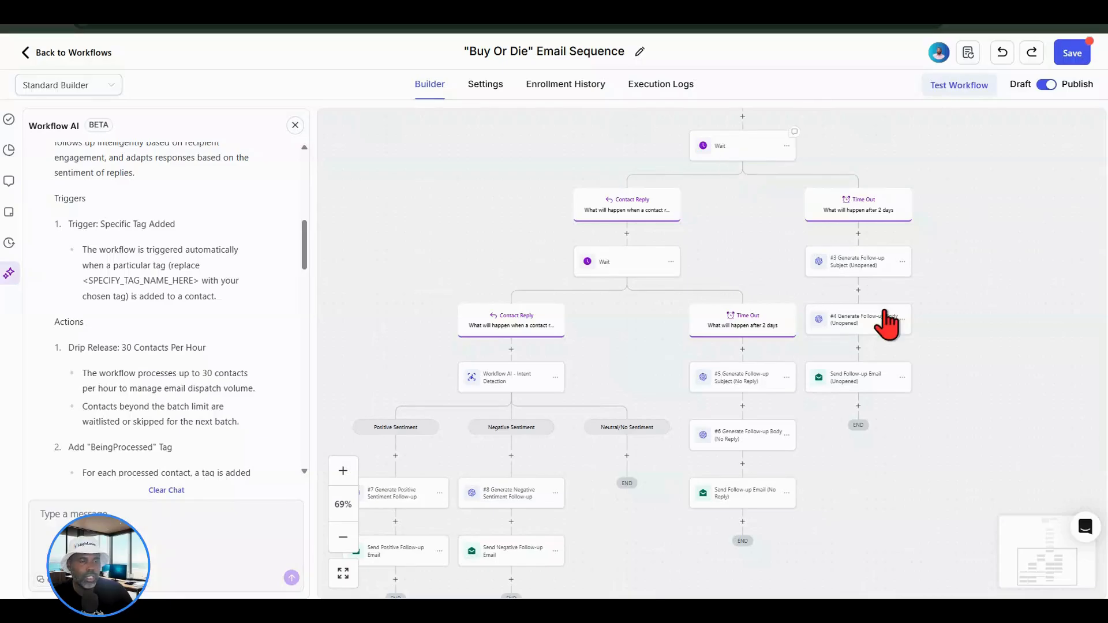
Set the first Wait to Email Event, with Send Combined Email as the email step and Opened as the event
click(669, 264)
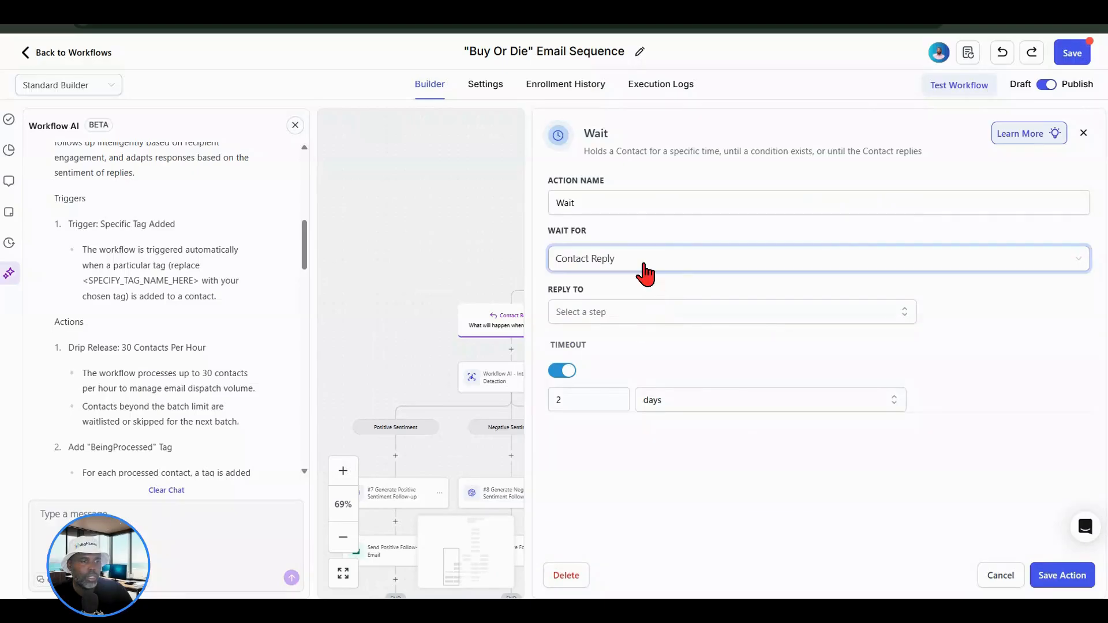
click(646, 271)
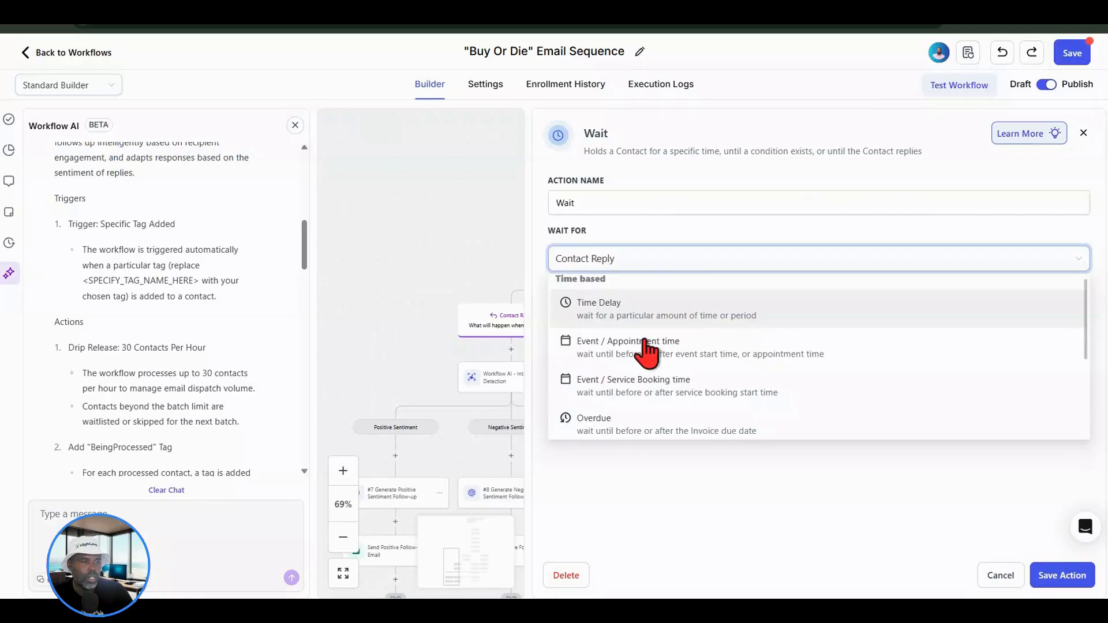
scroll(647, 370, down, 5)
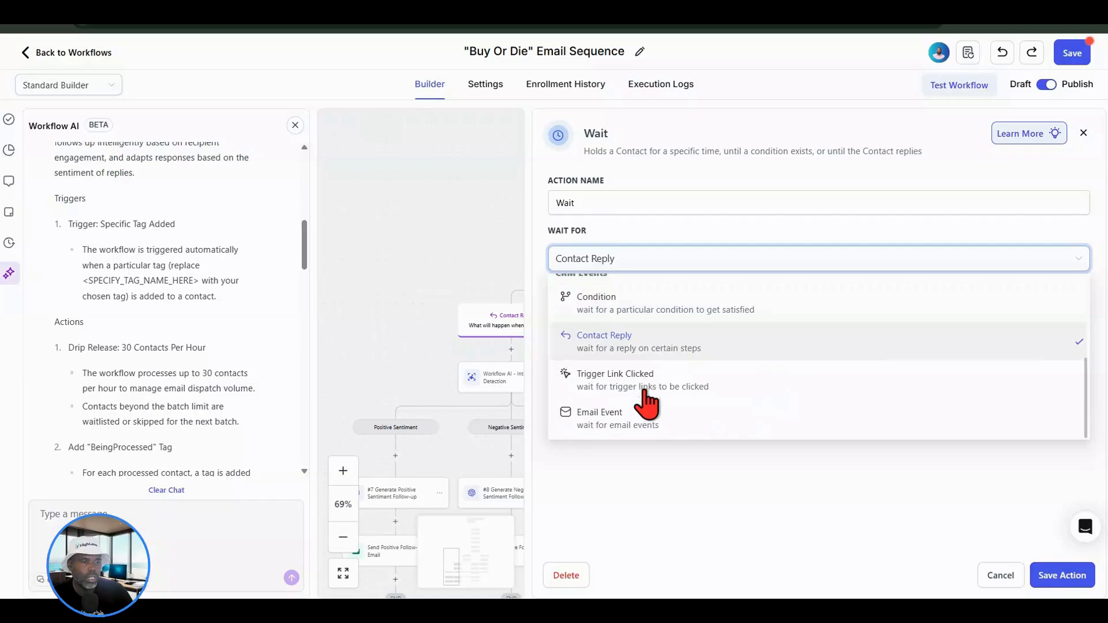
click(667, 425)
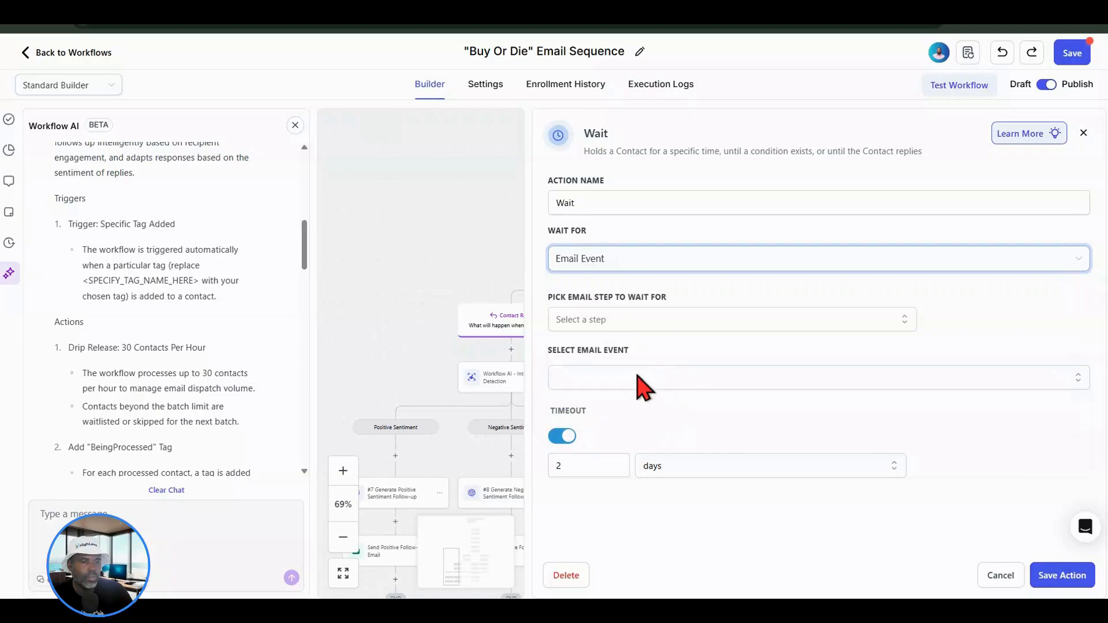
click(637, 379)
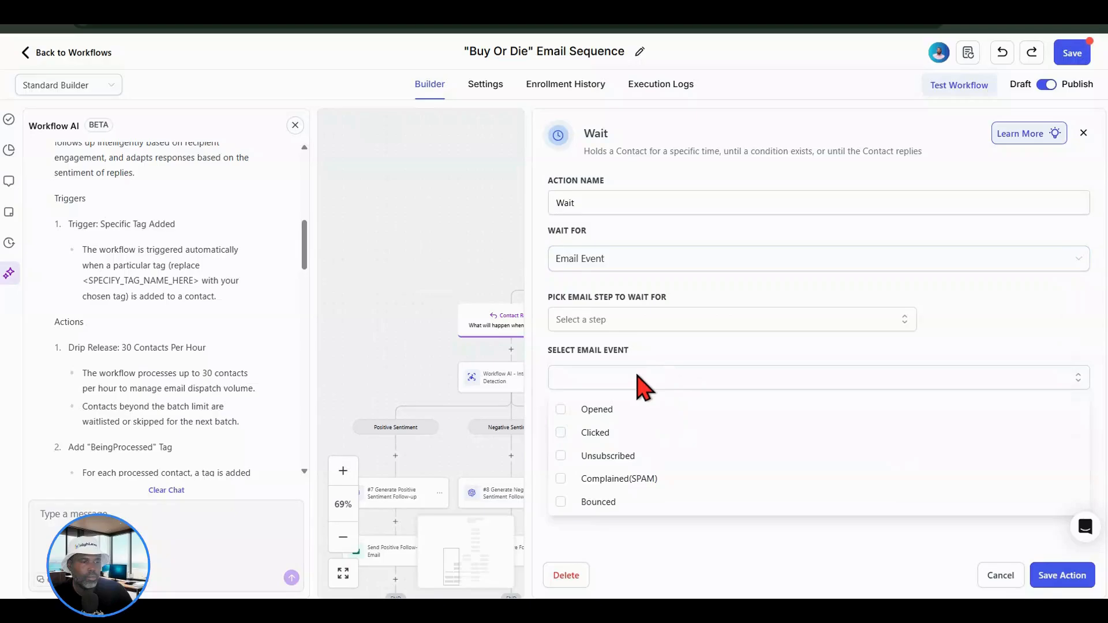
click(597, 407)
click(606, 324)
click(603, 402)
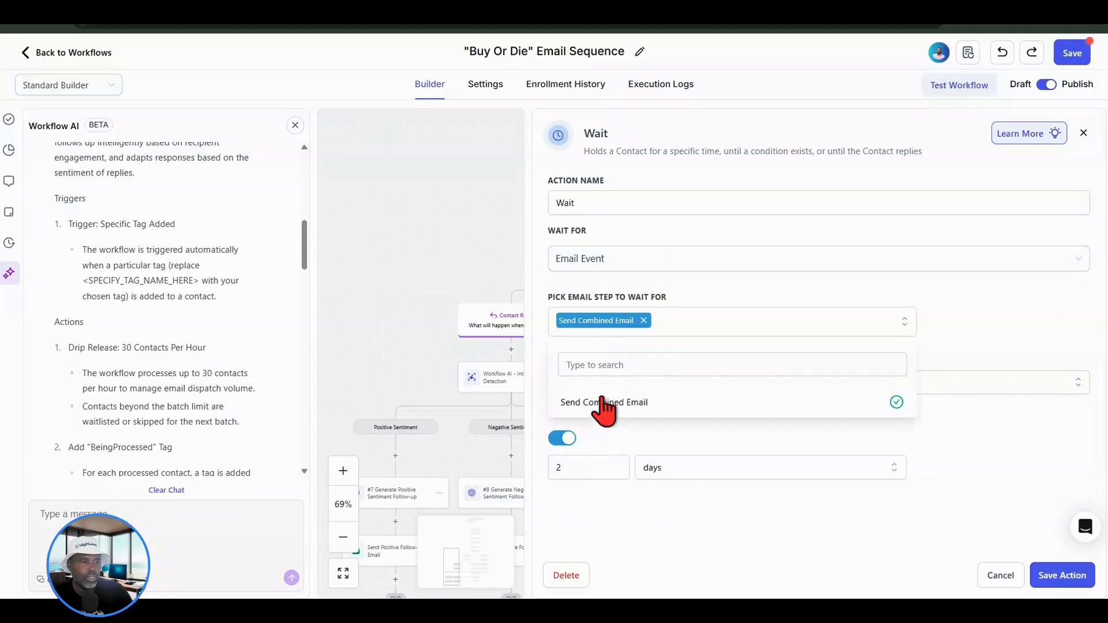
click(730, 299)
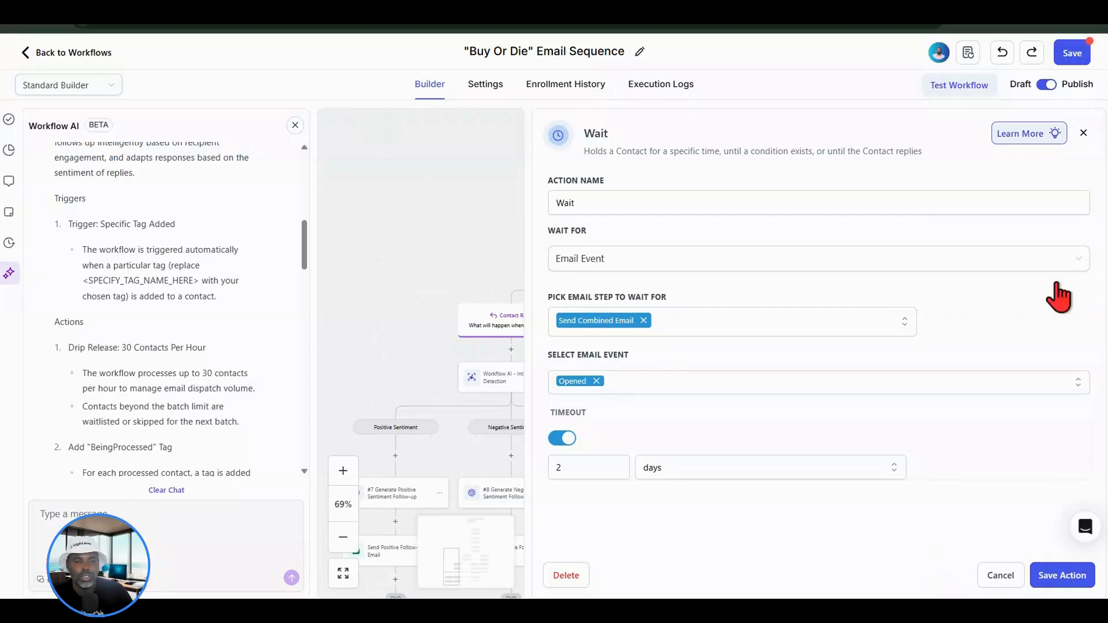
Try to save the workflow and dismiss the error notification
click(1073, 53)
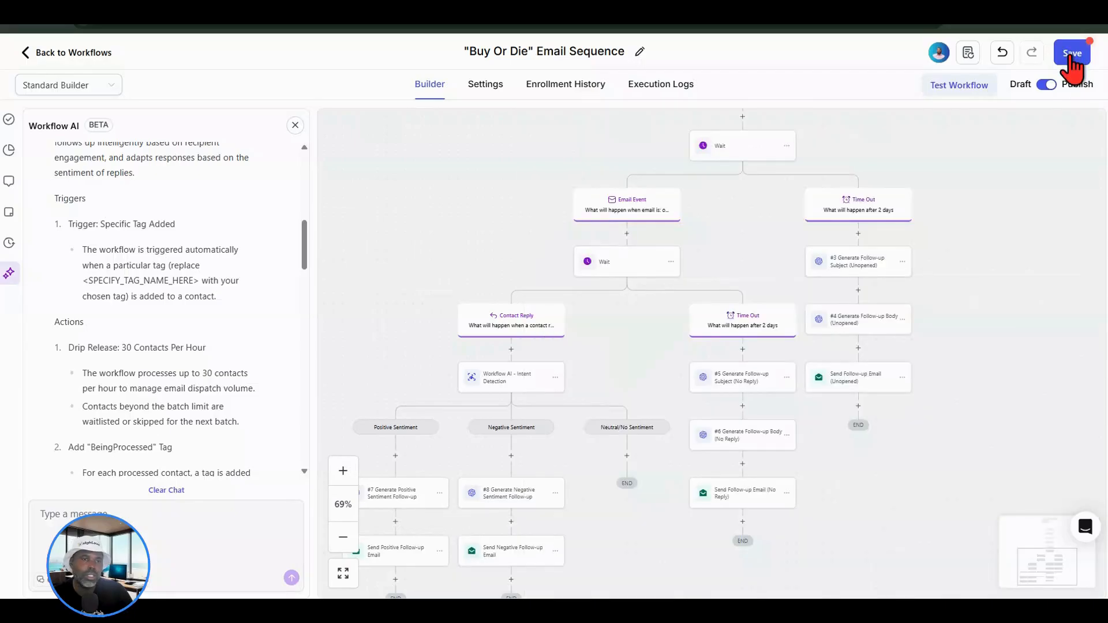
click(1069, 60)
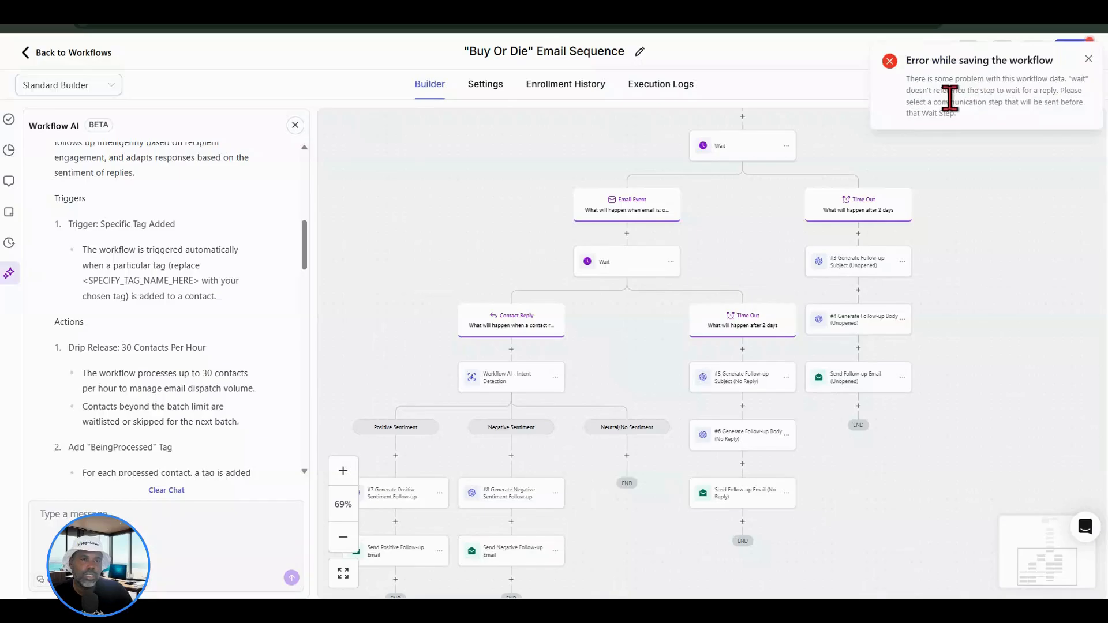
click(1088, 58)
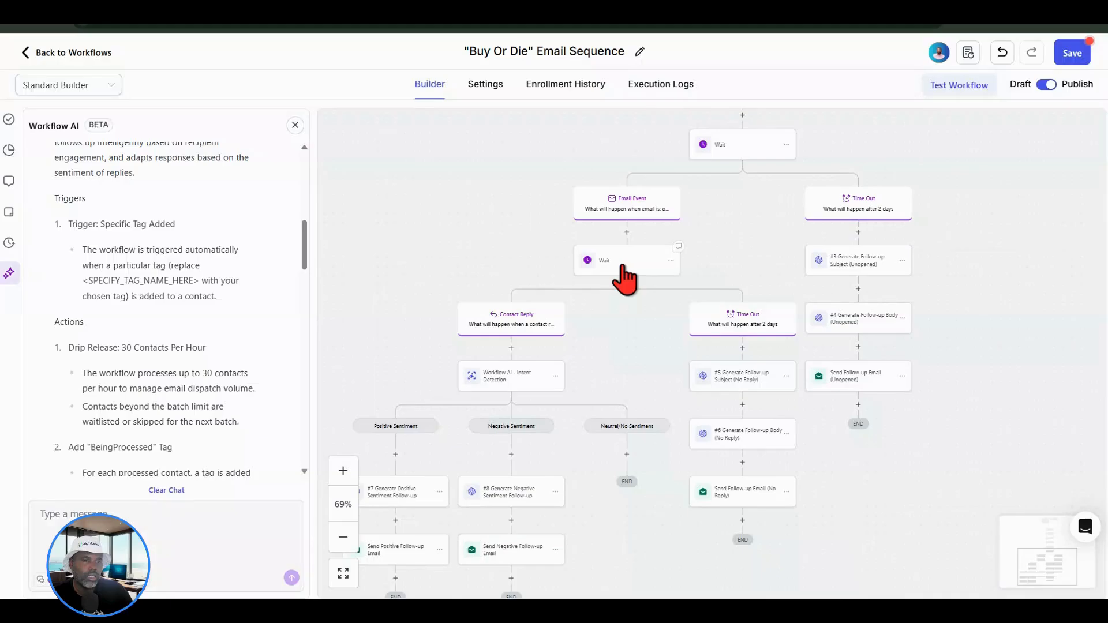
Set Send Combined Email as the second Wait's reply step, save the action, and save the workflow
click(628, 293)
click(611, 315)
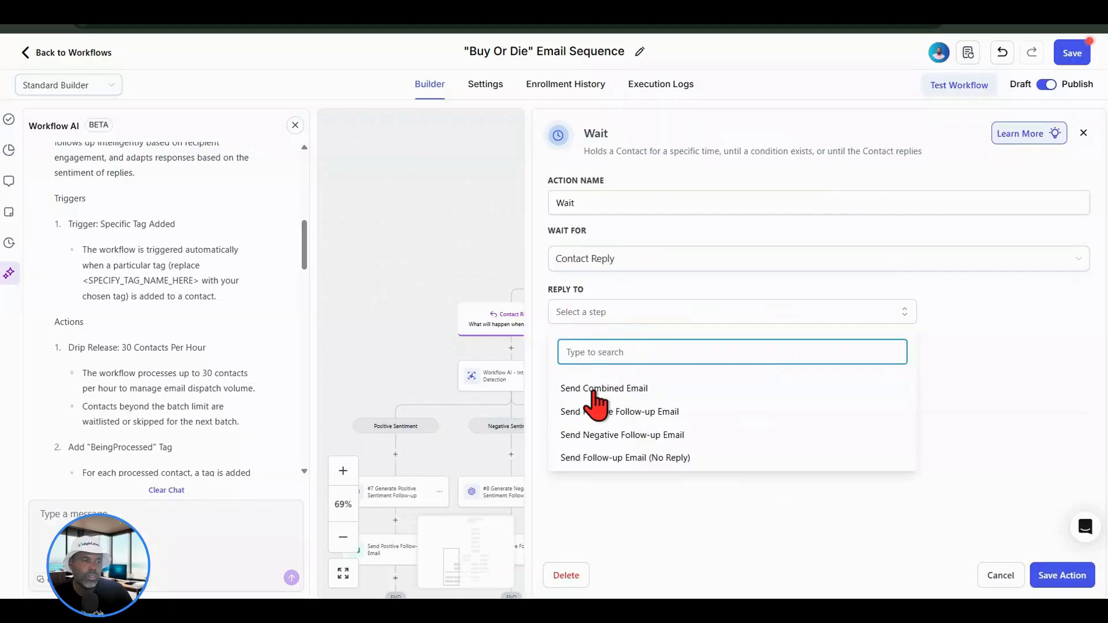
click(680, 389)
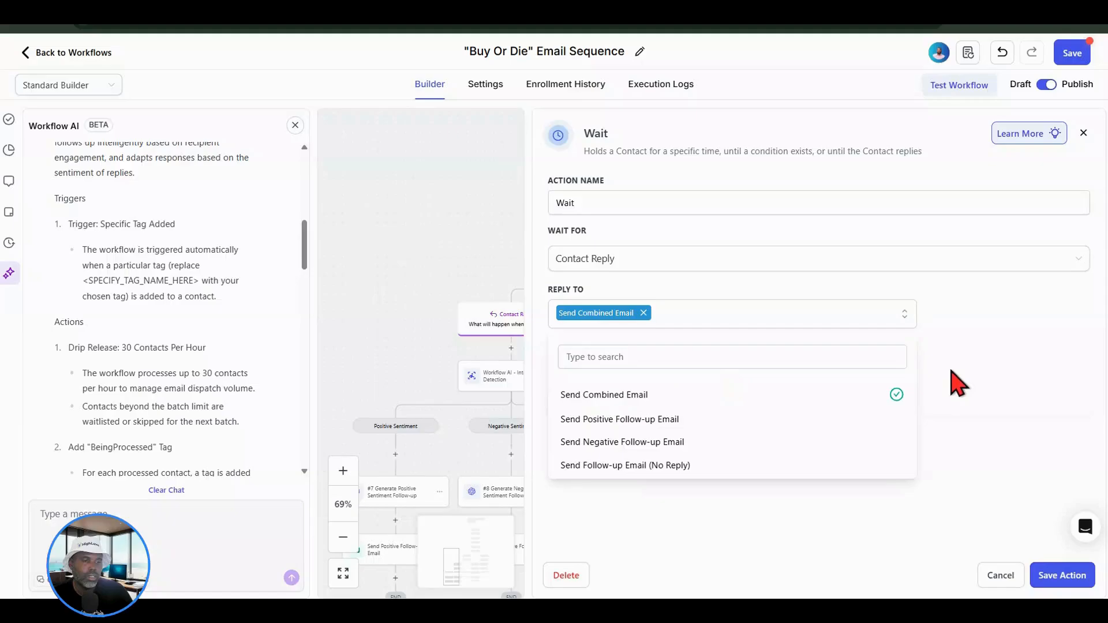
click(1060, 577)
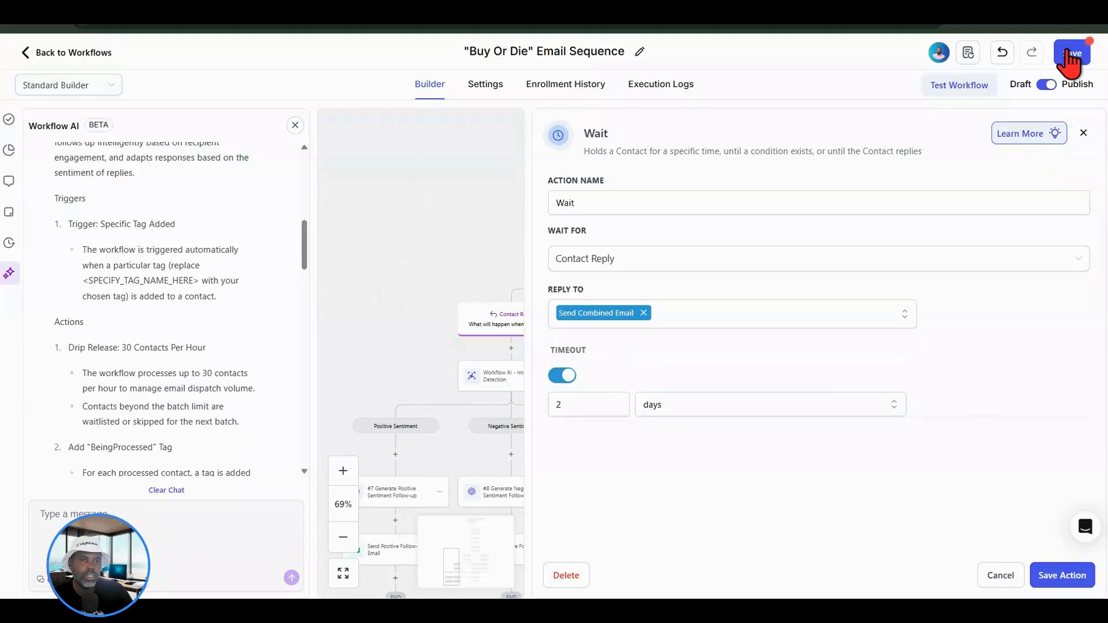
click(1071, 55)
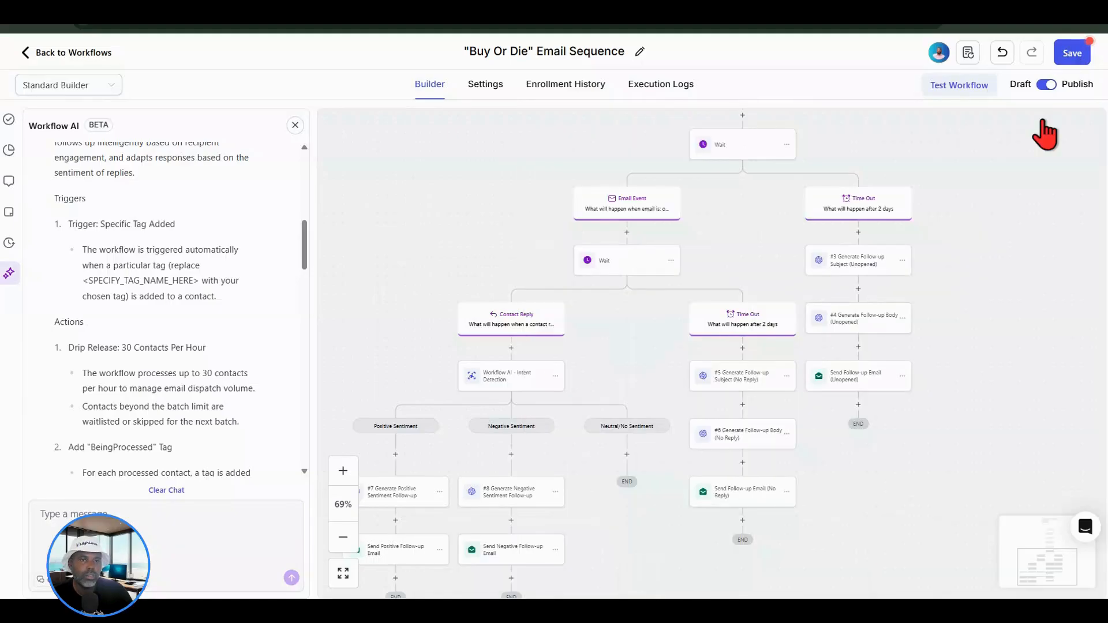
click(1073, 55)
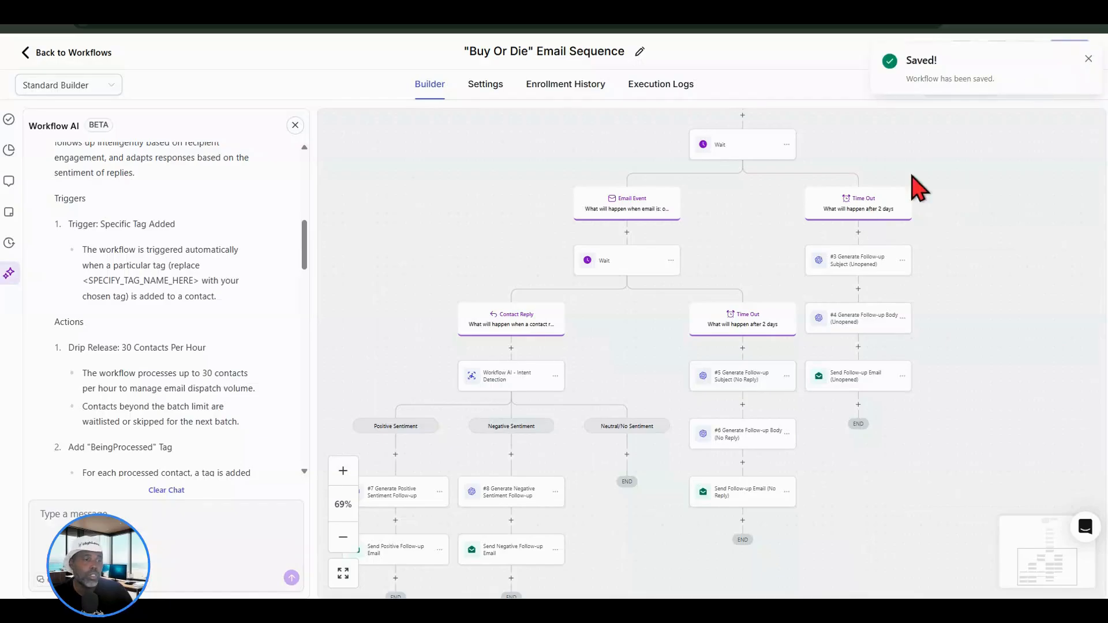
Close the Workflow AI chat, rename the first Wait to "Wait for open", and save the action
scroll(718, 261, up, 3)
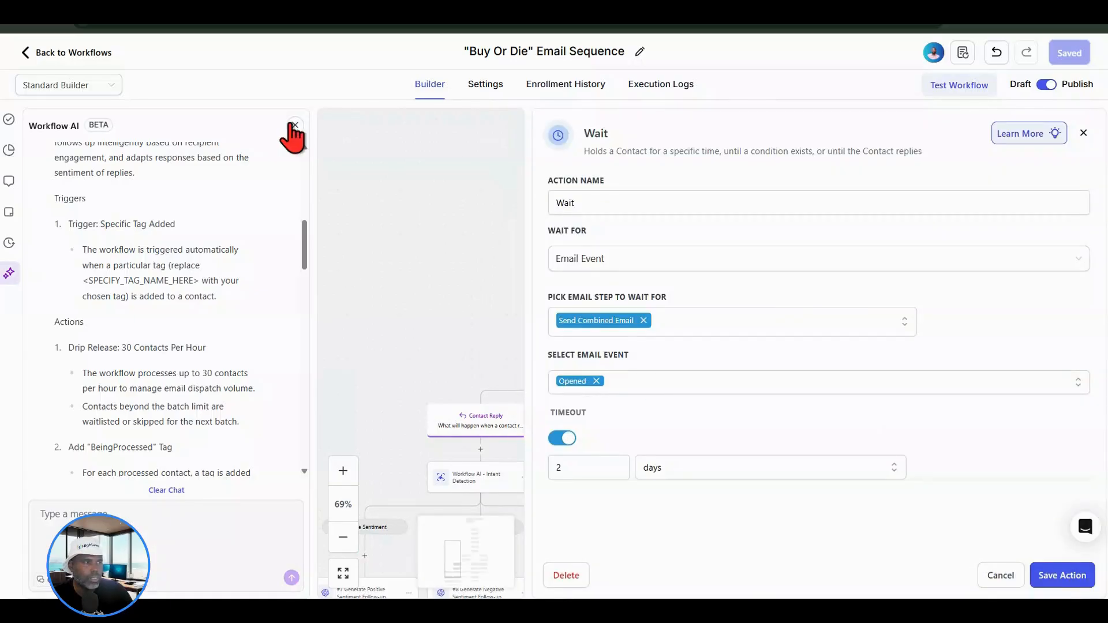
click(295, 126)
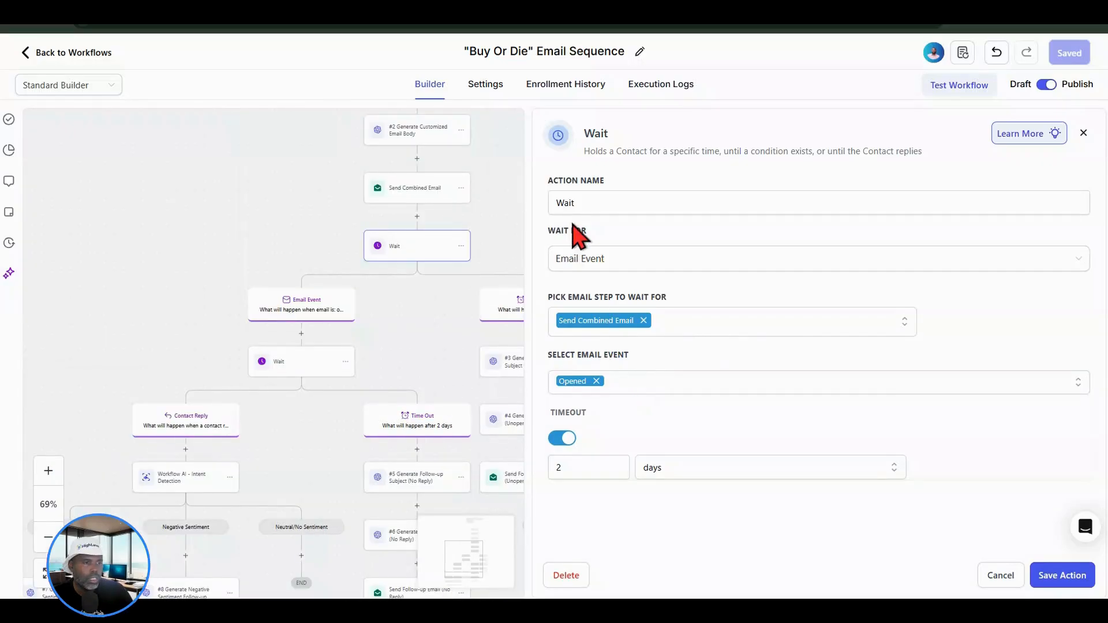
click(601, 204)
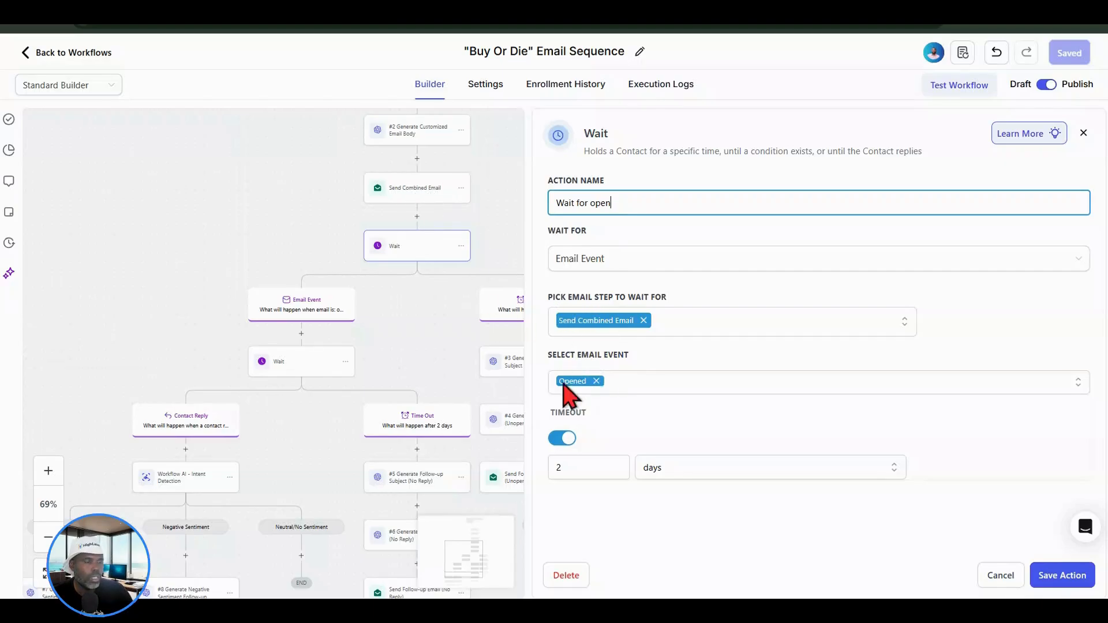
click(1061, 575)
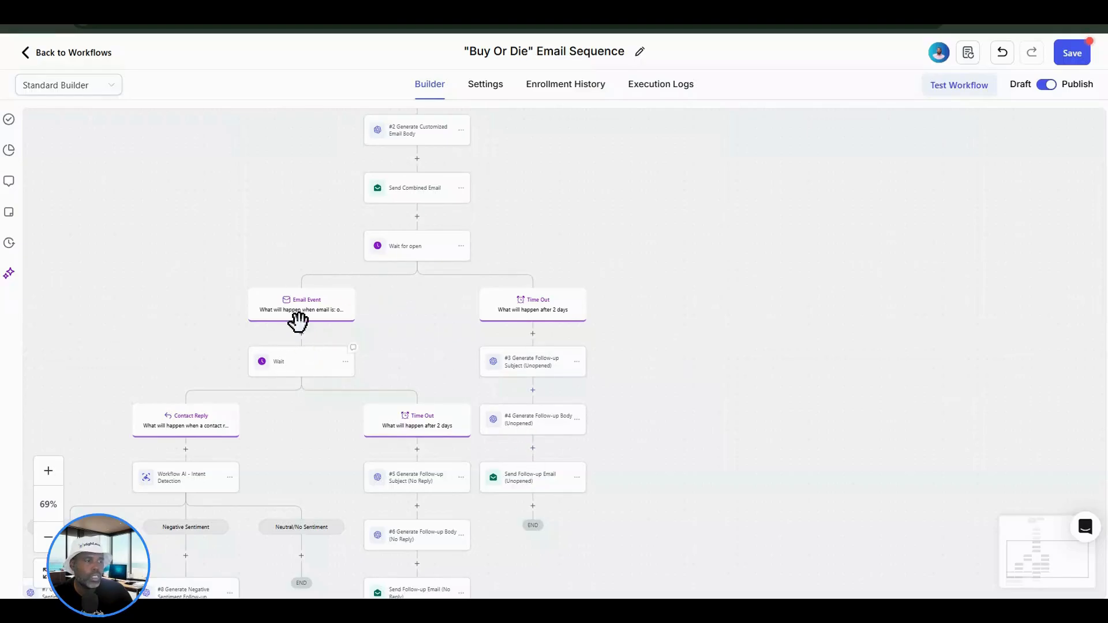
Review the second Wait's contact reply settings without changes and examine the follow-up branches below both Waits
click(302, 367)
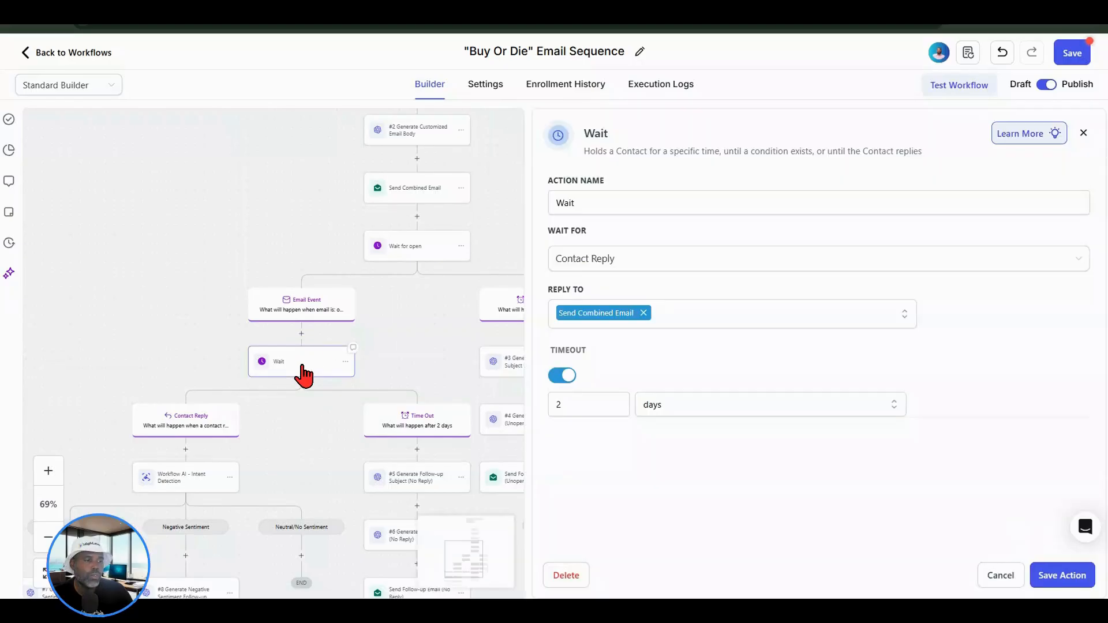
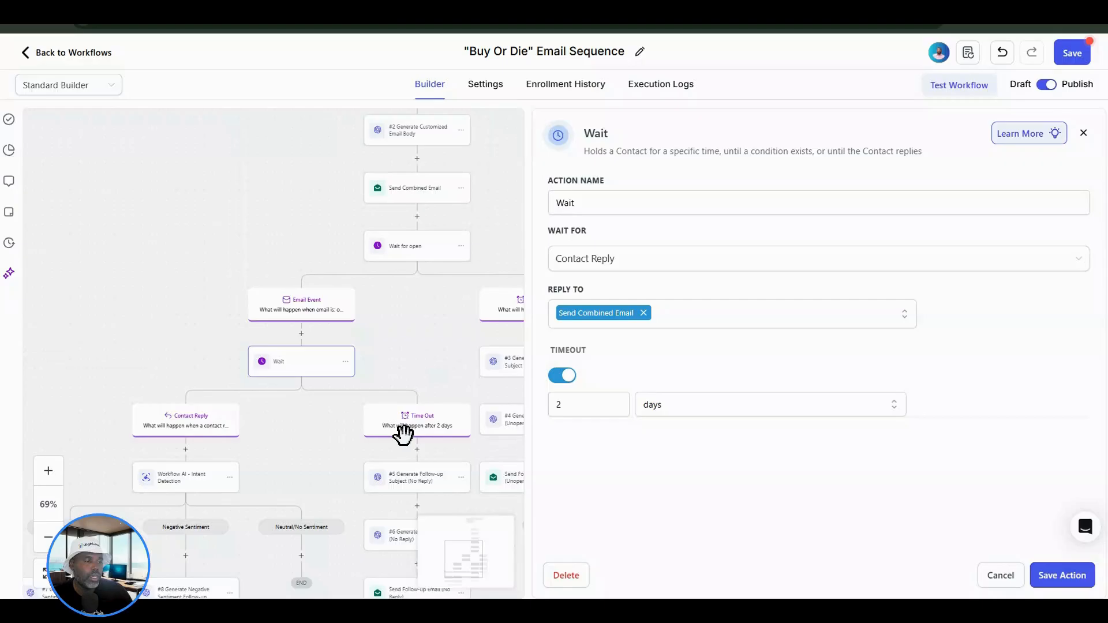
scroll(427, 427, down, 1)
scroll(437, 347, down, 1)
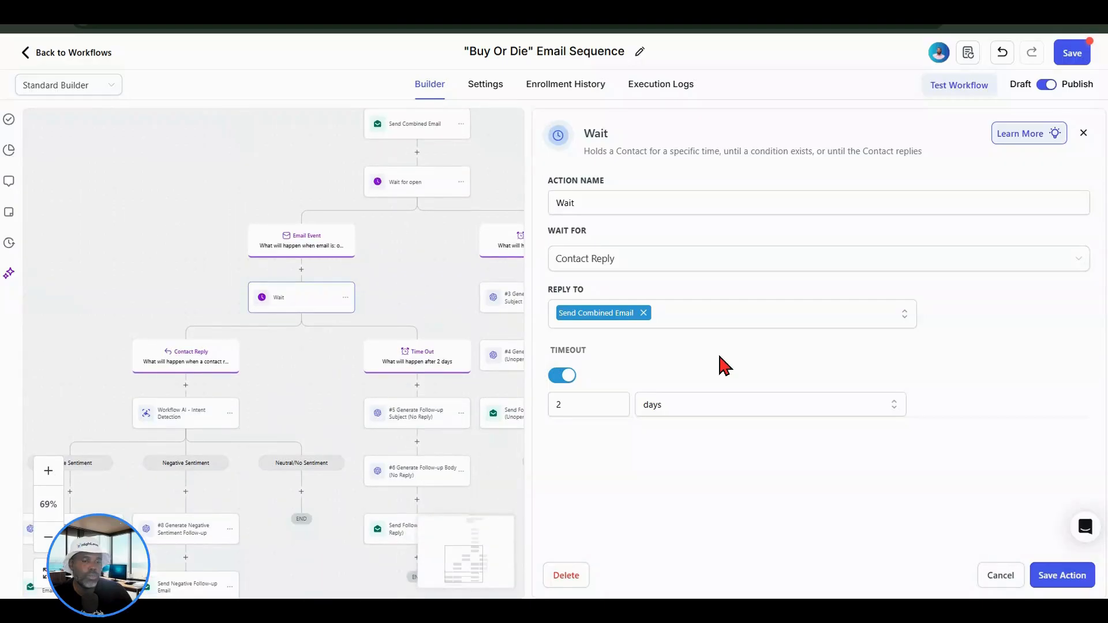
click(1000, 577)
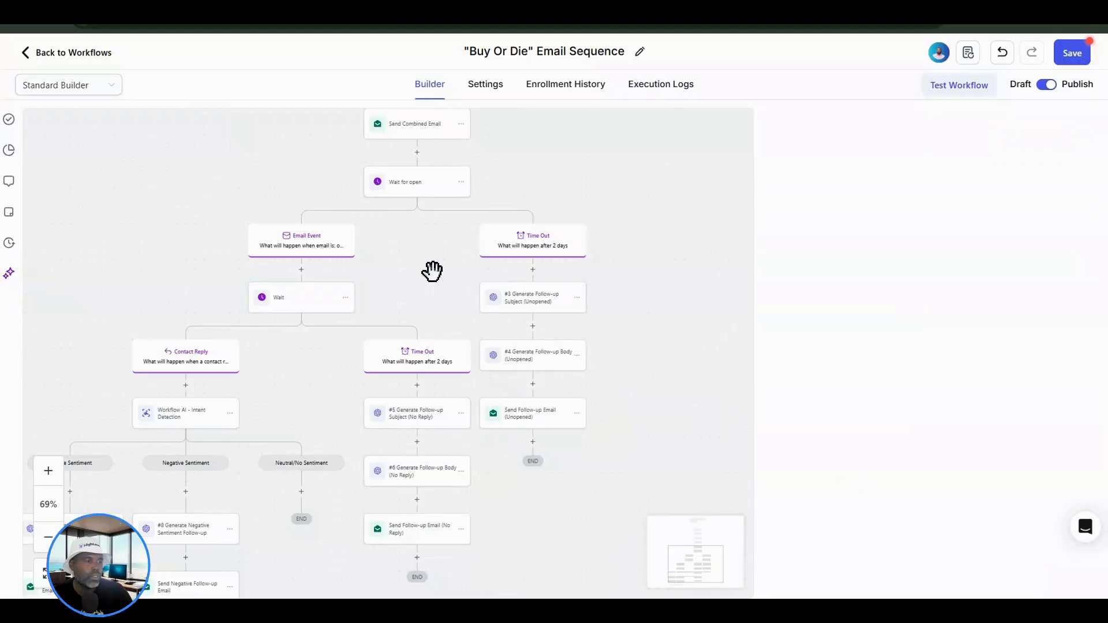
scroll(439, 346, down, 1)
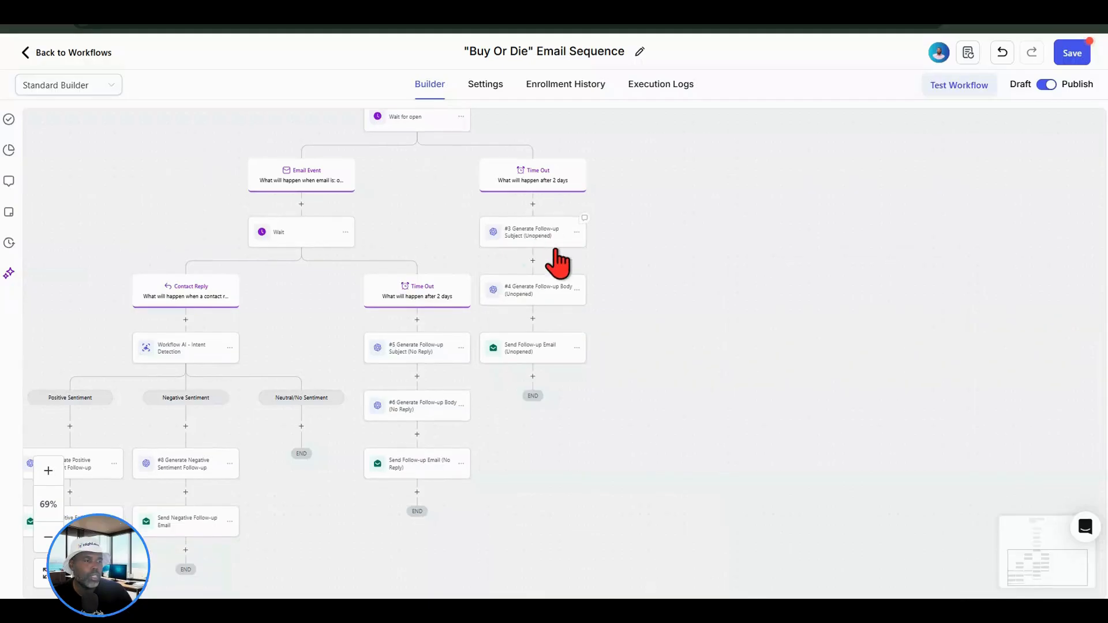
scroll(558, 248, up, 2)
scroll(461, 247, up, 3)
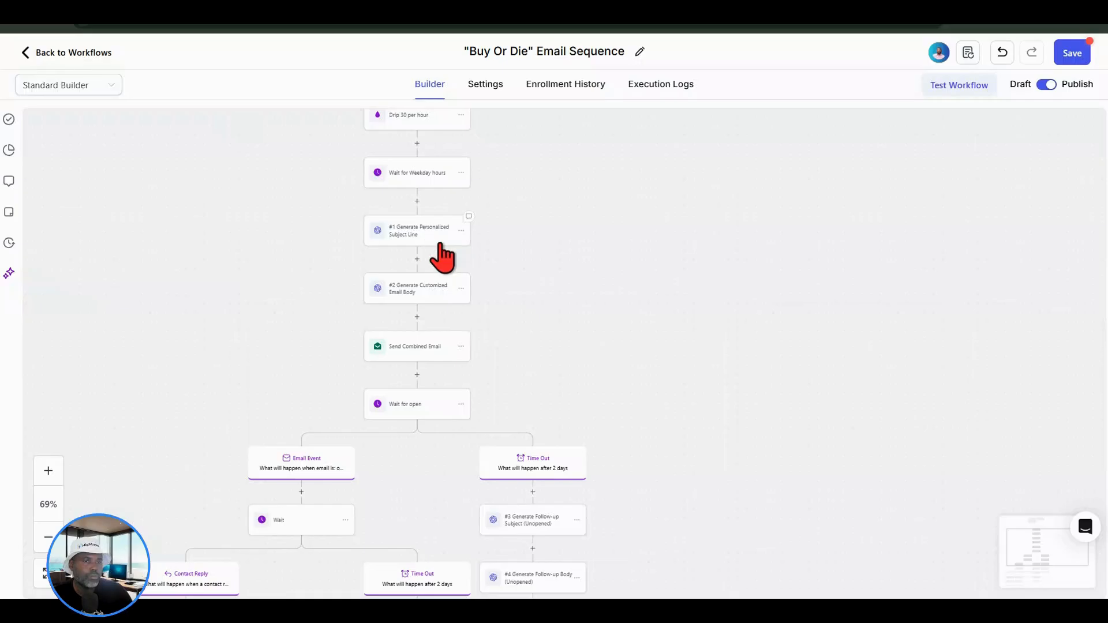
Copy the full prompt of the #1 Generate Personalized Subject Line action
click(434, 241)
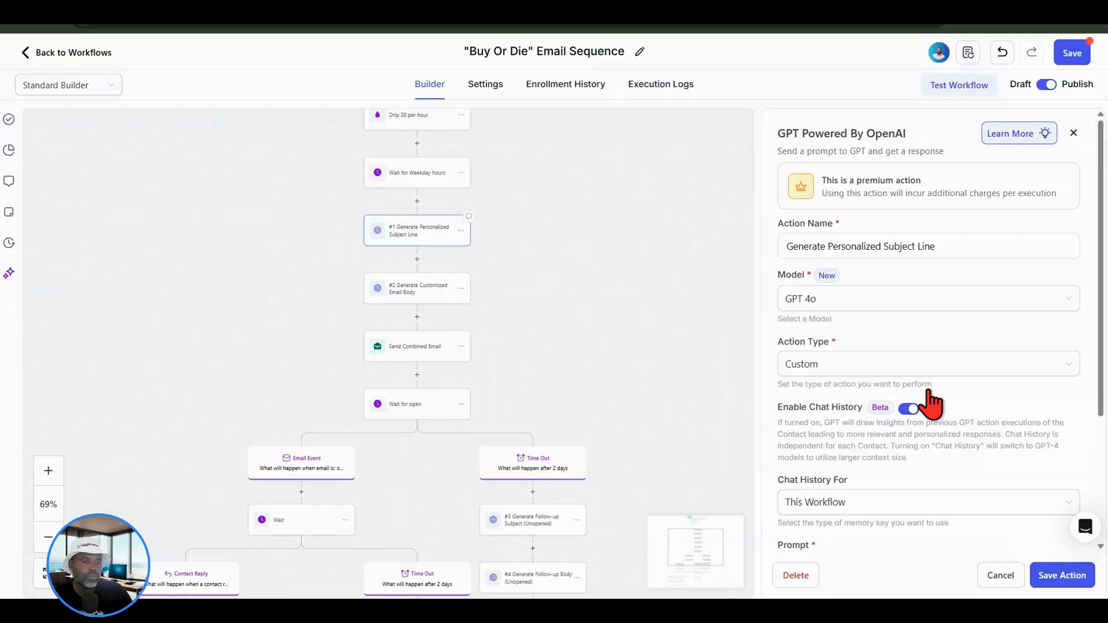
scroll(890, 402, down, 3)
triple_click(890, 402)
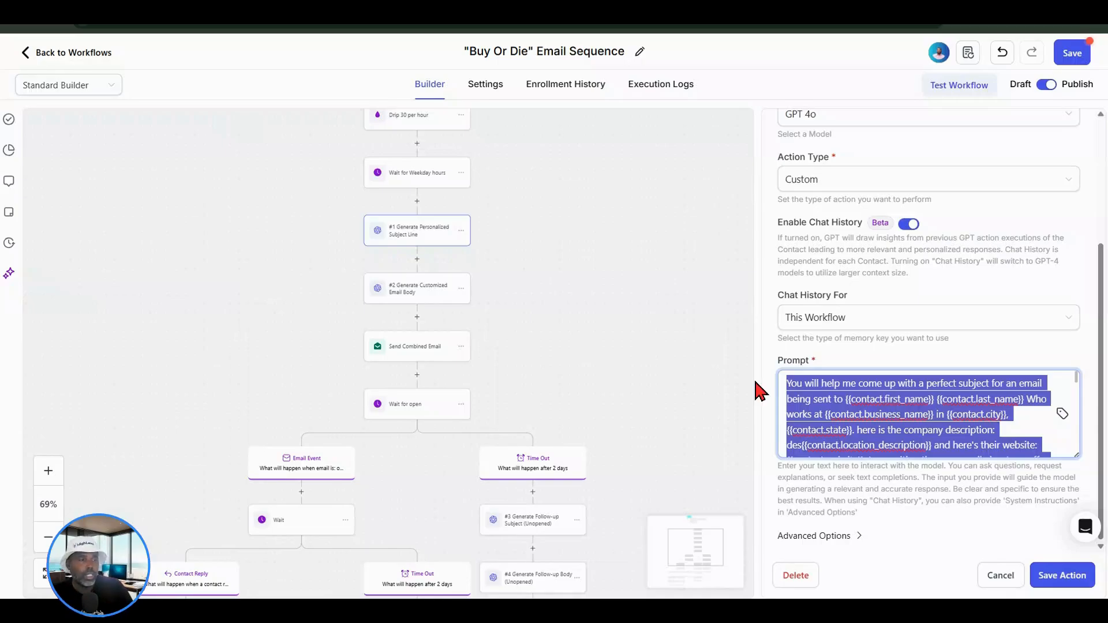
scroll(525, 462, down, 1)
Append the copied prompt to the end of the Generate Follow-up Subject (Unopened) action's prompt
click(525, 462)
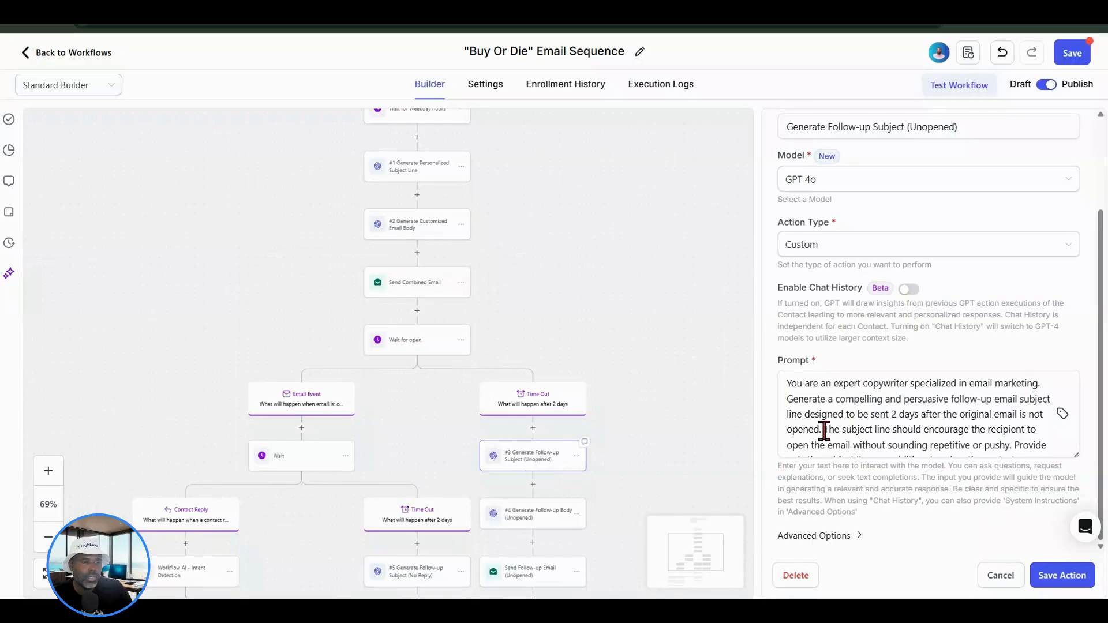
click(863, 412)
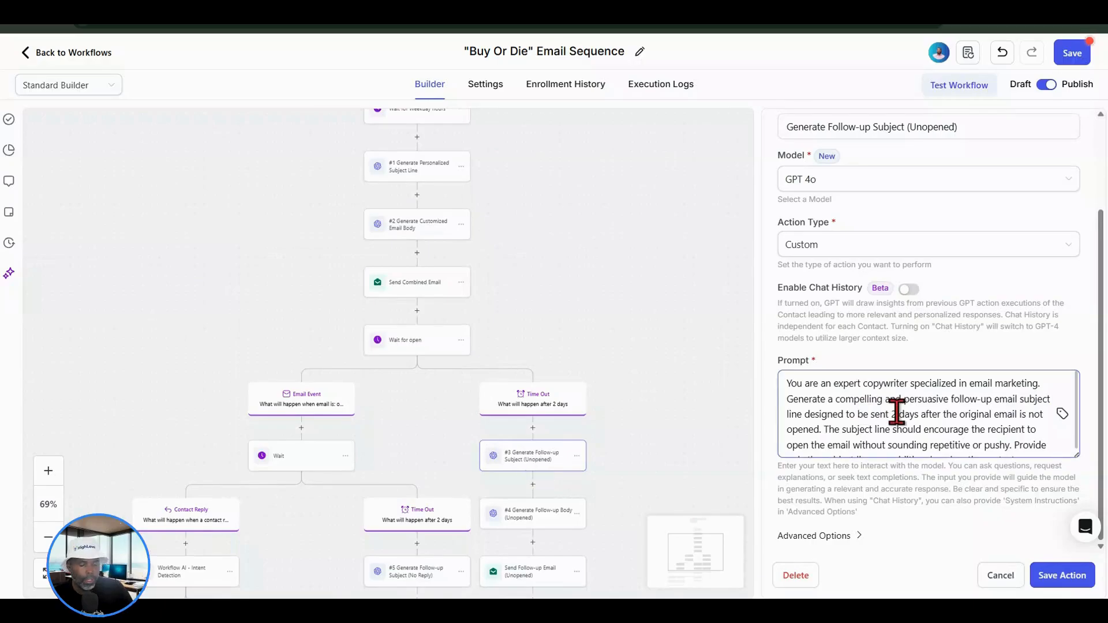
key(ctrl+a)
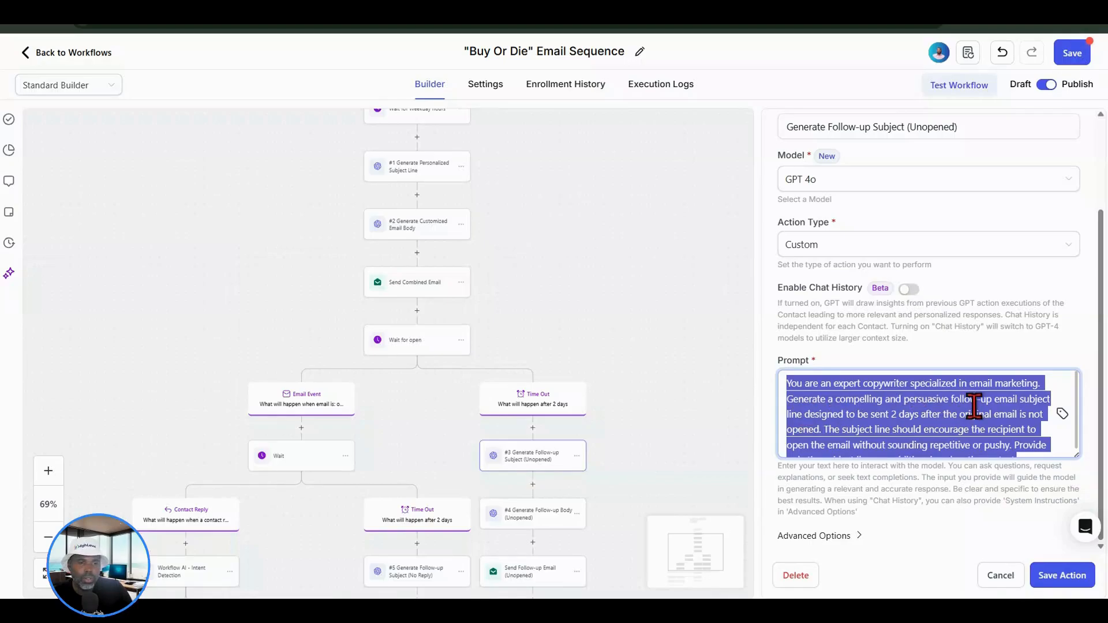
click(817, 422)
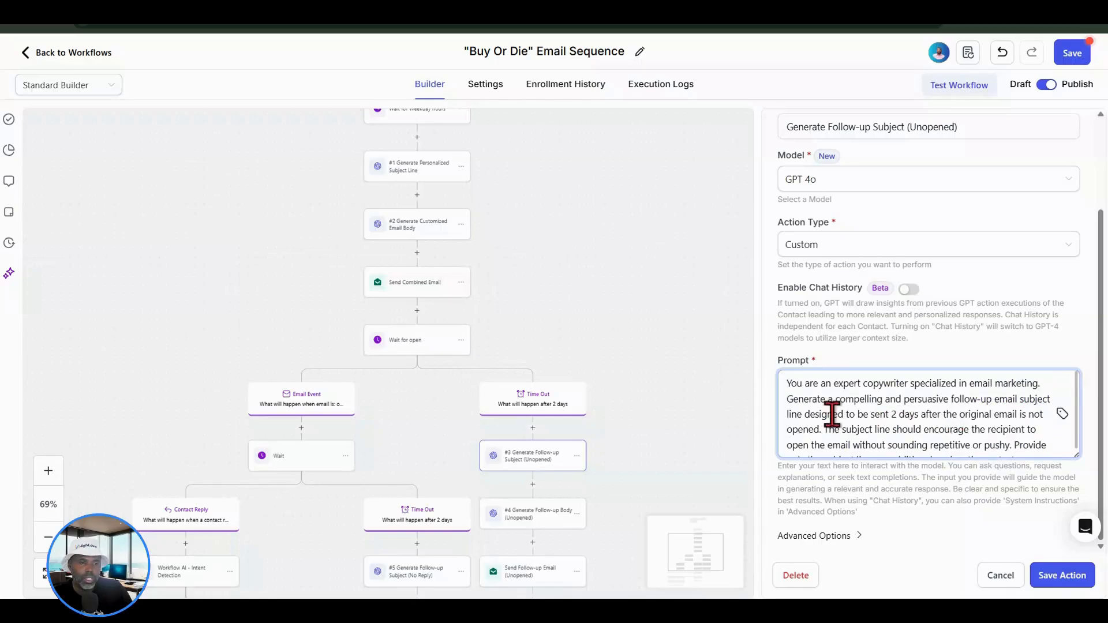
scroll(837, 413, down, 1)
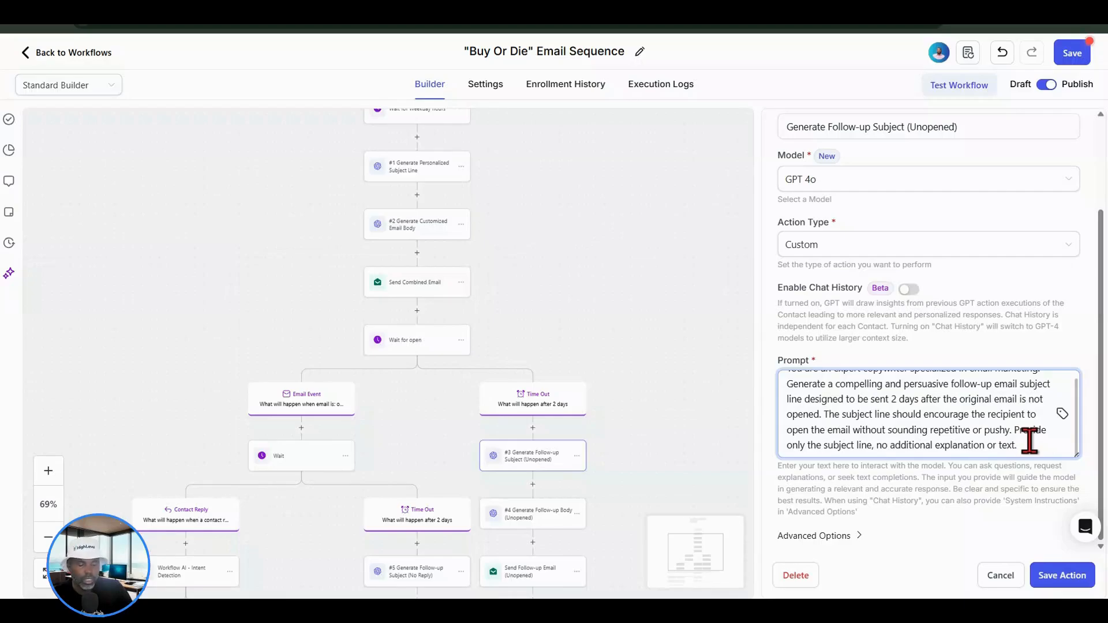
scroll(1029, 441, down, 1)
key(ctrl+v)
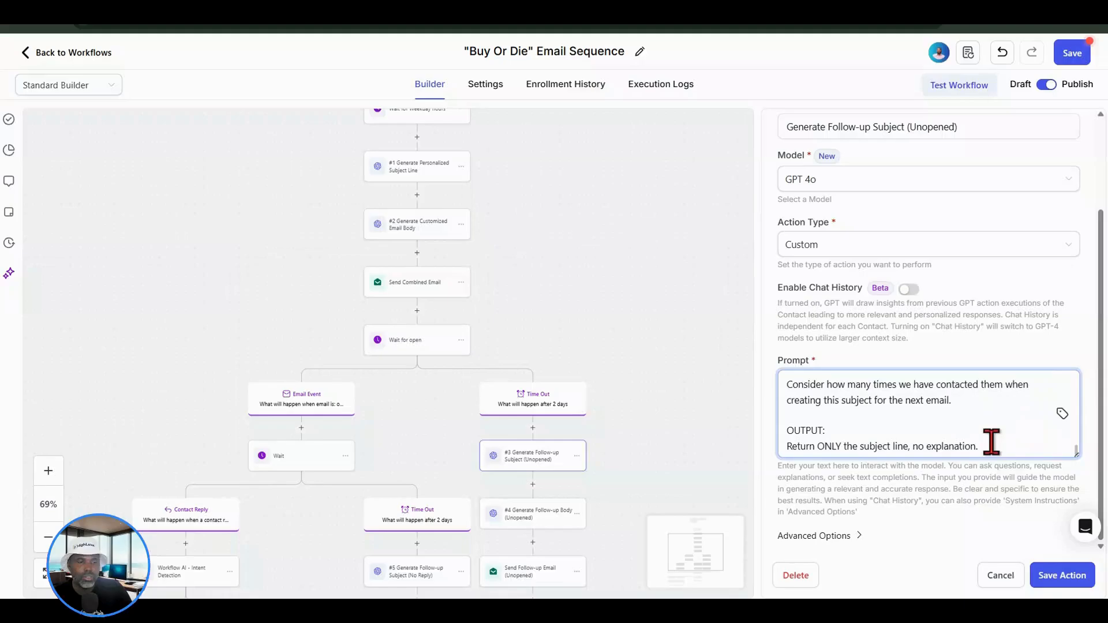
Check the combined prompt, enable chat history for This Workflow in the unopened follow-up subject action, and save the action
scroll(948, 438, up, 2)
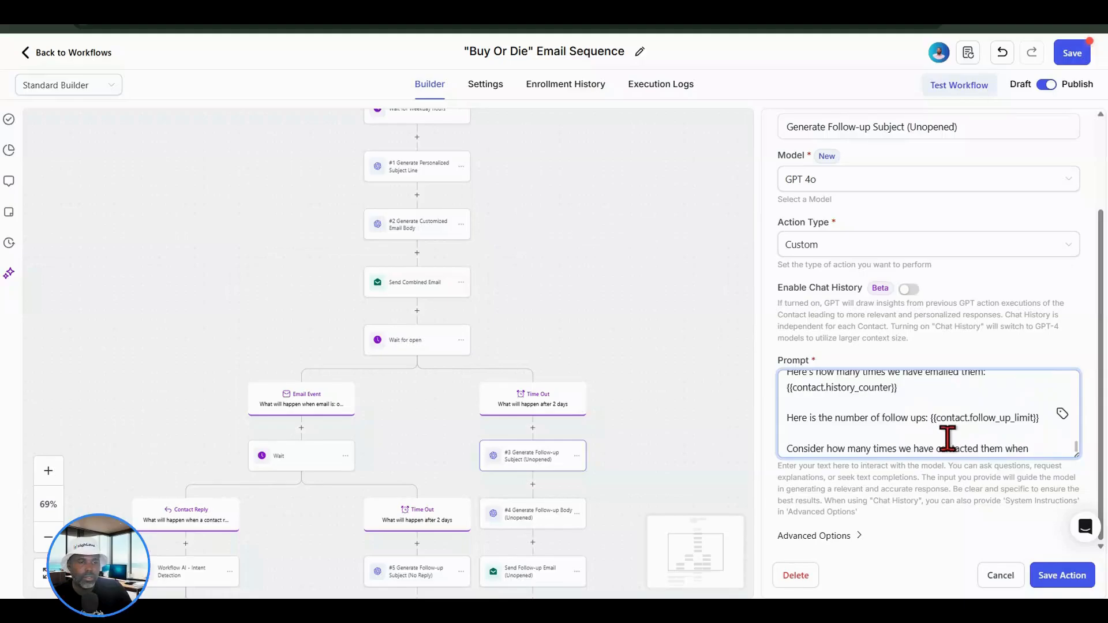
scroll(948, 439, up, 3)
scroll(948, 439, up, 3)
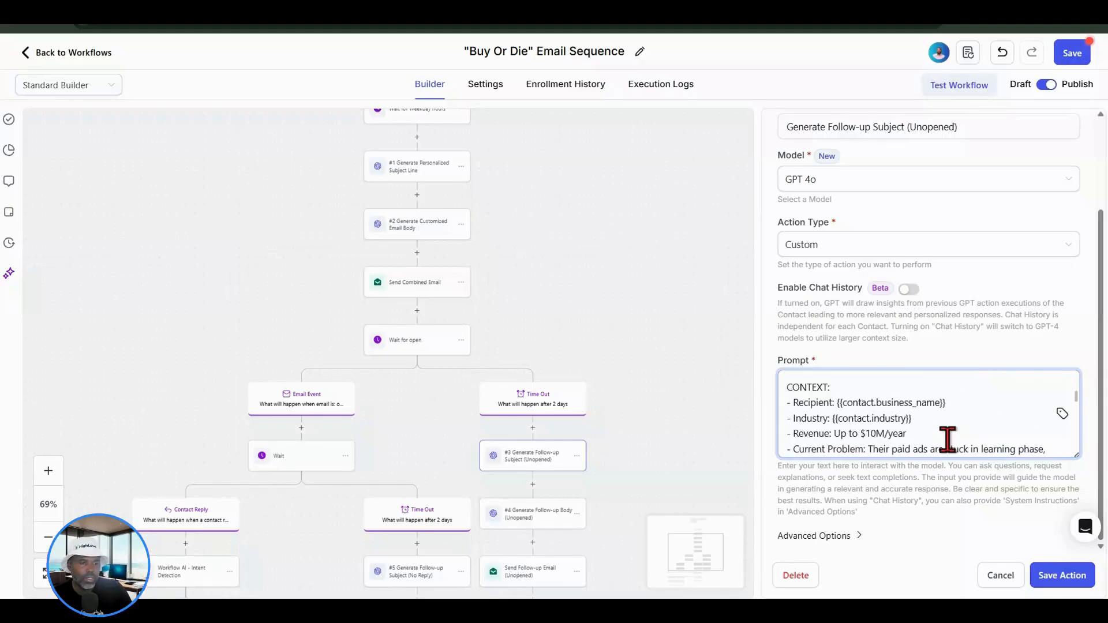
scroll(947, 438, up, 3)
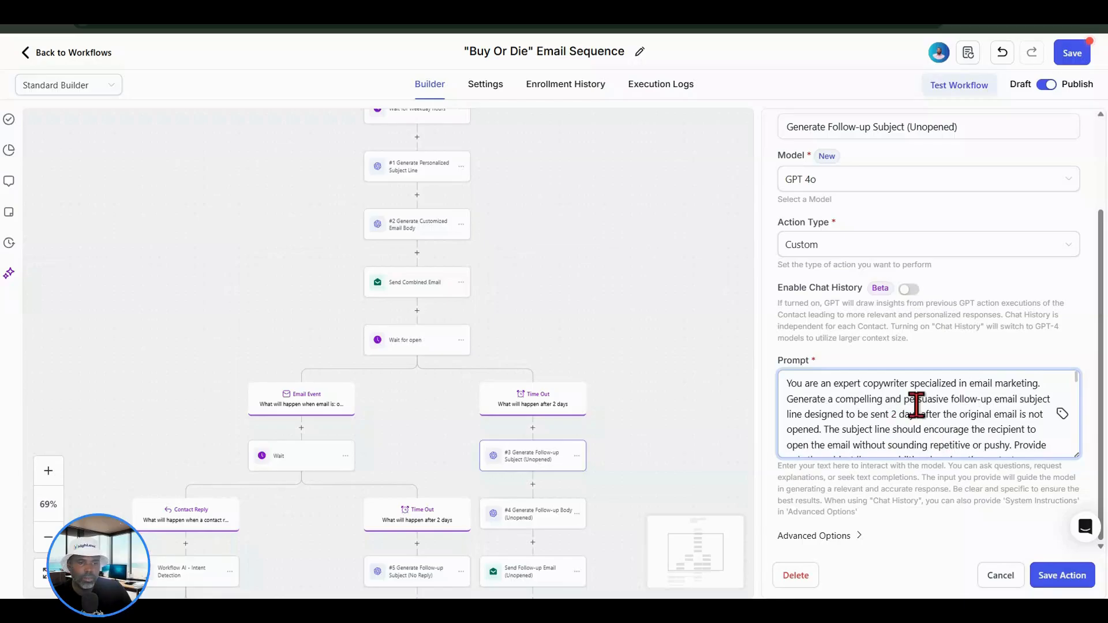
scroll(877, 425, down, 5)
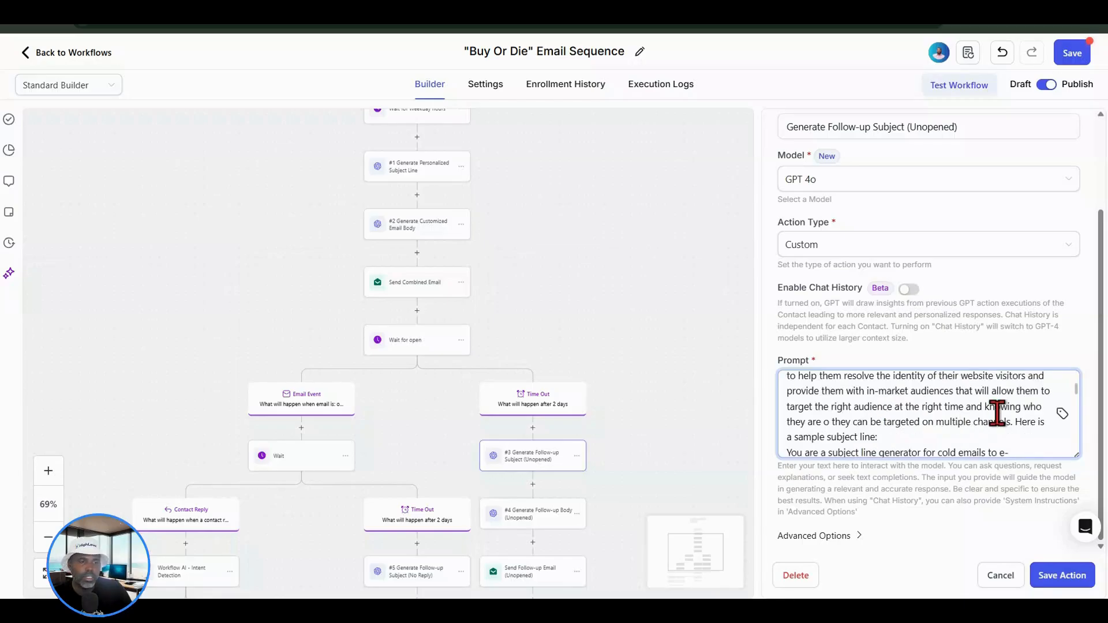
scroll(997, 413, down, 10)
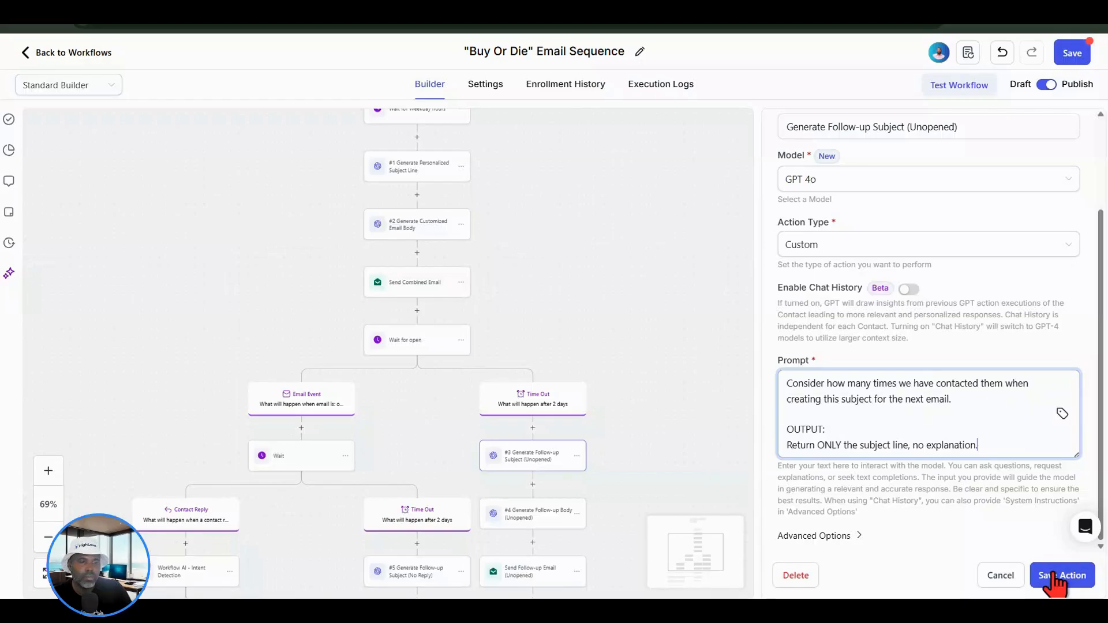
click(909, 289)
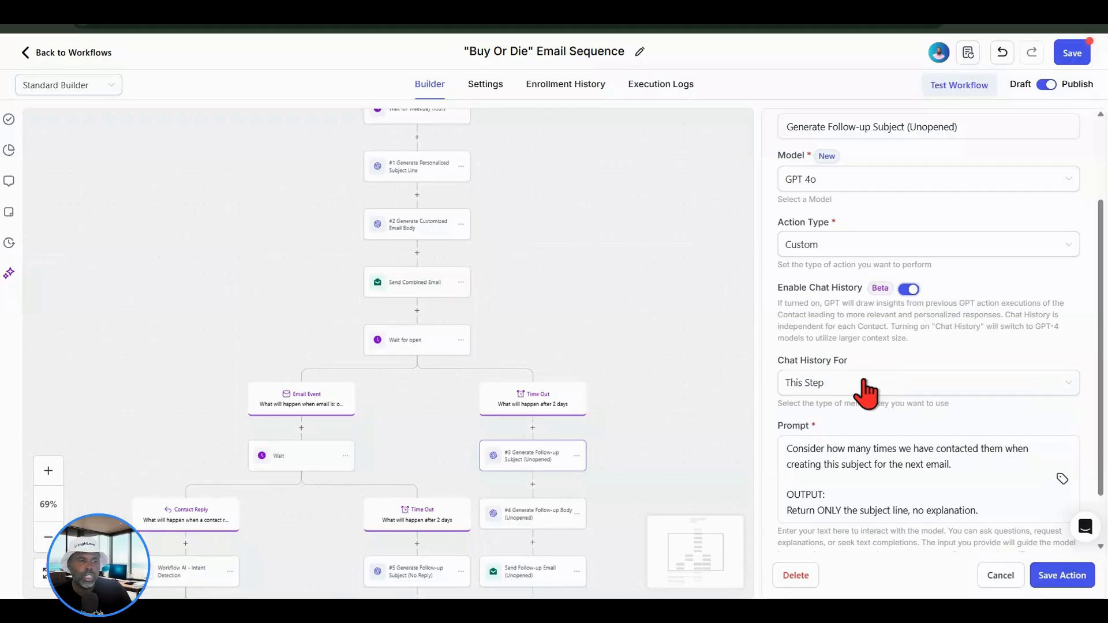
click(865, 382)
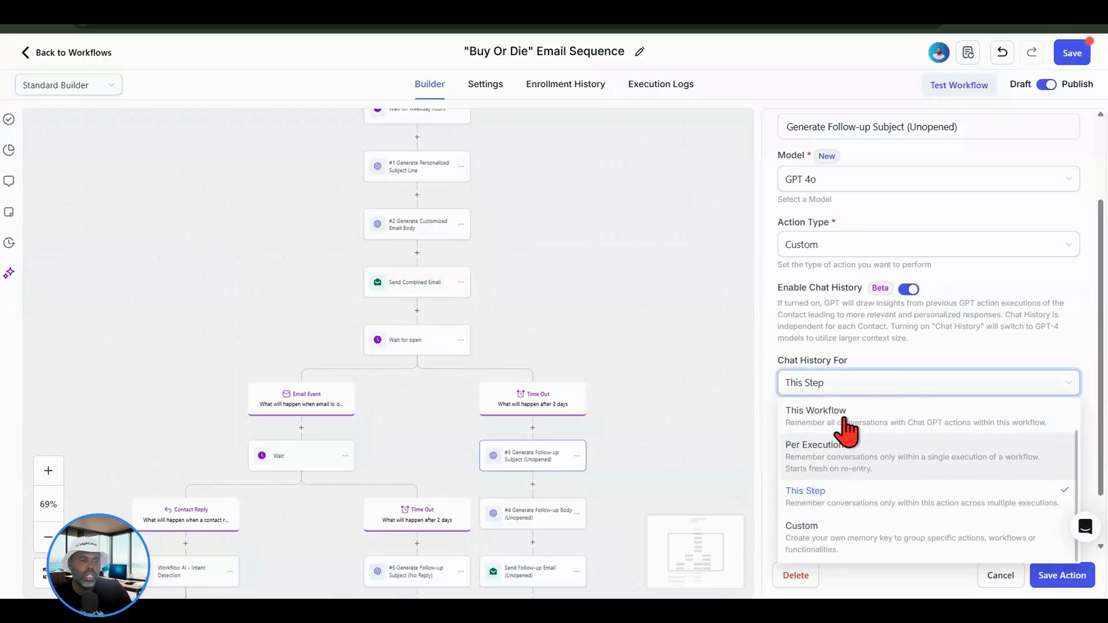
click(847, 429)
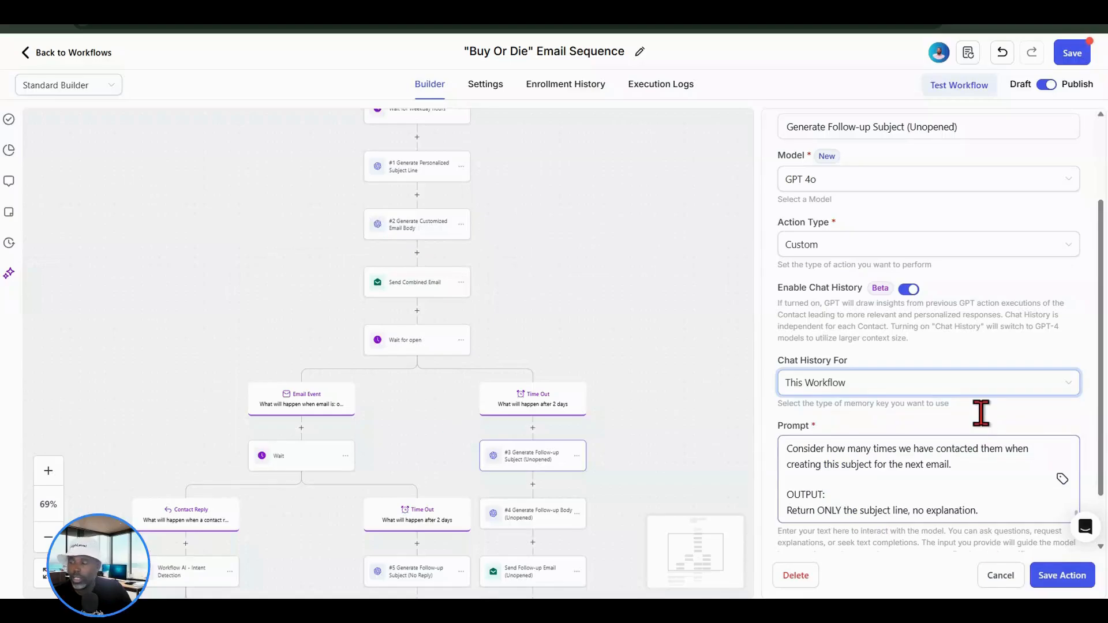
scroll(981, 413, down, 1)
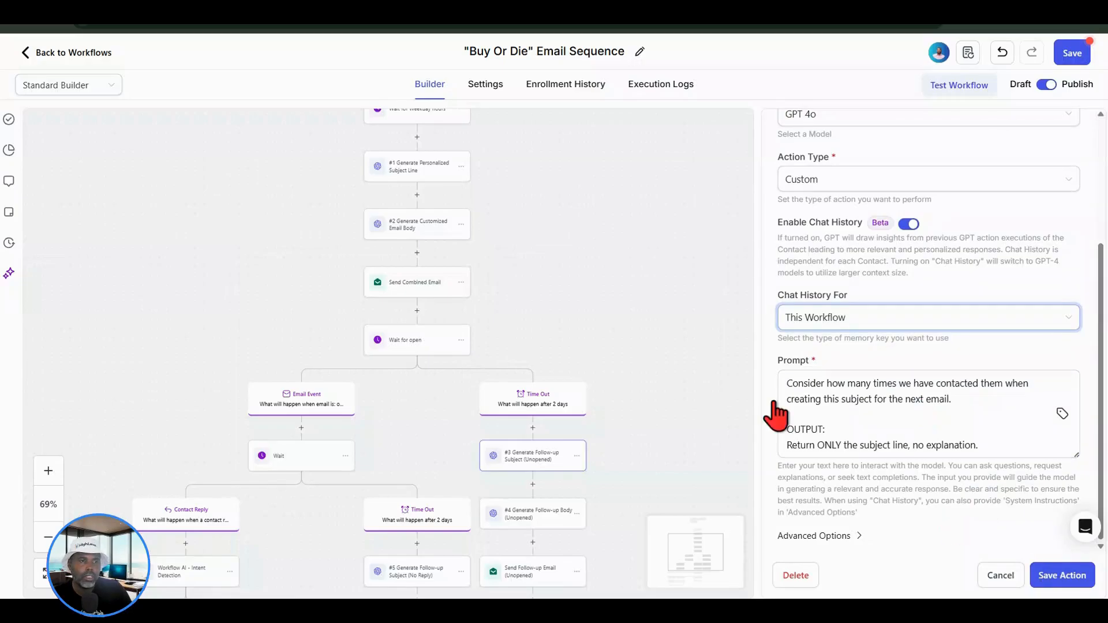
click(727, 413)
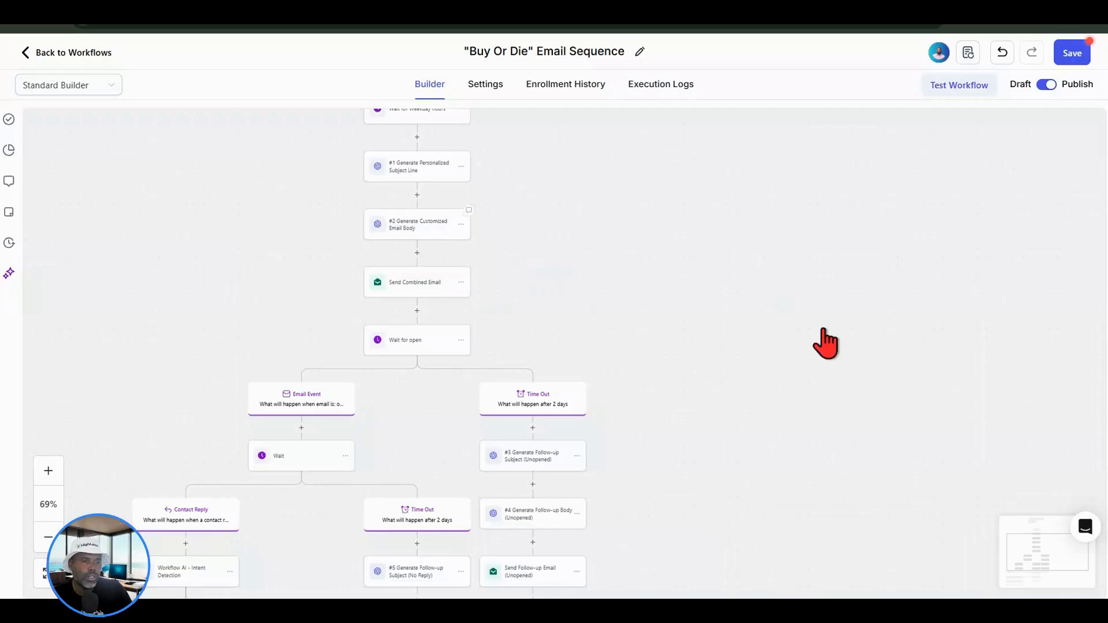
Check the chat history setting and prompt of the #2 Generate Customized Email Body action
click(927, 513)
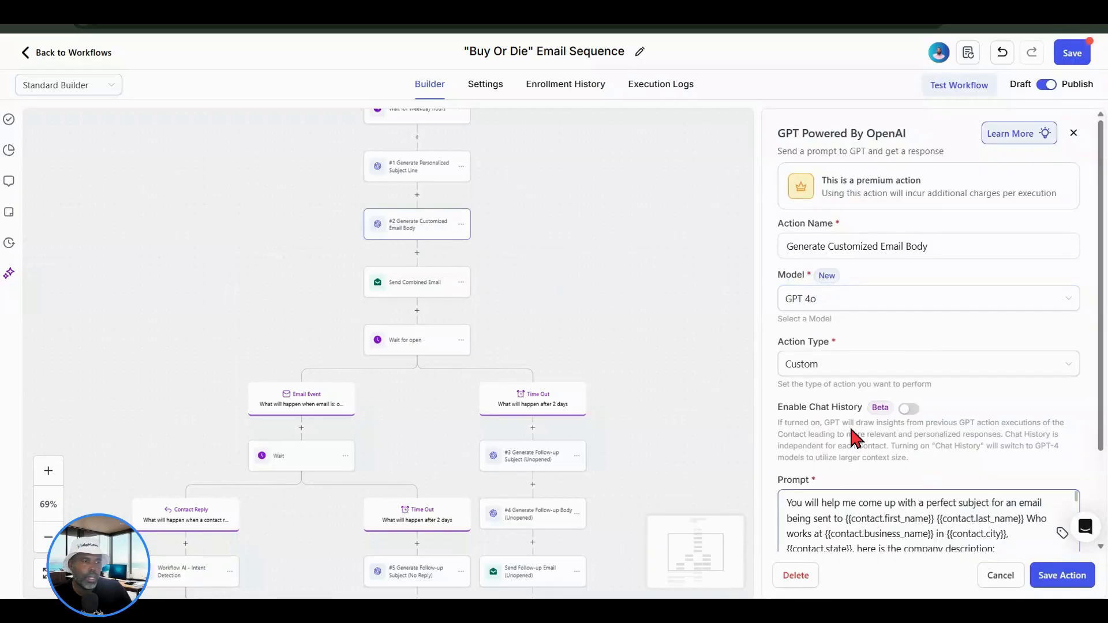
click(691, 307)
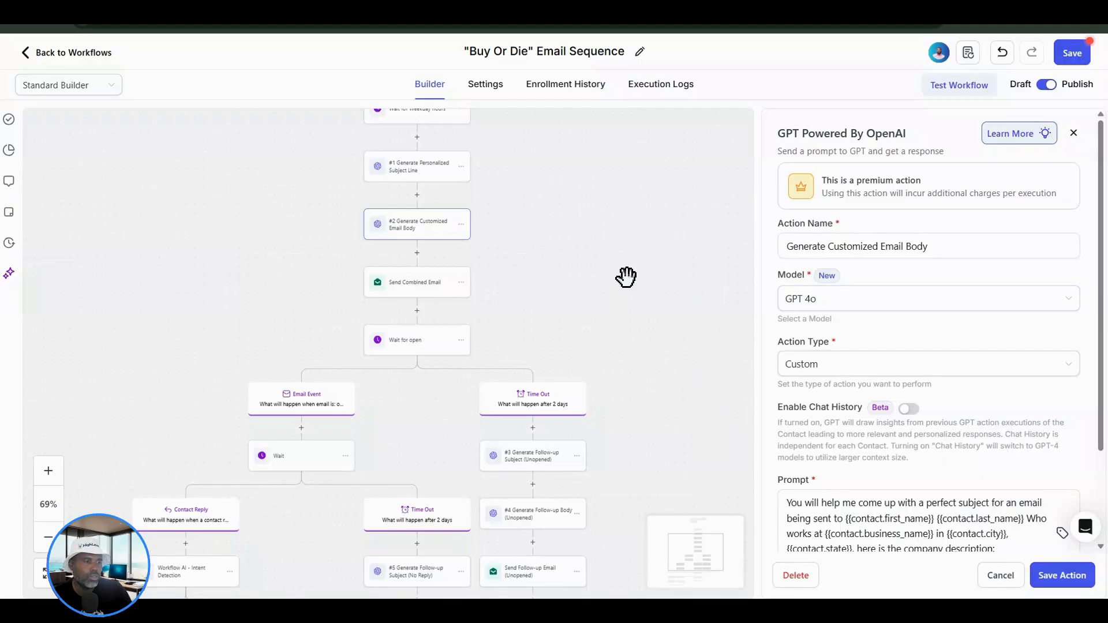
scroll(626, 277, down, 2)
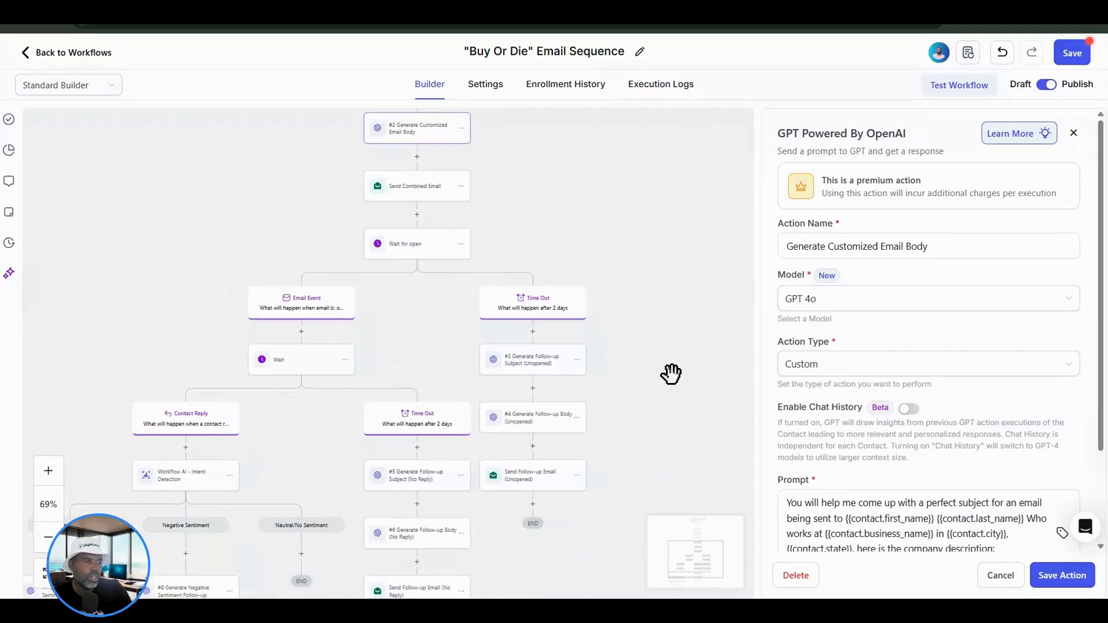
Append the copied subject-line prompt to the Generate Follow-up Subject (No Reply) action's prompt and save the action
click(413, 478)
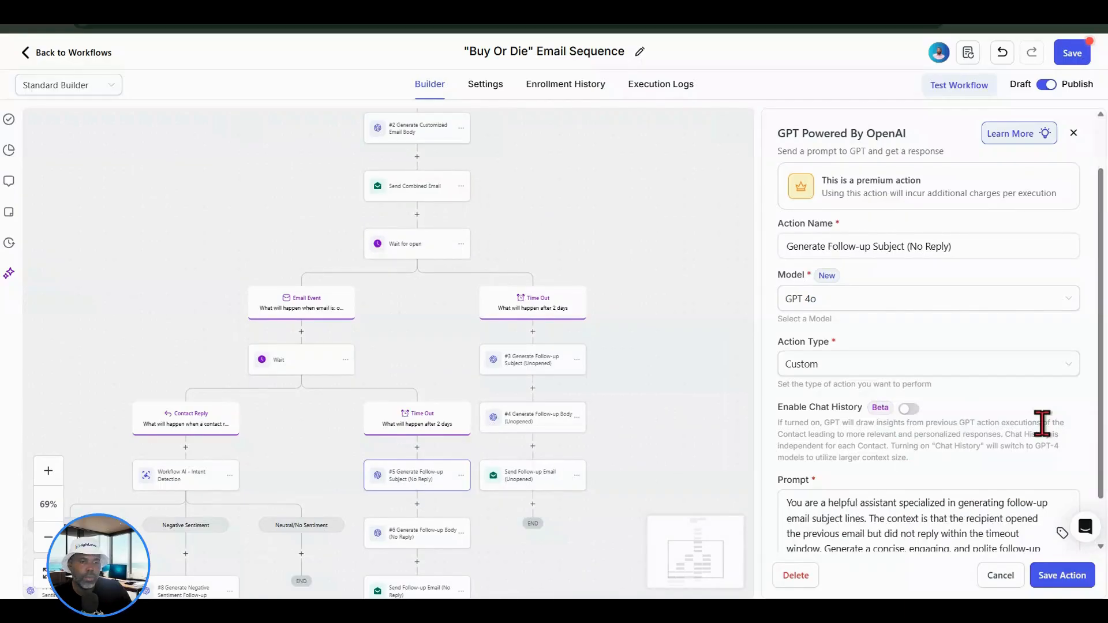
scroll(1041, 425, down, 2)
click(854, 448)
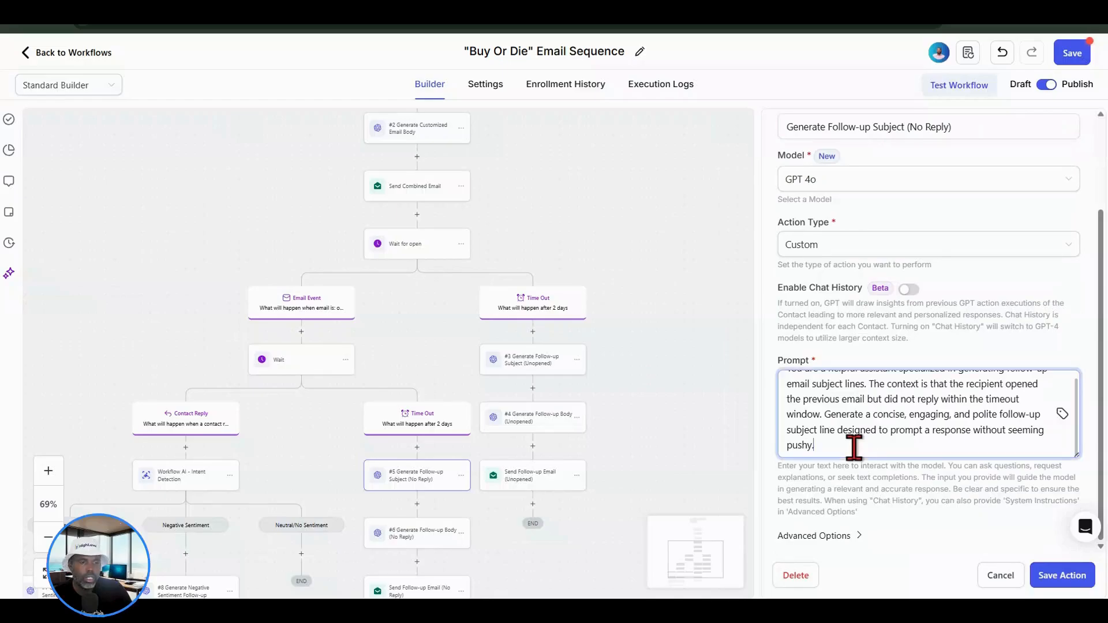
key(ctrl+v)
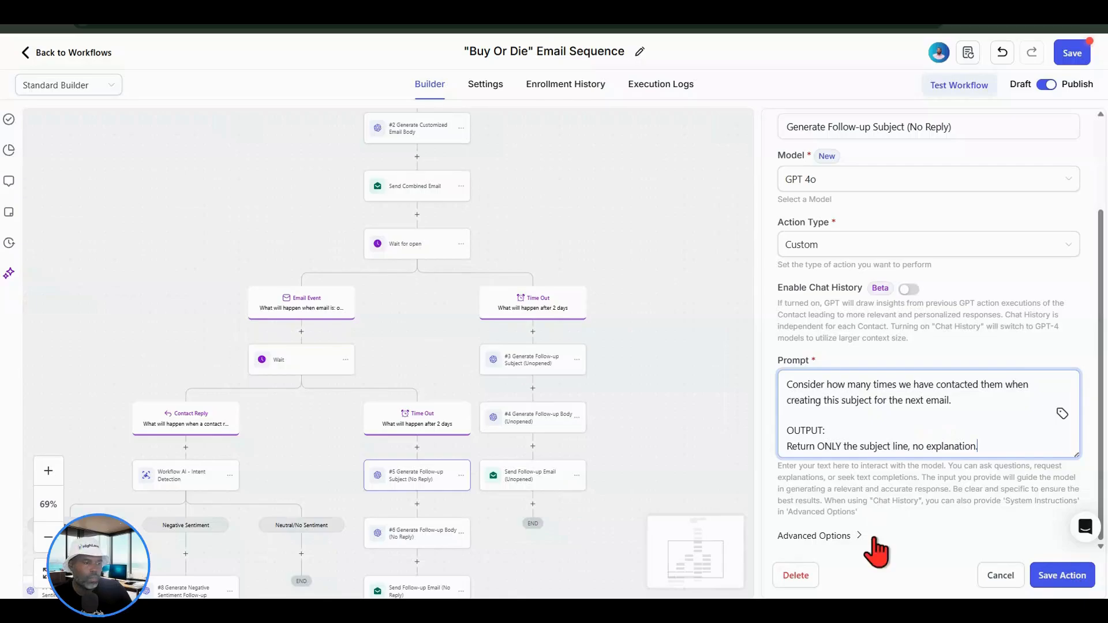
click(377, 442)
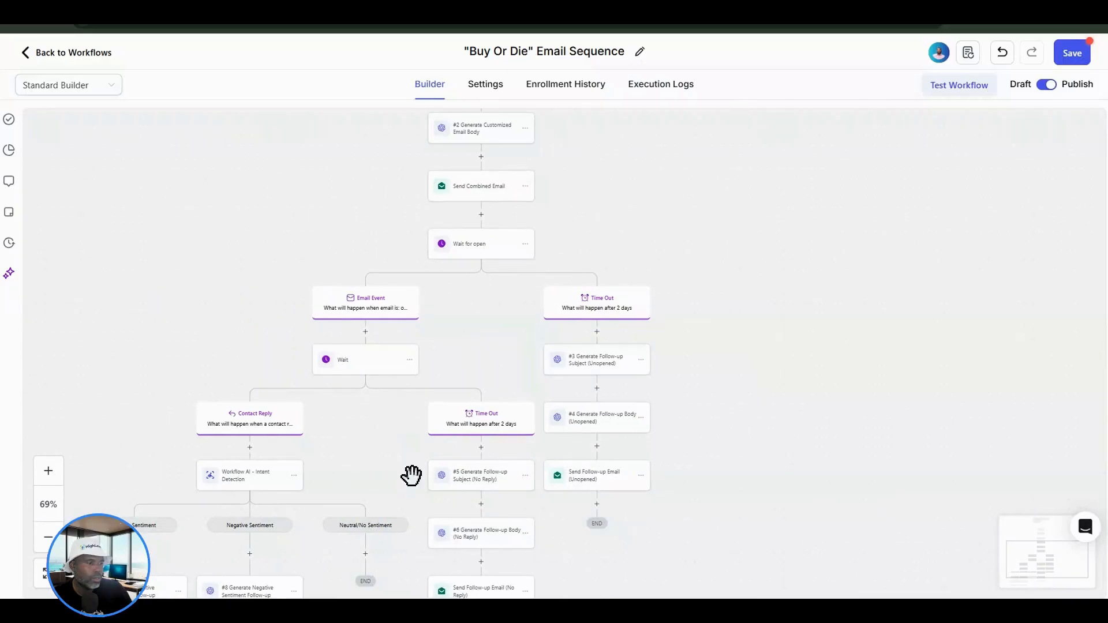
Set the Send Positive Follow-up Email subject to "Re: " plus the #1 Generate Personalized Subject Line response, and save the action
scroll(412, 475, down, 3)
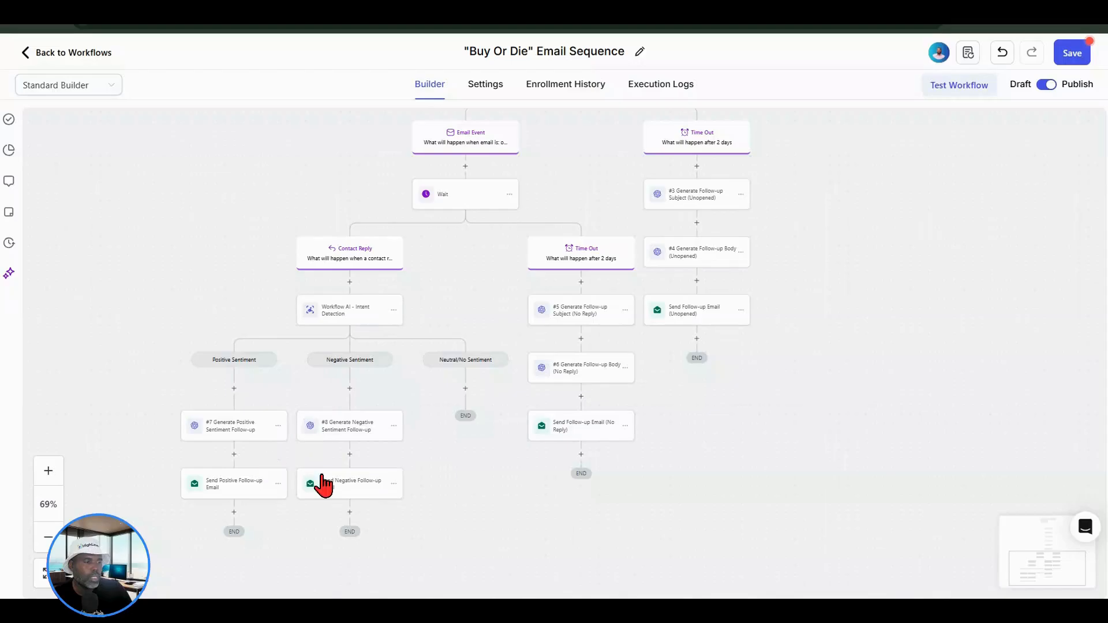
click(297, 455)
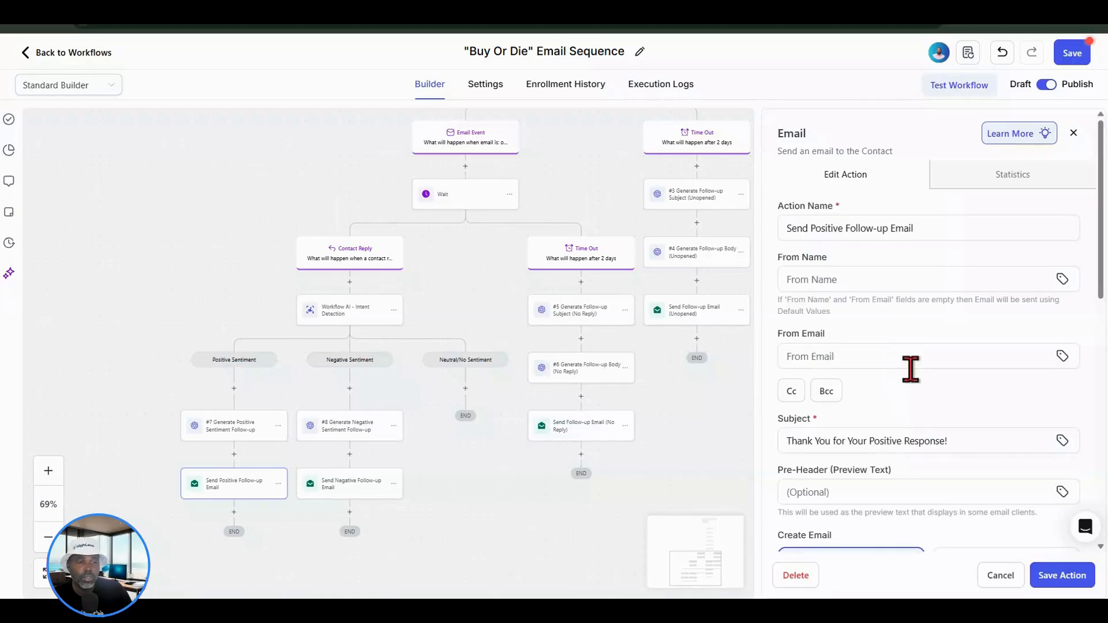
scroll(911, 369, down, 2)
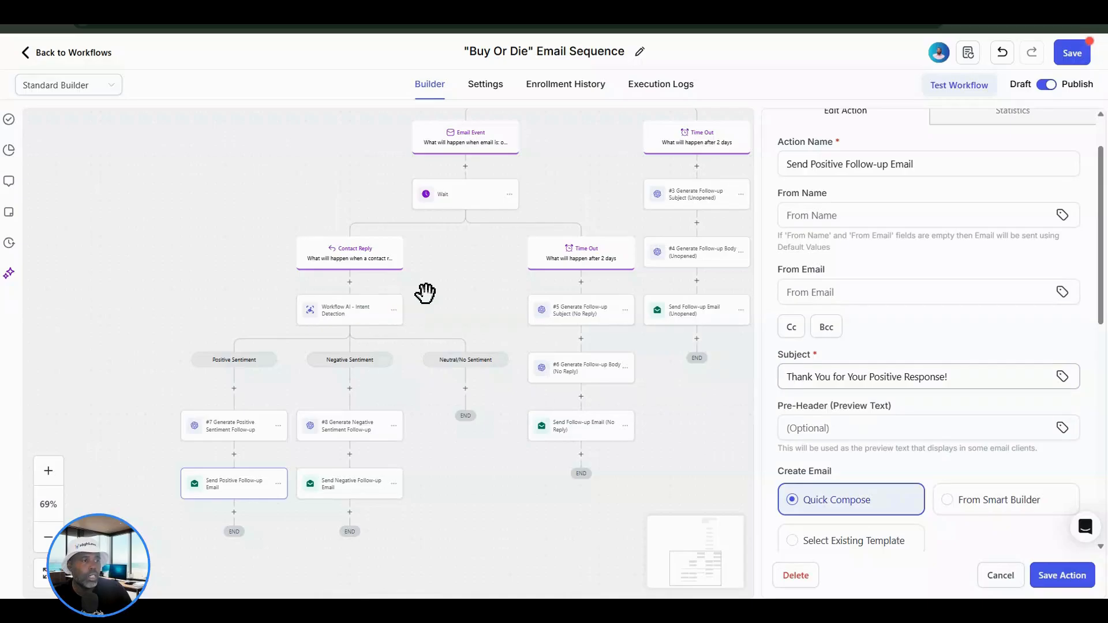
scroll(525, 252, up, 3)
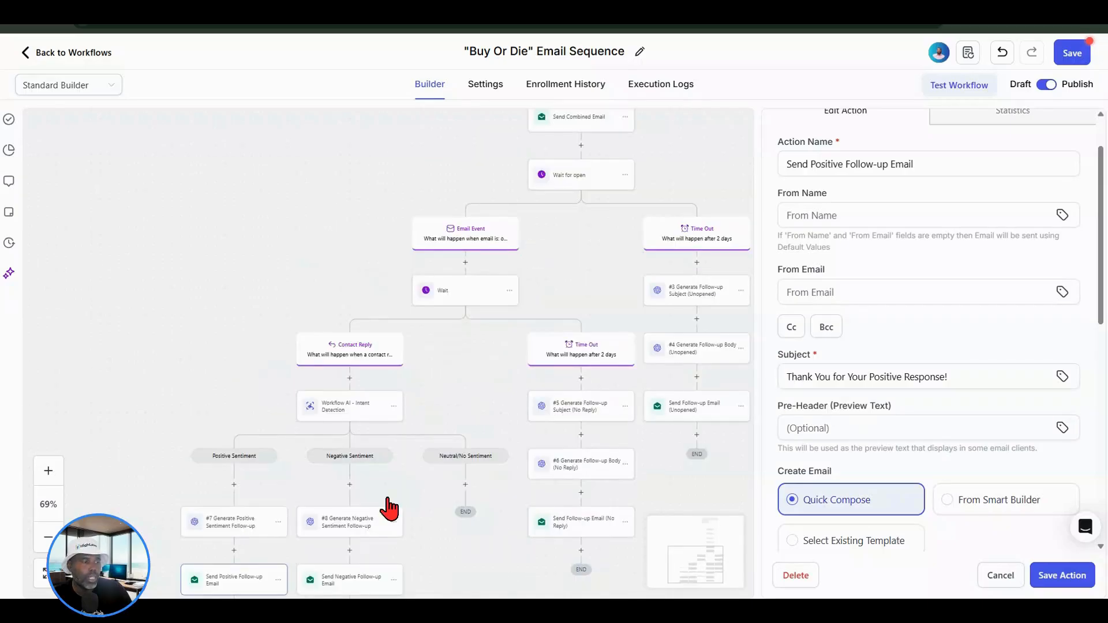
scroll(523, 332, up, 2)
scroll(583, 277, up, 1)
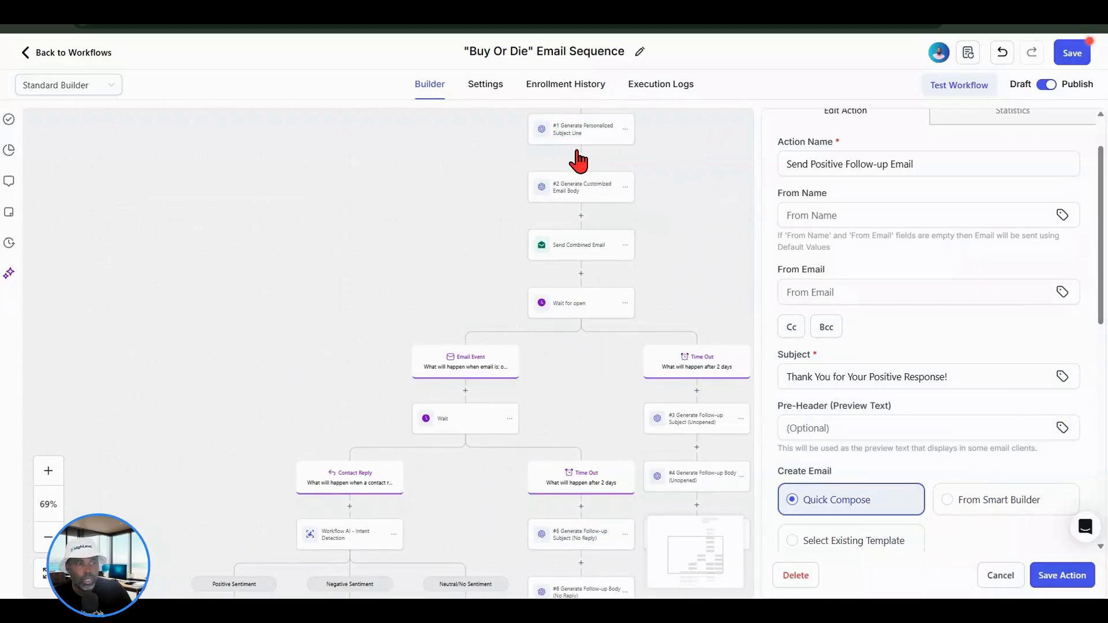
click(920, 379)
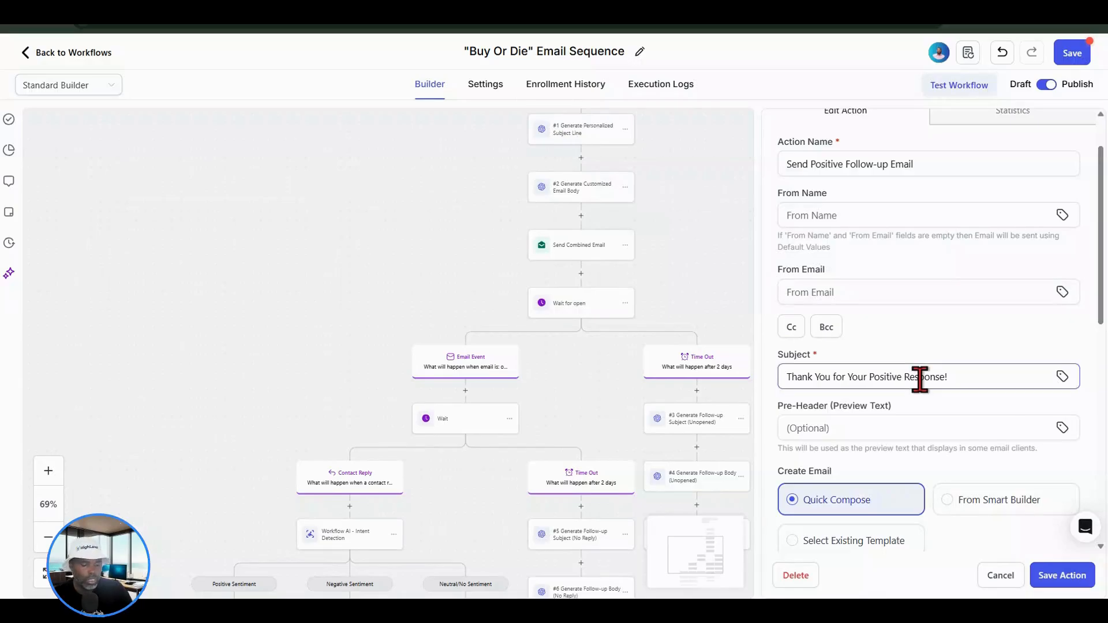
key(ctrl+a)
text(Re)
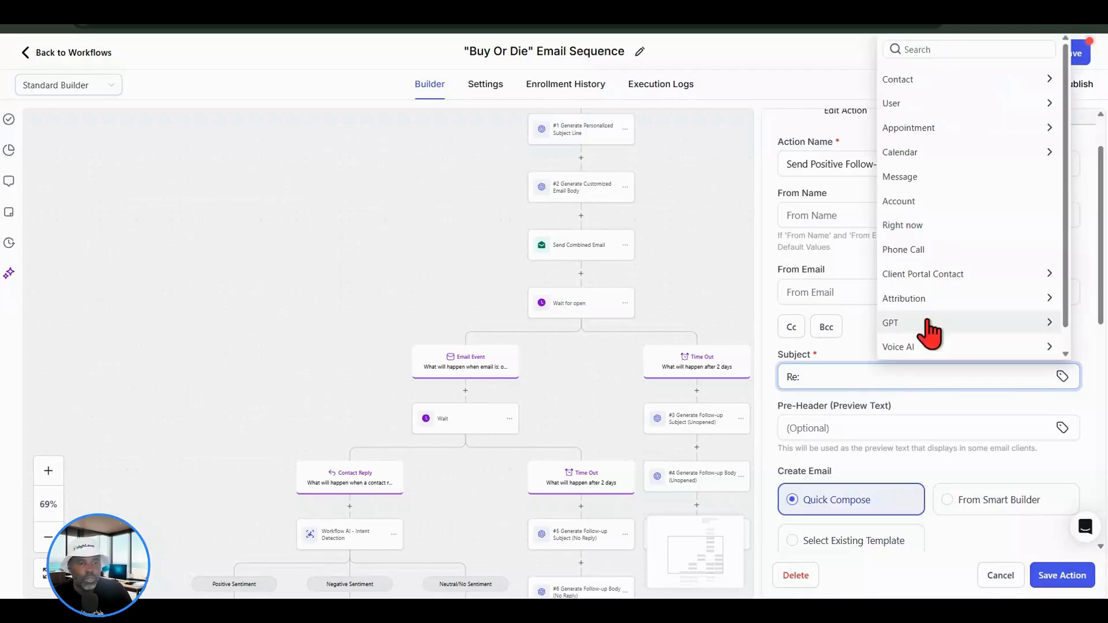
click(926, 326)
click(915, 337)
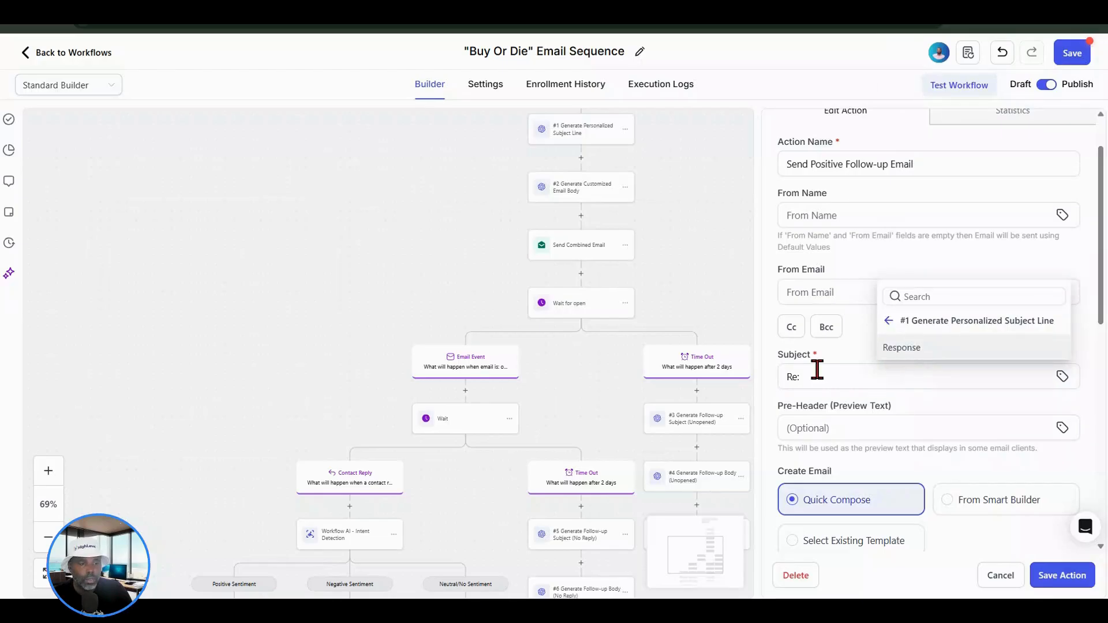
click(902, 347)
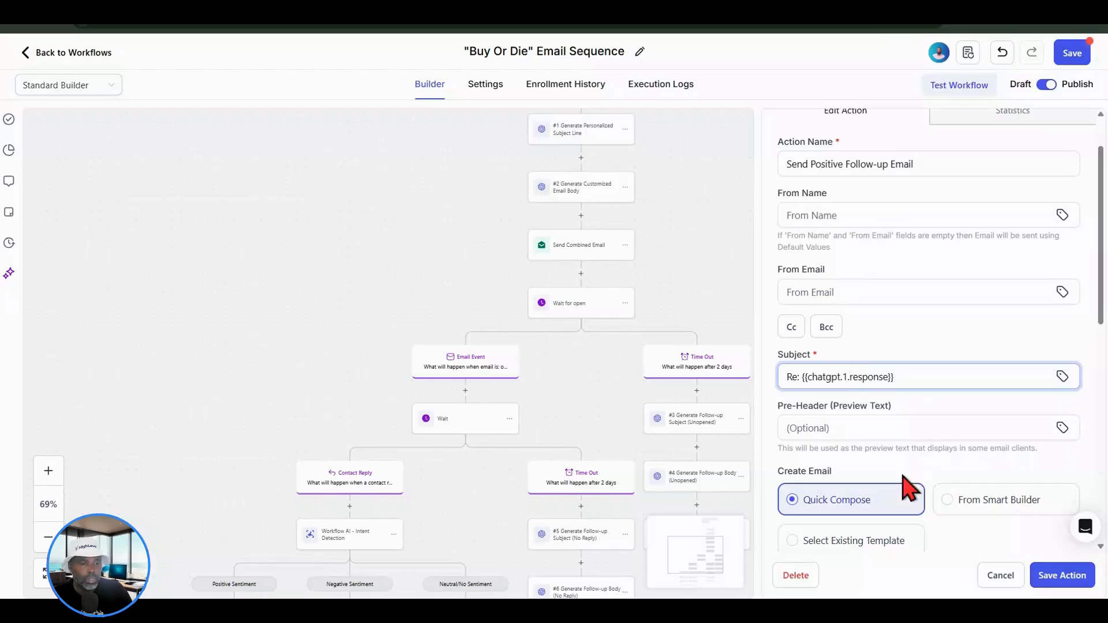
click(1051, 574)
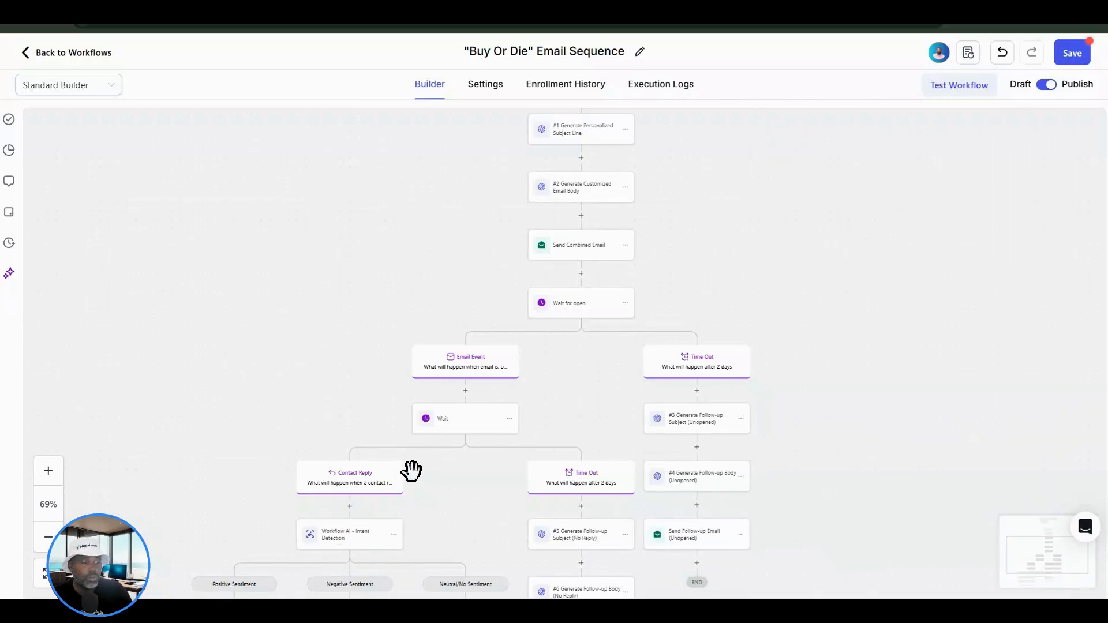
Reopen the Send Positive Follow-up Email action and review its message body and additional settings
scroll(411, 471, down, 5)
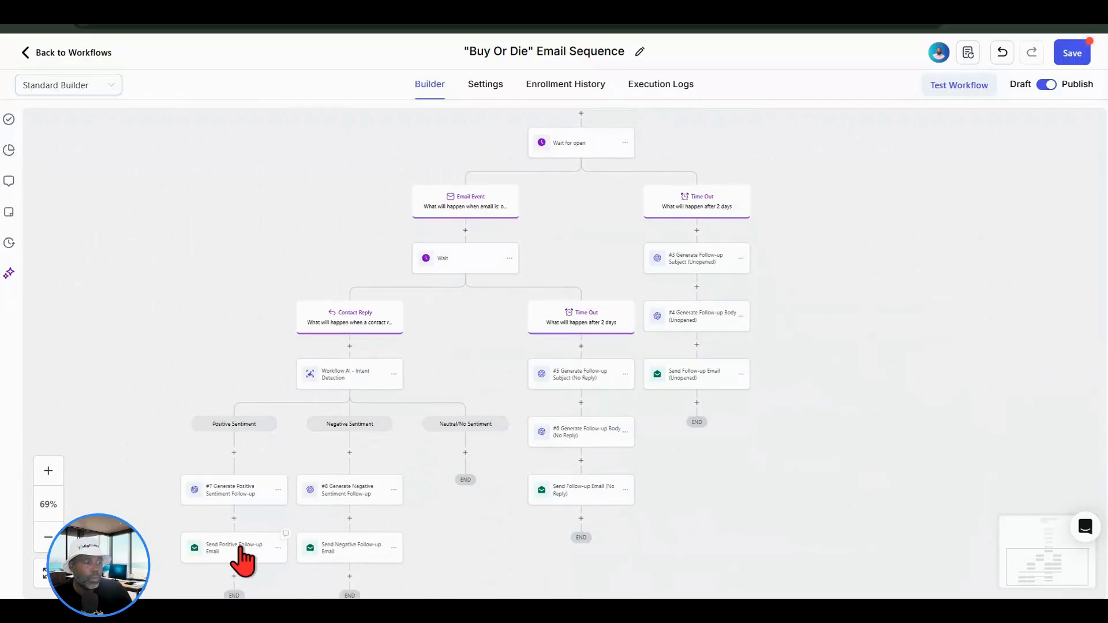
click(242, 548)
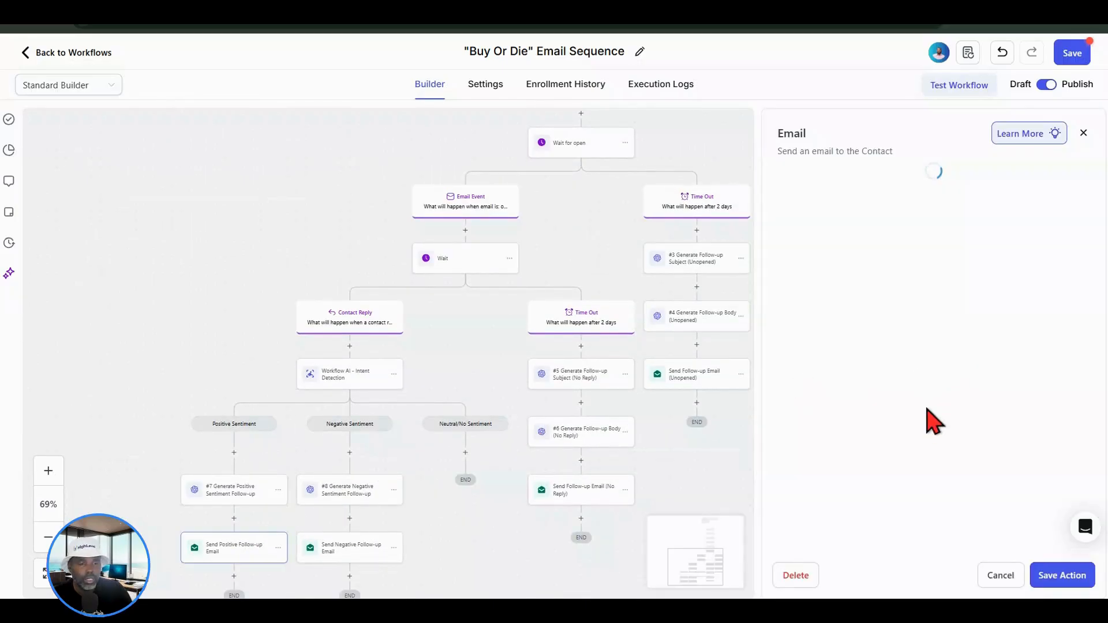
scroll(978, 386, down, 8)
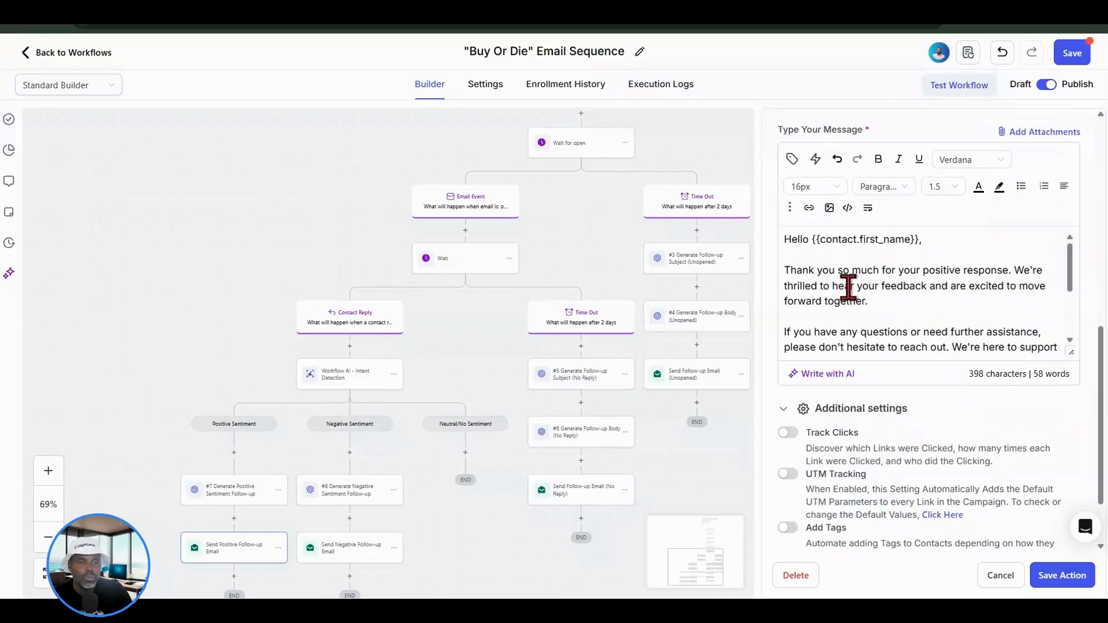
scroll(849, 286, down, 6)
scroll(896, 245, up, 3)
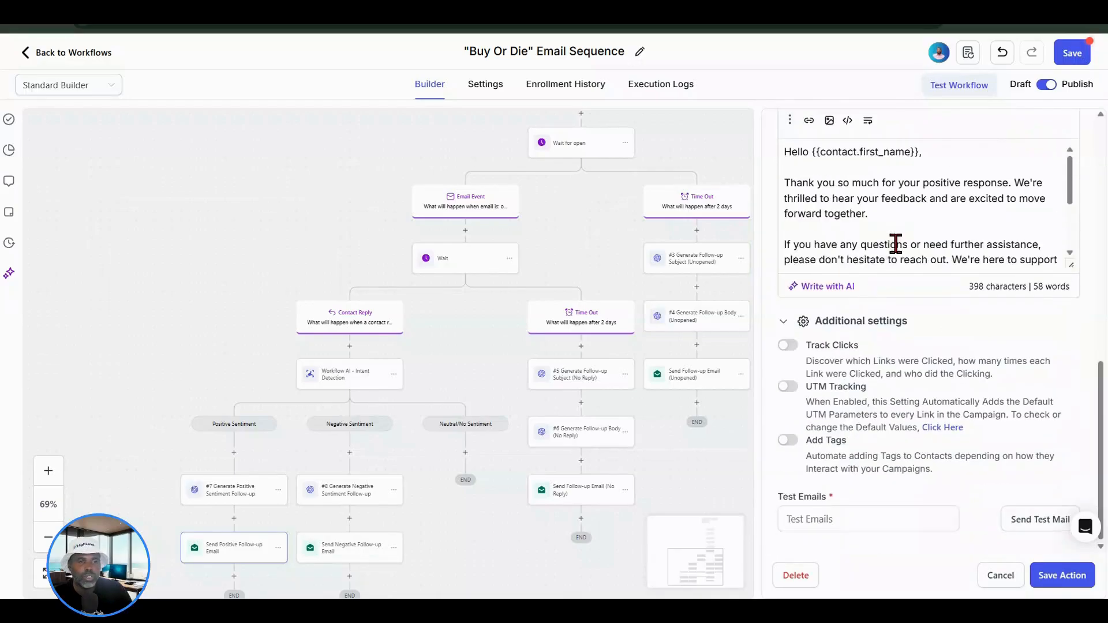
scroll(896, 245, up, 2)
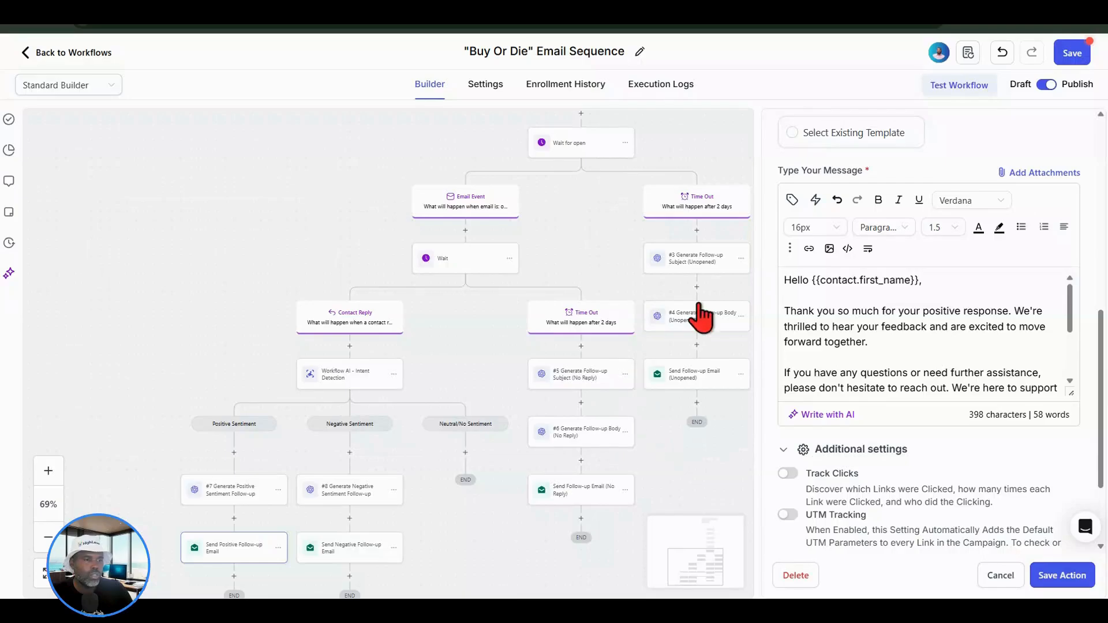
Copy the entire prompt of the #2 Generate Customized Email Body action
scroll(662, 338, up, 3)
scroll(662, 338, up, 2)
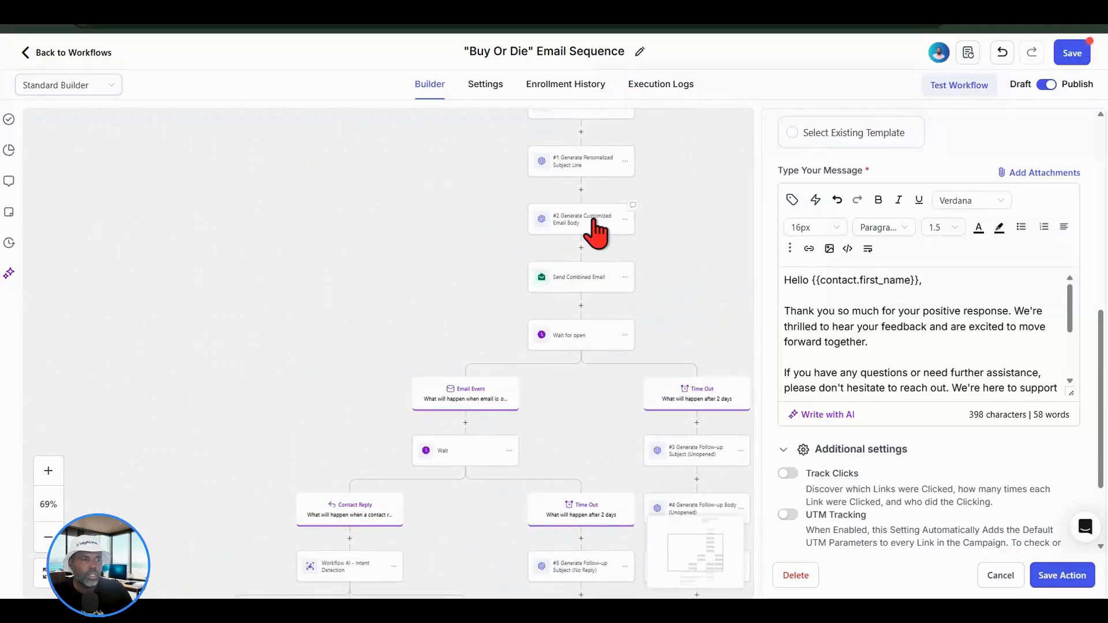
click(594, 231)
click(933, 401)
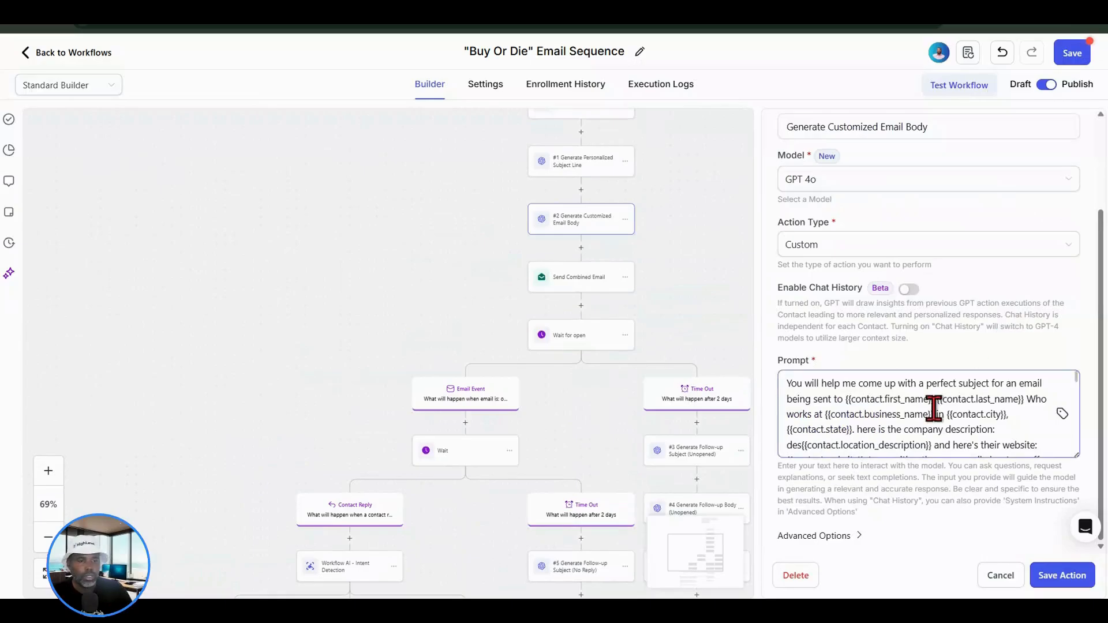
key(ctrl+a)
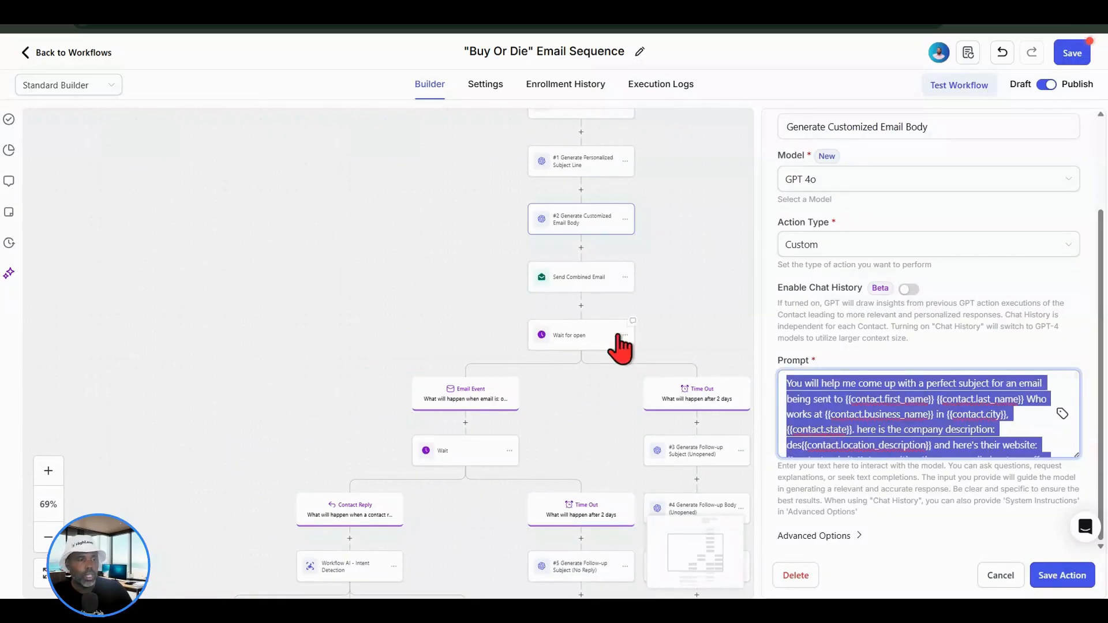
Append the copied email body prompt to the end of the #4 Generate Follow-up Body (Unopened) prompt and save the action
scroll(700, 329, down, 2)
click(674, 447)
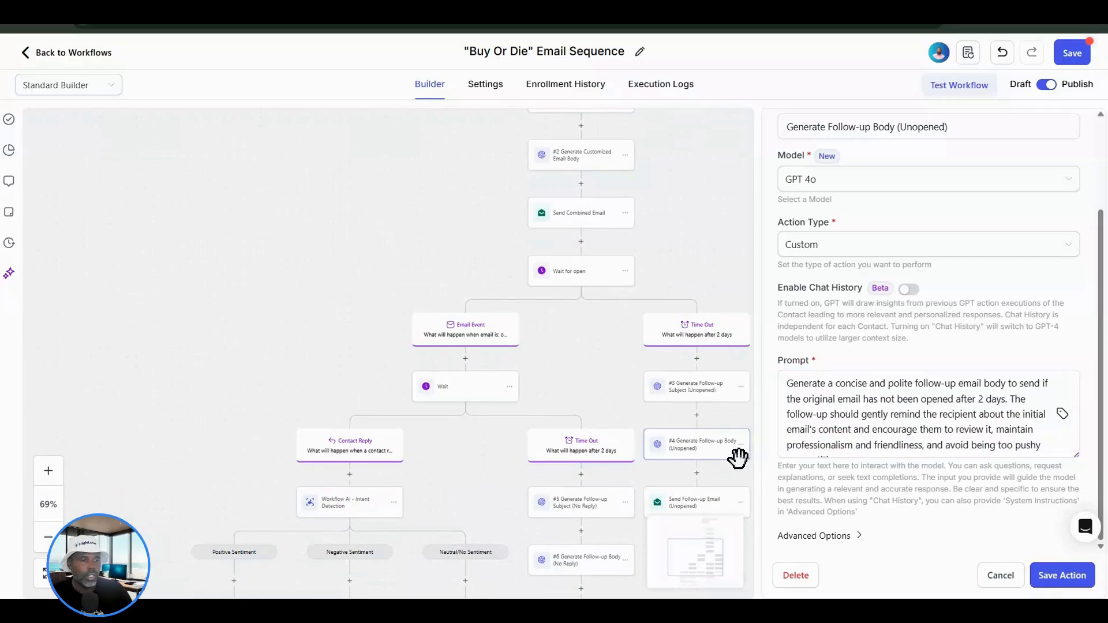
scroll(994, 425, down, 1)
click(900, 449)
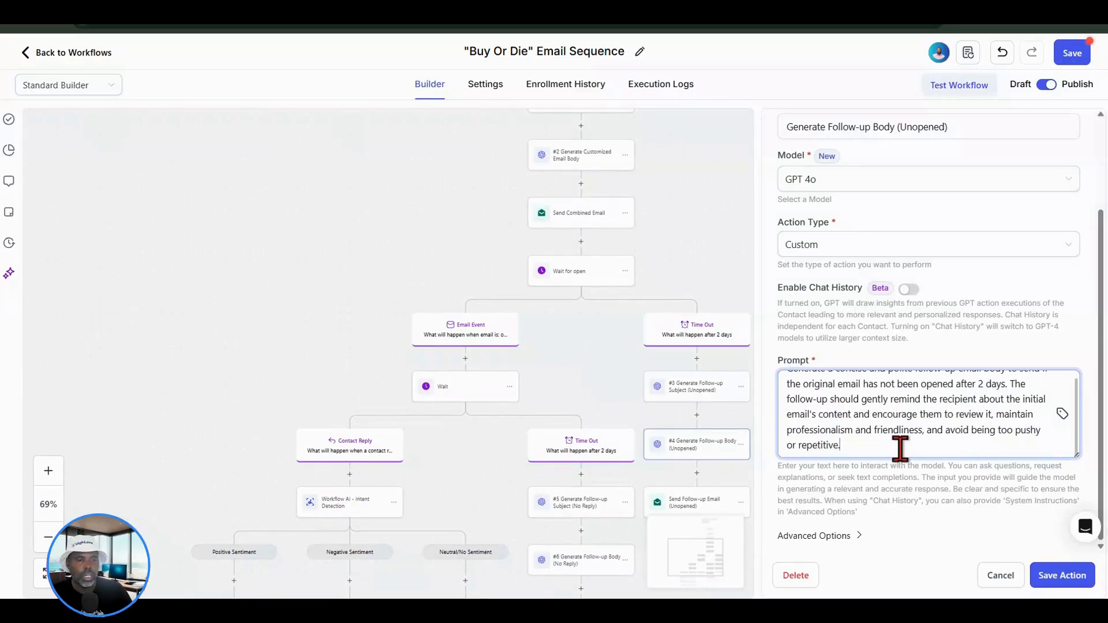
text(Consider how many times we have contacted them when creating this subject for the next email.  OUTPUT: Return ONLY the email body, no explanation)
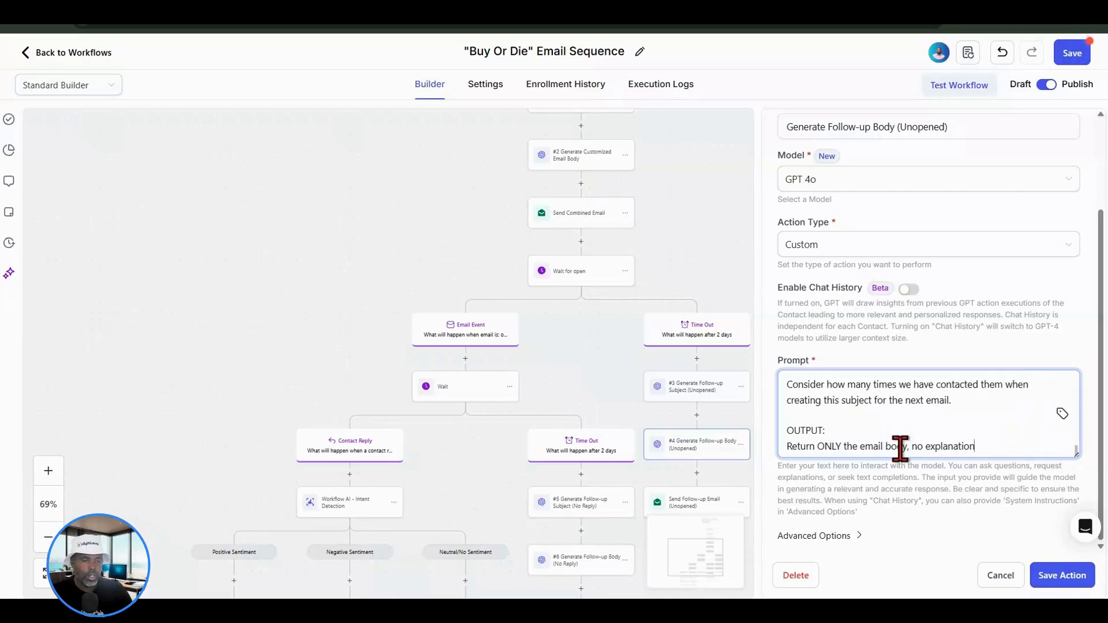
click(1062, 575)
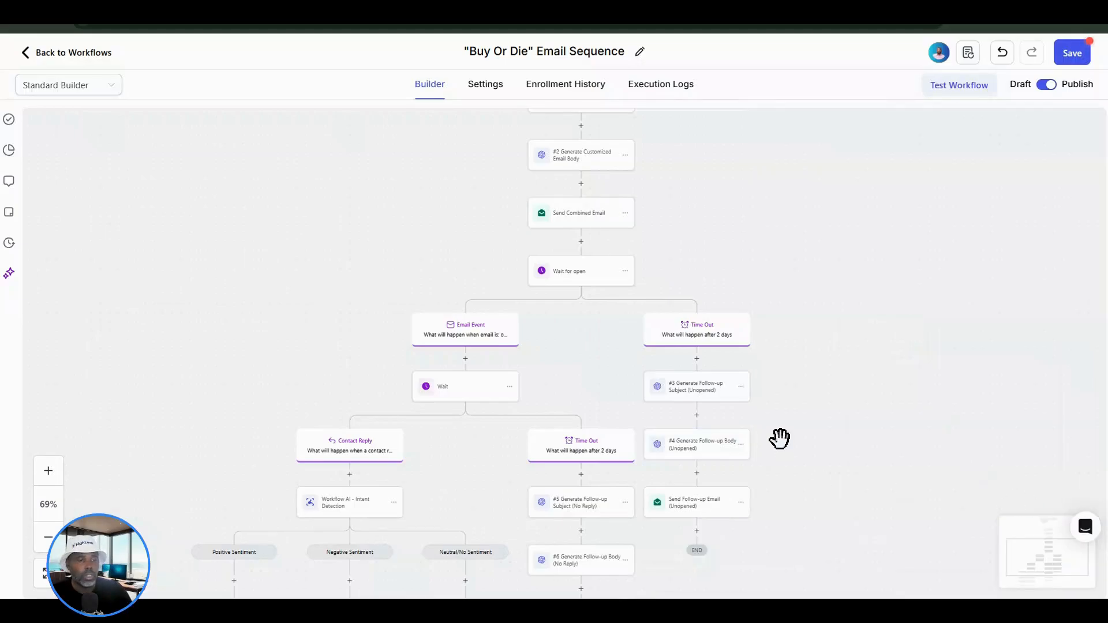
Enable chat history for the #4 Generate Follow-up Body (Unopened) action, set it to This Workflow, and save the action
click(684, 449)
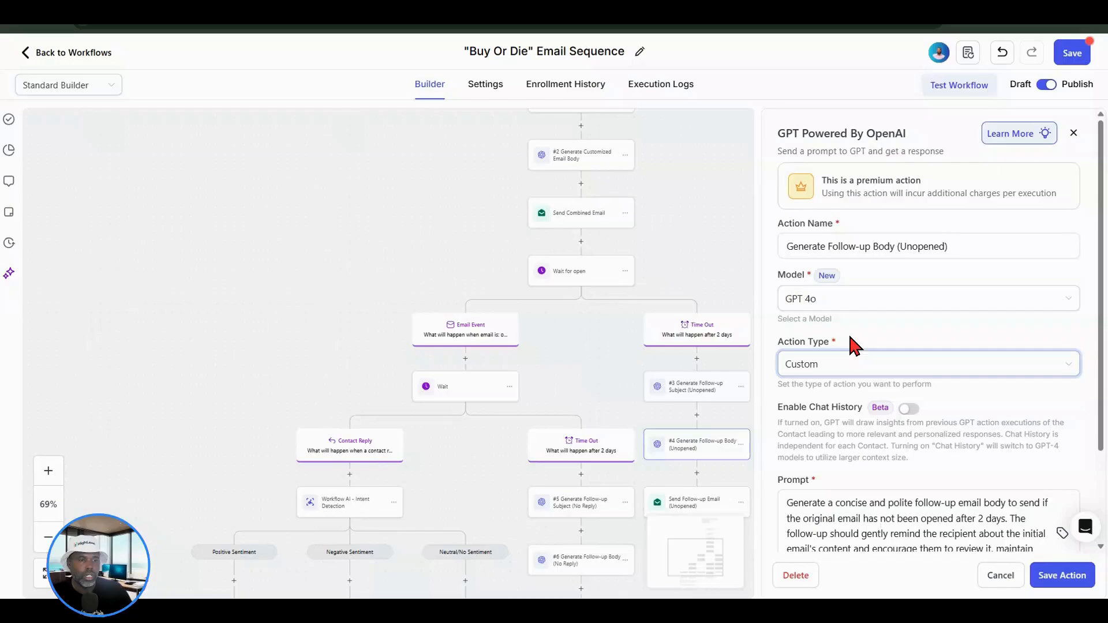
click(907, 408)
scroll(920, 379, down, 2)
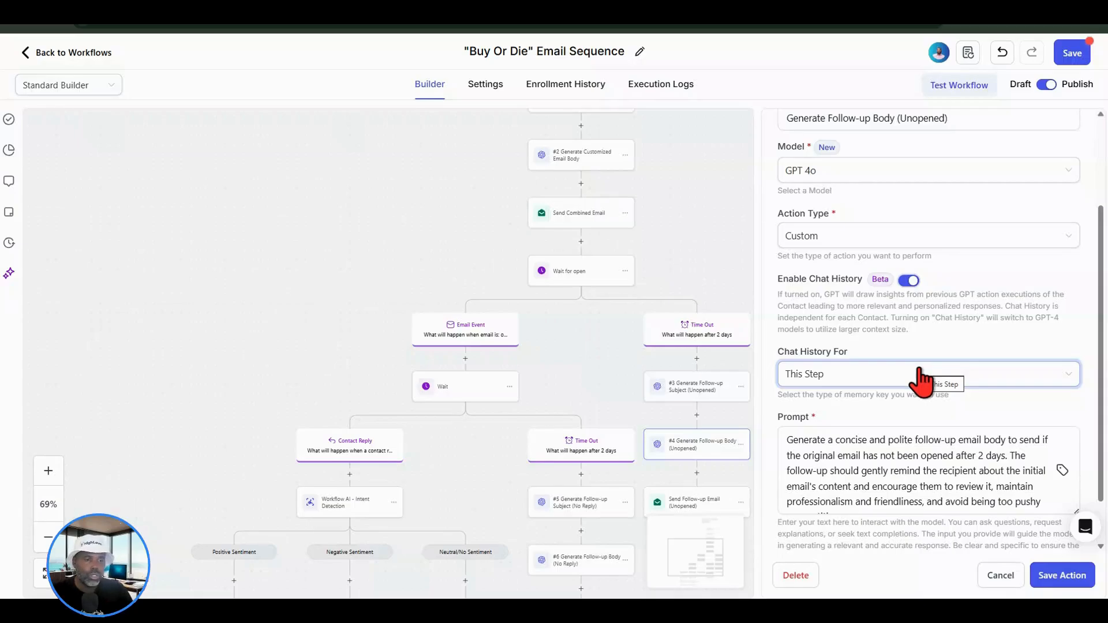
click(996, 434)
scroll(997, 434, down, 3)
scroll(997, 434, down, 3)
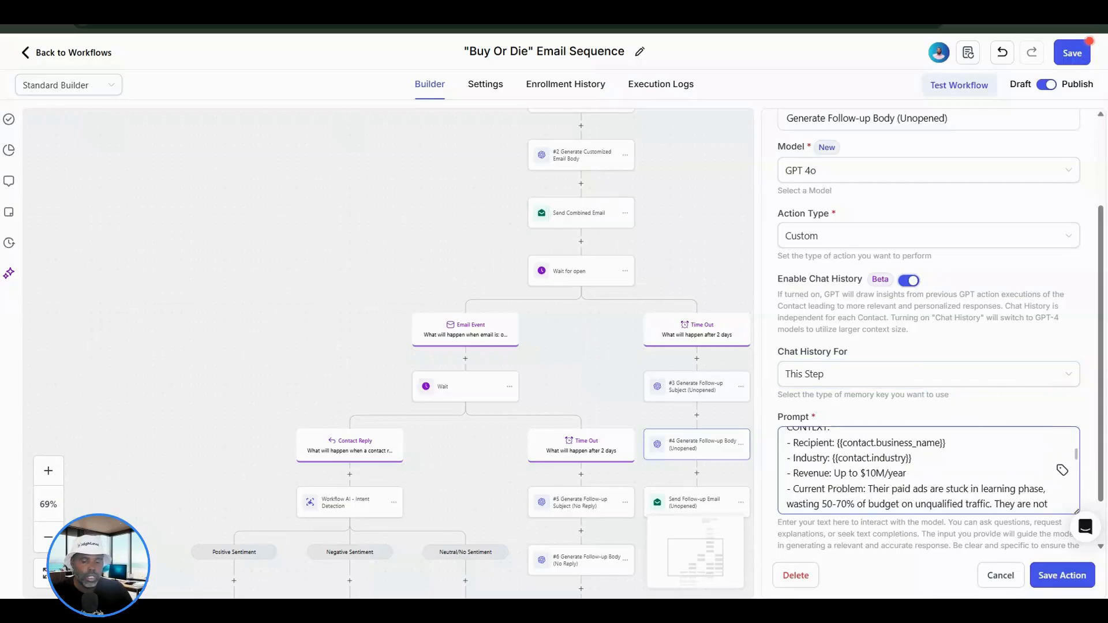
click(814, 381)
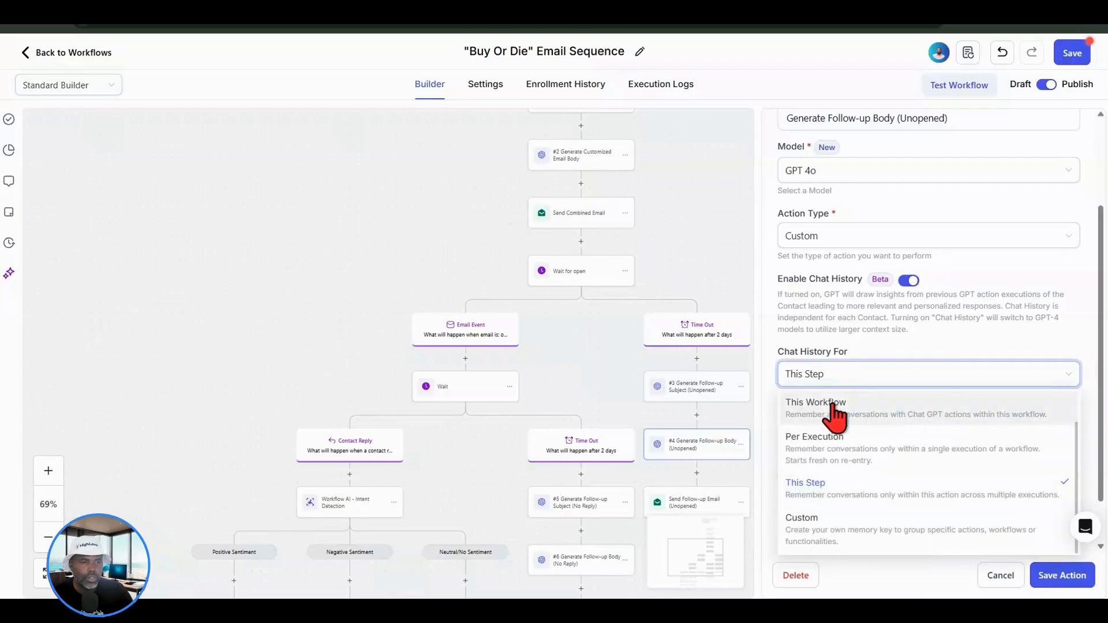
click(835, 411)
click(1065, 577)
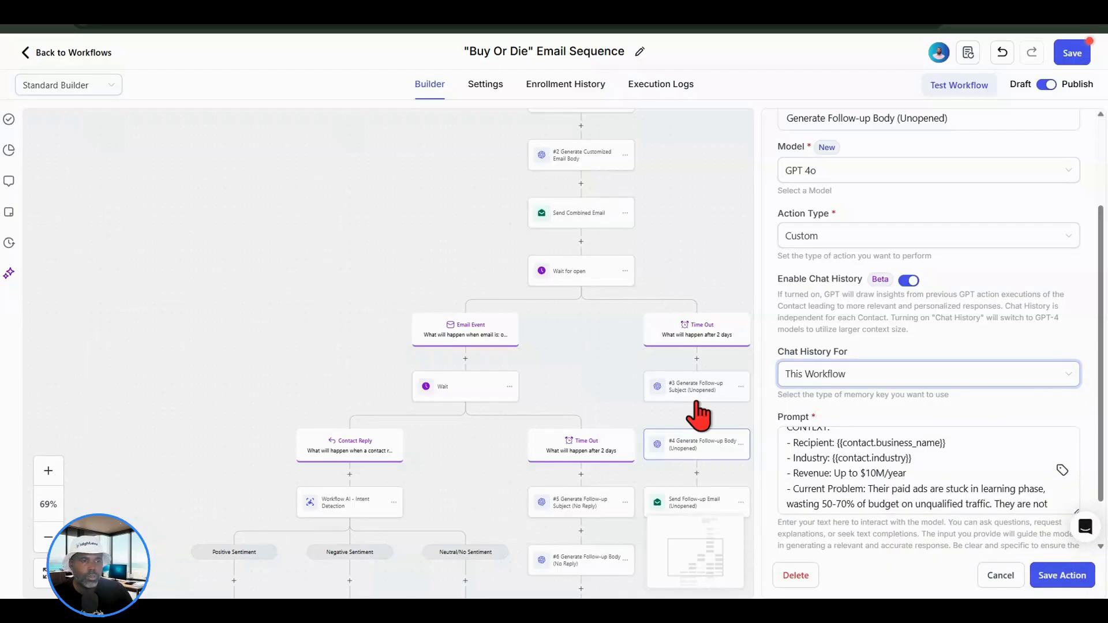
Append the copied email body prompt below the existing prompt of the #6 Generate Follow-up Body (No Reply) action
scroll(606, 364, down, 2)
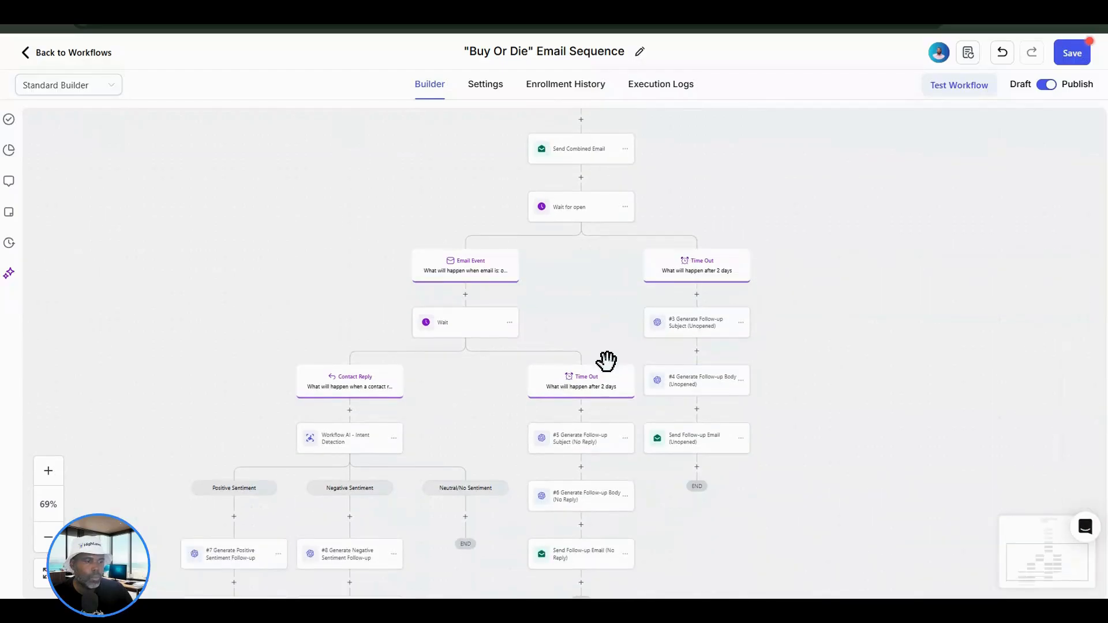
click(575, 503)
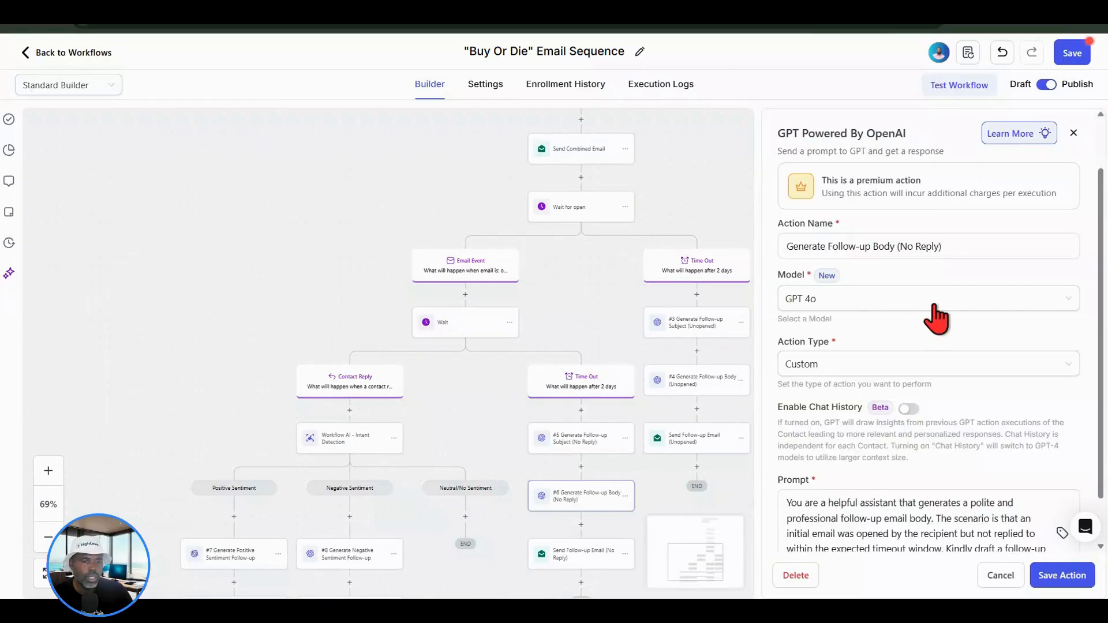
scroll(929, 346, down, 2)
click(1038, 443)
scroll(1033, 422, down, 1)
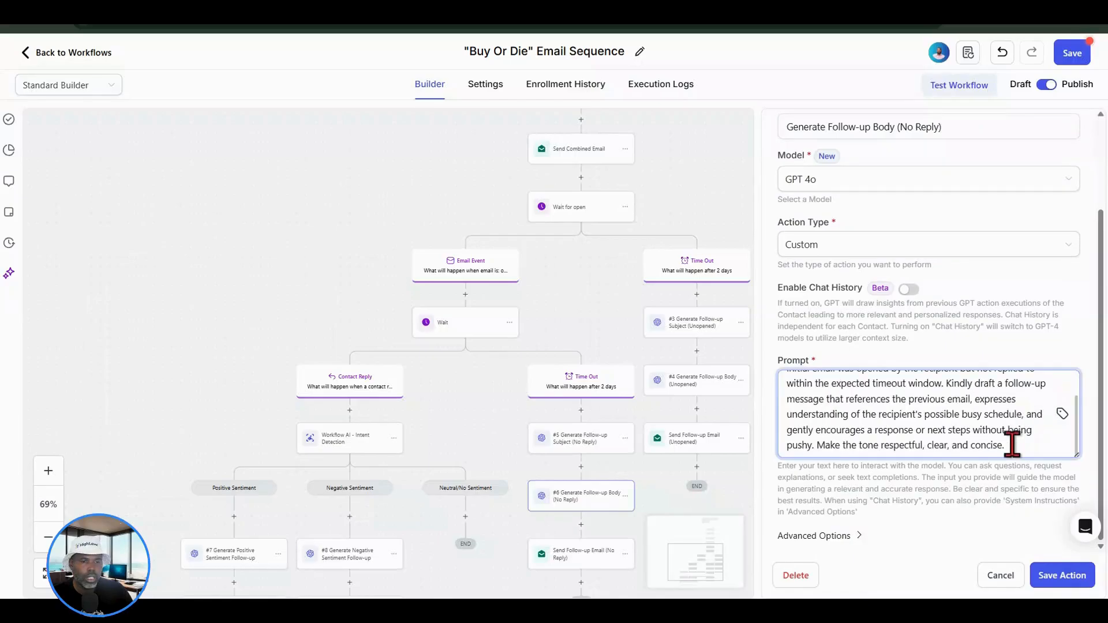
click(1013, 446)
key(Return)
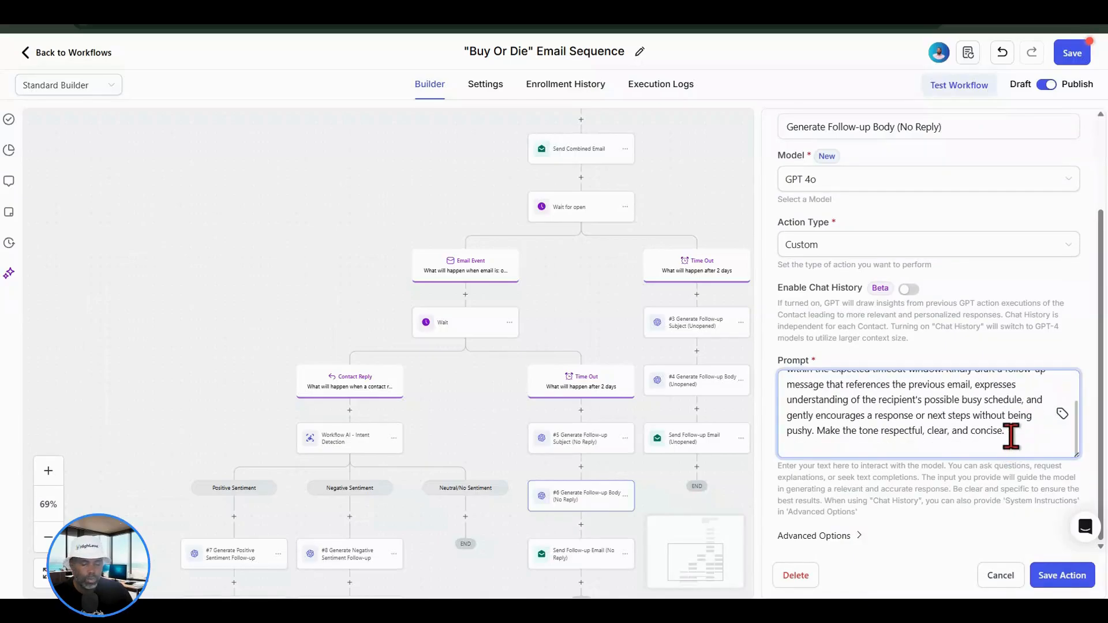
text(Consider how many times we have contacted them when creating this subject for the next email.  OUTPUT: Return ONLY the email body, no explanation)
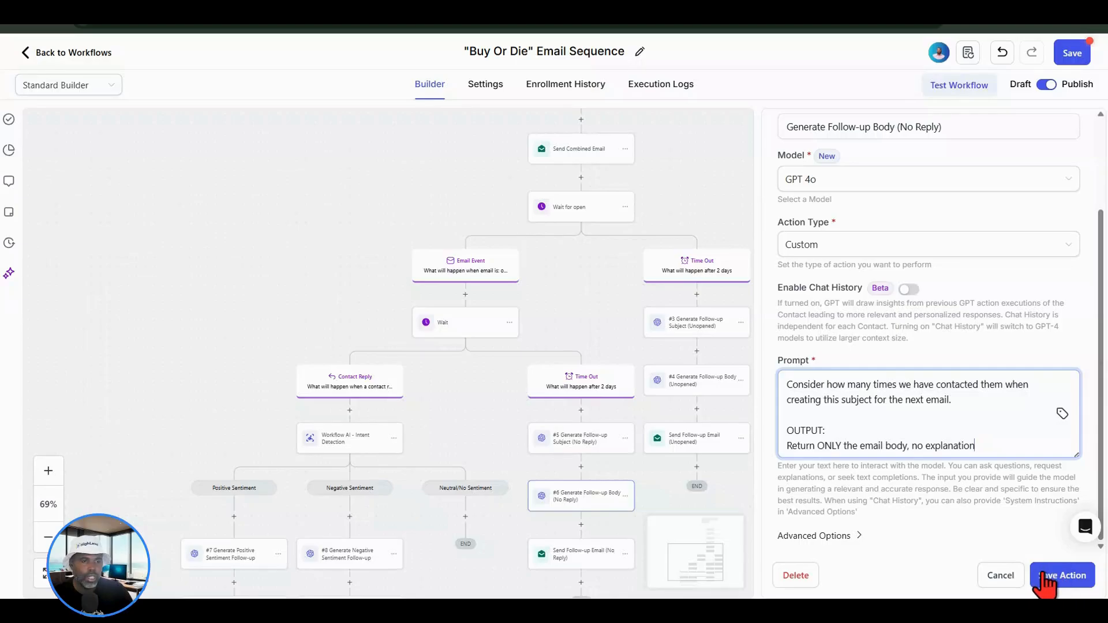
click(1014, 479)
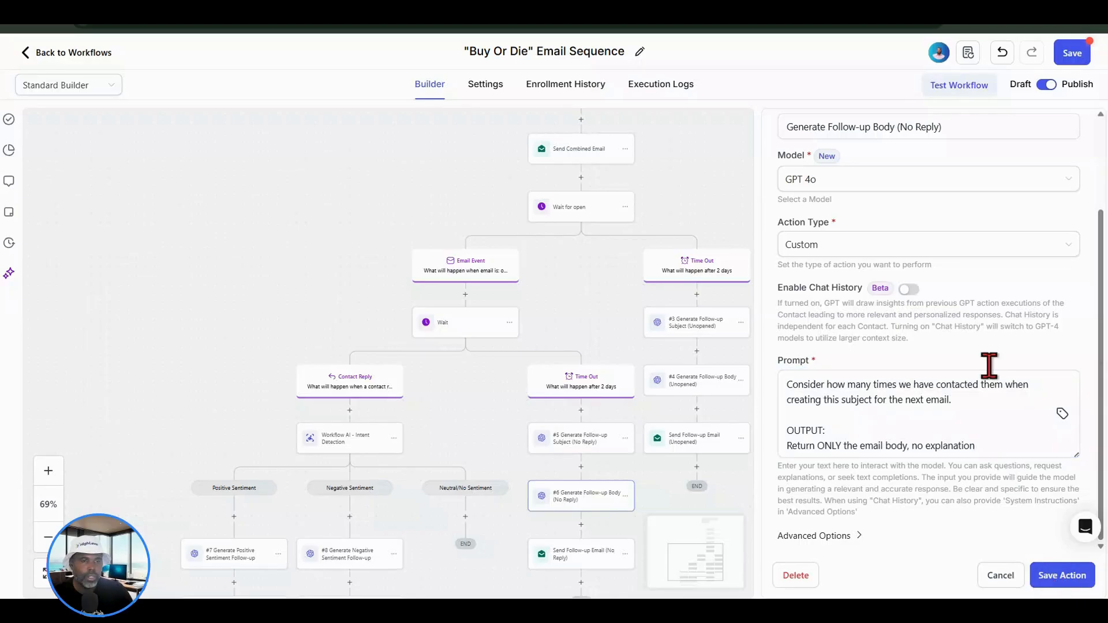
Enable chat history for the #6 Generate Follow-up Body (No Reply) action, set it to This Workflow, and close its settings
click(909, 290)
click(836, 388)
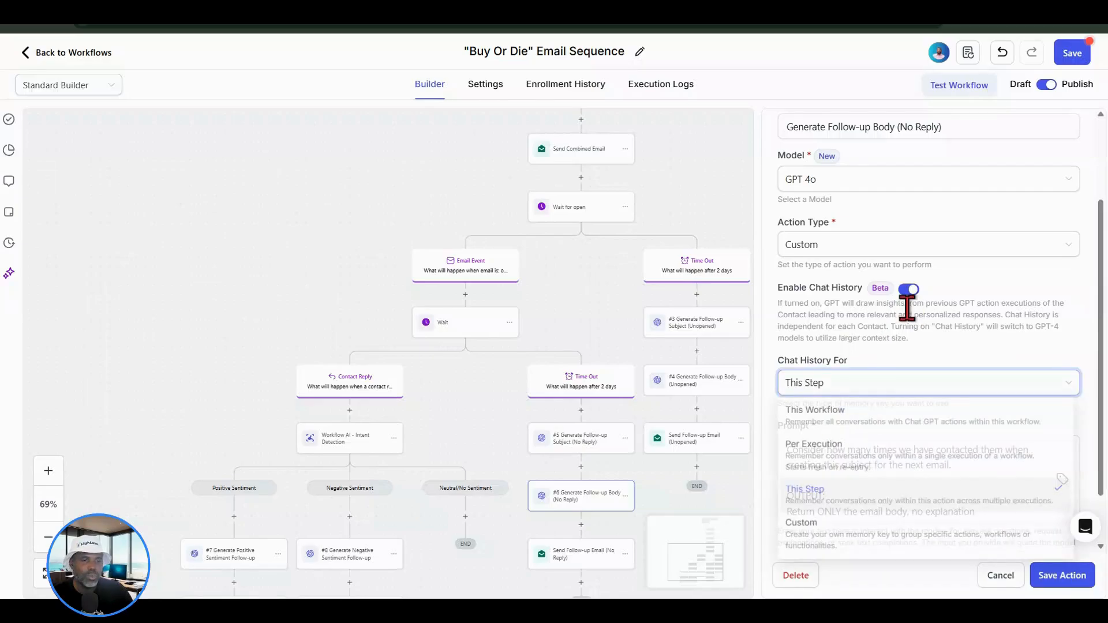
click(918, 410)
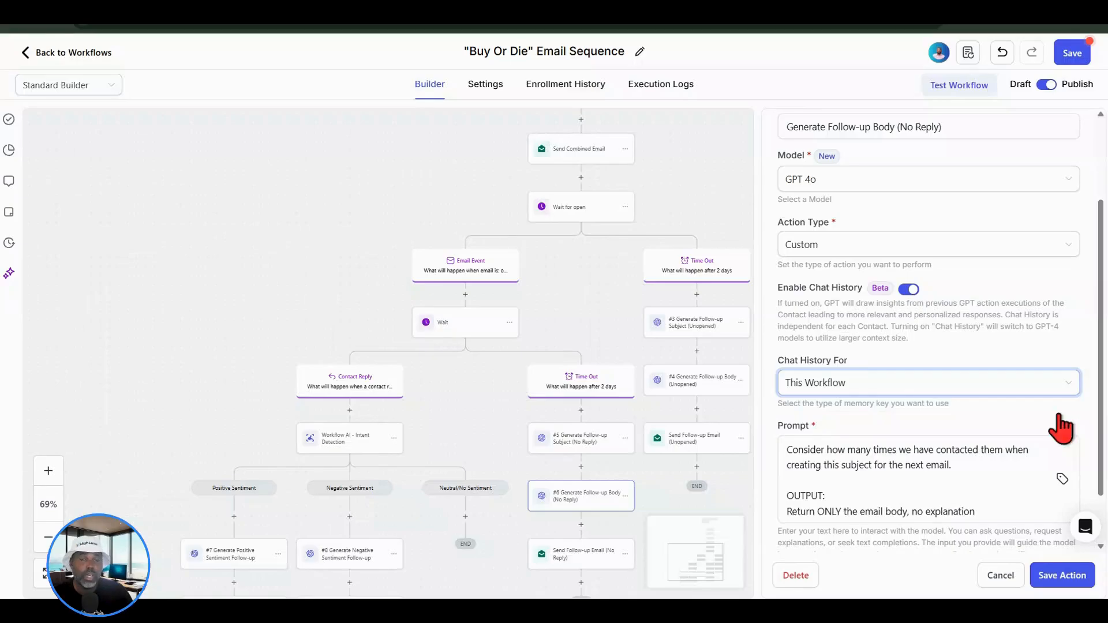
scroll(1061, 416, down, 1)
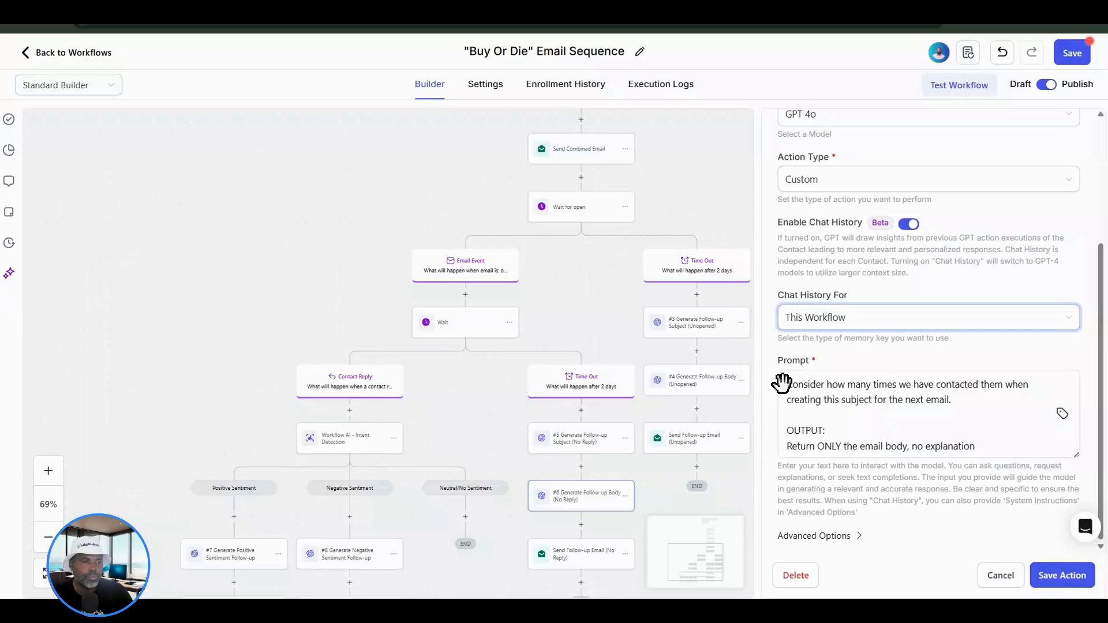
click(618, 312)
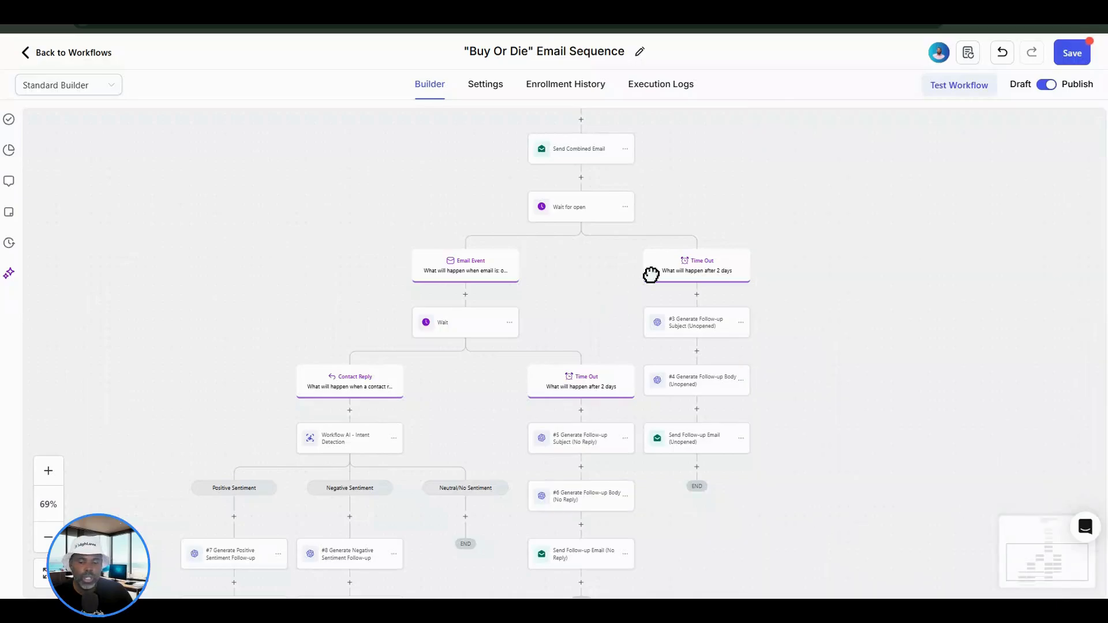
Replace the subject of the Send Follow-up Email (Unopened) action with the GPT response of #3 Generate Follow-up Subject, {{chatgpt.3.response}}
drag(651, 276, 715, 248)
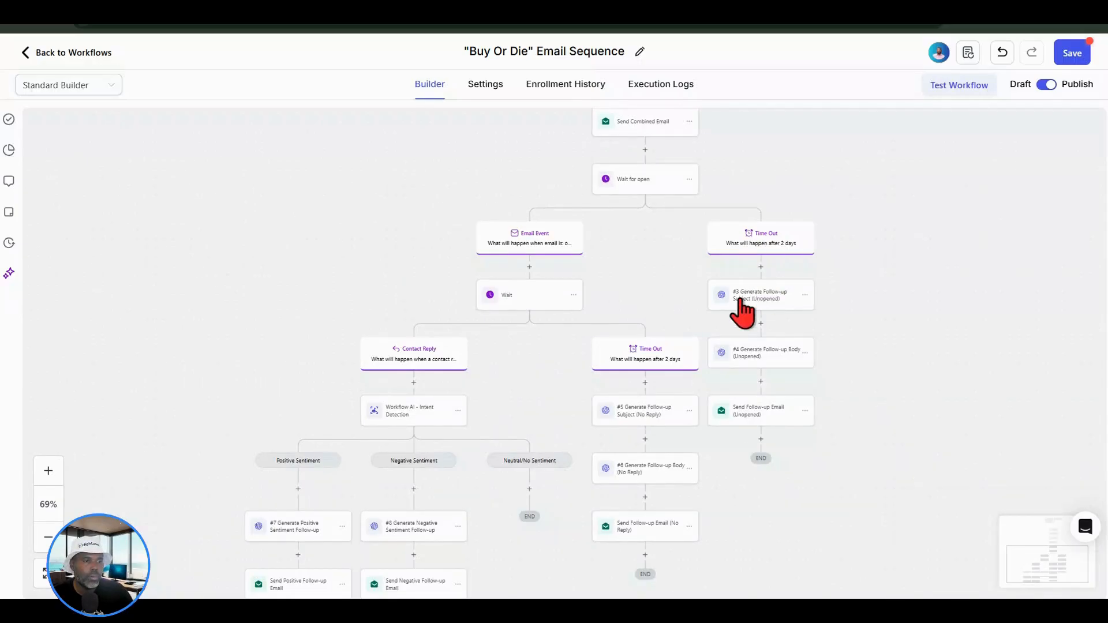
click(764, 411)
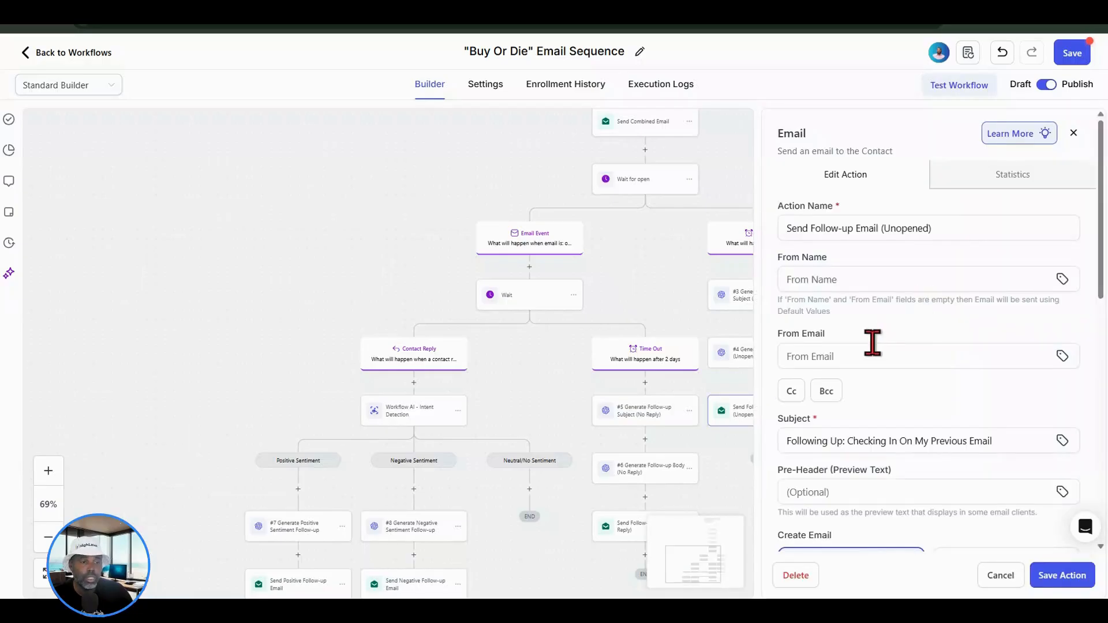
scroll(874, 340, down, 2)
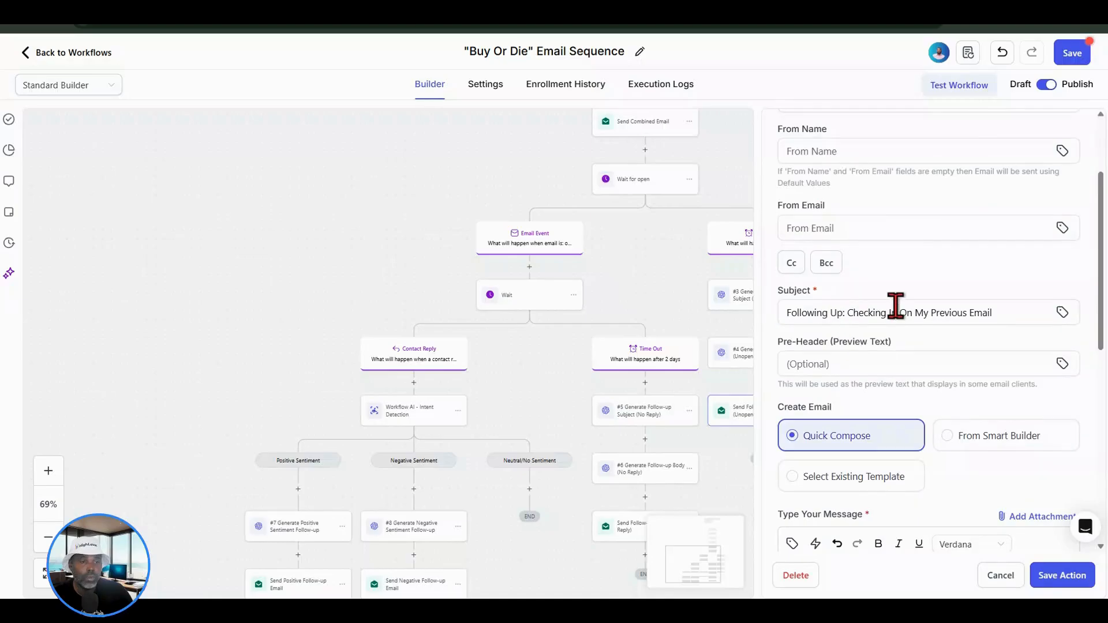
scroll(860, 277, down, 3)
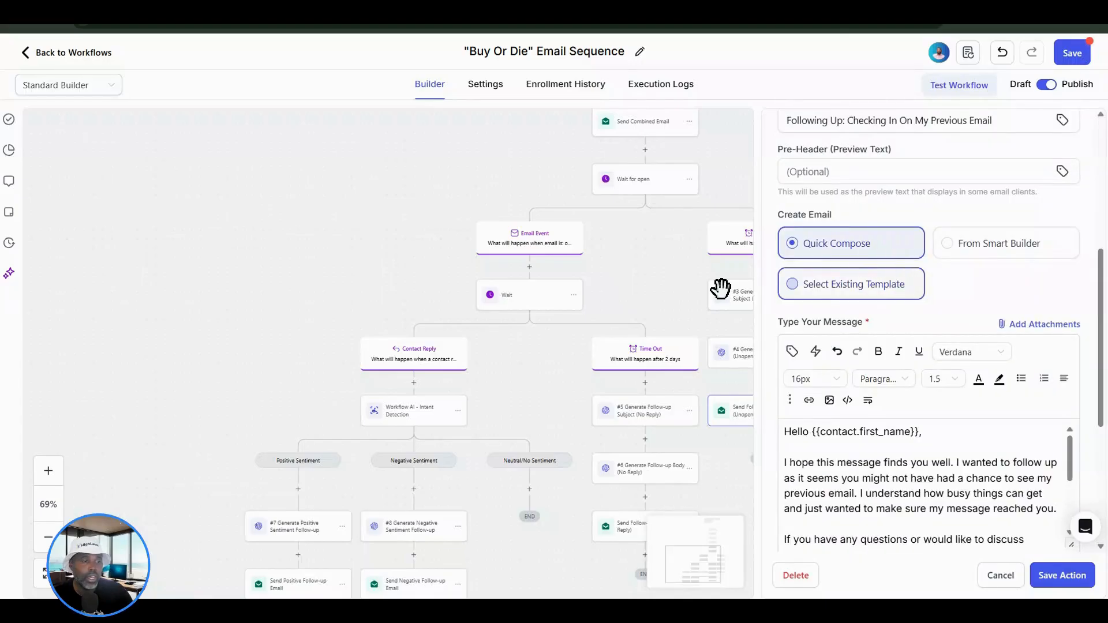
scroll(774, 346, up, 2)
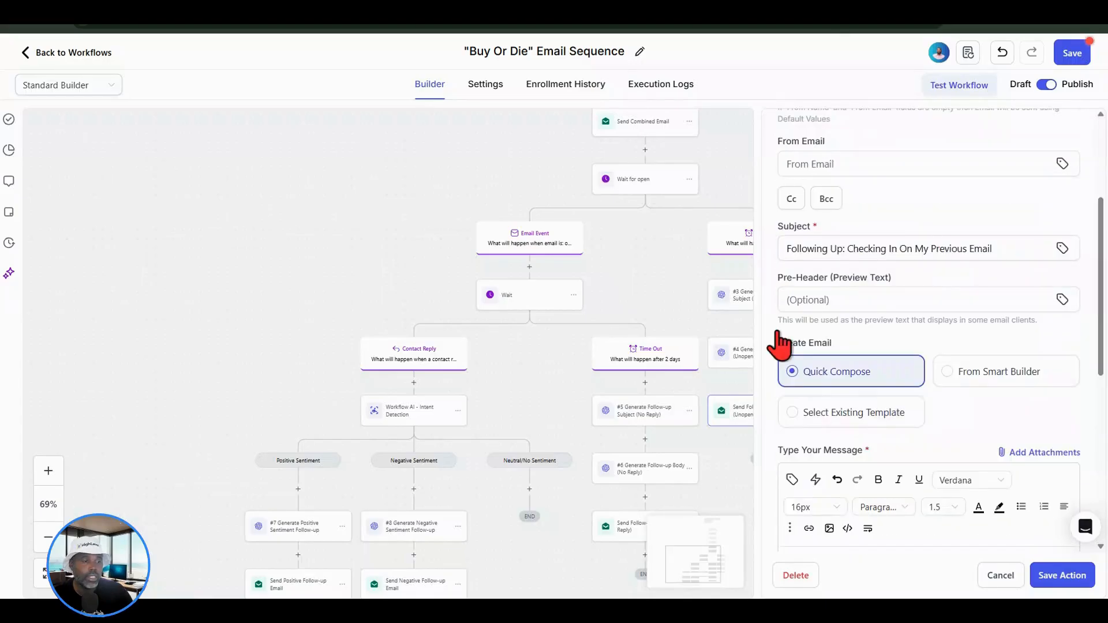
click(969, 247)
triple_click(1058, 249)
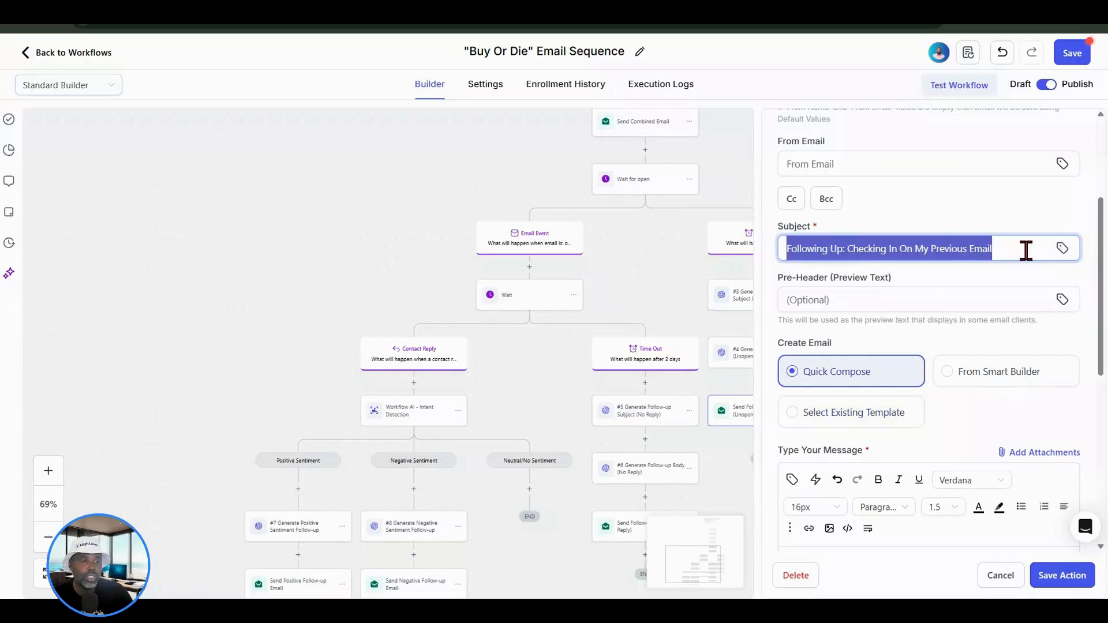
click(1062, 248)
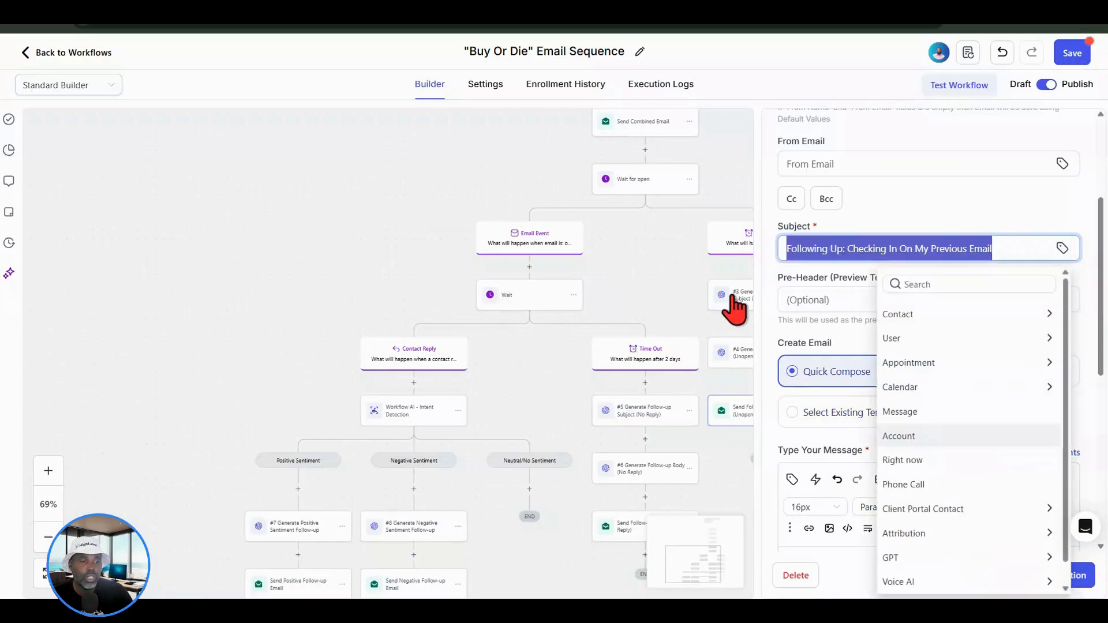
click(900, 558)
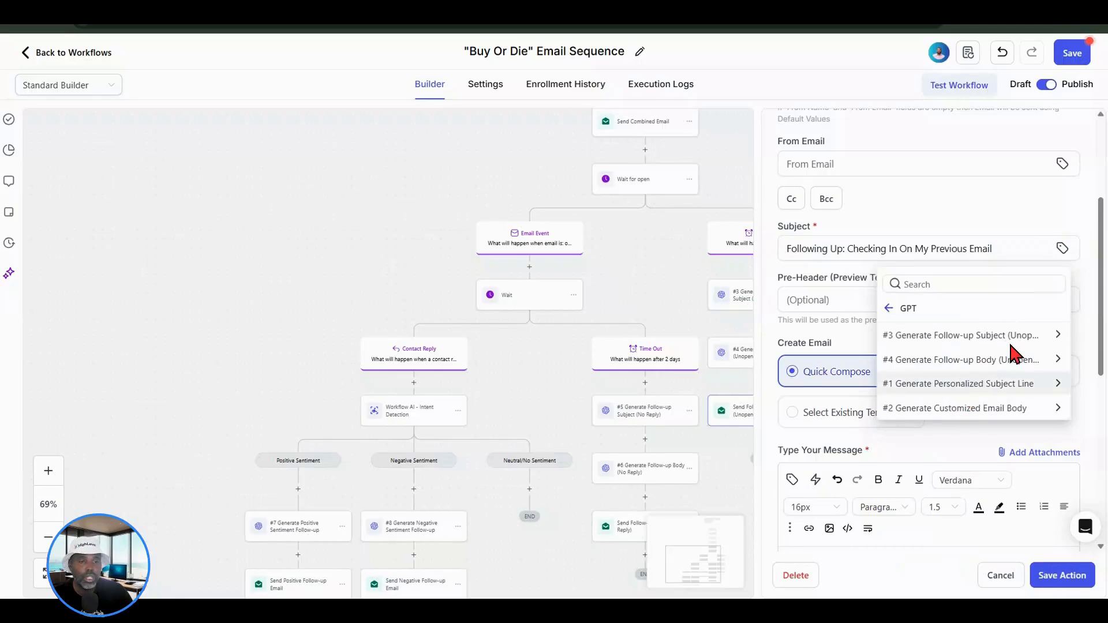
click(974, 339)
click(947, 334)
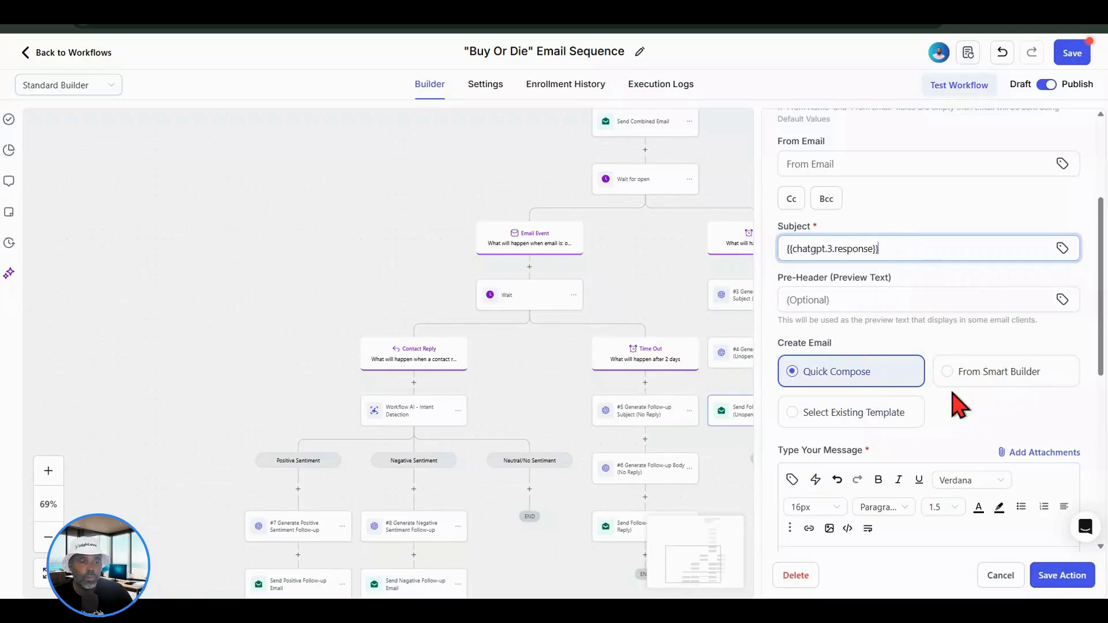
Replace the message body of Send Follow-up Email (Unopened) with the GPT response of #4 Generate Follow-up Body, {{chatgpt.4.response}}, and close its settings
scroll(961, 404, down, 4)
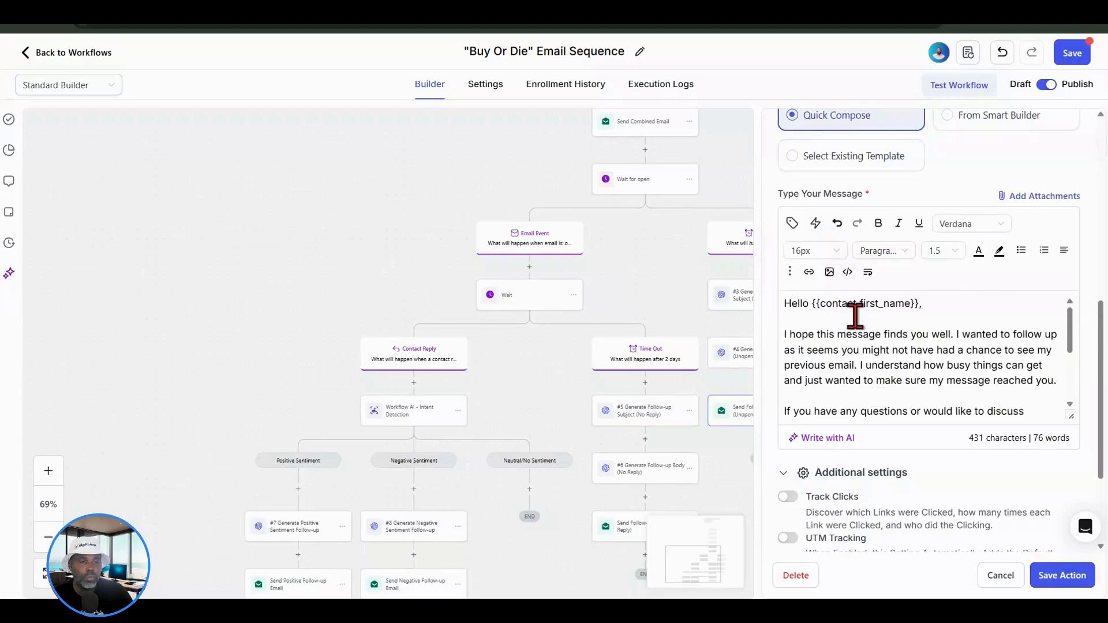
scroll(887, 396, down, 3)
click(830, 350)
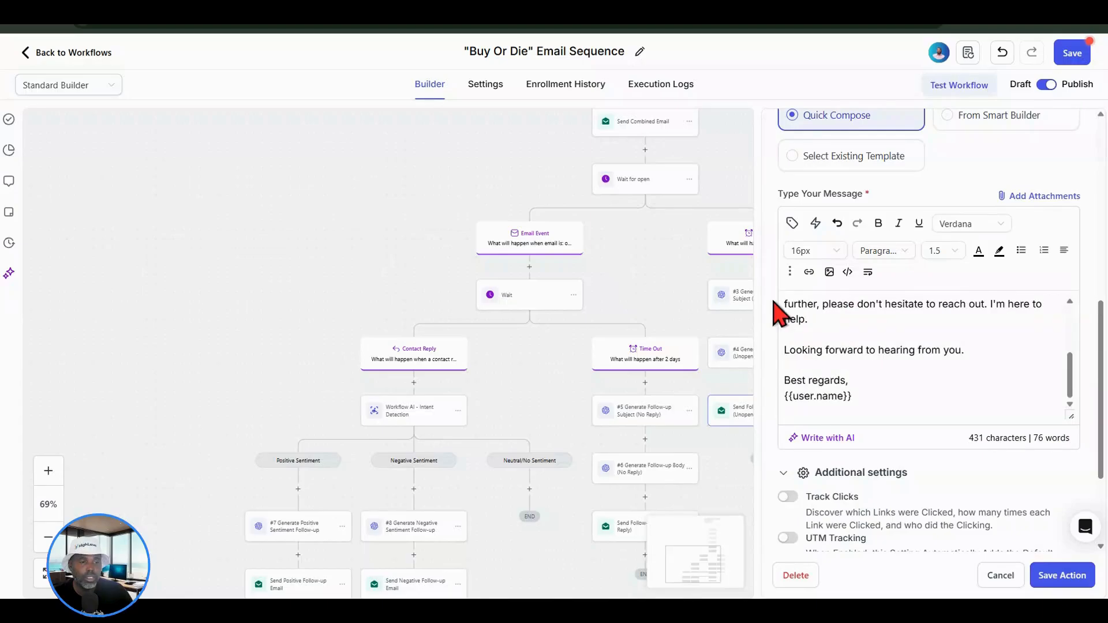
key(ctrl+shift+End)
key(ctrl+a)
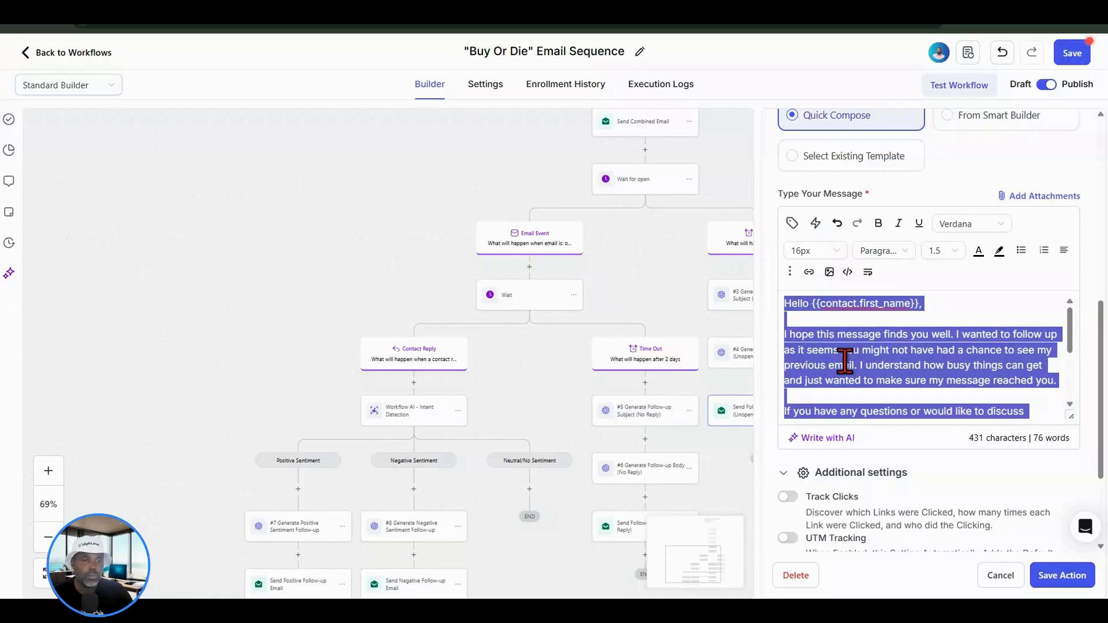
key(BackSpace)
click(792, 224)
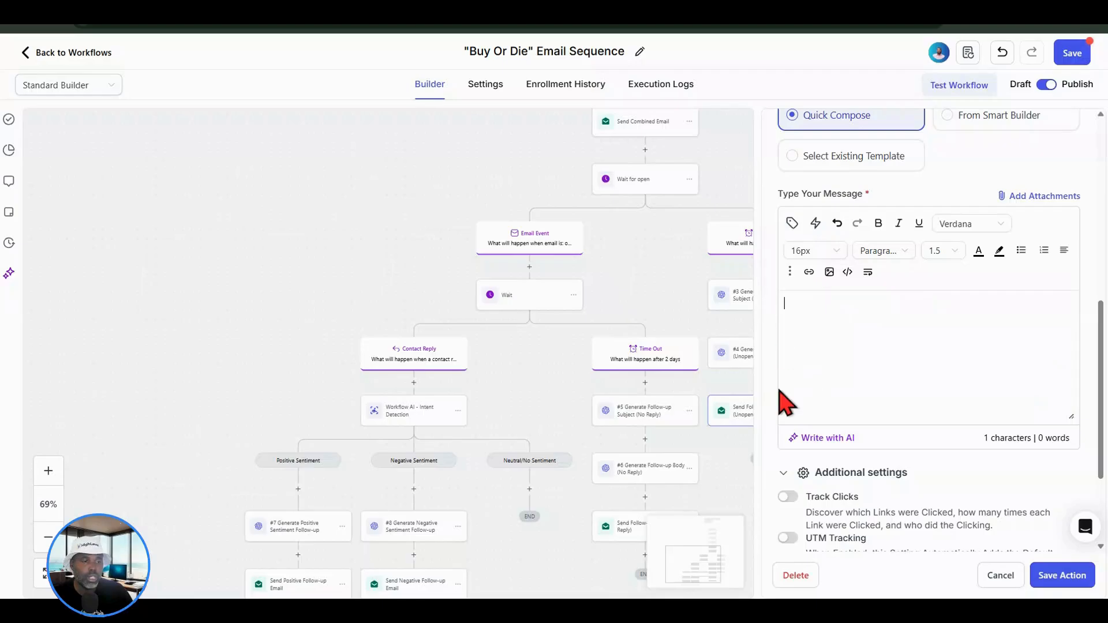
click(808, 534)
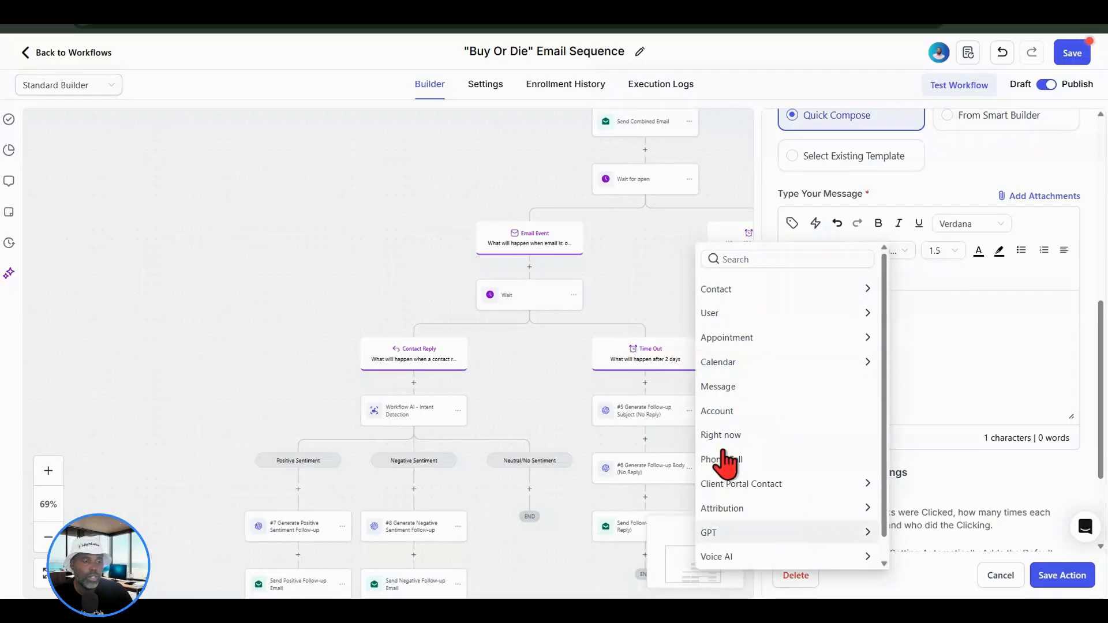
click(721, 338)
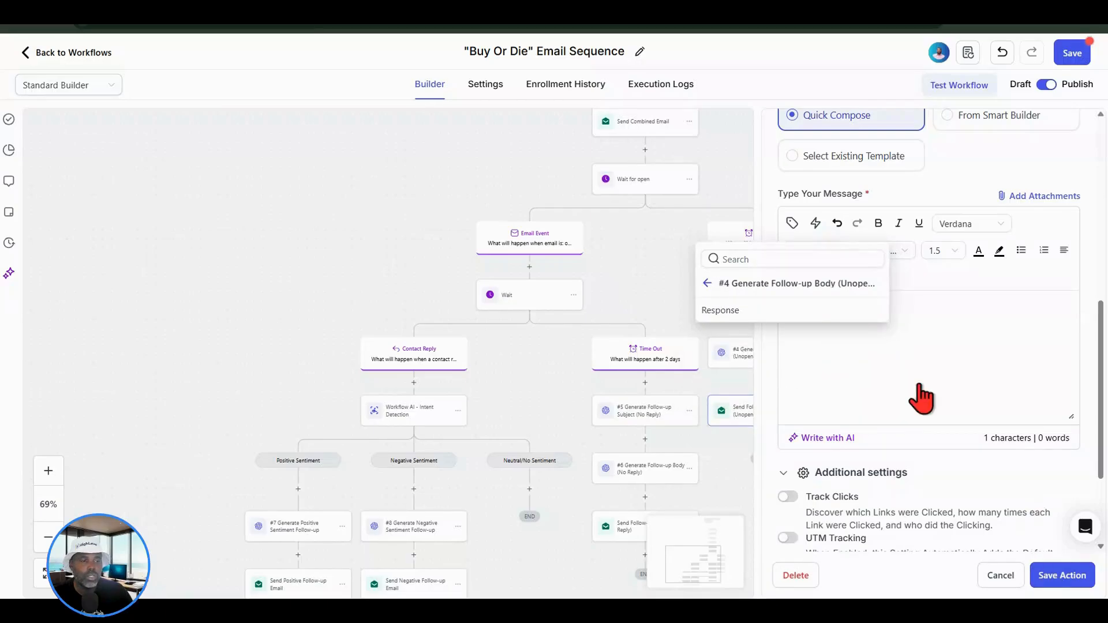
click(823, 318)
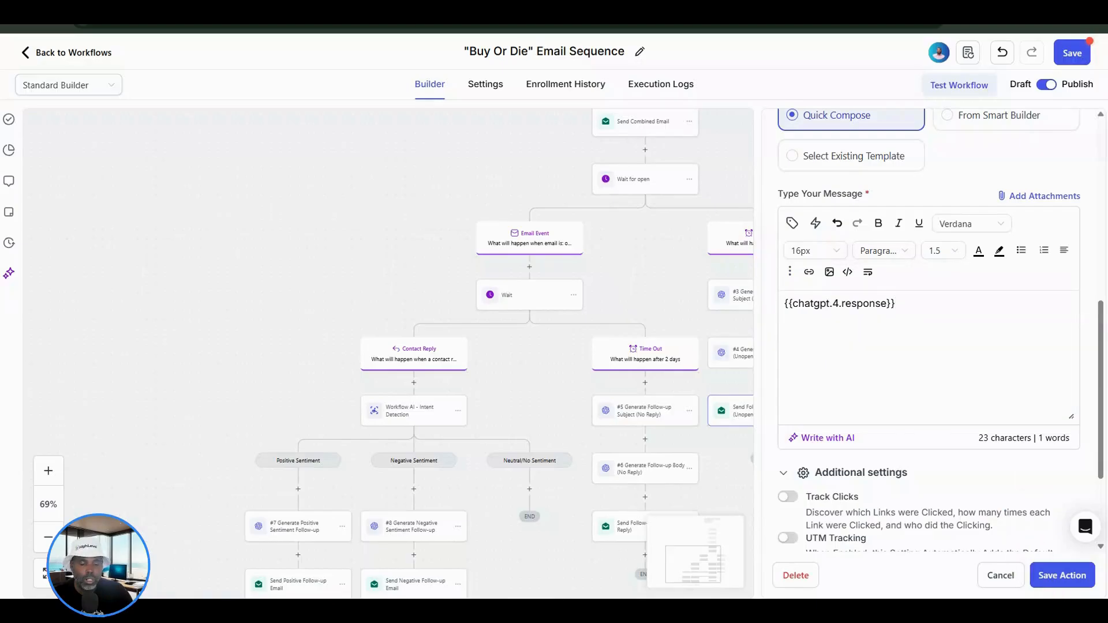
click(898, 88)
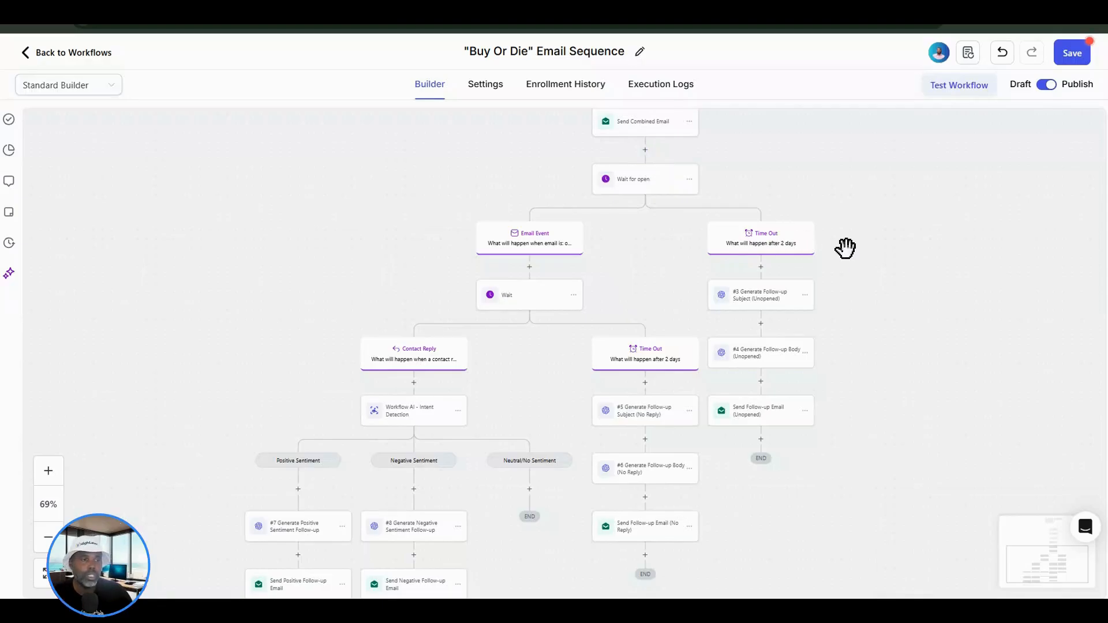
Insert a Math Operation action between Send Combined Email and Wait for open
scroll(846, 248, up, 1)
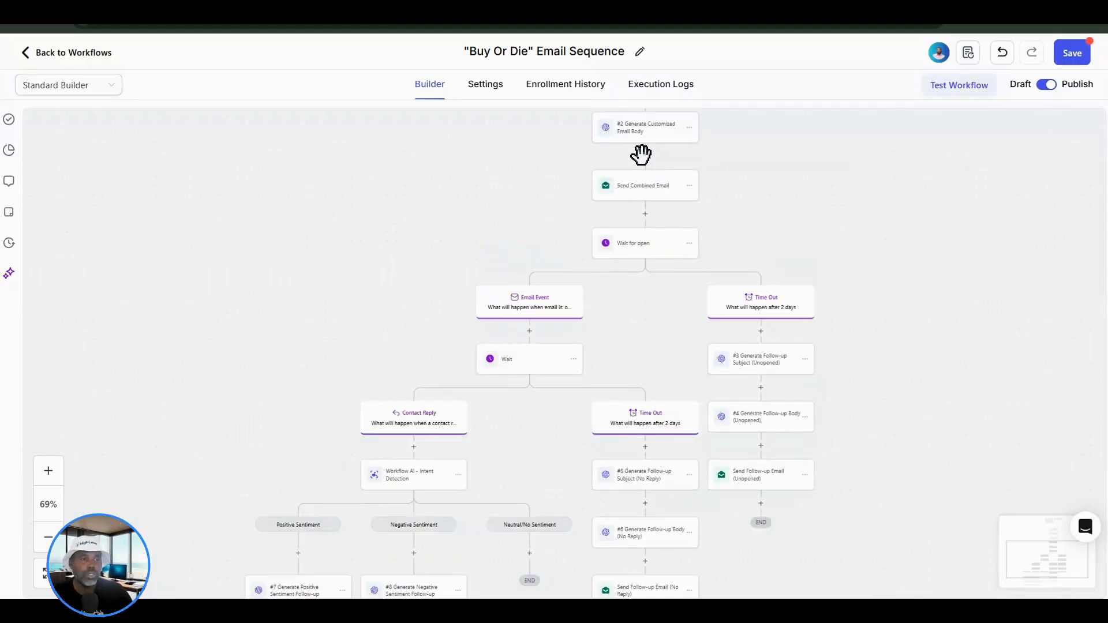
click(645, 214)
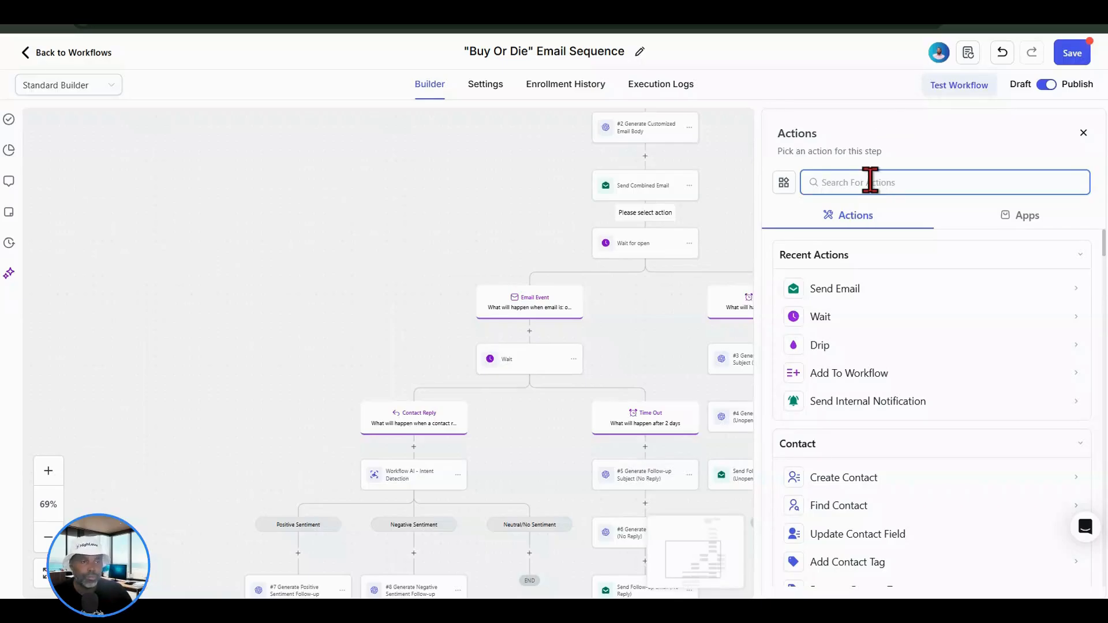
text(math)
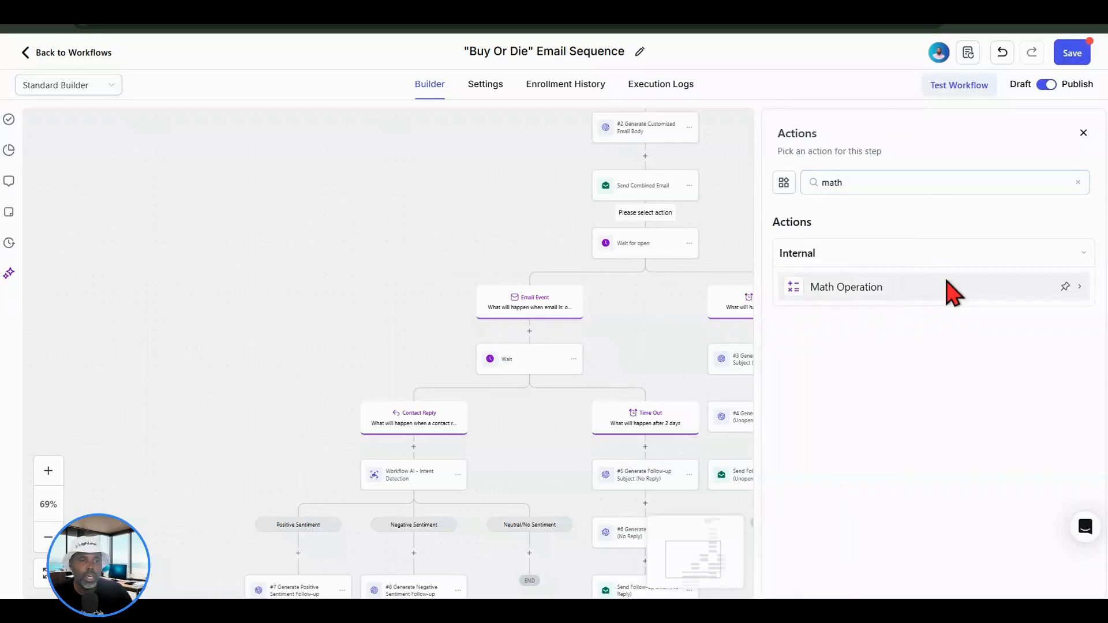
click(848, 277)
Choose the custom field Message History Counter as the field the Math Operation works on
click(848, 262)
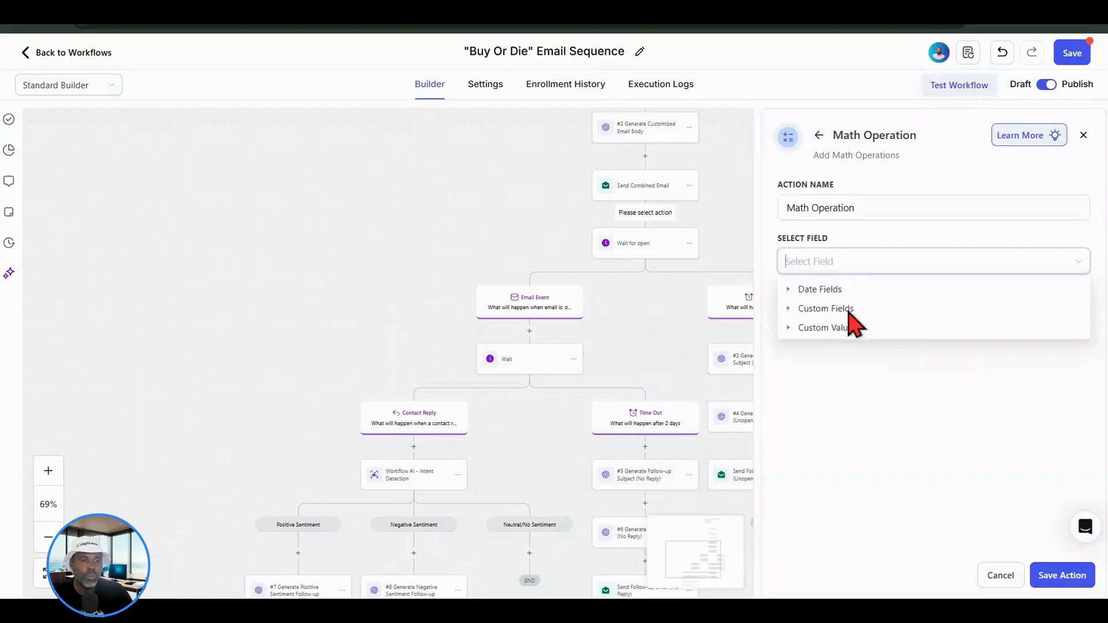
click(787, 309)
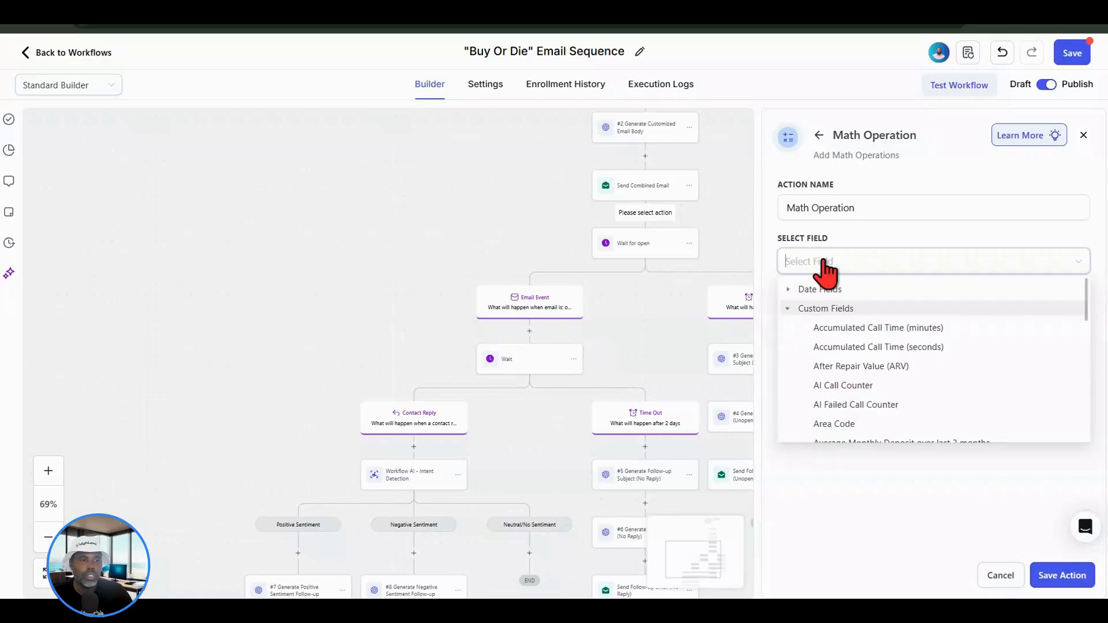
text(his)
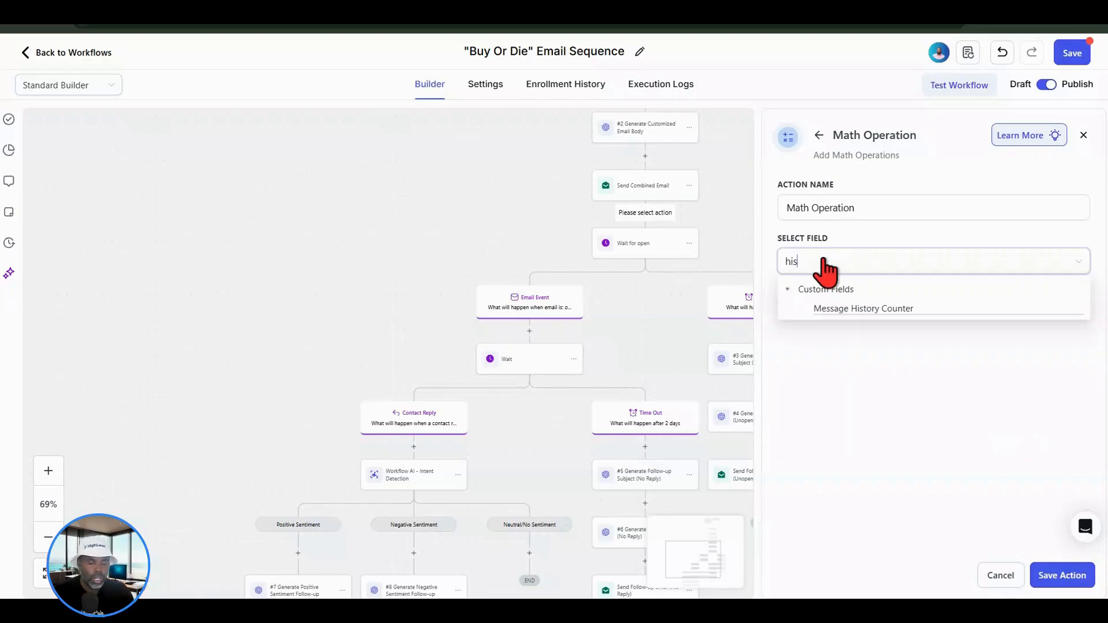
text(torry)
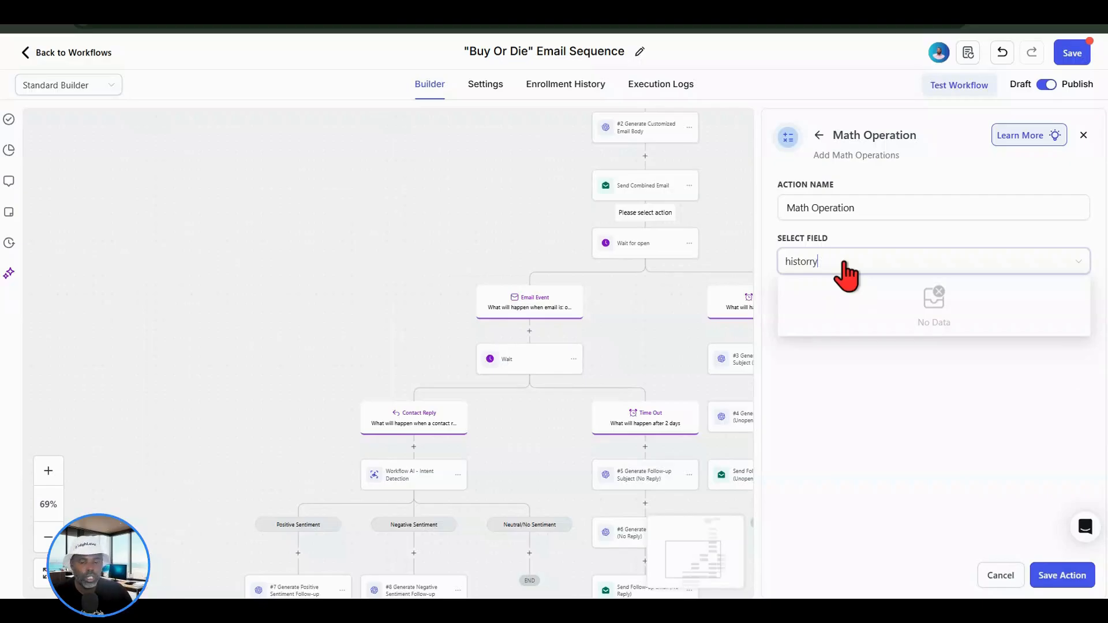
key(BackSpace)
key(BackSpace)
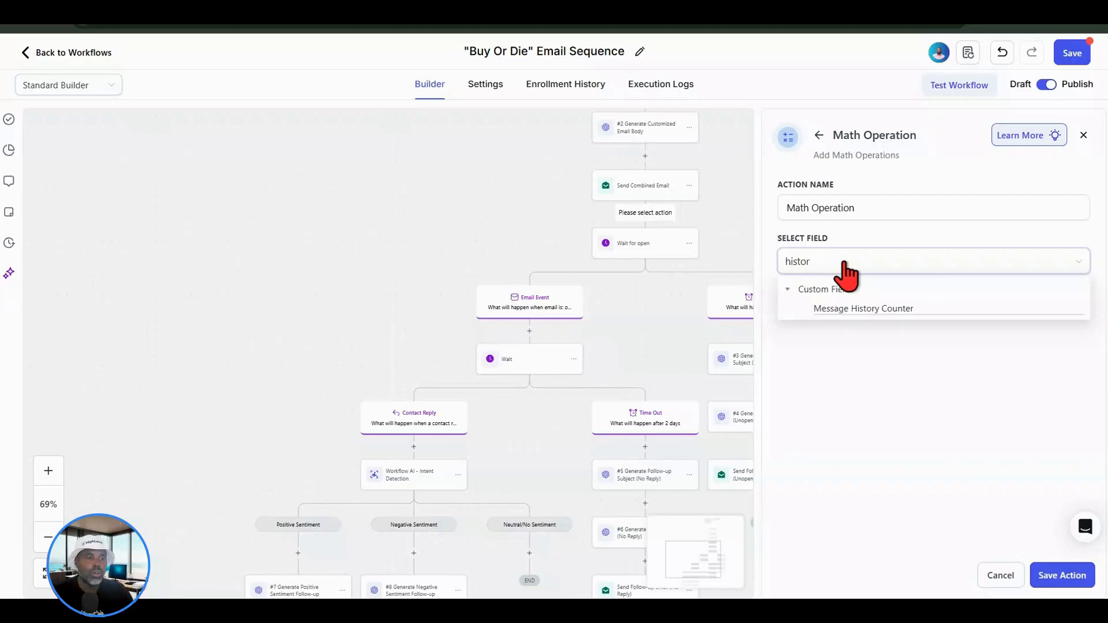
click(891, 311)
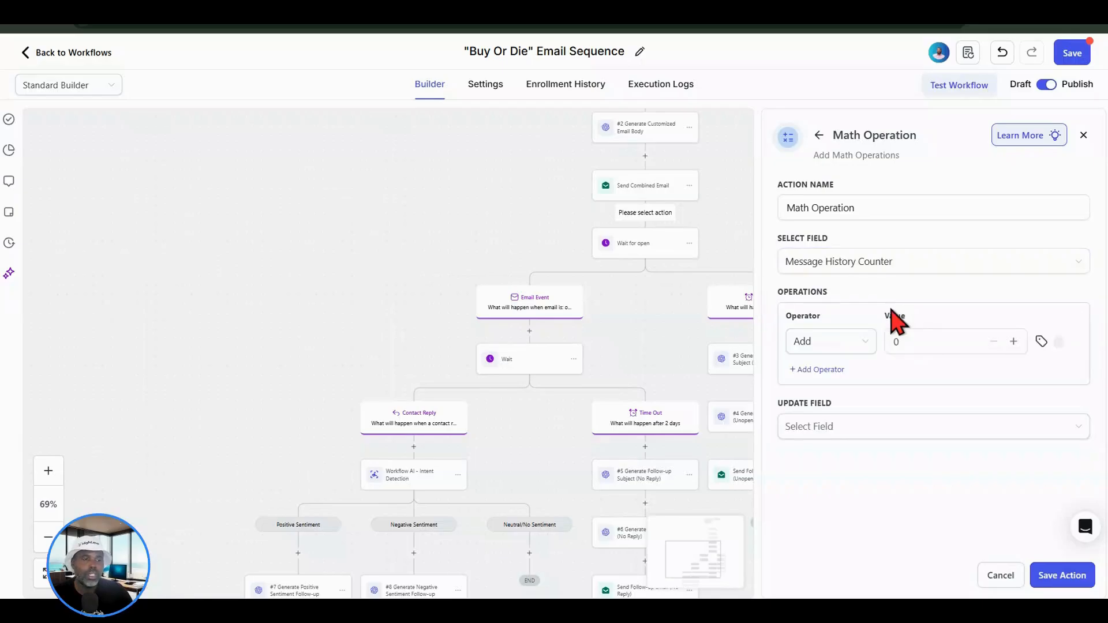
Set the operation to add 1, choose Message History Counter as the field to update, and save the action
click(1013, 341)
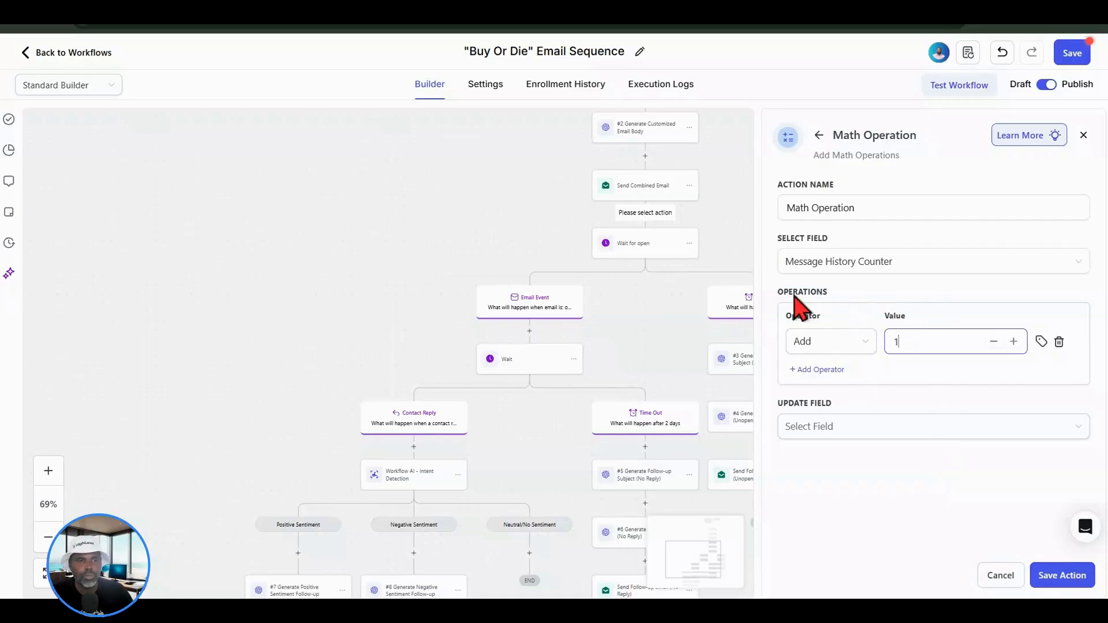
click(896, 428)
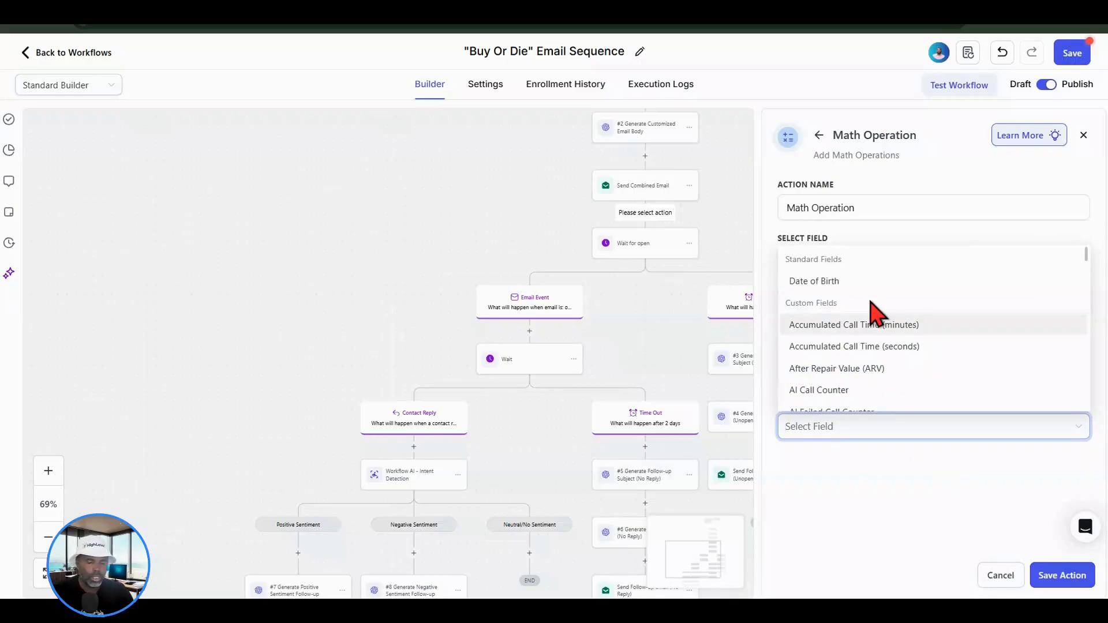
text(hist)
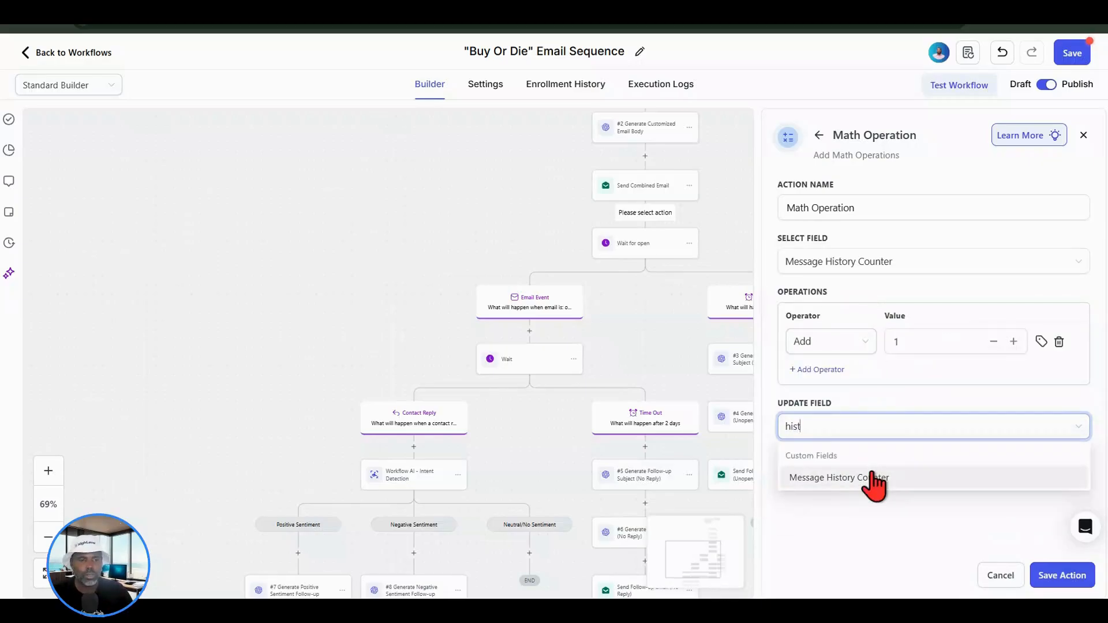
click(871, 479)
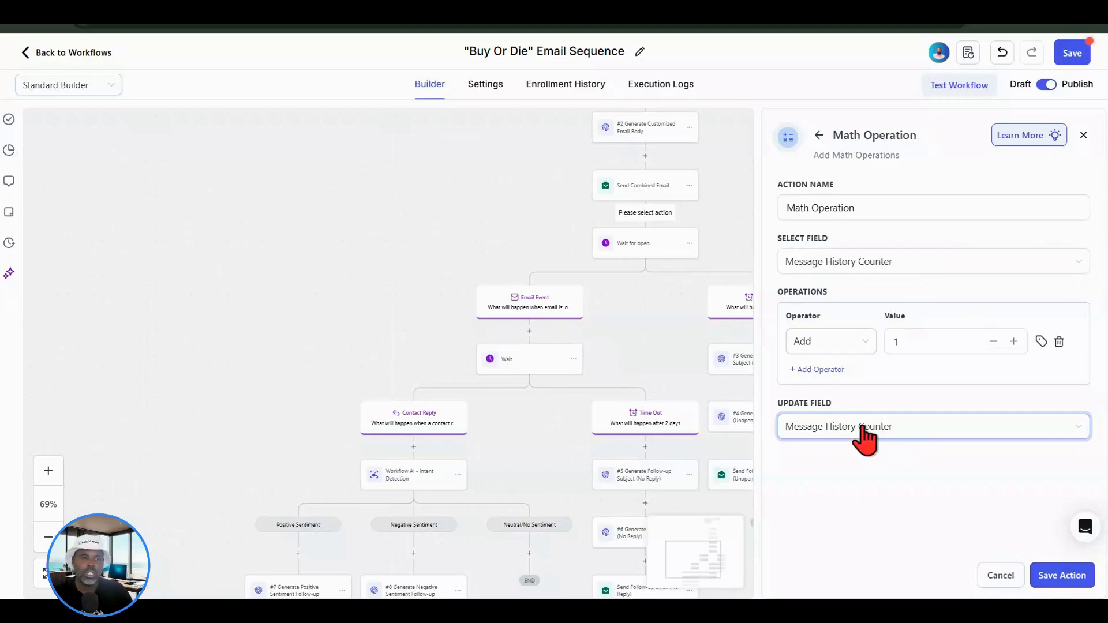
click(1065, 581)
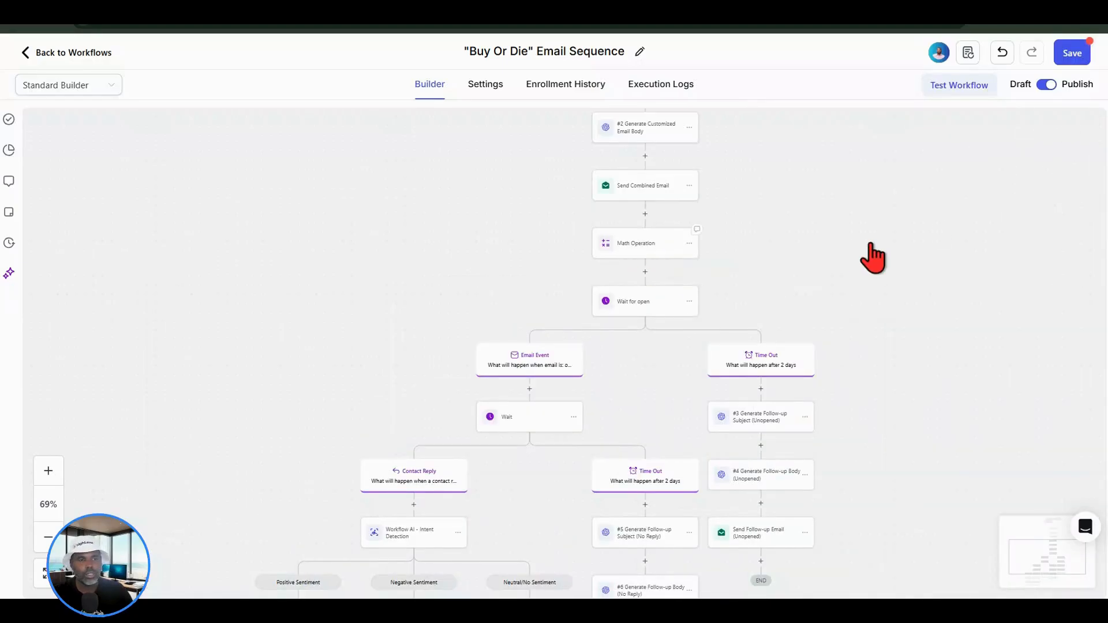
Rename the Math Operation action to "Add 1 to Message History Counter" and save it
click(658, 245)
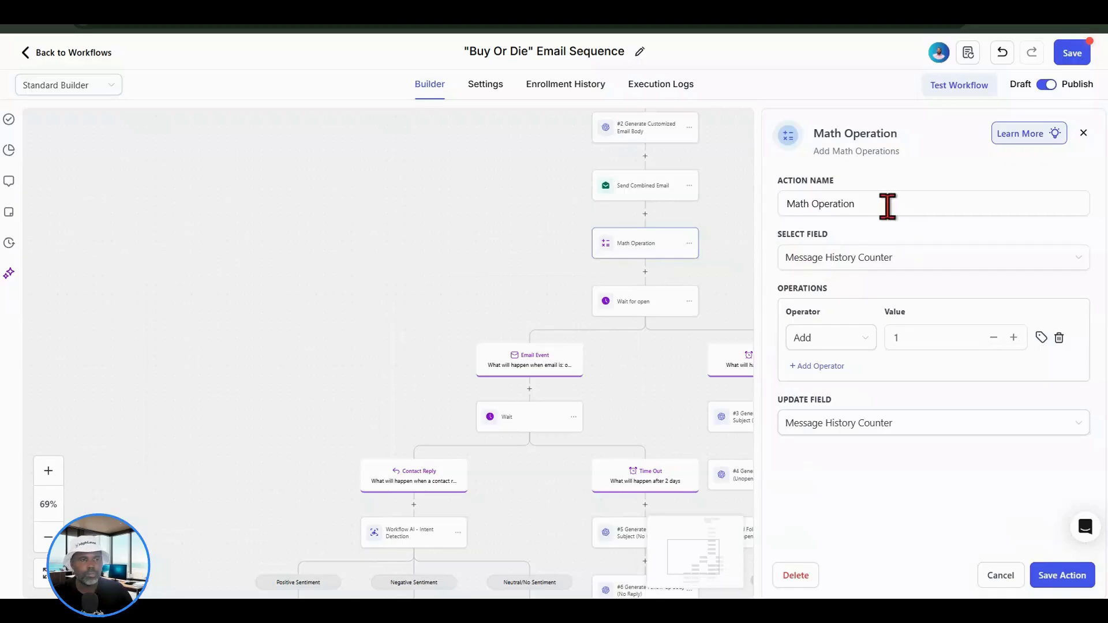
triple_click(886, 207)
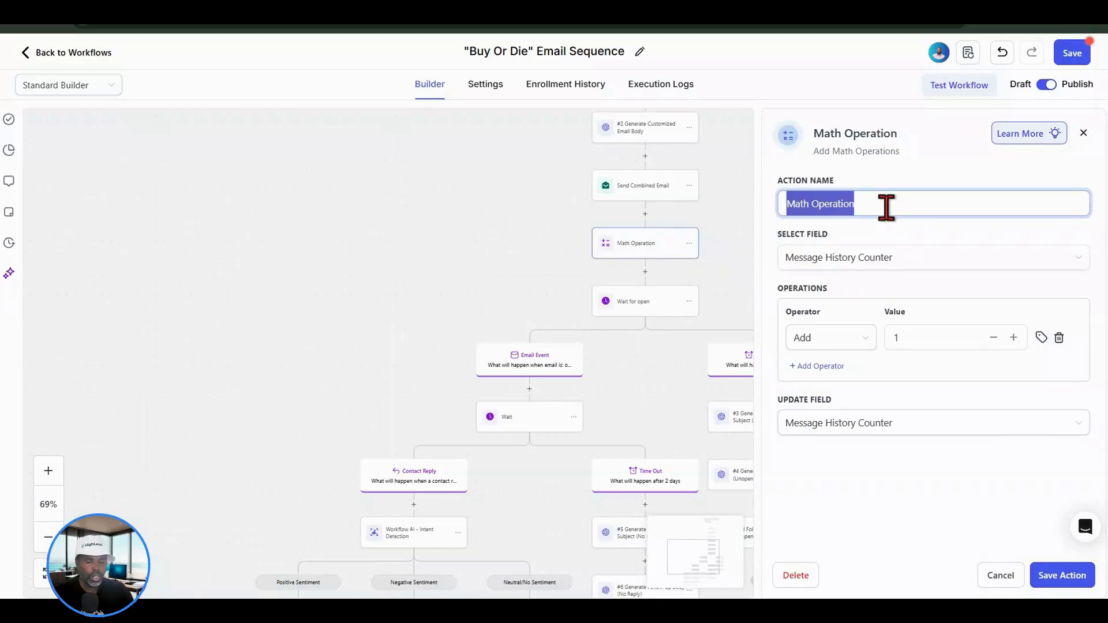
text(Add 1 to Message)
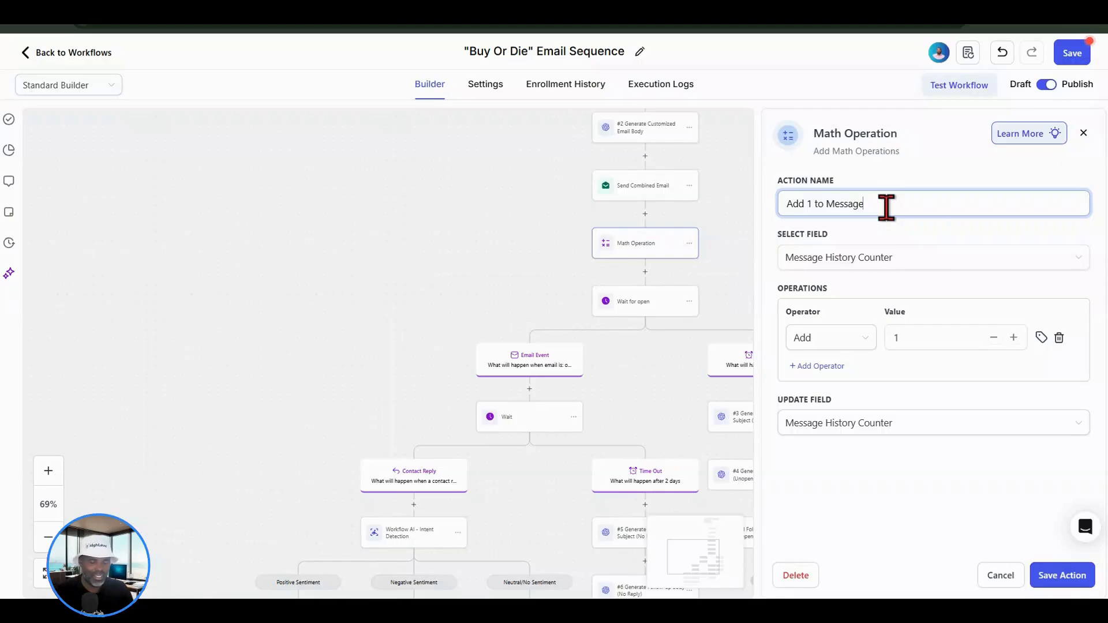
text(Hot)
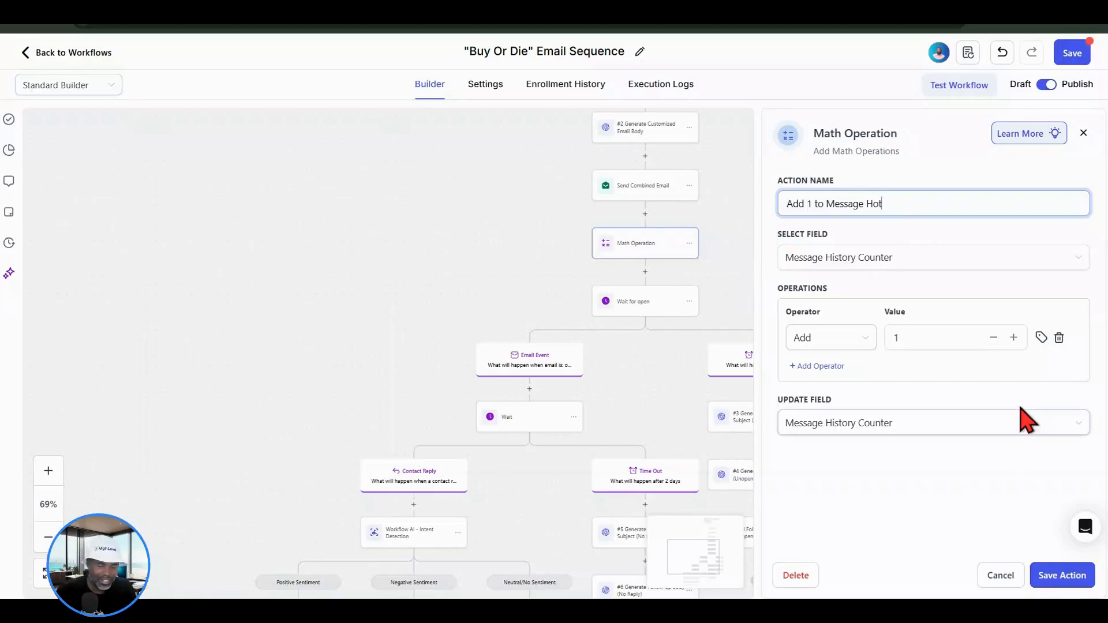
key(BackSpace)
key(BackSpace)
text(isory C)
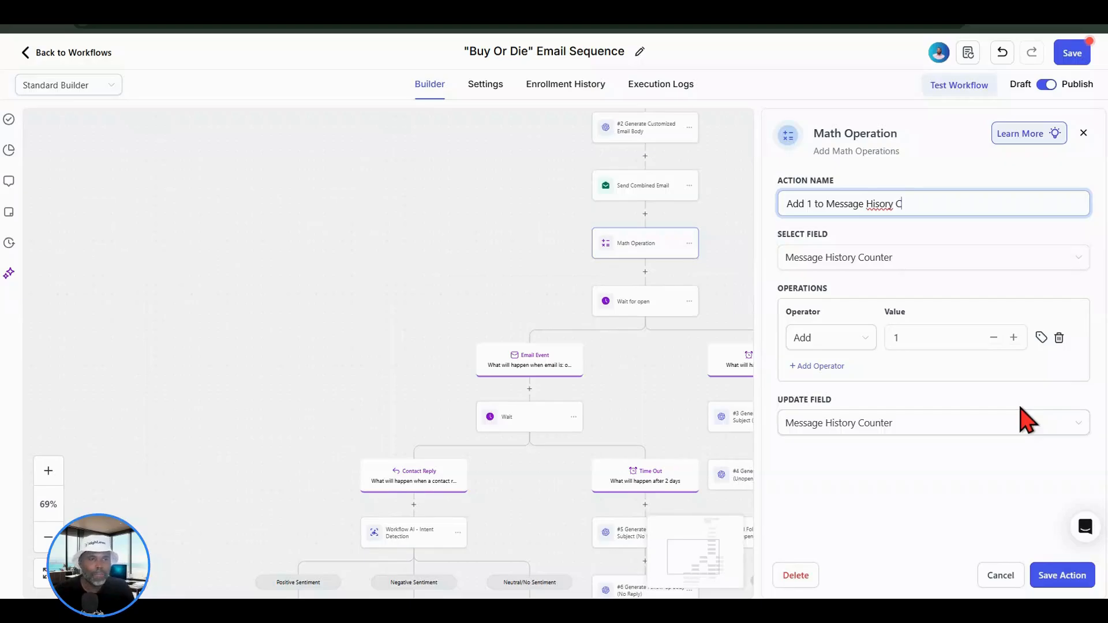
text(ounter)
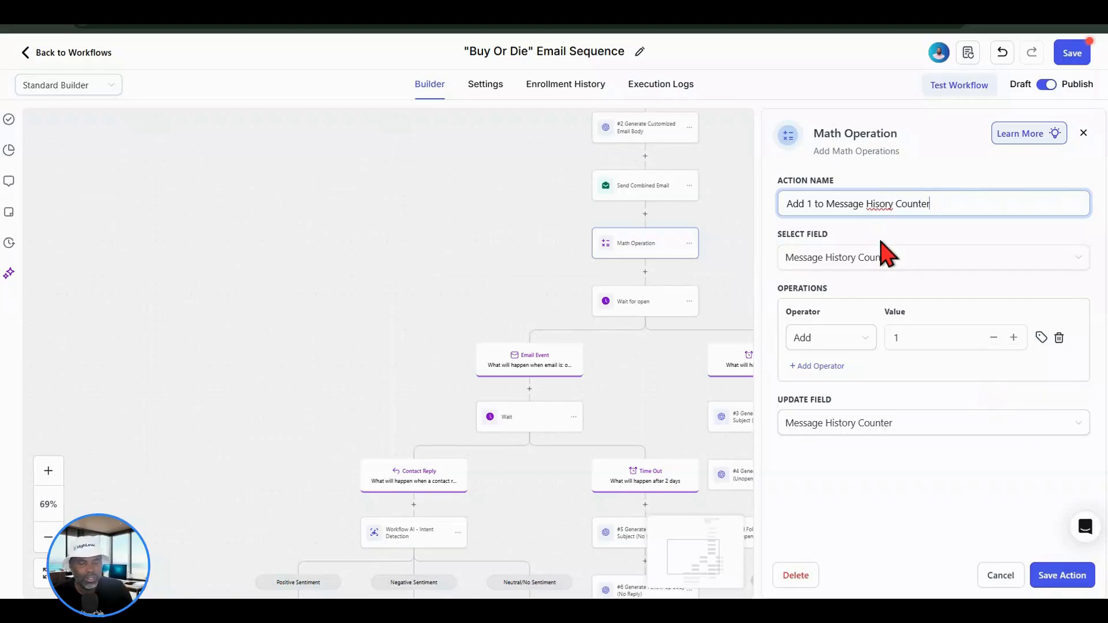
key(Left)
key(Left)
key(Left)
key(Left)
key(Left)
key(Left)
key(Left)
key(Left)
key(Left)
key(Left)
key(Left)
text(t)
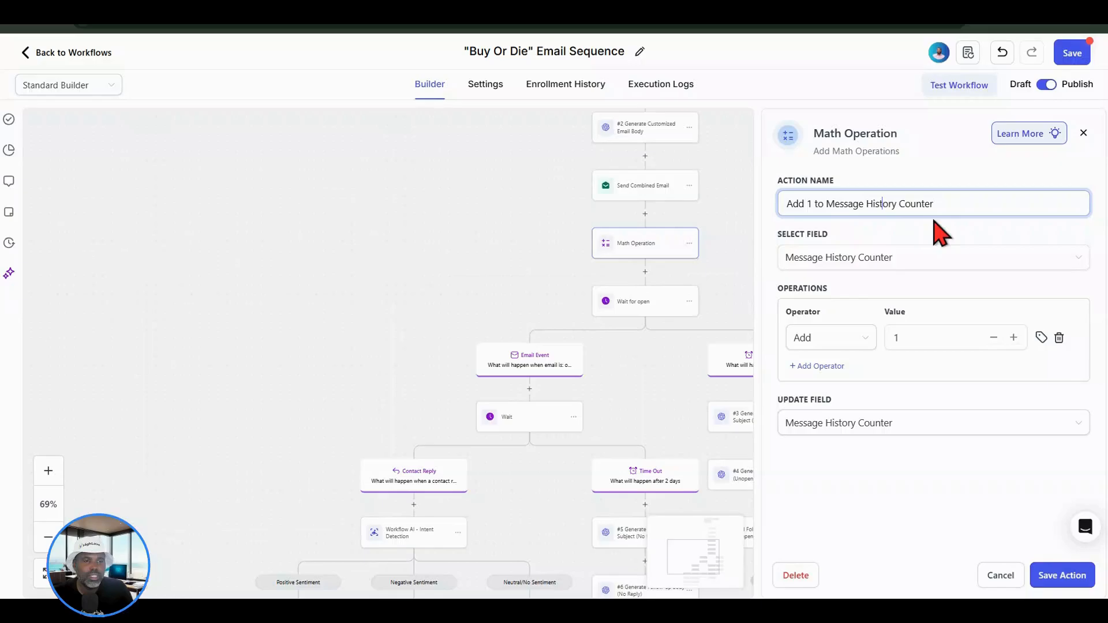
click(1060, 577)
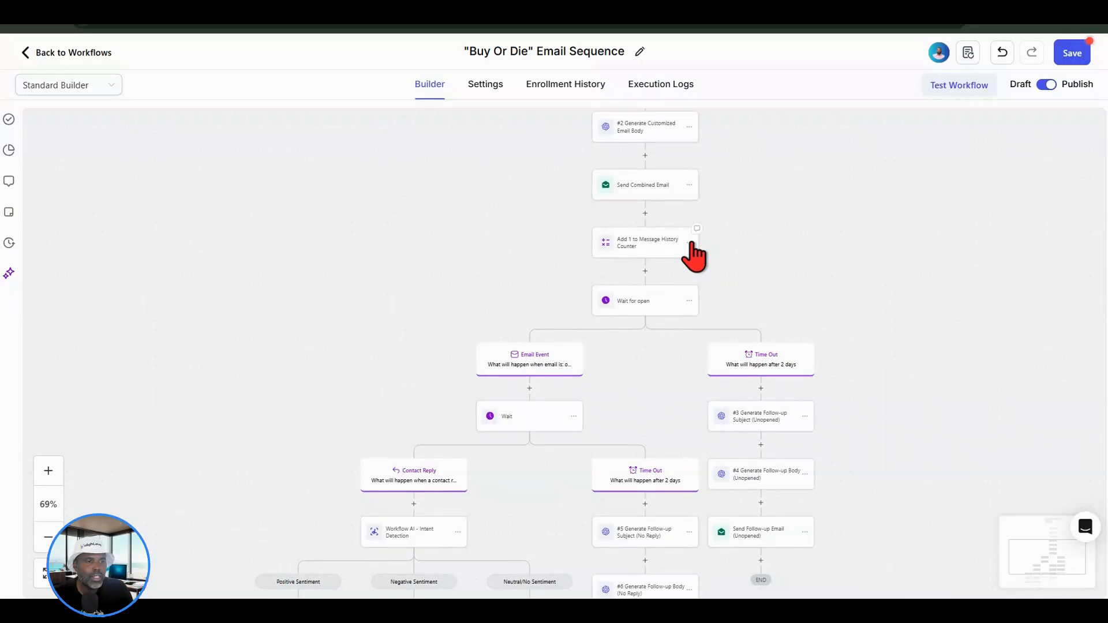
Copy the "Add 1 to Message History Counter" action and paste it below Send Follow-up Email (Unopened) and Send Follow-up Email (No Reply)
scroll(792, 280, down, 2)
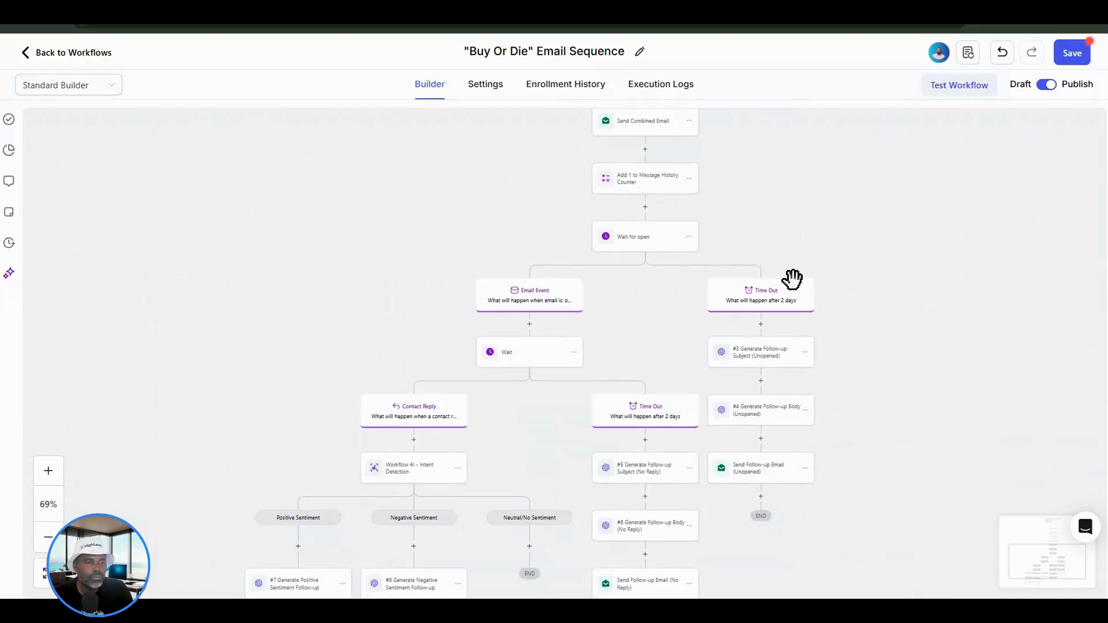
click(689, 178)
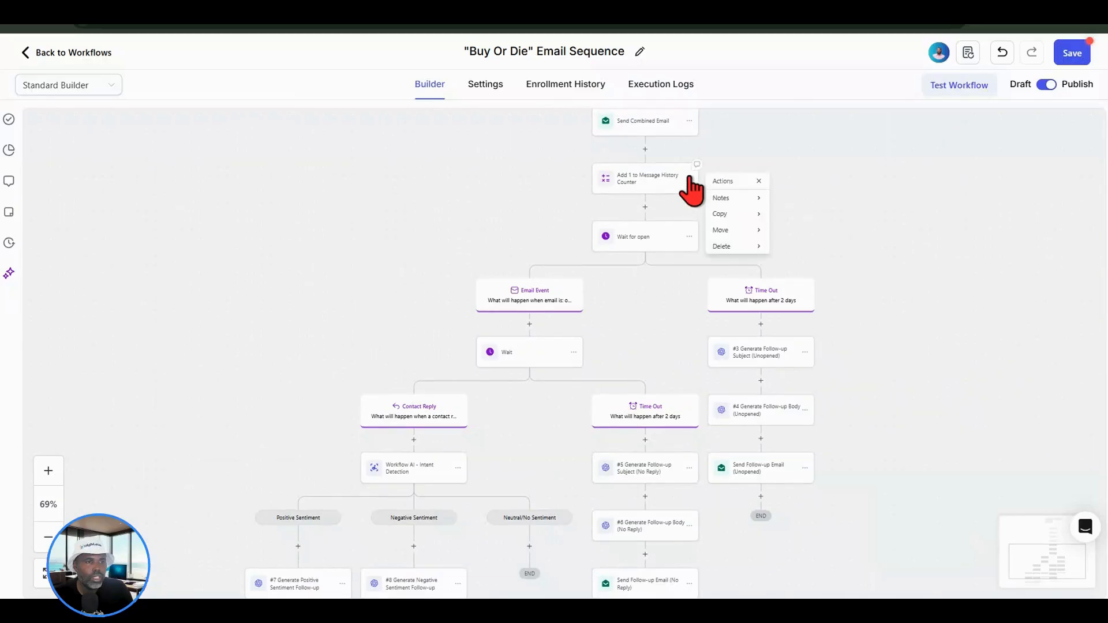
click(729, 212)
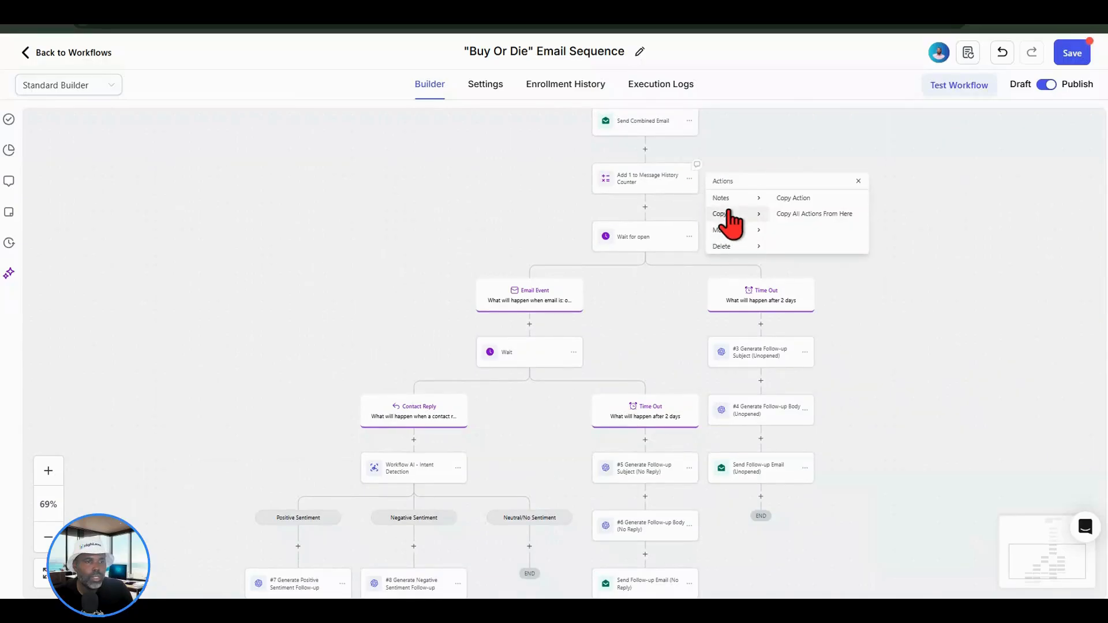
click(794, 198)
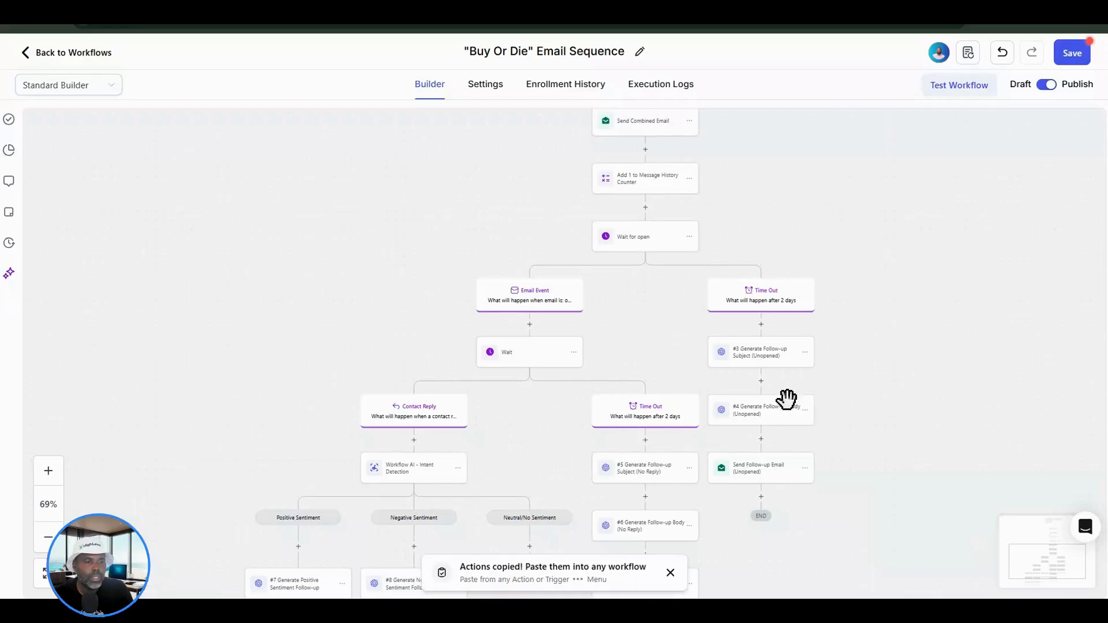
mouse_move(768, 495)
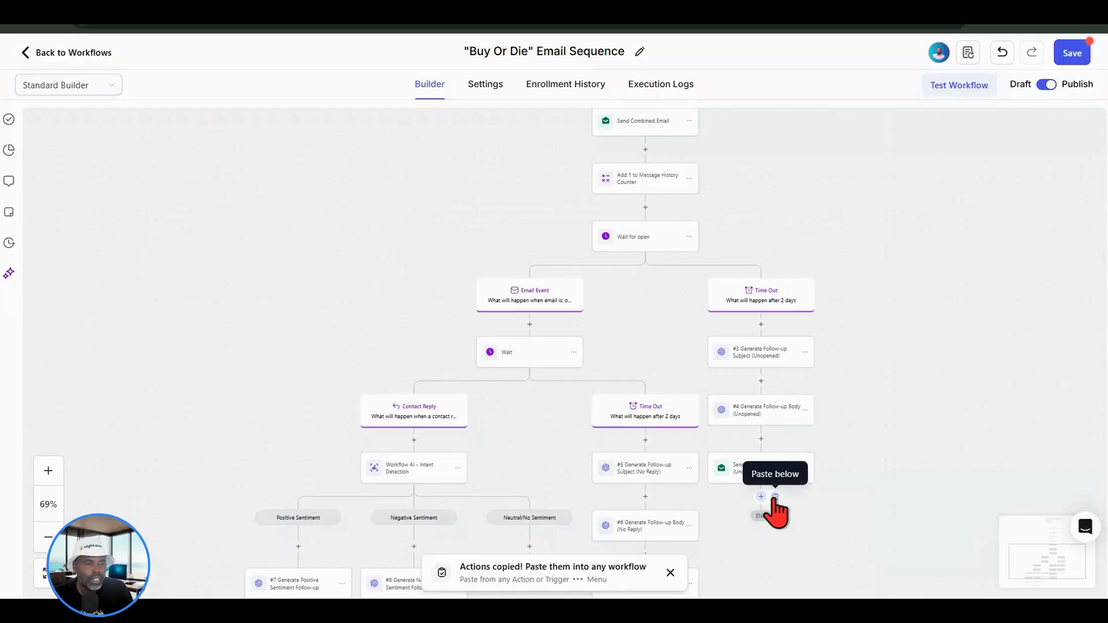
scroll(716, 398, down, 3)
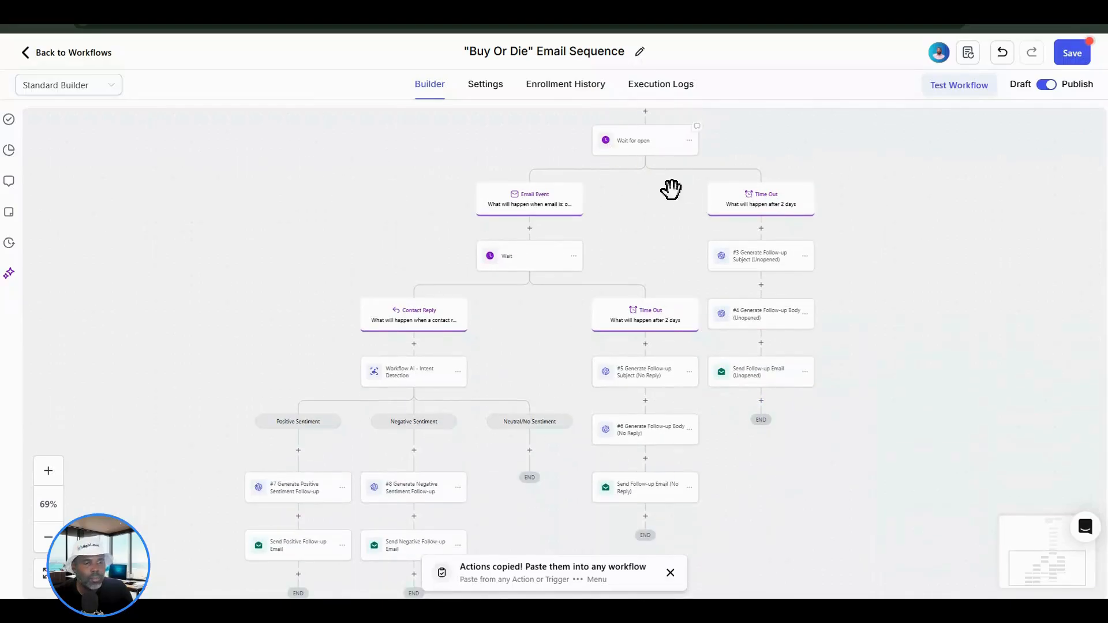
mouse_move(777, 404)
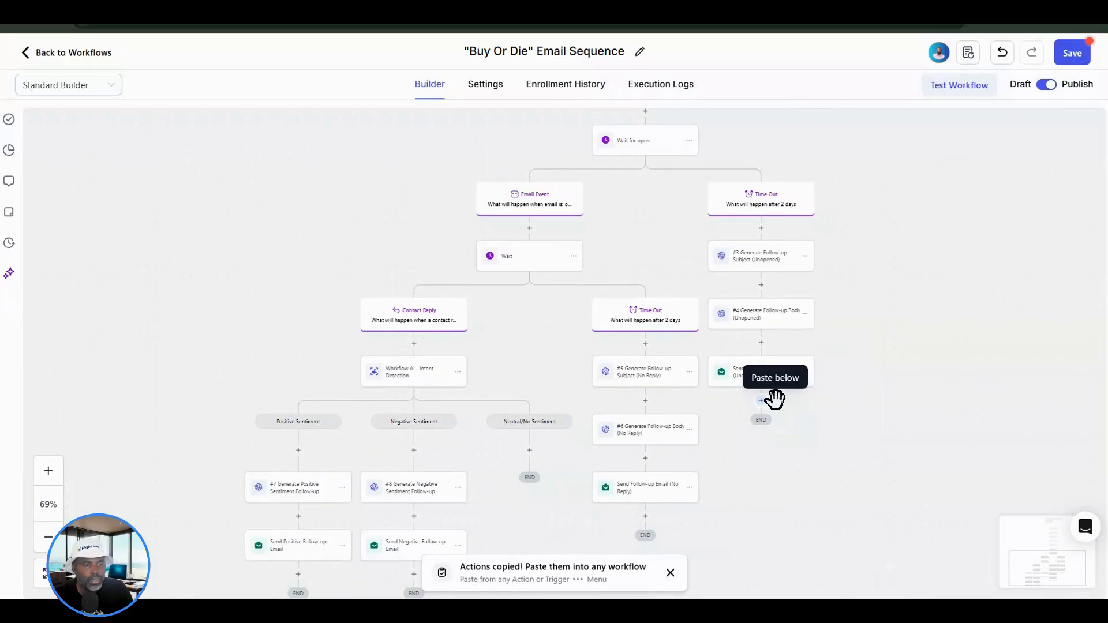
click(775, 401)
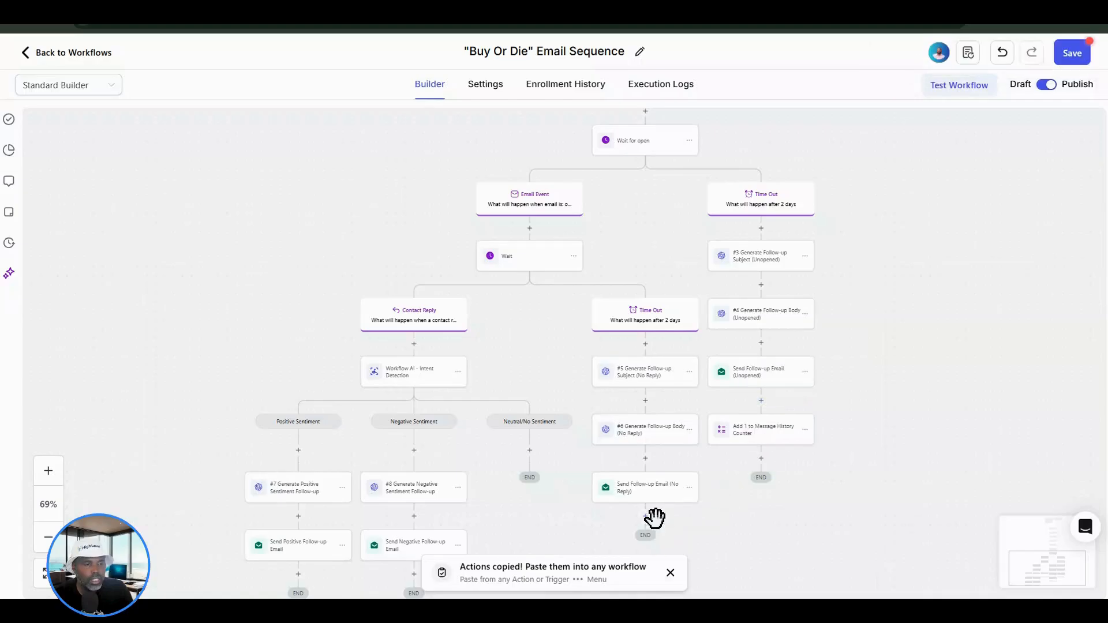
mouse_move(660, 517)
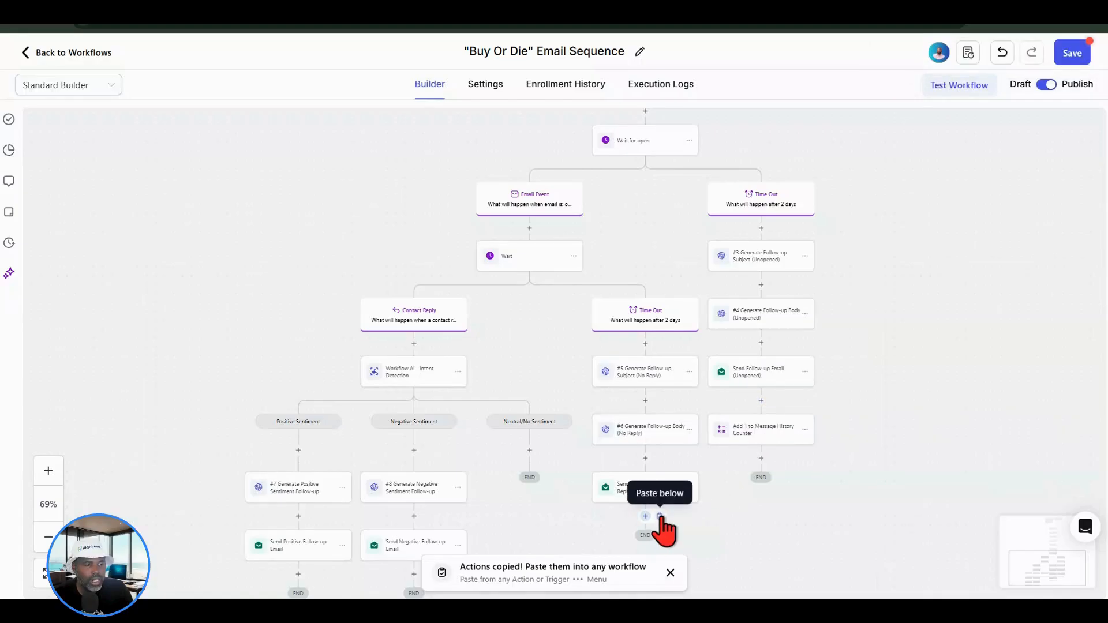
click(660, 517)
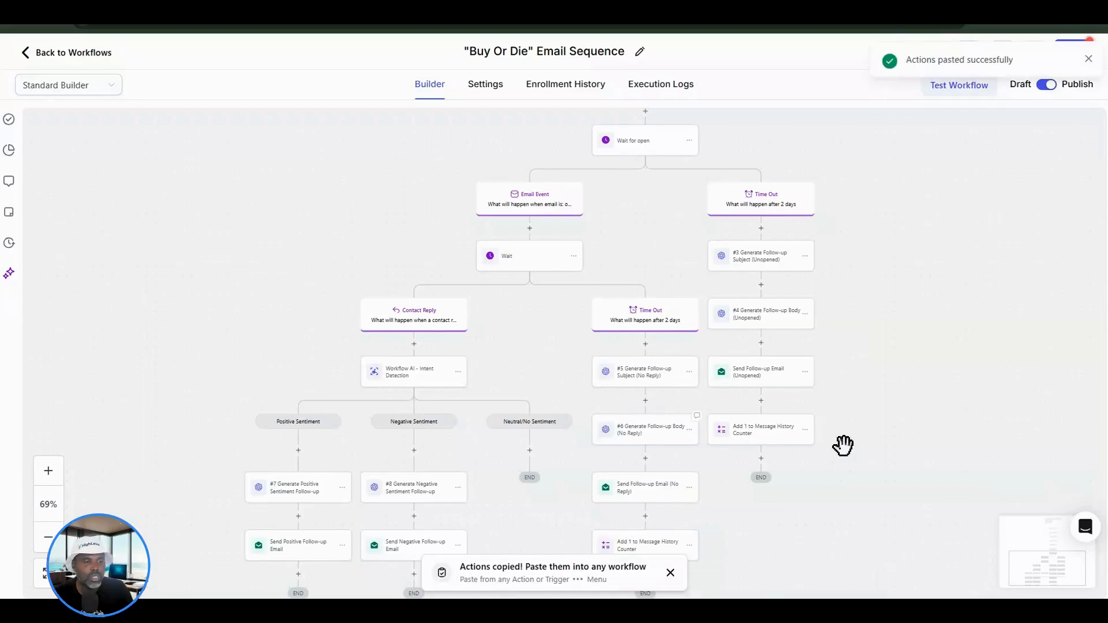
Paste the copied counter action below Send Negative Follow-up Email and Send Positive Follow-up Email
drag(849, 478, 992, 326)
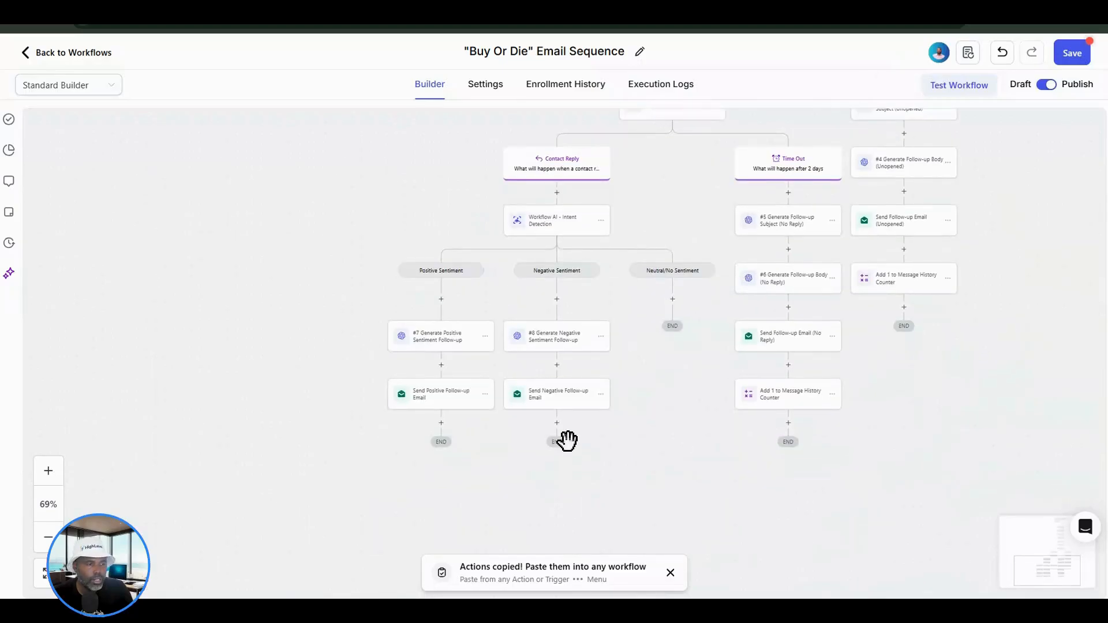
scroll(569, 440, down, 1)
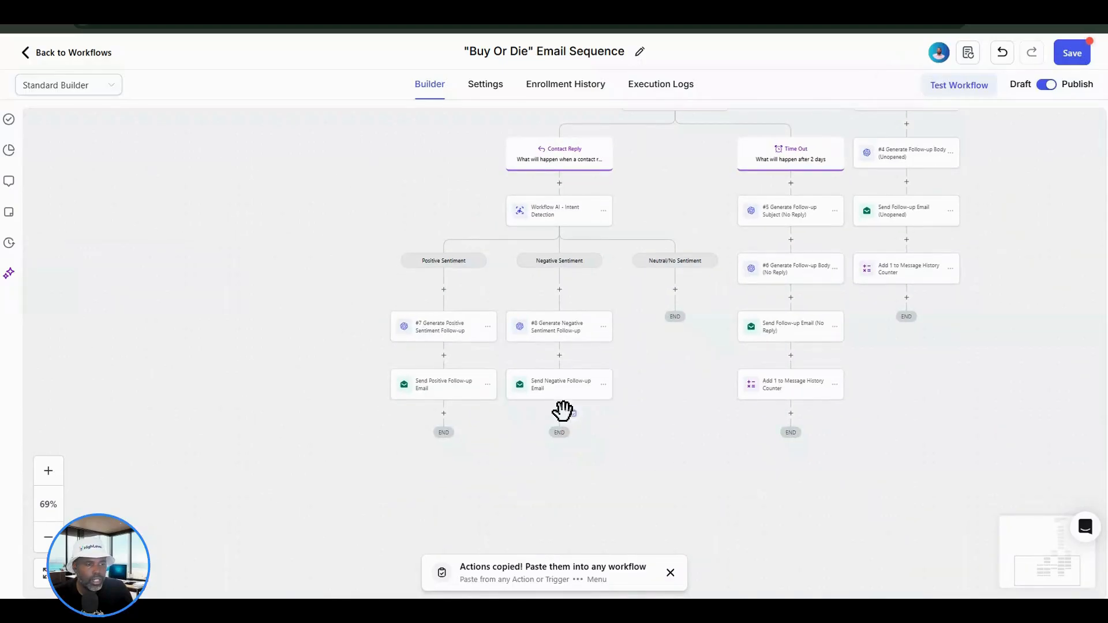
click(573, 414)
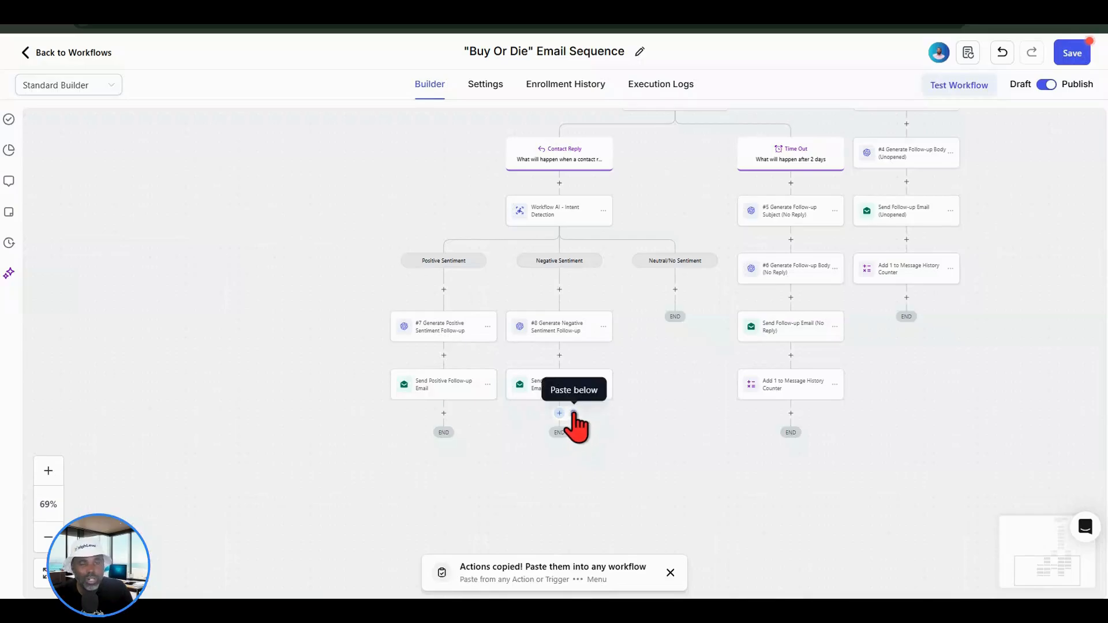
click(573, 414)
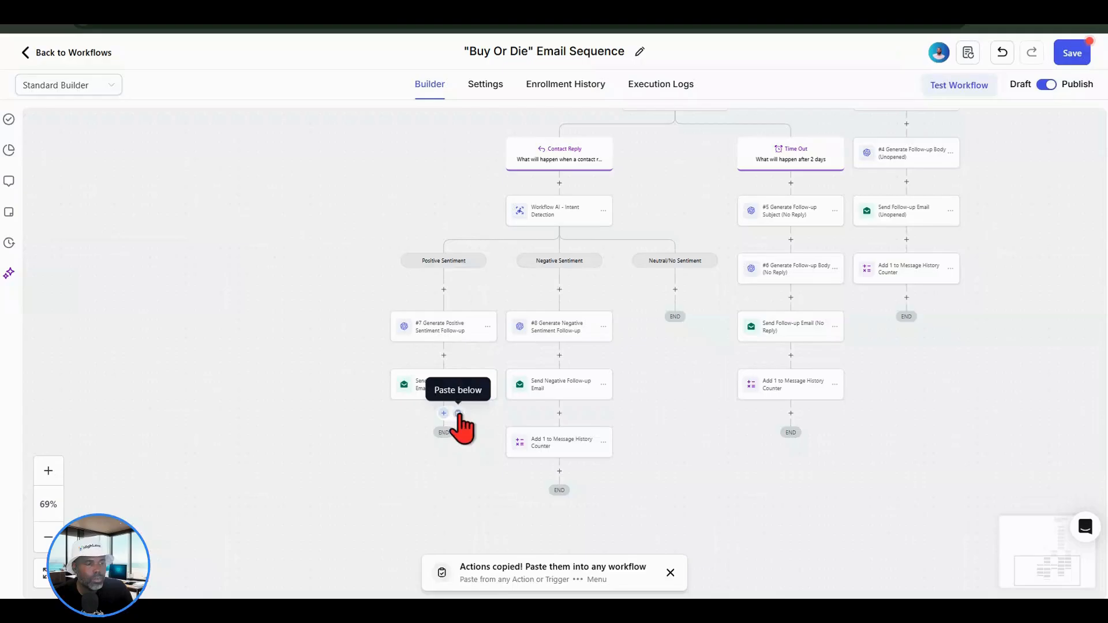
click(458, 413)
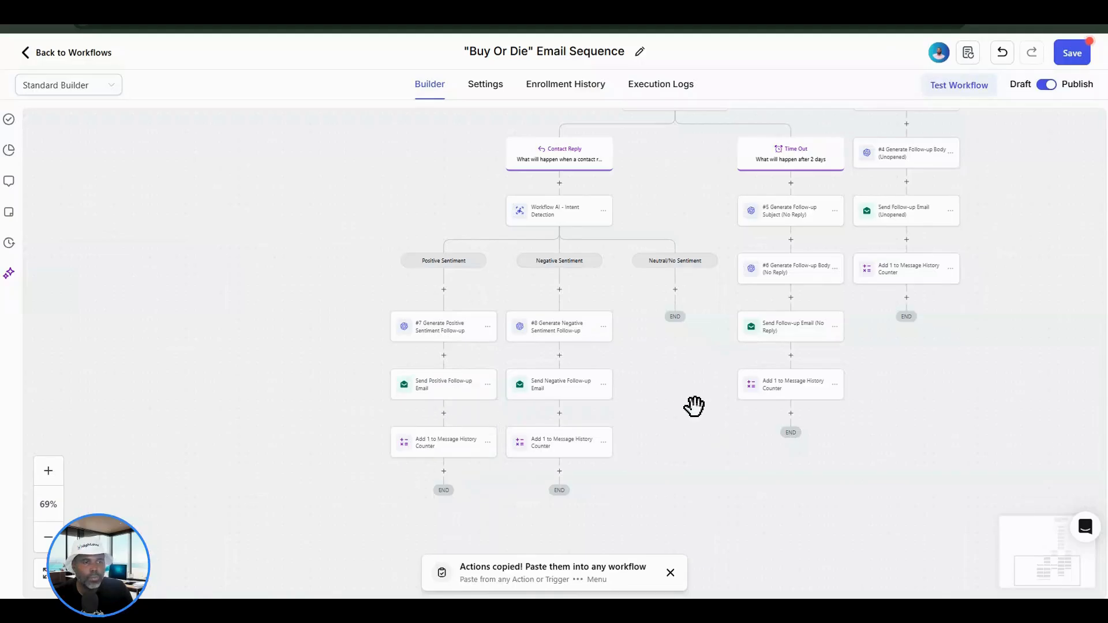
Examine the workflow from Send Combined Email down through the open, time-out and sentiment branches
scroll(694, 406, up, 1)
scroll(694, 407, up, 2)
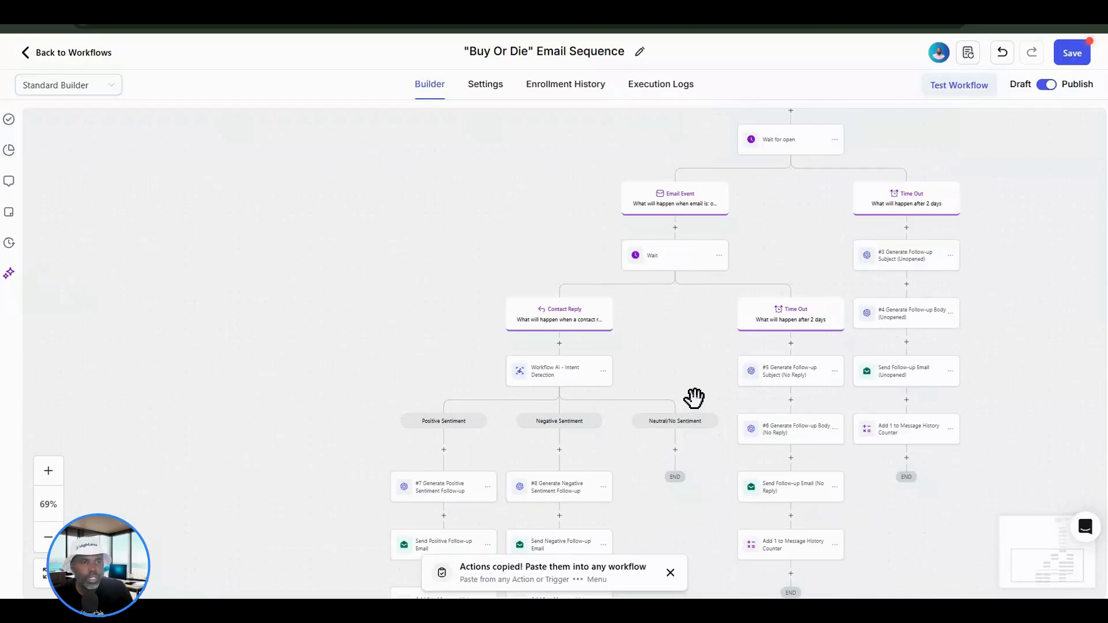
scroll(695, 398, up, 1)
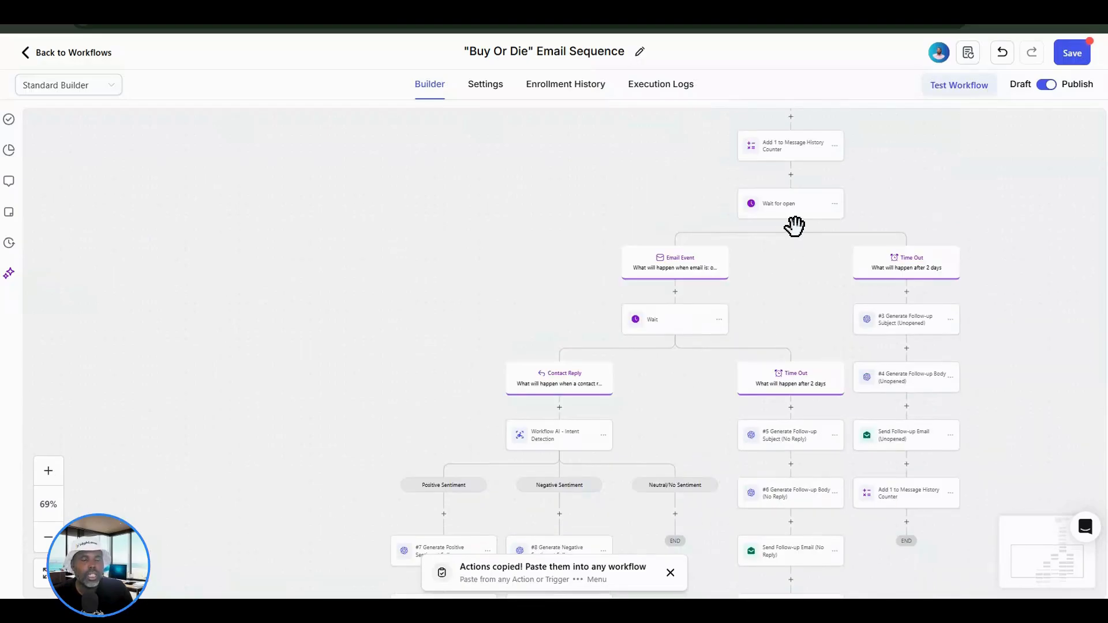
scroll(794, 226, down, 1)
scroll(810, 237, down, 1)
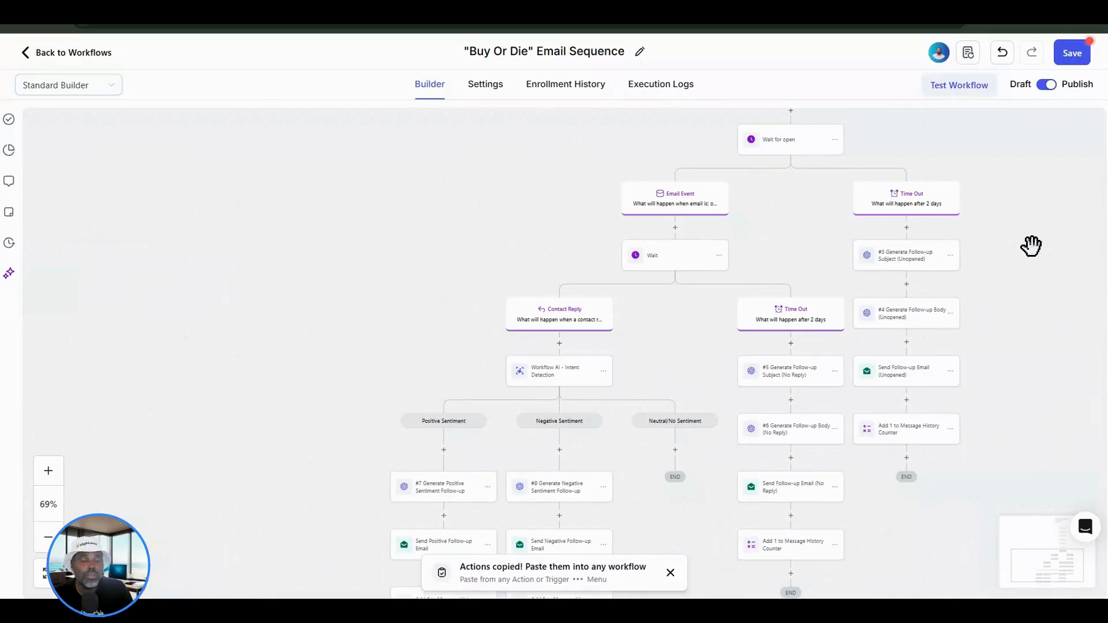
drag(834, 209, 661, 243)
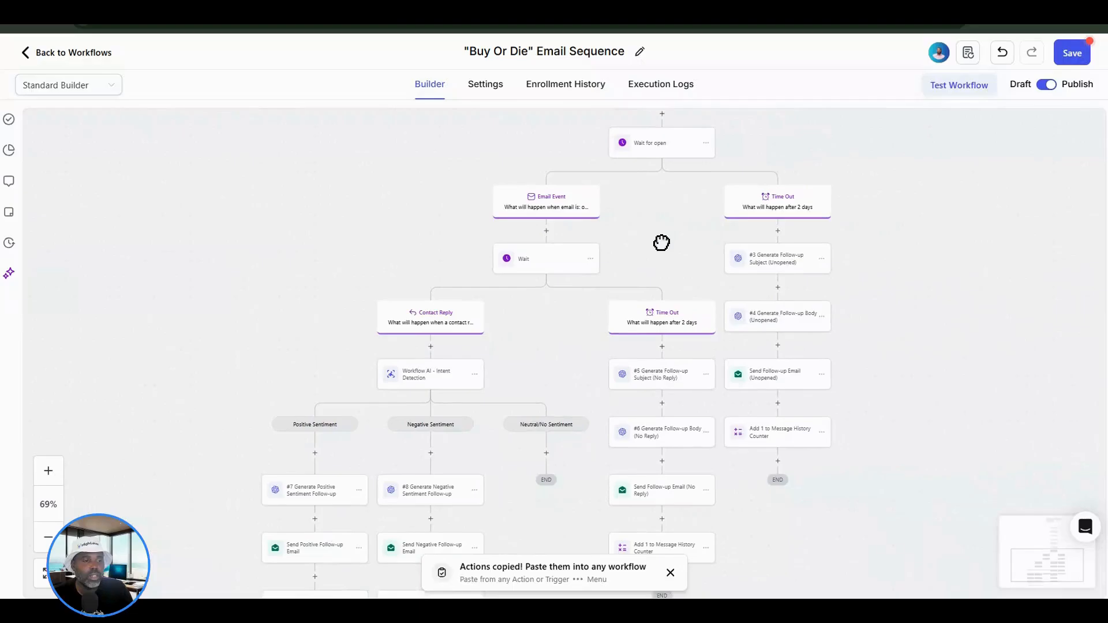
scroll(704, 214, down, 2)
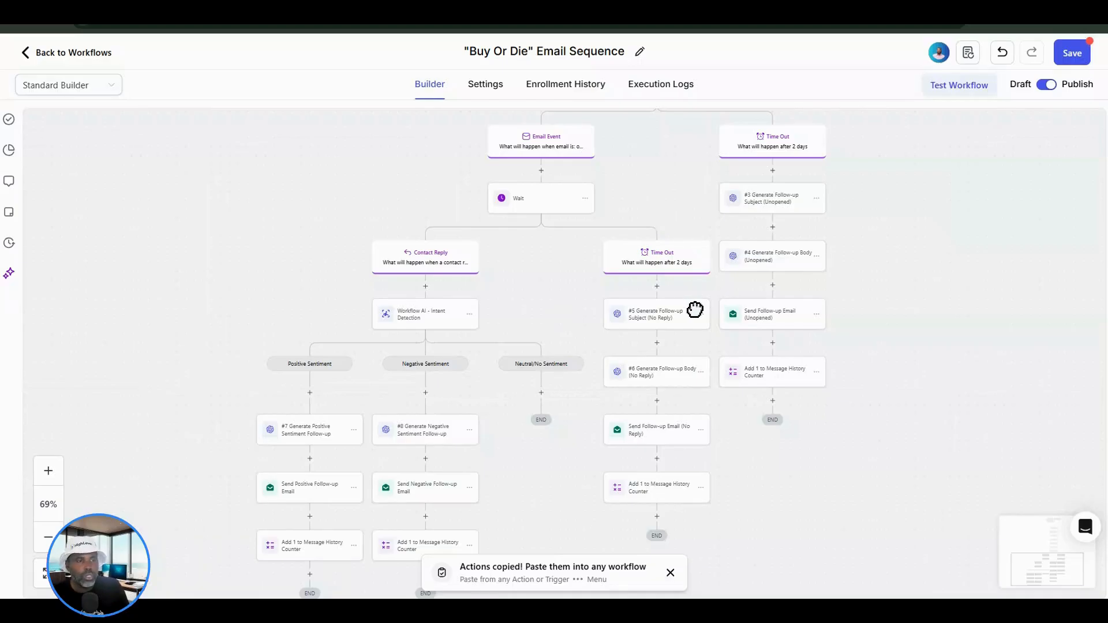
scroll(694, 310, up, 2)
scroll(686, 351, up, 1)
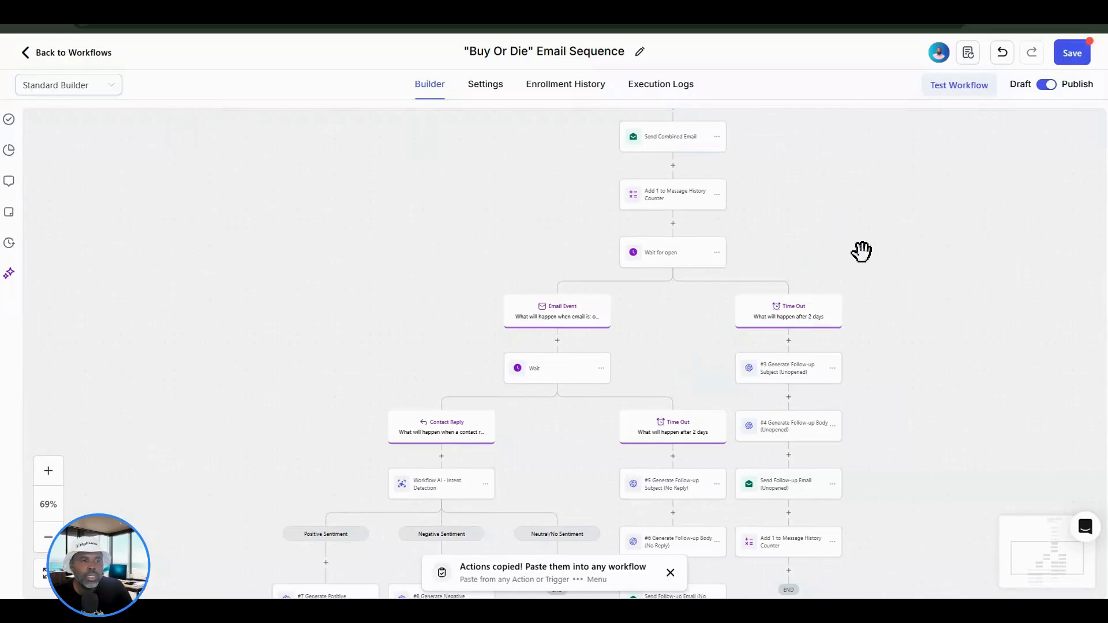
scroll(638, 223, down, 1)
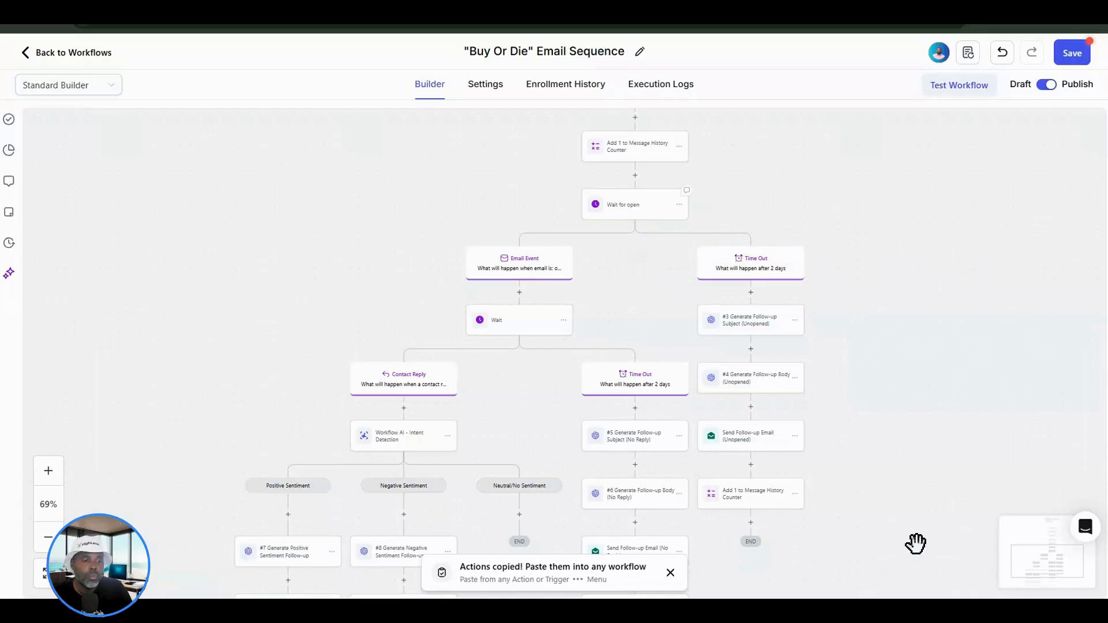
Add a Go To action after the counter action in the unopened Time Out branch, with Wait for open as its destination
mouse_move(753, 521)
click(750, 522)
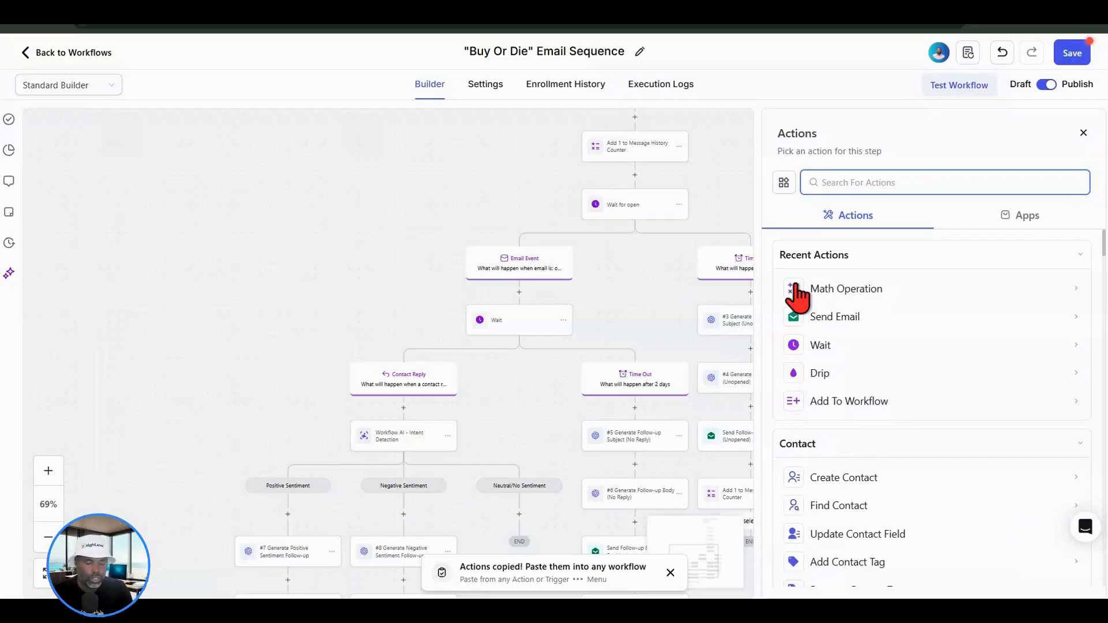
text(go to)
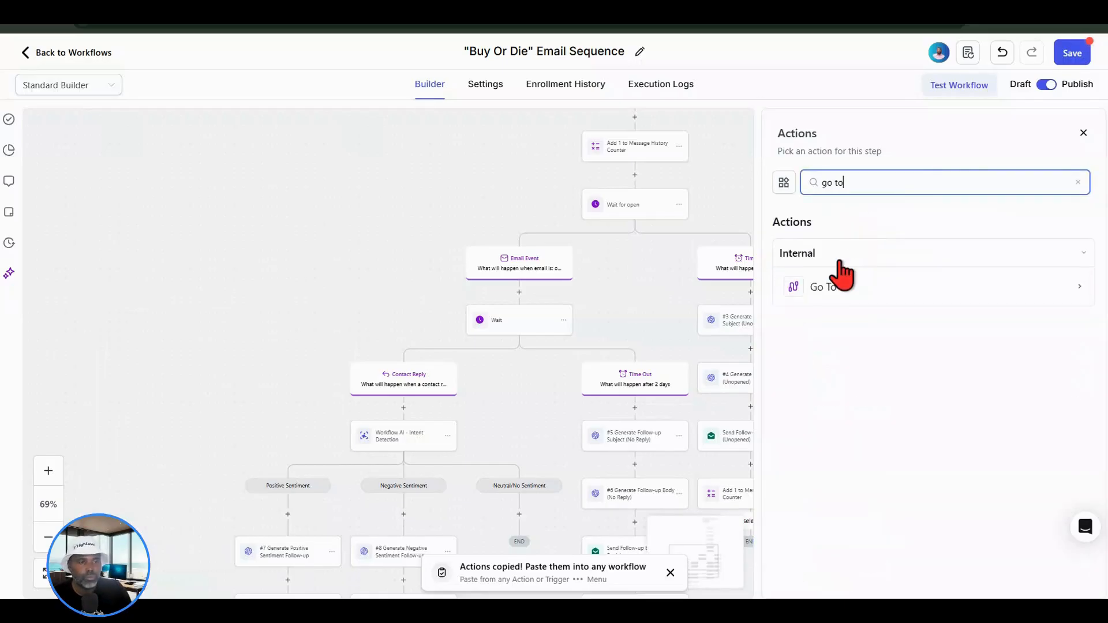
click(813, 285)
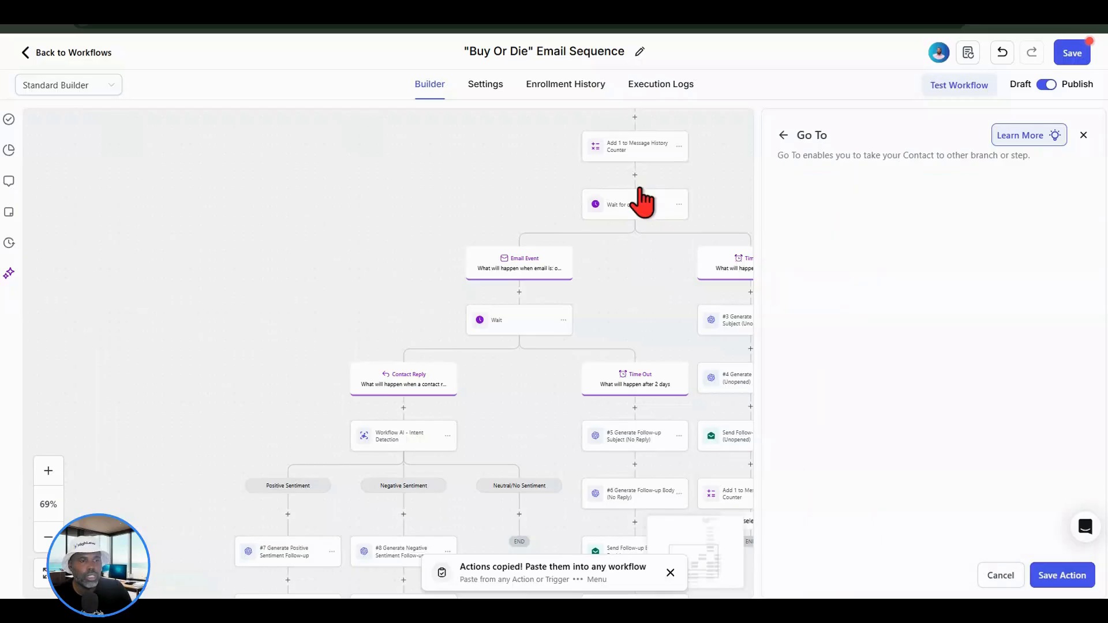
click(1060, 578)
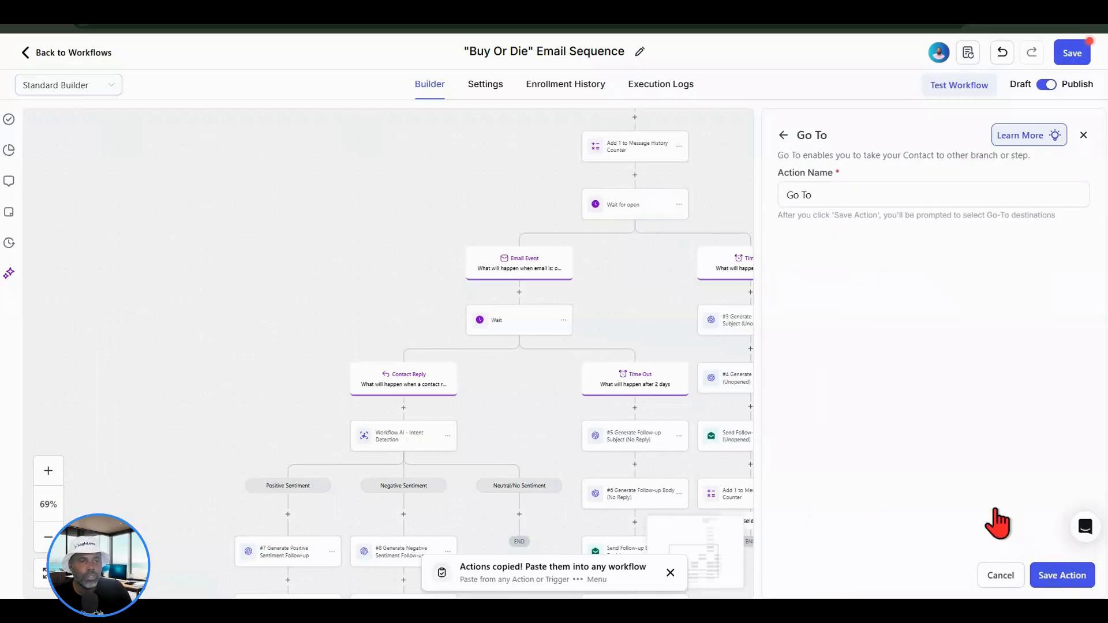
click(635, 188)
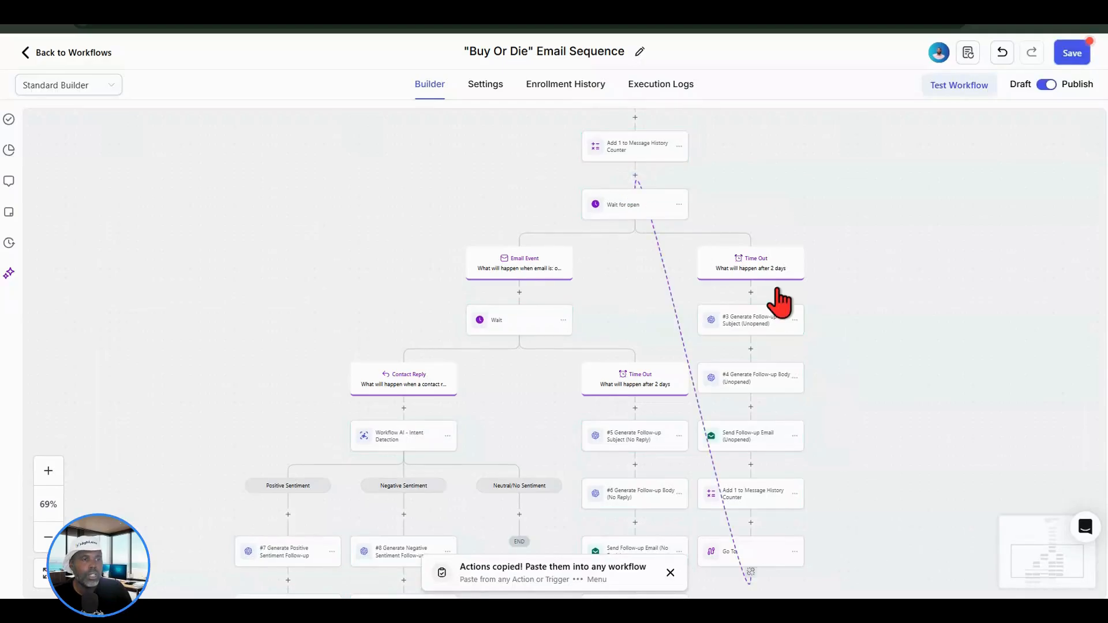
Add a Go To action after the counter action in the no-reply Time Out branch, with Wait for open as its destination
scroll(831, 210, up, 1)
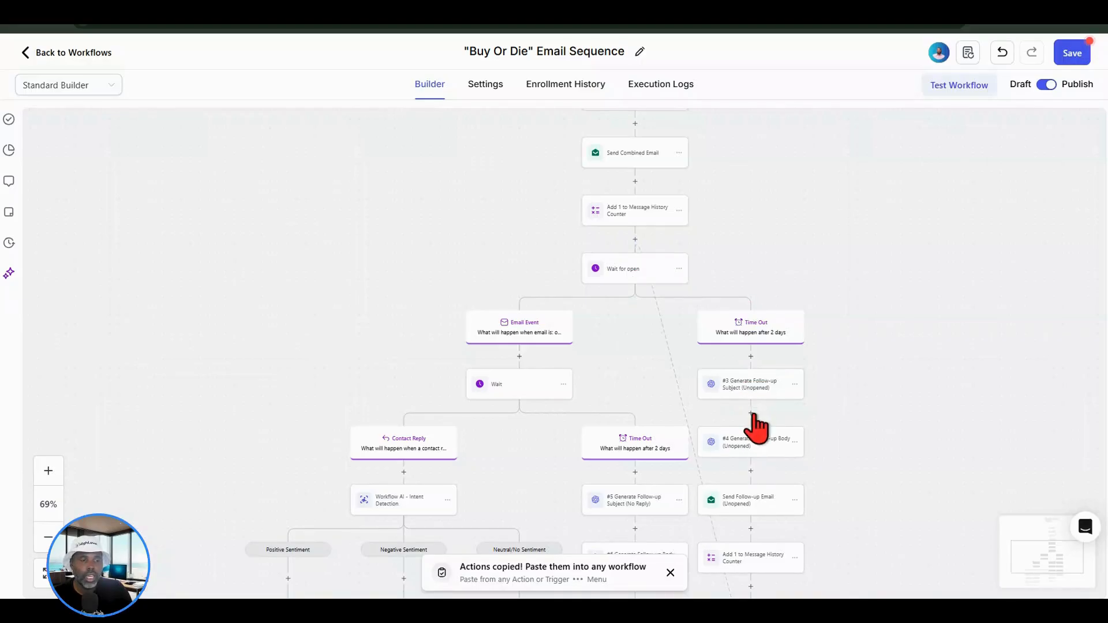
scroll(757, 427, down, 1)
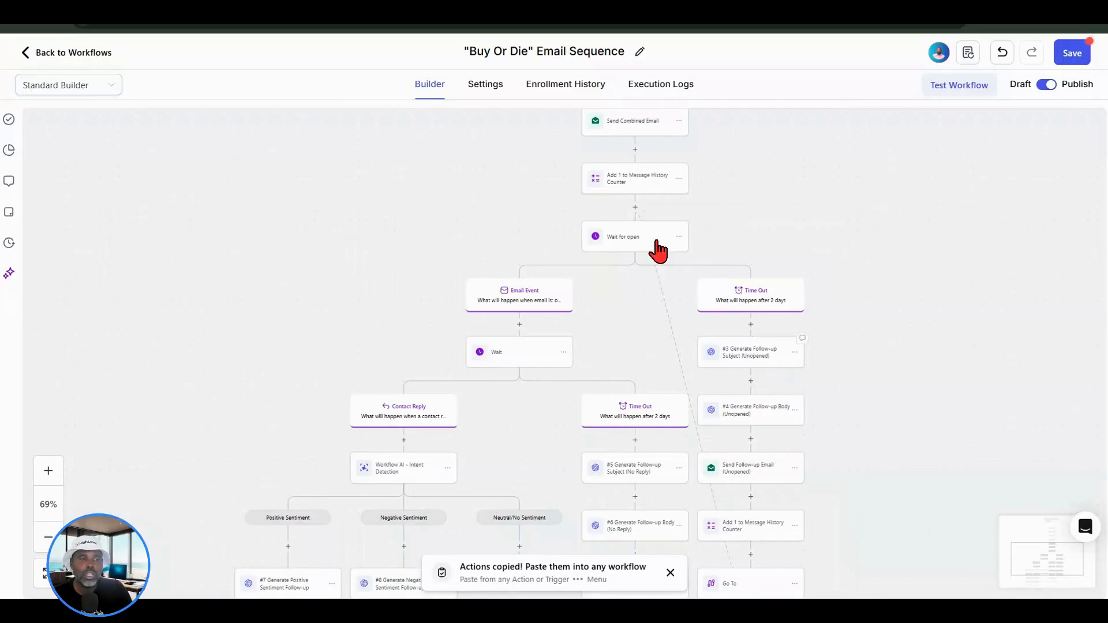
scroll(664, 230, down, 1)
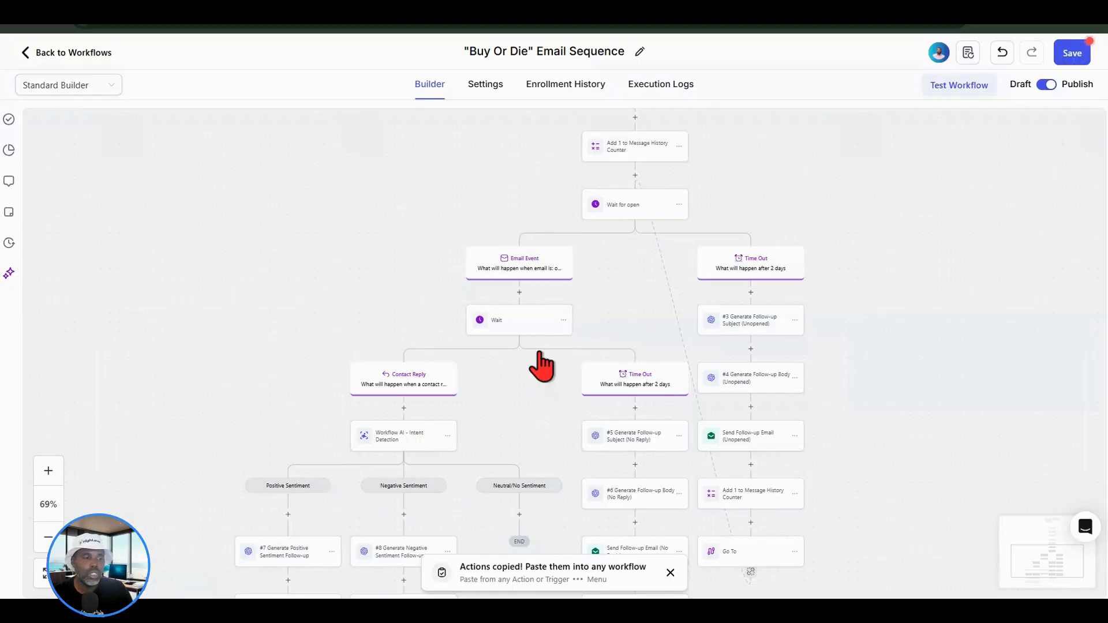
scroll(539, 366, down, 1)
scroll(500, 233, down, 2)
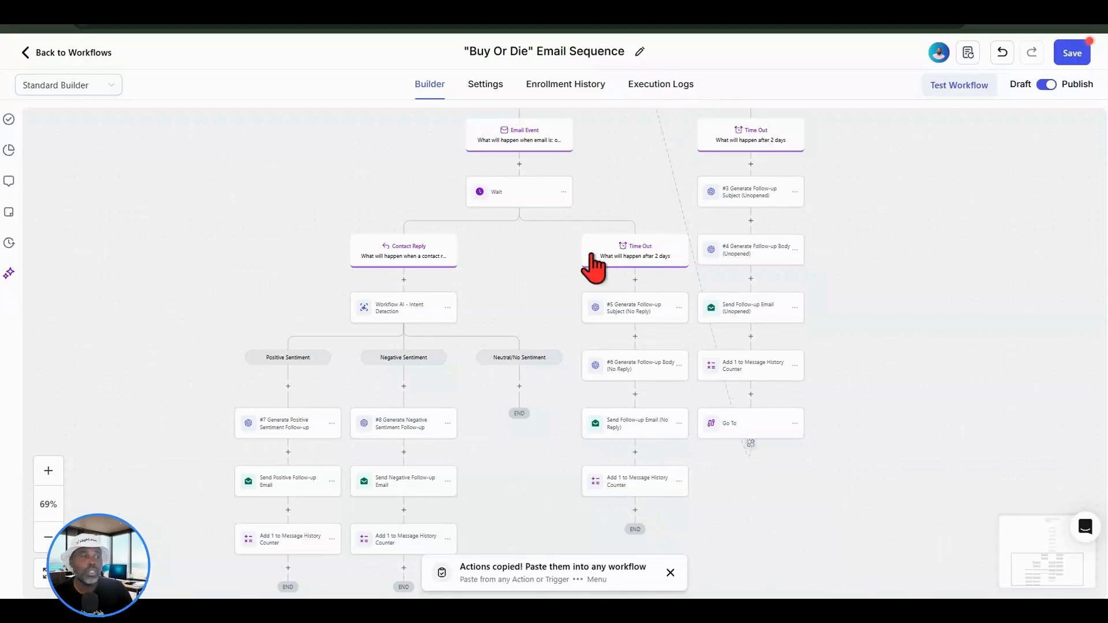
mouse_move(635, 511)
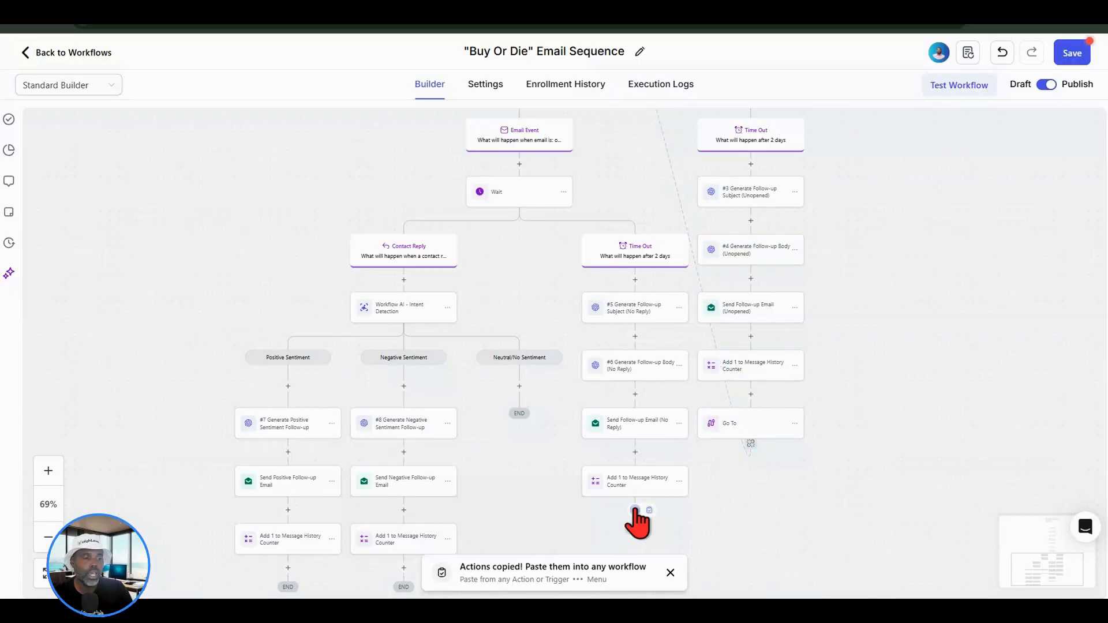
click(635, 510)
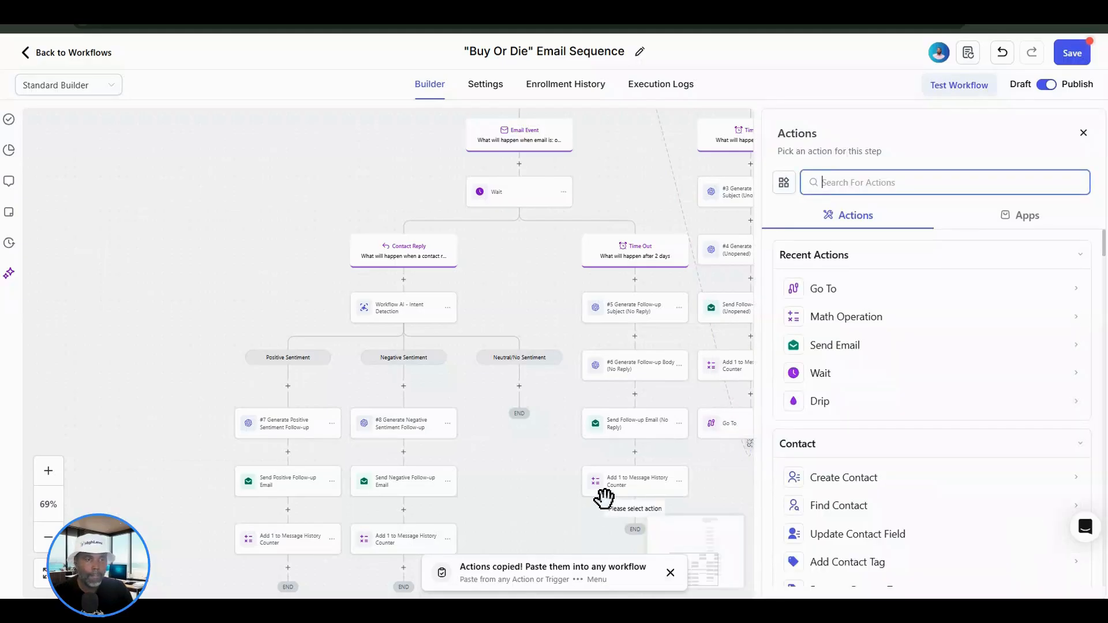
text(go to)
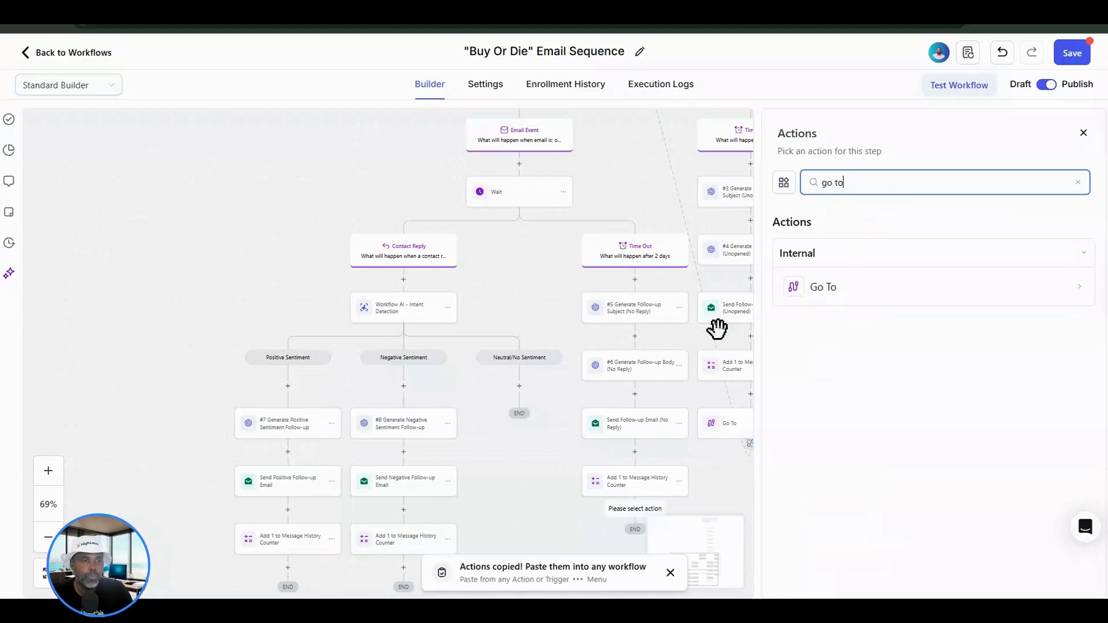
click(796, 288)
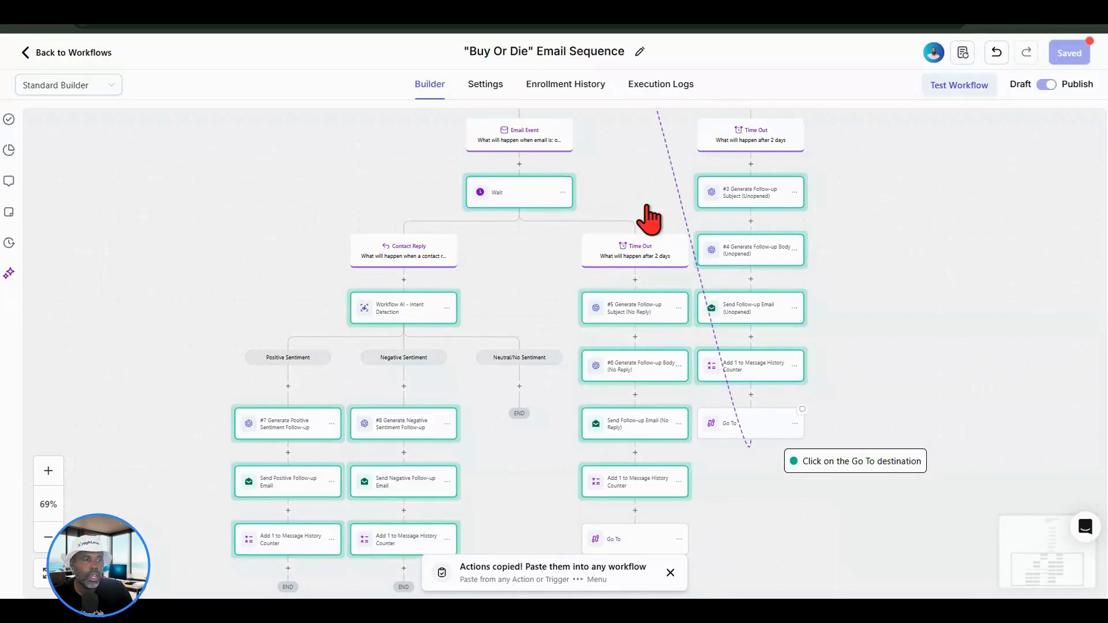
scroll(621, 173, up, 2)
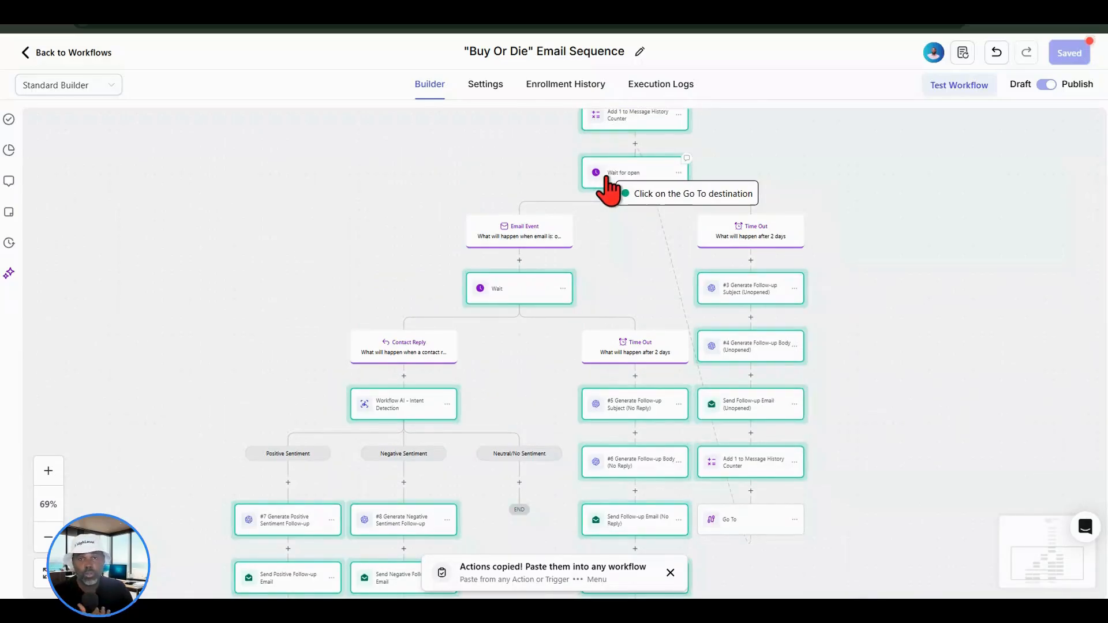
click(607, 191)
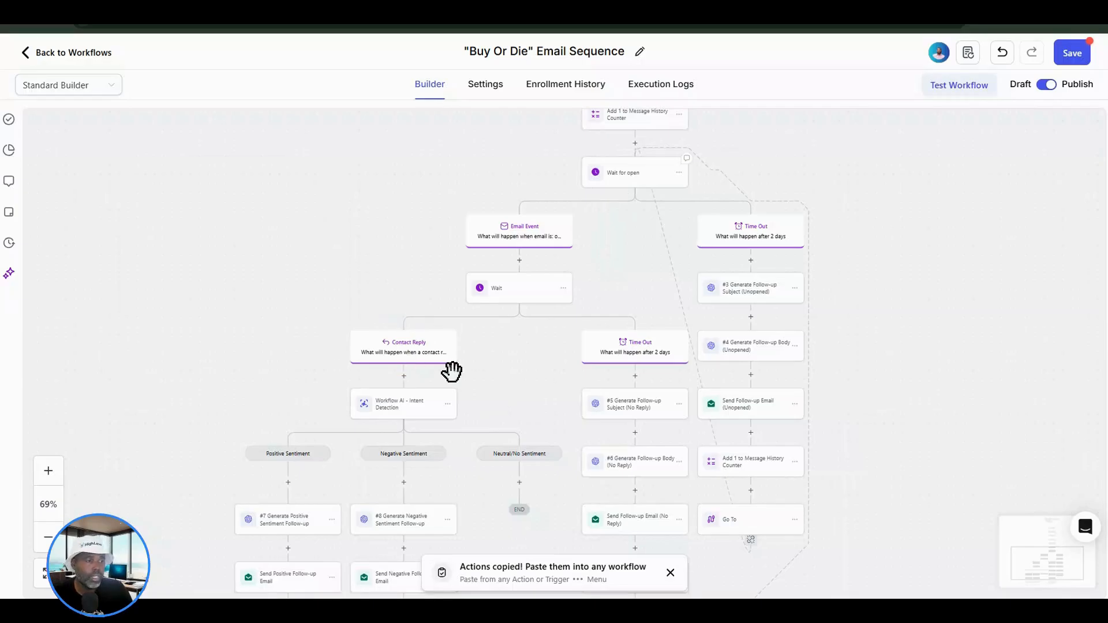
Add a Go To action after the counter action in the Positive Sentiment branch, with Wait for open as its destination
scroll(450, 364, down, 1)
scroll(510, 311, down, 1)
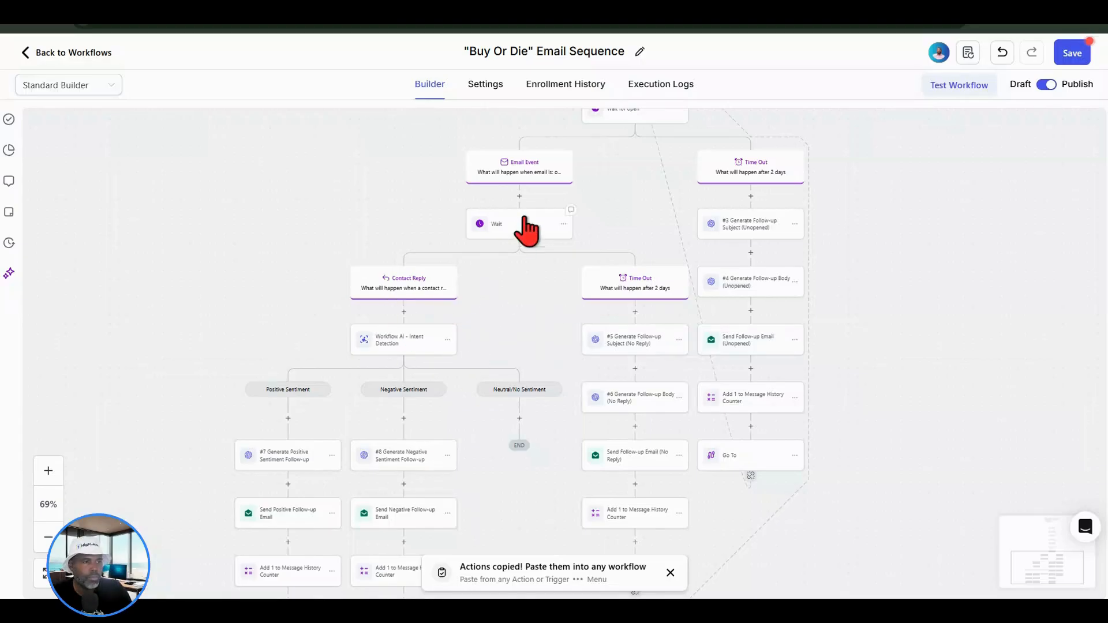
scroll(565, 260, down, 1)
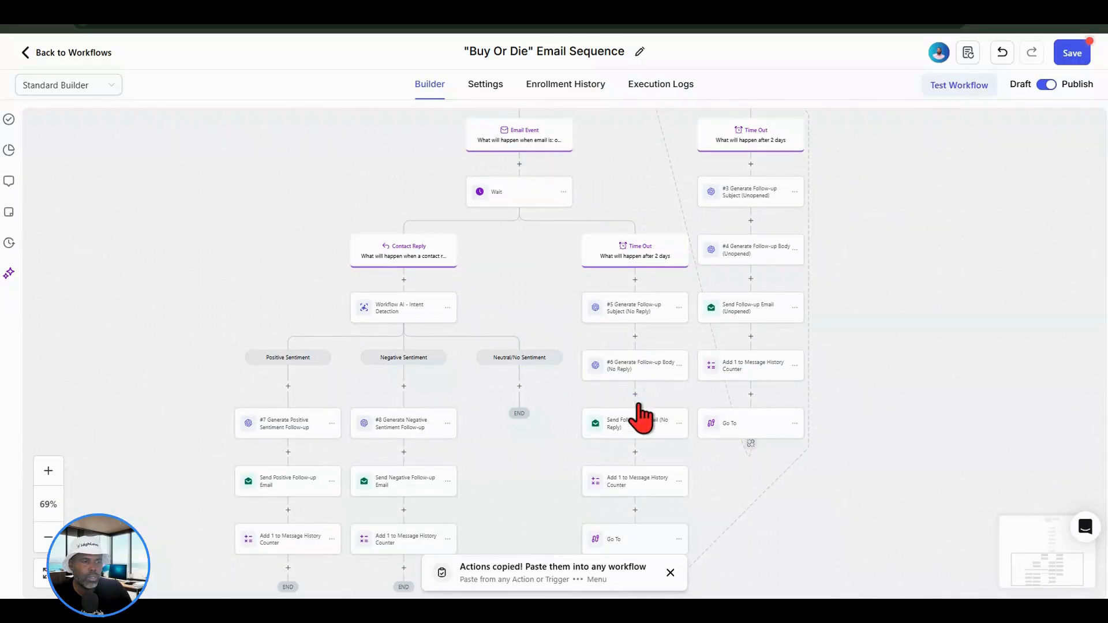
scroll(638, 407, down, 2)
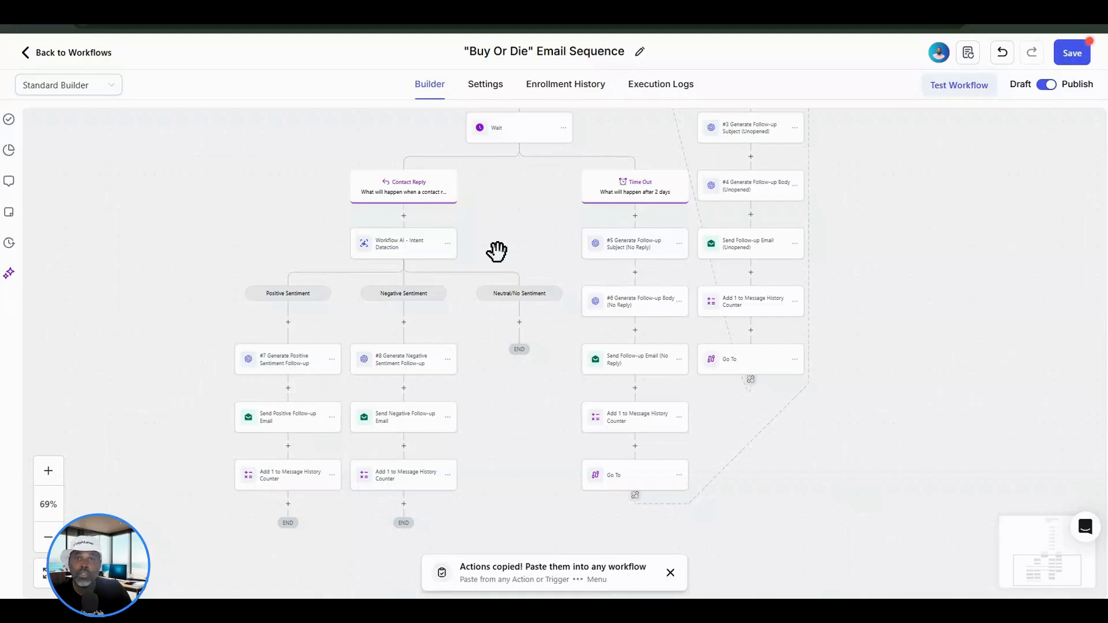
click(287, 503)
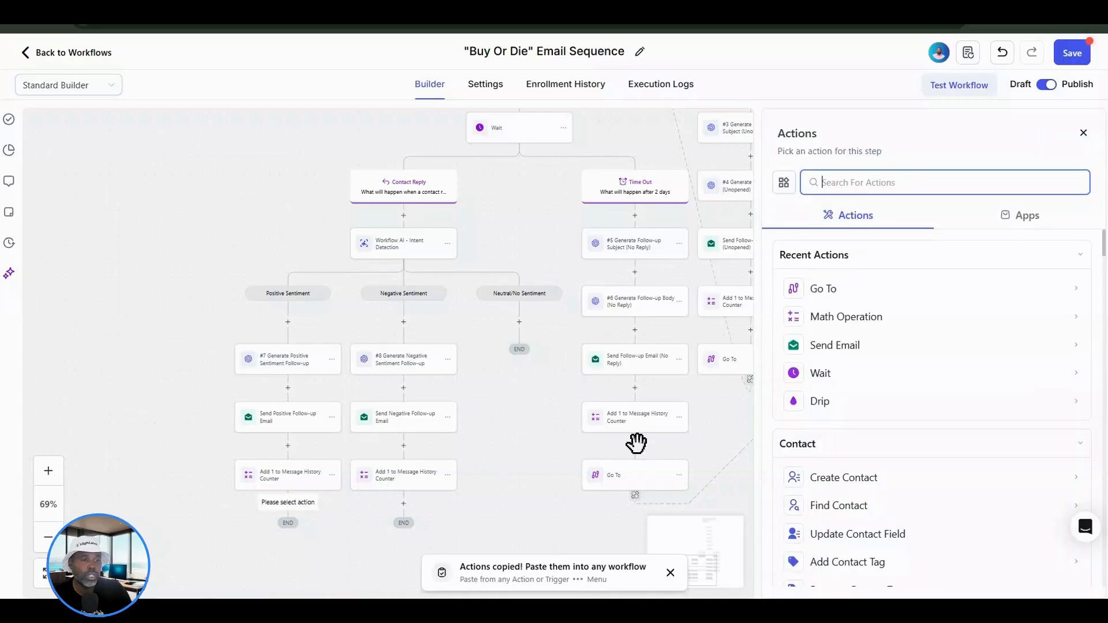
click(815, 291)
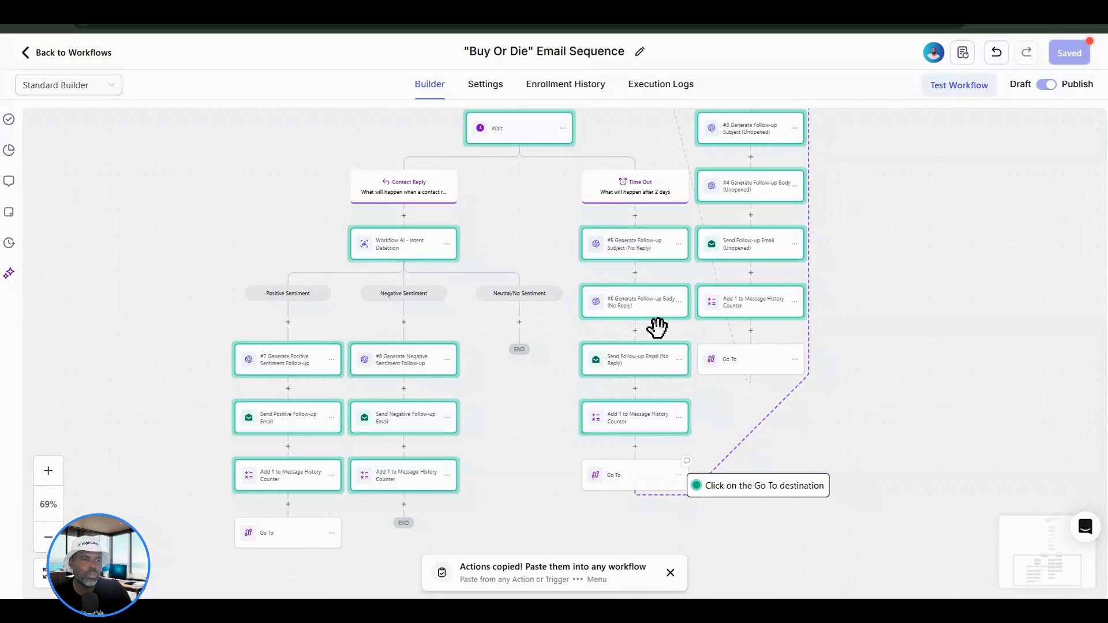
scroll(632, 222, up, 3)
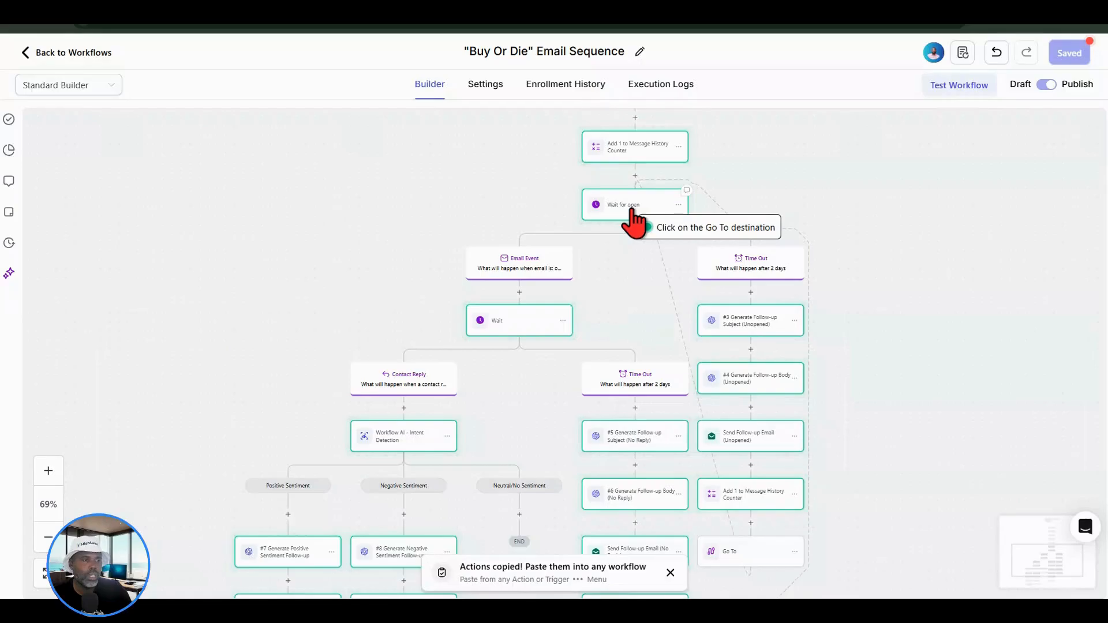
click(633, 214)
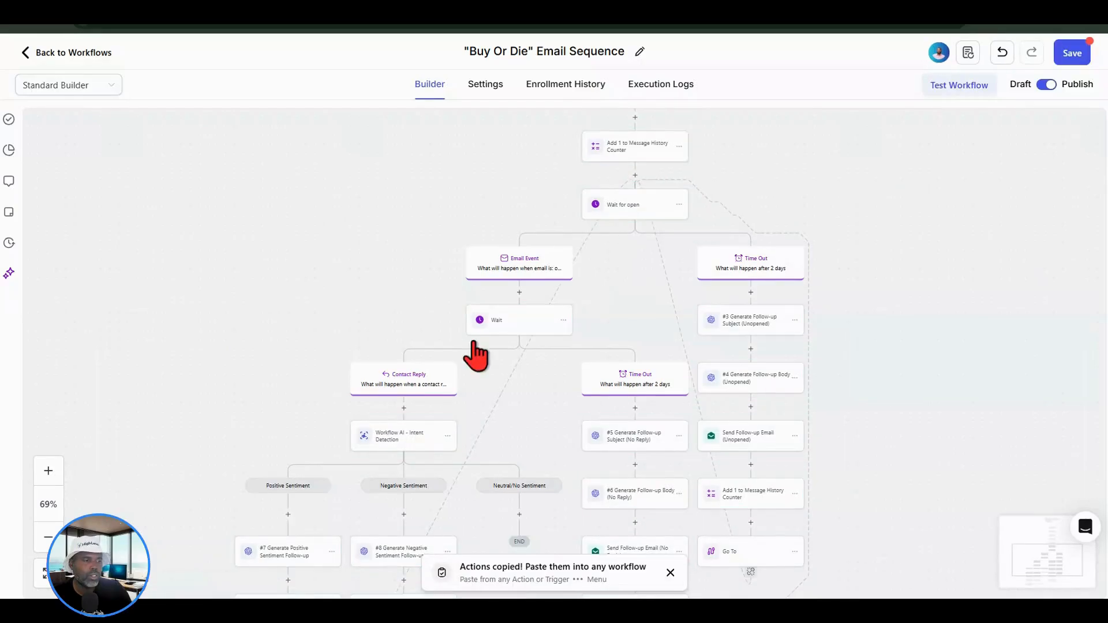
Add a Go To action after the counter action in the Negative Sentiment branch, with Wait for open as its destination
scroll(475, 353, down, 3)
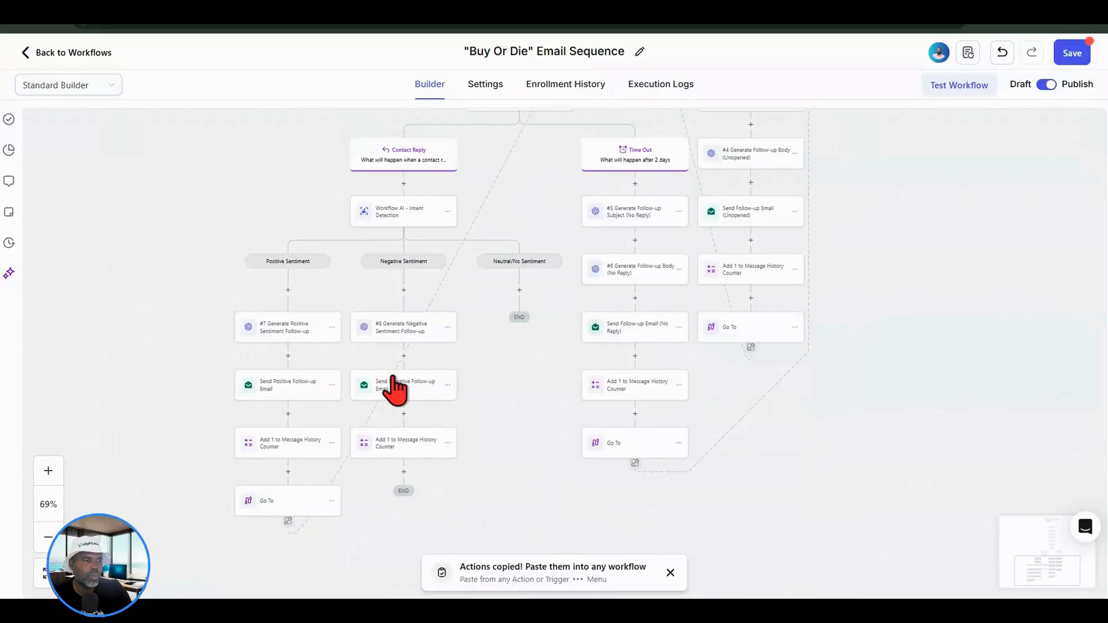
click(404, 472)
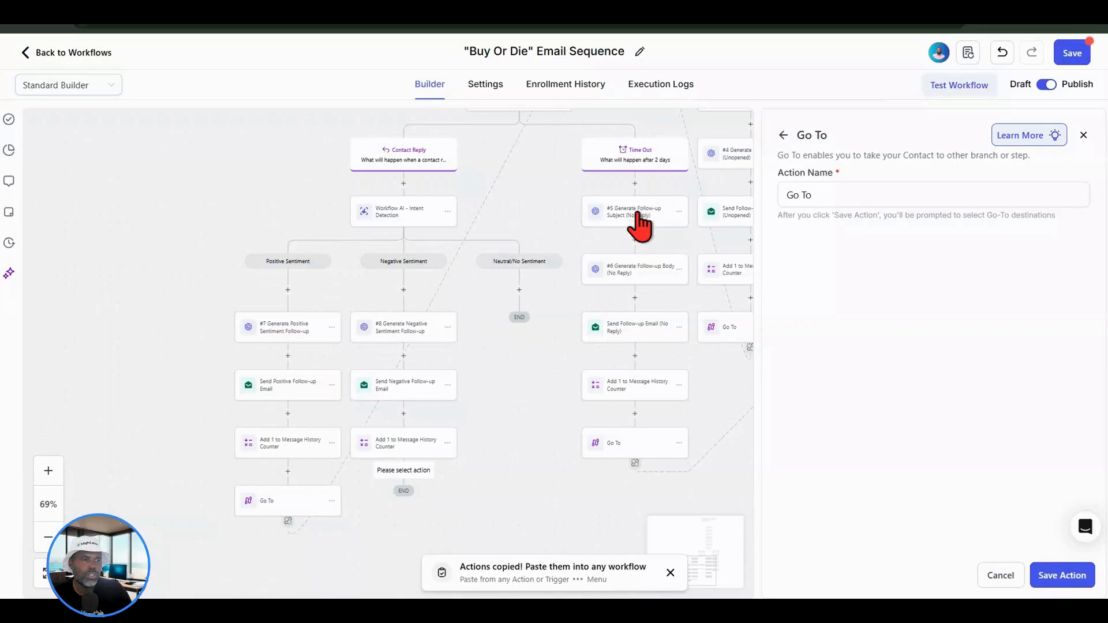
key(Return)
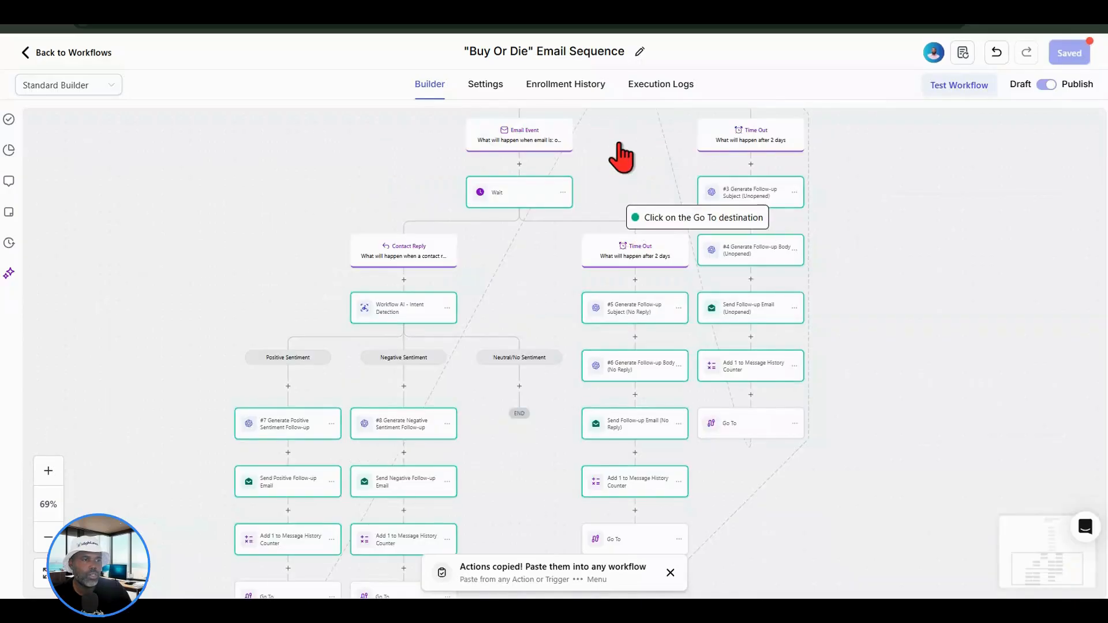
scroll(622, 156, up, 1)
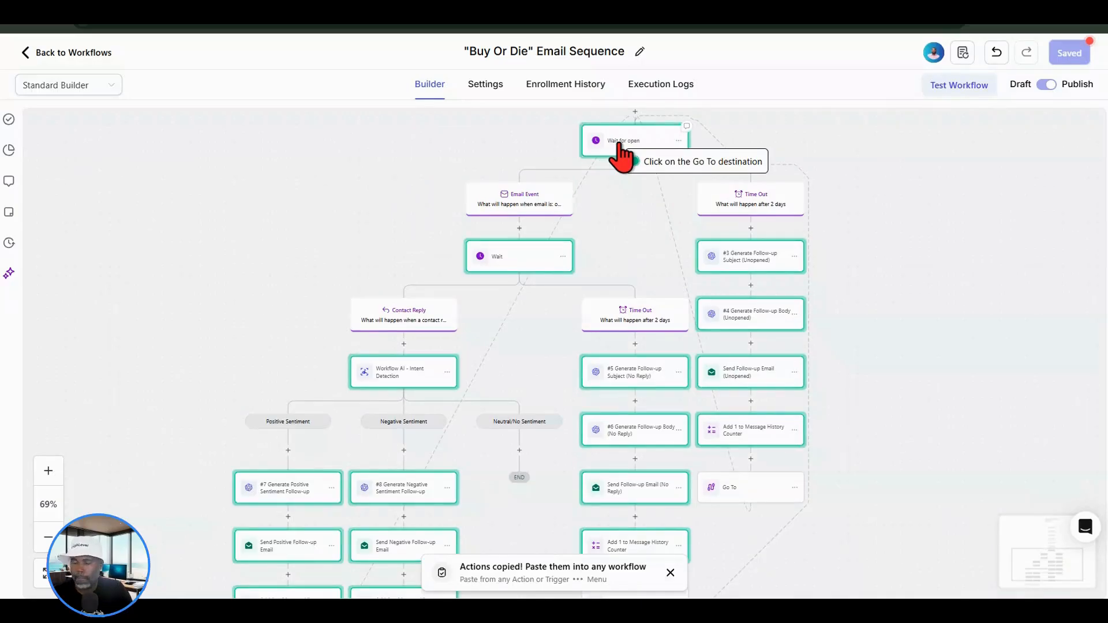
click(620, 146)
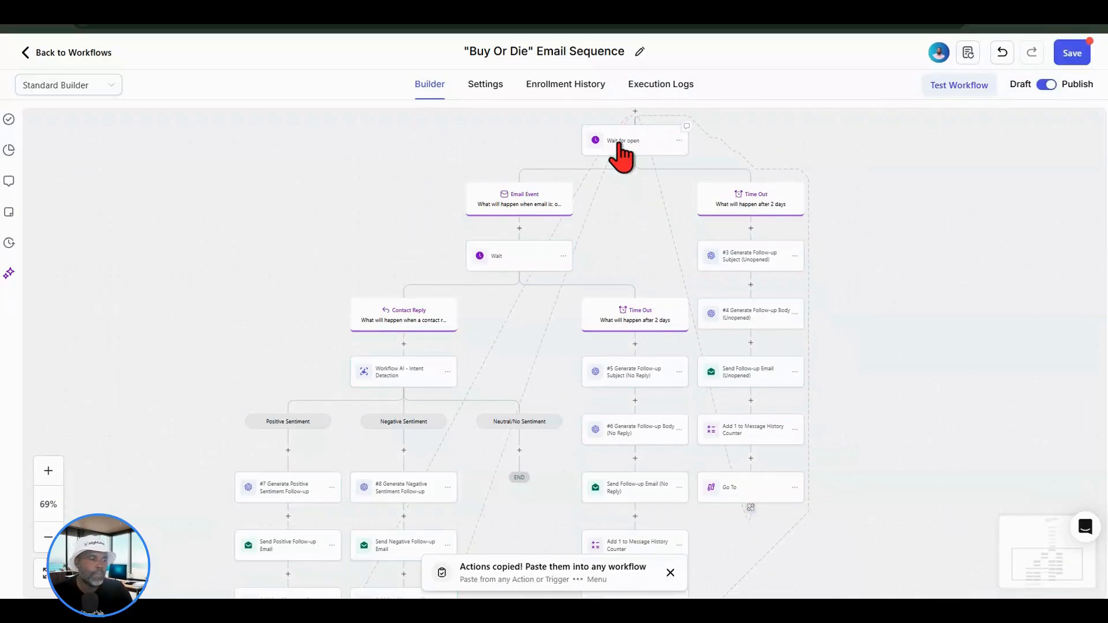
Add a Go To action to the Neutral/No Sentiment branch, with #7 Generate Positive Sentiment Follow-up as its destination
scroll(592, 236, down, 2)
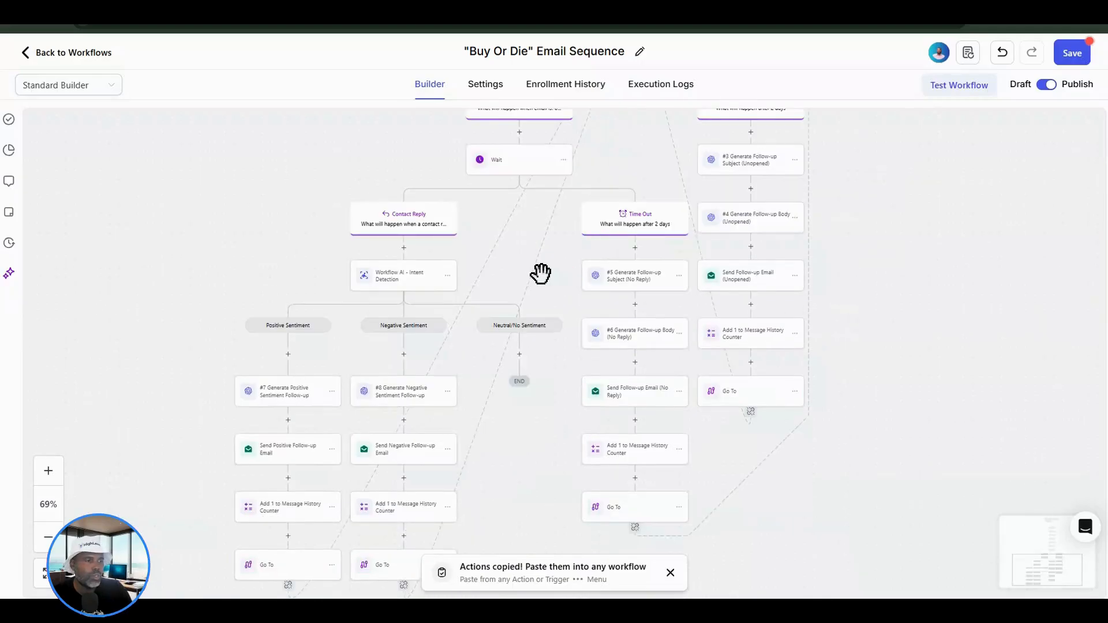
scroll(531, 257, down, 3)
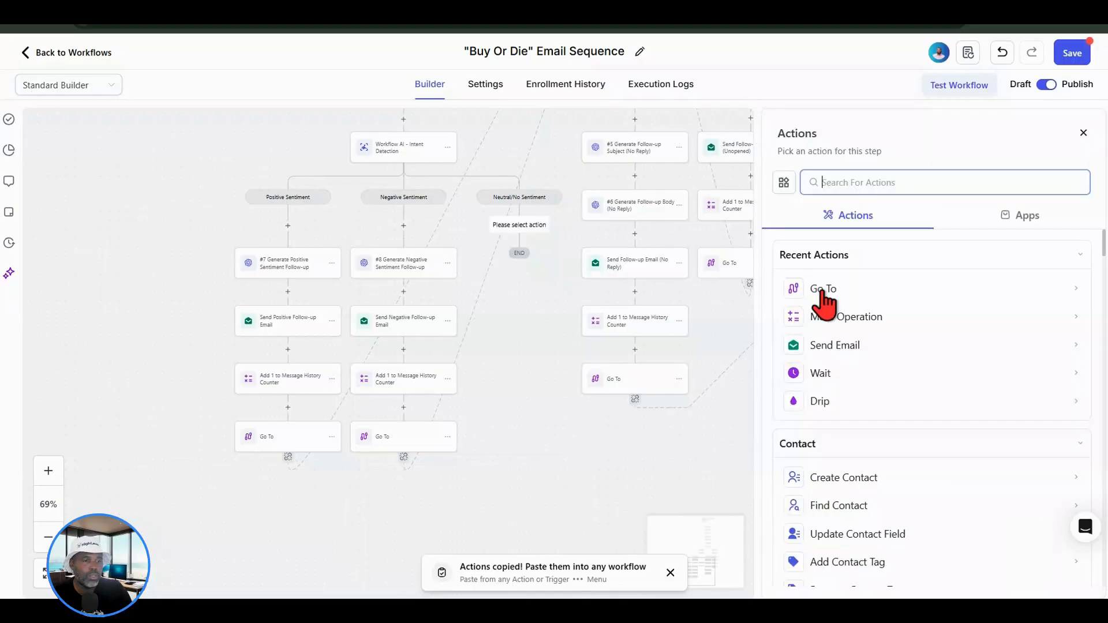
click(822, 291)
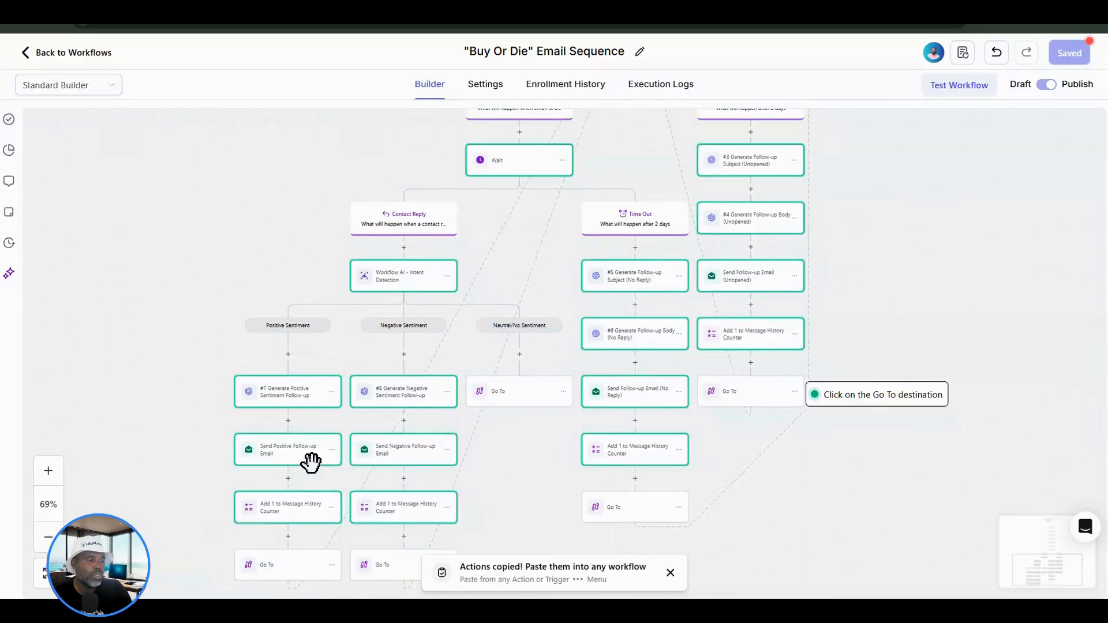
scroll(312, 465, up, 4)
scroll(505, 439, down, 2)
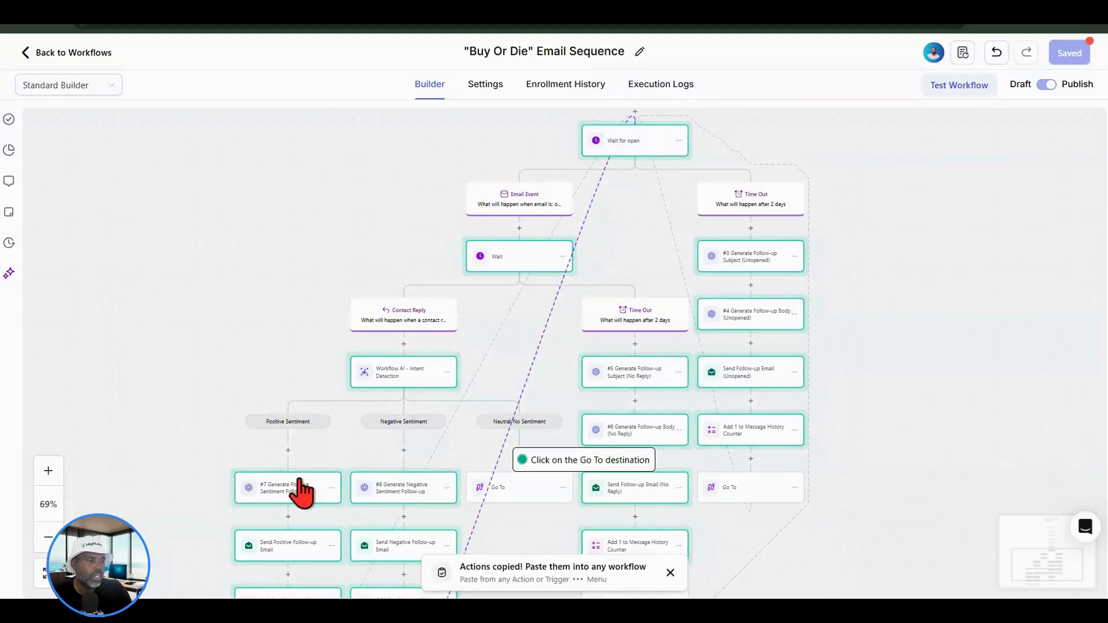
scroll(294, 473, down, 1)
scroll(283, 358, down, 2)
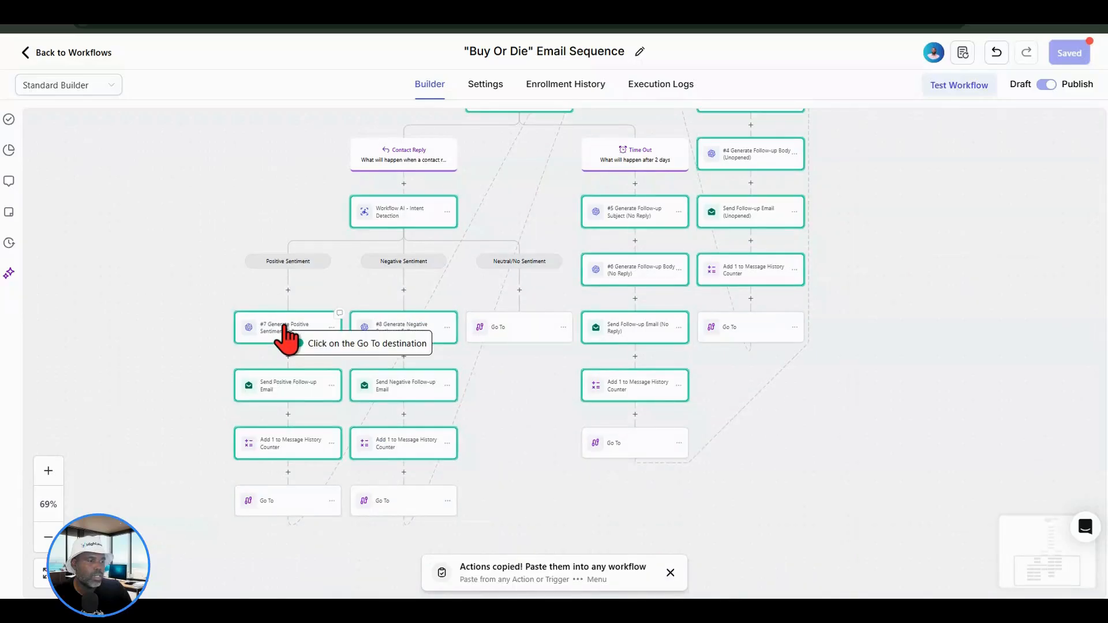
click(285, 336)
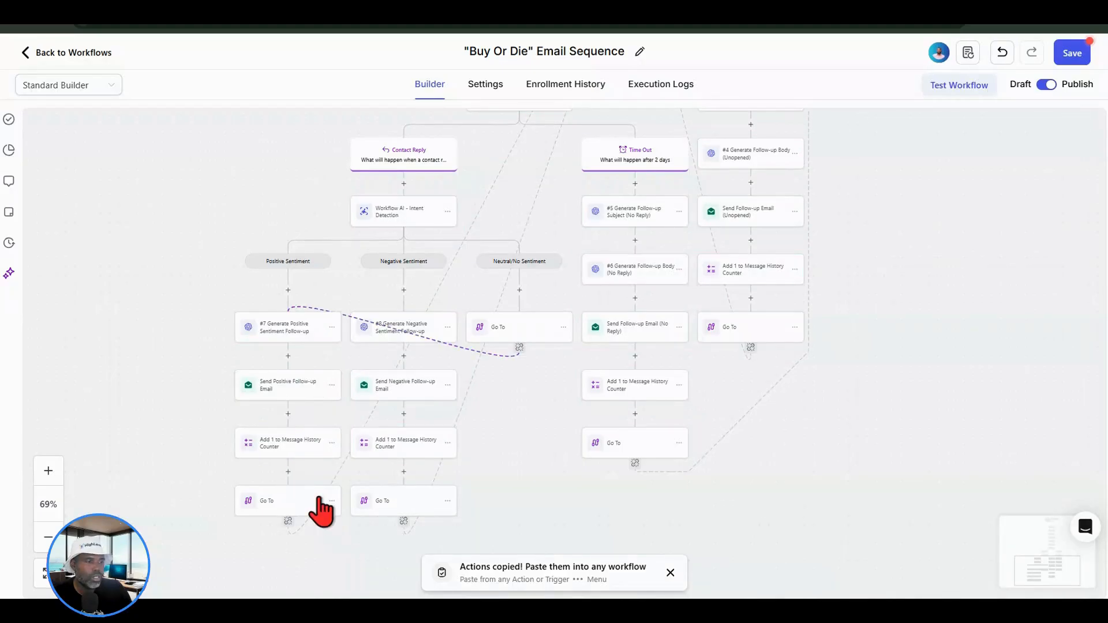
Review the Go To connections and the main action chain, and save the "Buy Or Die" Email Sequence workflow
click(353, 455)
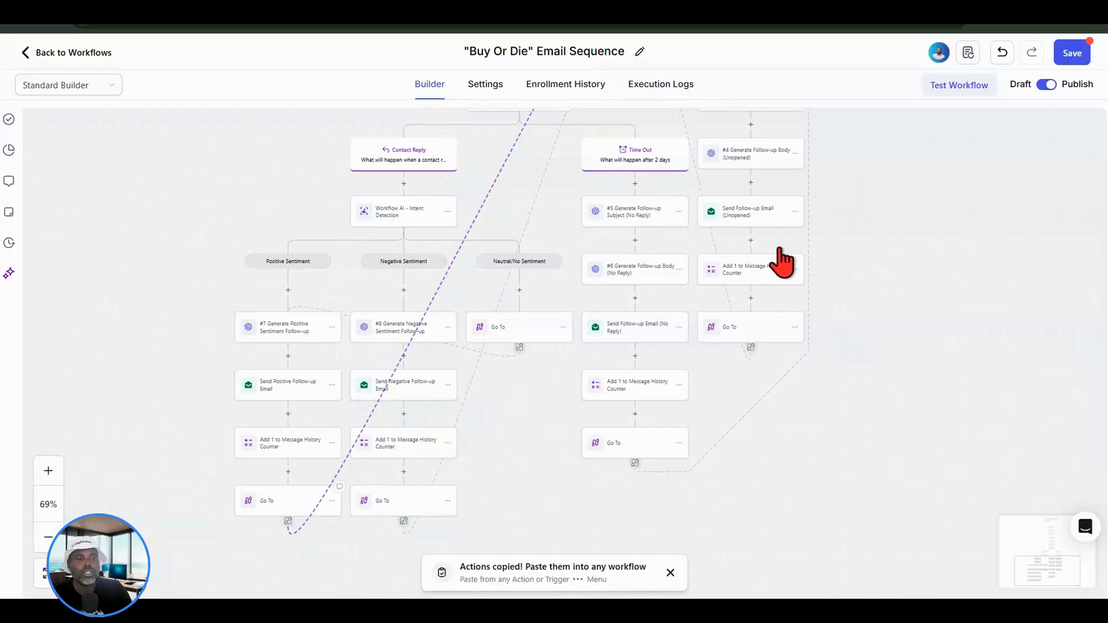
click(897, 311)
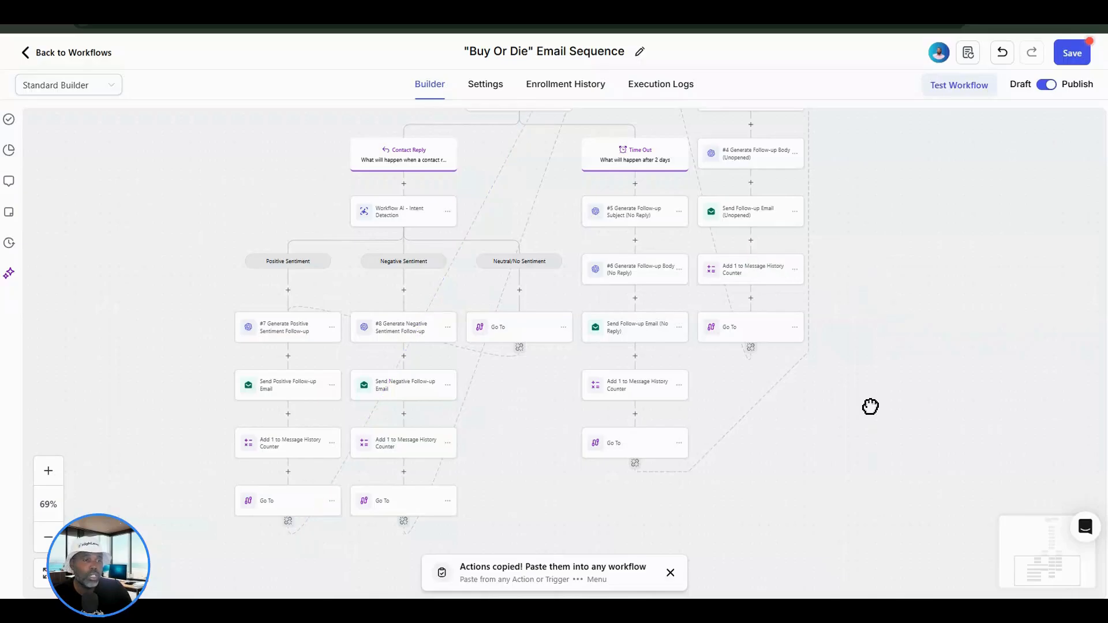
scroll(871, 407, up, 2)
scroll(870, 347, down, 1)
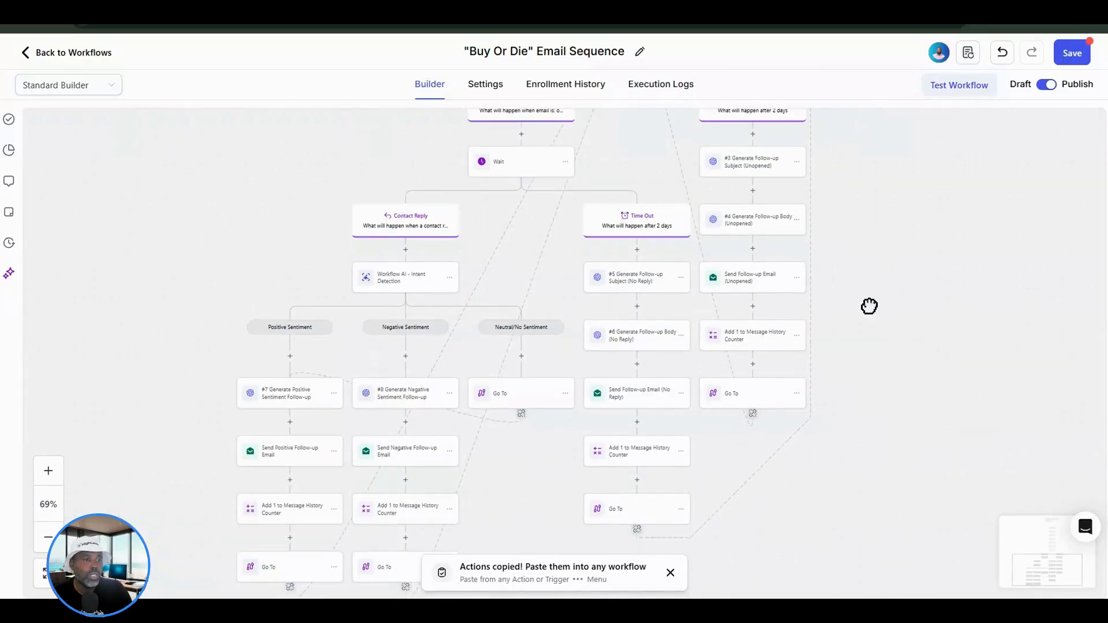
drag(870, 306, 870, 393)
scroll(870, 303, up, 2)
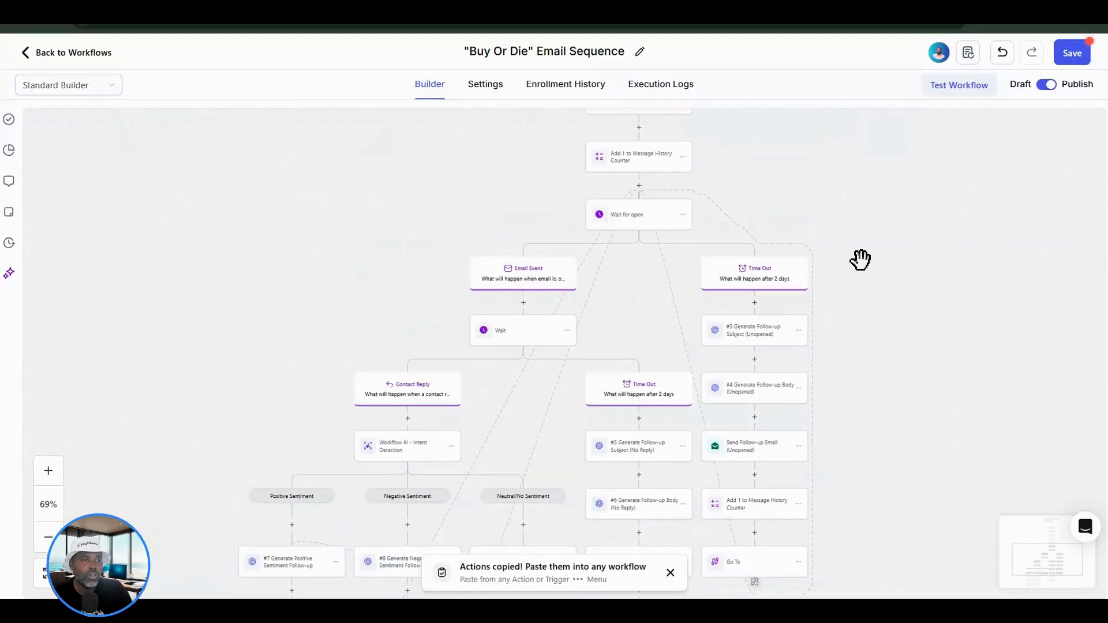
drag(859, 260, 862, 347)
scroll(860, 313, up, 2)
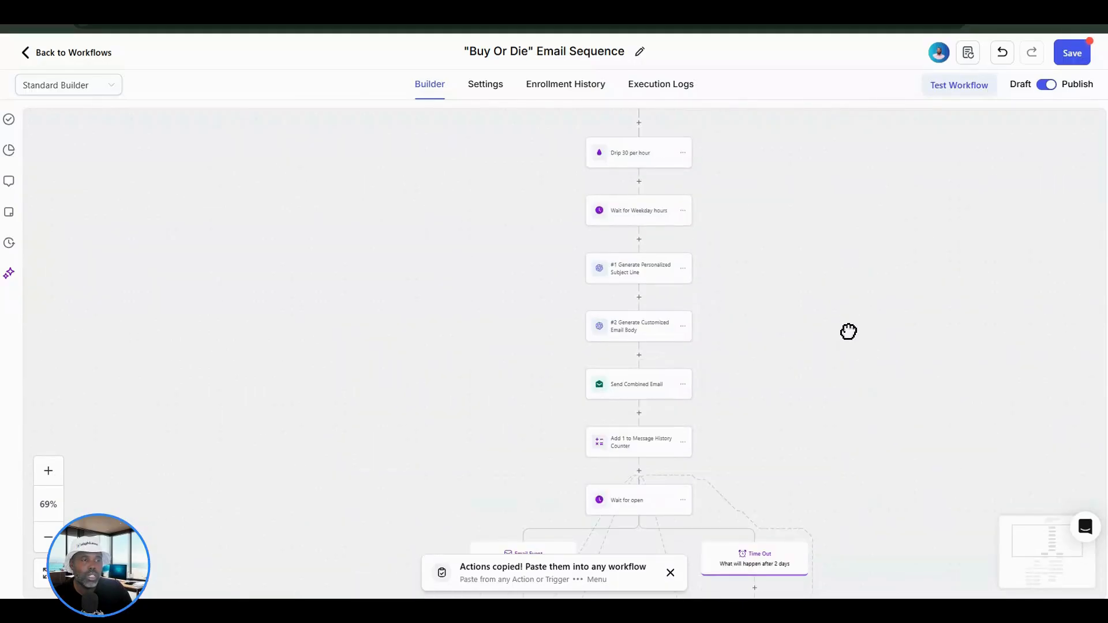
scroll(849, 331, up, 2)
scroll(771, 251, down, 1)
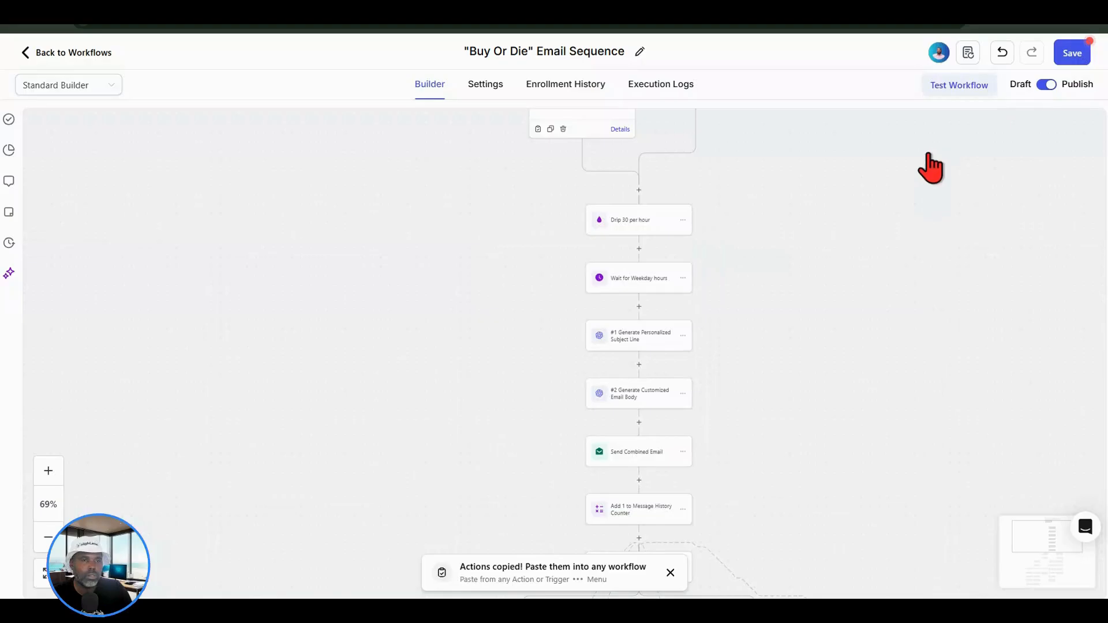
key(ctrl+s)
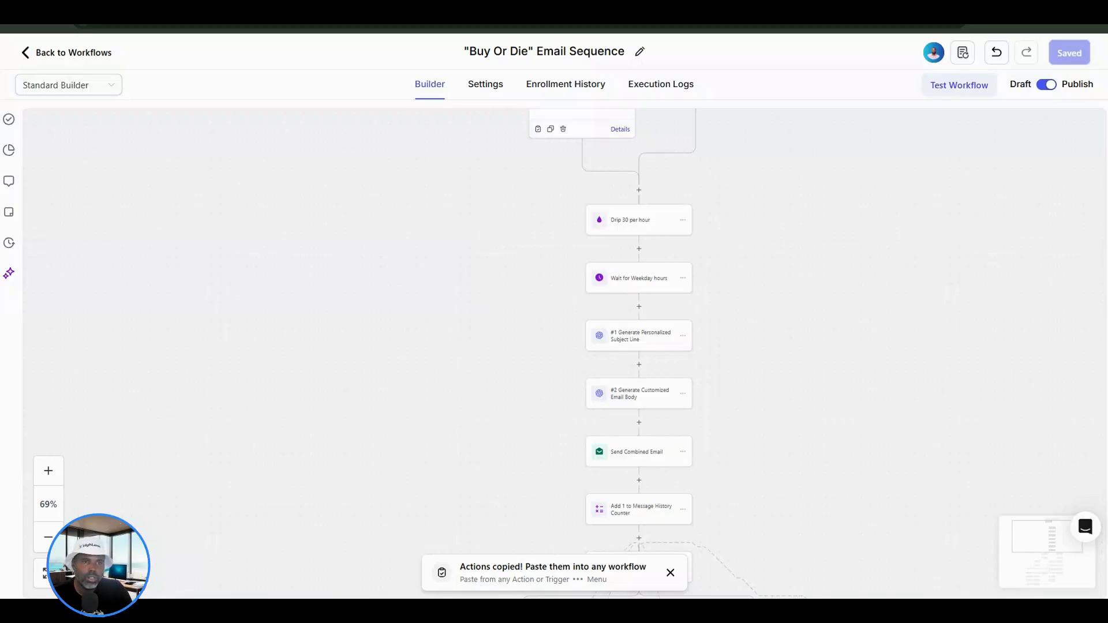
Run a test of the "Buy Or Die" Email Sequence workflow for the contact found by first name
click(976, 86)
click(869, 202)
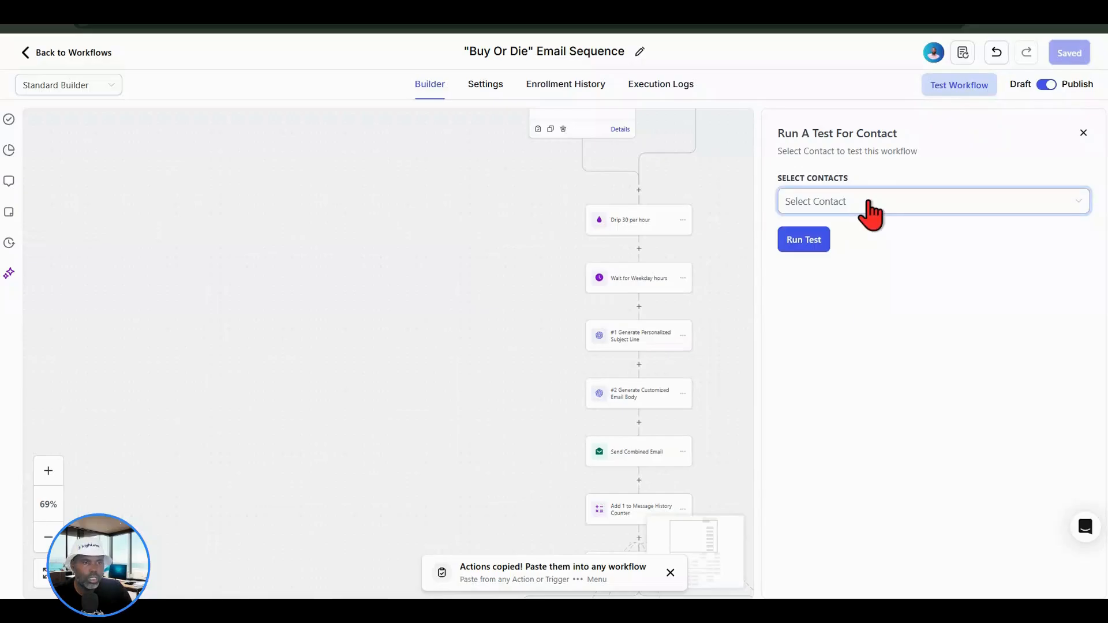
text(ace)
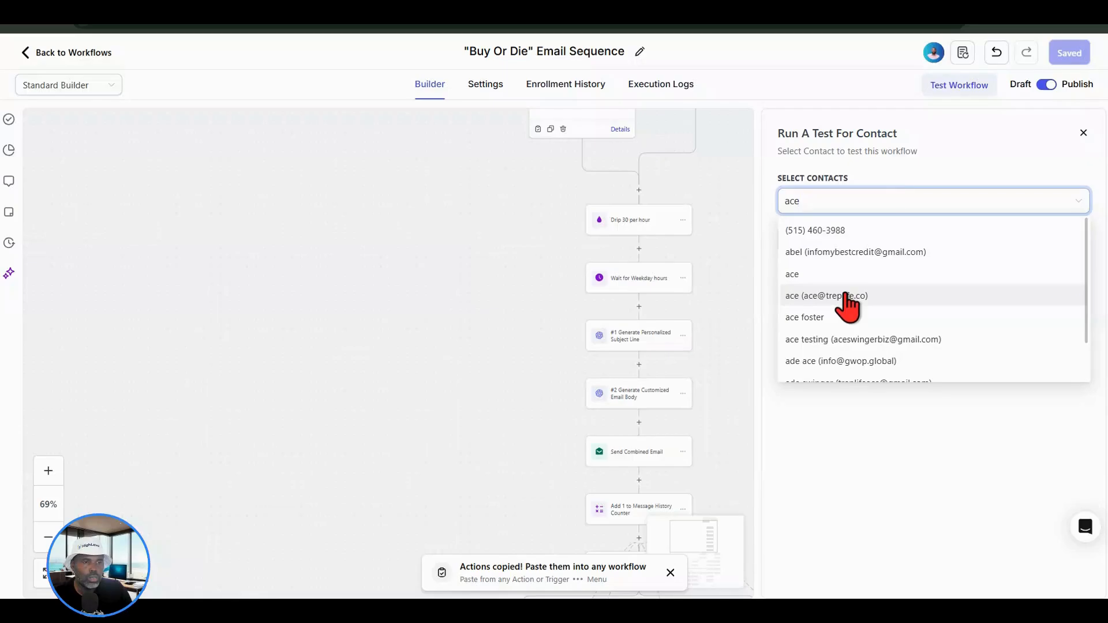
click(847, 295)
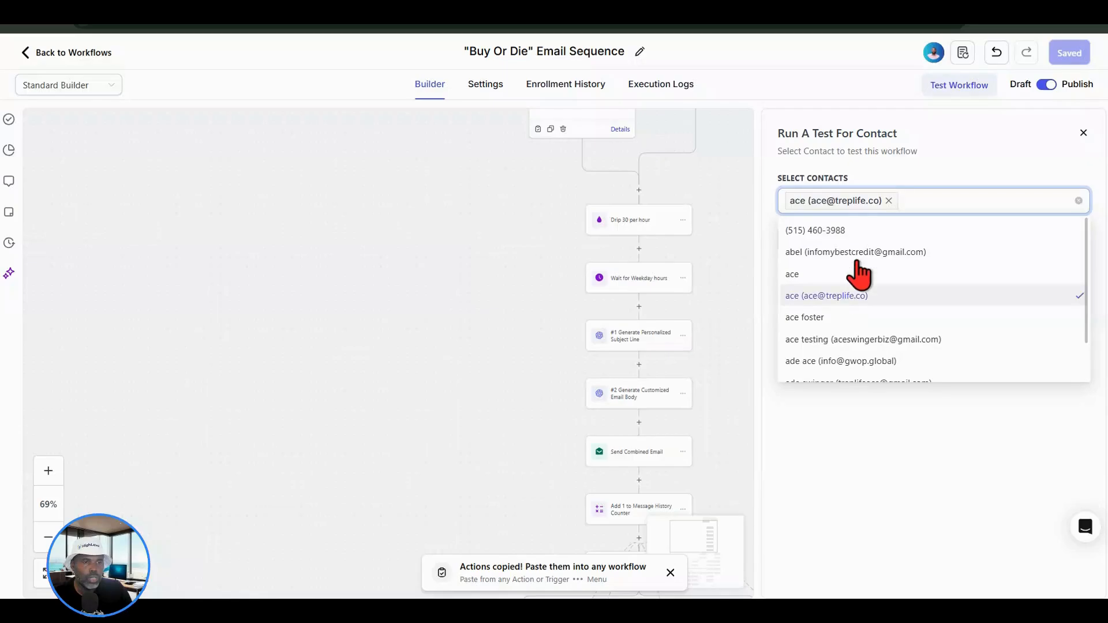
click(964, 167)
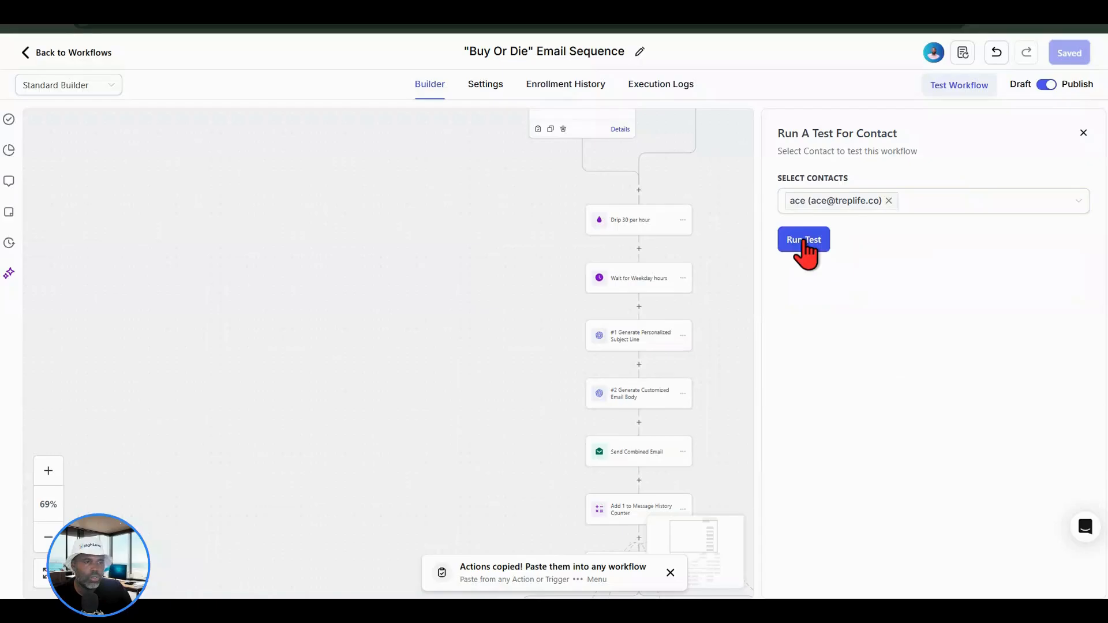
click(804, 242)
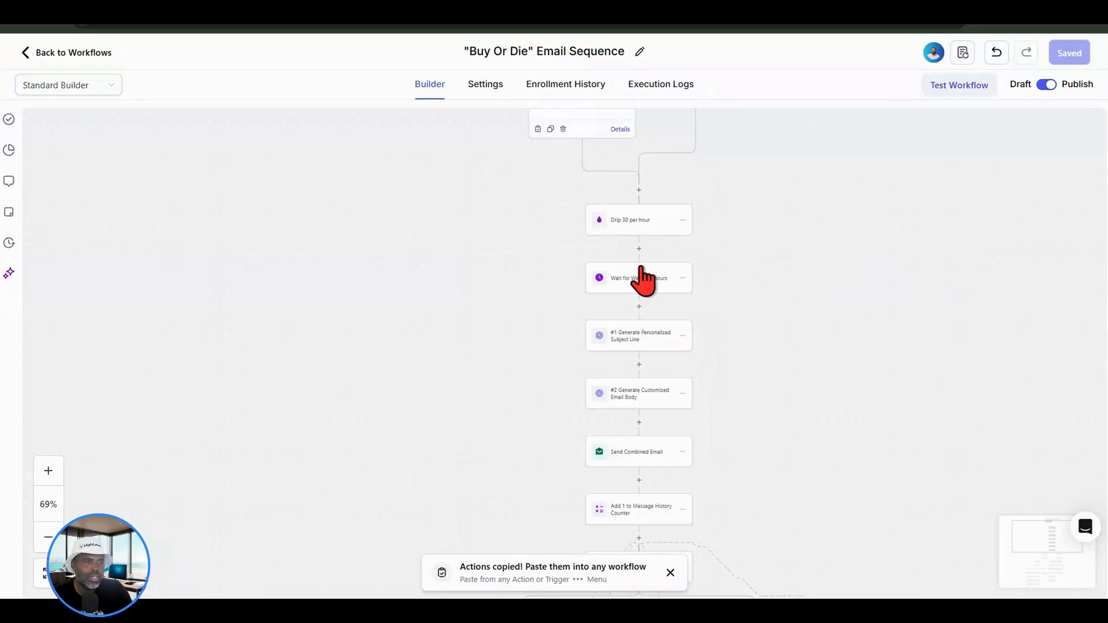
Check the workflow's trigger, enrollment history and execution logs, and open the details of the Send Combined Email execution
mouse_move(683, 267)
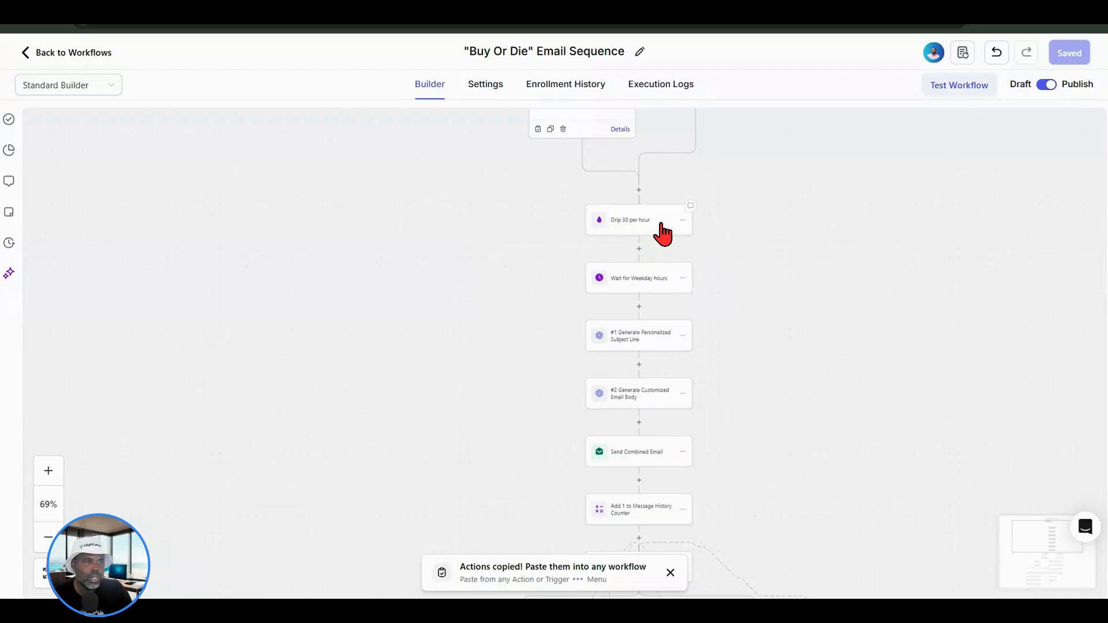
scroll(687, 243, up, 1)
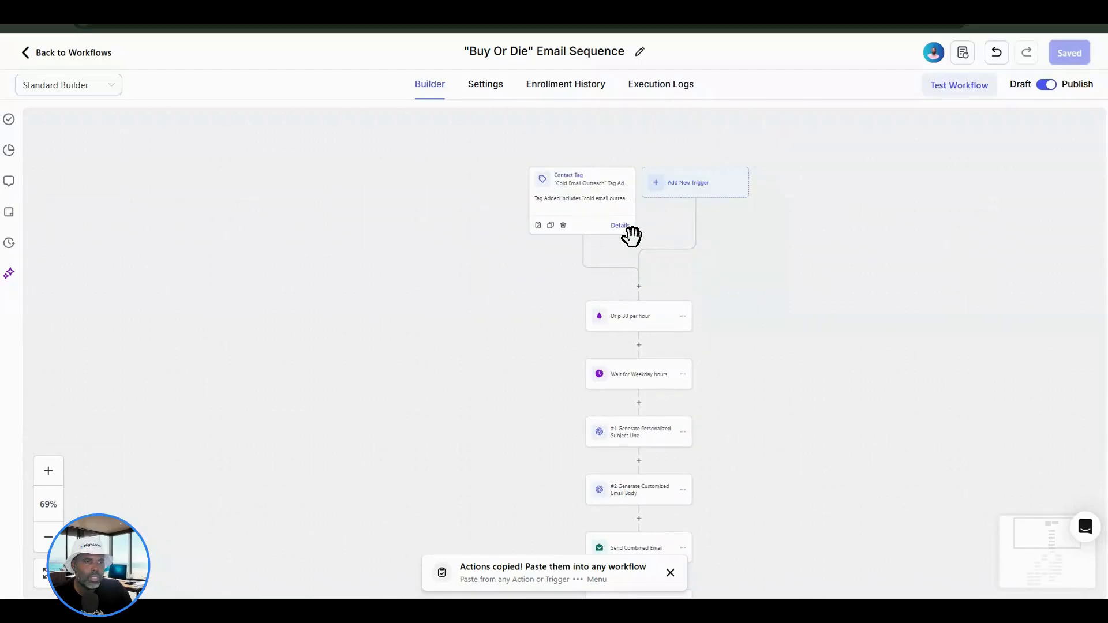
scroll(663, 254, down, 1)
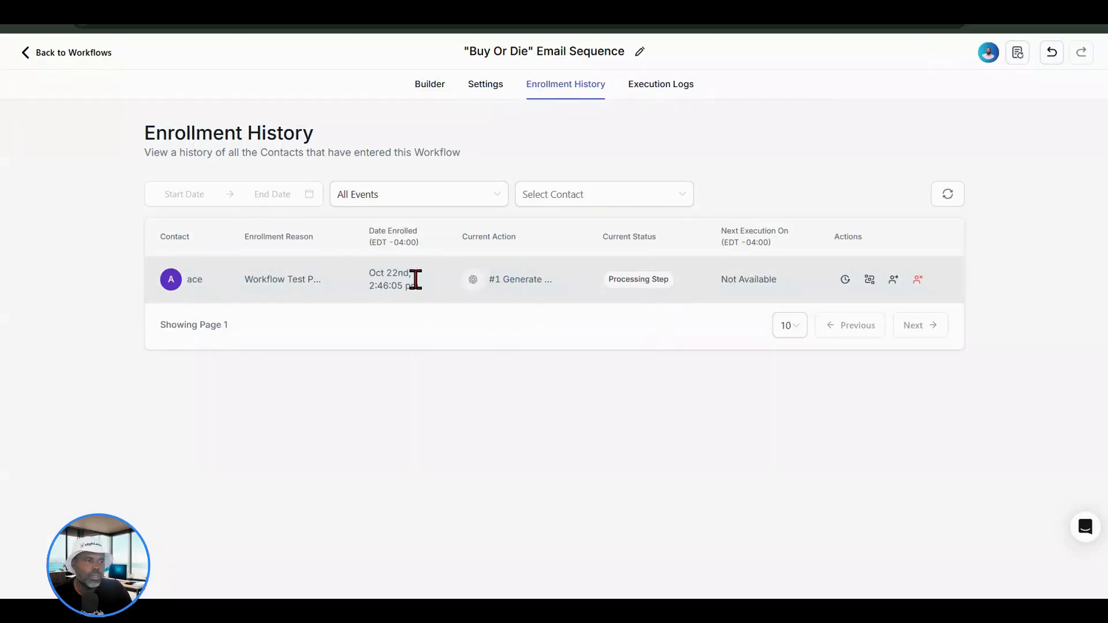
click(643, 90)
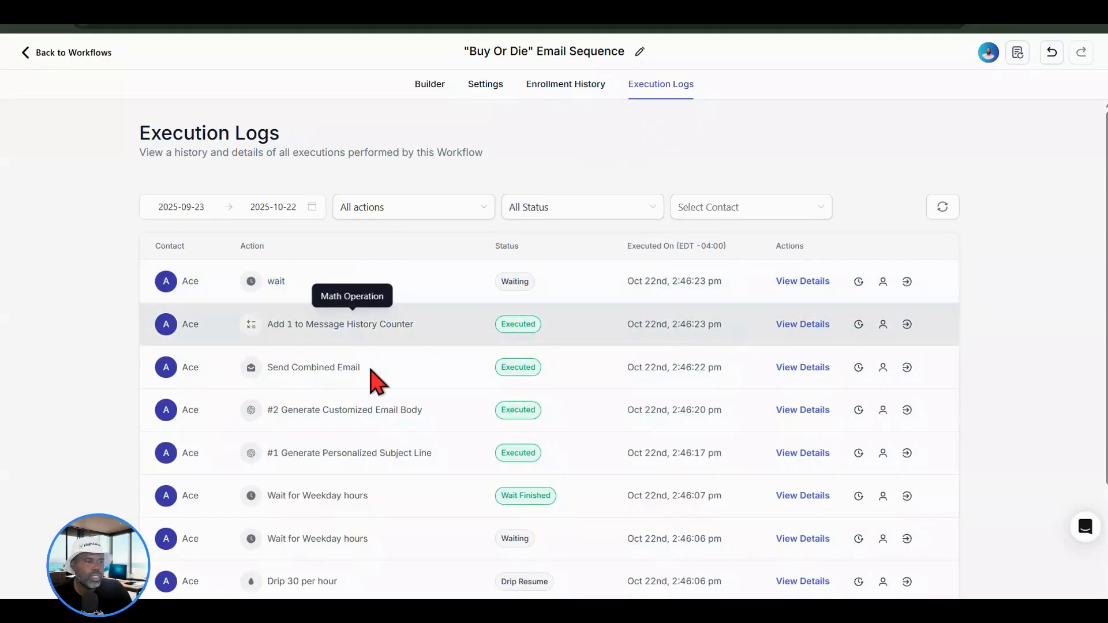
click(796, 369)
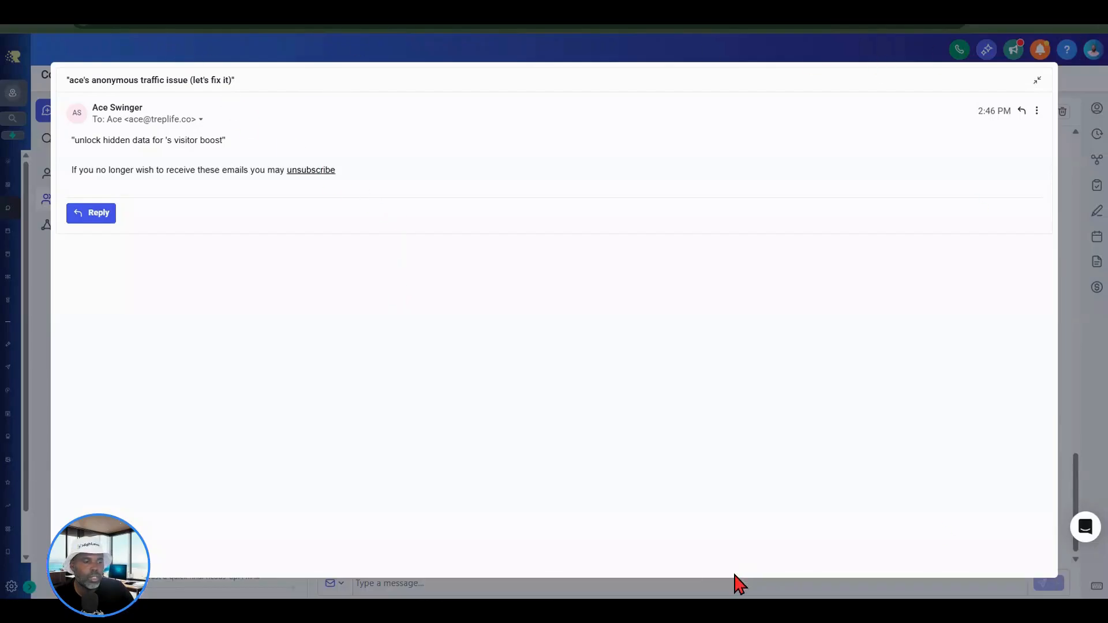
Switch to the Workflow Wednesday #1 10-21-25 whiteboard and review the flowchart from the n8n intake through the GHL email branches
mouse_move(658, 593)
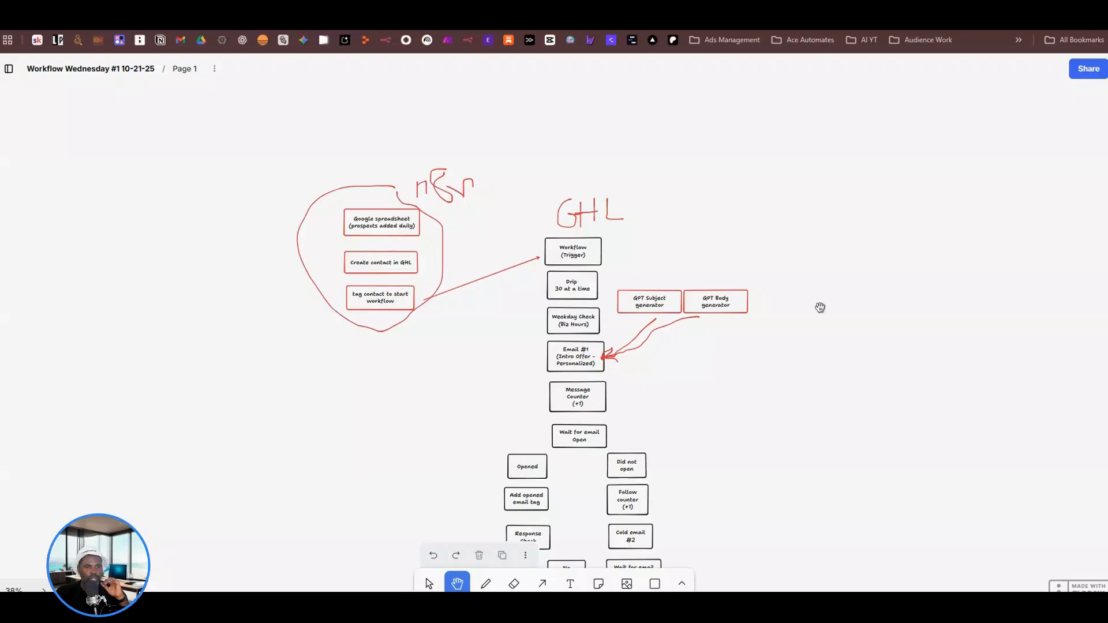
scroll(693, 343, down, 3)
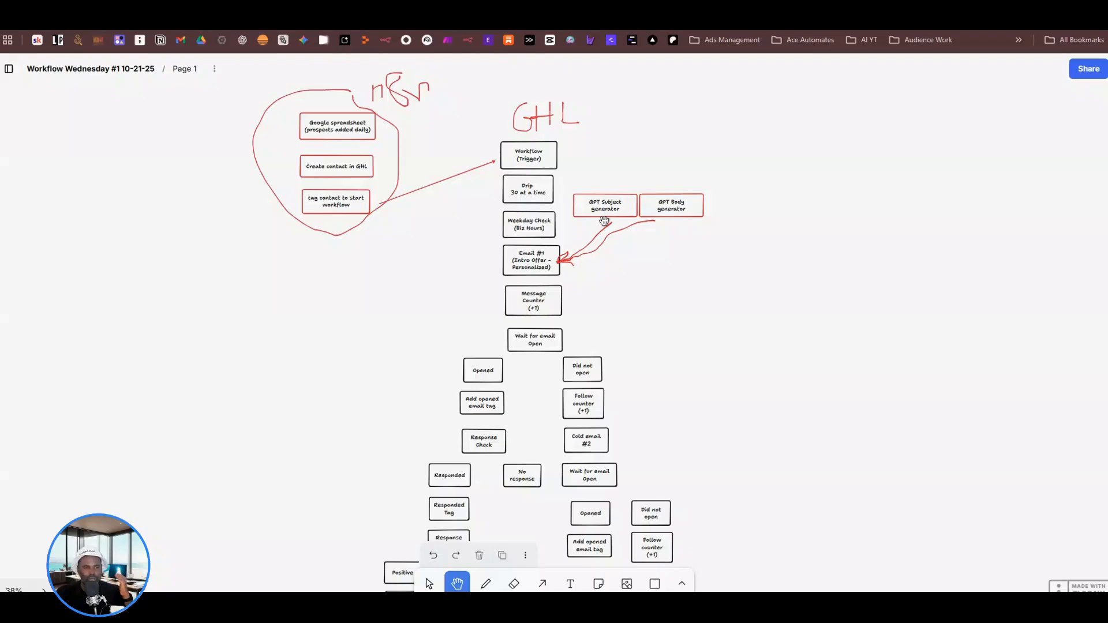
drag(668, 462, 700, 262)
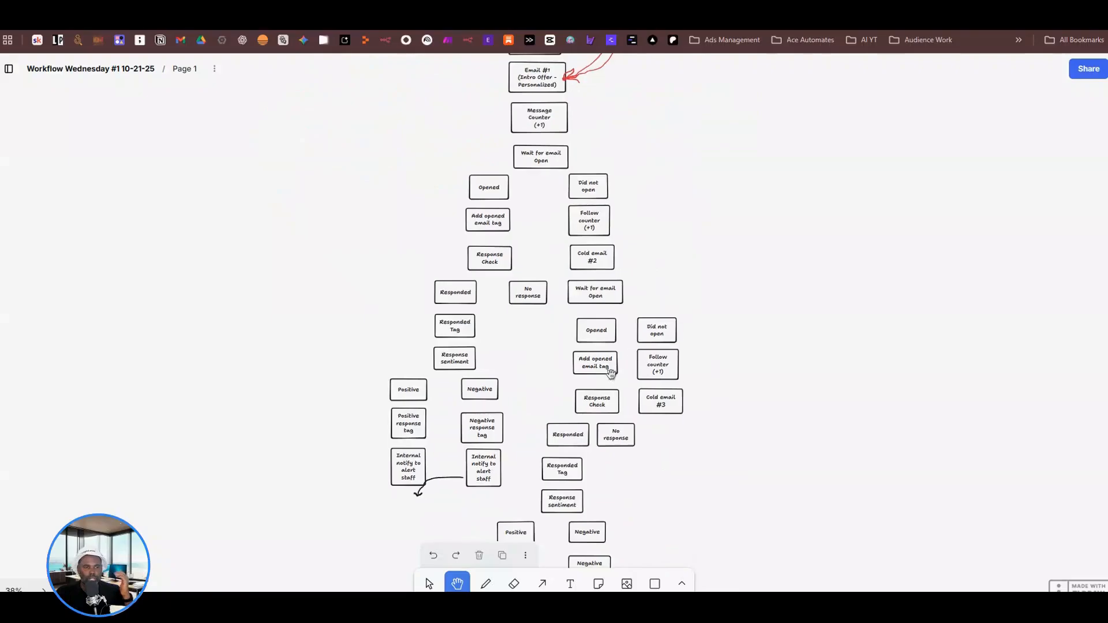
drag(715, 495, 754, 341)
scroll(754, 341, up, 5)
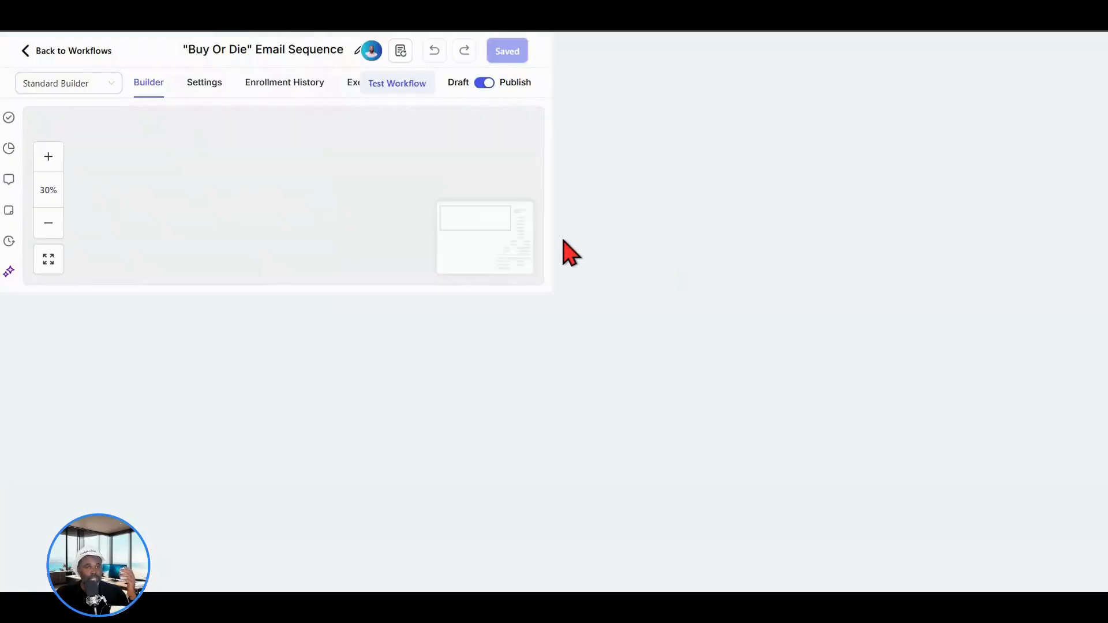
scroll(673, 230, right, 3)
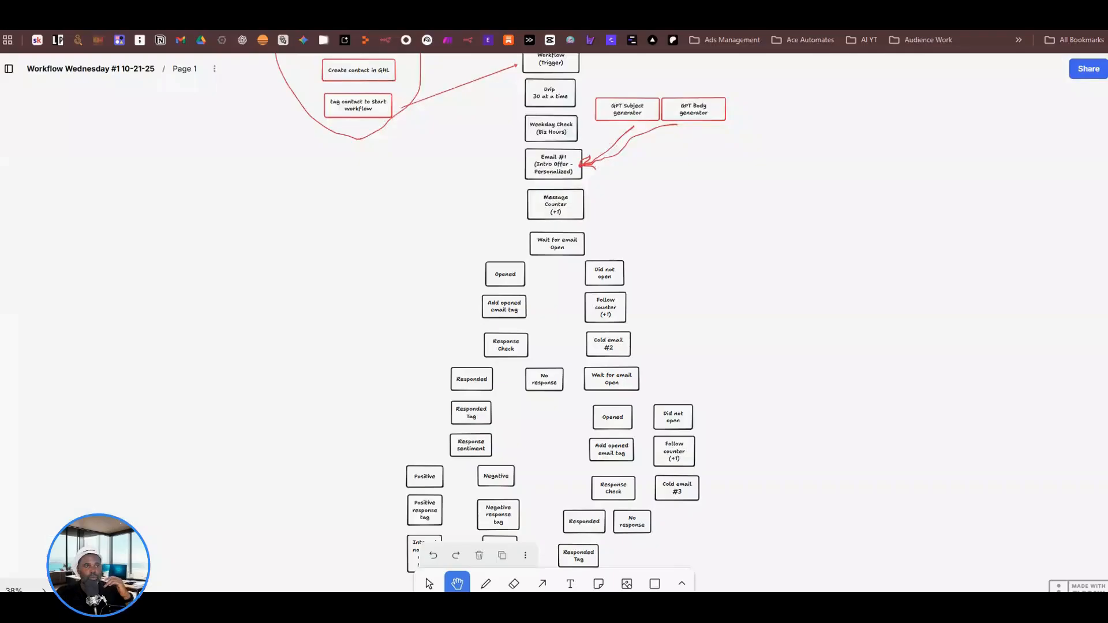
scroll(490, 254, up, 3)
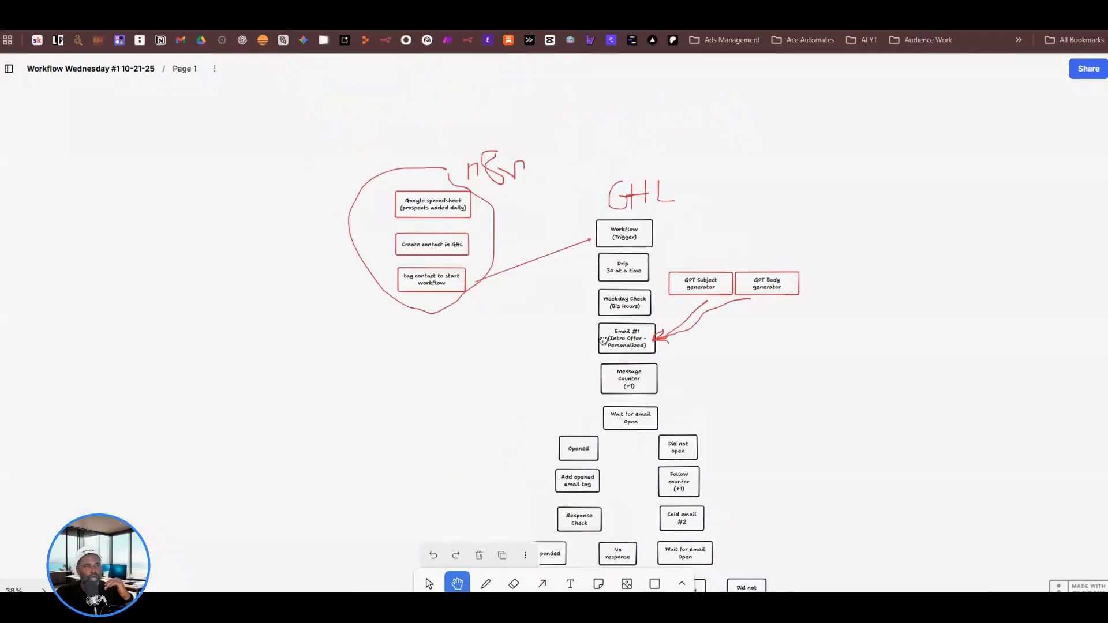
scroll(599, 346, left, 2)
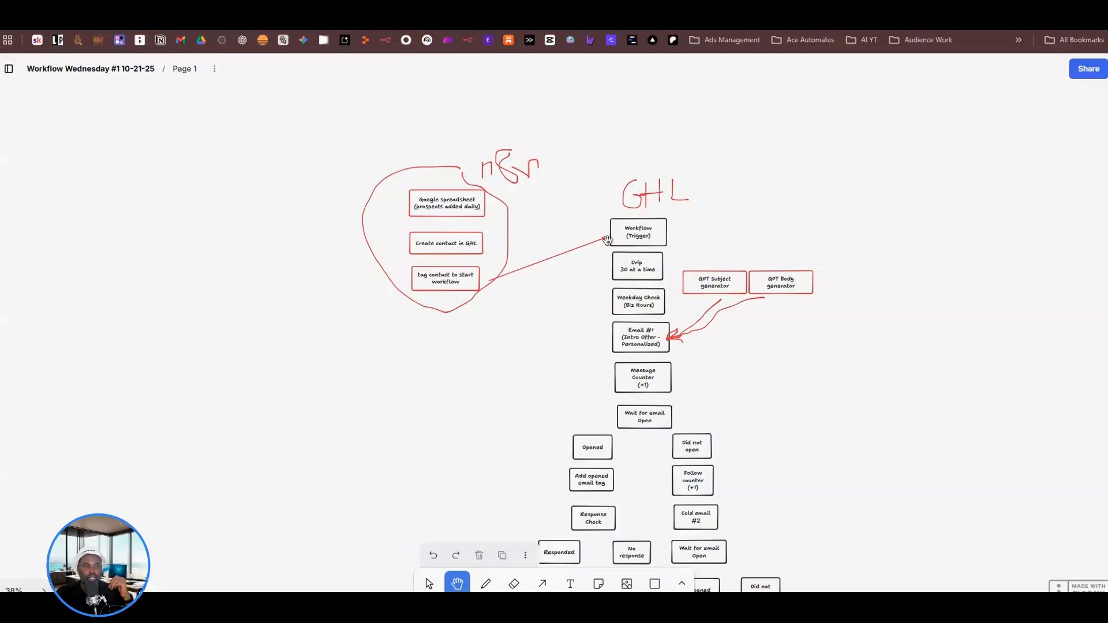
View the FB Ads Scrape spreadsheet and switch to the Google Sheets to GHL Contact Sync workflow in n8n
click(349, 18)
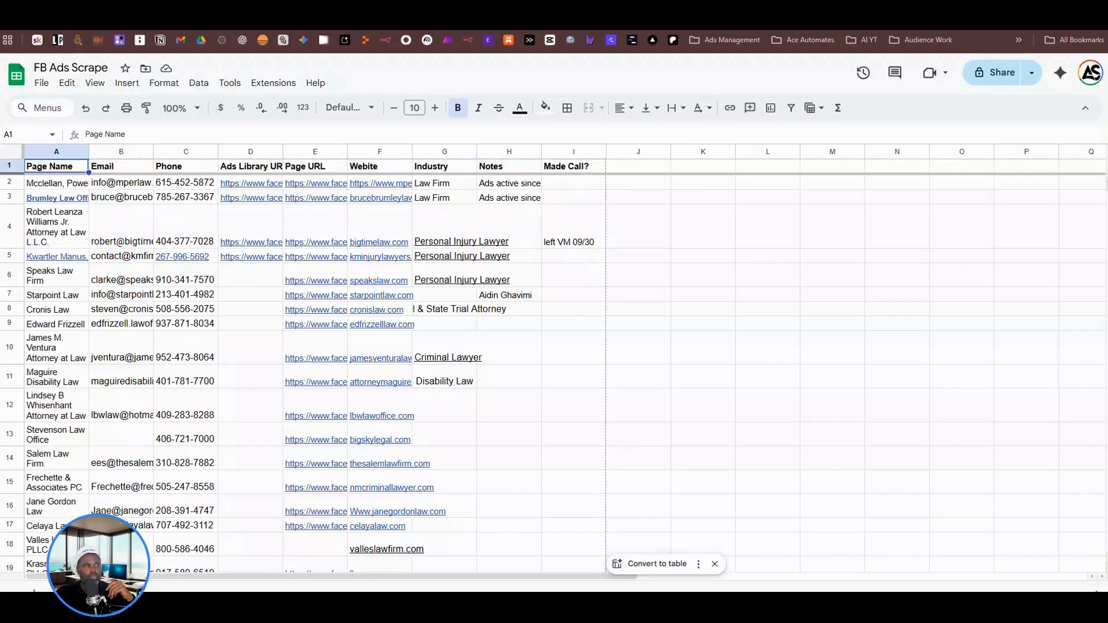
key(ctrl+Tab)
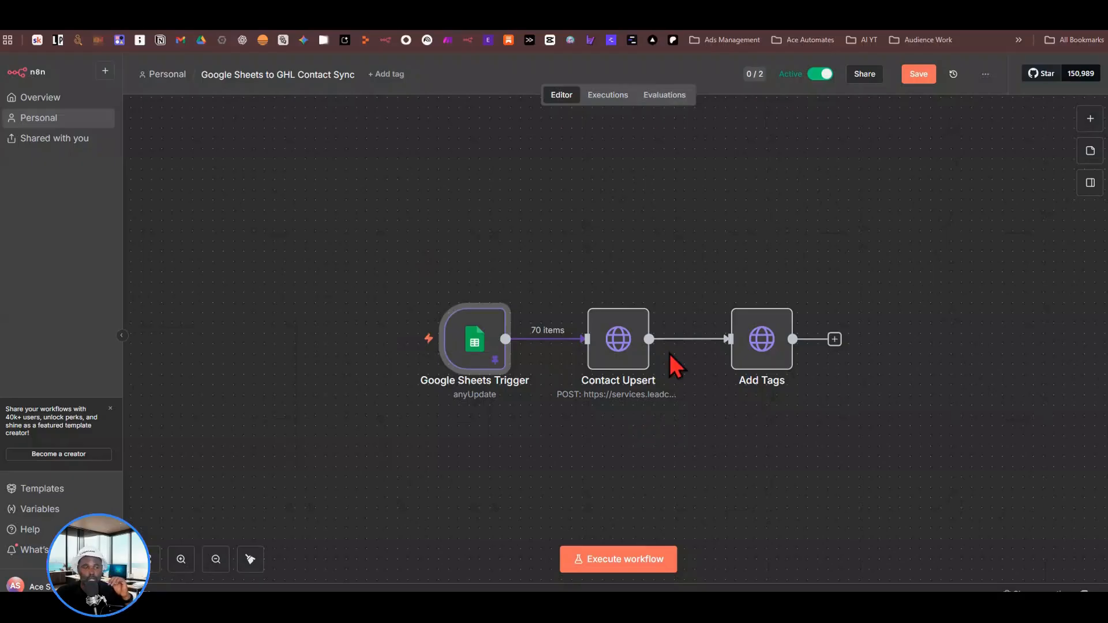
mouse_move(494, 358)
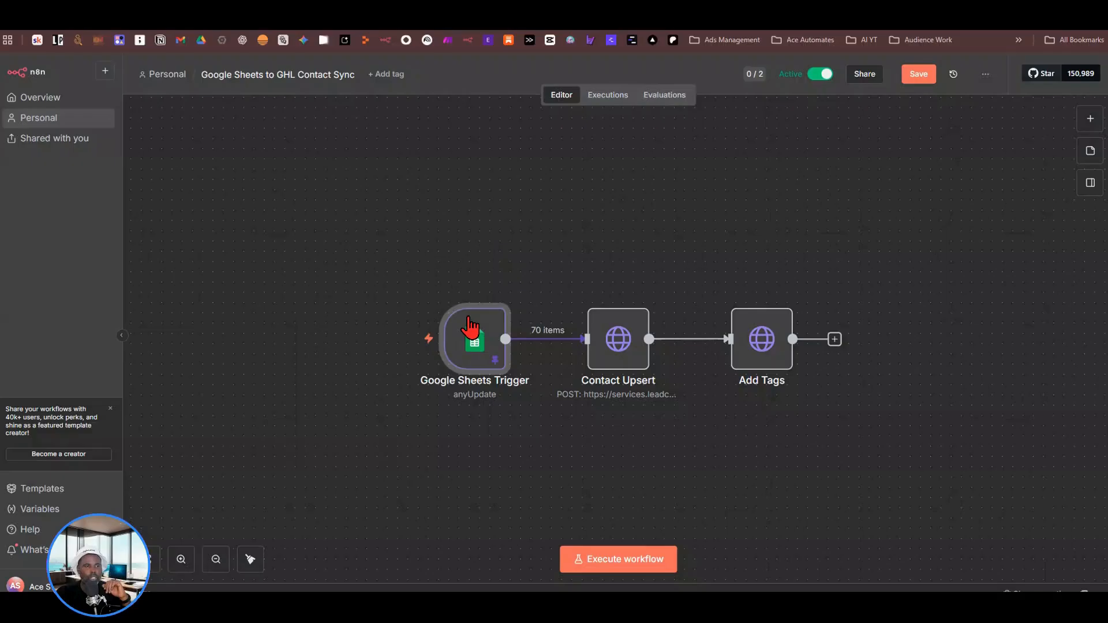
Search the n8n node library for "sheets" and view the available Google Sheets actions without adding one
right_click(473, 206)
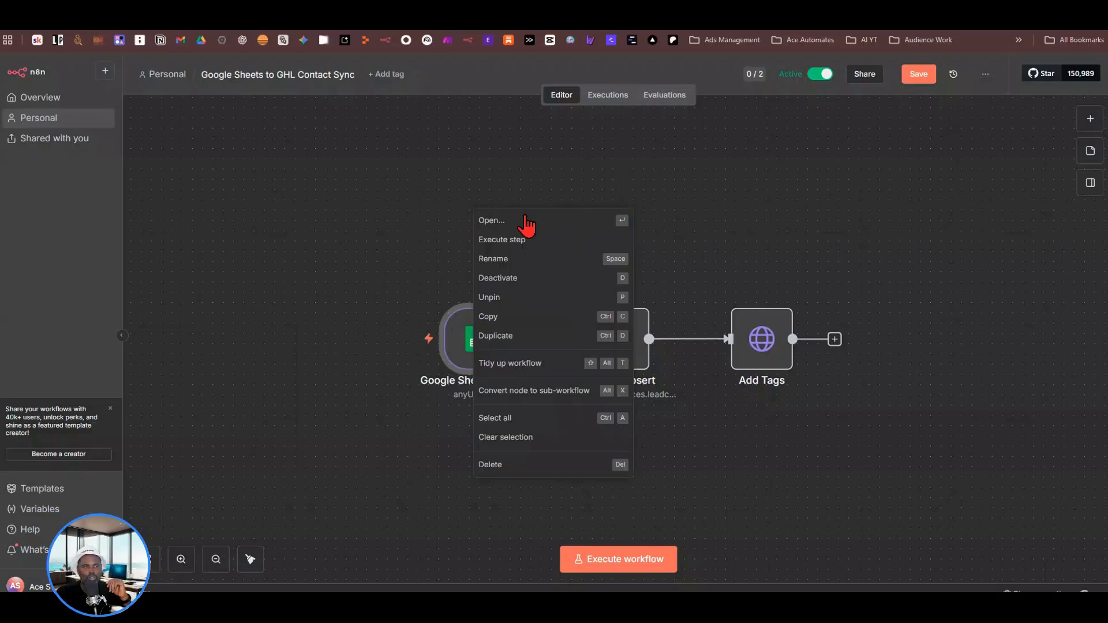
click(1099, 122)
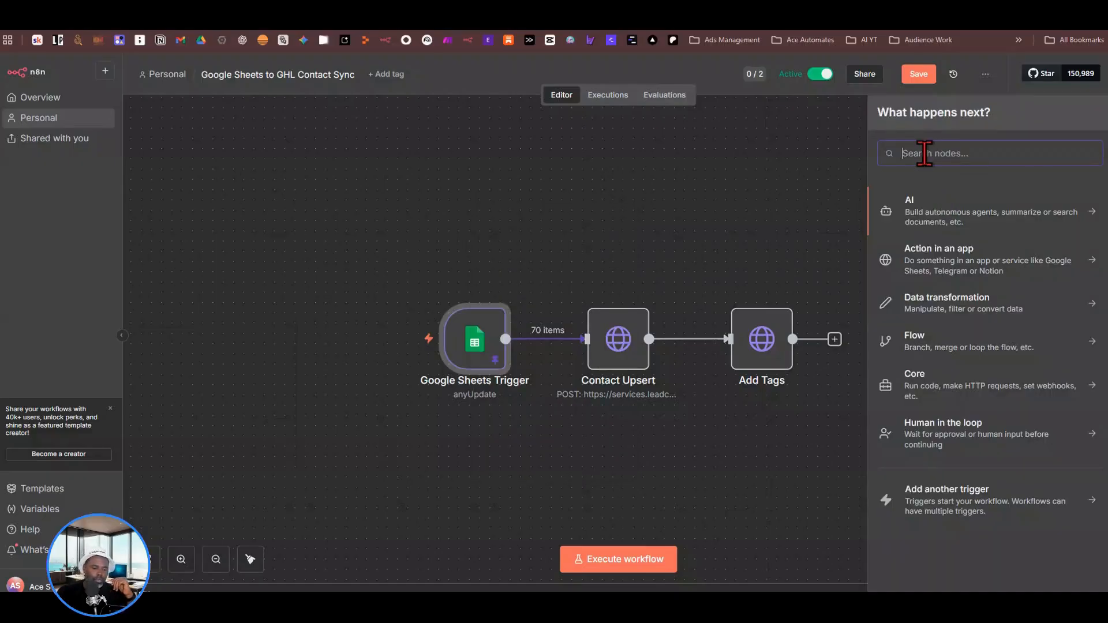
text(sheets)
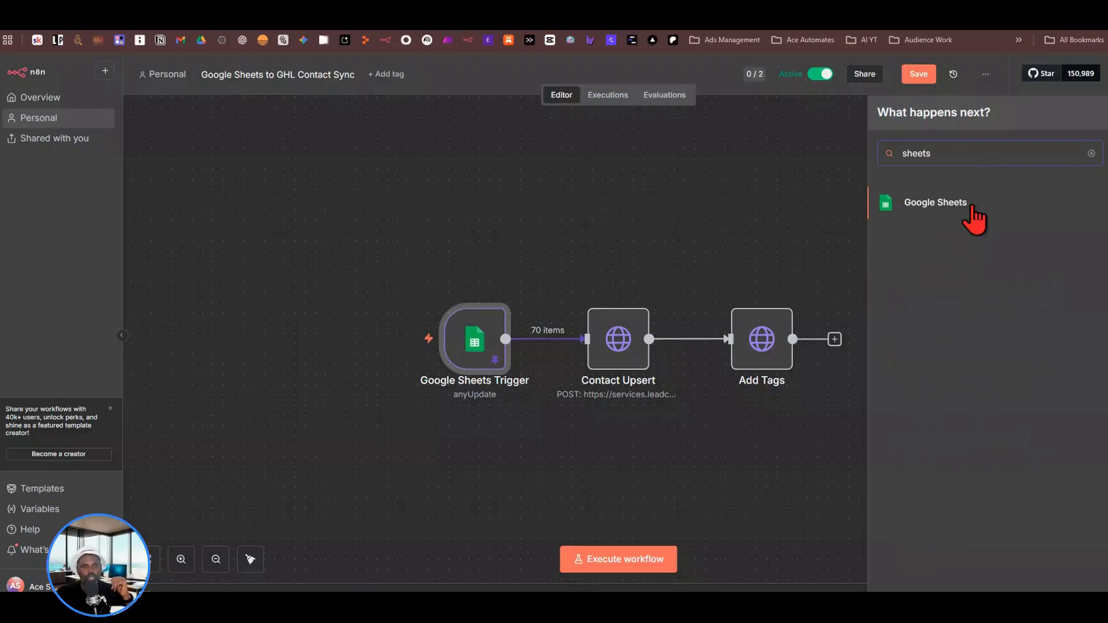
click(935, 203)
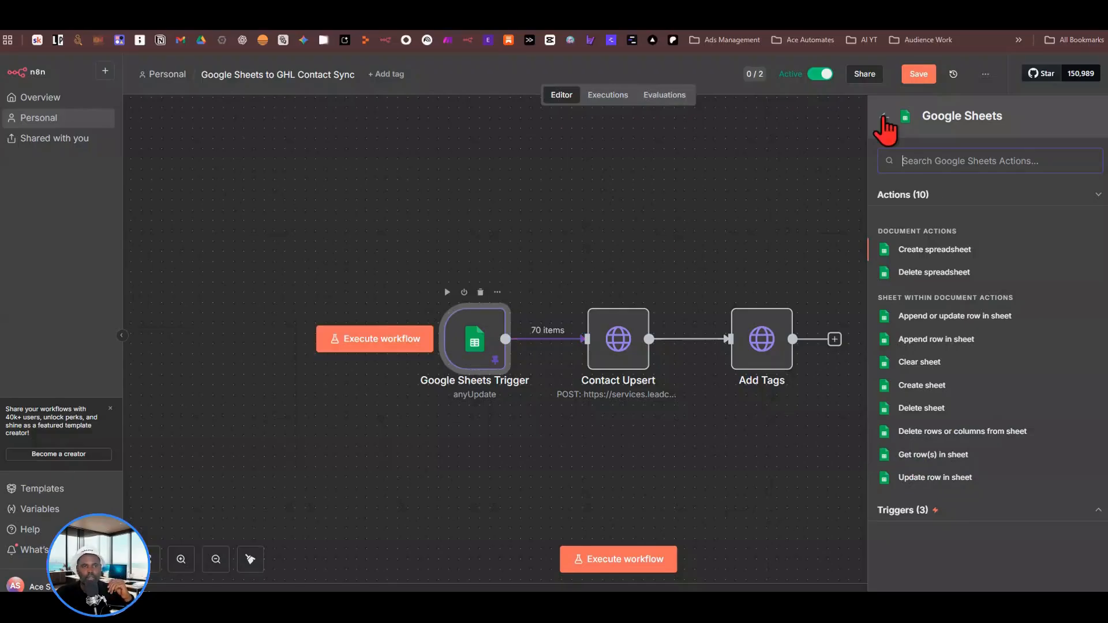
click(628, 262)
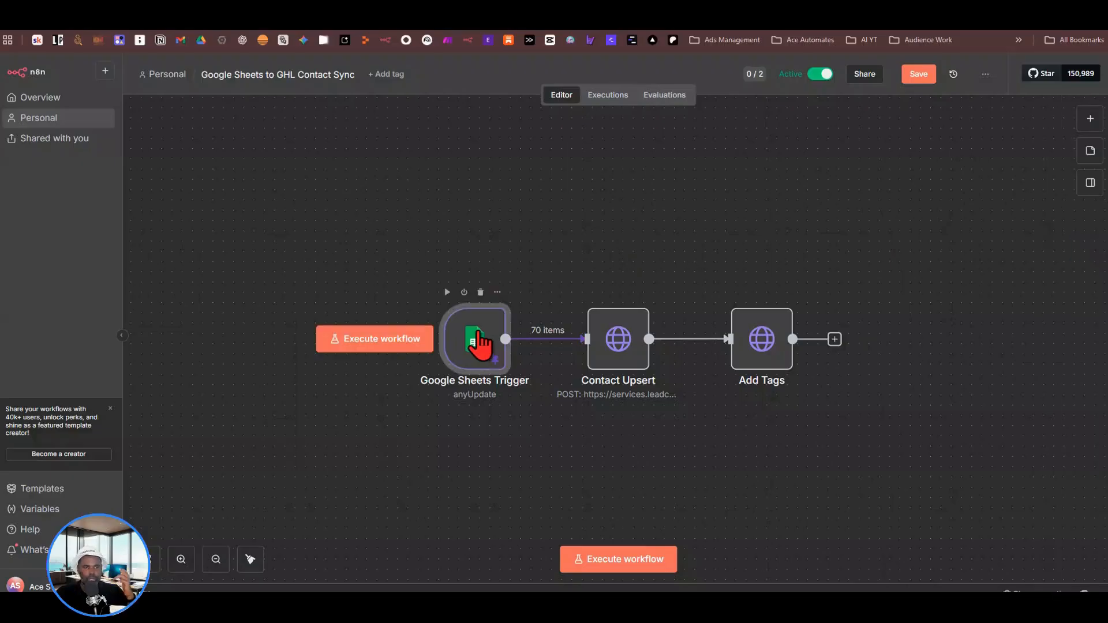
Open the Google Sheets Trigger node and try to fetch a test event, unpinning its existing output data
double_click(479, 340)
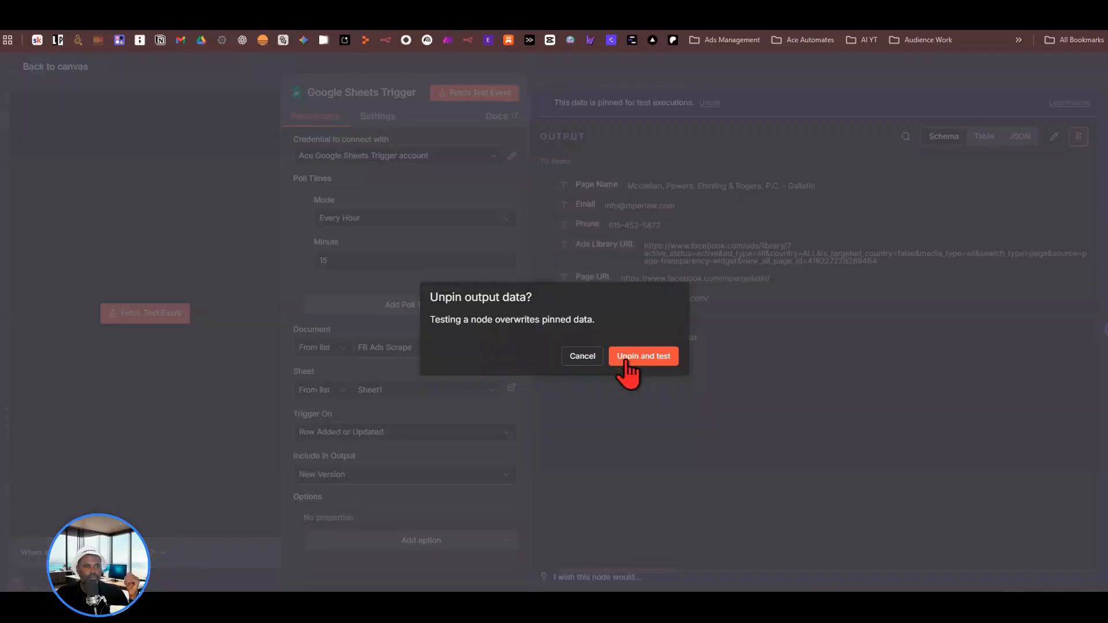
click(623, 355)
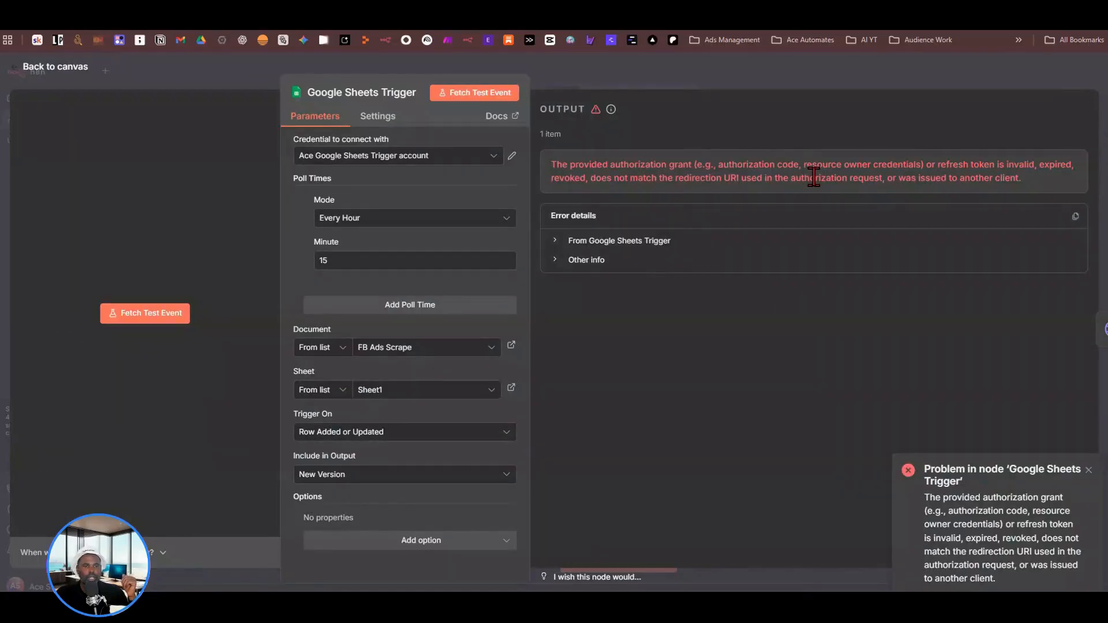
Reconnect the Google Sheets Trigger credential through Google sign-in with all requested permissions granted, and fetch the test event again
click(494, 155)
click(396, 192)
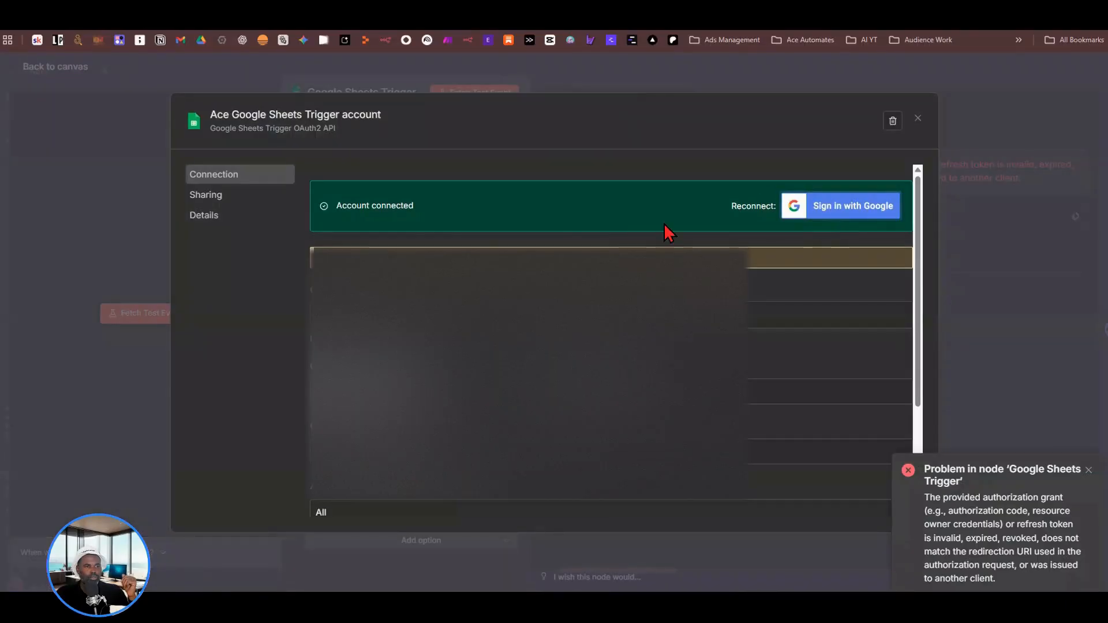
click(815, 212)
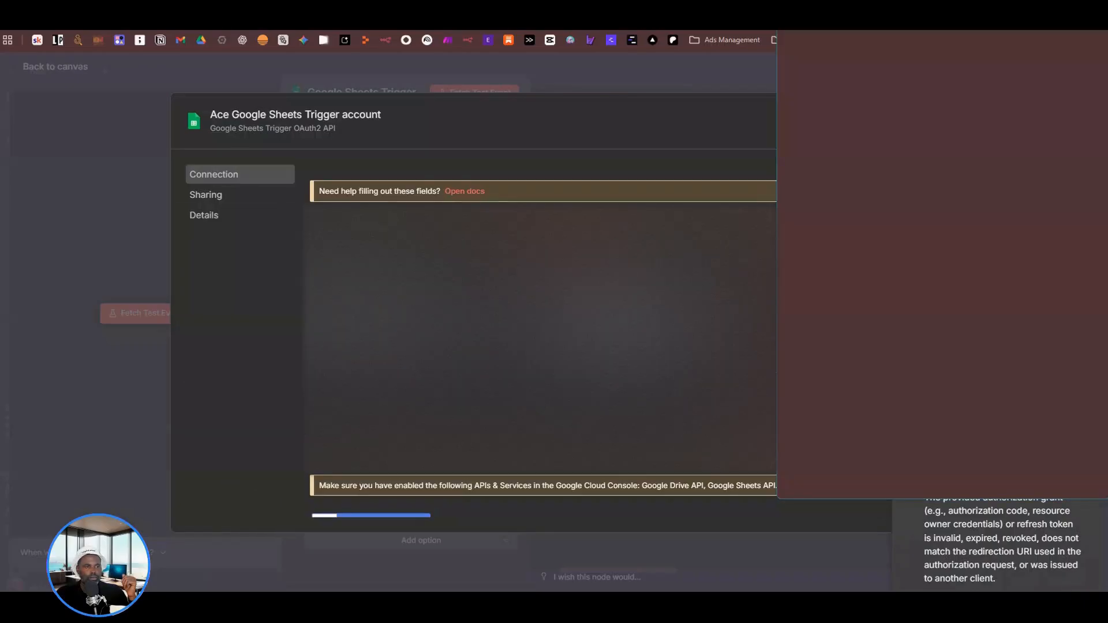
click(831, 176)
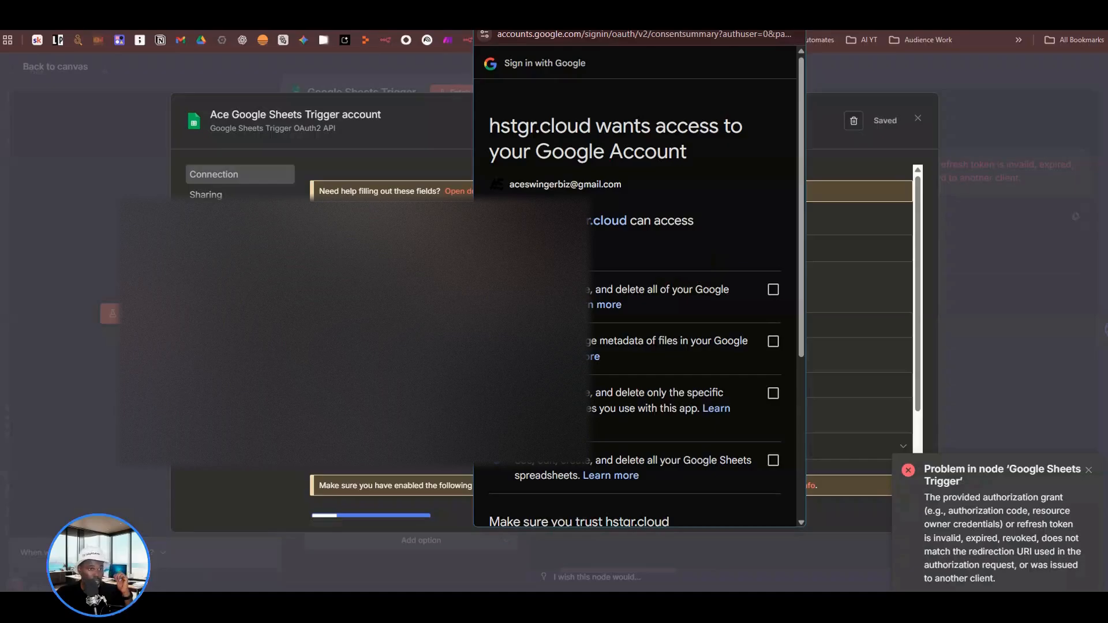
scroll(694, 452, down, 5)
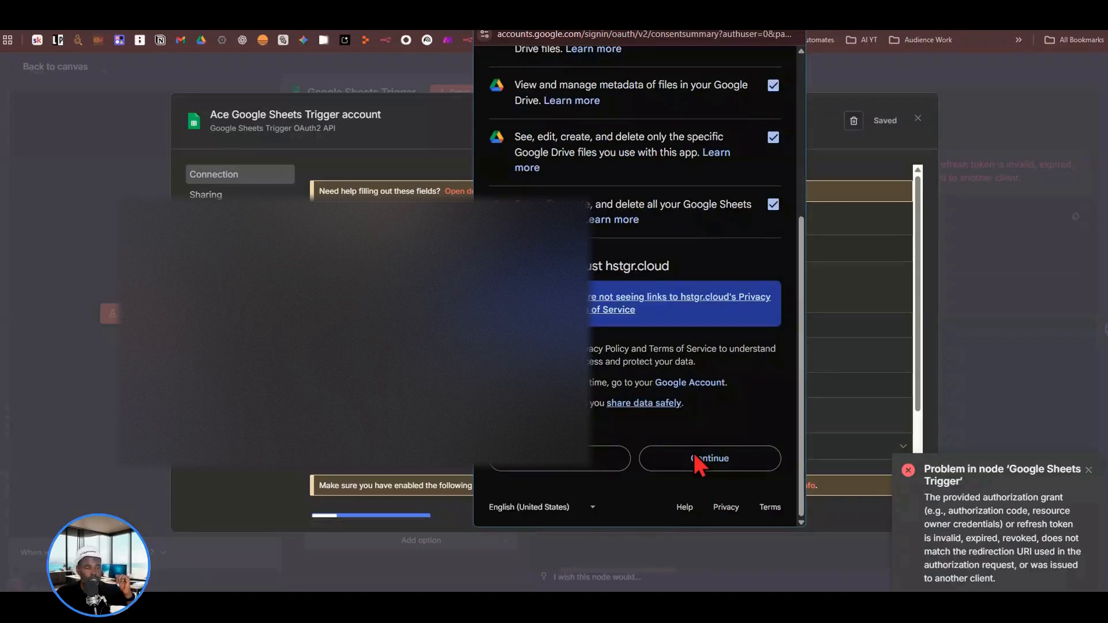
click(694, 456)
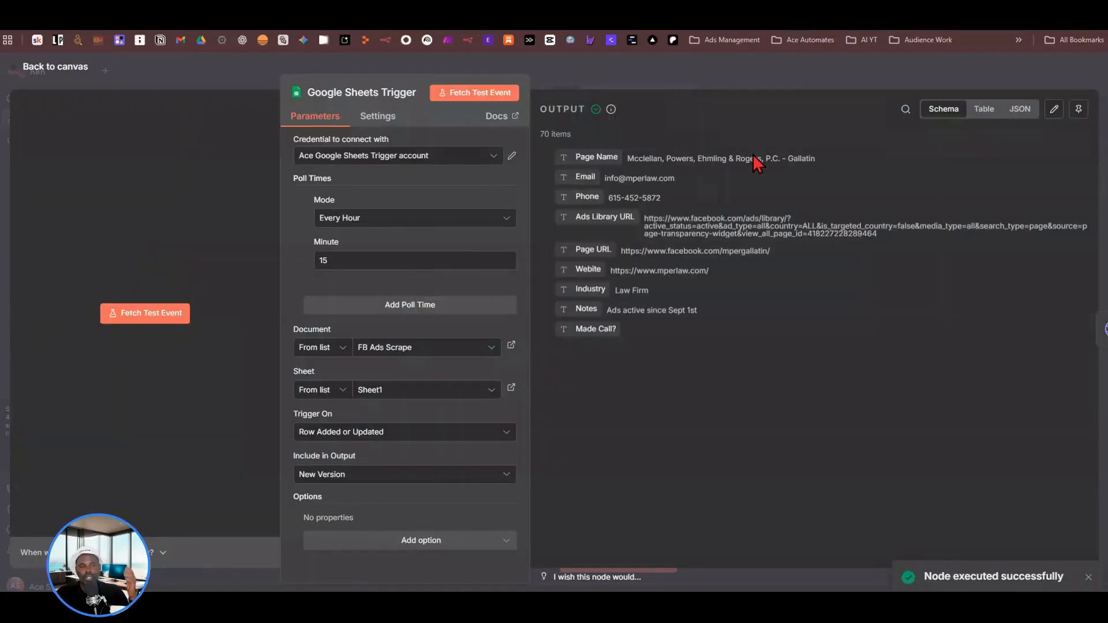
Pin the trigger's fetched output data and select the first Page Name entry, cell A2, in the FB Ads Scrape spreadsheet for comparison
click(1078, 108)
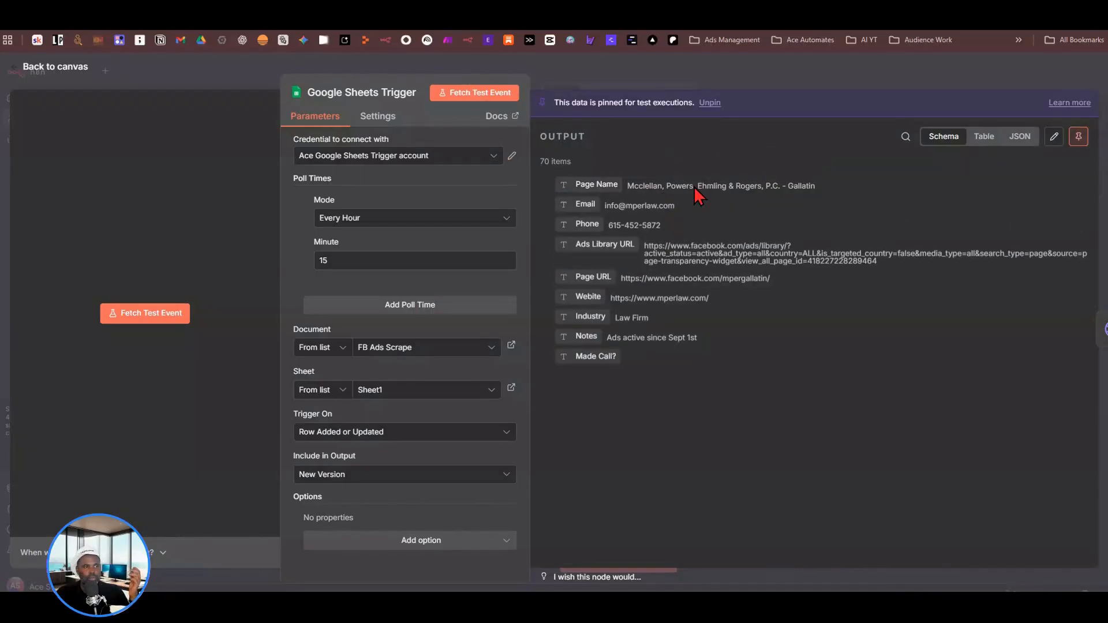
key(ctrl+Tab)
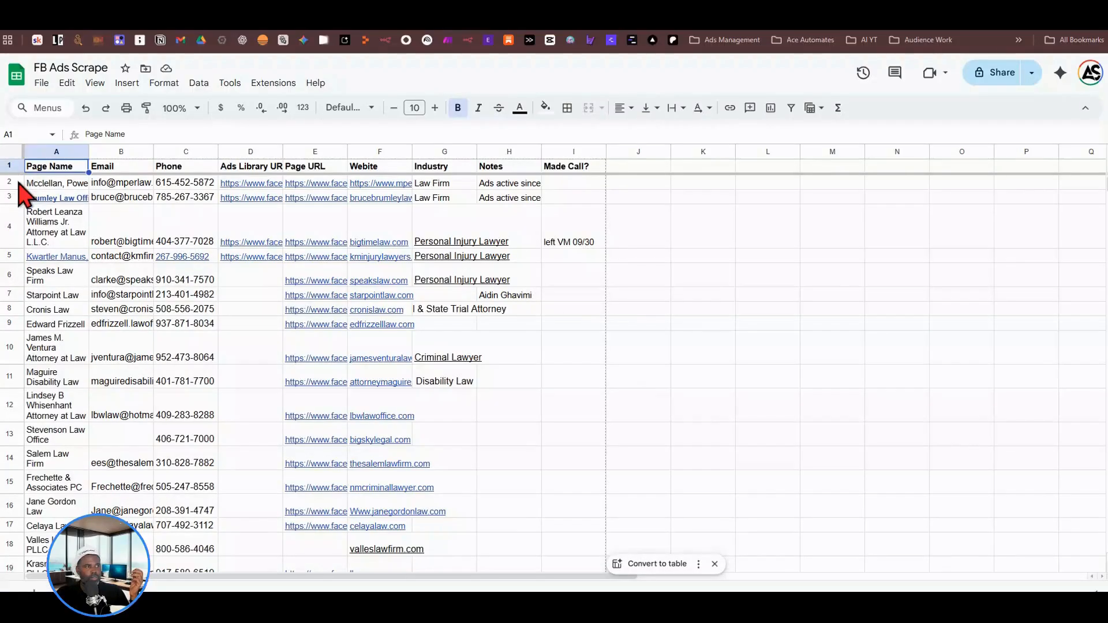
click(58, 184)
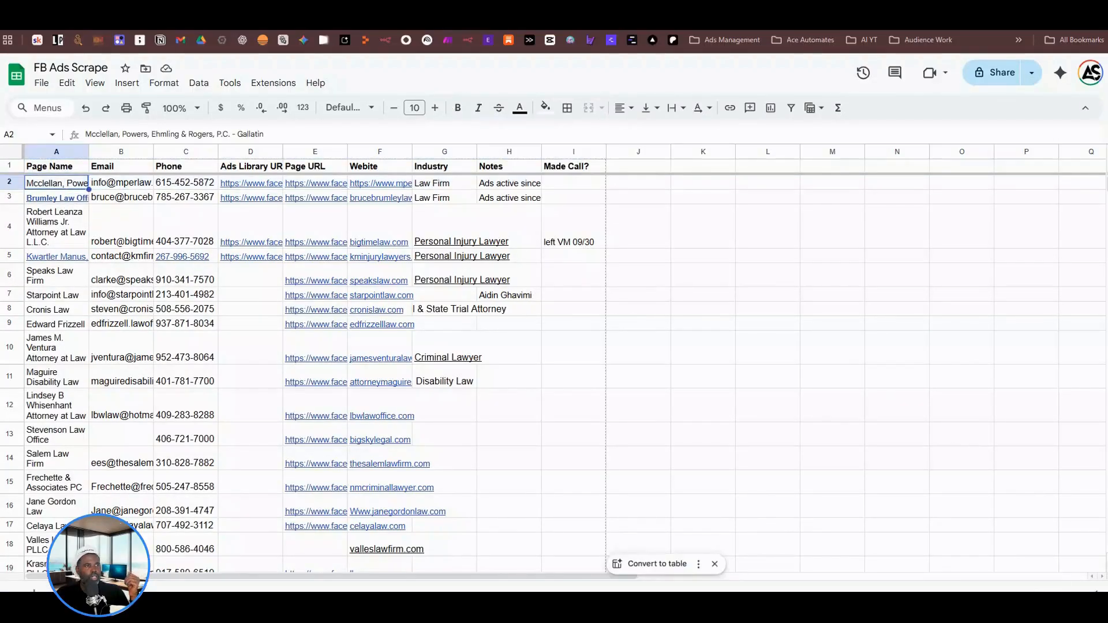
Switch back to n8n, leave the Google Sheets Trigger node, and open the Contact Upsert node
key(ctrl+shift+Tab)
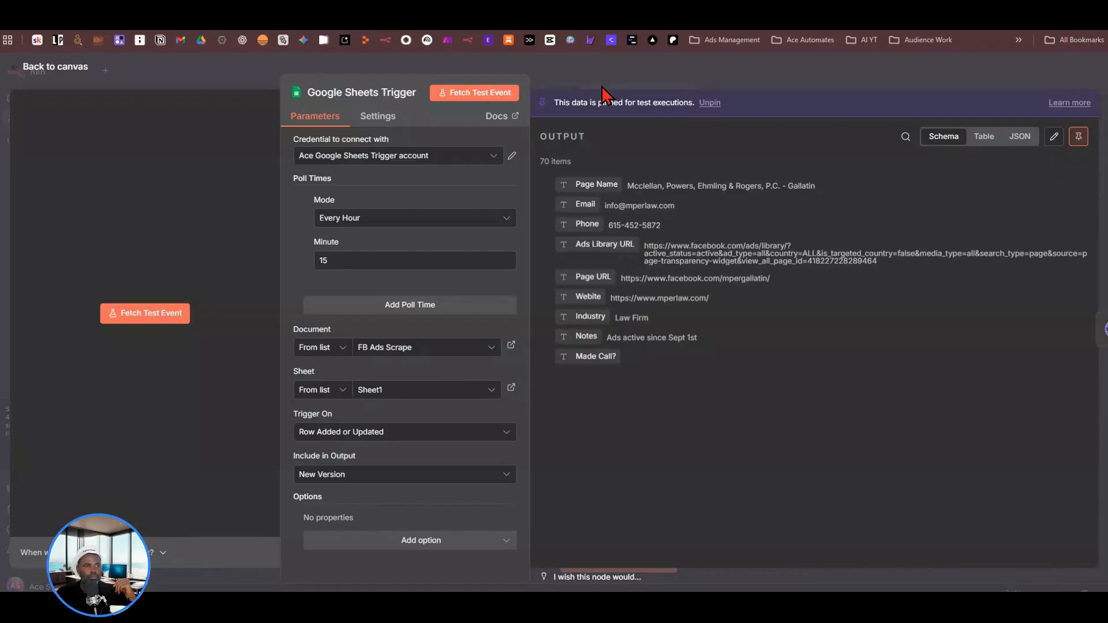
key(Escape)
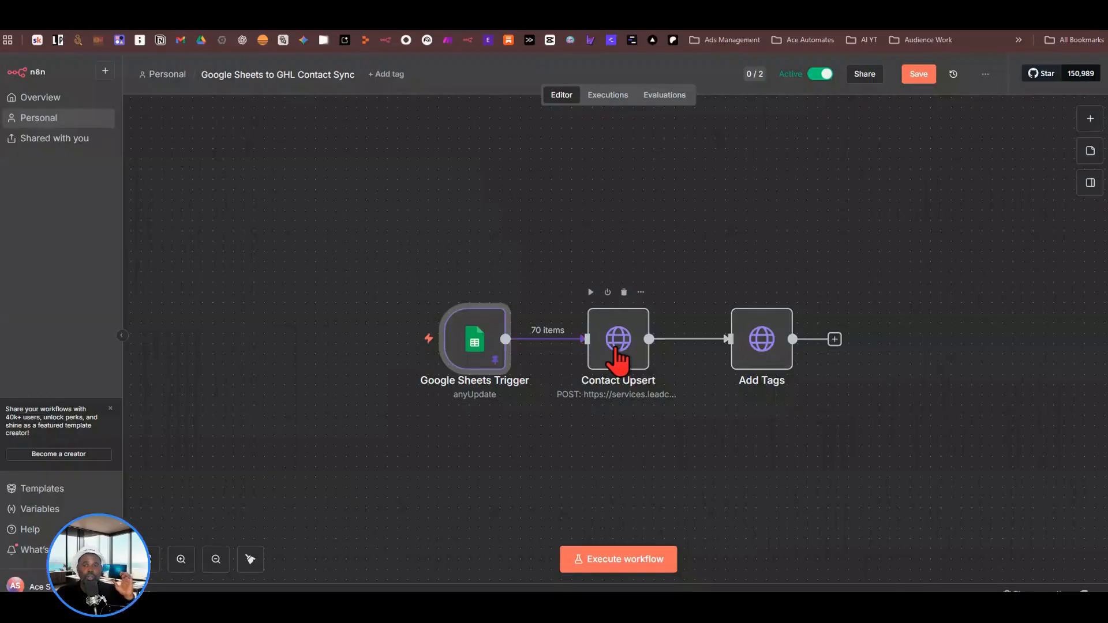
click(618, 357)
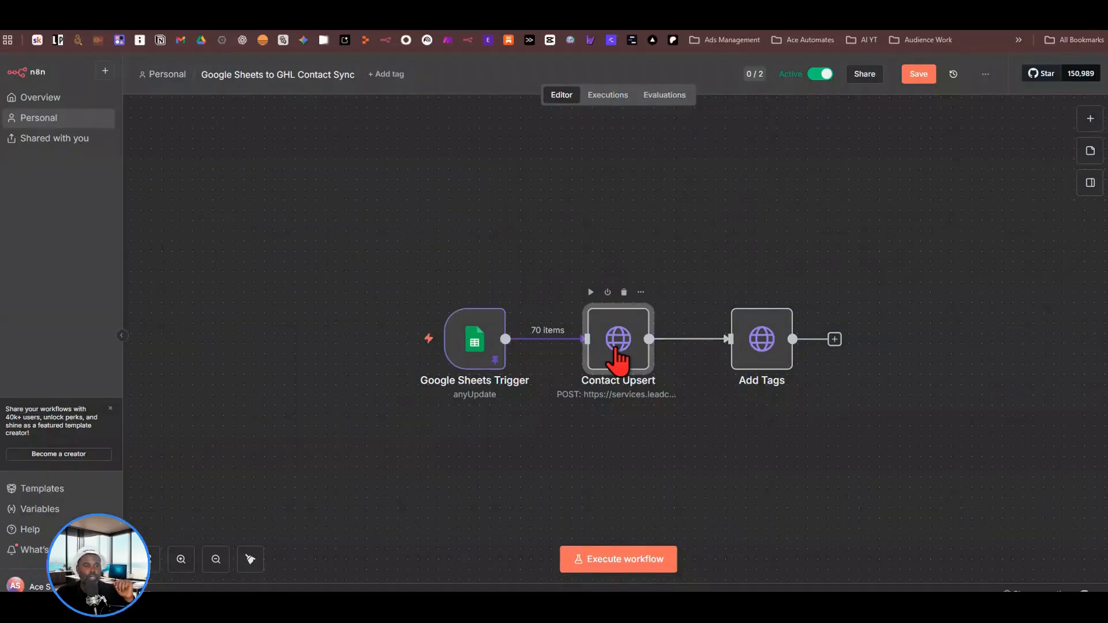
double_click(618, 357)
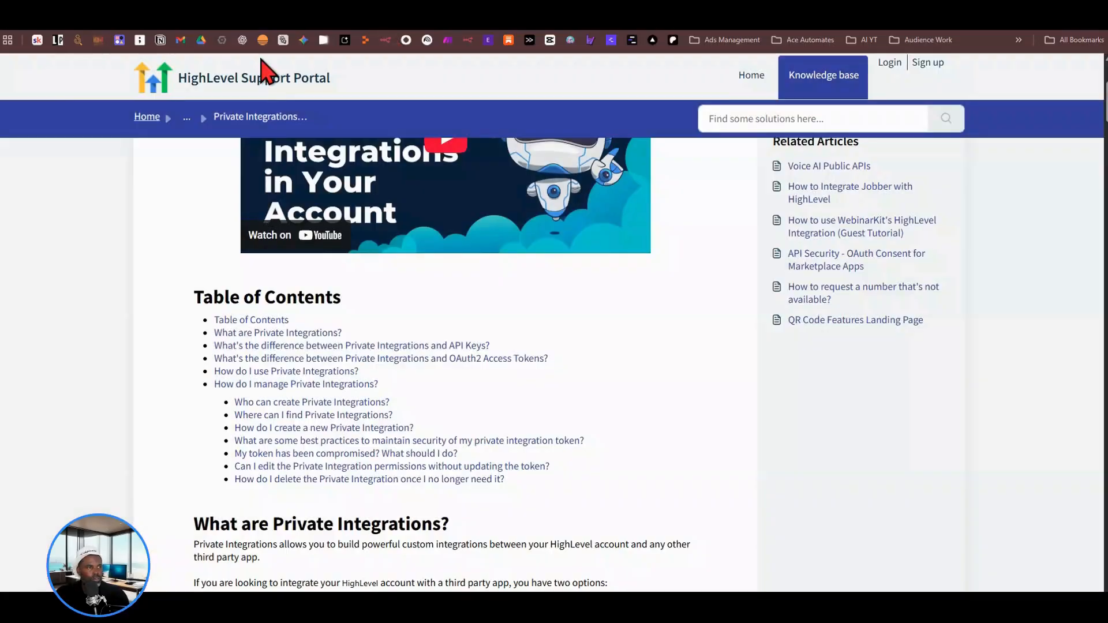
Search Google for "gohighlevel api documentation" in a new browser tab
key(ctrl+t)
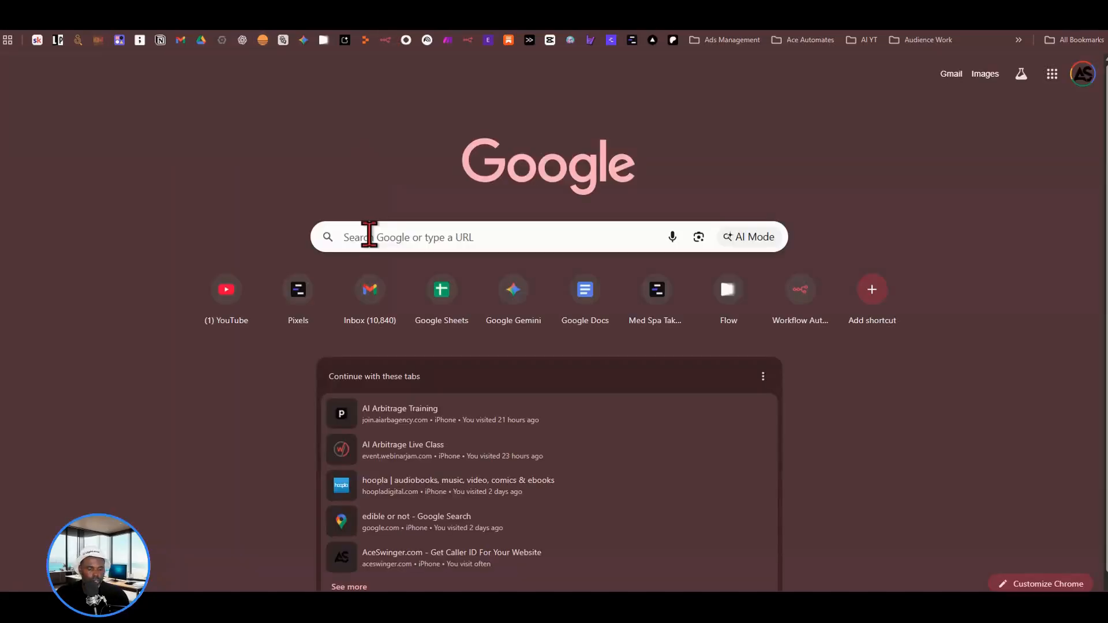
click(369, 236)
text(gohig)
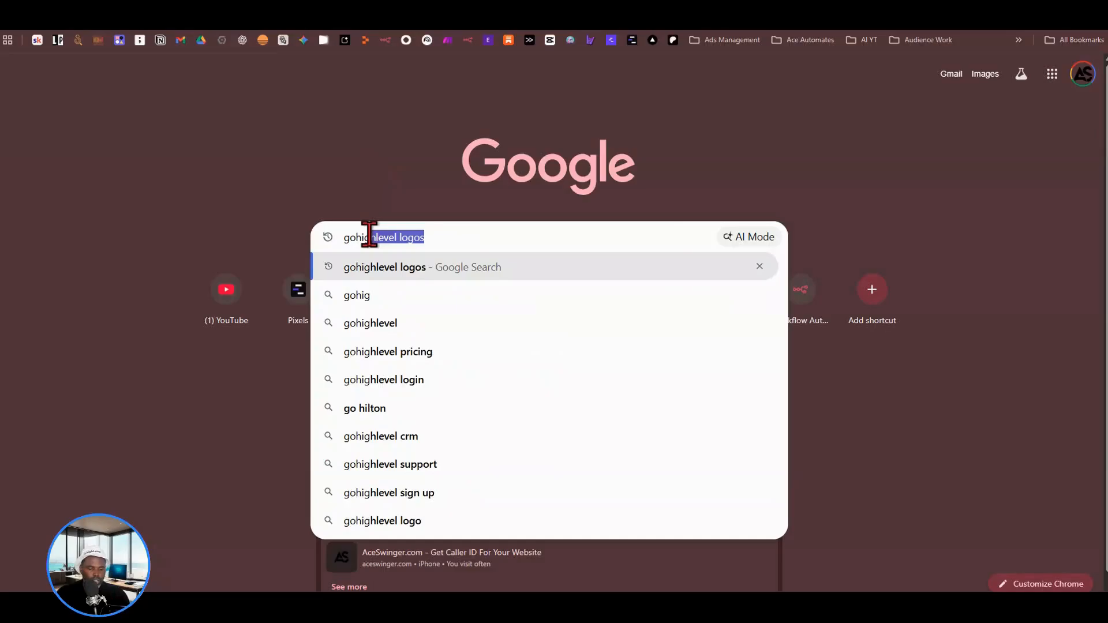
text(hlevel api)
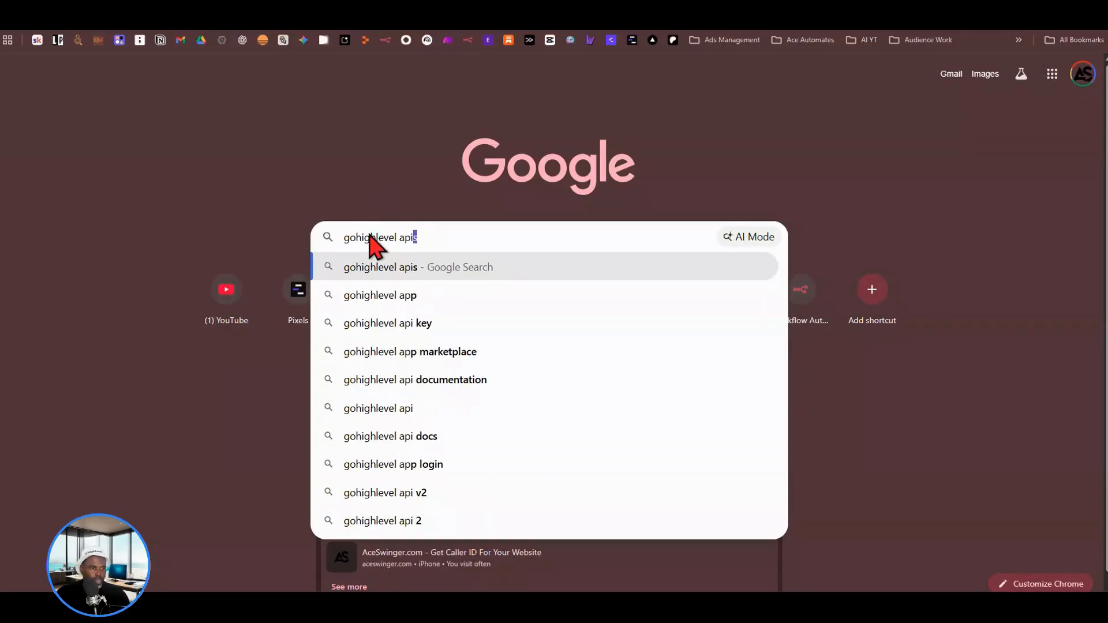
click(419, 351)
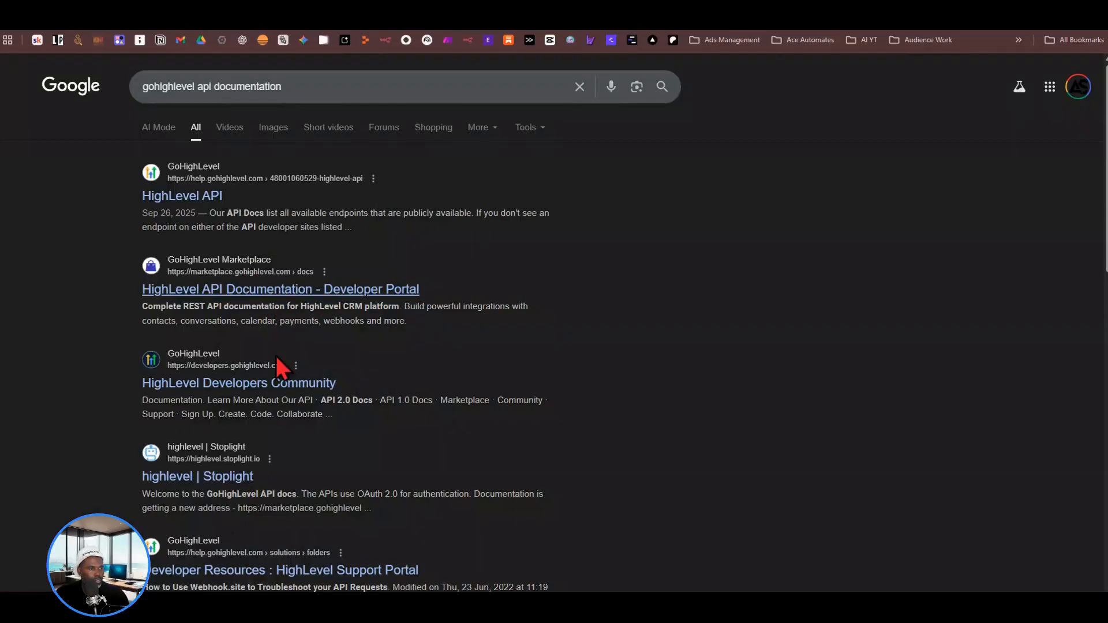
Look through the API documentation search results and open the HighLevel Developers Community site
scroll(261, 383, down, 1)
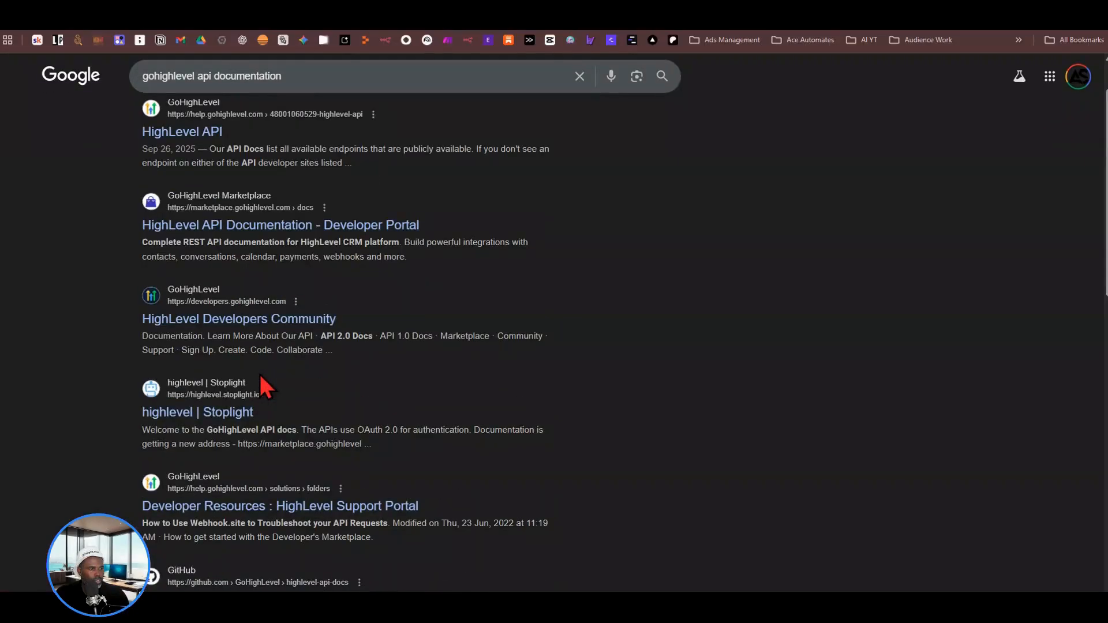
scroll(261, 377, down, 3)
scroll(261, 377, down, 2)
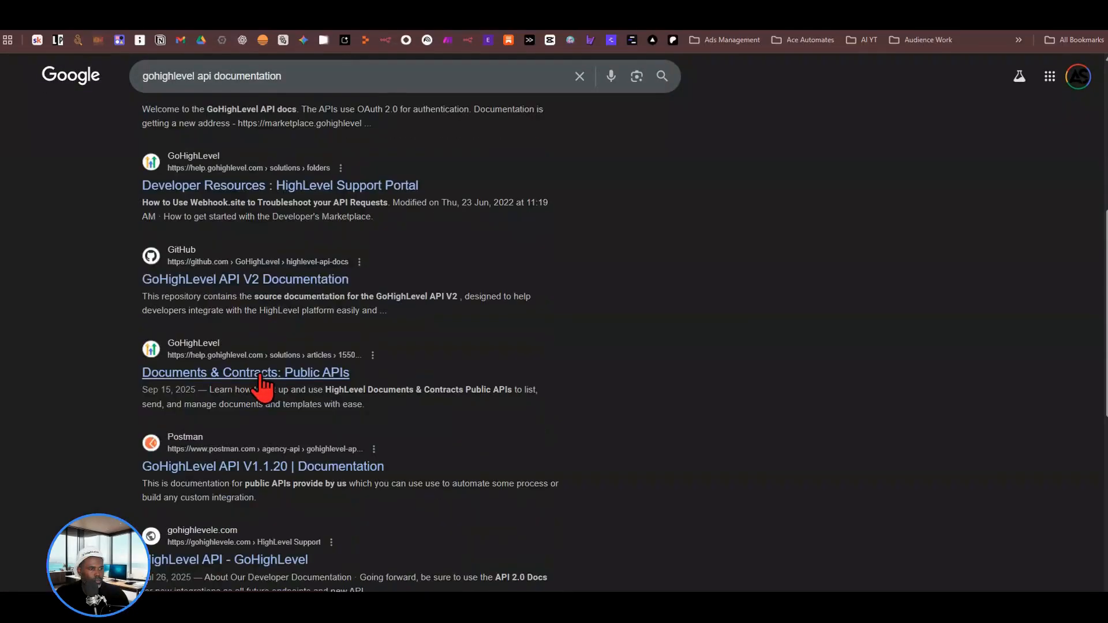
scroll(264, 386, down, 2)
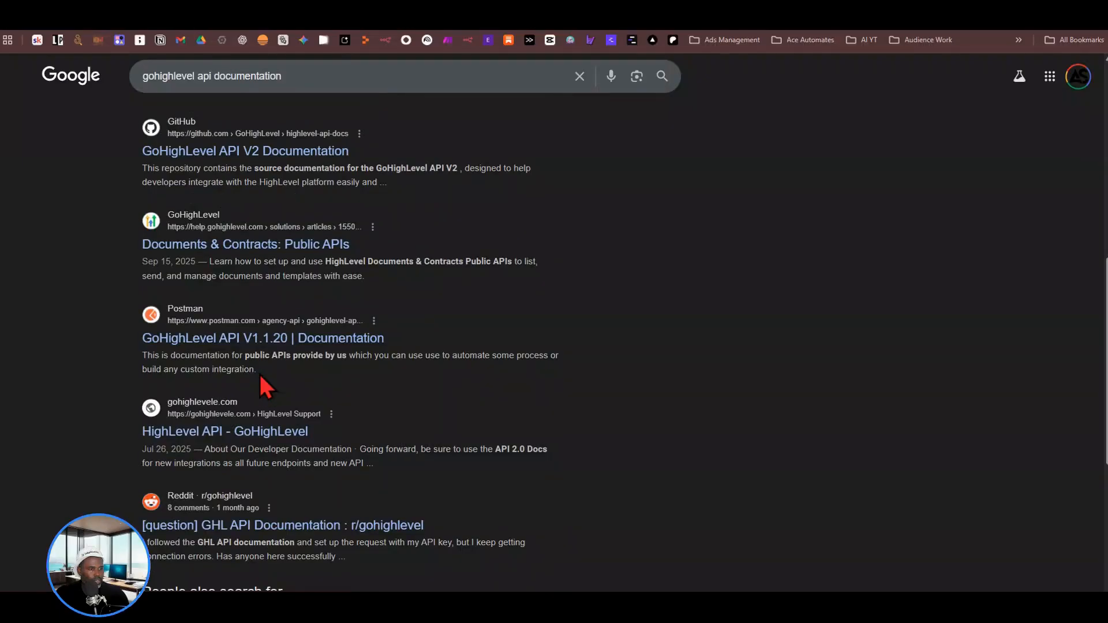
scroll(258, 372, down, 1)
scroll(259, 372, down, 1)
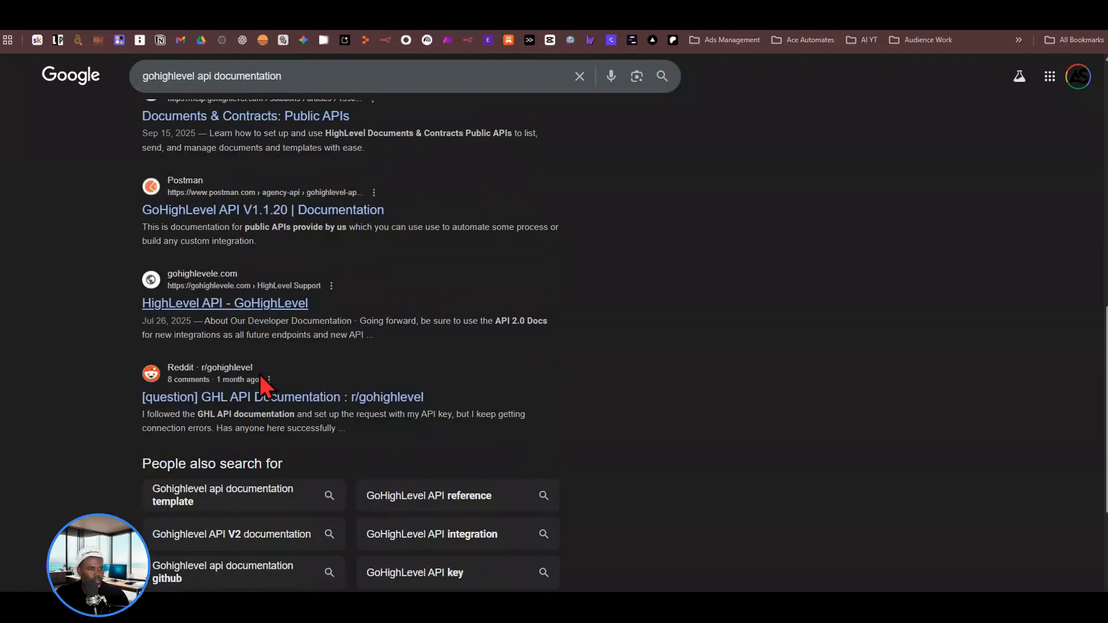
scroll(260, 378, down, 2)
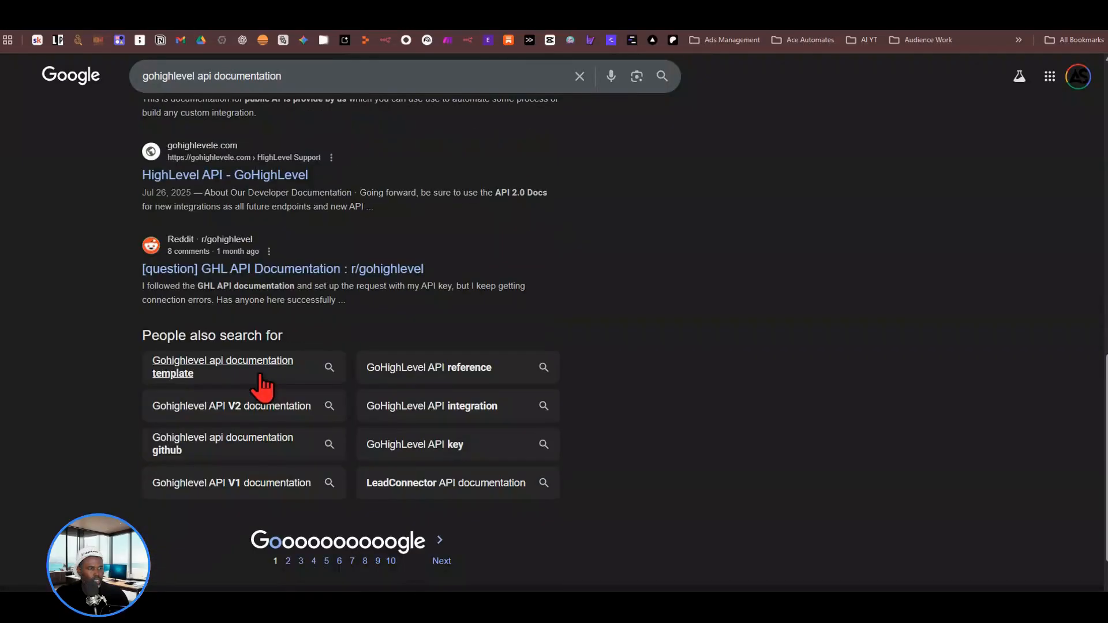
scroll(262, 384, up, 4)
scroll(268, 388, up, 5)
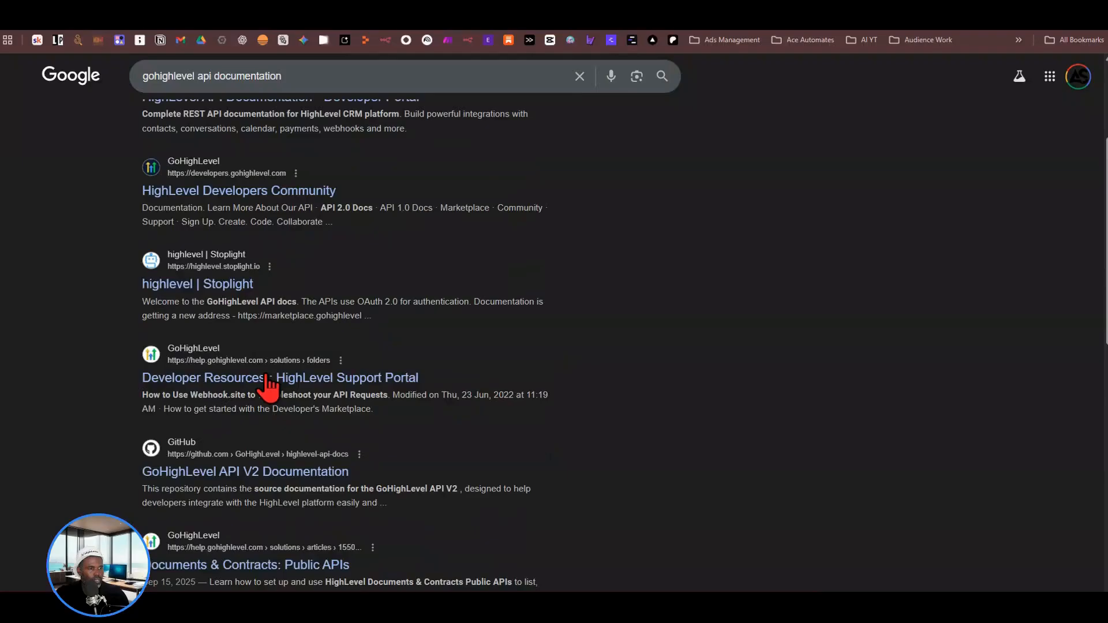
scroll(270, 388, up, 2)
scroll(270, 387, up, 1)
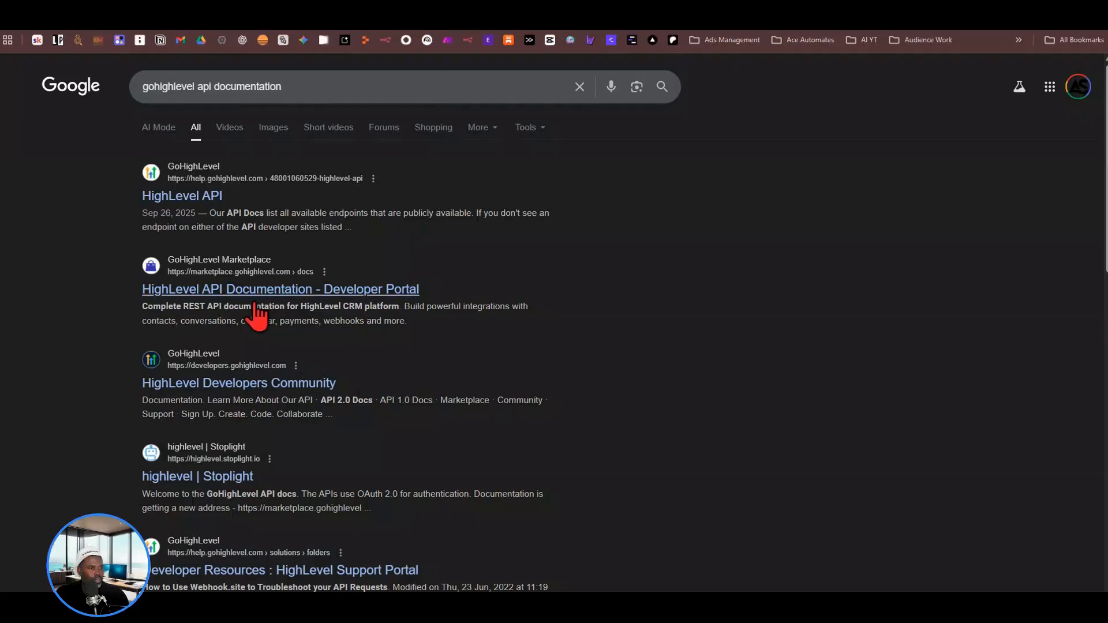
click(248, 384)
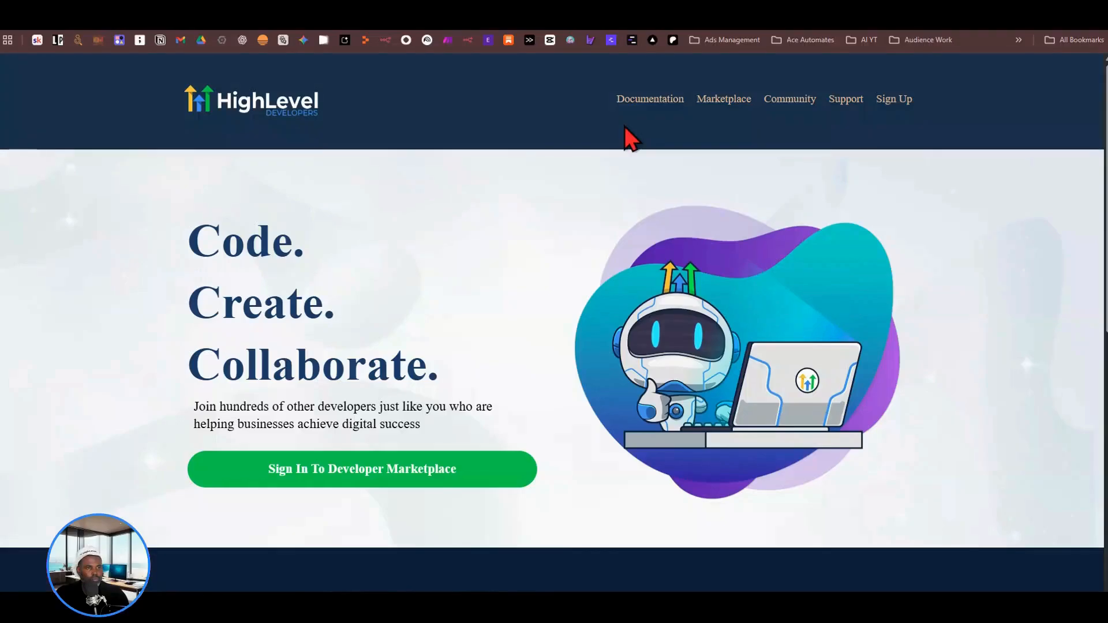
Open the HighLevel developer documentation and go to its Getting Started page for the API
click(598, 108)
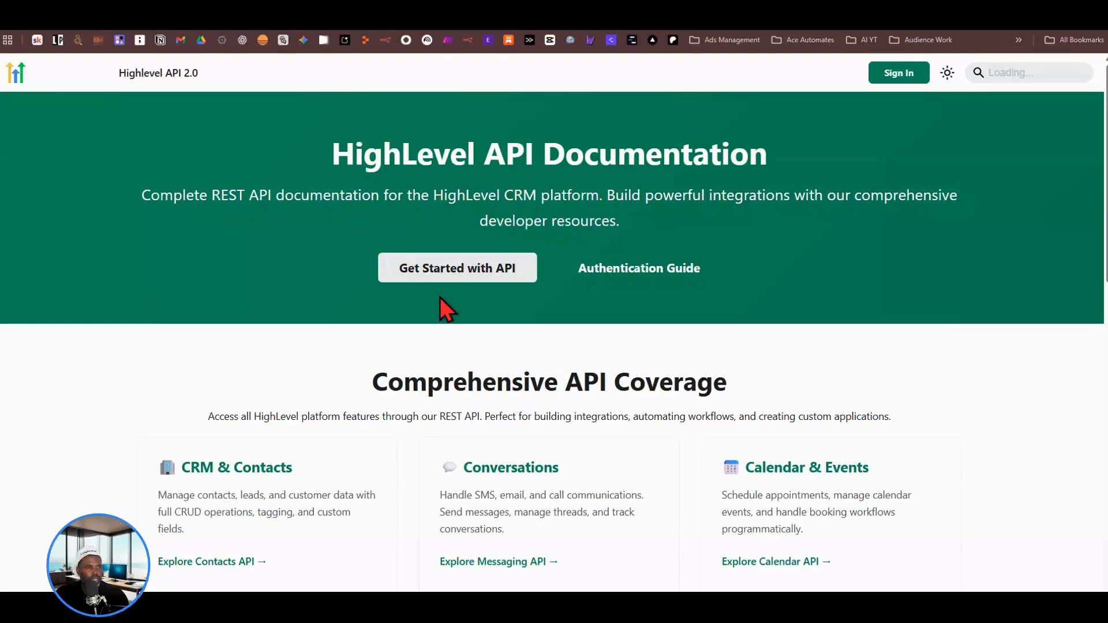
click(462, 272)
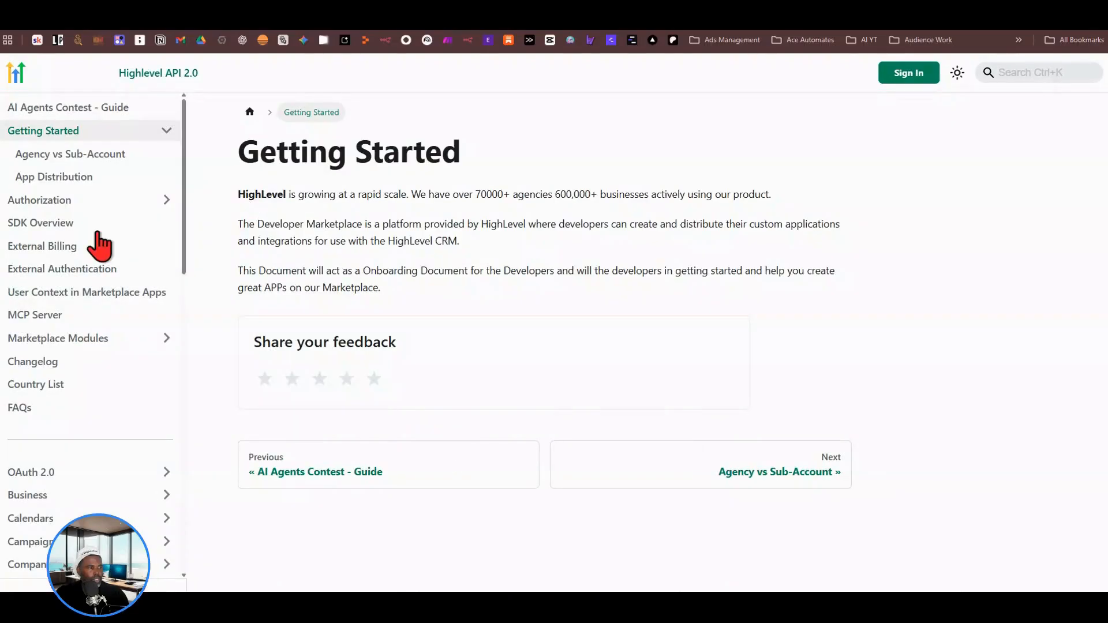
scroll(99, 243, down, 1)
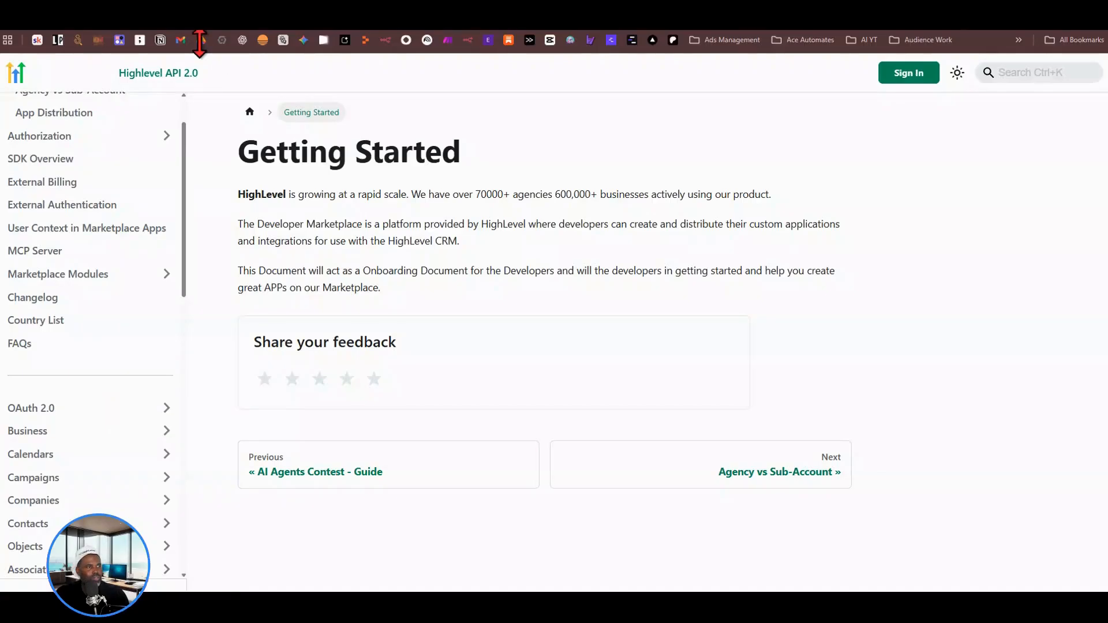
mouse_move(199, 26)
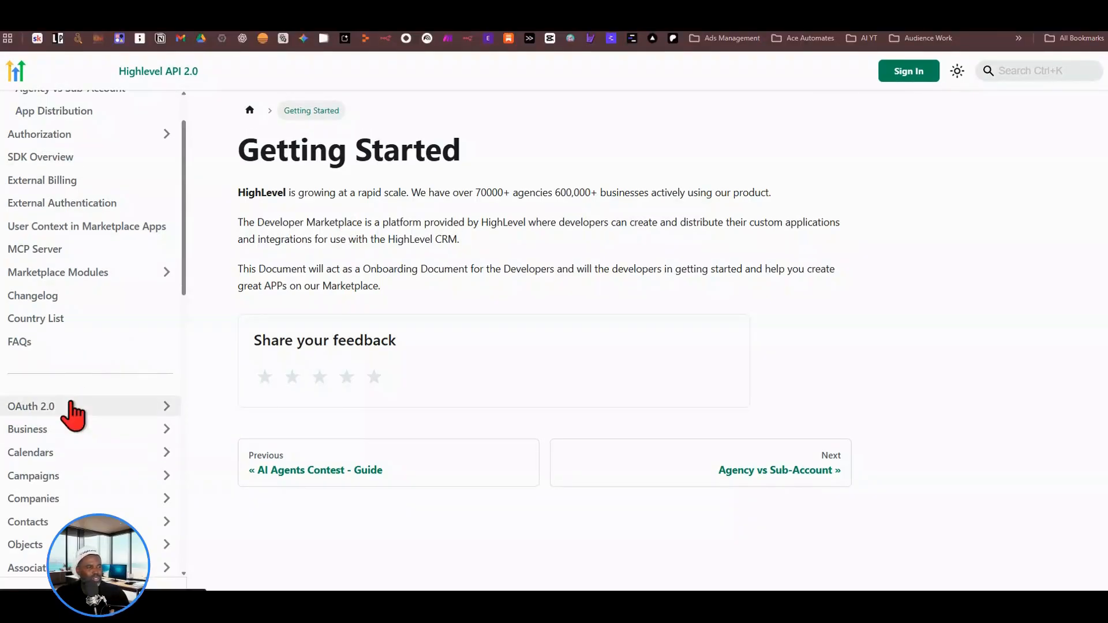
Expand the OAuth 2.0 section of the API documentation and look over its endpoints and the neighbouring API categories
click(72, 411)
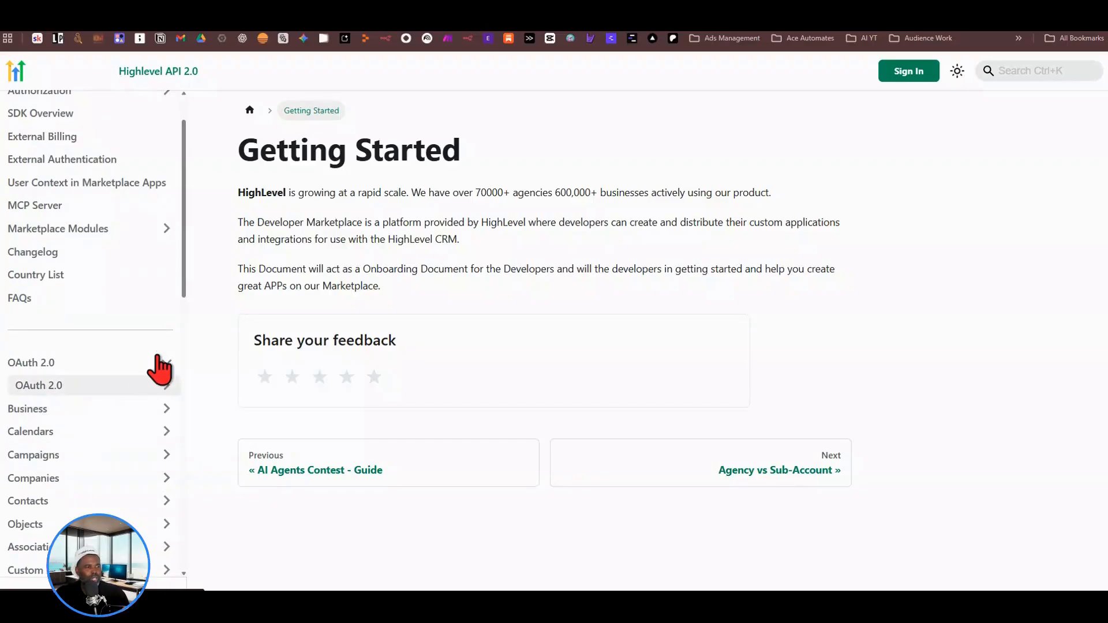
click(159, 381)
scroll(116, 317, down, 2)
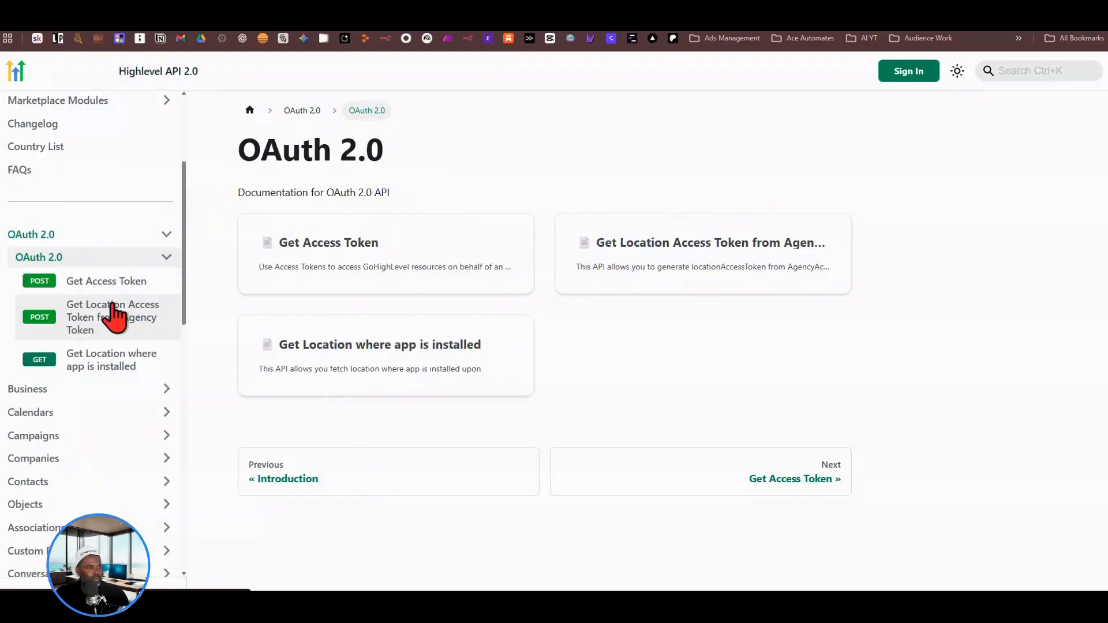
scroll(109, 294, down, 2)
scroll(74, 277, up, 2)
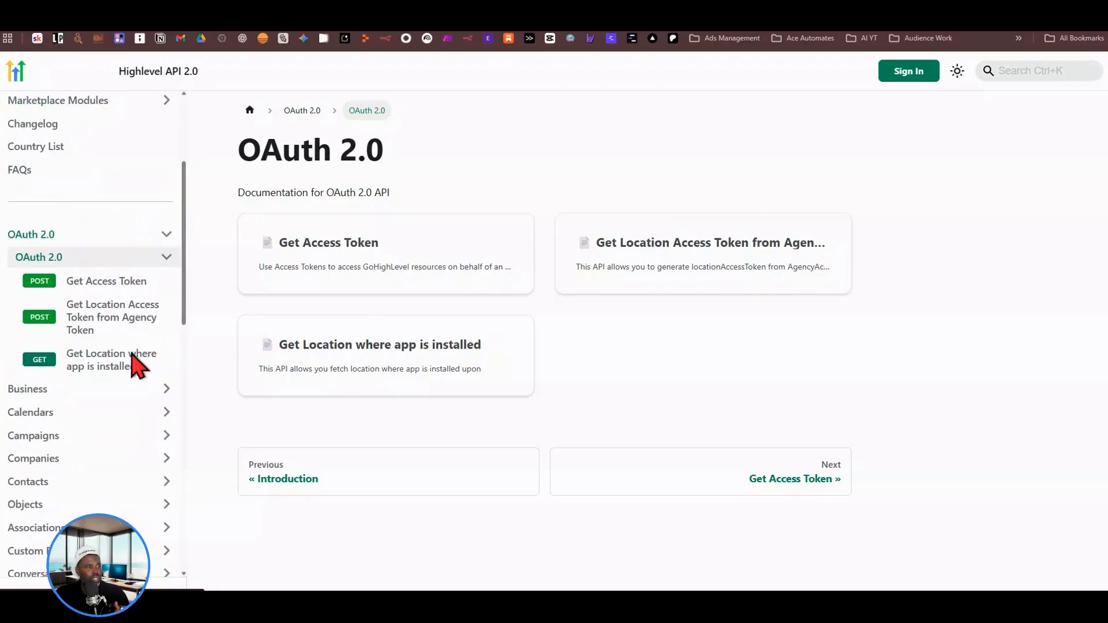
scroll(136, 364, up, 2)
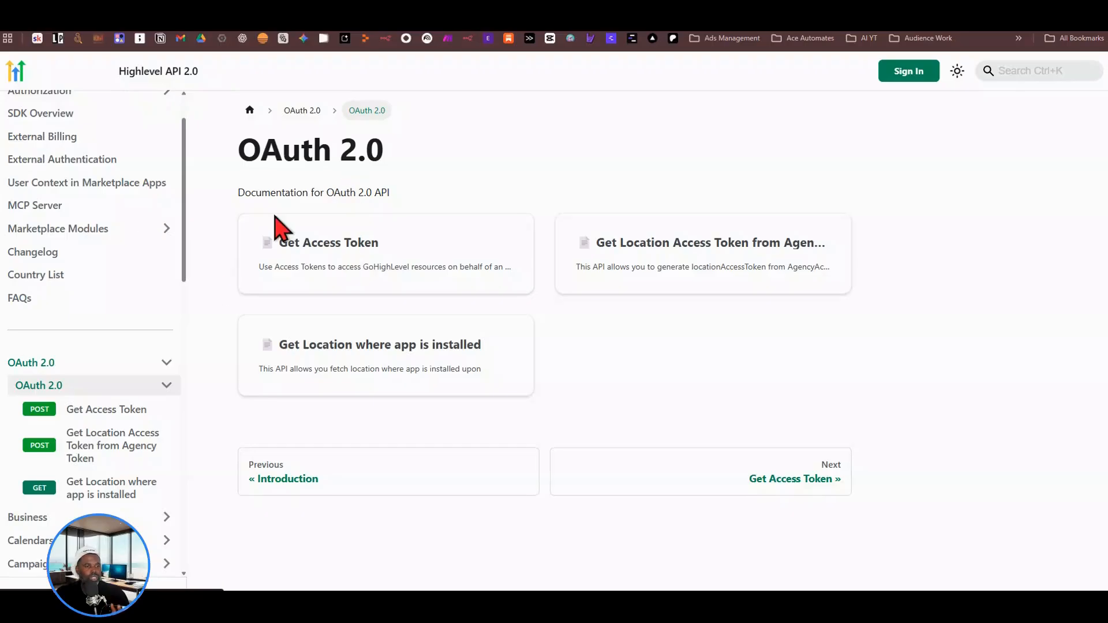
scroll(70, 336, down, 3)
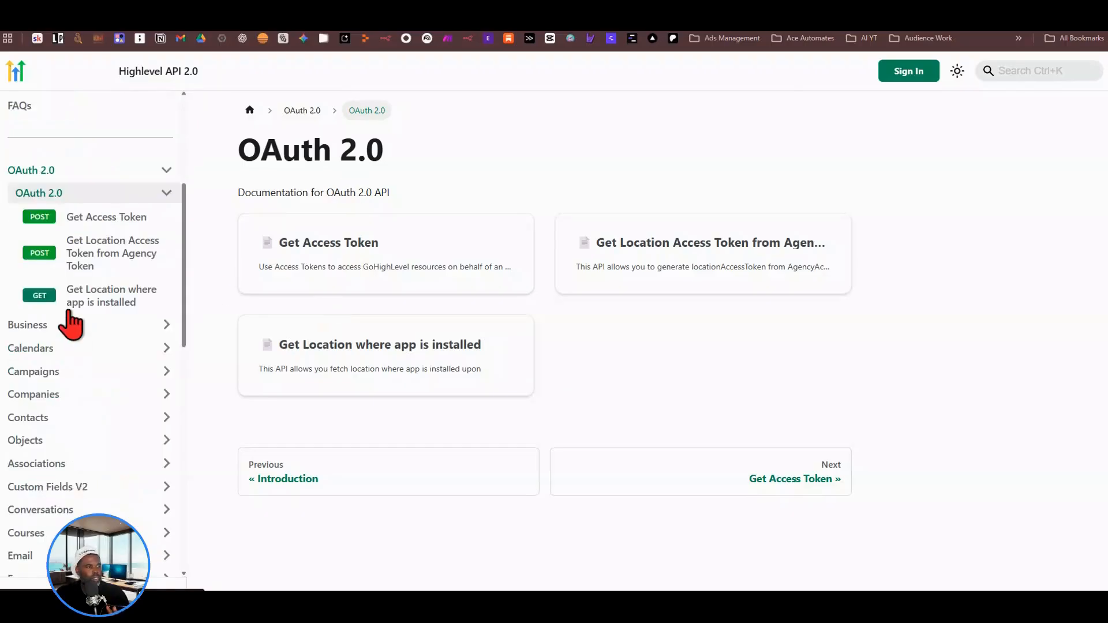
scroll(98, 326, down, 1)
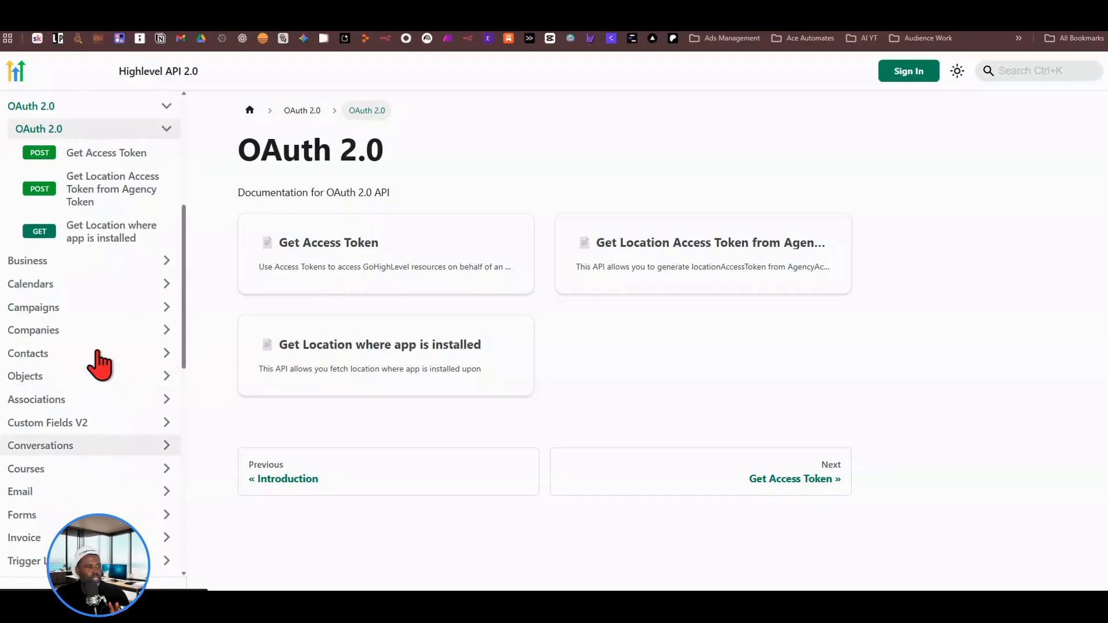
Open the Upsert Contact endpoint reference under the Contacts API
click(97, 353)
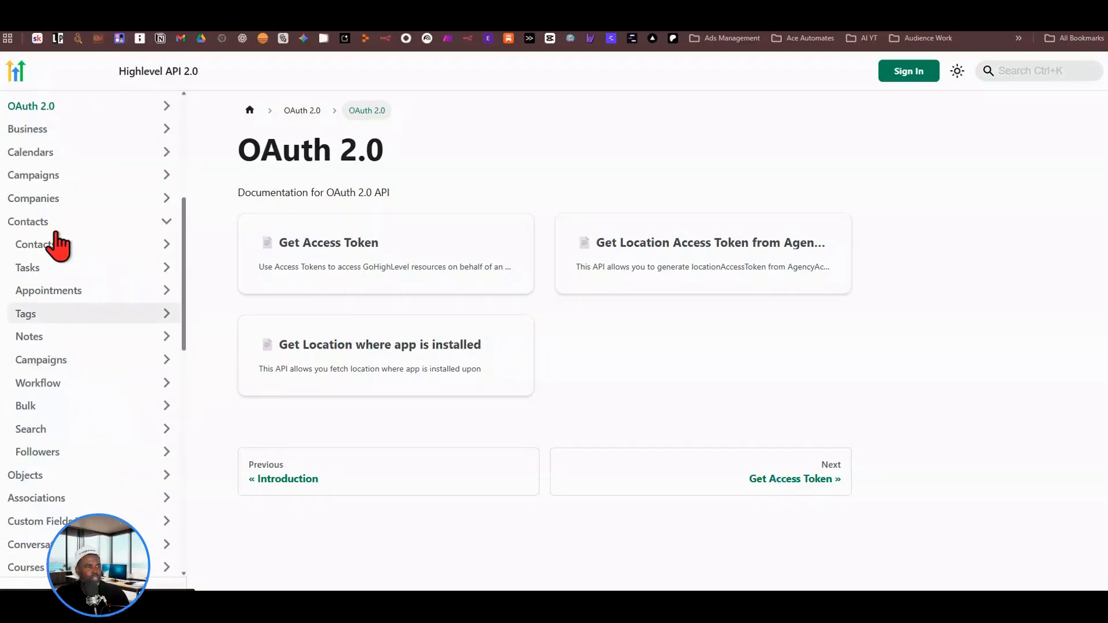
click(74, 251)
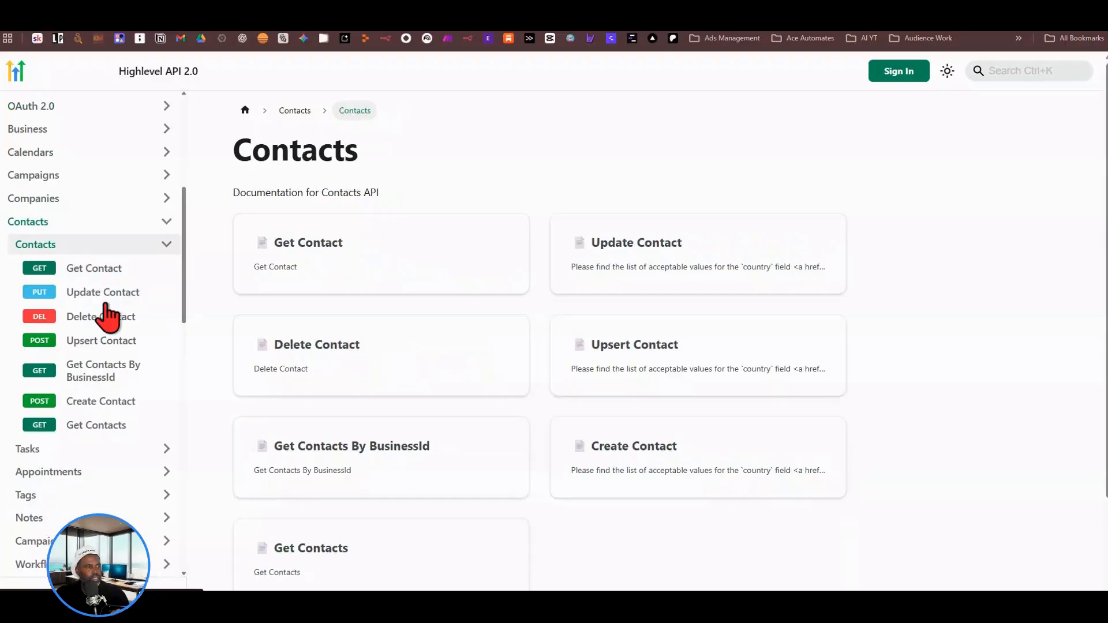
click(105, 344)
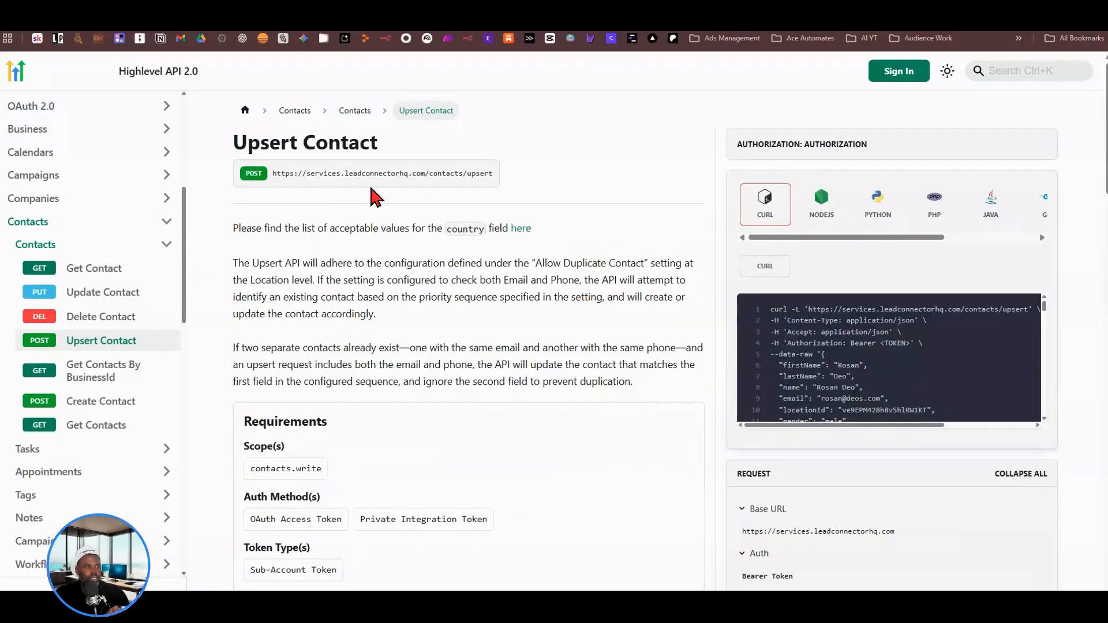
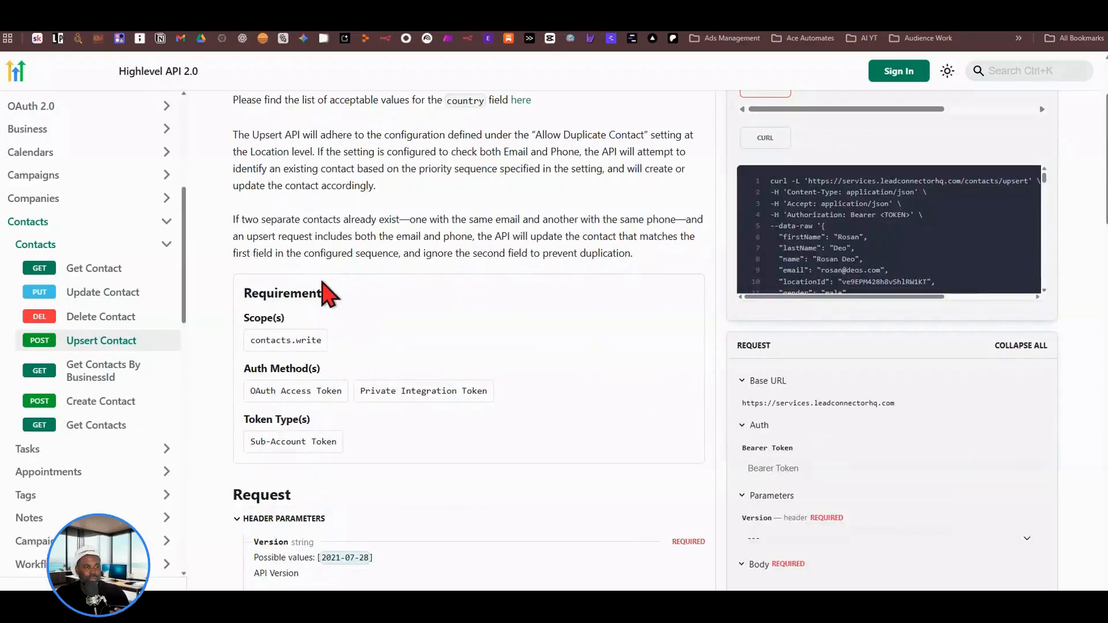
Examine the Upsert Contact endpoint's required scopes, auth methods, token types, header parameters and body fields
scroll(324, 286, down, 1)
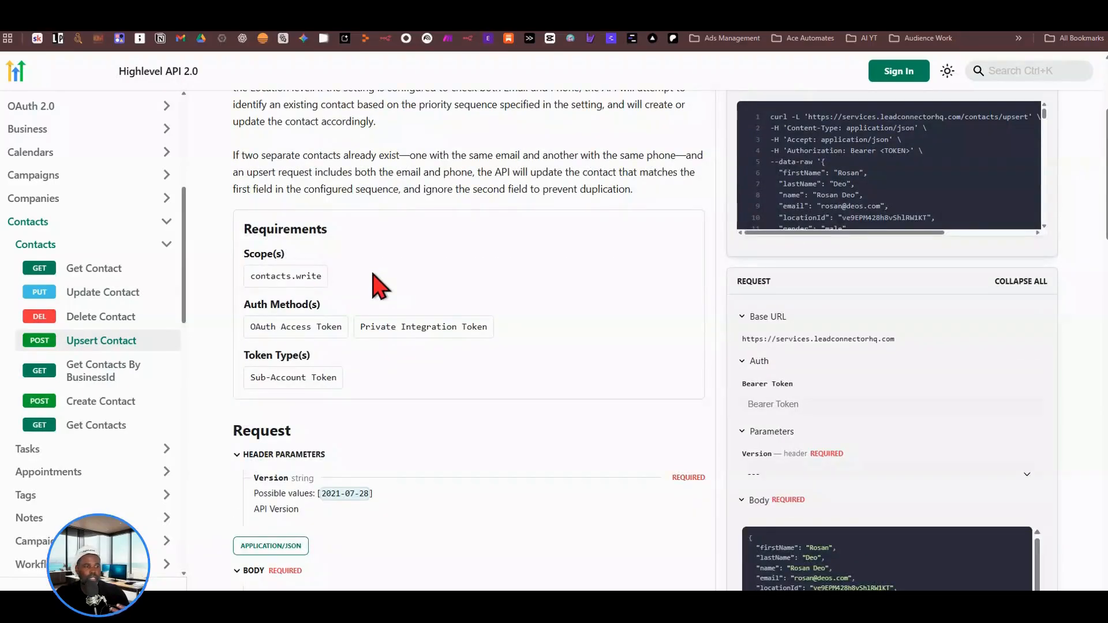
scroll(378, 286, down, 1)
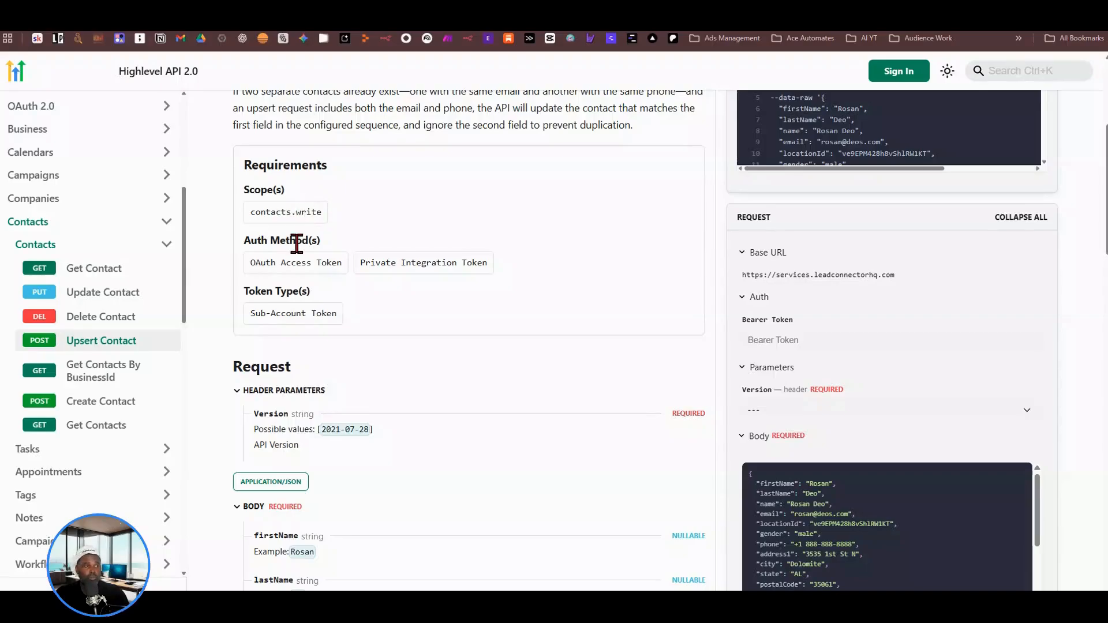
scroll(267, 202, down, 1)
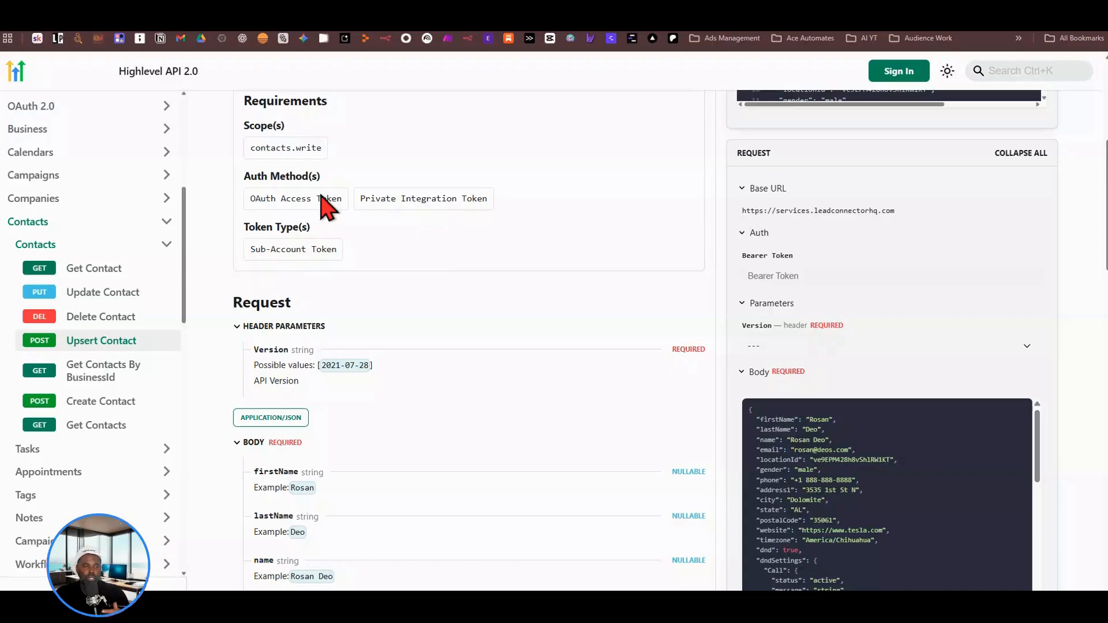
scroll(329, 191, down, 1)
scroll(340, 242, up, 1)
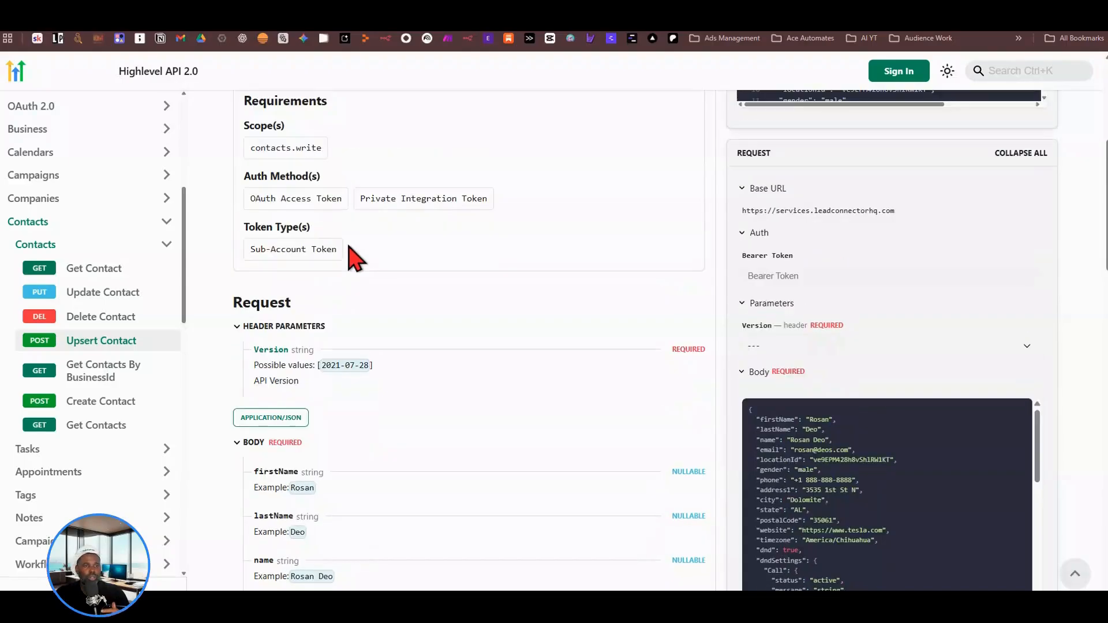
scroll(349, 288, up, 3)
scroll(348, 297, down, 2)
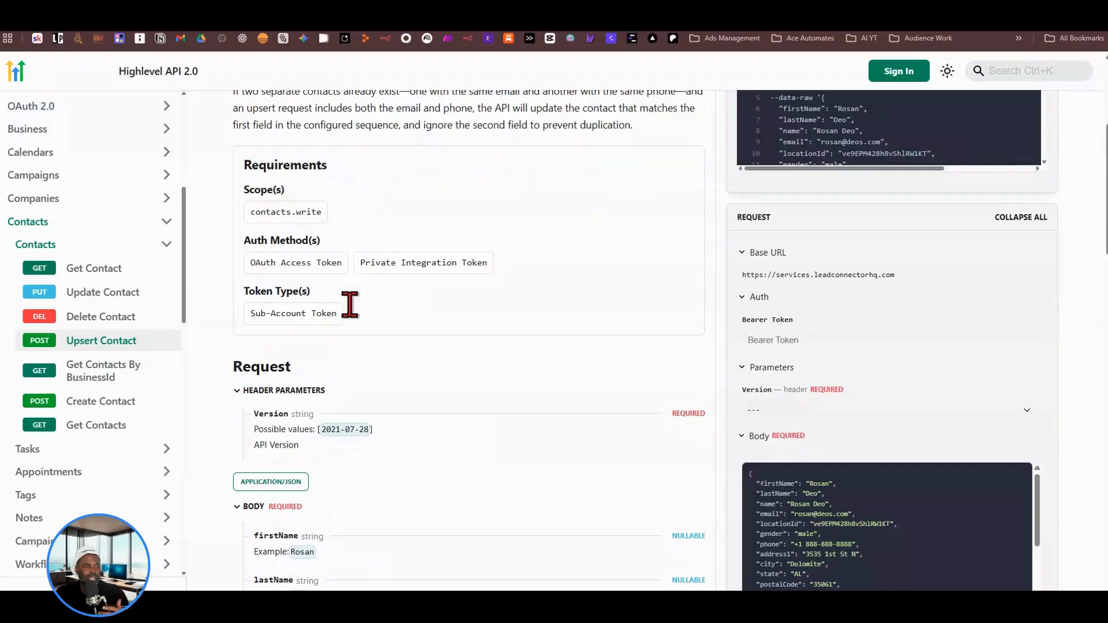
Examine the Upsert Contact endpoint's Version header and its body fields, from firstName down to tags and customFields
scroll(350, 304, down, 3)
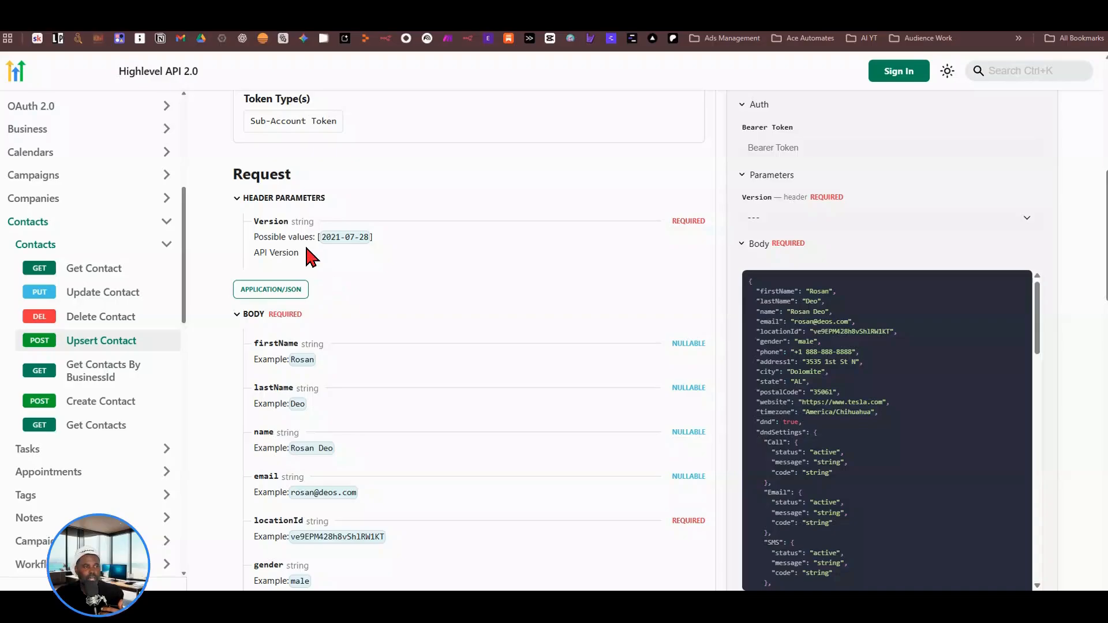
click(249, 223)
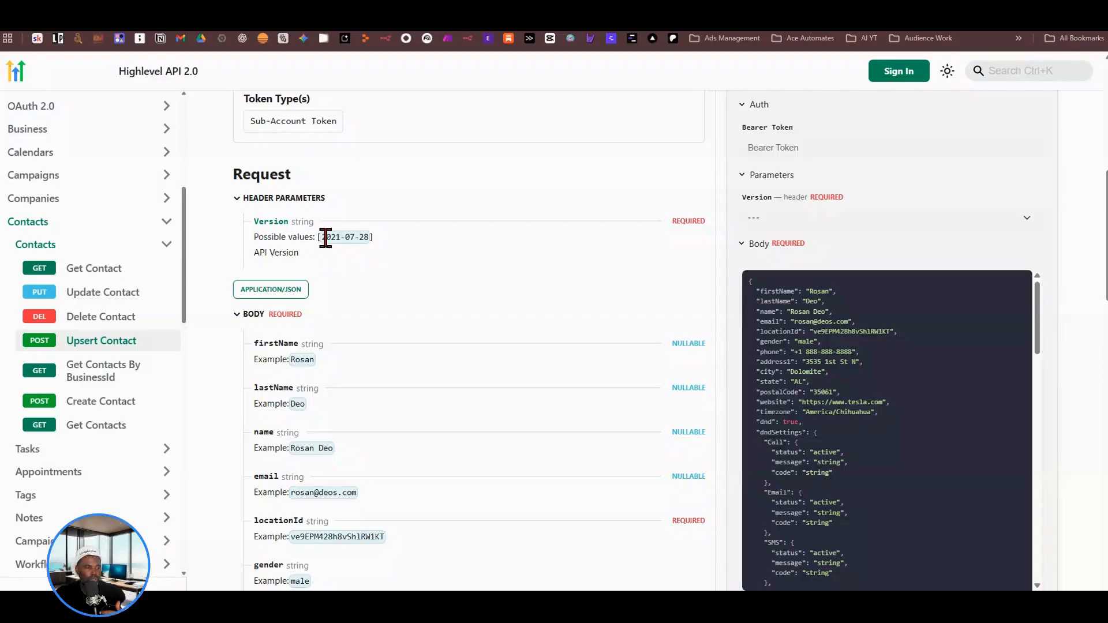
scroll(319, 358, down, 2)
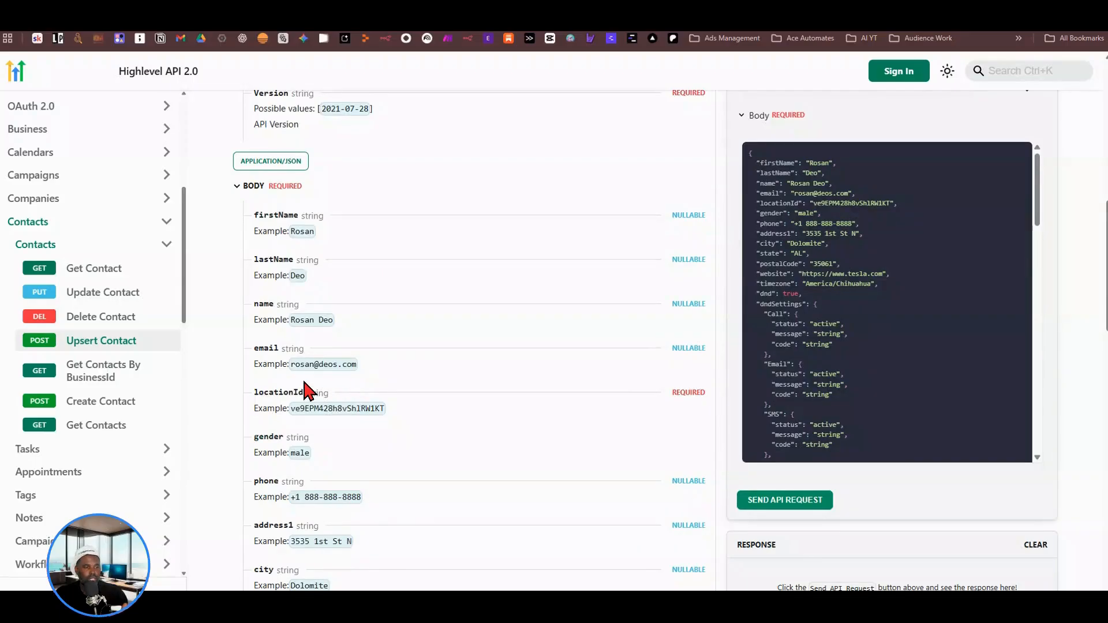
scroll(343, 391, down, 7)
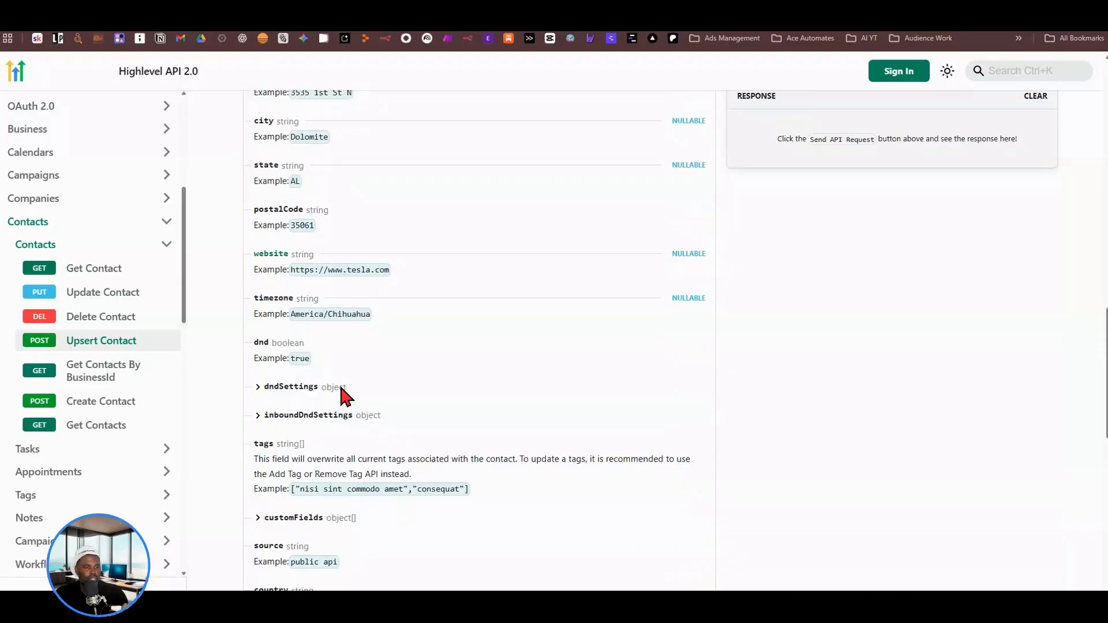
scroll(344, 396, down, 8)
scroll(341, 388, up, 10)
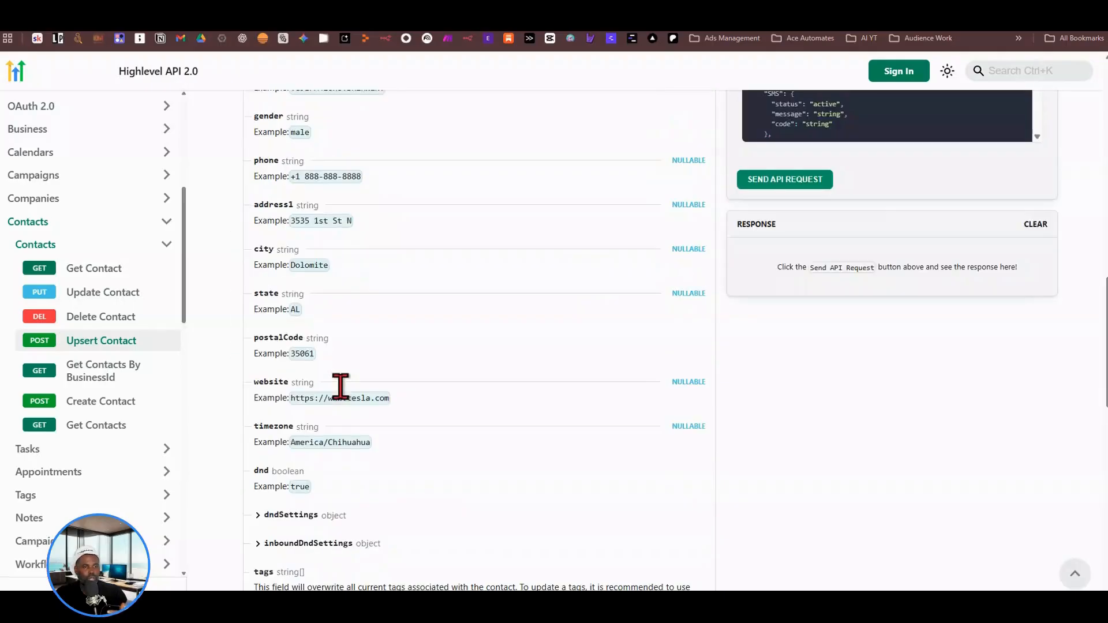
scroll(341, 387, up, 9)
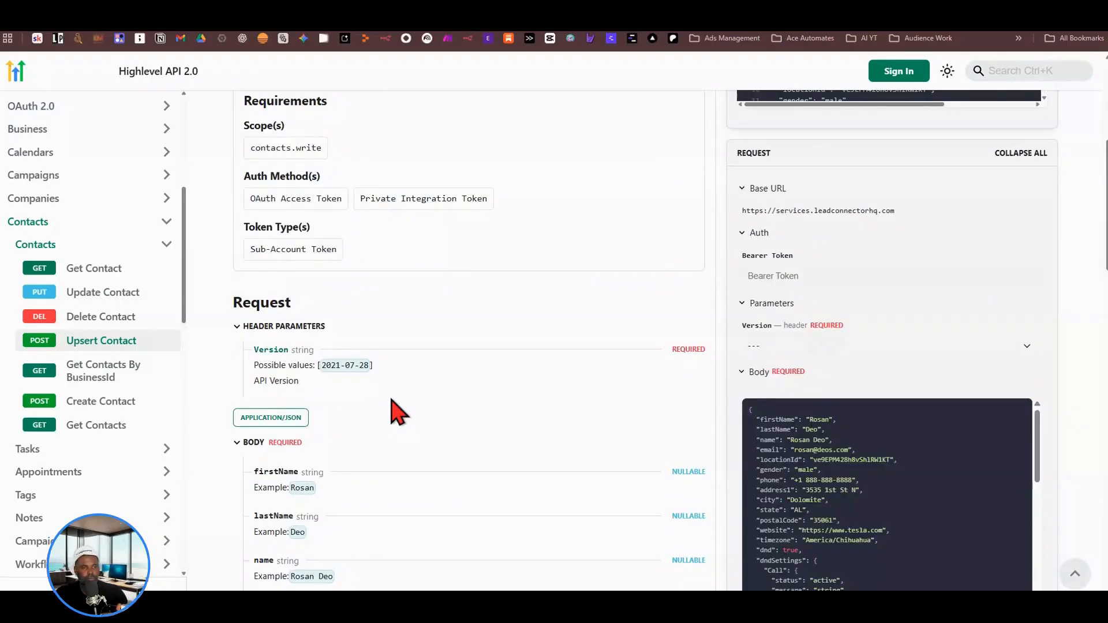
Look over the Upsert Contact endpoint URL, the request's base URL and its Bearer Token authorization field
scroll(398, 411, up, 1)
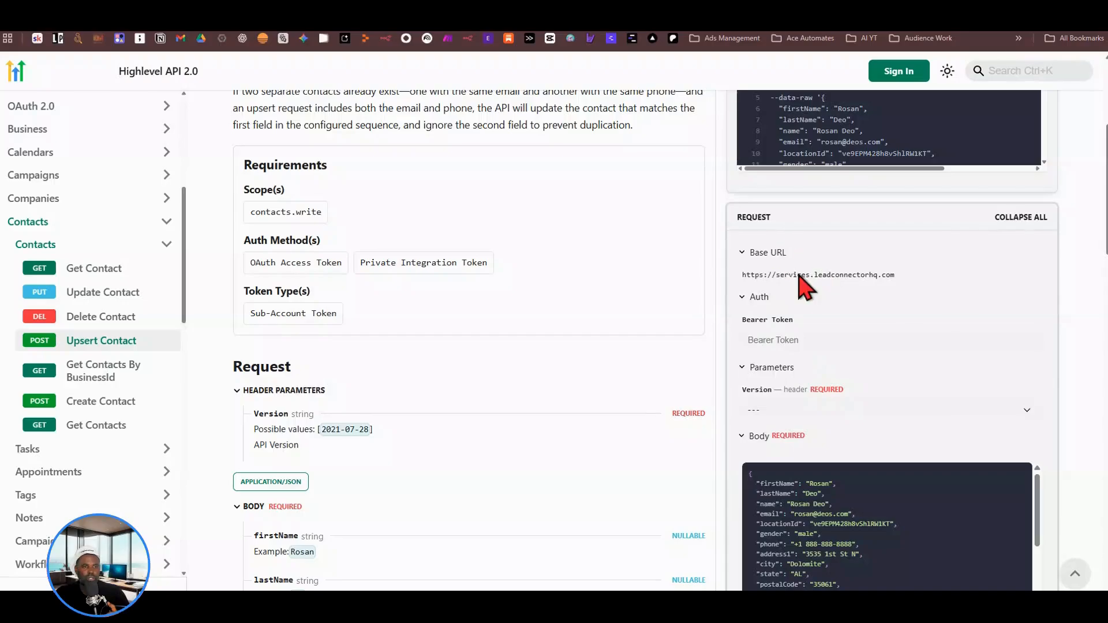
scroll(281, 126, up, 3)
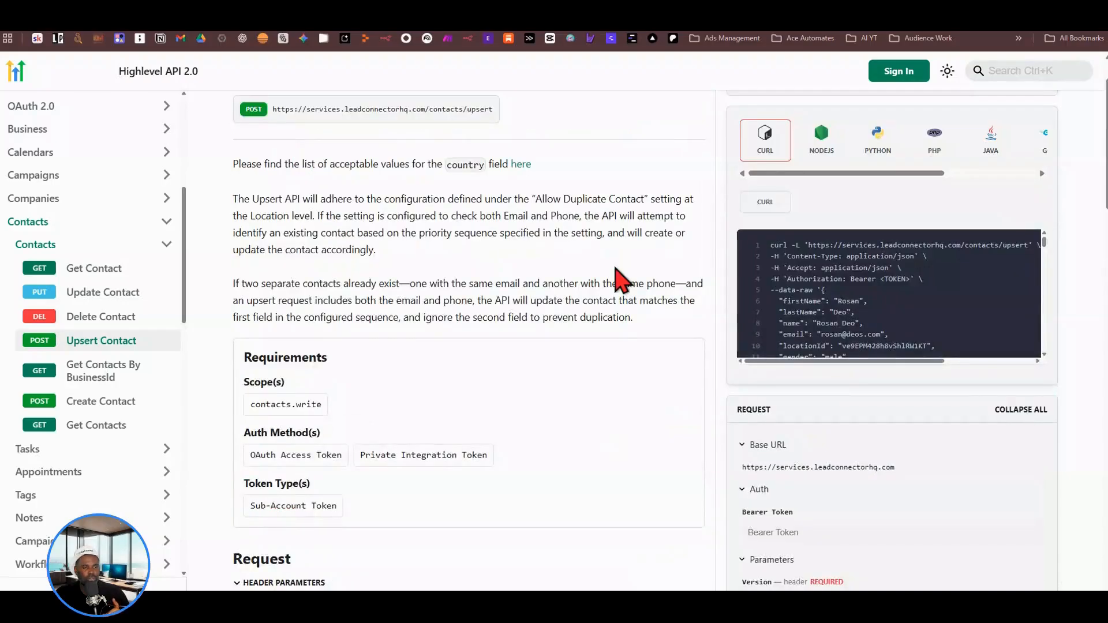
scroll(625, 281, down, 3)
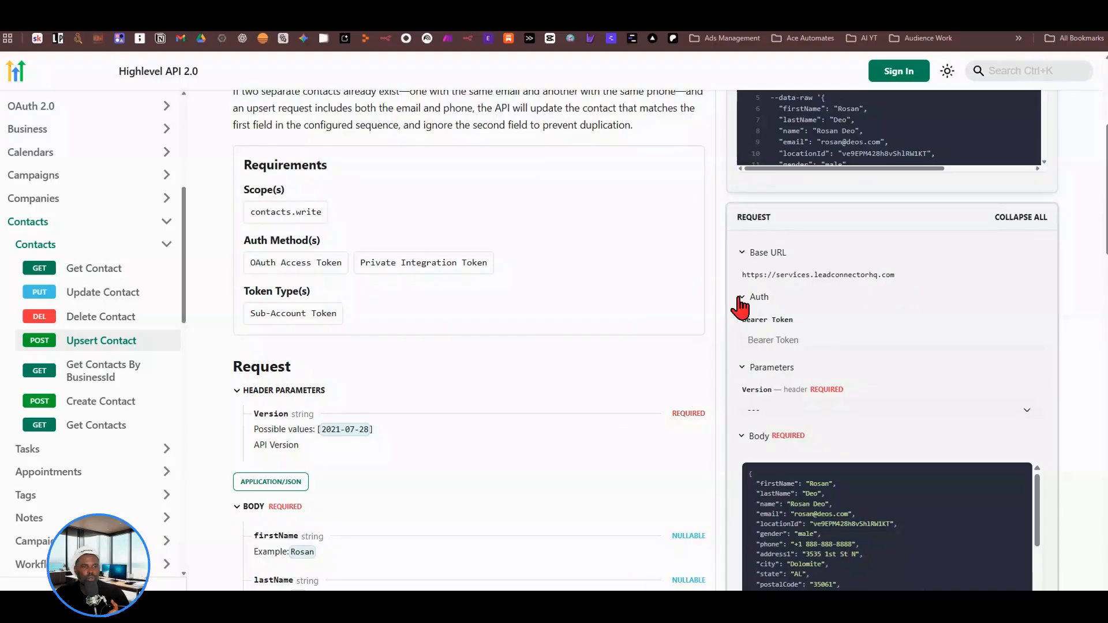
click(778, 341)
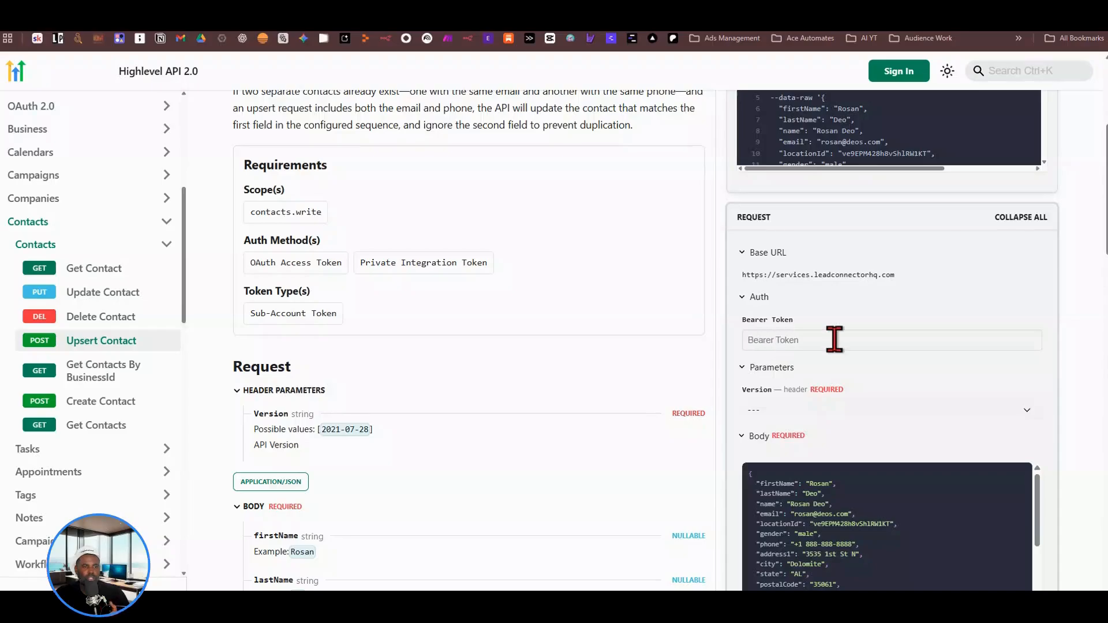
click(750, 306)
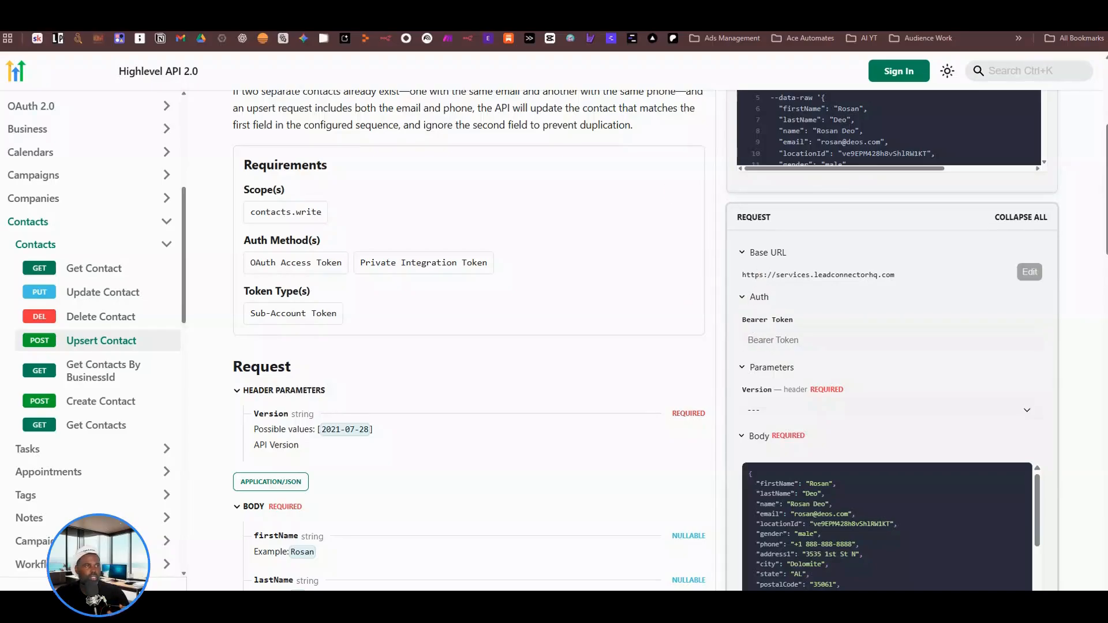
Switch to n8n and compare the Contact Upsert node's Authorization and Version headers and body settings with the HighLevel documentation
key(ctrl+Tab)
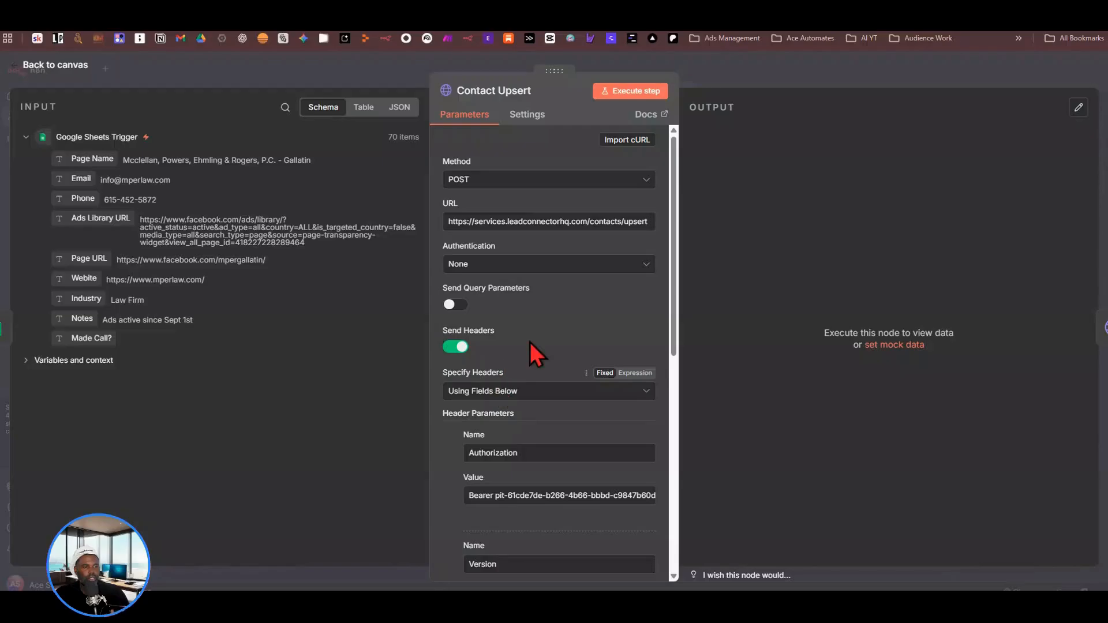
scroll(548, 351, down, 1)
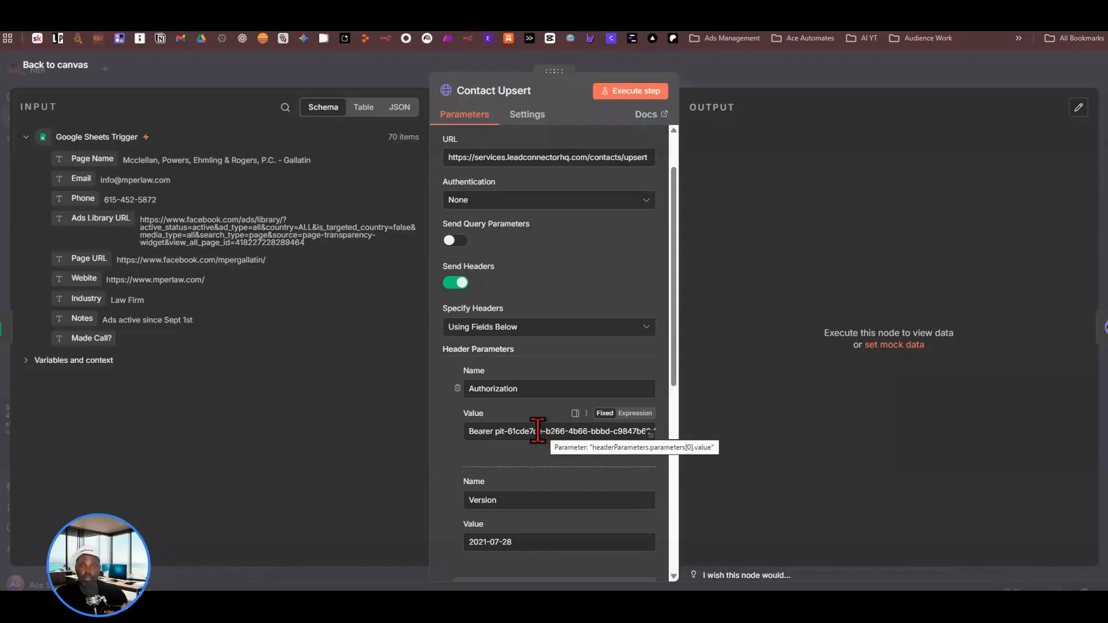
scroll(547, 438, down, 2)
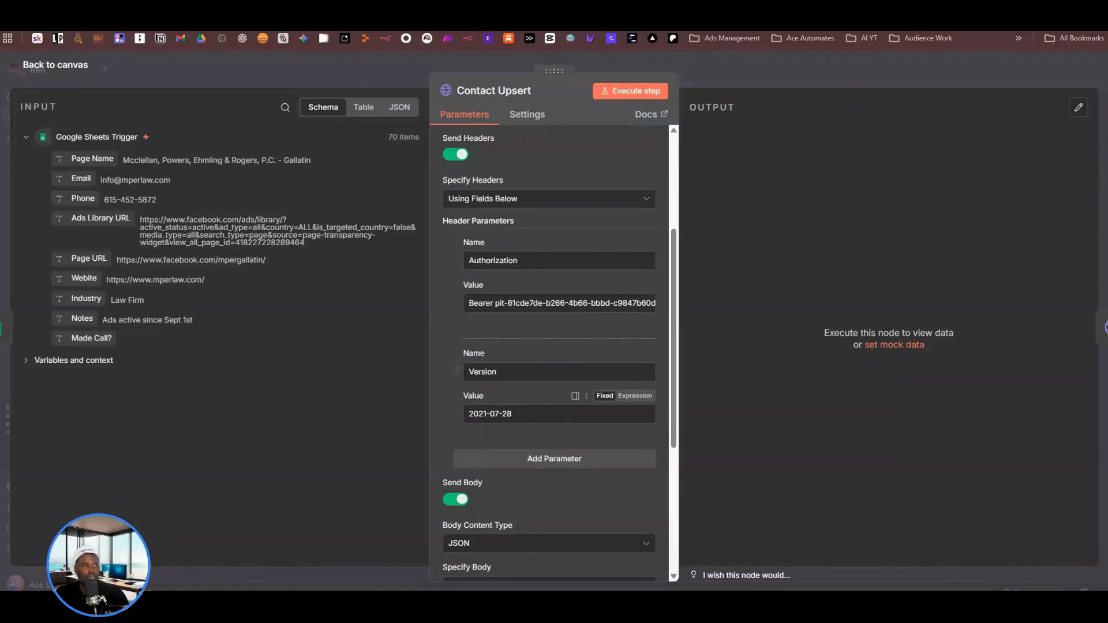
key(ctrl+Tab)
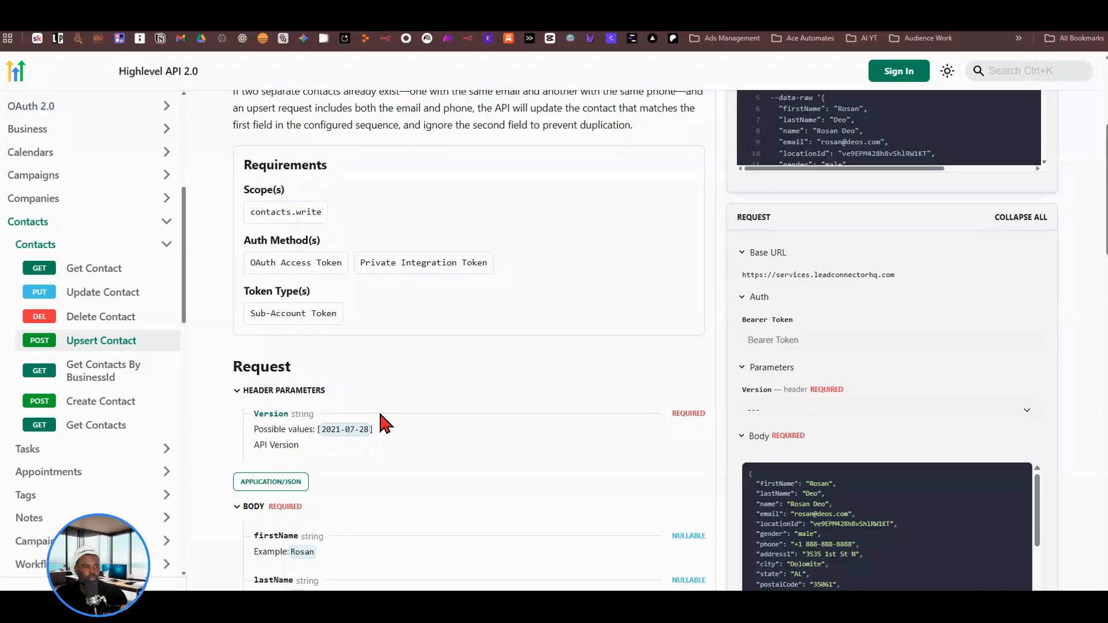
scroll(383, 424, down, 2)
scroll(368, 222, up, 2)
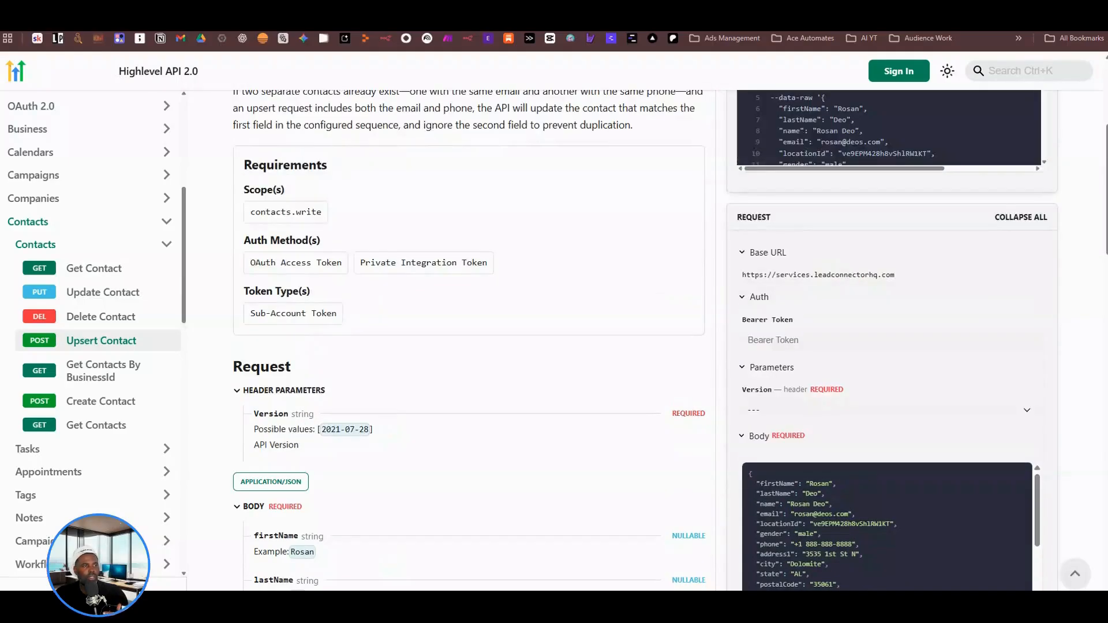
key(ctrl+shift+Tab)
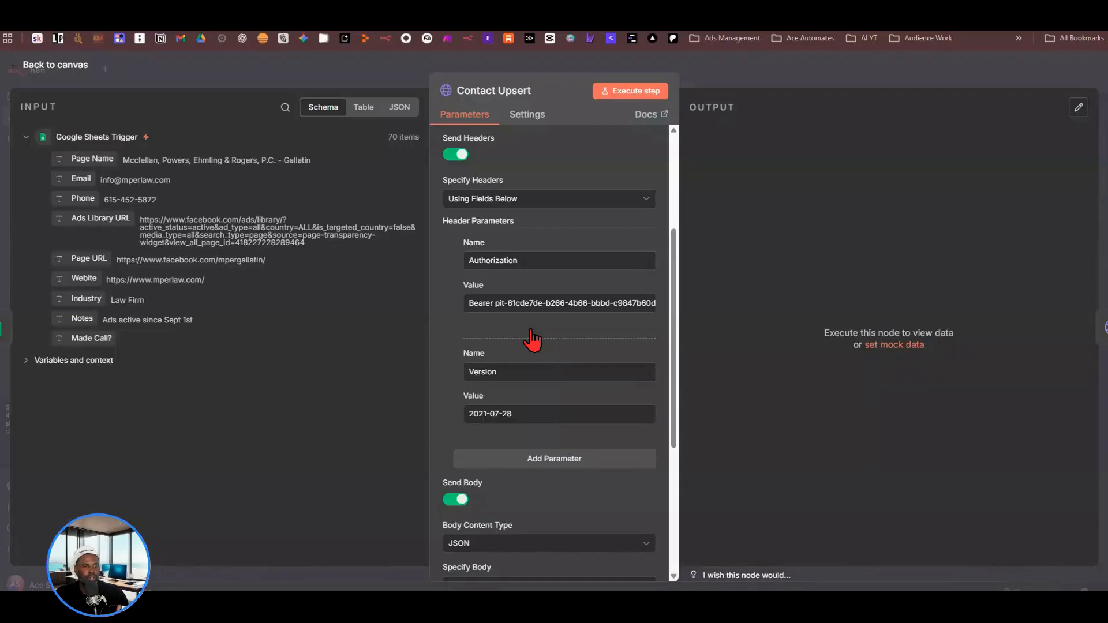
scroll(534, 342, down, 2)
scroll(560, 357, down, 2)
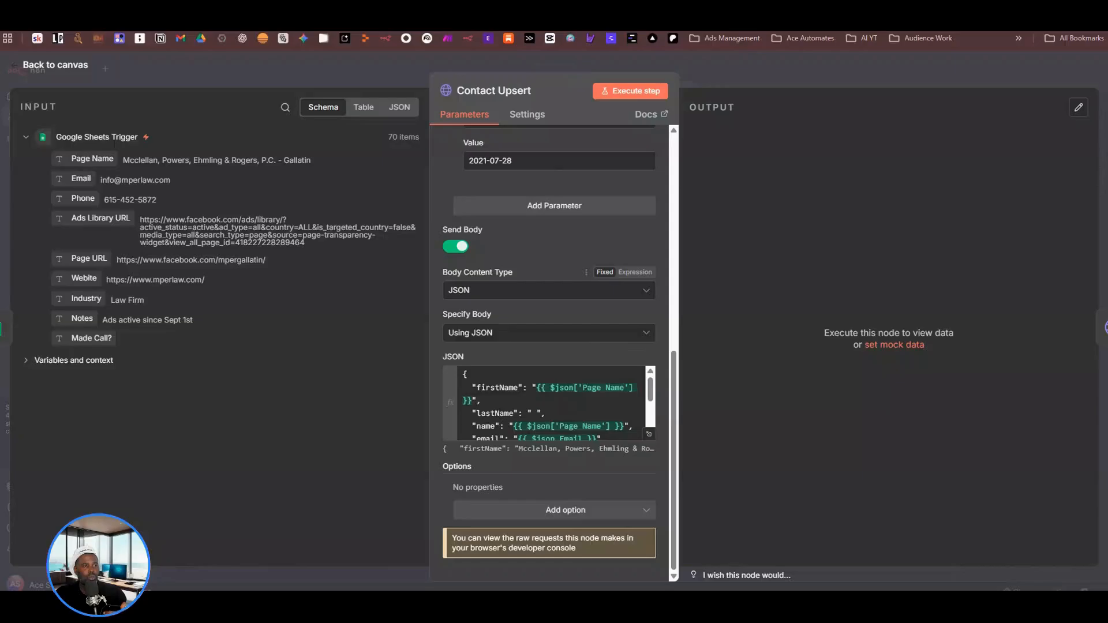
Return to the HighLevel documentation and examine the Upsert Contact code sample languages and the example JSON request body
key(ctrl+Tab)
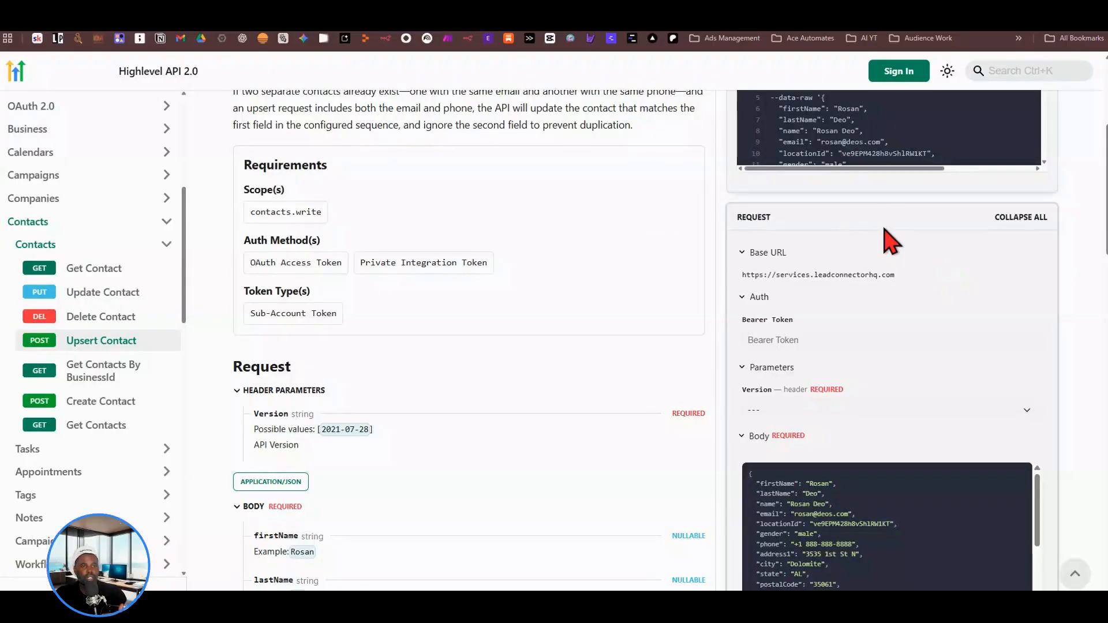
scroll(888, 239, up, 5)
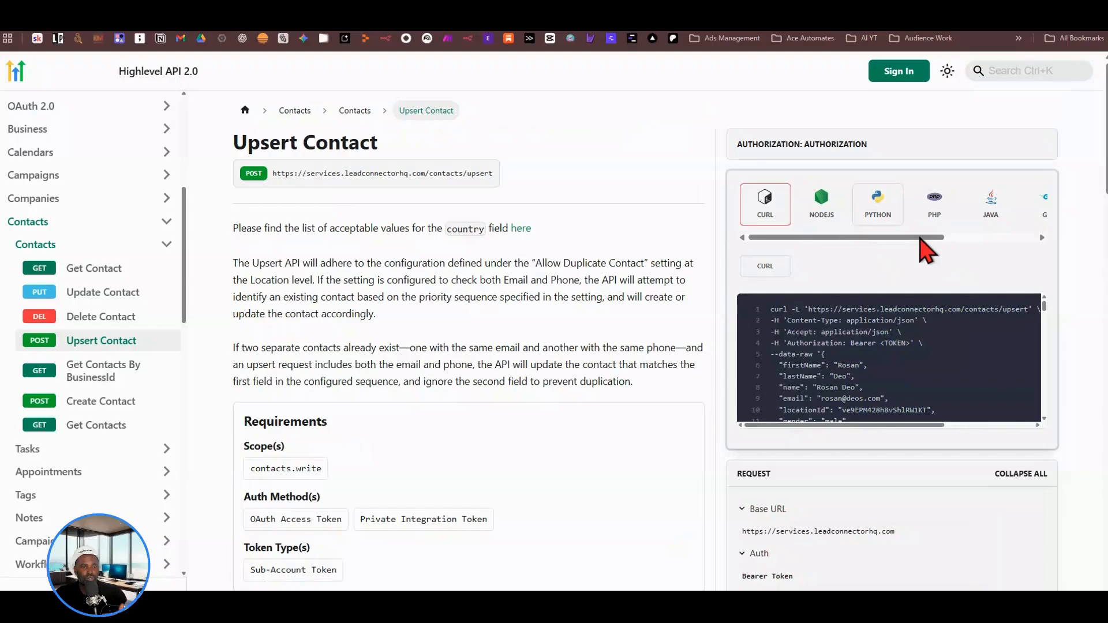
drag(920, 238, 942, 277)
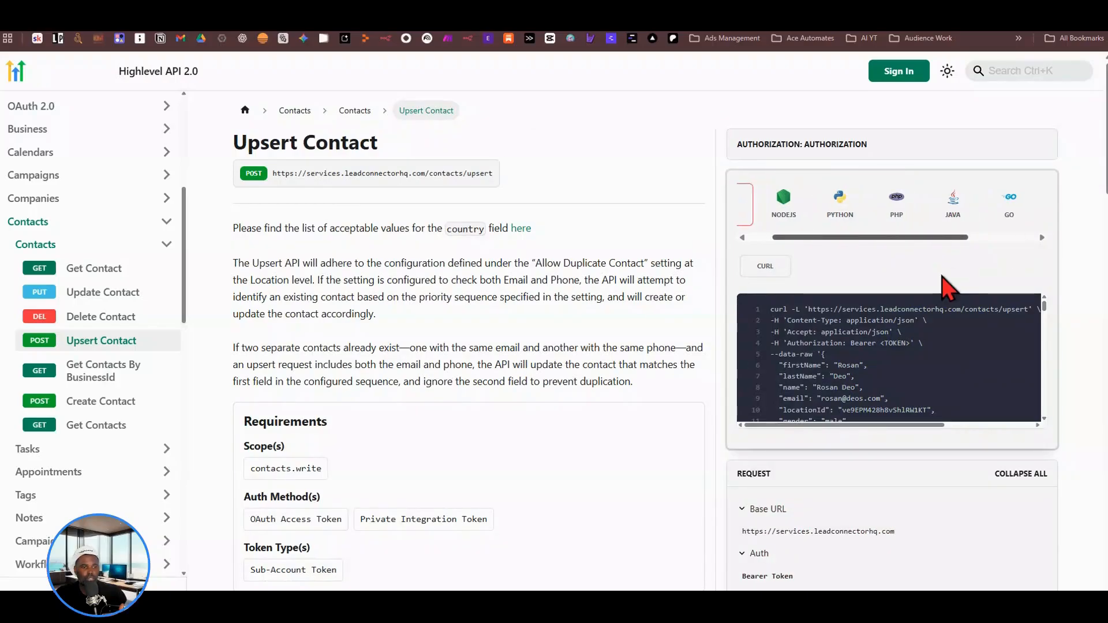
scroll(942, 276, down, 5)
scroll(942, 289, down, 2)
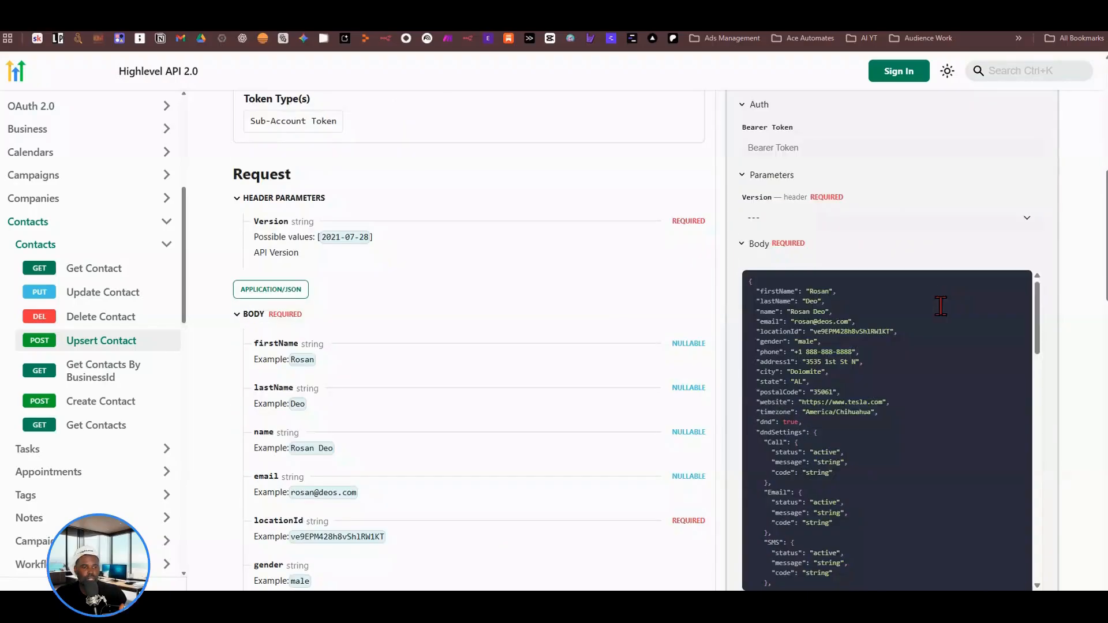
scroll(940, 306, down, 4)
scroll(1006, 394, down, 5)
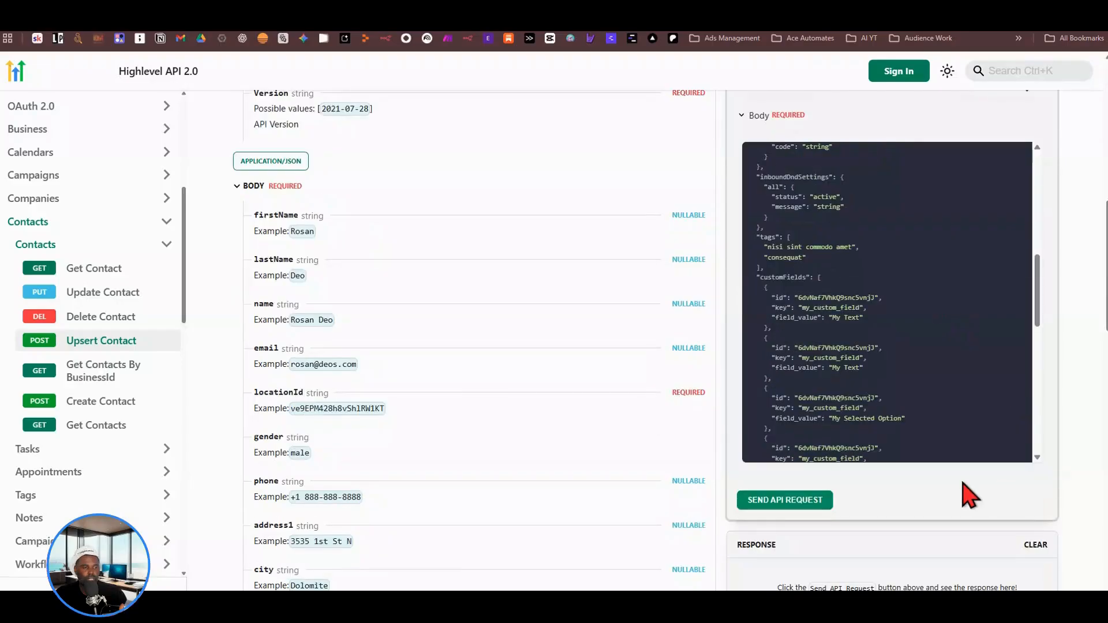
scroll(961, 479, down, 2)
scroll(958, 461, down, 3)
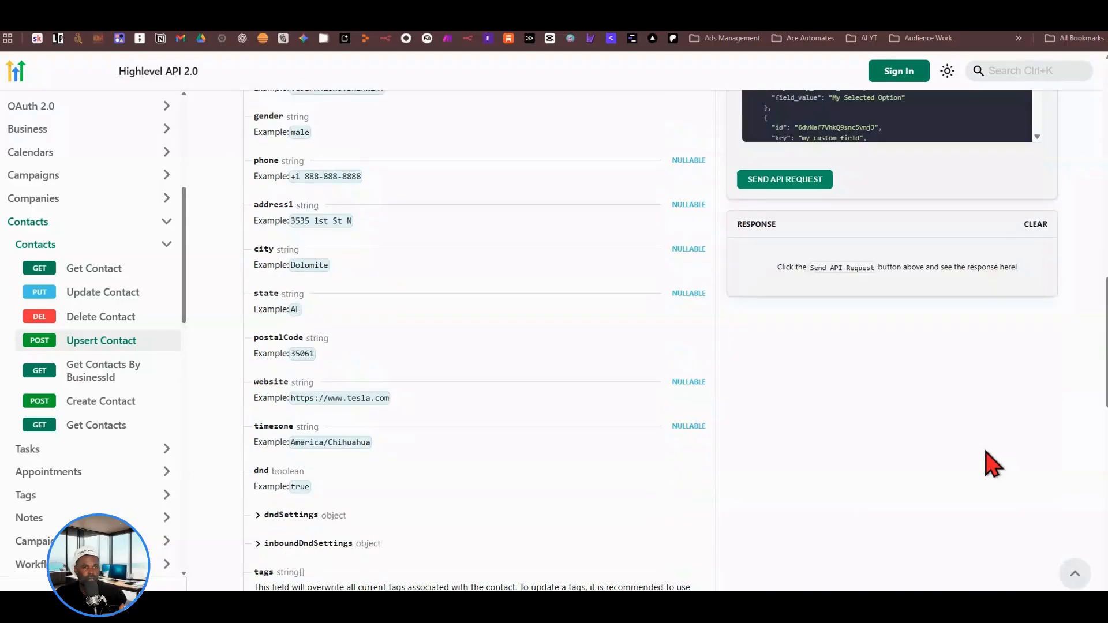
View the Node.js code sample for the Upsert Contact request, then switch the sample back to cURL
scroll(866, 408, up, 12)
scroll(996, 415, up, 2)
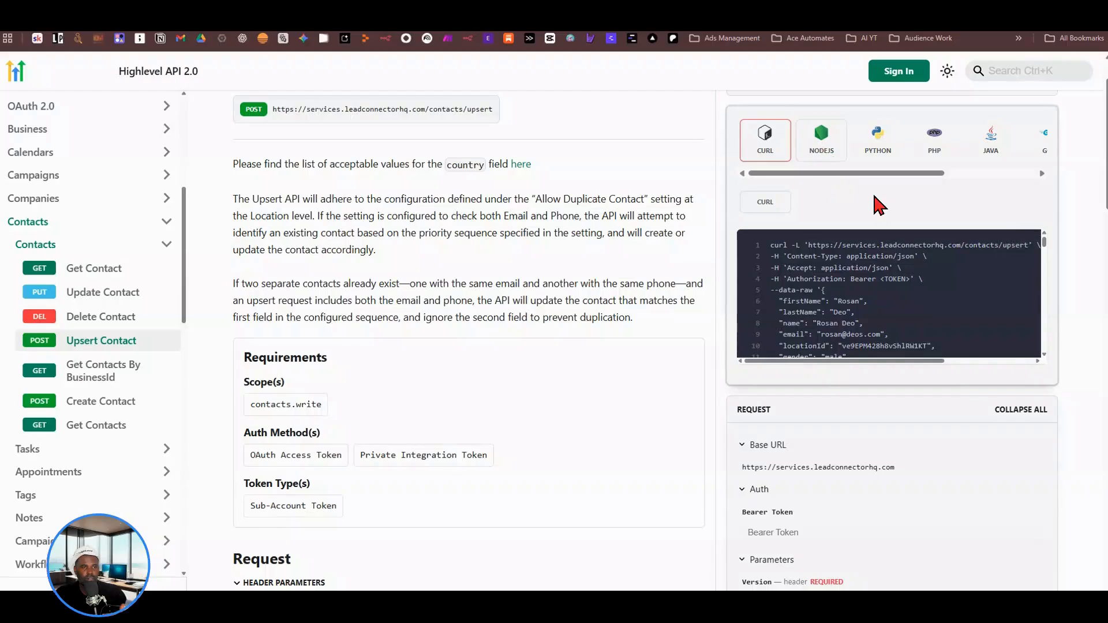
click(821, 140)
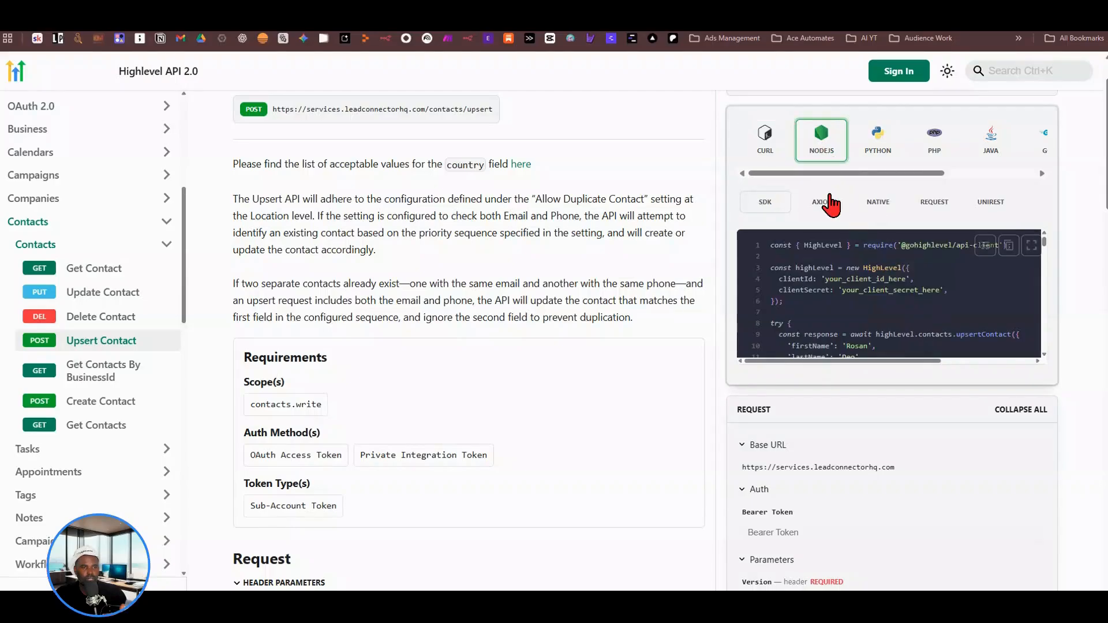
click(770, 144)
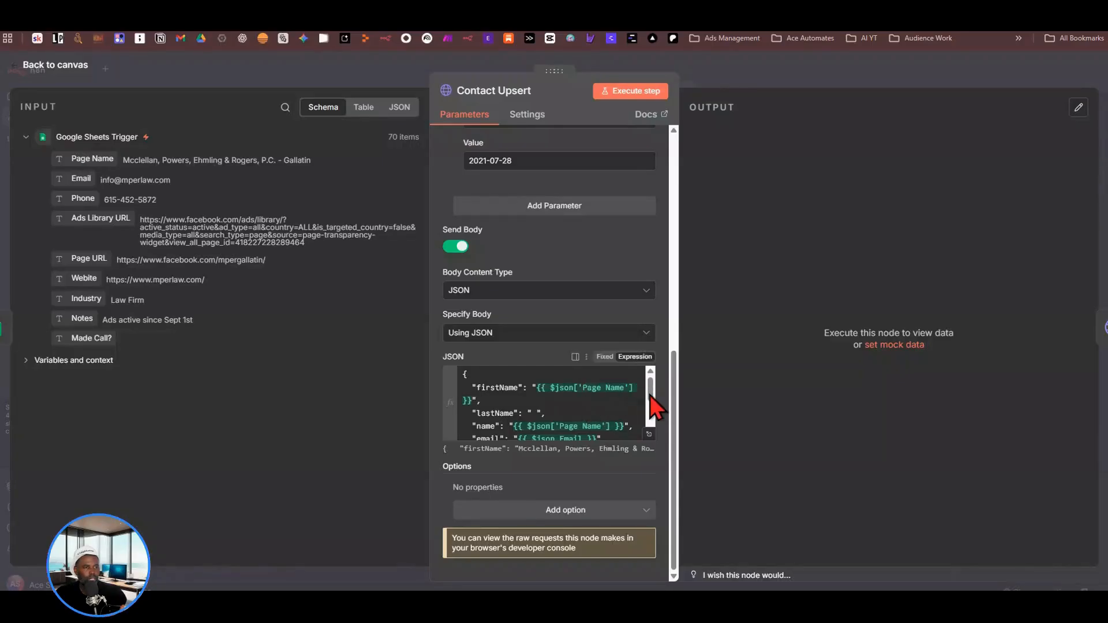
In n8n, review the Contact Upsert node's JSON body, including the name, email, locationId, phone, companyName and website mappings
drag(650, 394, 649, 427)
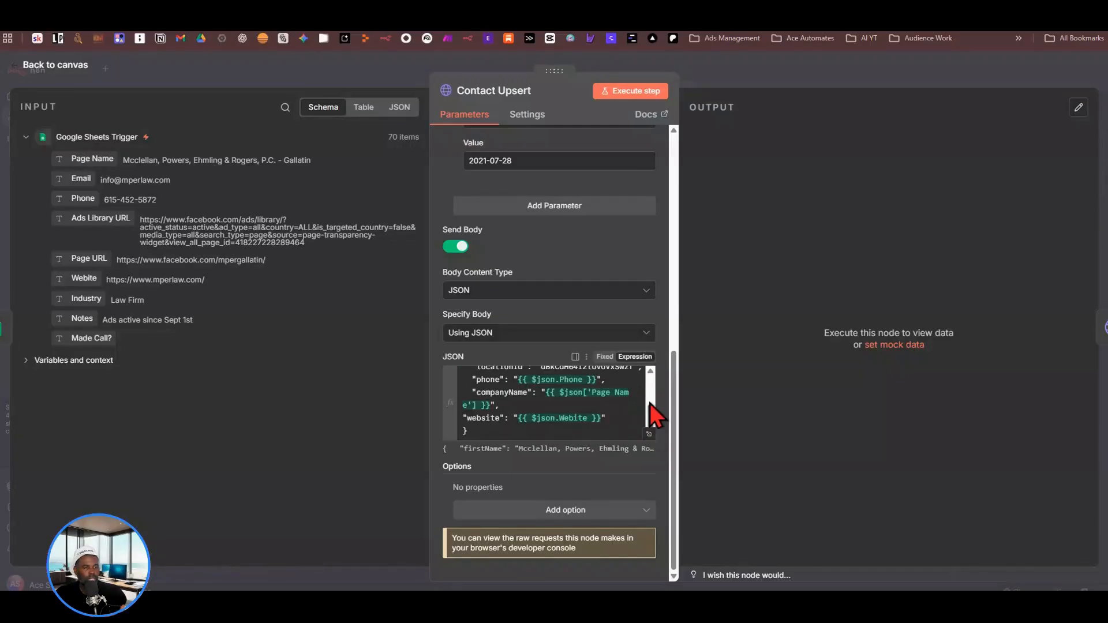
scroll(593, 381, up, 3)
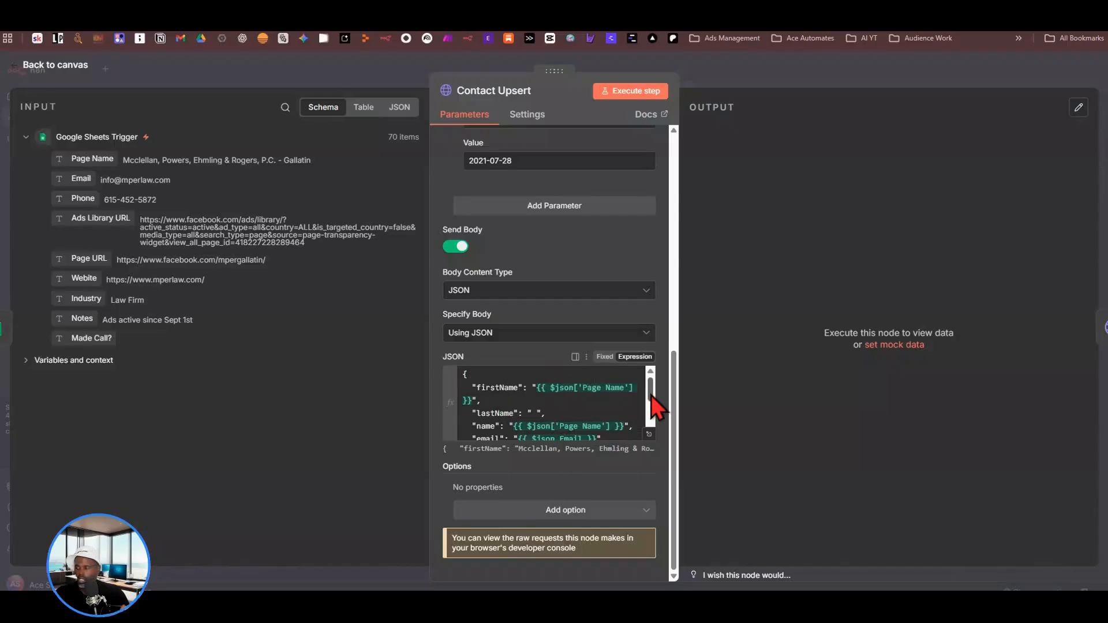
drag(651, 395, 651, 417)
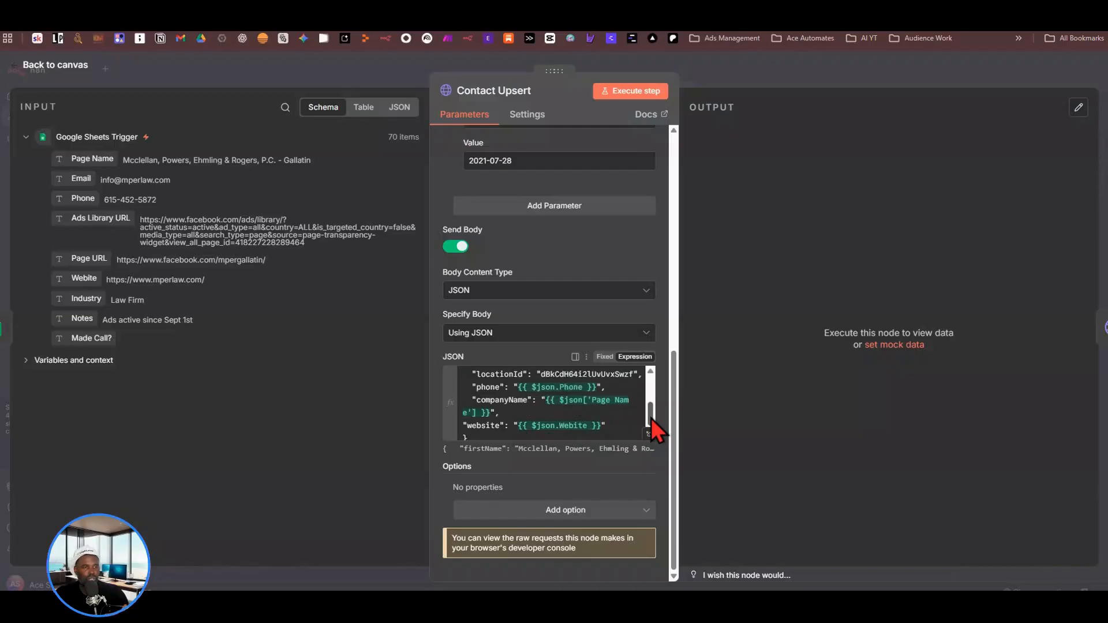
scroll(651, 418, down, 1)
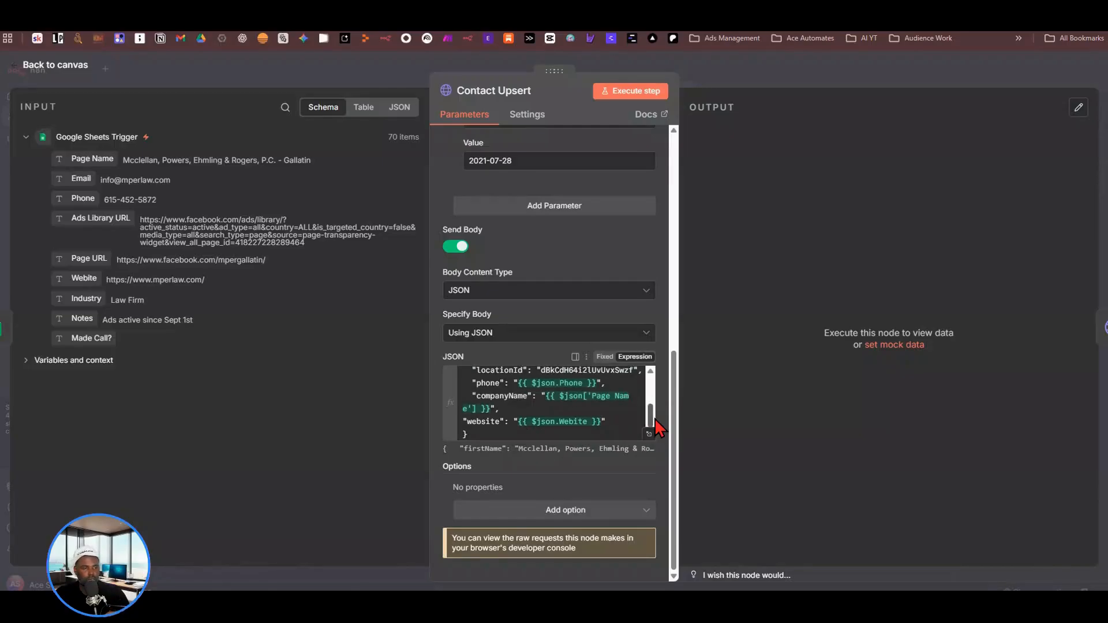
scroll(650, 427, down, 1)
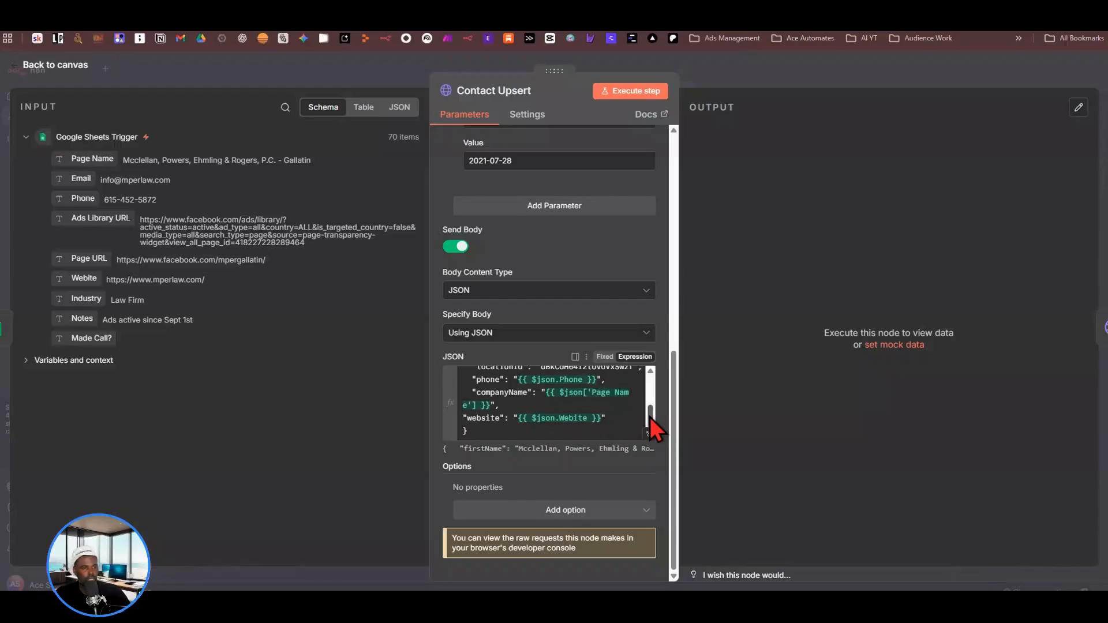
scroll(650, 417, up, 1)
scroll(650, 415, up, 1)
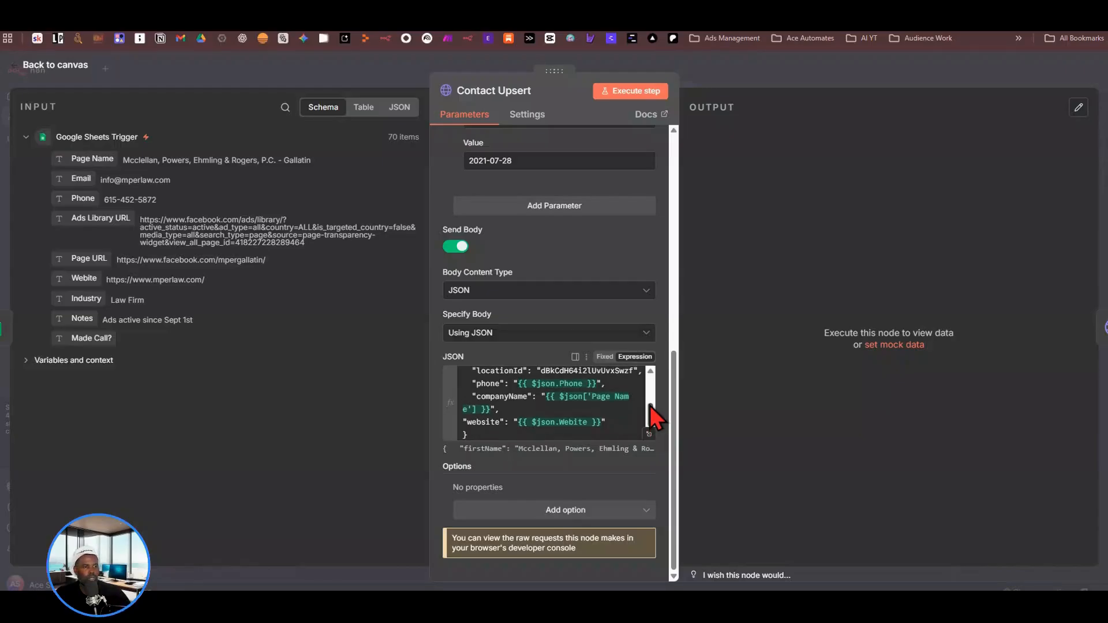
scroll(650, 403, up, 2)
scroll(650, 397, up, 3)
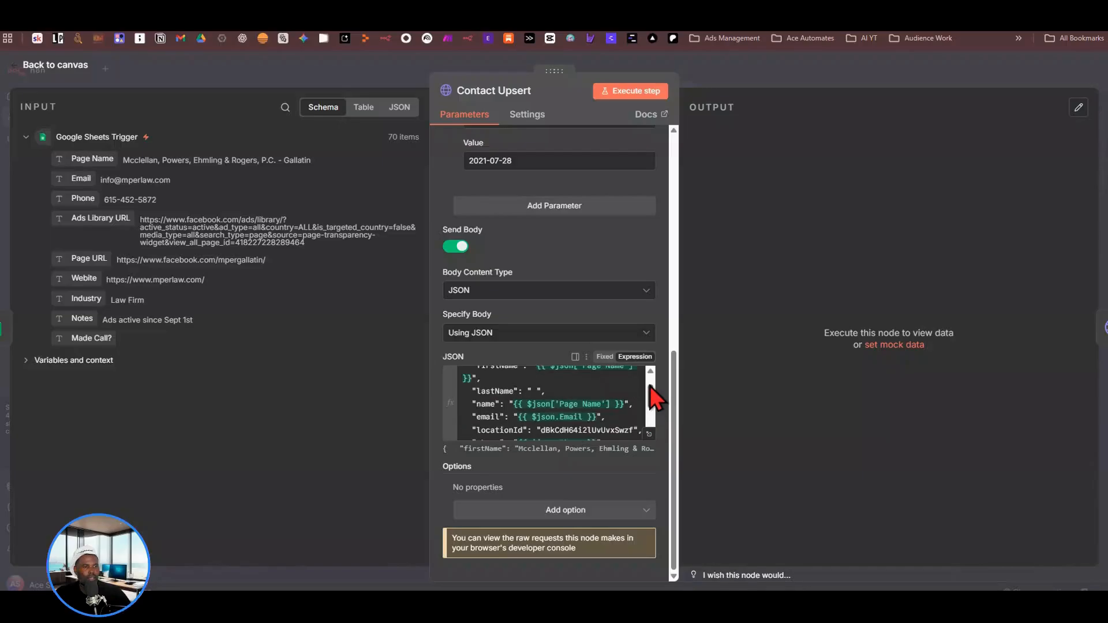
scroll(650, 397, up, 2)
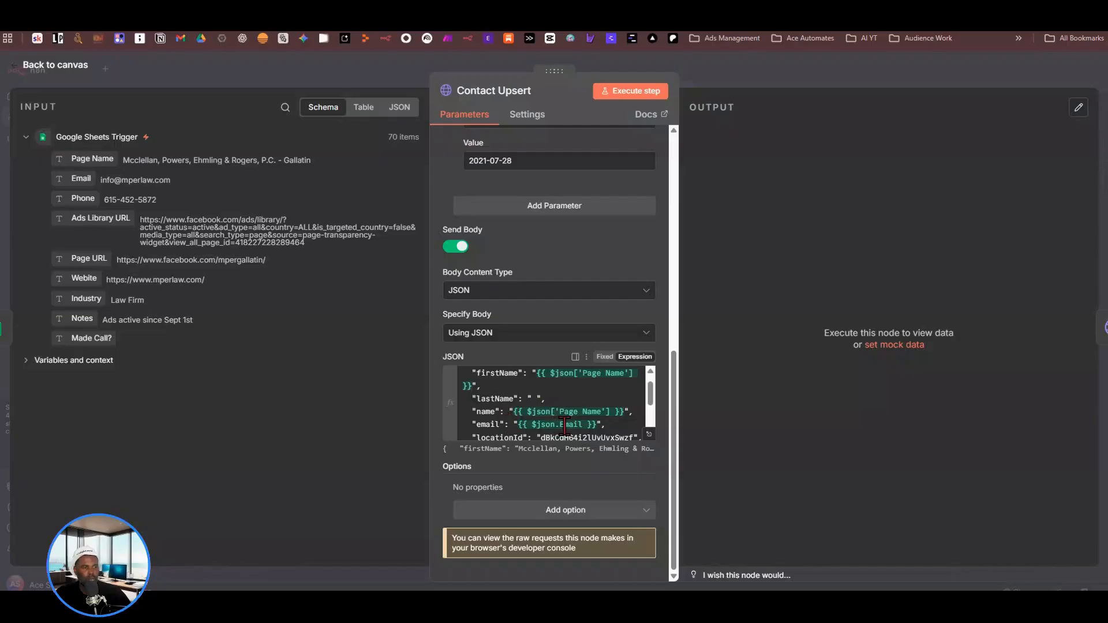
Go over the Contact Upsert JSON body again, from the firstName expression down to the website expression
scroll(649, 399, down, 1)
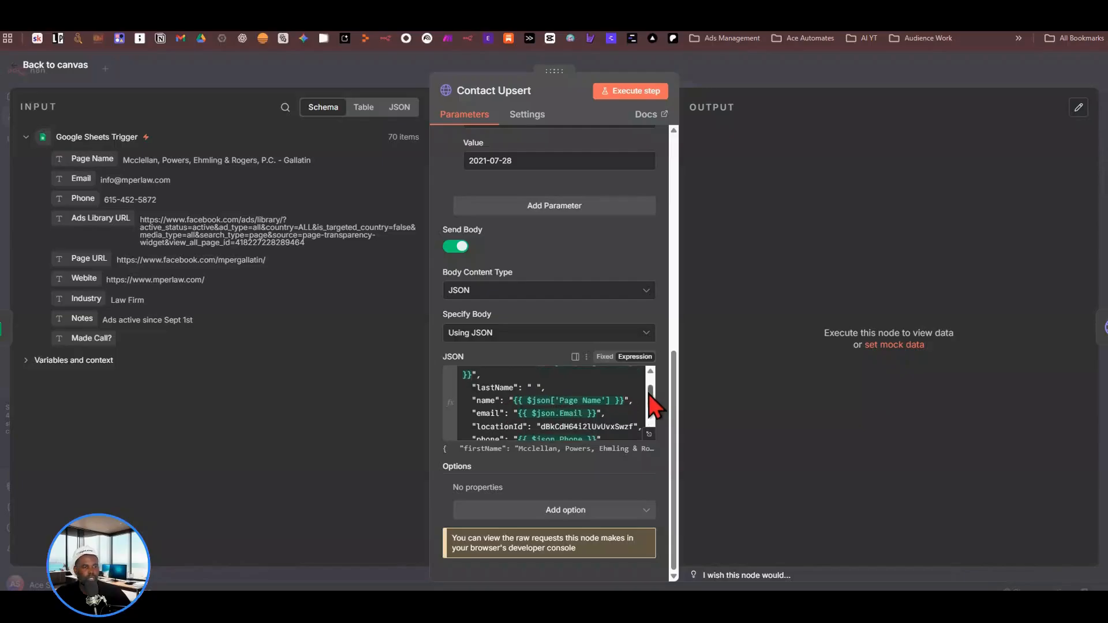
scroll(576, 390, up, 1)
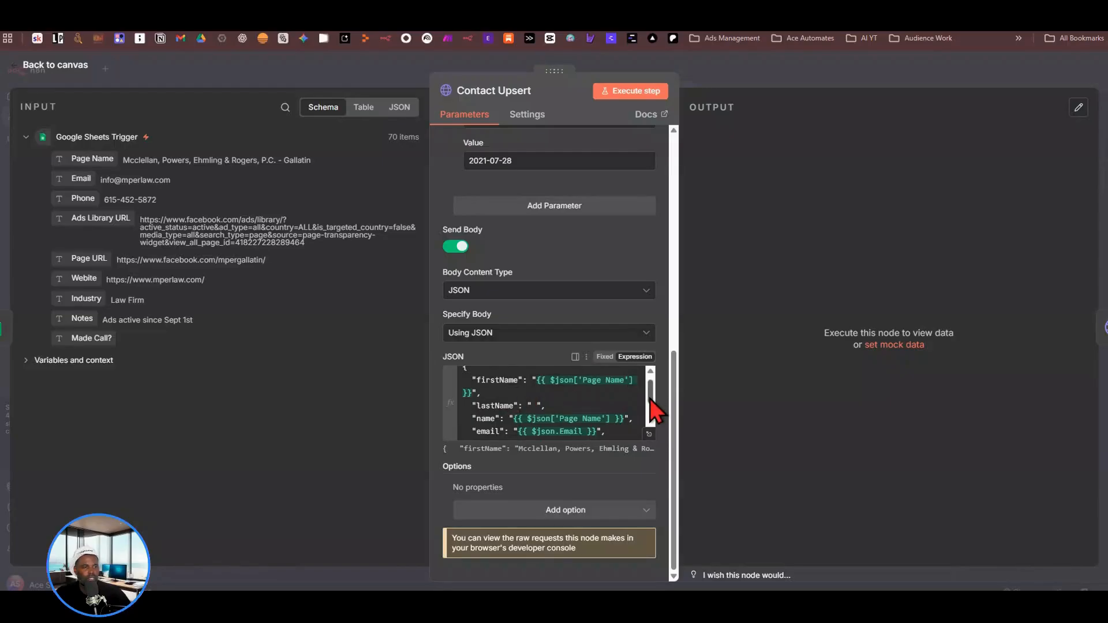
drag(650, 400, 650, 405)
scroll(651, 404, down, 1)
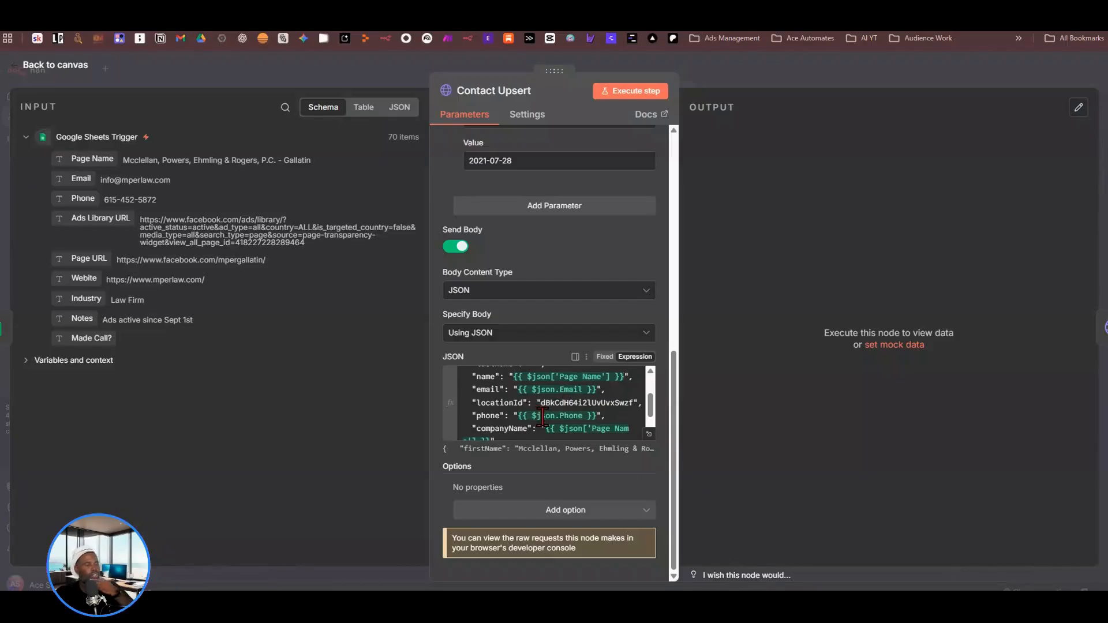
mouse_move(542, 416)
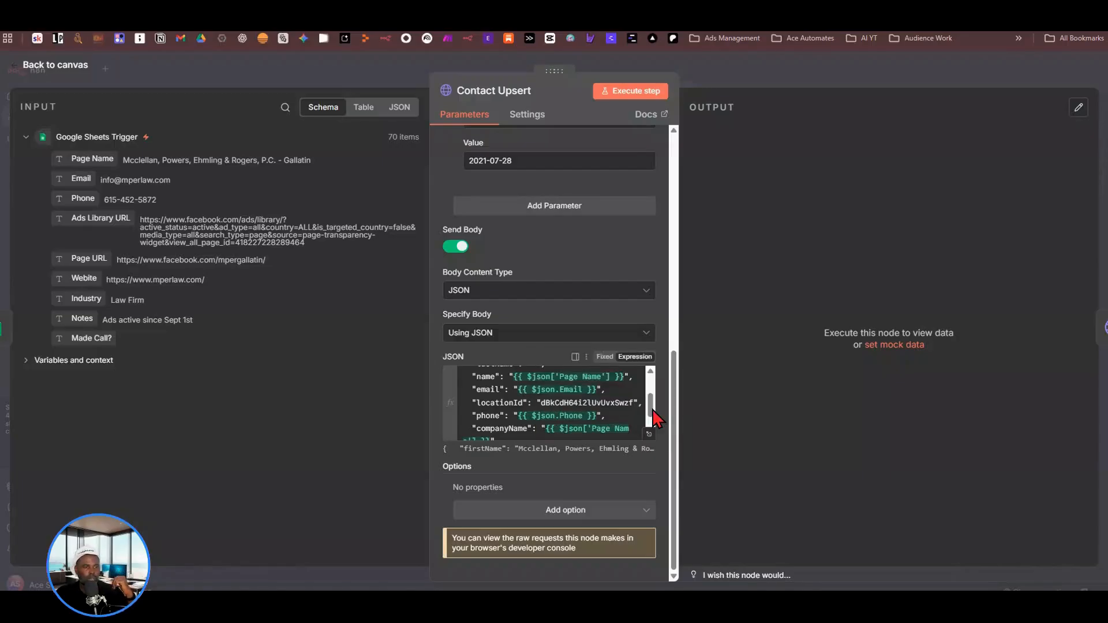
scroll(653, 421, down, 2)
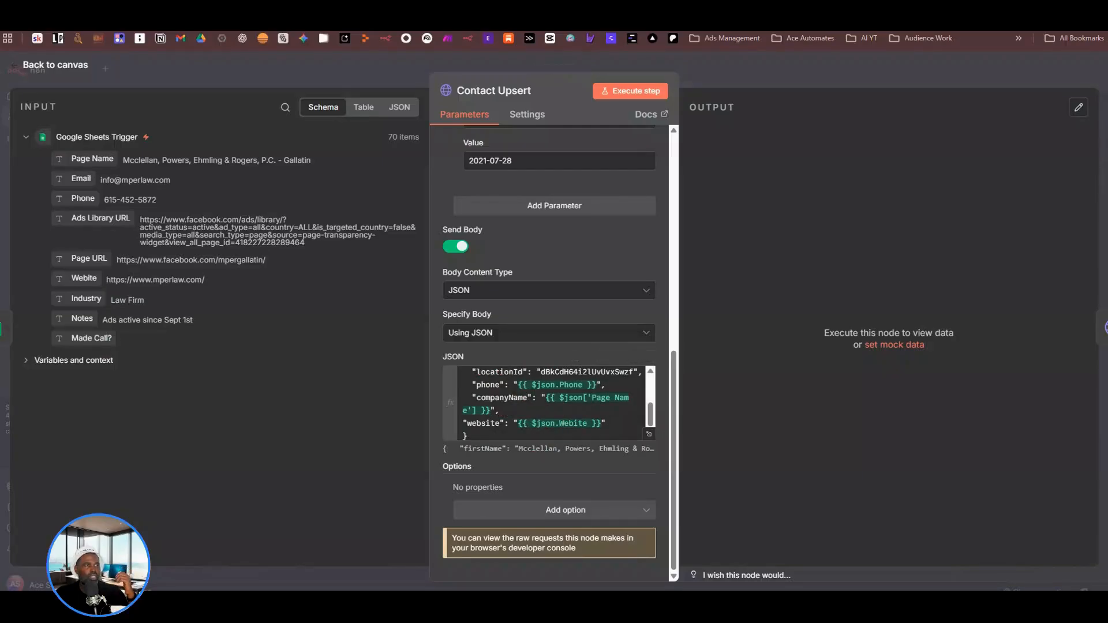
Switch to the HighLevel documentation and highlight the example Upsert Contact body from its opening brace through the Call entry in dndSettings
key(ctrl+Tab)
scroll(730, 353, down, 5)
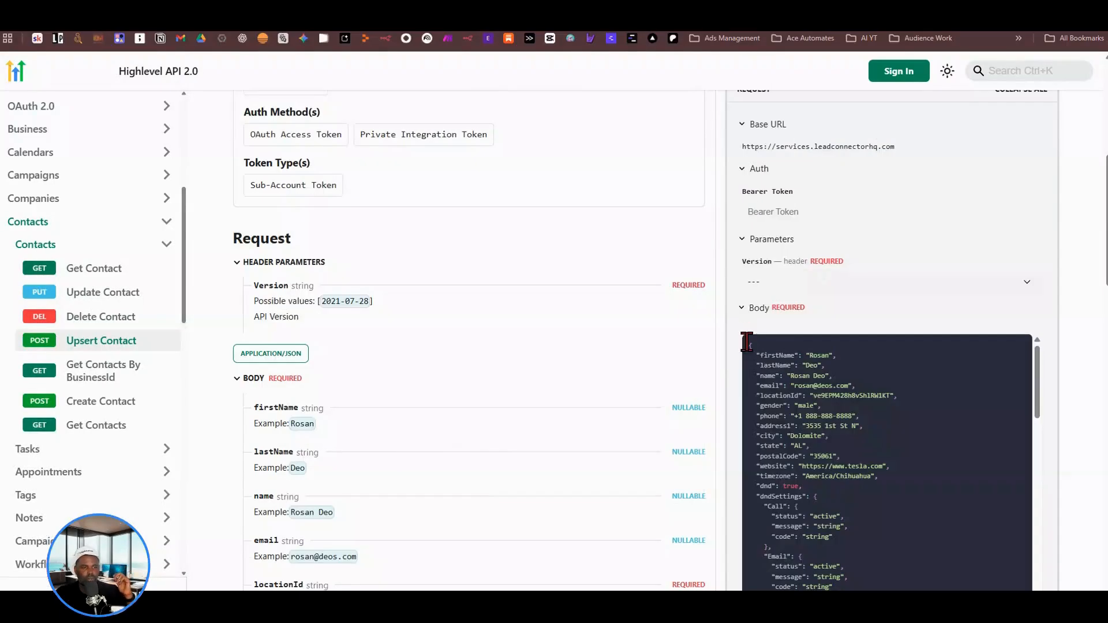
drag(747, 342, 795, 378)
drag(827, 425, 841, 472)
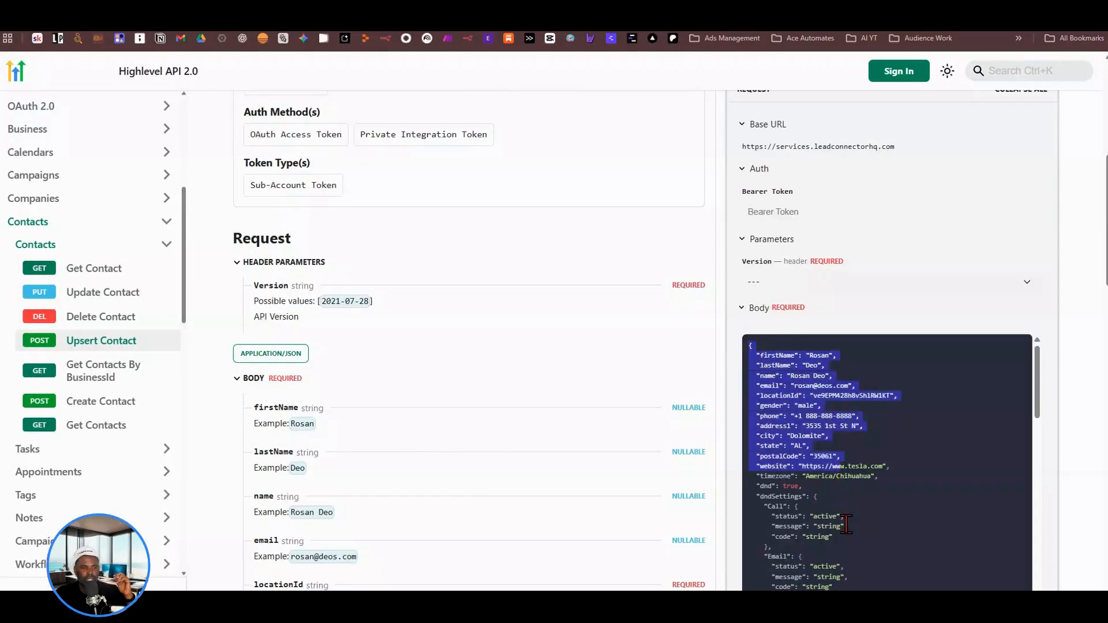
drag(846, 525, 886, 522)
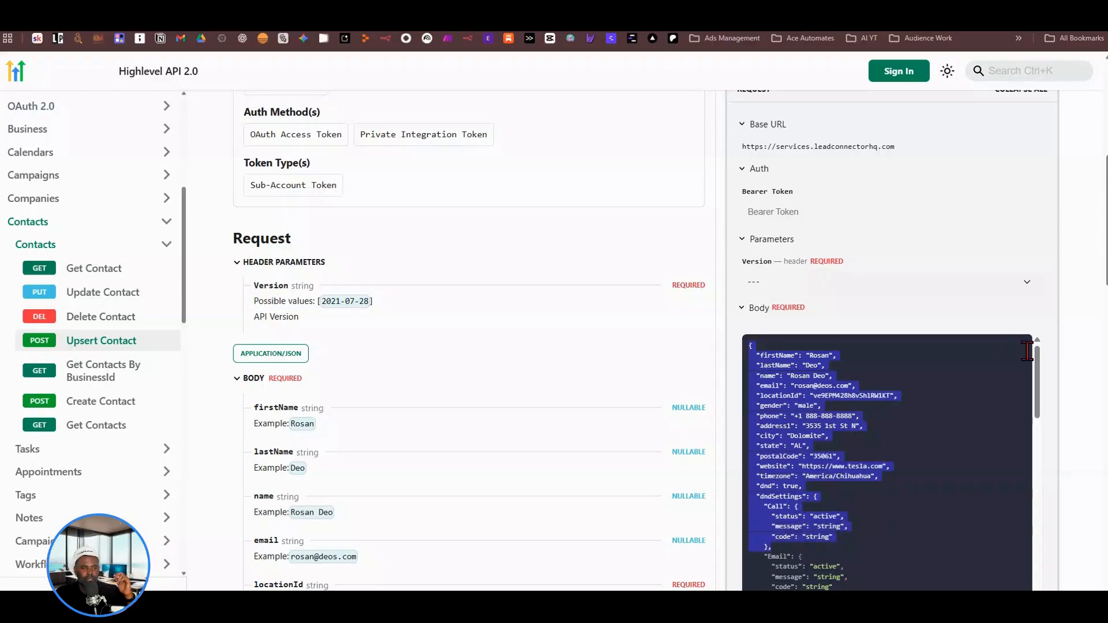
Look through the other dndSettings channels in the example body, and highlight only the contact fields from firstName to timezone
scroll(1001, 397, down, 3)
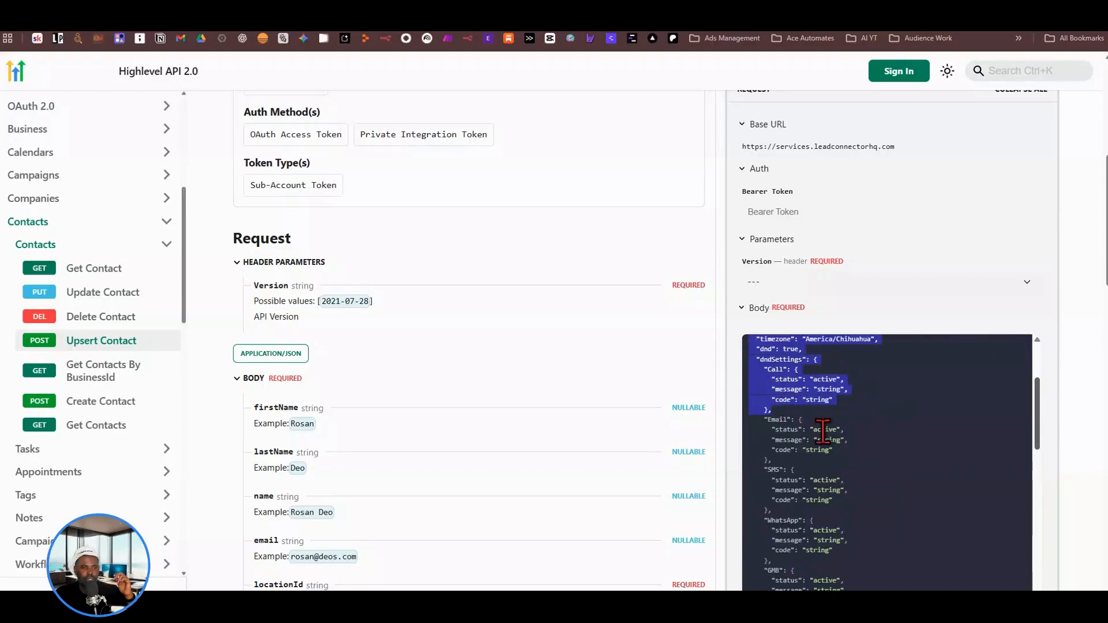
scroll(774, 442, down, 1)
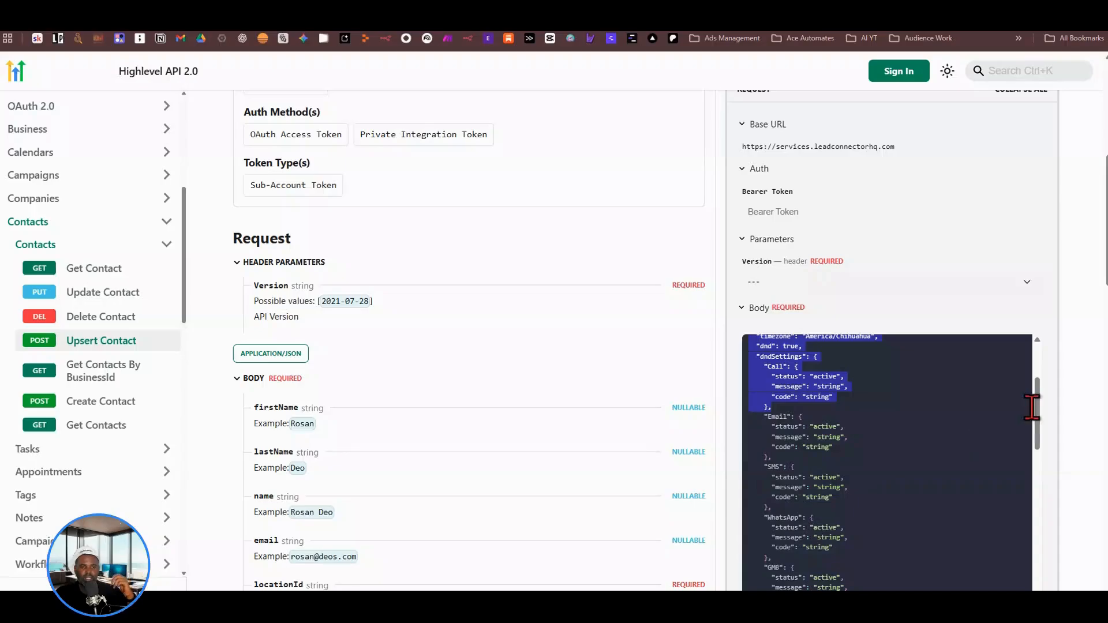
scroll(1038, 404, up, 1)
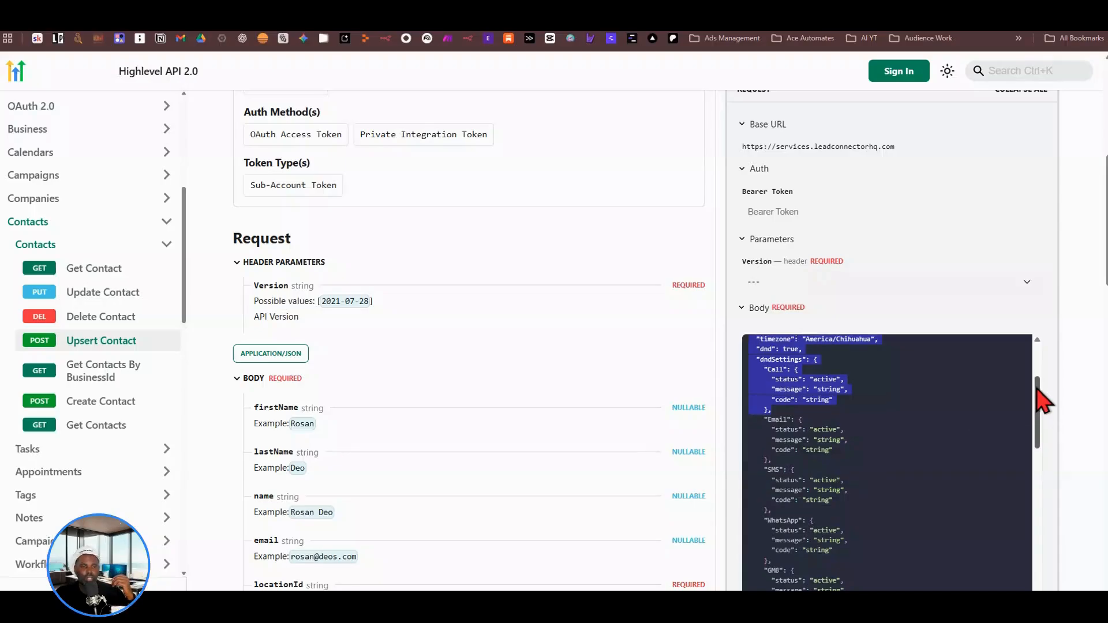
scroll(1038, 392, up, 3)
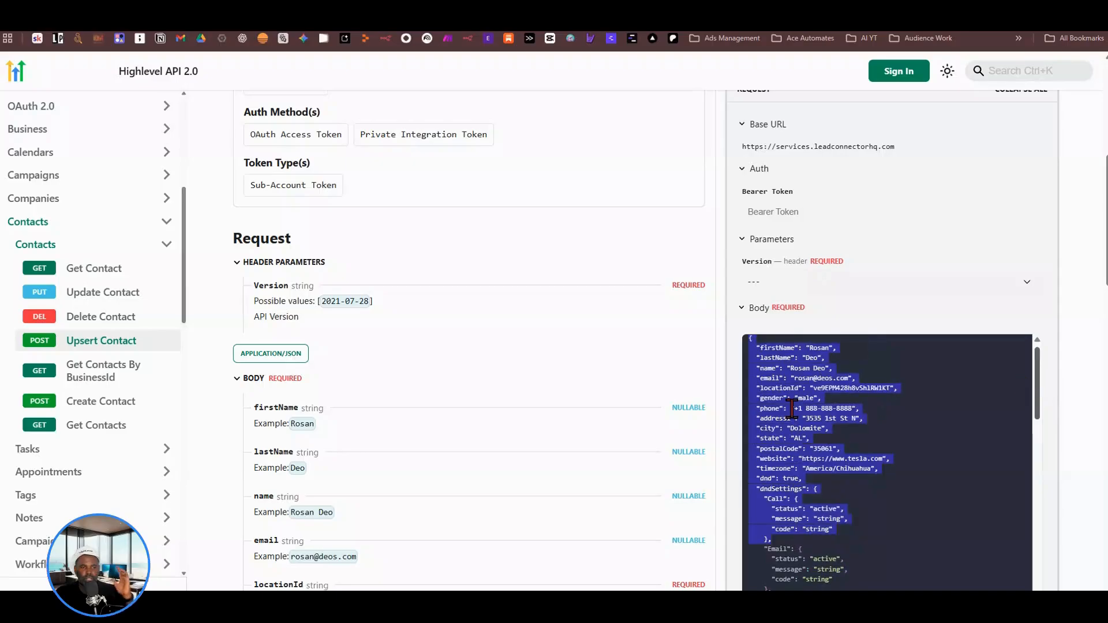
scroll(792, 410, up, 1)
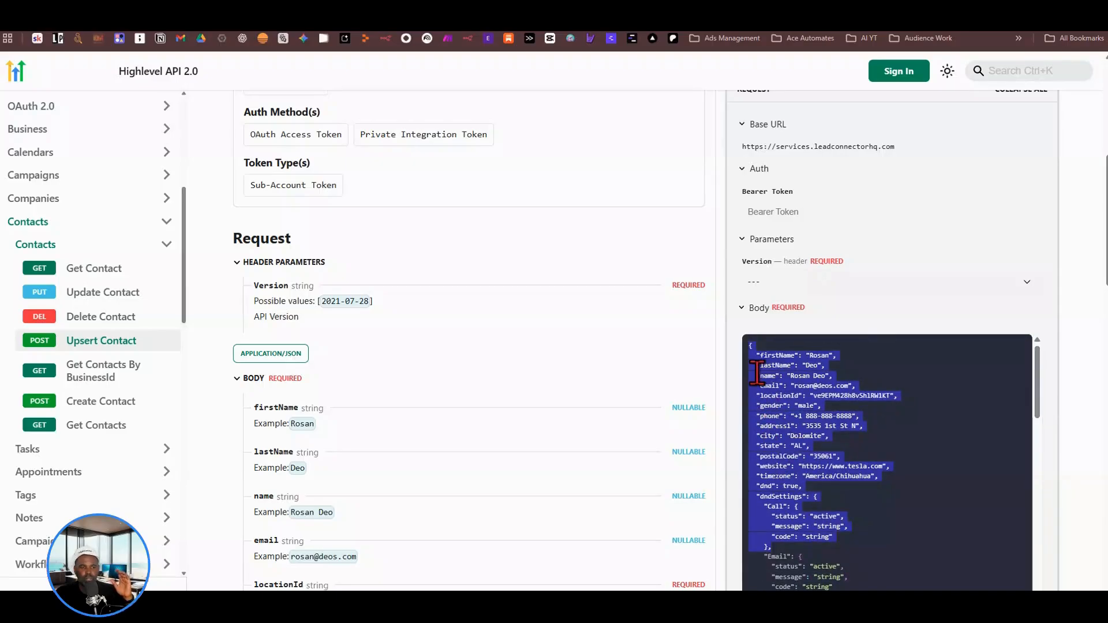
click(795, 472)
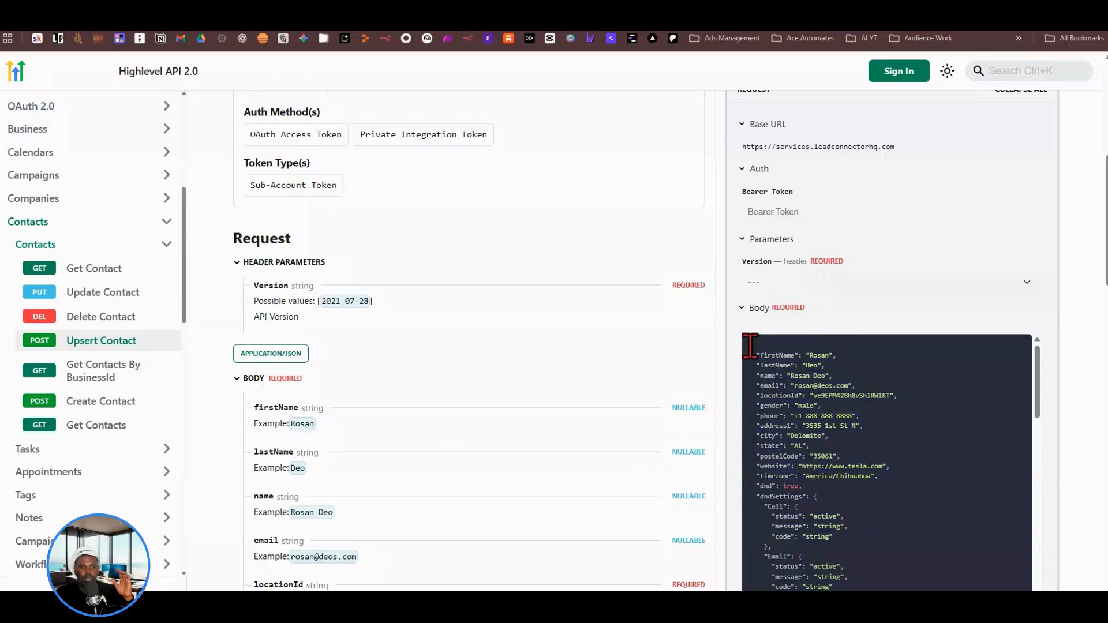
drag(750, 344, 924, 473)
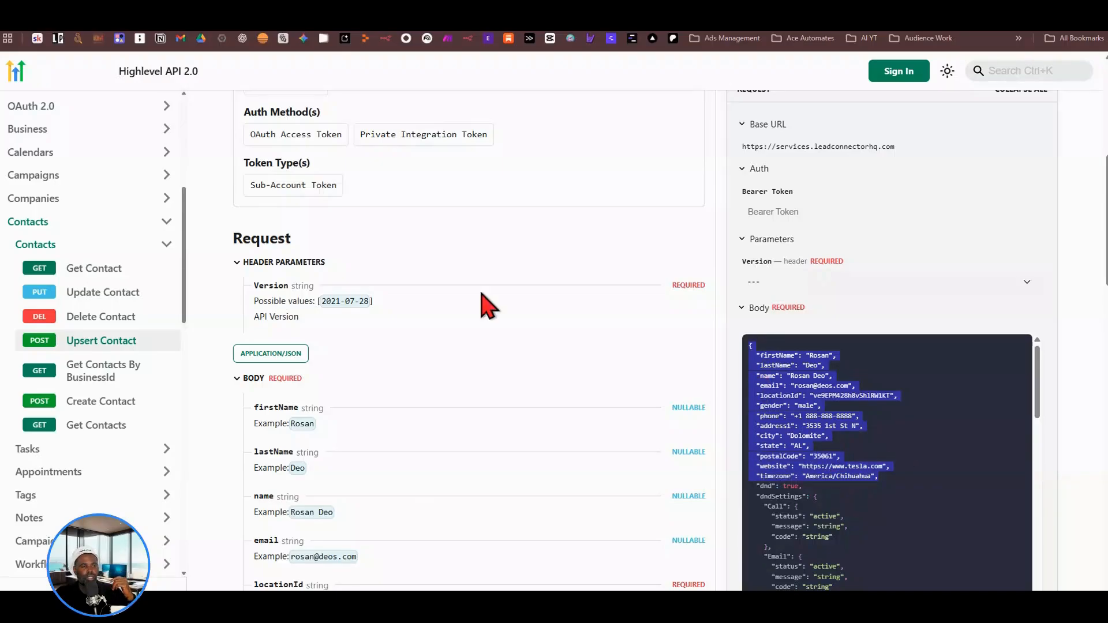
Switch back to n8n, execute the Contact Upsert node, and return to the workflow canvas
key(ctrl+Tab)
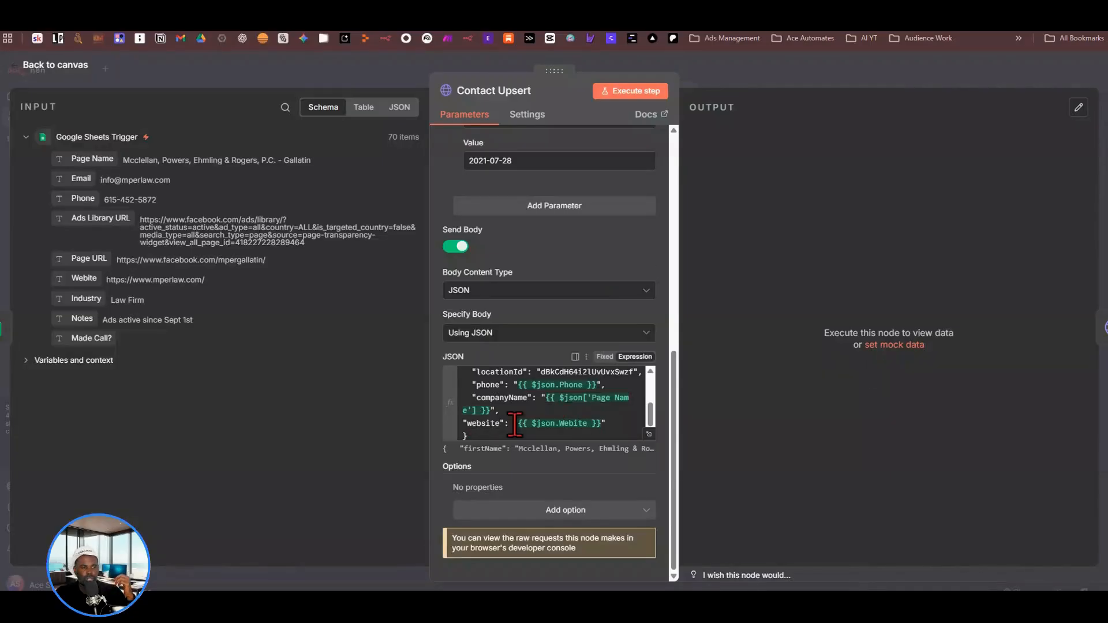
scroll(514, 424, up, 5)
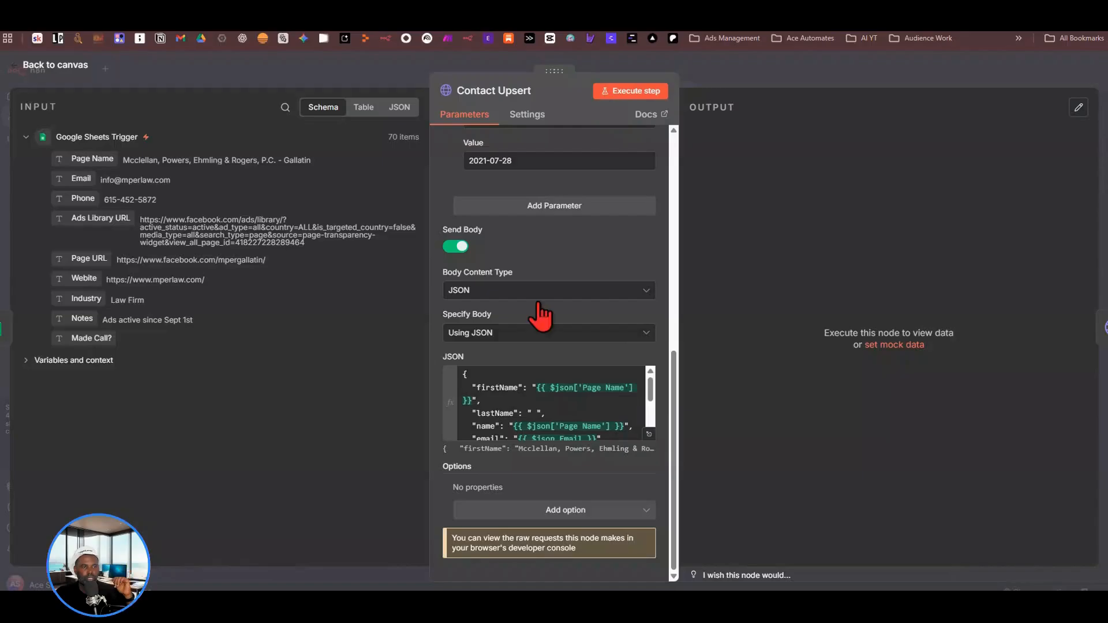
click(609, 92)
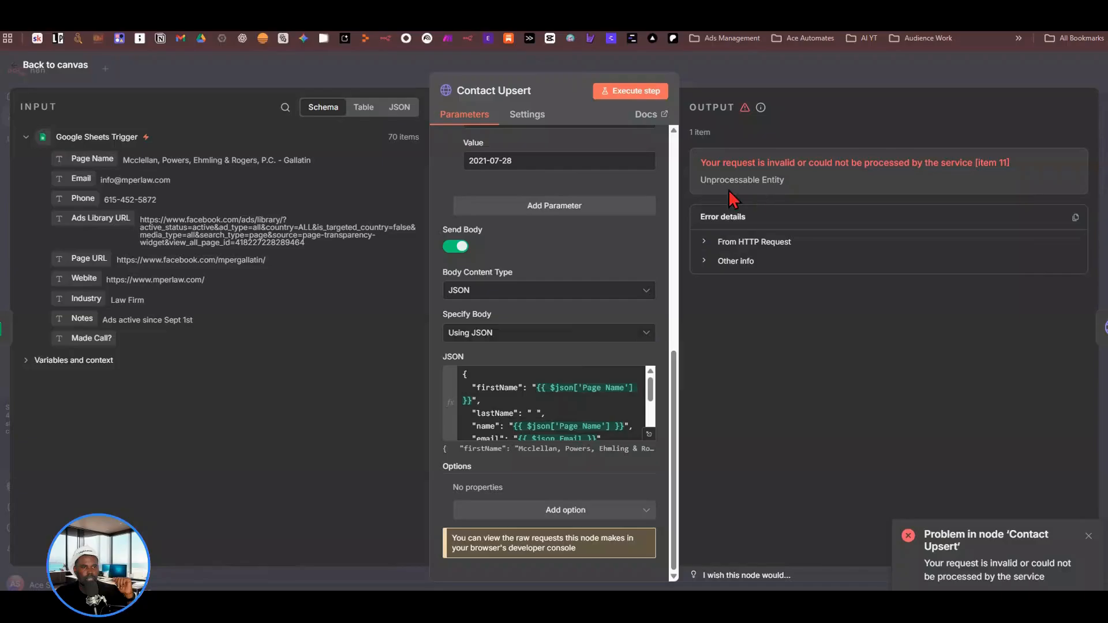
click(687, 80)
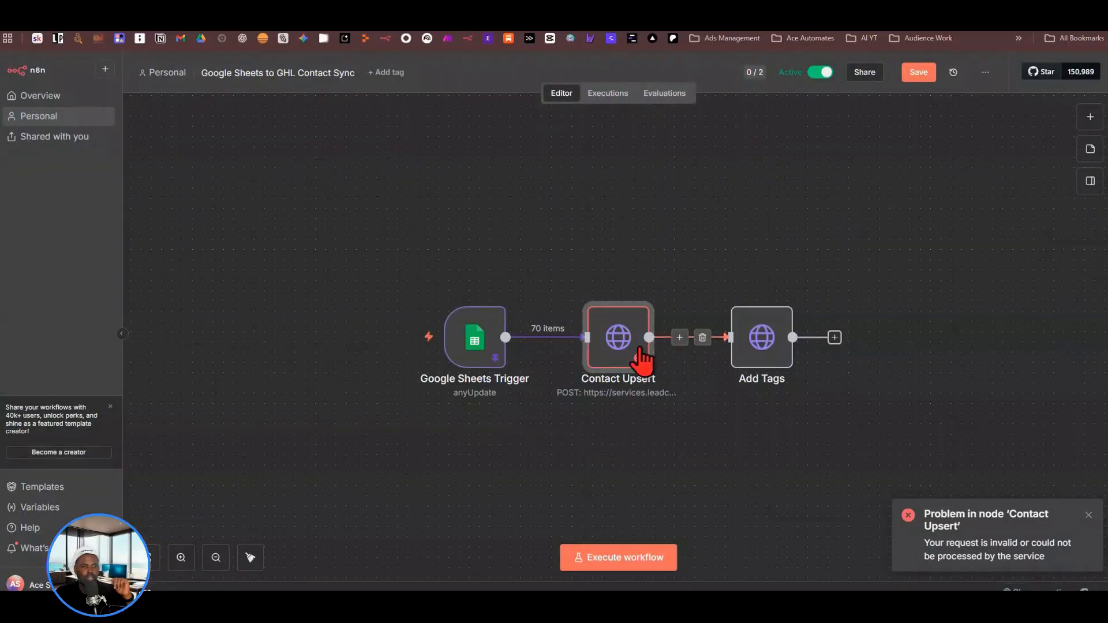
Open the Add Tags node, and switch to the Add Tags endpoint page in HighLevel's Contacts documentation
click(759, 362)
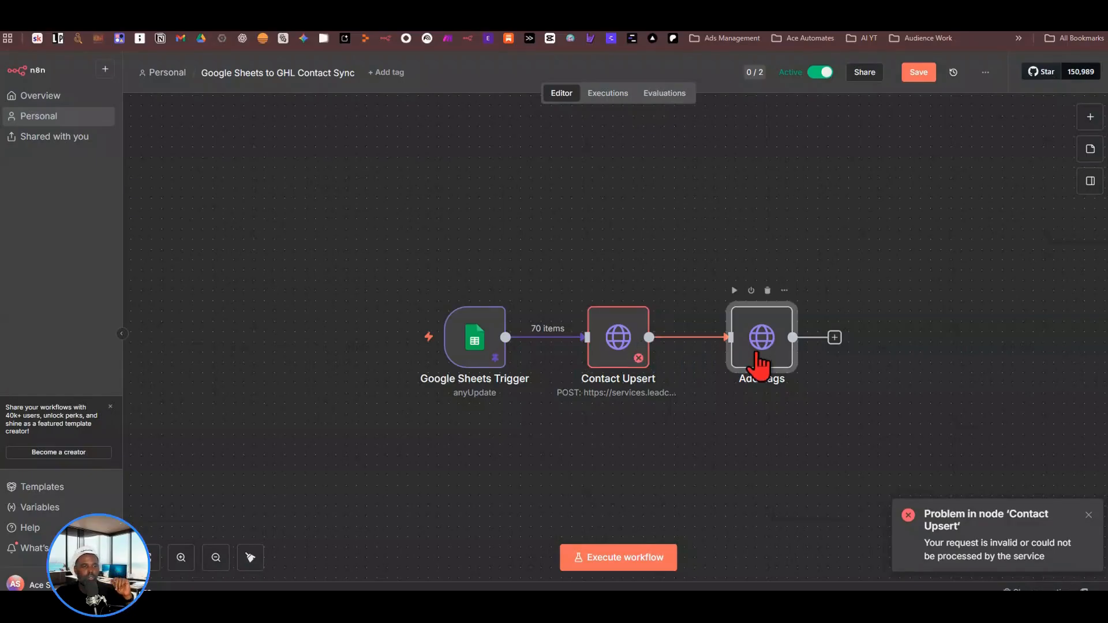
double_click(760, 360)
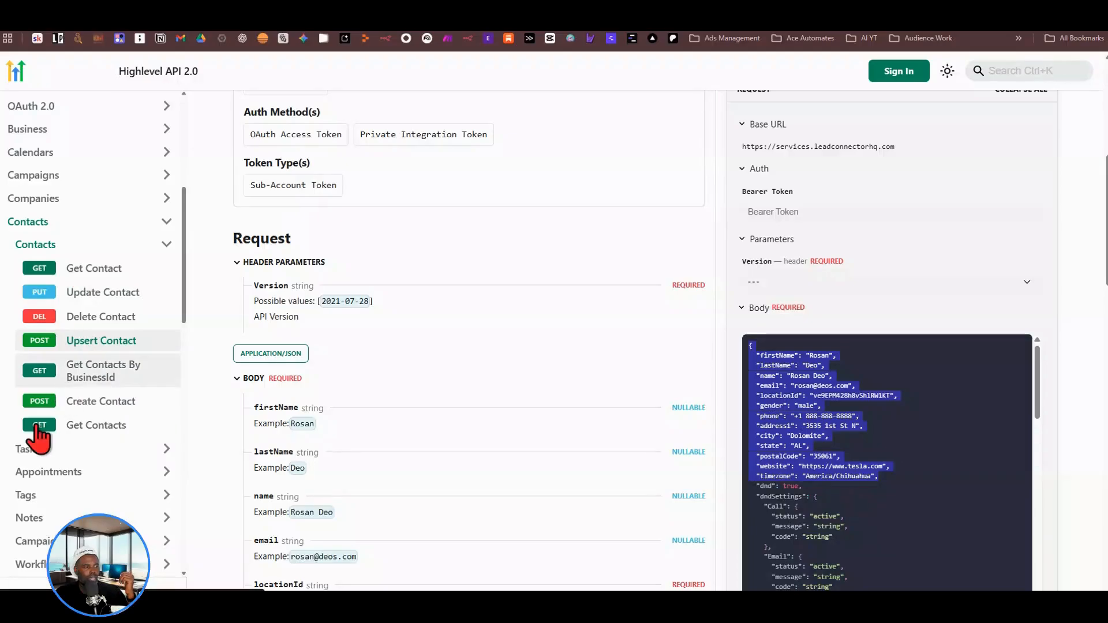
scroll(38, 445, down, 1)
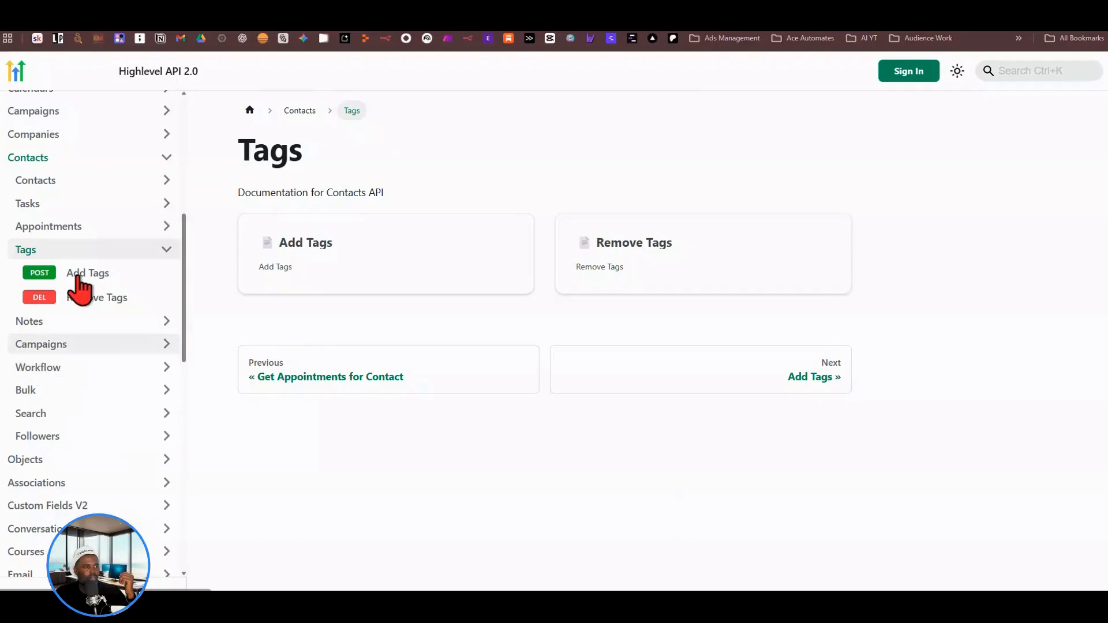
click(77, 277)
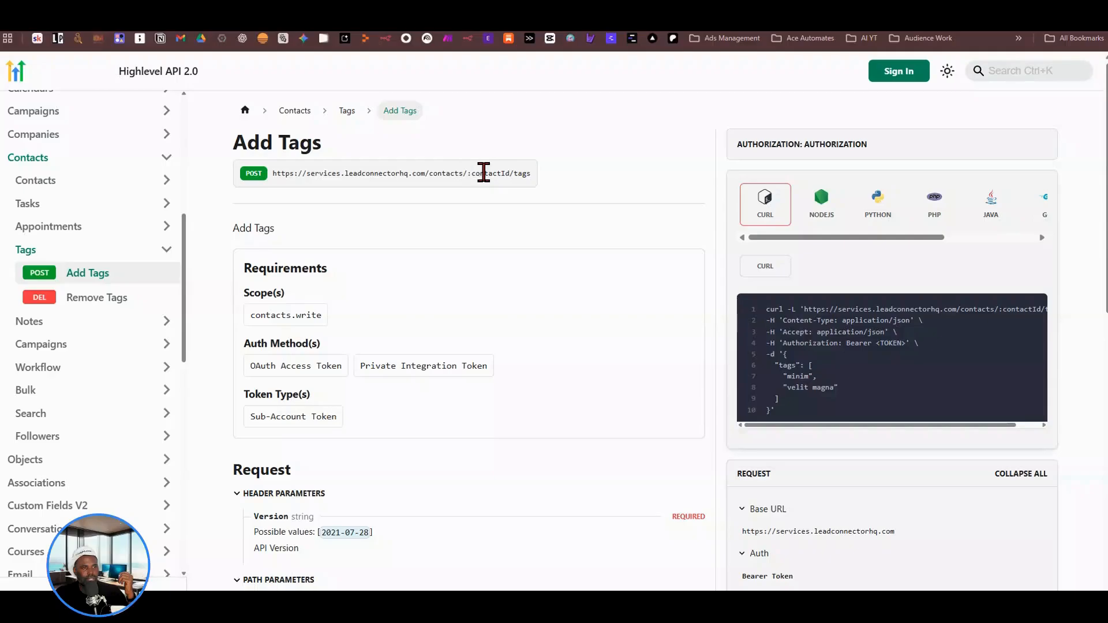
Examine the Add Tags endpoint's contactId path parameter, bearer token, Version header and tags array body
double_click(508, 172)
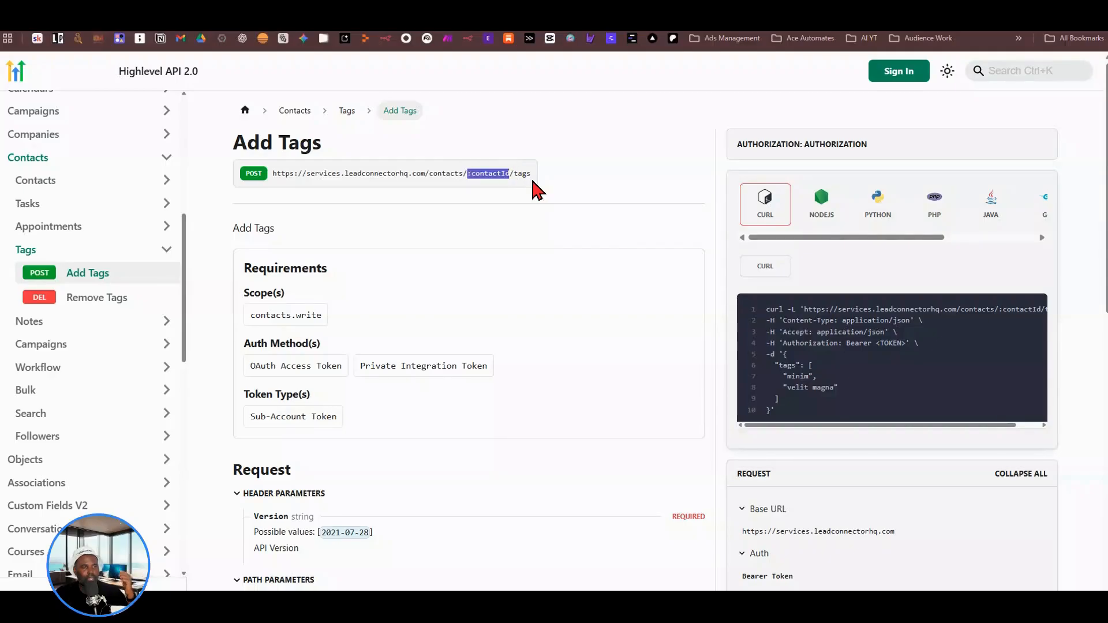
scroll(413, 345, down, 3)
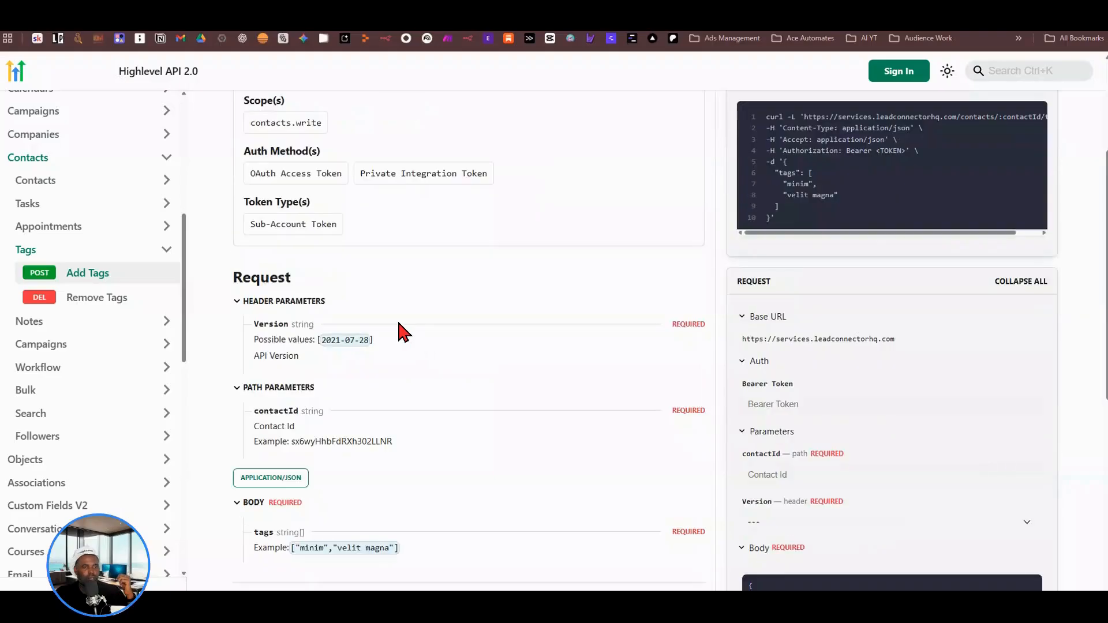
scroll(600, 329, down, 2)
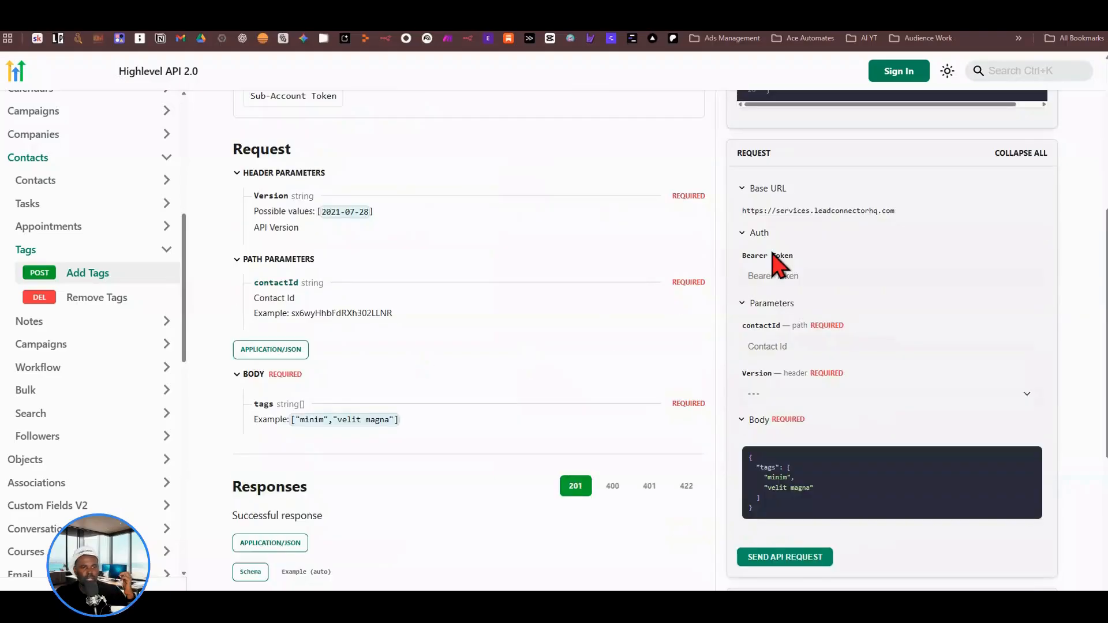
click(781, 279)
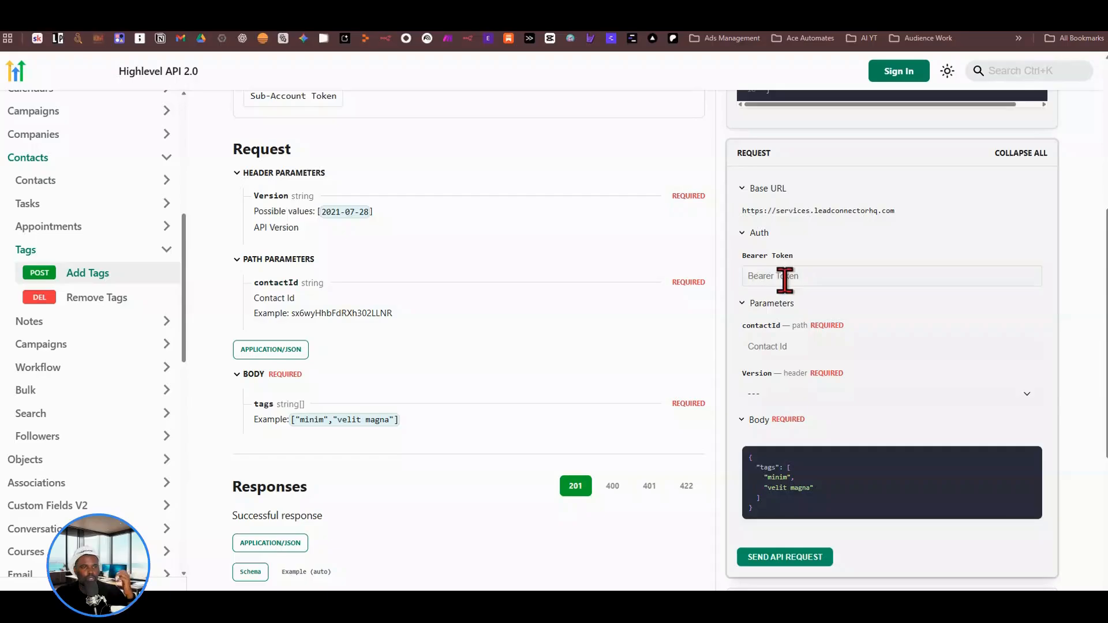
scroll(771, 381, down, 1)
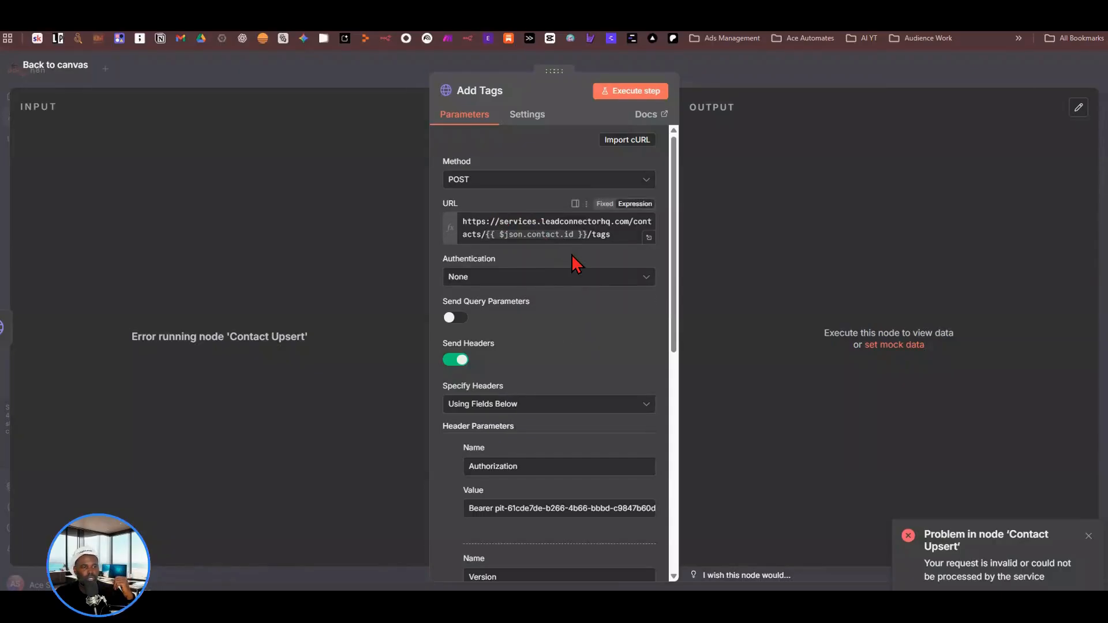
In n8n's Add Tags node, add "cold email outreach" after "running meta ads" in the JSON body's tags array
scroll(571, 271, down, 5)
scroll(490, 399, down, 2)
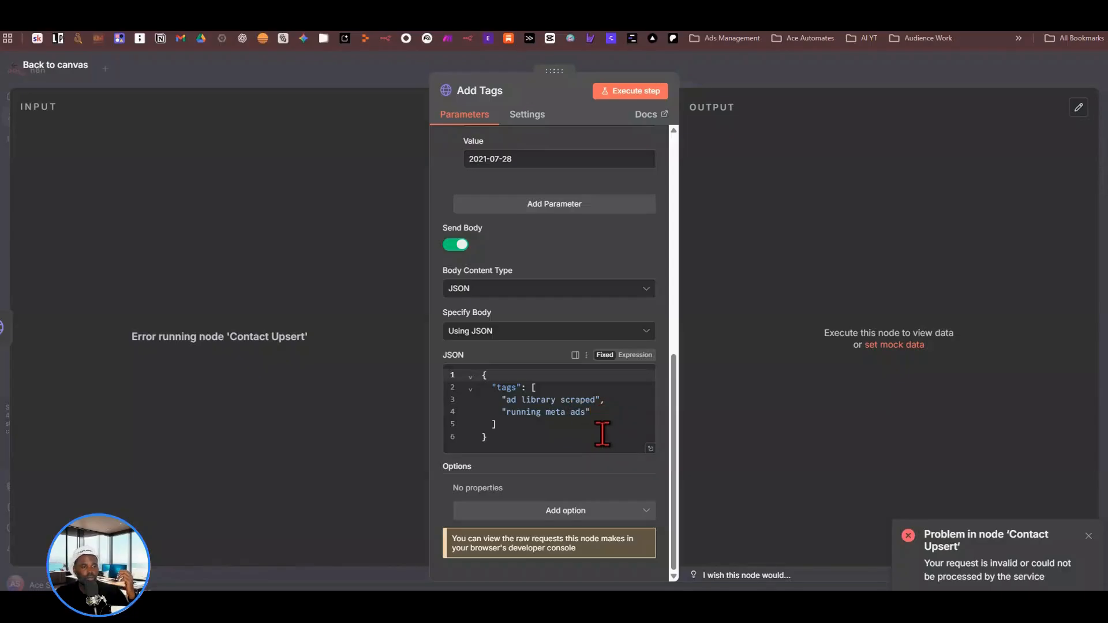
click(624, 432)
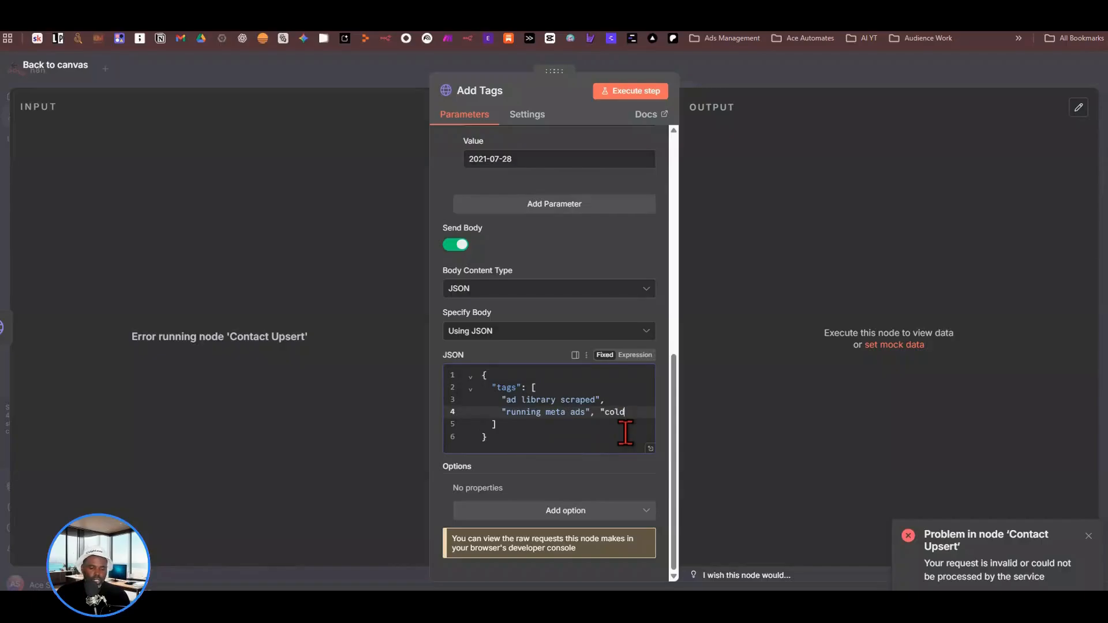
text(, "cold email)
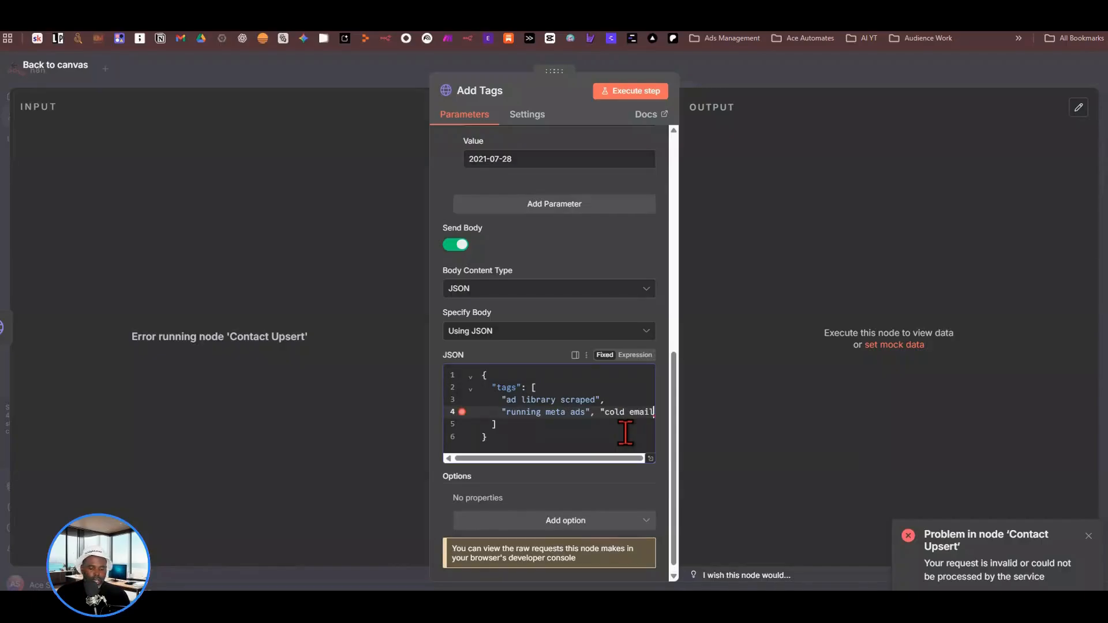
text( our)
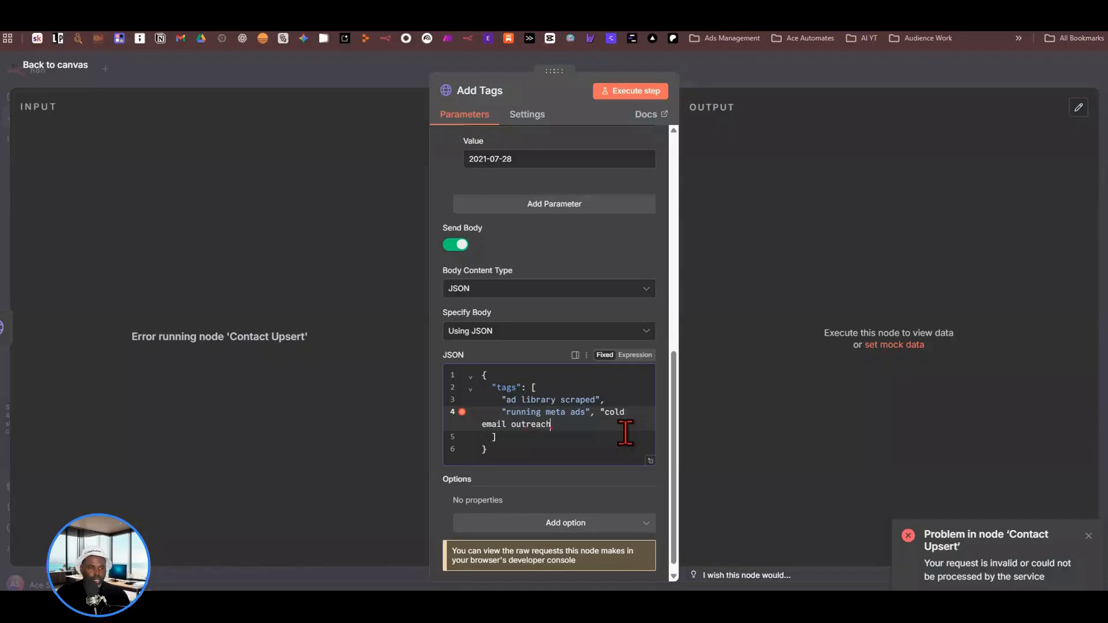
text(reach")
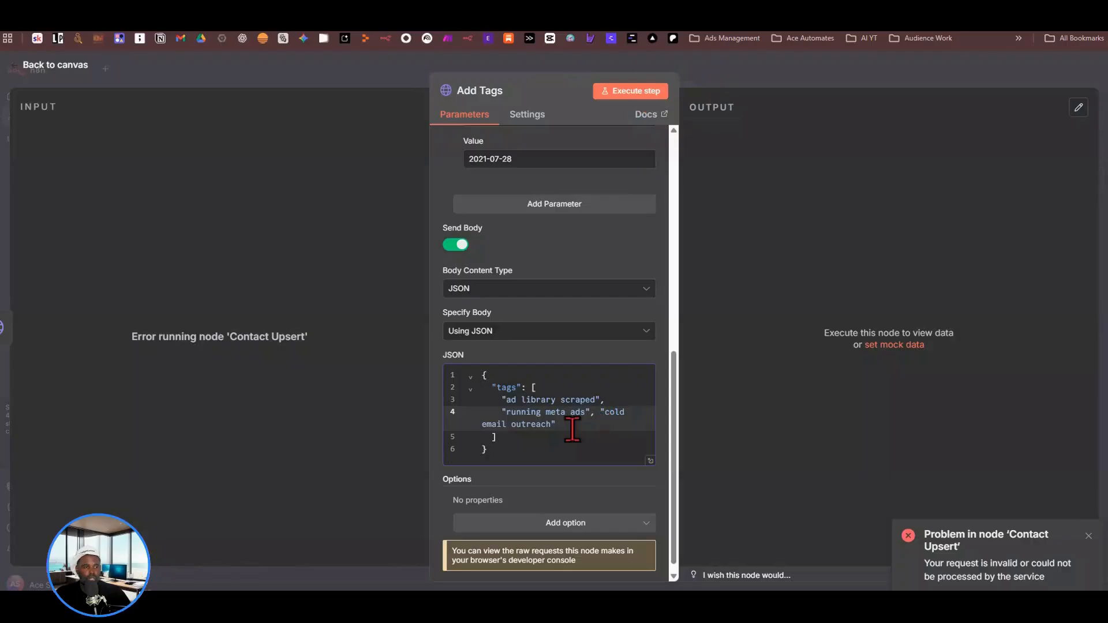
Close the Add Tags node and reopen the Contact Upsert node from the canvas
click(704, 64)
click(620, 354)
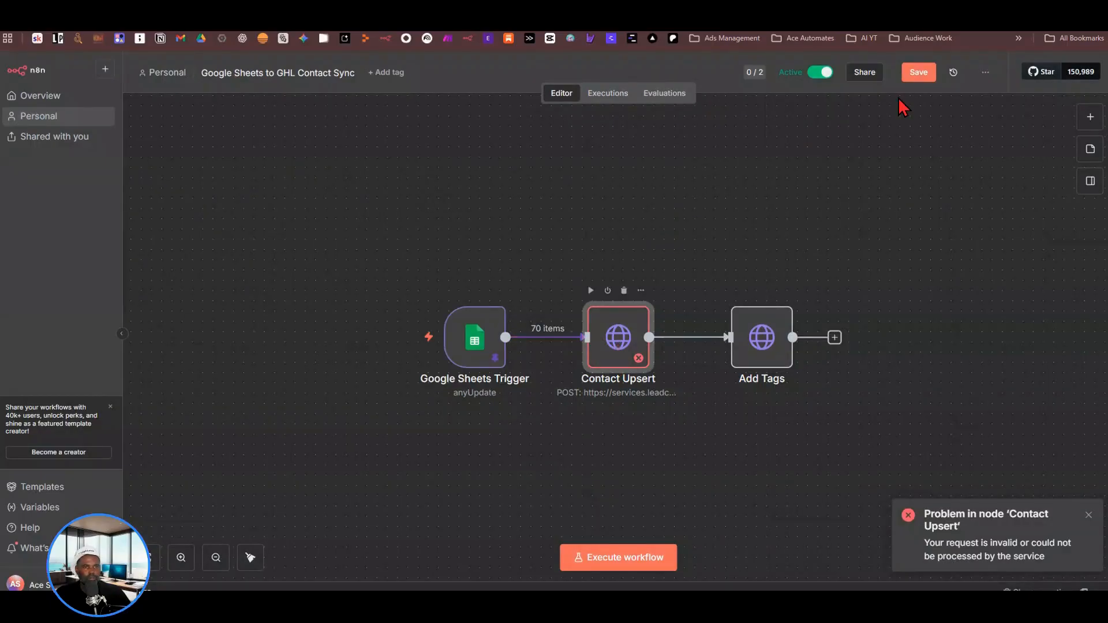
key(Return)
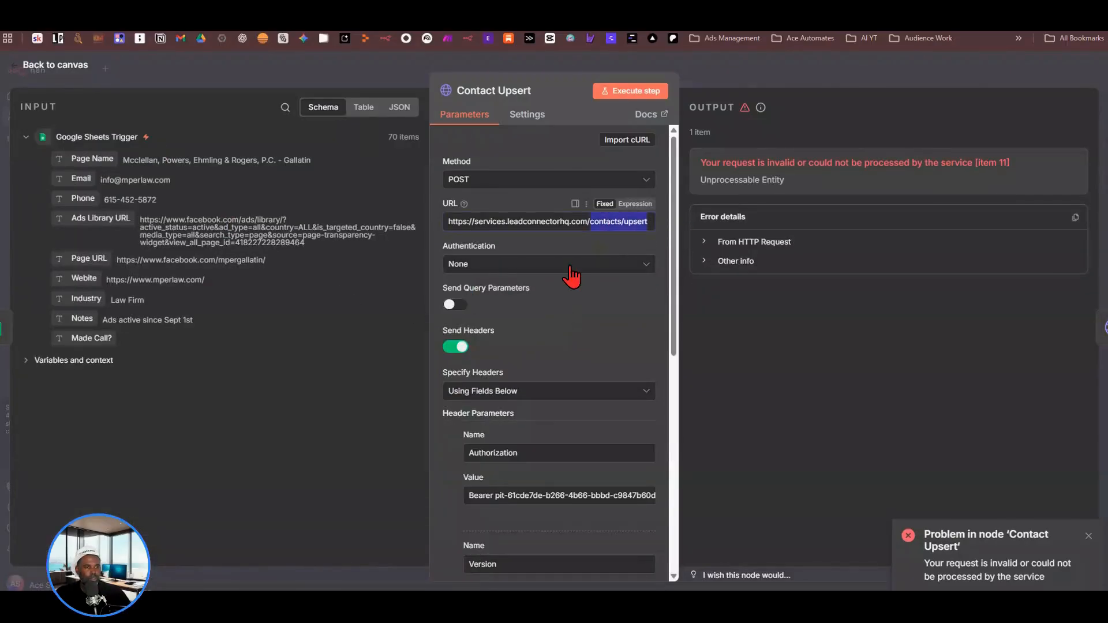
Review the Contact Upsert node's headers, body content type and JSON body fields
scroll(569, 275, down, 3)
scroll(534, 302, down, 1)
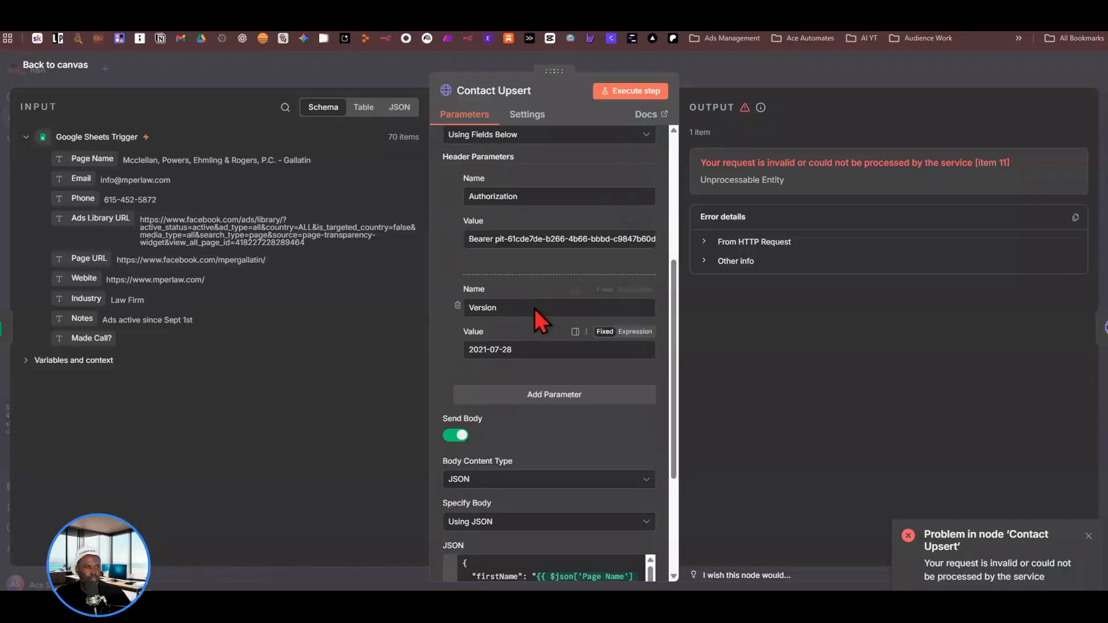
scroll(551, 349, down, 2)
scroll(551, 399, down, 1)
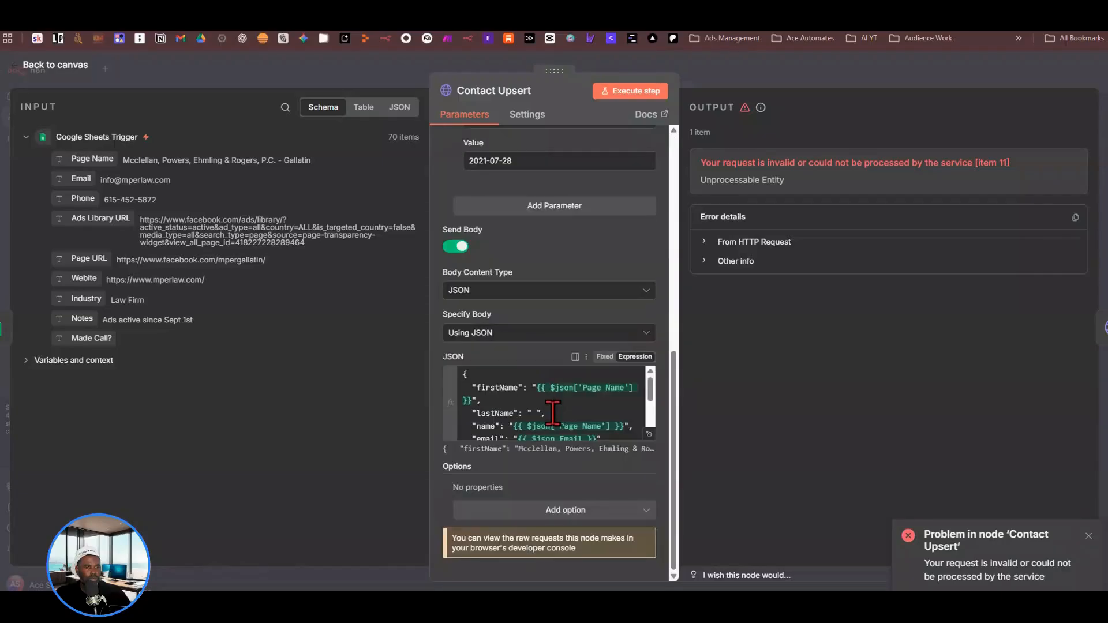
scroll(553, 411, down, 2)
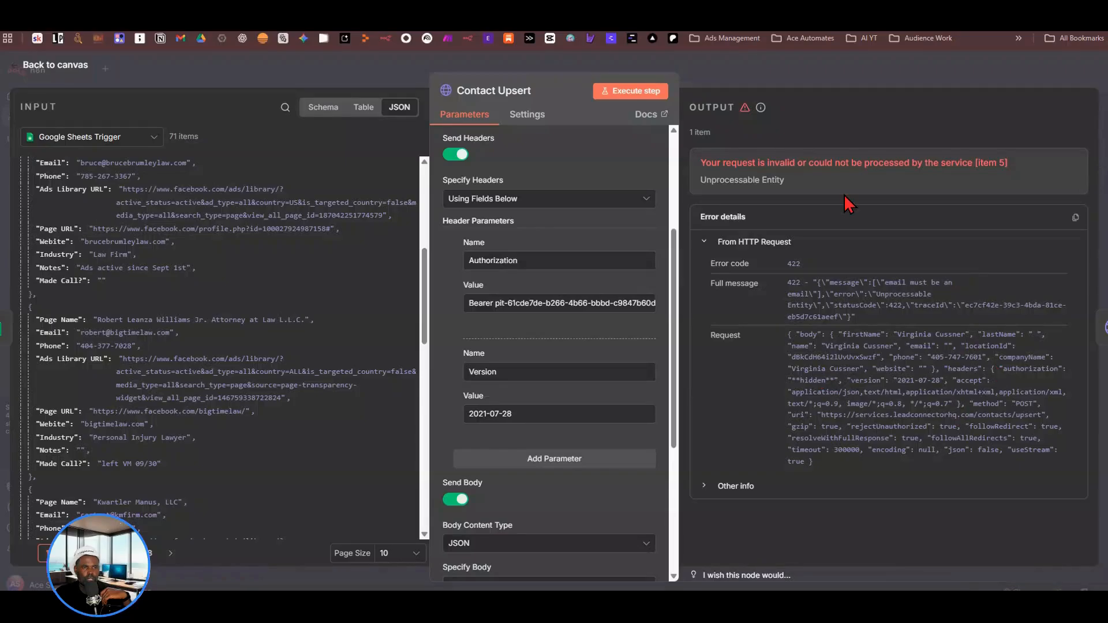
Set the Contact Upsert node's On Error behaviour to Continue (using error output), run the node and return to the canvas
click(705, 243)
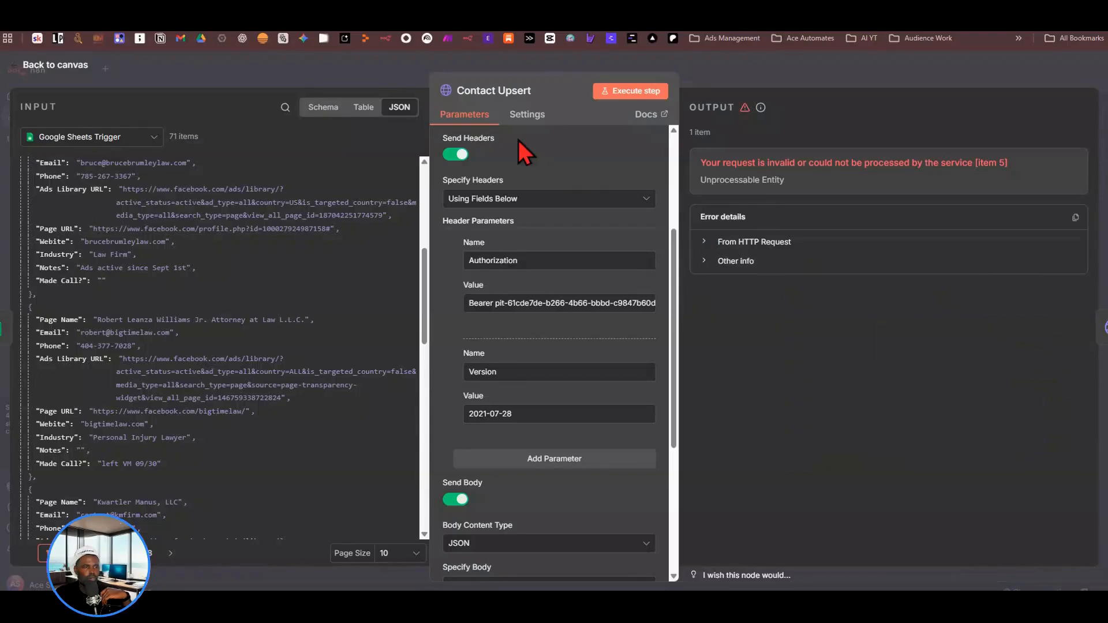
click(518, 122)
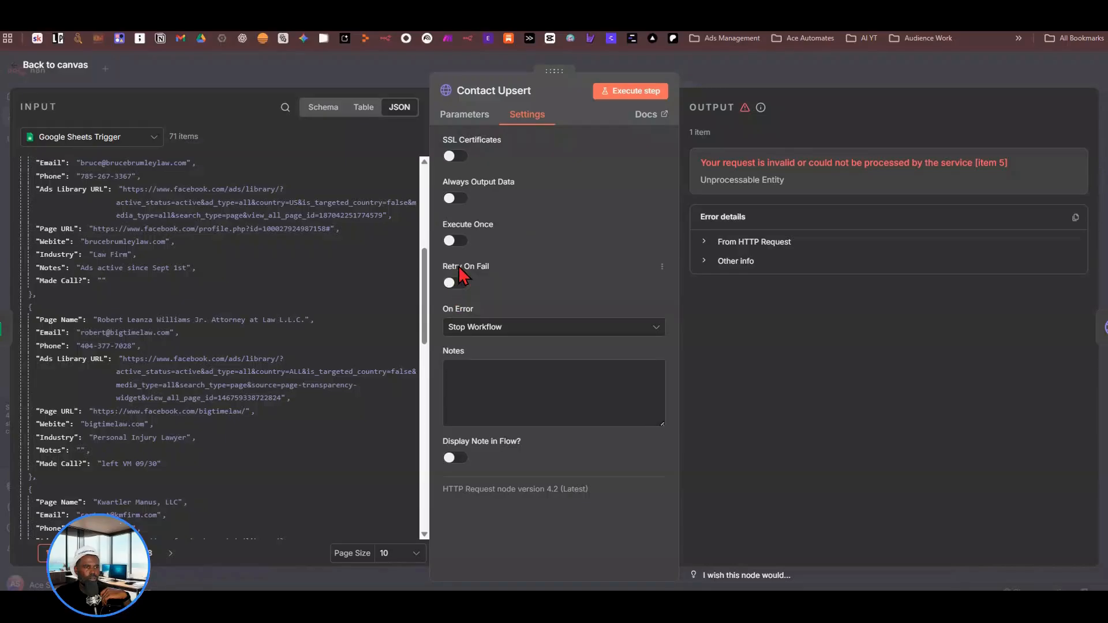
click(482, 334)
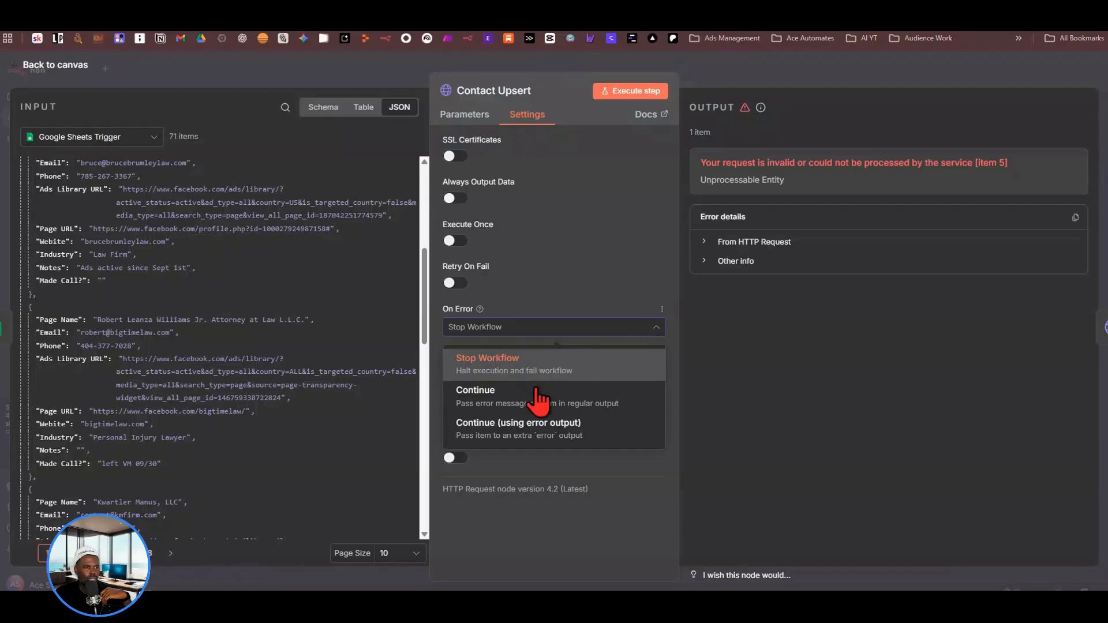
click(508, 428)
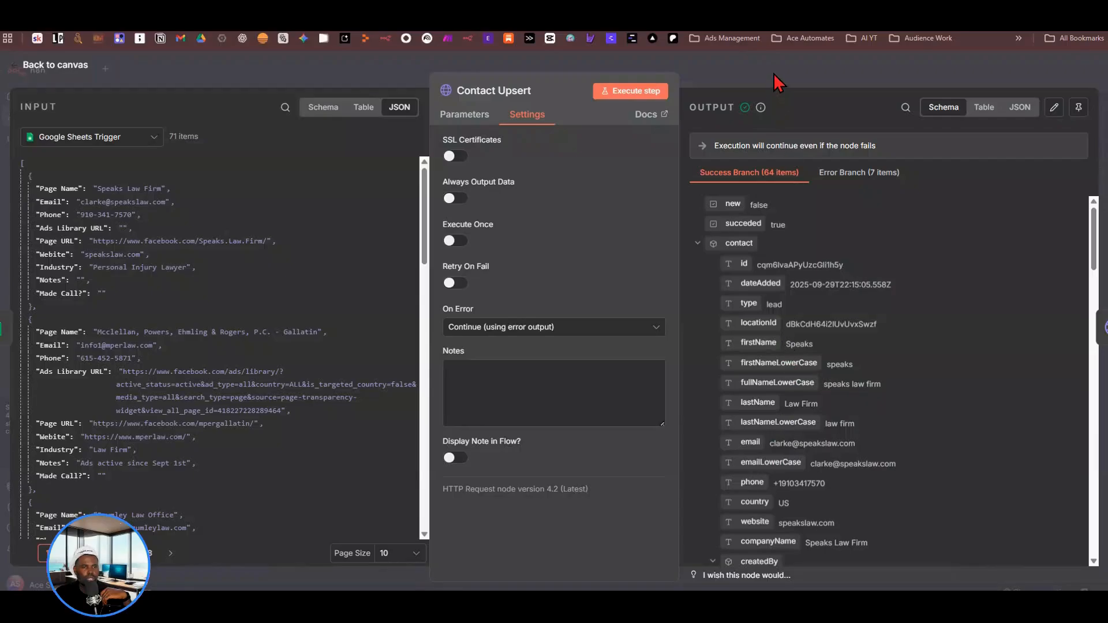
key(Escape)
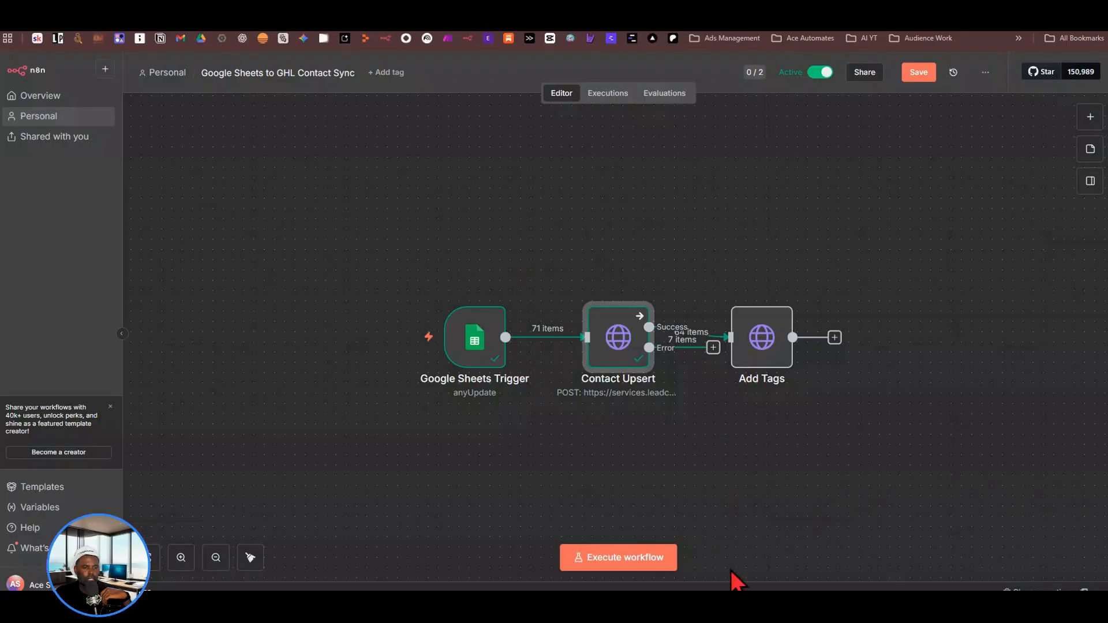
Execute the Add Tags node in n8n, checking the Speaks Law Firm contact's tags in GHL before and after the run
mouse_move(686, 579)
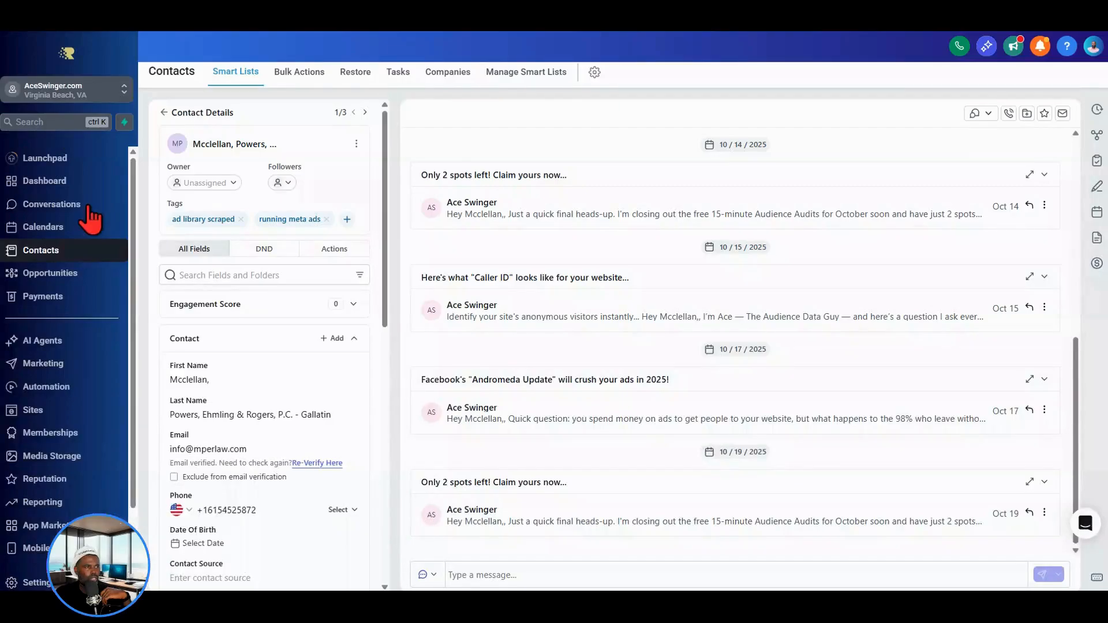
click(64, 228)
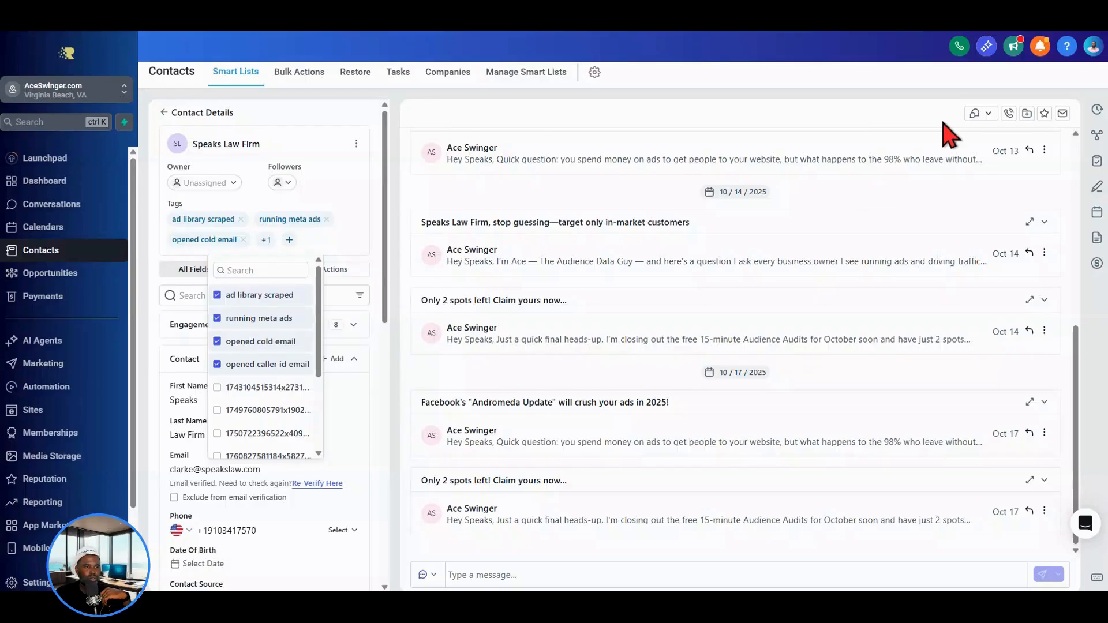
key(alt+Tab)
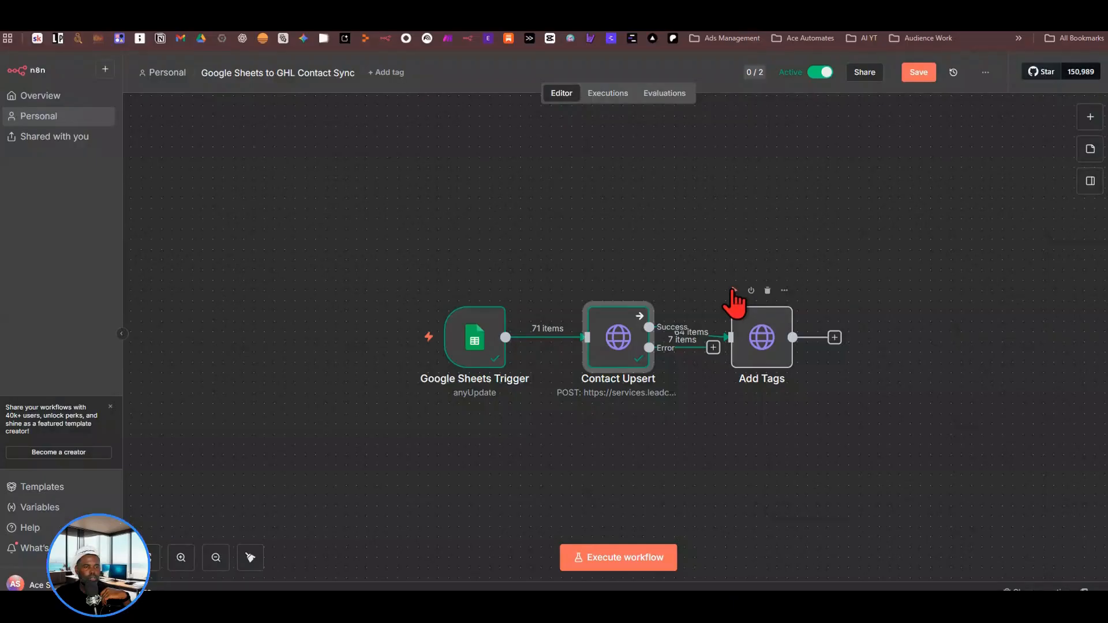
click(734, 290)
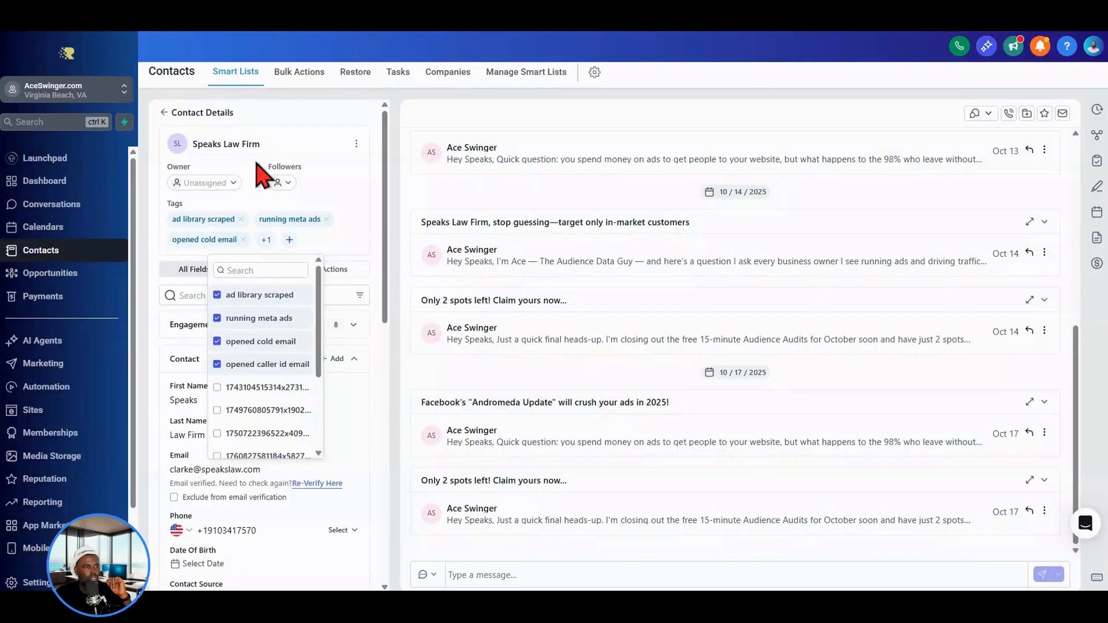
click(275, 157)
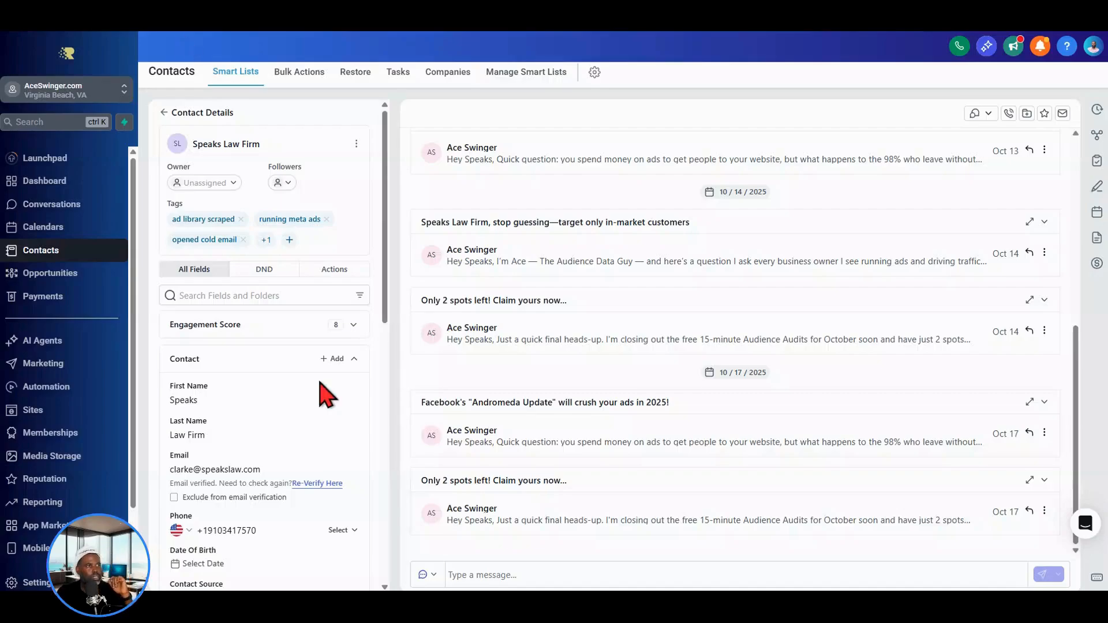
click(319, 485)
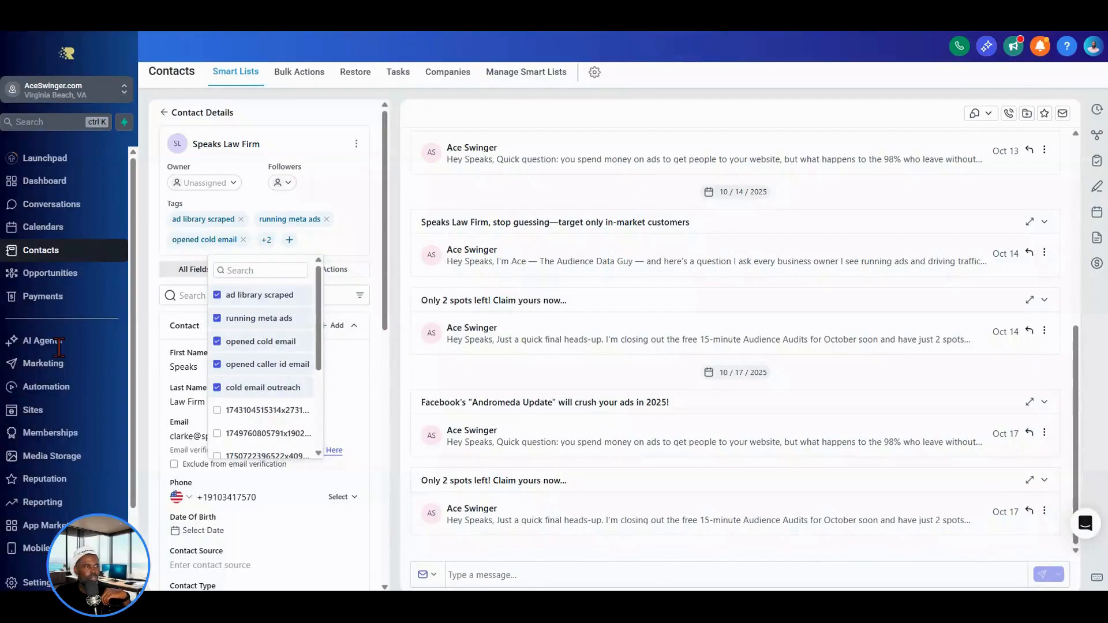
In GHL's automations, open the "Buy Or Die" Email Sequence workflow from AceSwinger.com's Cold Email Campaigns folder
click(60, 390)
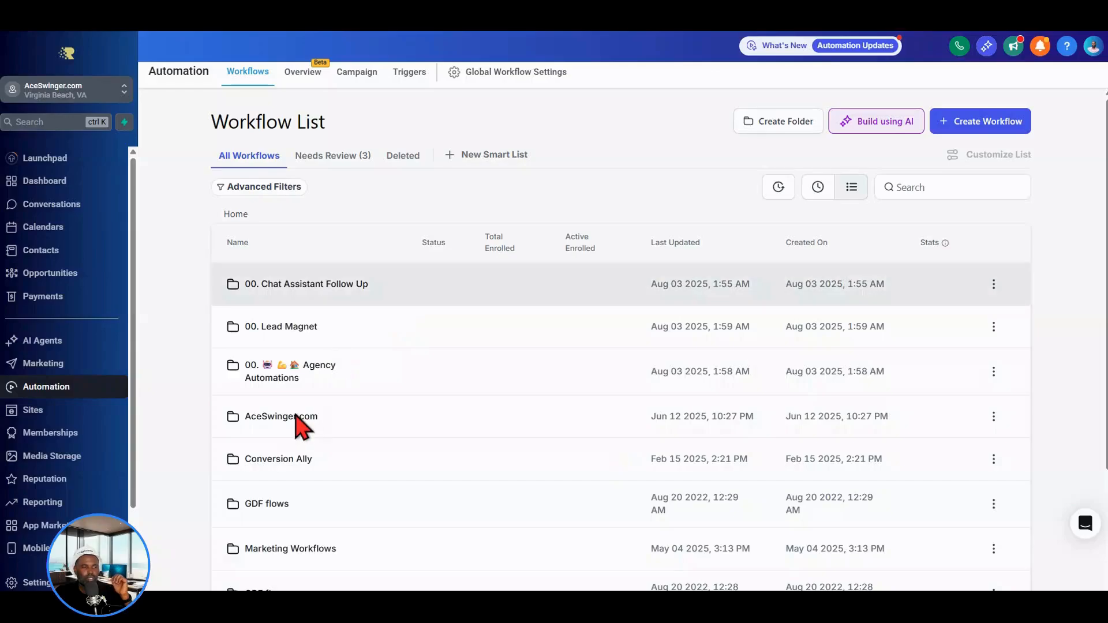
click(297, 425)
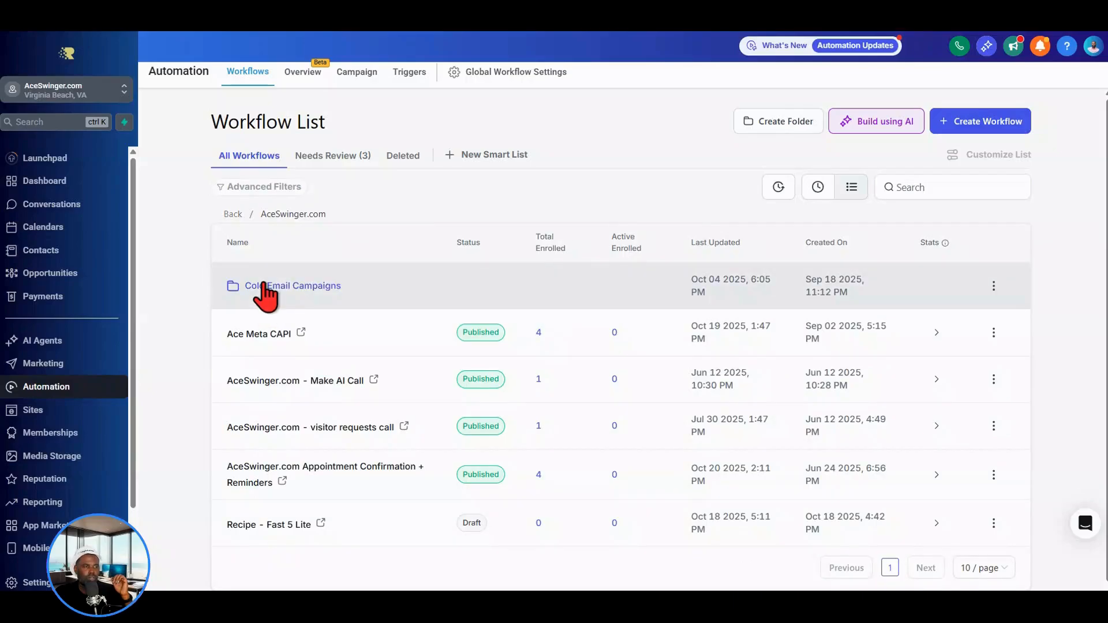
click(266, 287)
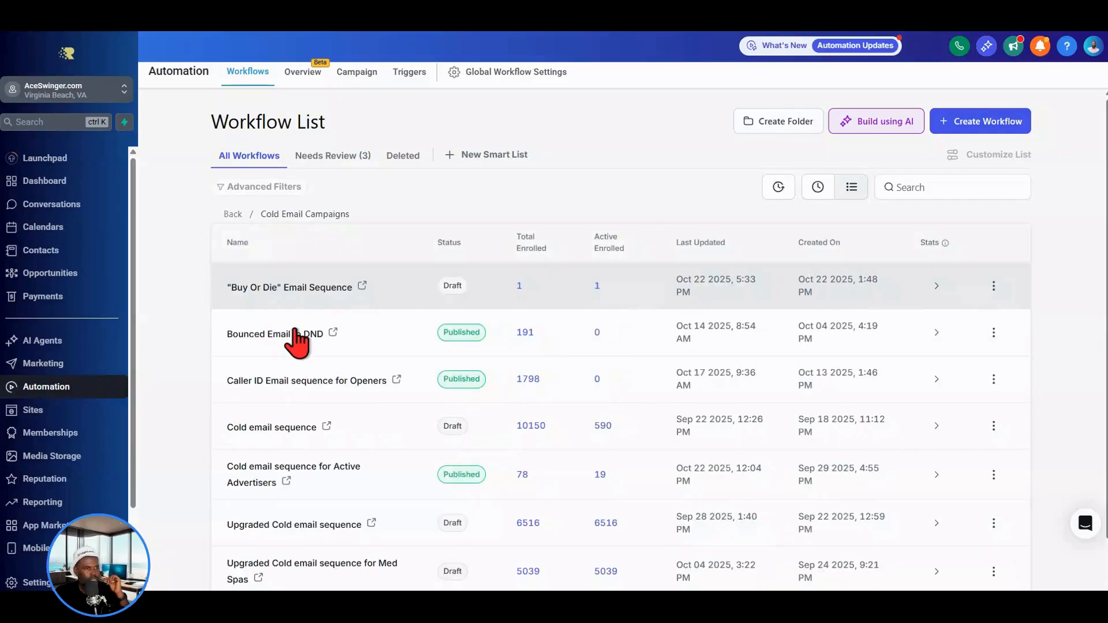
click(287, 295)
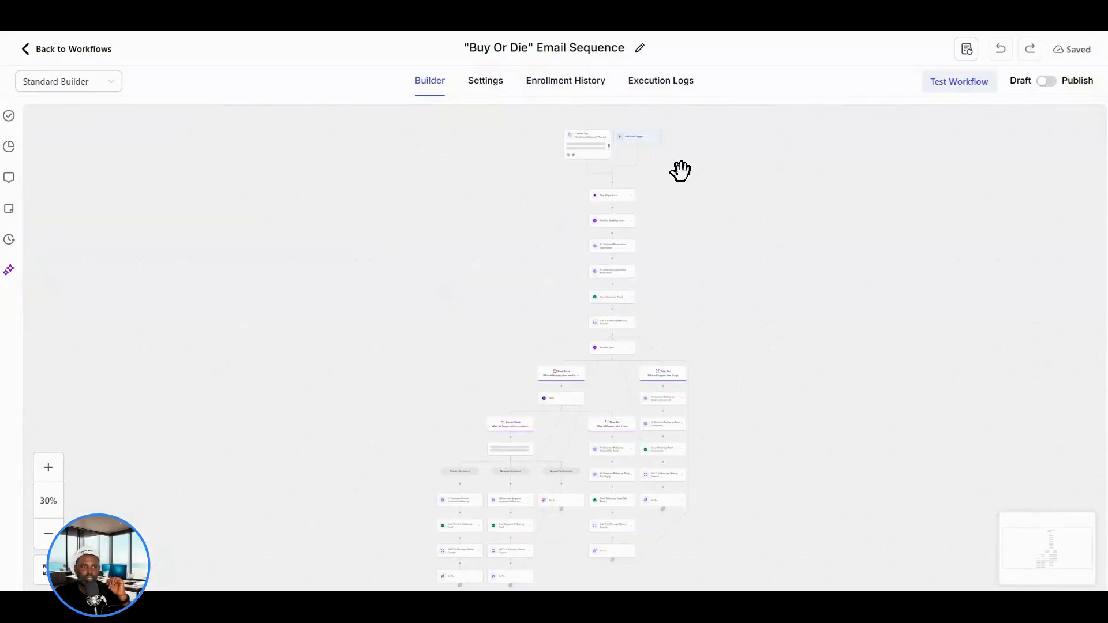
Start adding a workflow trigger beside the Contact Tag trigger and search the available triggers for "sheet" and "google"
scroll(632, 169, up, 5)
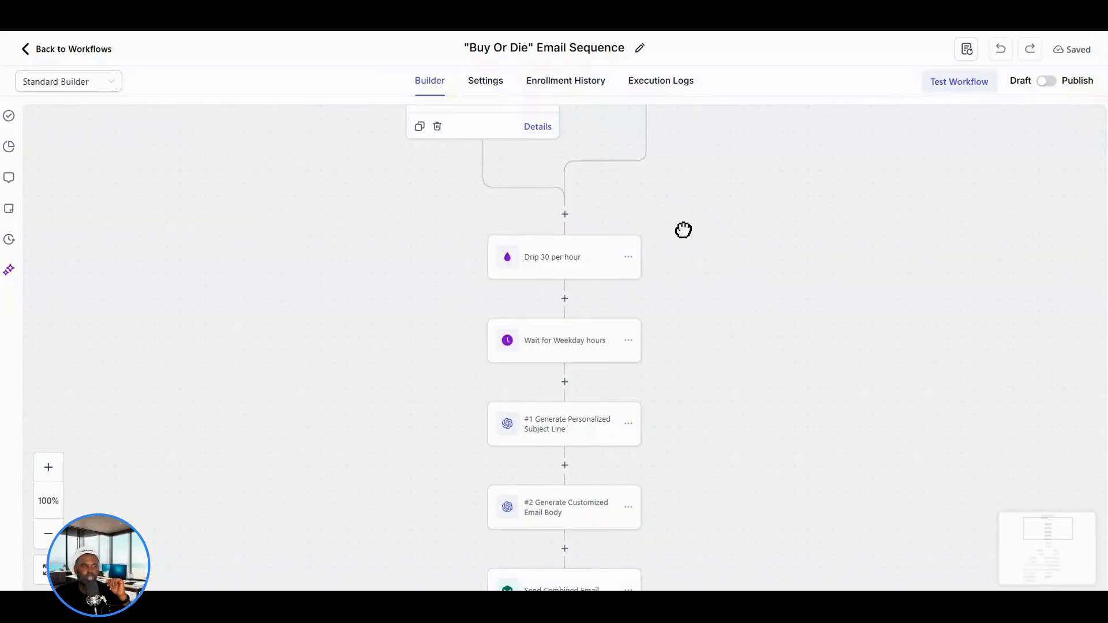
scroll(658, 312, up, 5)
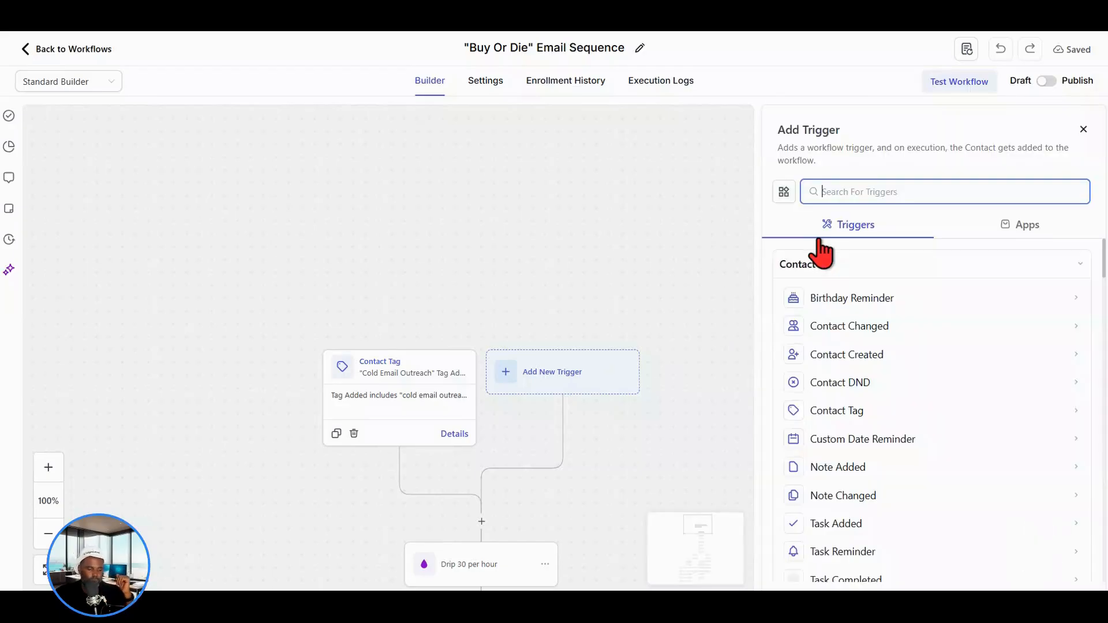
text(sheet)
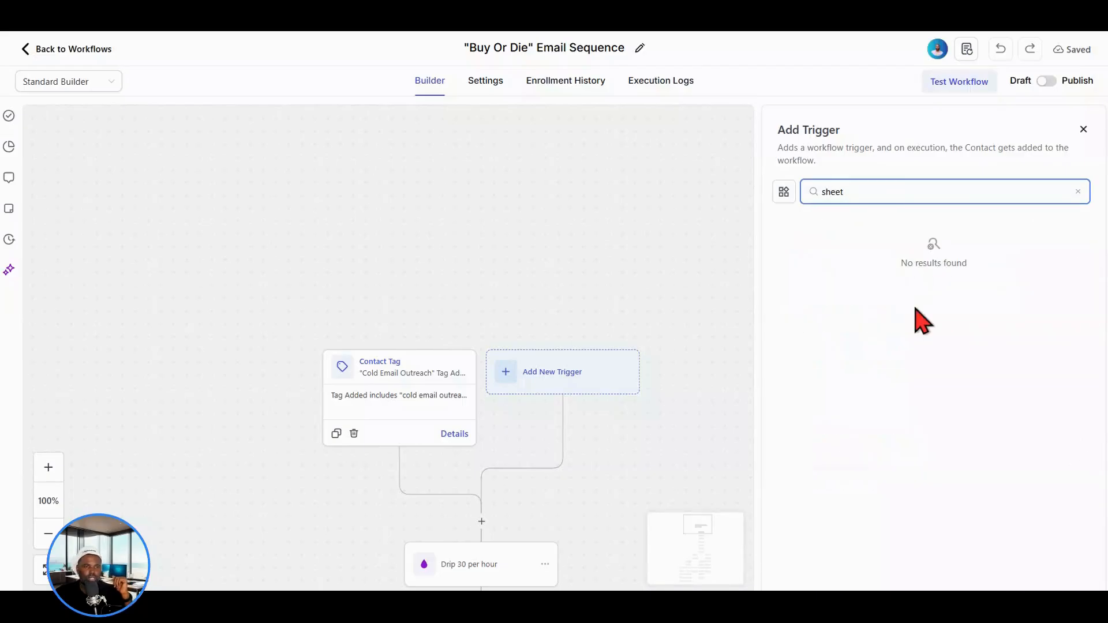
key(BackSpace)
key(BackSpace)
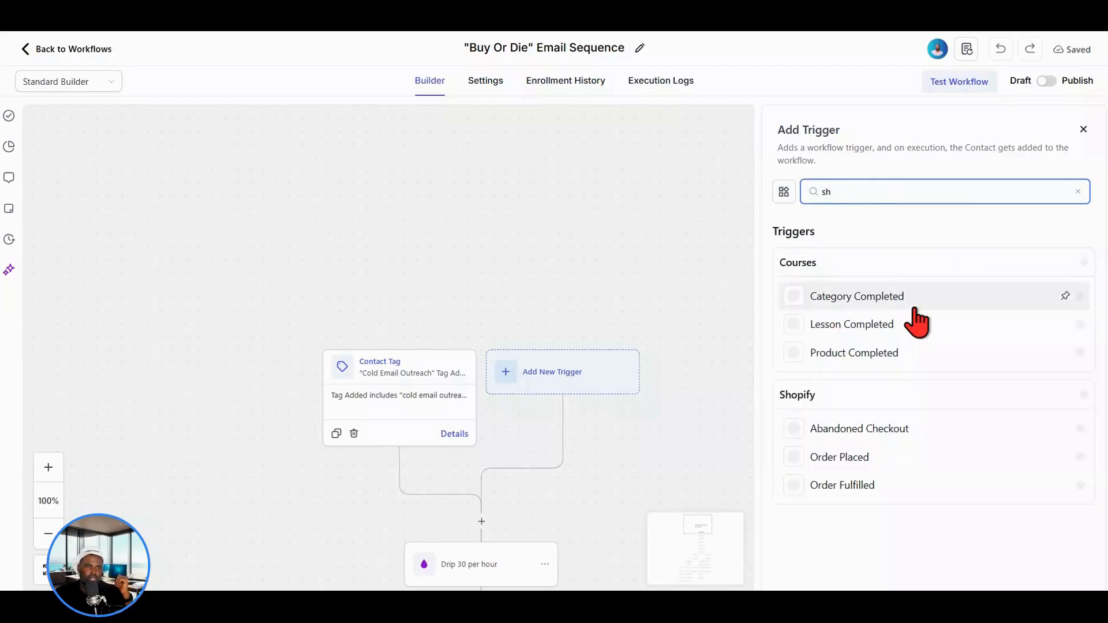
key(BackSpace)
key(BackSpace)
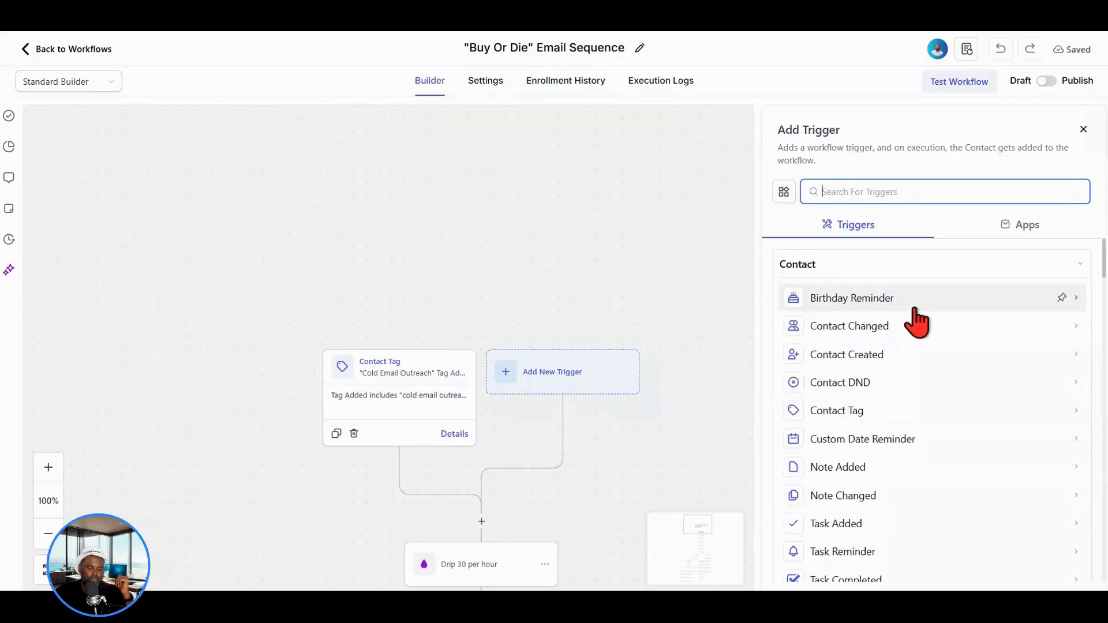
text(google)
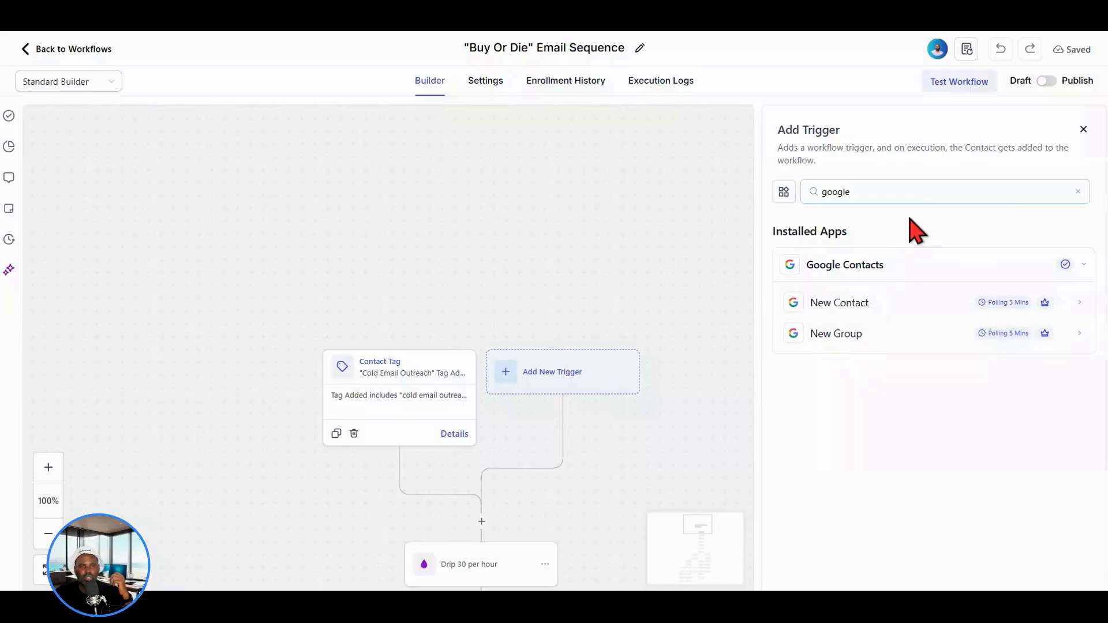
click(1042, 116)
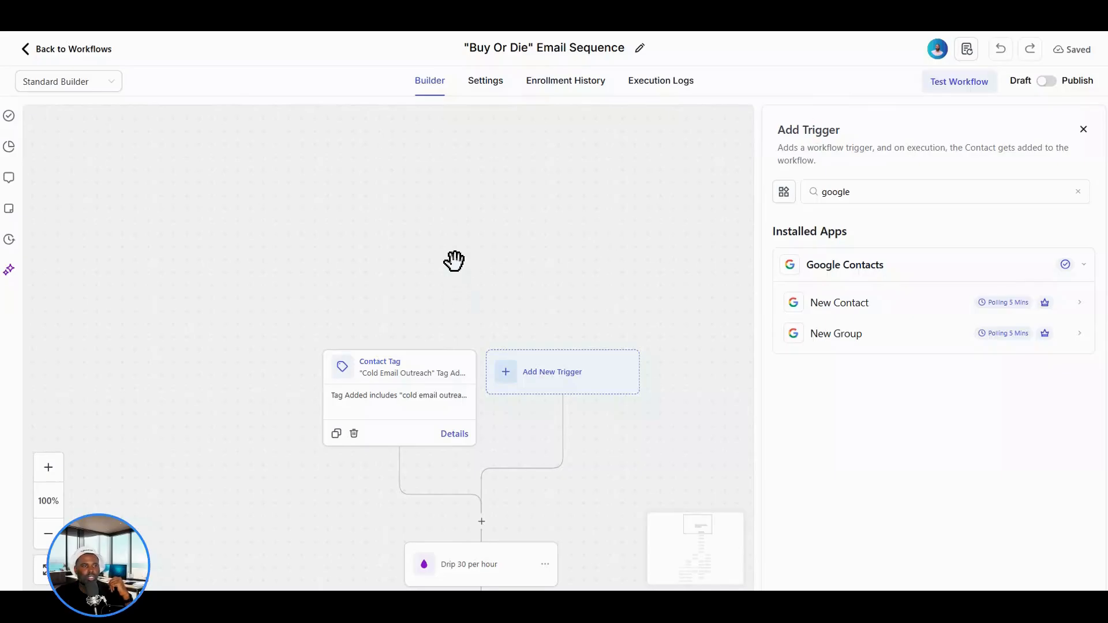
scroll(455, 261, down, 1)
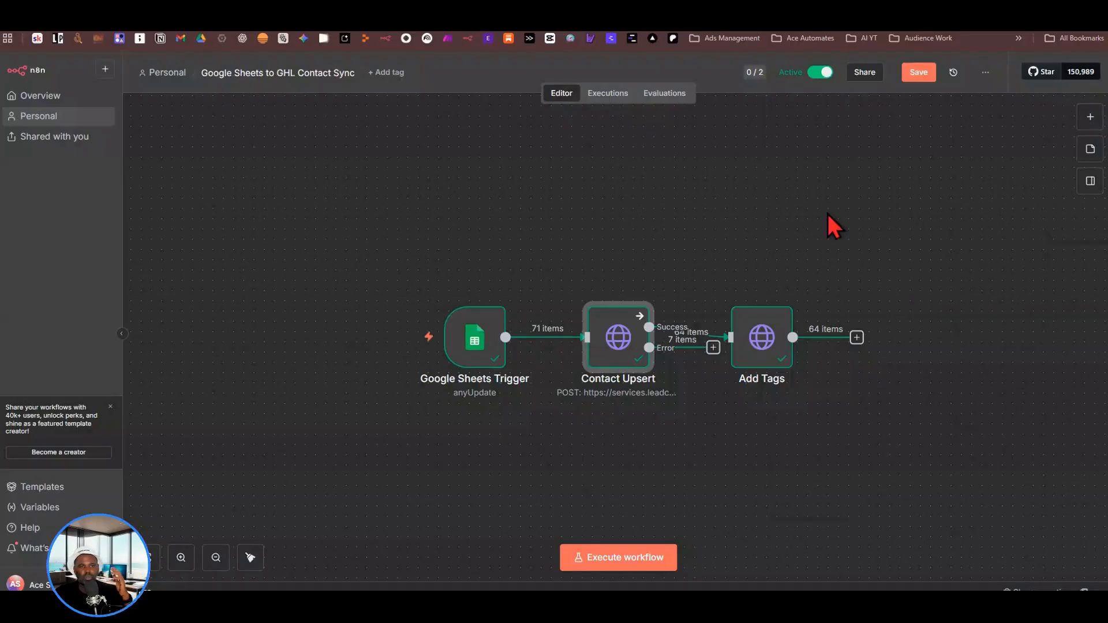
Save the n8n workflow, and inspect the tags in the Contact Upsert success branch and the Add Tags node's output
key(ctrl+s)
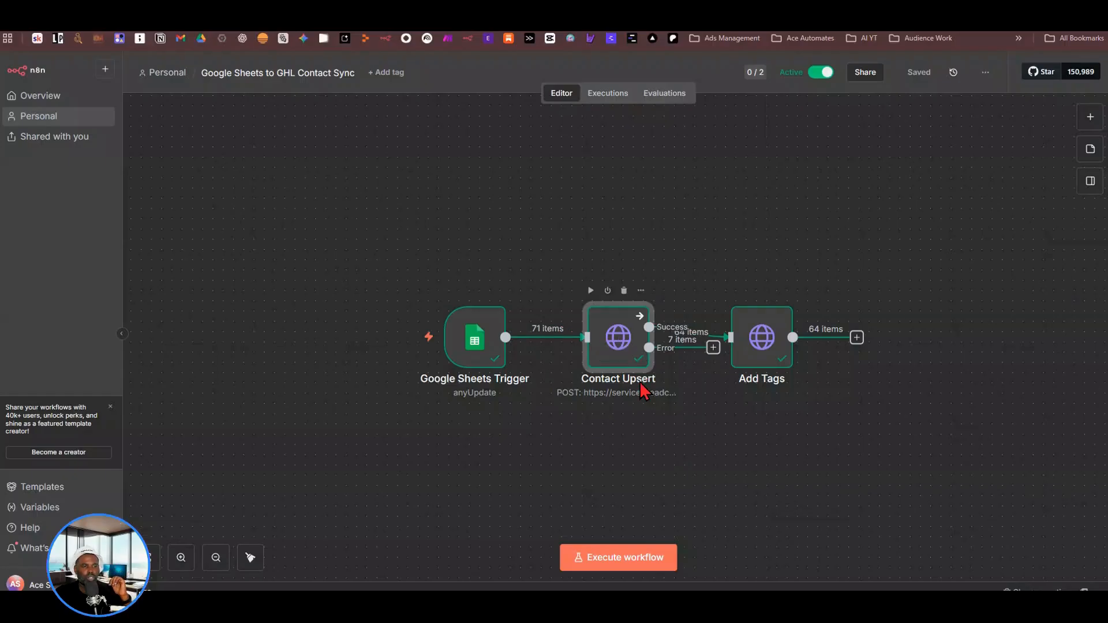
double_click(635, 329)
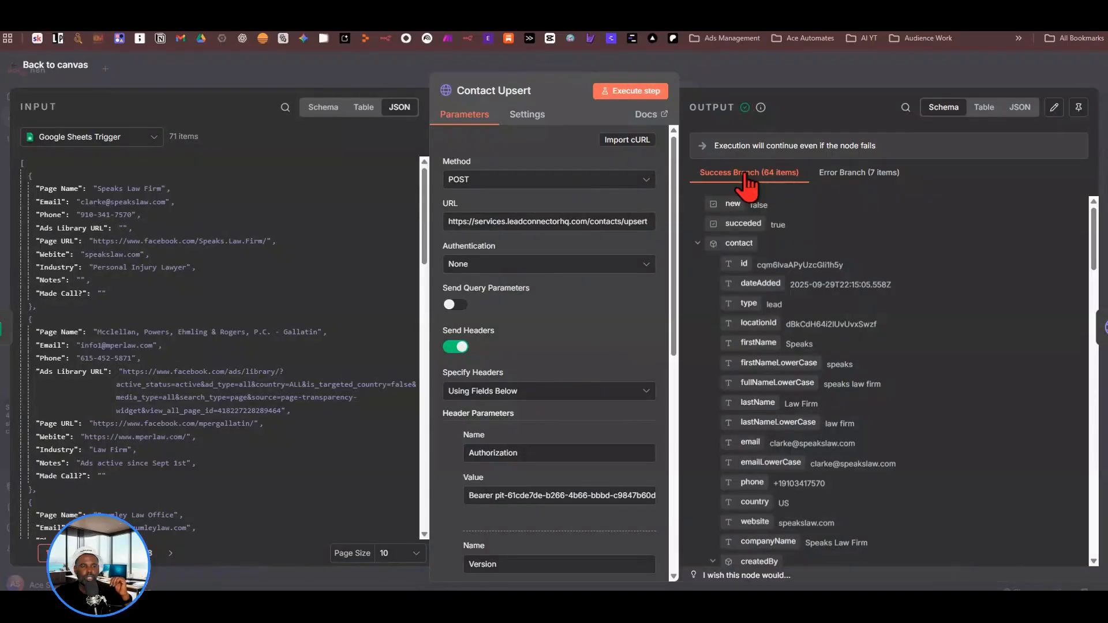
scroll(773, 237, down, 4)
scroll(773, 251, down, 4)
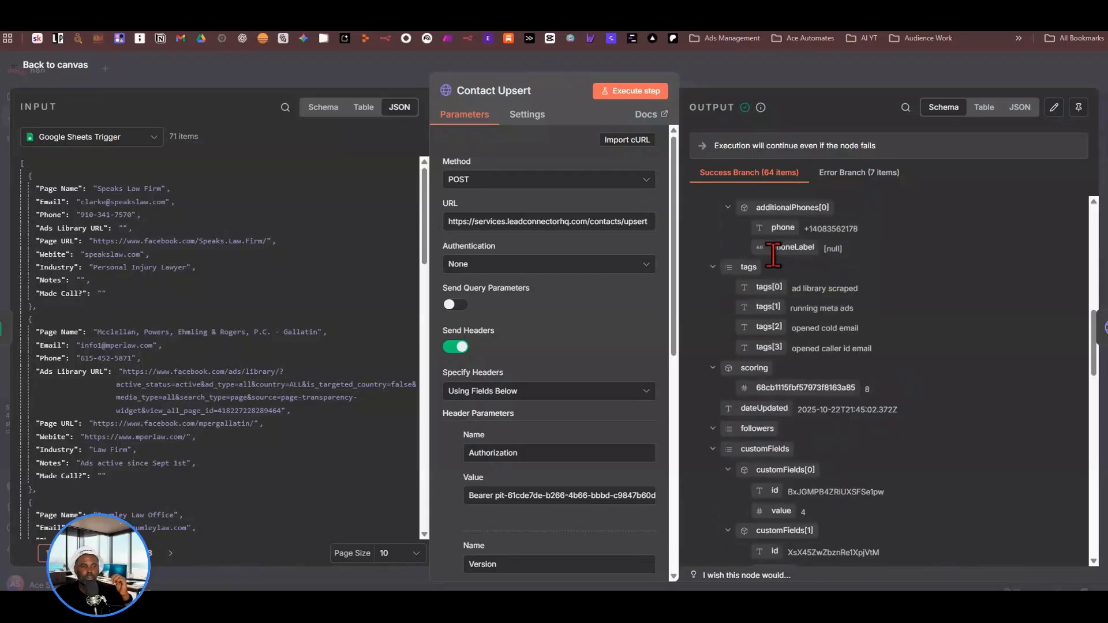
scroll(779, 297, up, 2)
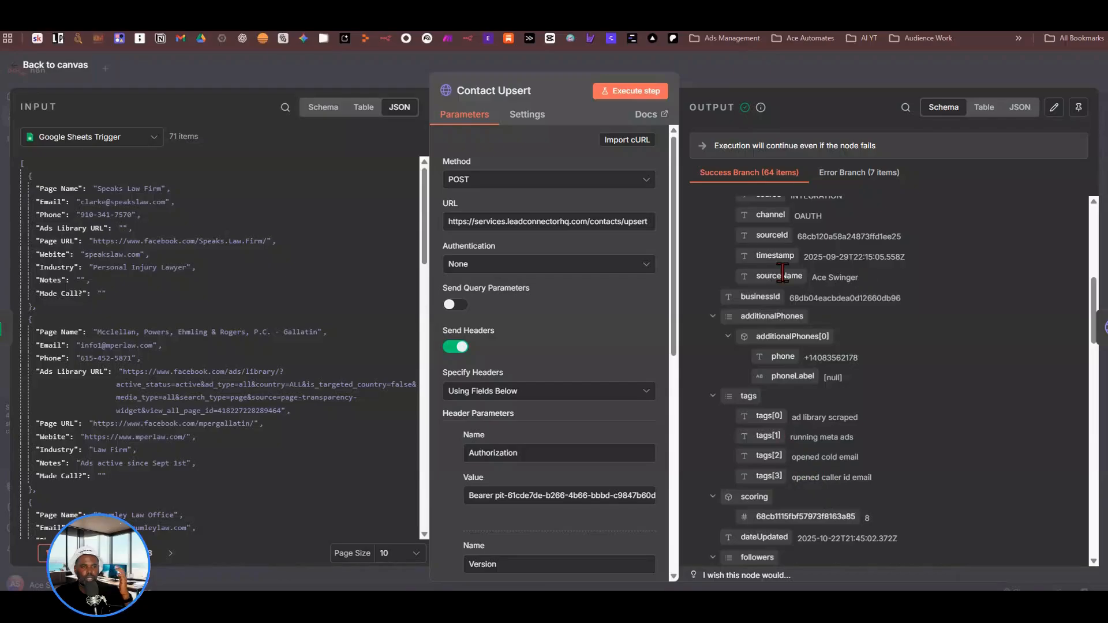
scroll(799, 357, down, 2)
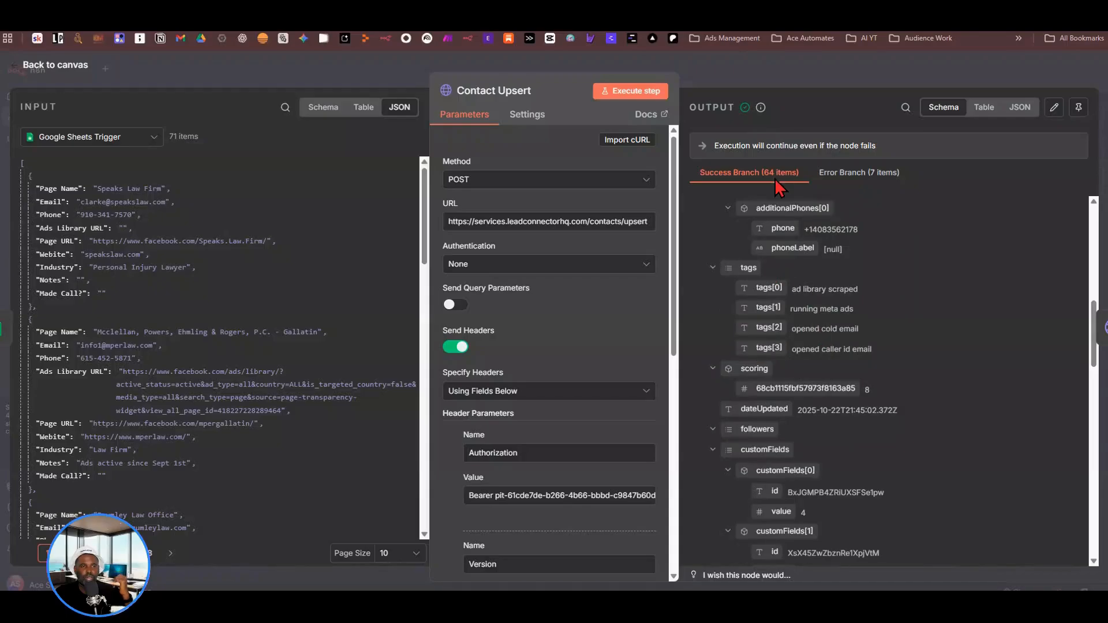
key(Escape)
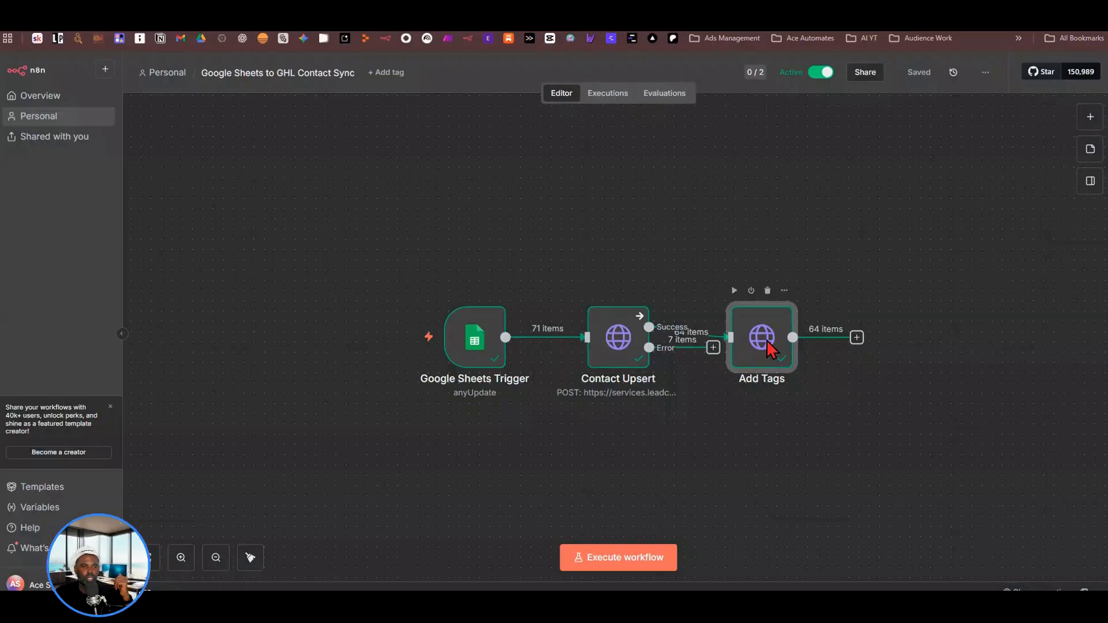
key(Return)
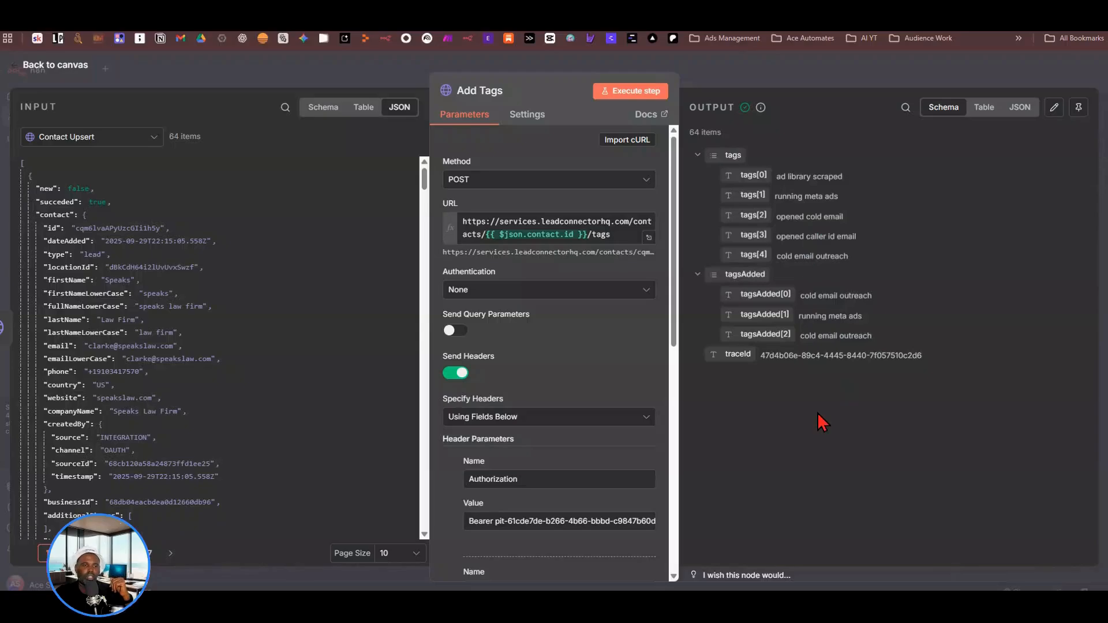
click(774, 79)
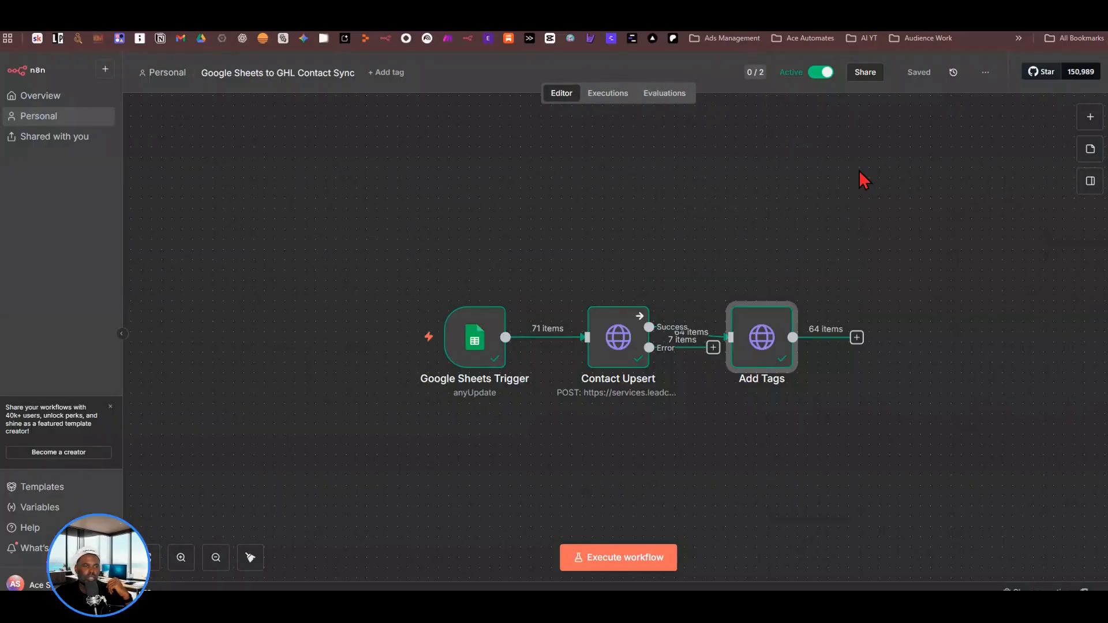
Check the prospect rows in the FB Ads Scrape sheet and return to the n8n workflow canvas
mouse_move(683, 327)
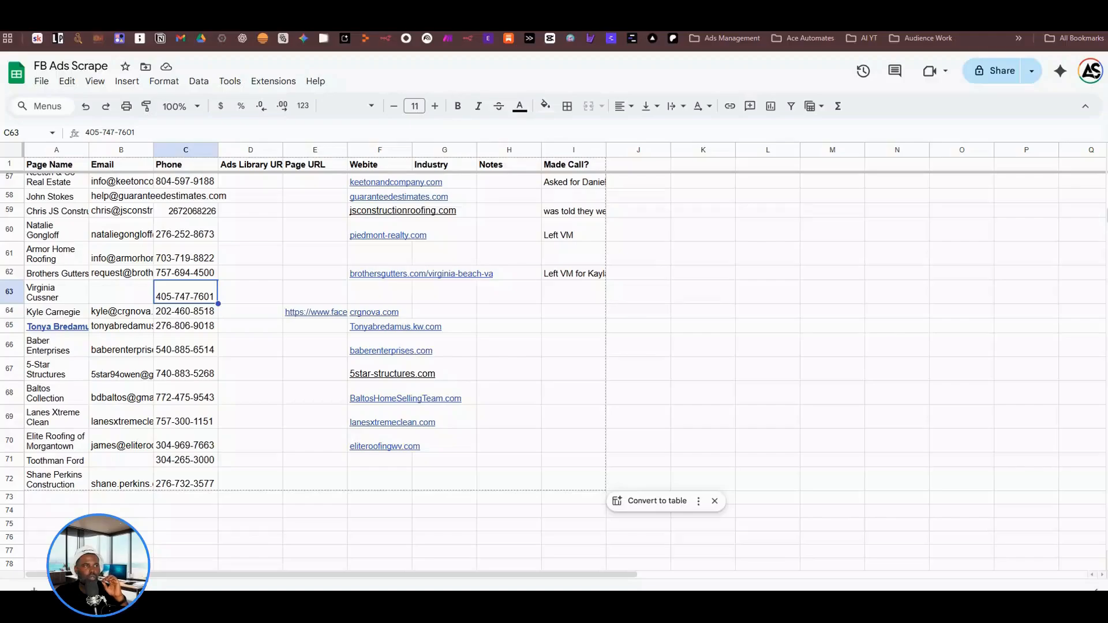
key(ctrl+Tab)
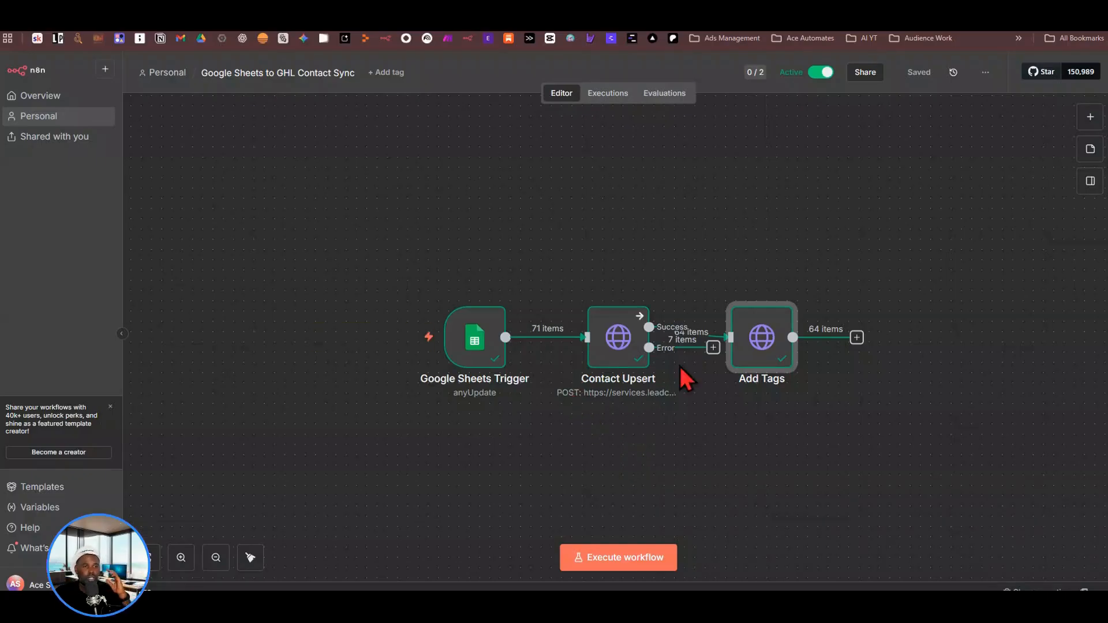
mouse_move(712, 297)
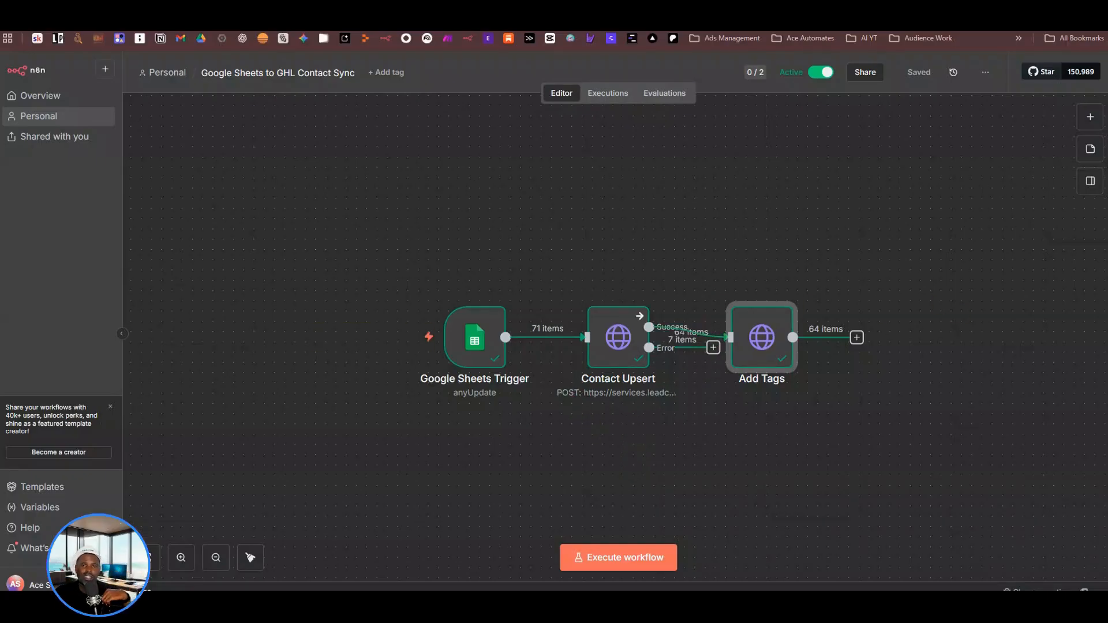